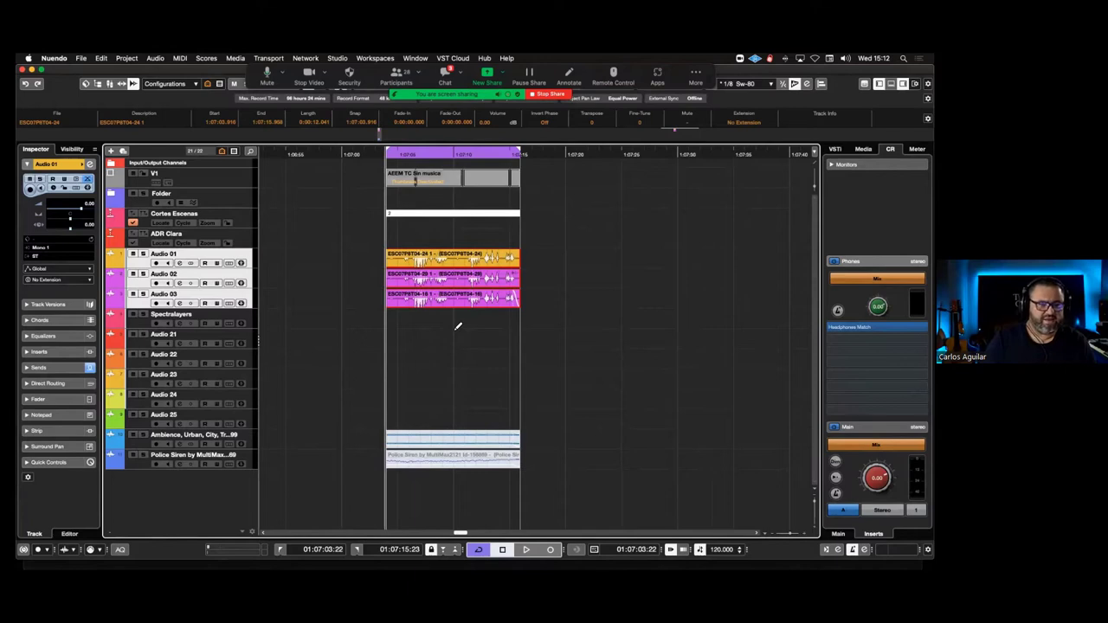
Open Detect Silence for the selected events on Audio 01, 02 and 03, trying Peak Level detection before returning to Dialogue
key("ctrl+shift+d")
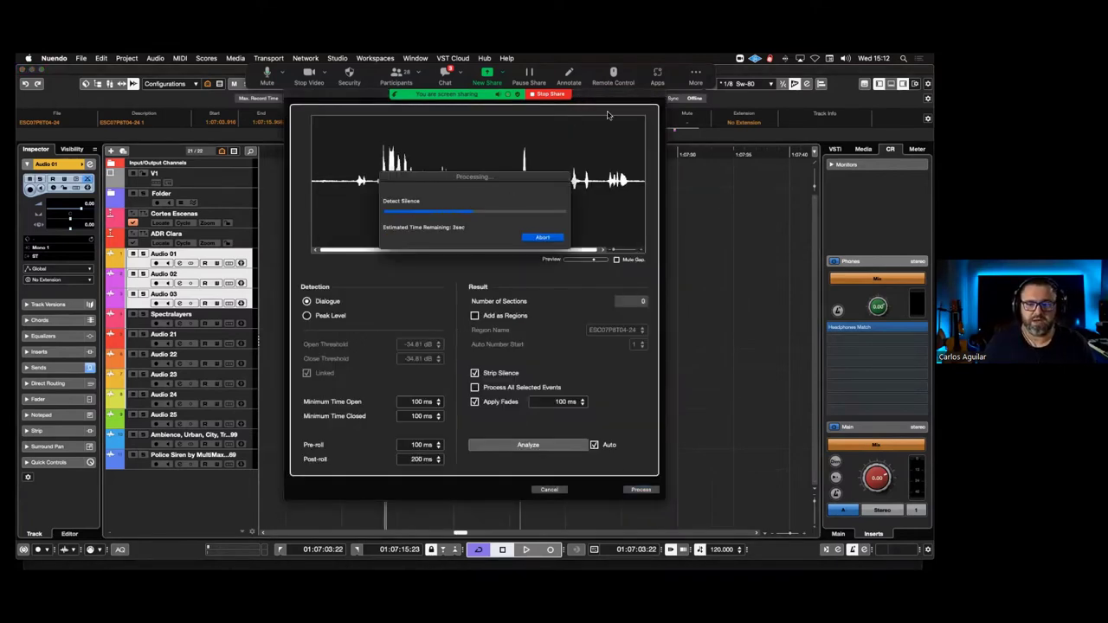
left_click_drag(589, 97, 595, 130)
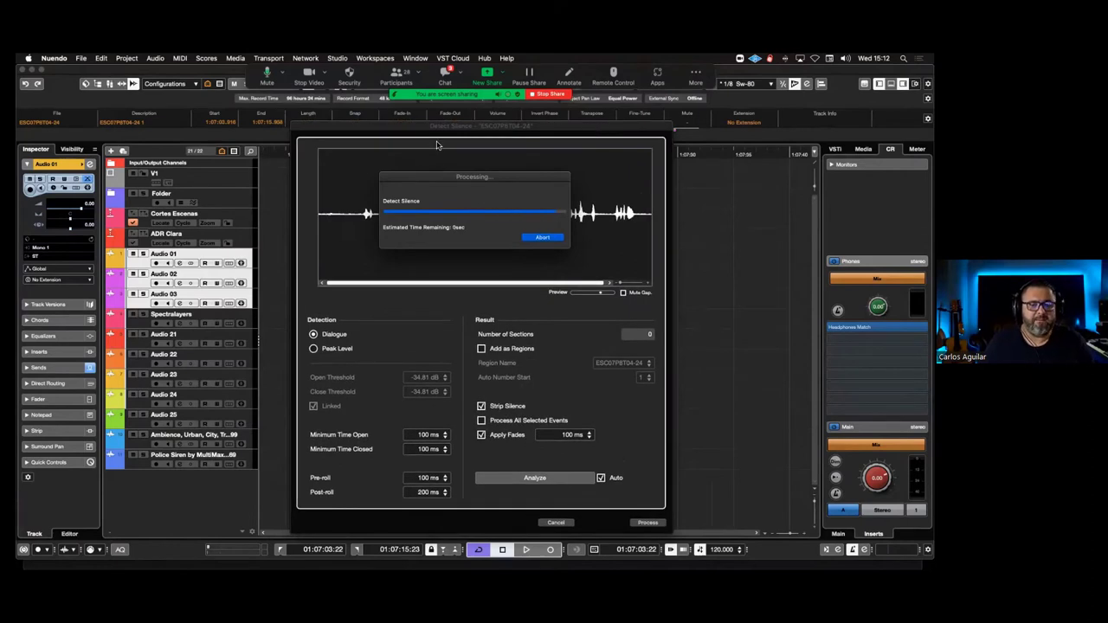
left_click(338, 349)
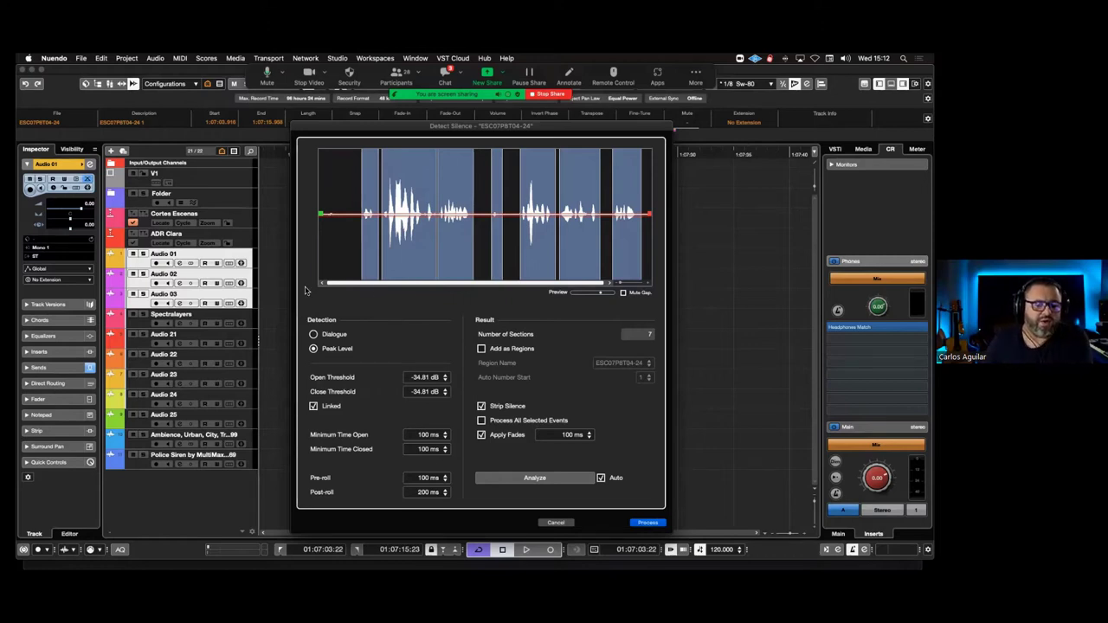
left_click(340, 334)
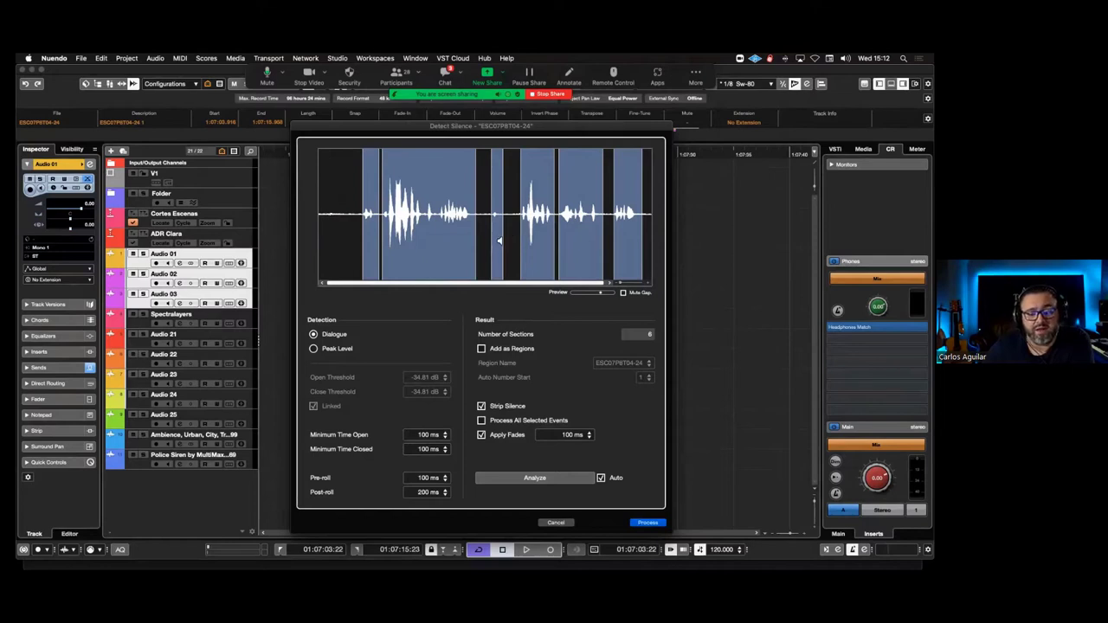
left_click_drag(531, 128, 486, 125)
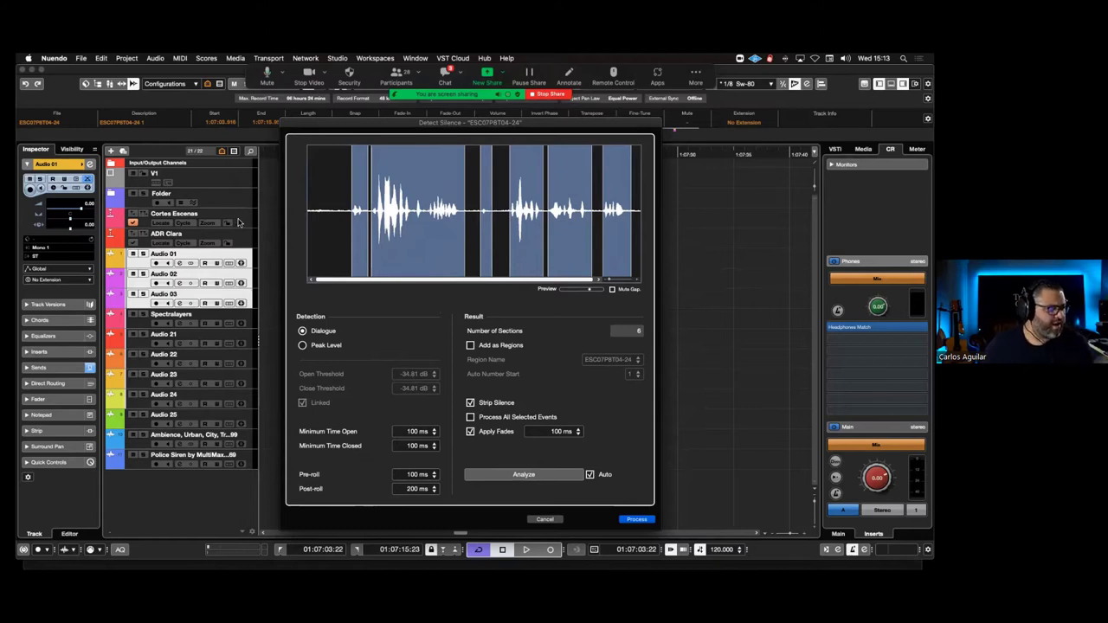
left_click(156, 59)
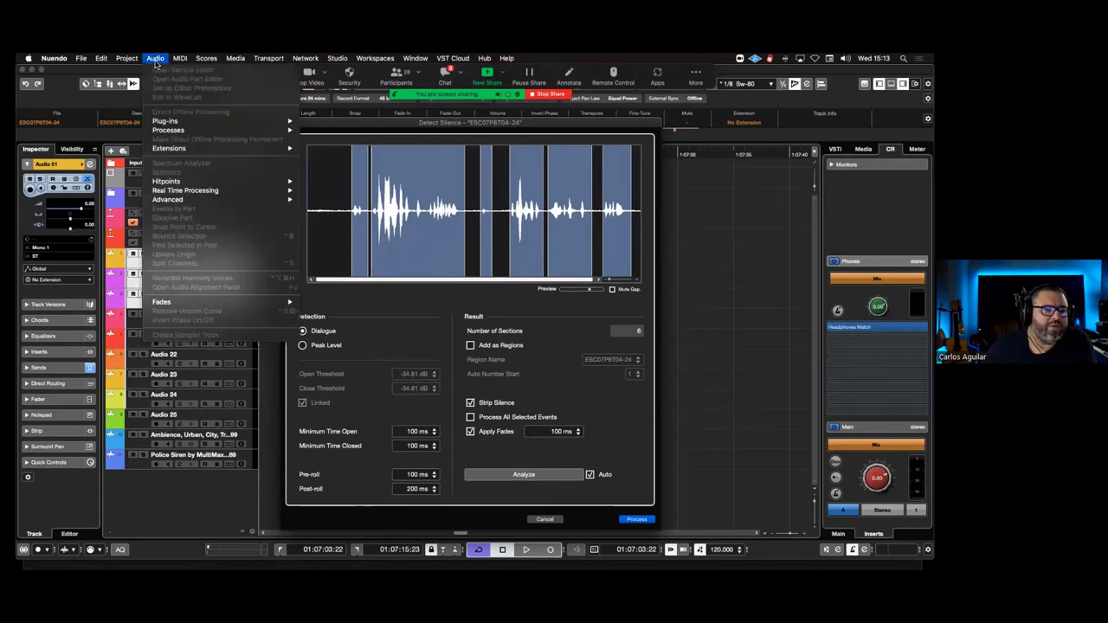
mouse_move(170, 200)
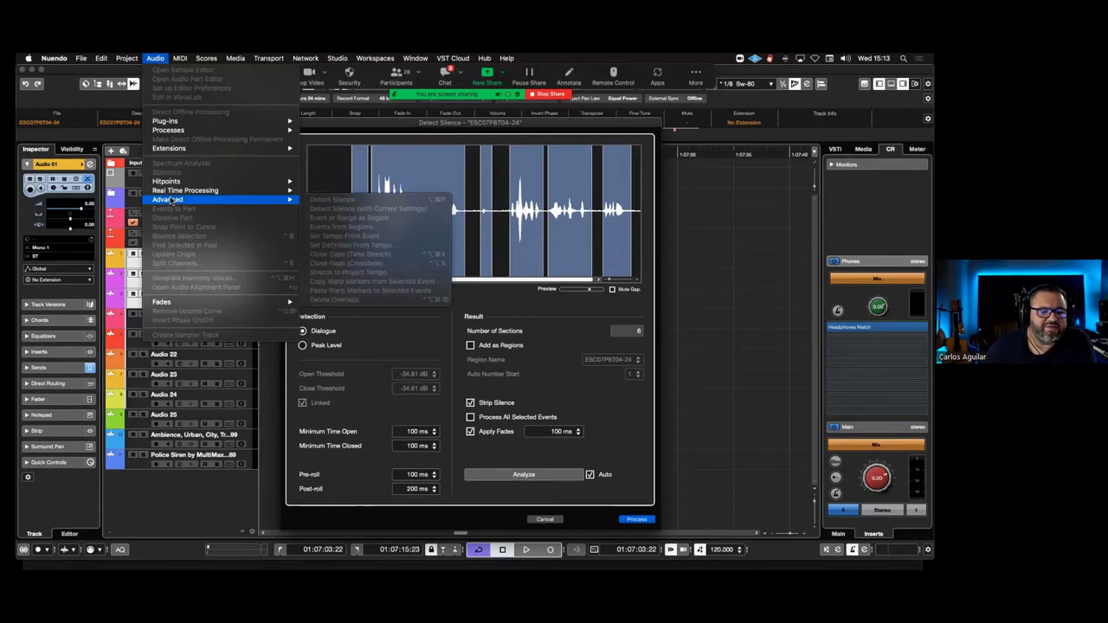
left_click(341, 197)
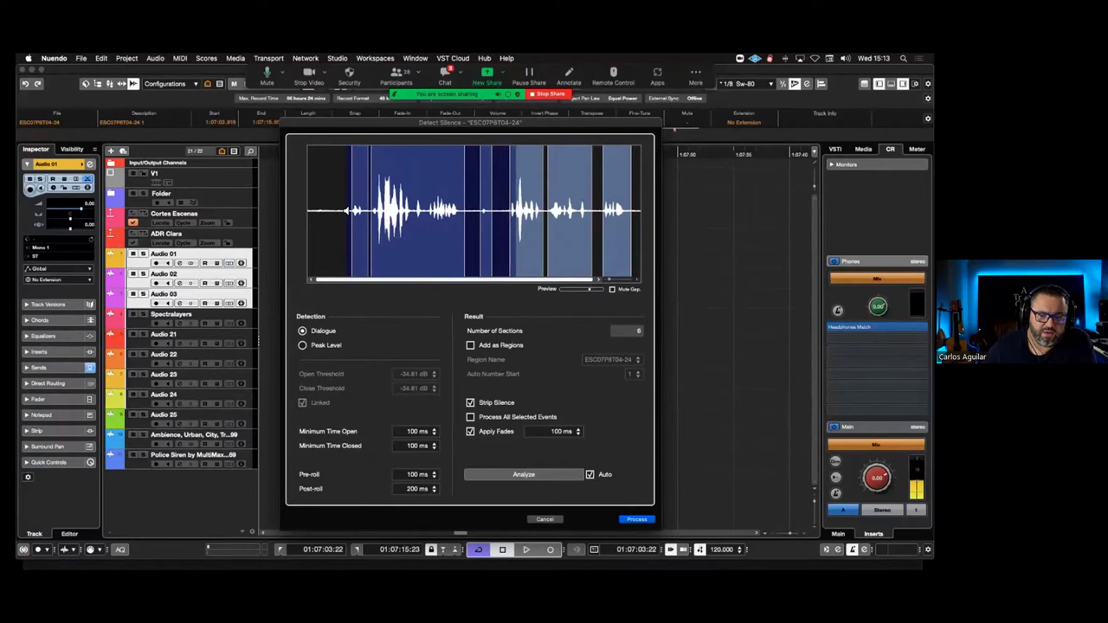
Enable Mute Gap in Detect Silence and preview the dialogue with the detected gaps muted
left_click(561, 291)
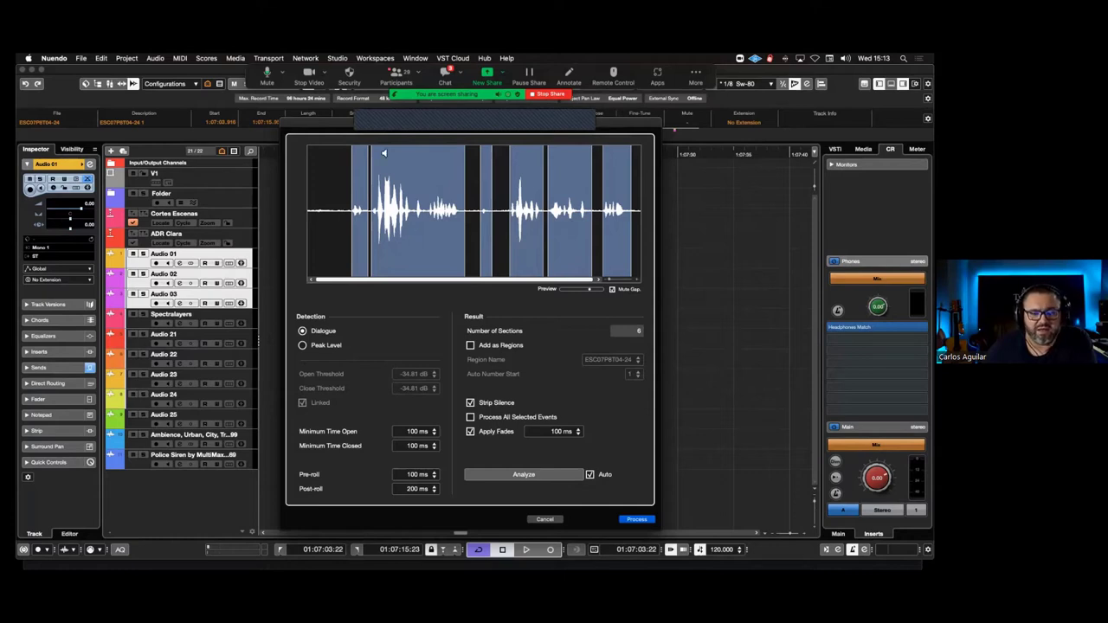
left_click_drag(336, 126, 310, 135)
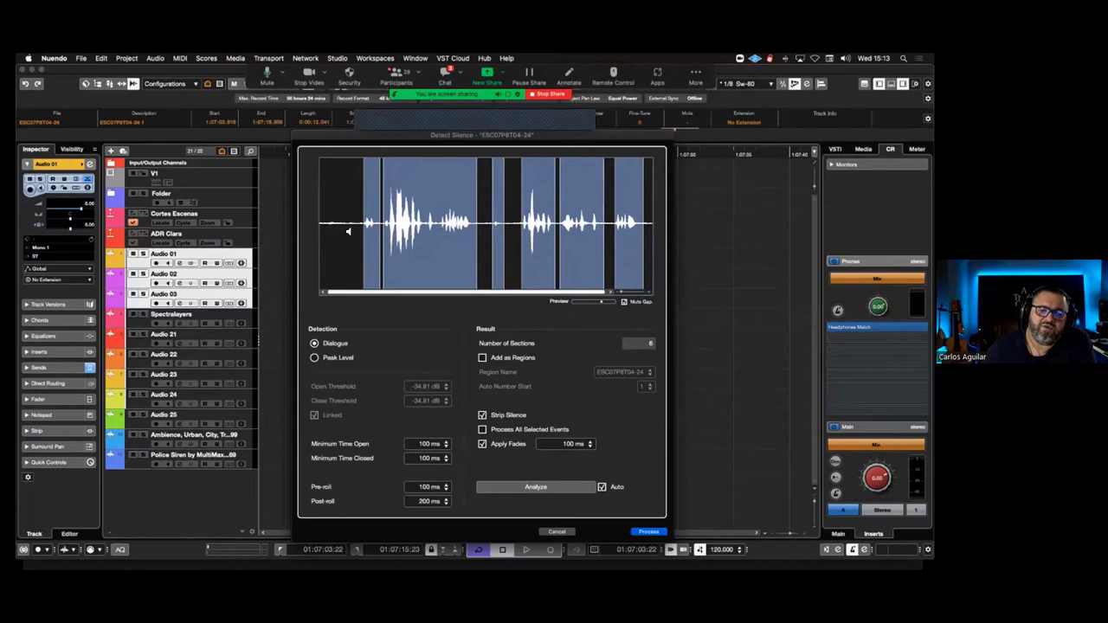
left_click(355, 234)
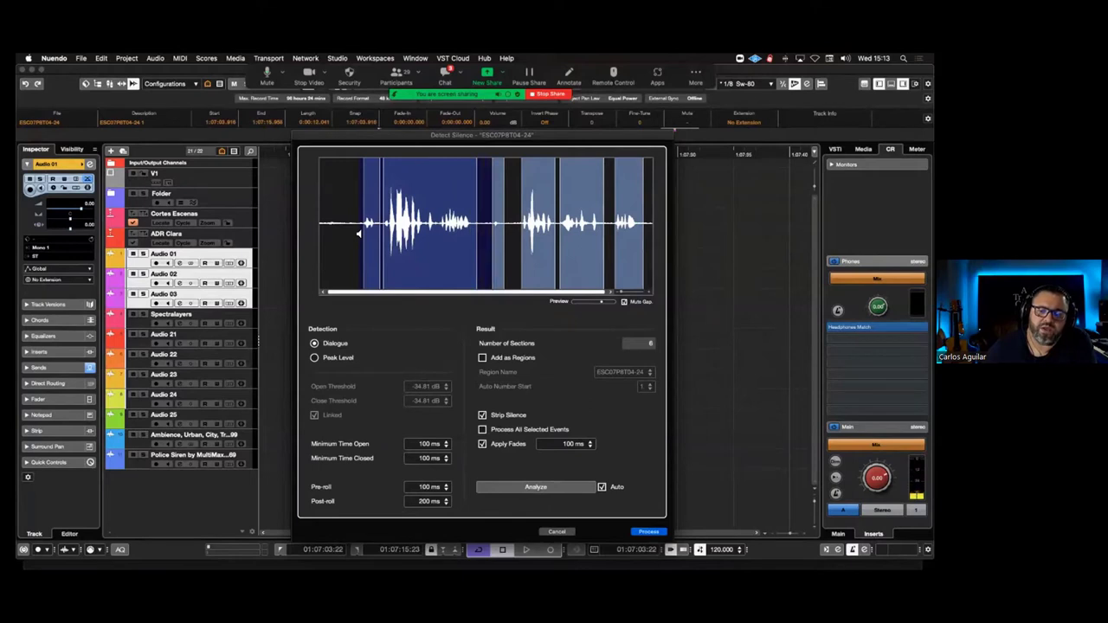
left_click(494, 227)
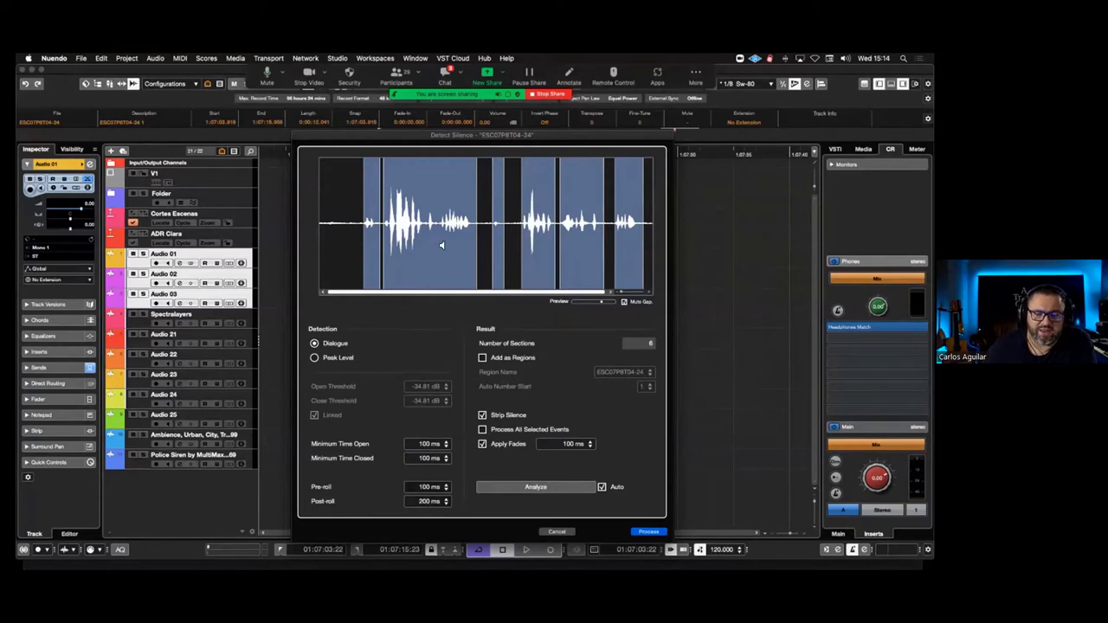
Try Post-roll values of 50 ms and 300 ms, restore it to 200 ms, and cancel Detect Silence
double_click(427, 502)
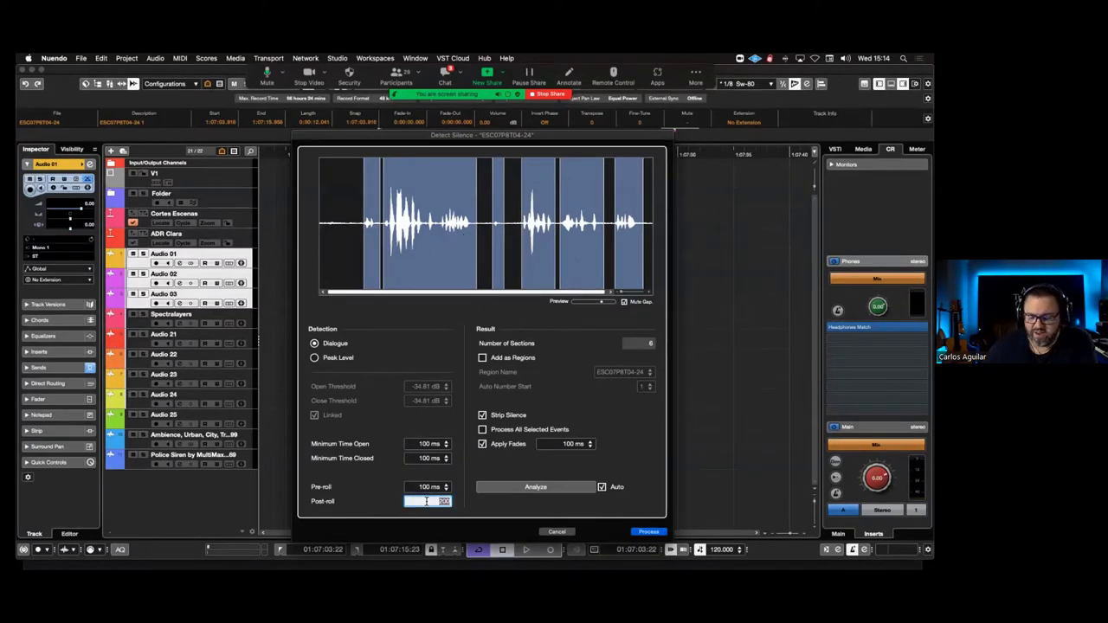
type("50")
key("Return")
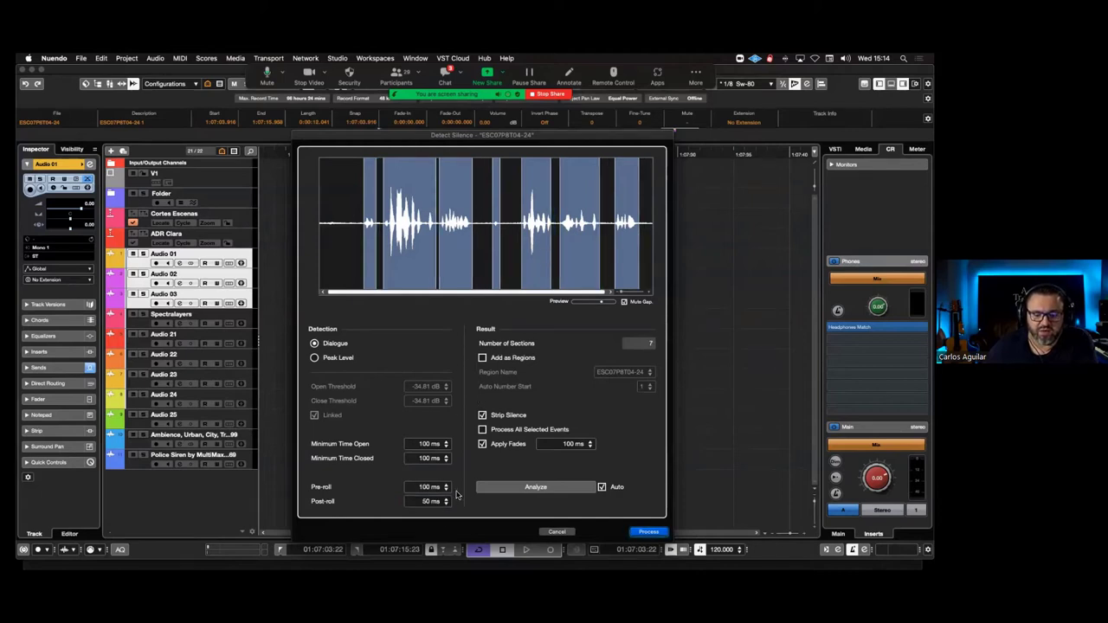
double_click(429, 504)
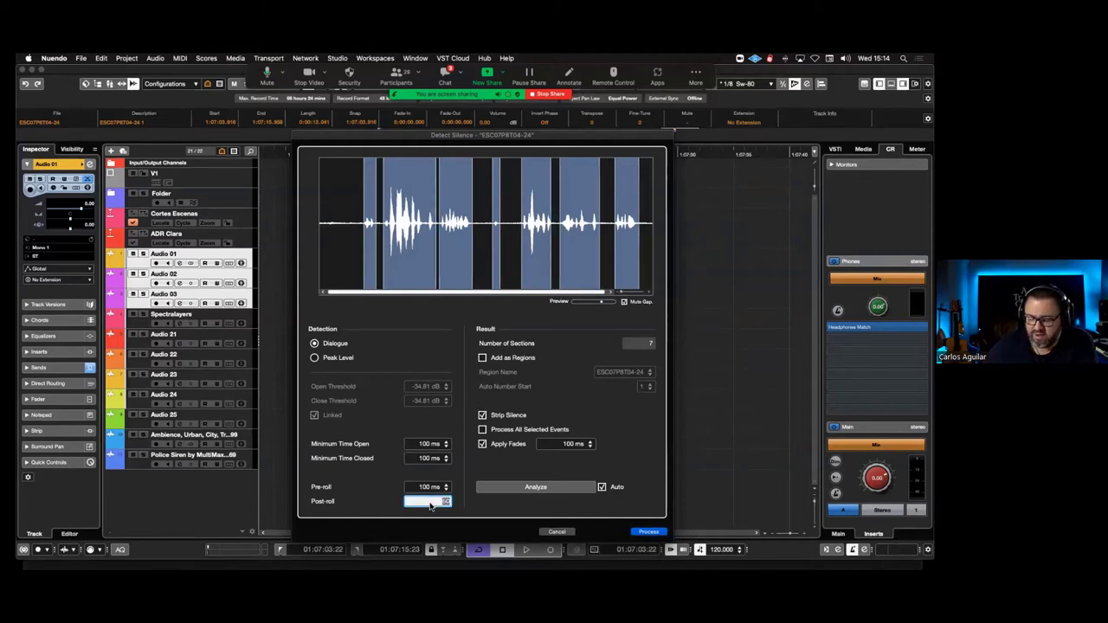
type("300")
key("Return")
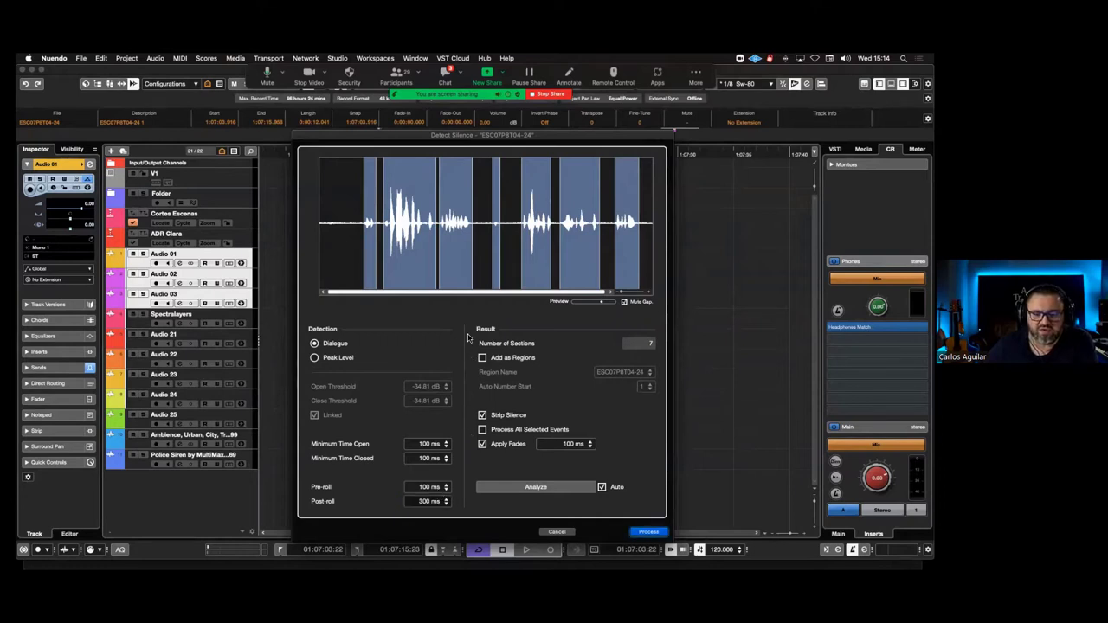
double_click(427, 504)
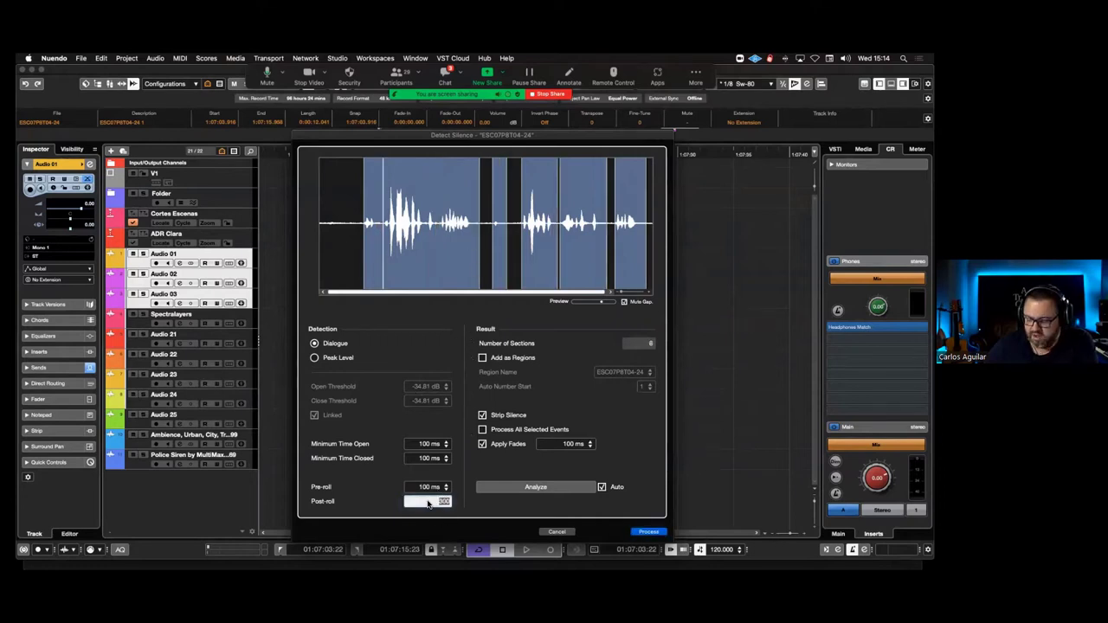
type("200")
key("Return")
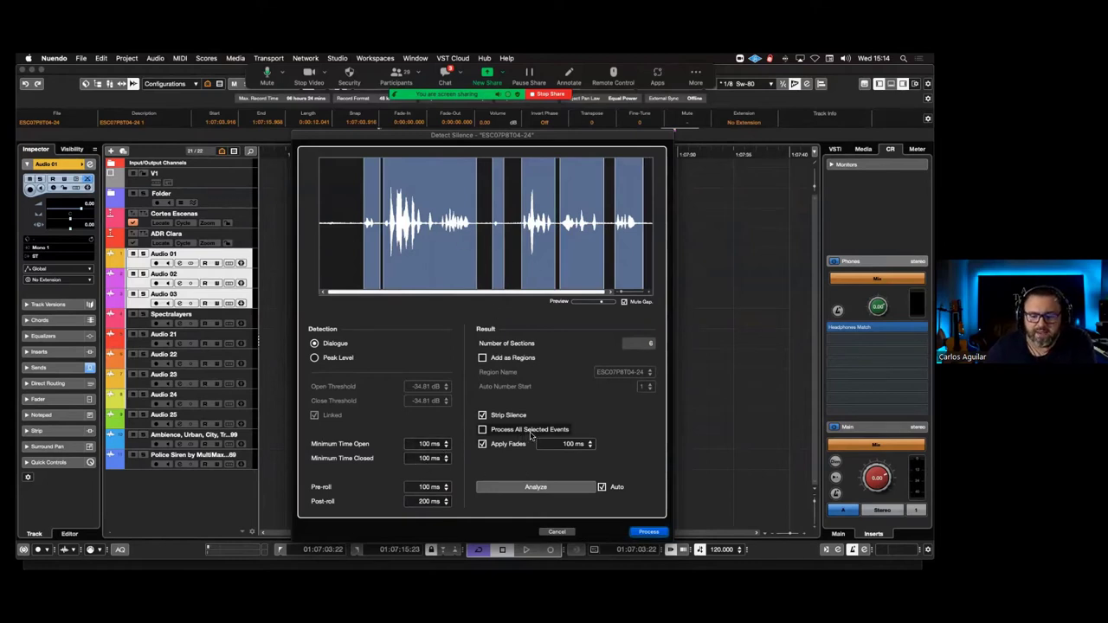
left_click(559, 531)
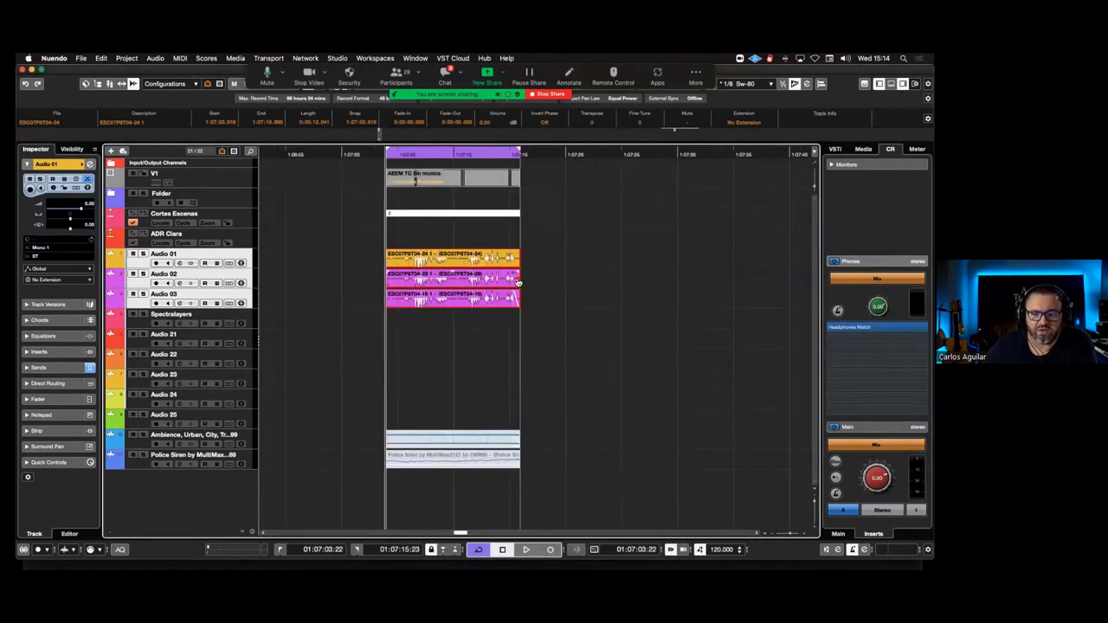
Remove the Clarity Vx Mono process from the Audio 02 event in Direct Offline Processing
left_click(494, 279)
key("F7")
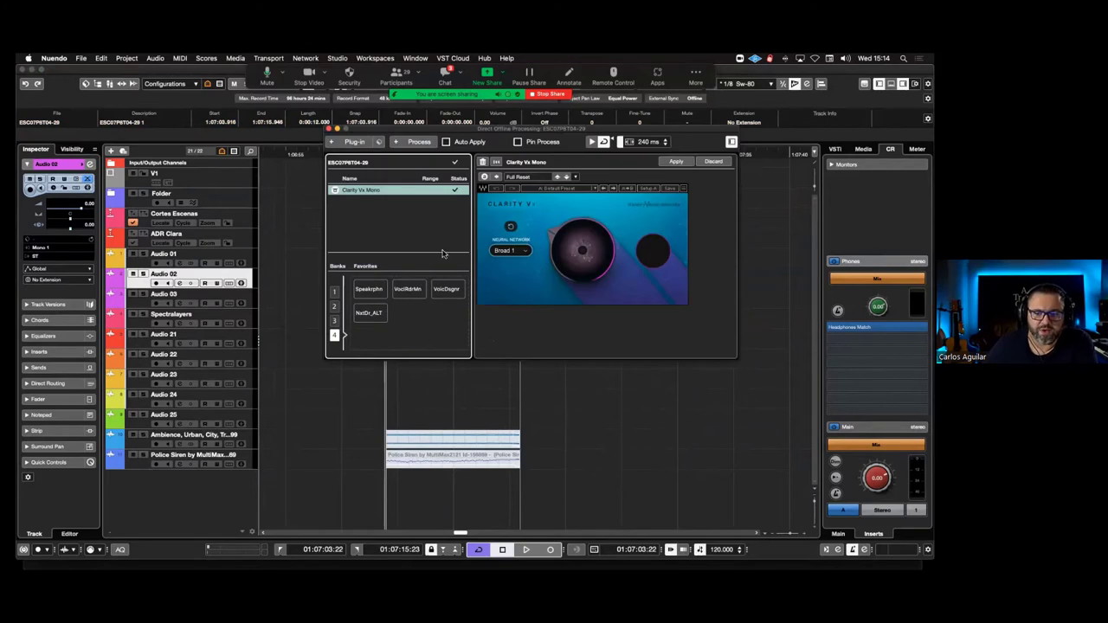
left_click(484, 161)
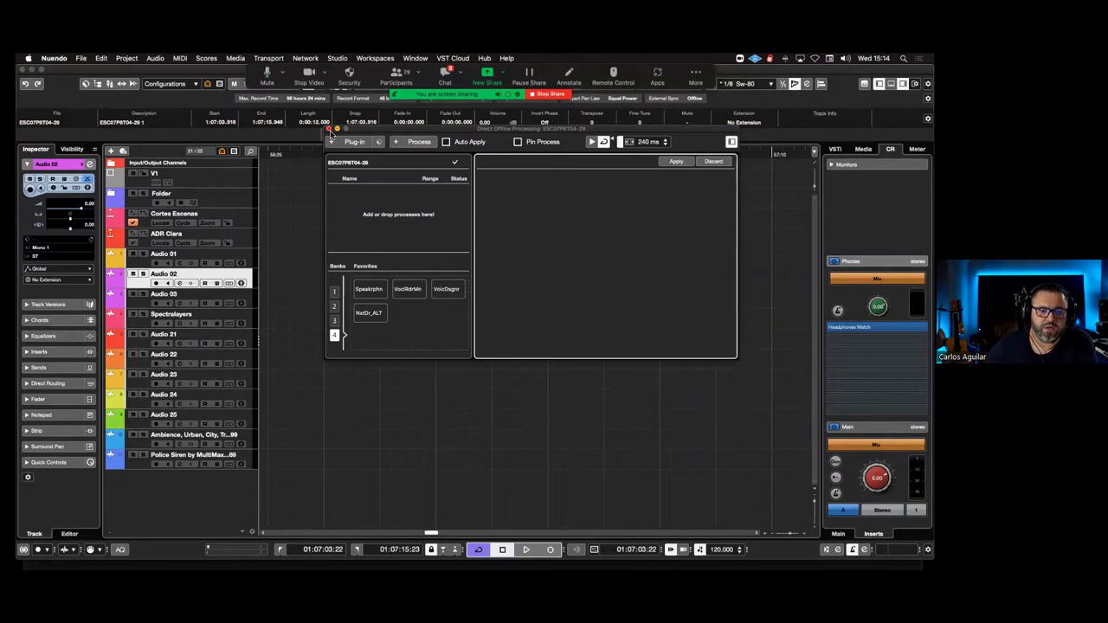
left_click(329, 128)
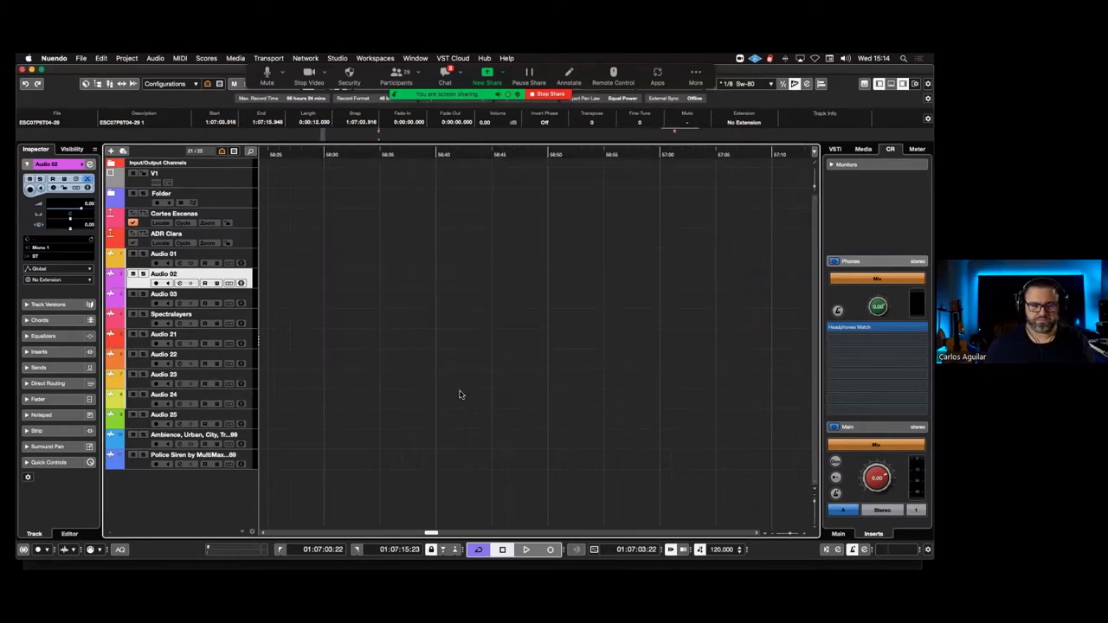
Strip the silence from the events on Audio 01, 02 and 03 using Dialogue detection and 50 ms fades, processing each event separately
left_click_drag(490, 239, 364, 347)
key("ctrl+shift+d")
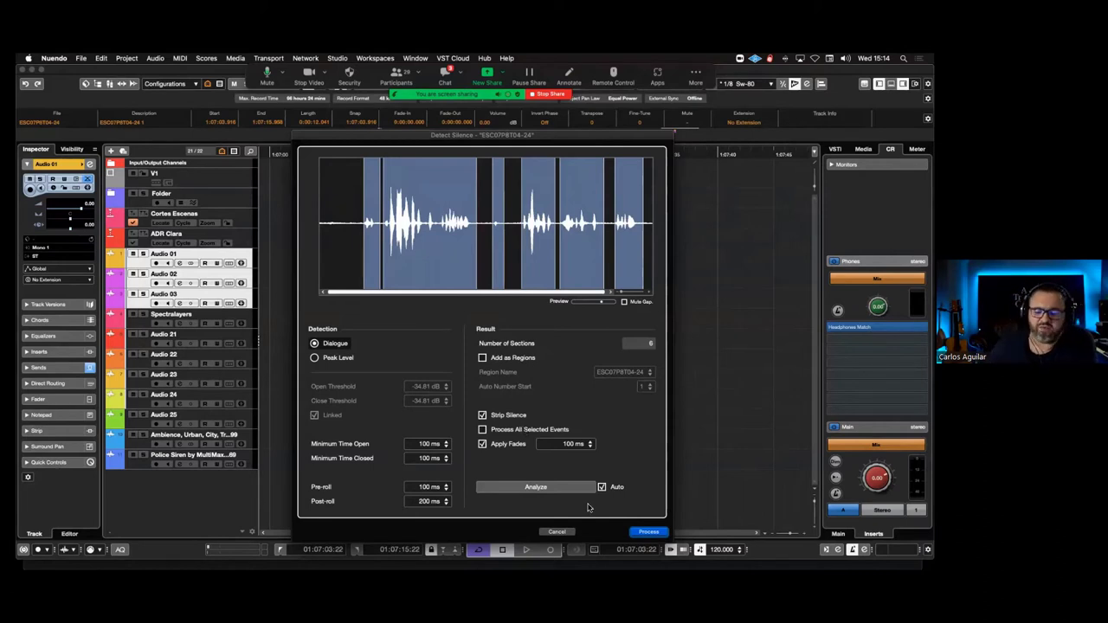
left_click(568, 444)
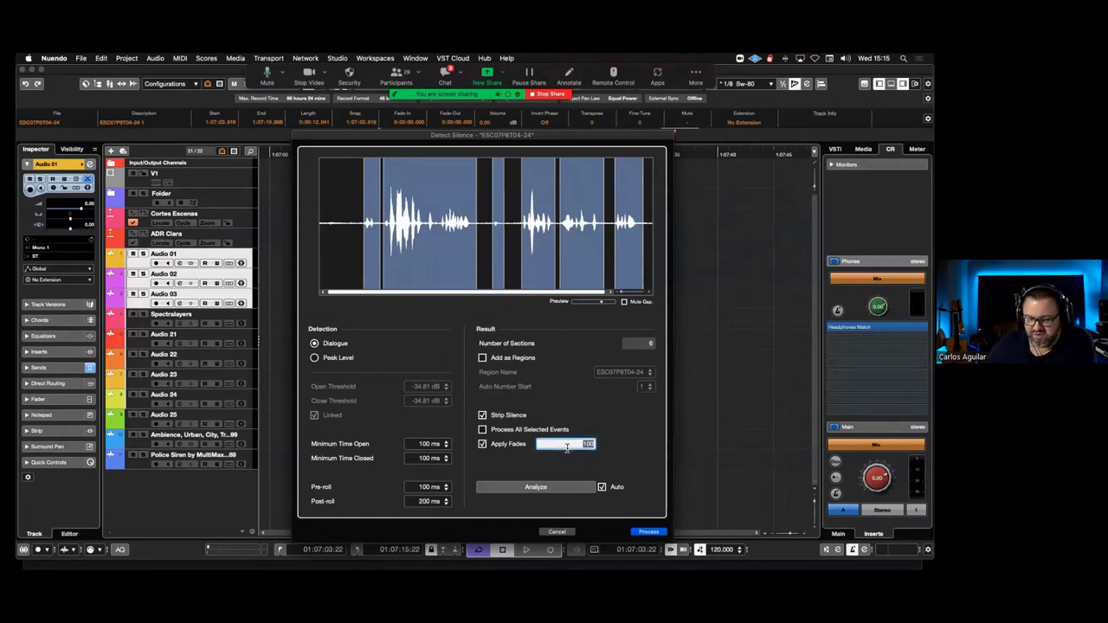
type("50")
key("Return")
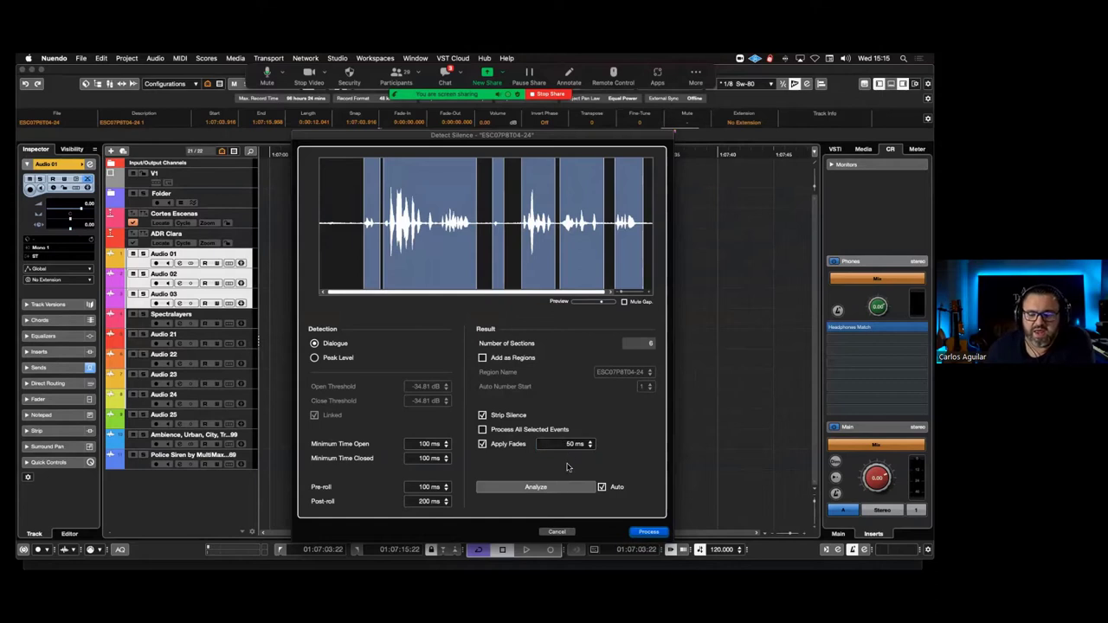
left_click(648, 533)
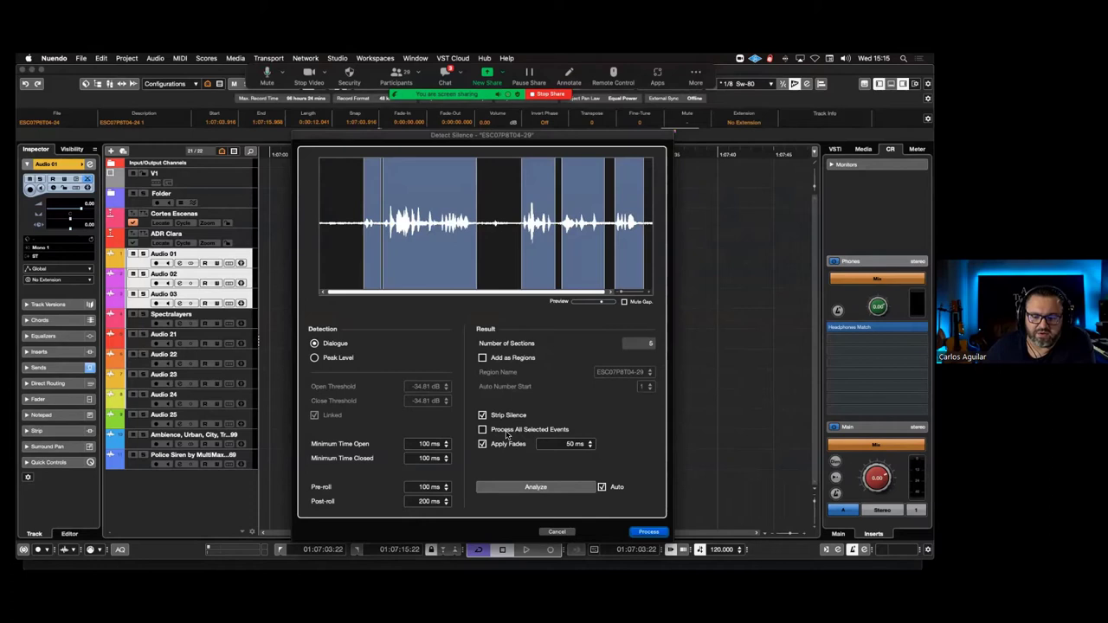
left_click(646, 533)
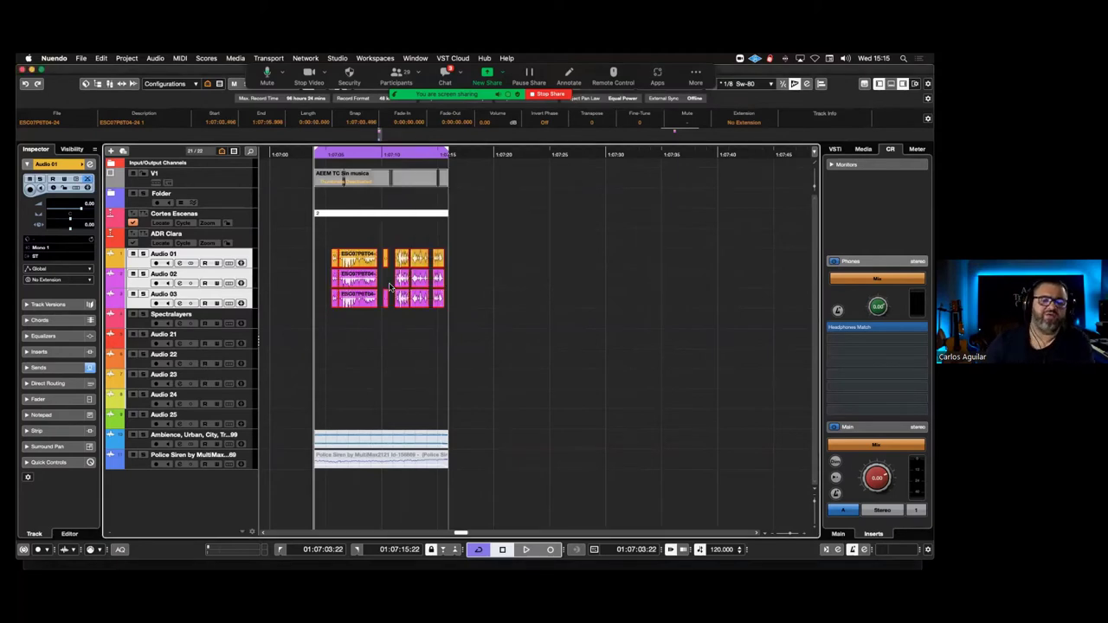
Solo Audio 03 and loop playback over its stripped clips alongside the video to audition the result
key("h")
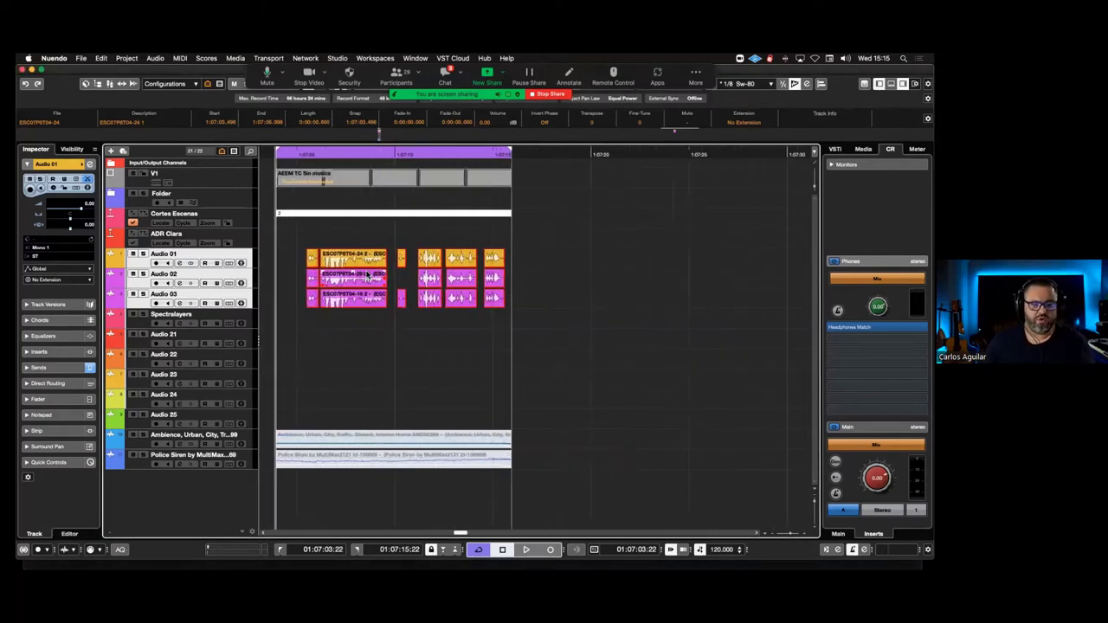
scroll(368, 276, "left", 2)
left_click_drag(334, 279, 281, 318)
left_click(576, 285)
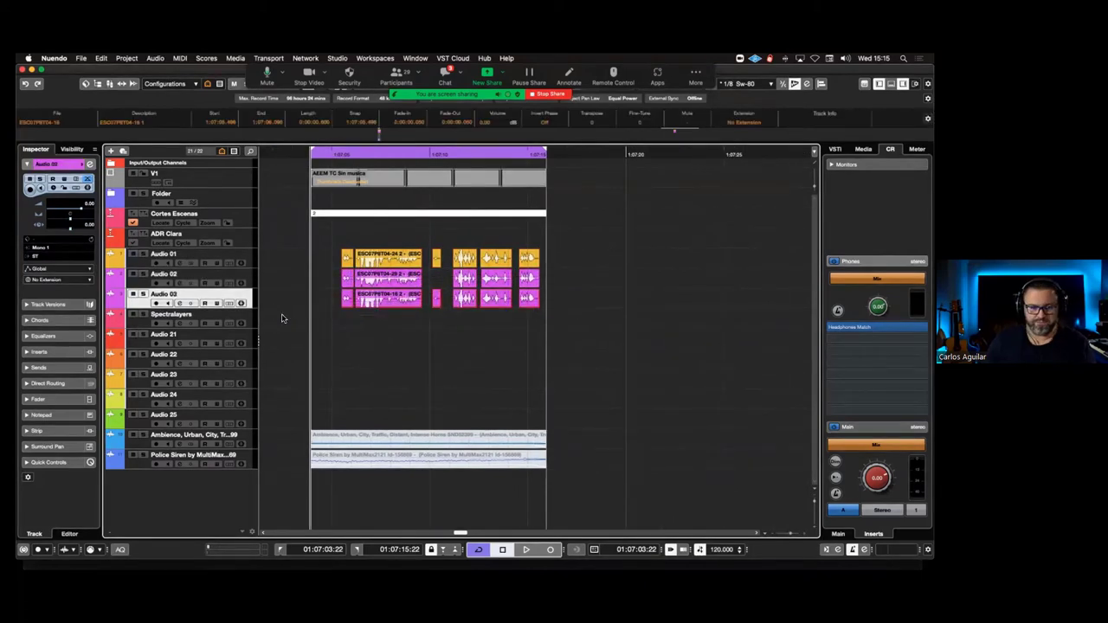
key("F8")
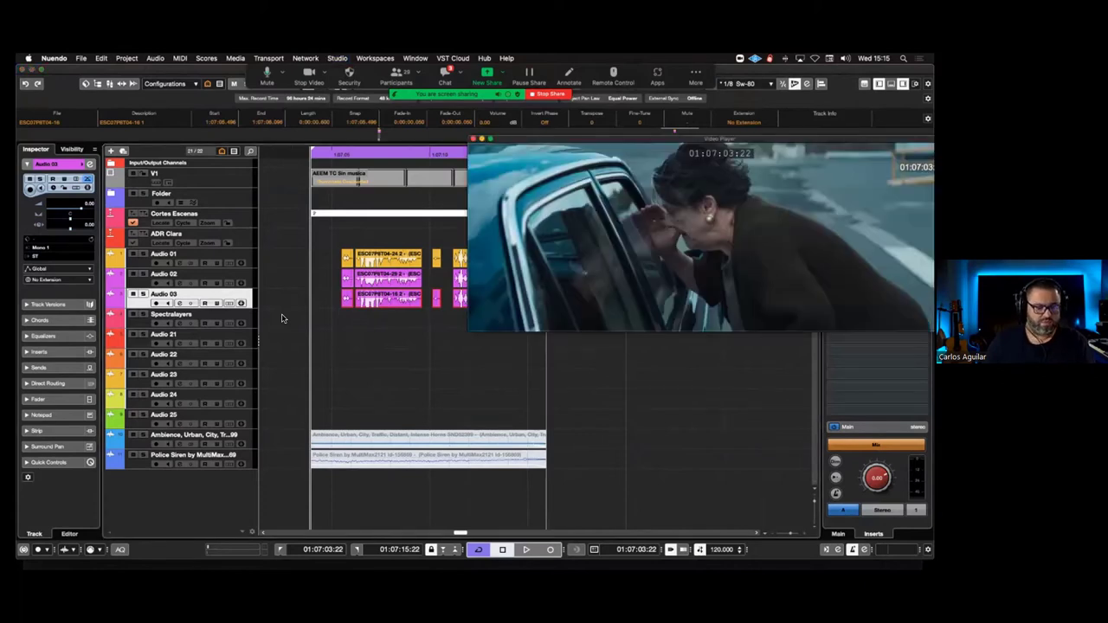
key("space")
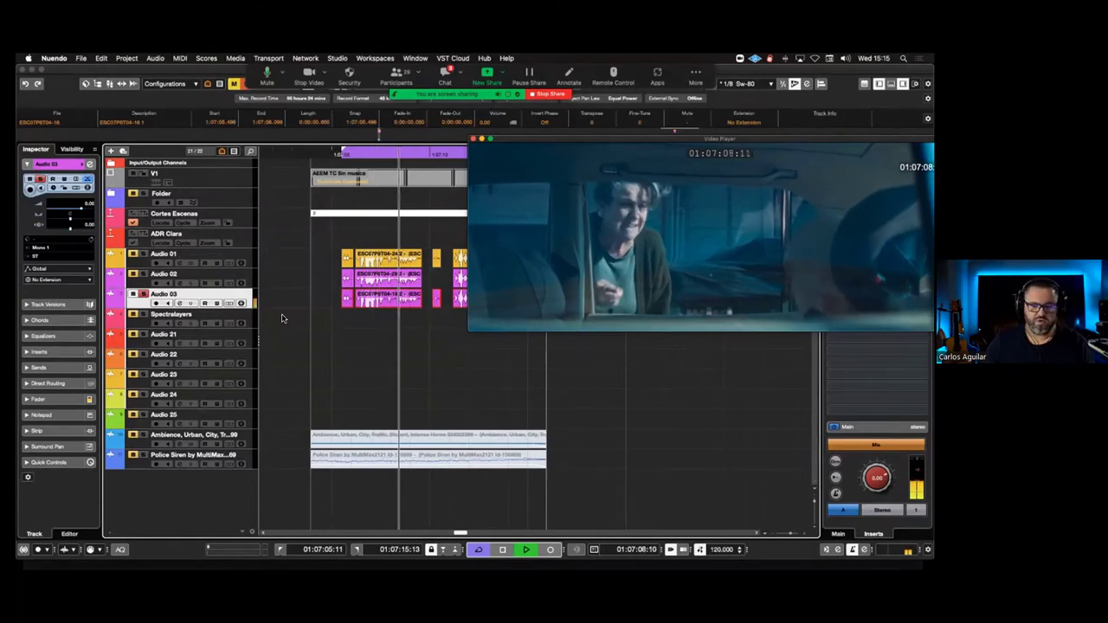
key("space")
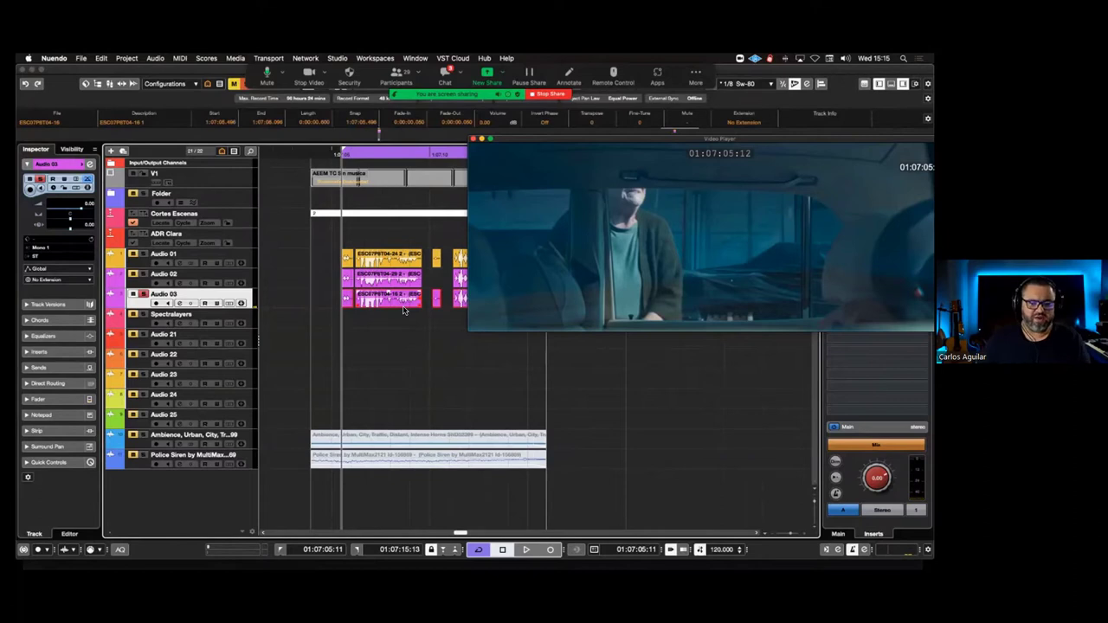
scroll(403, 310, "down", 3)
key("F8")
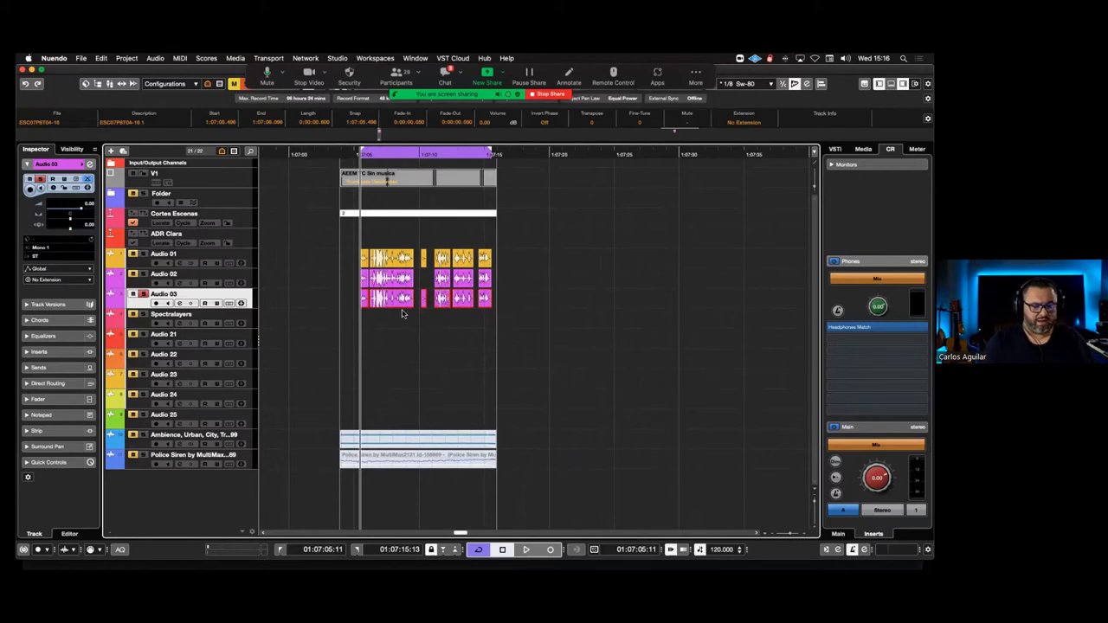
Select the second clip on Audio 01, 02 and 03 and examine the fades at the clips' edges
scroll(404, 310, "up", 5)
left_click_drag(393, 232, 383, 362)
scroll(415, 335, "up", 3)
left_click_drag(461, 289, 482, 321)
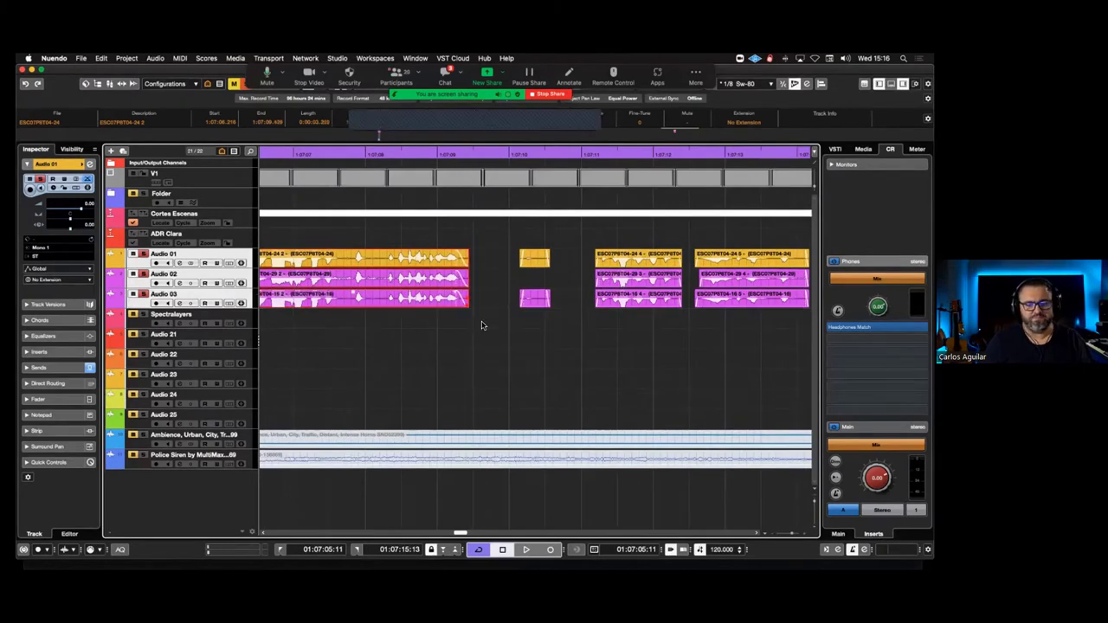
scroll(482, 323, "down", 4)
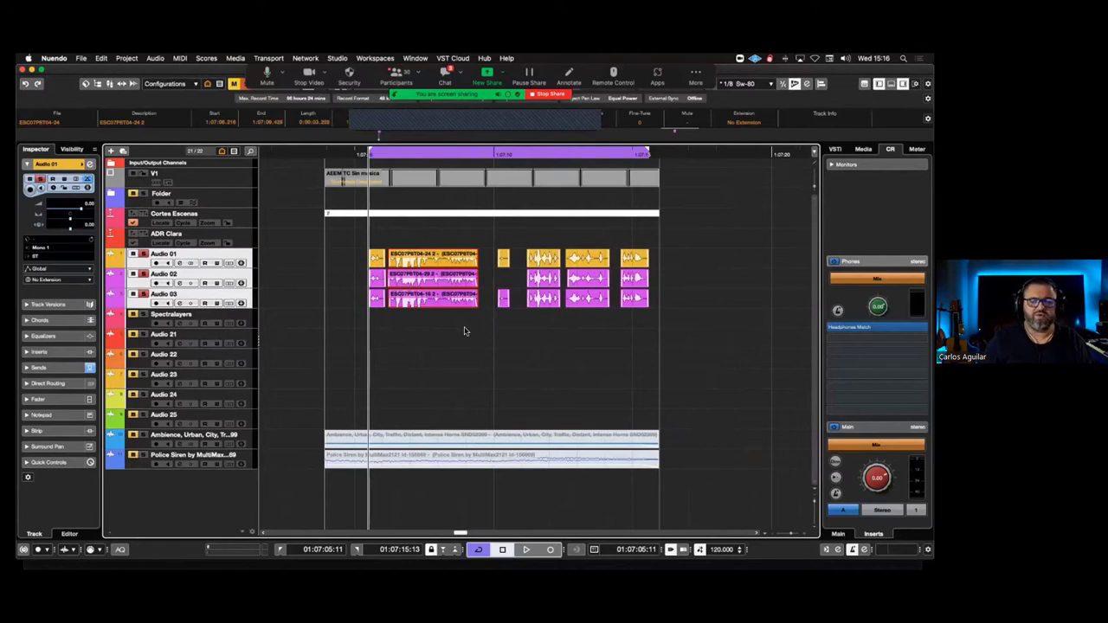
Select all the stripped clips on Audio 01 and open the Audio Alignment Panel beside them
left_click_drag(498, 259, 647, 262)
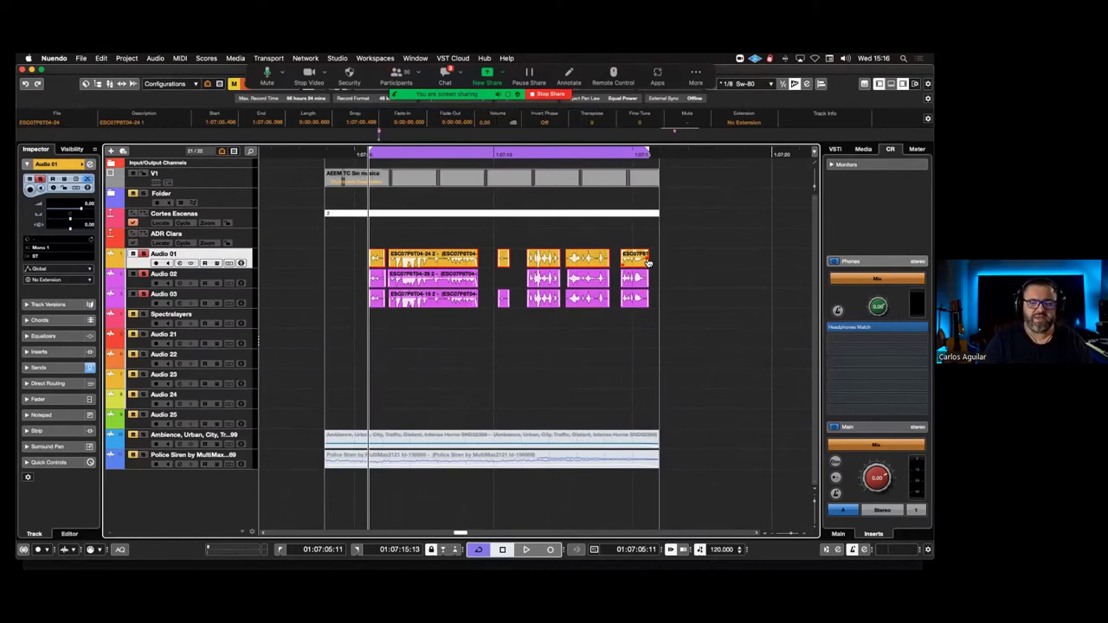
key("super+shift+f")
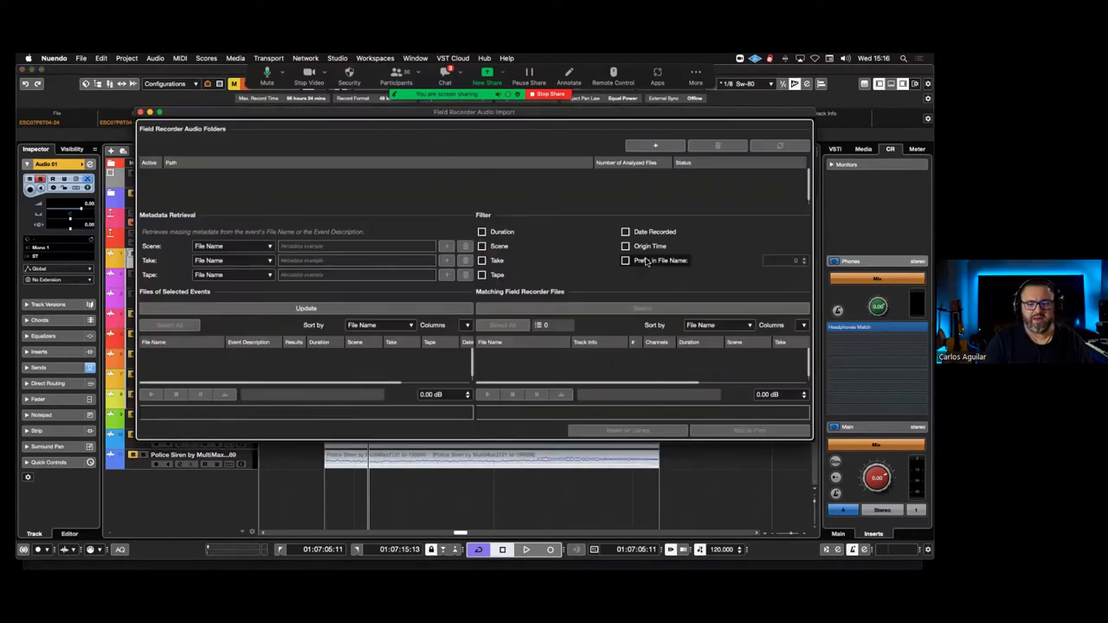
key("Escape")
key("super+shift+a")
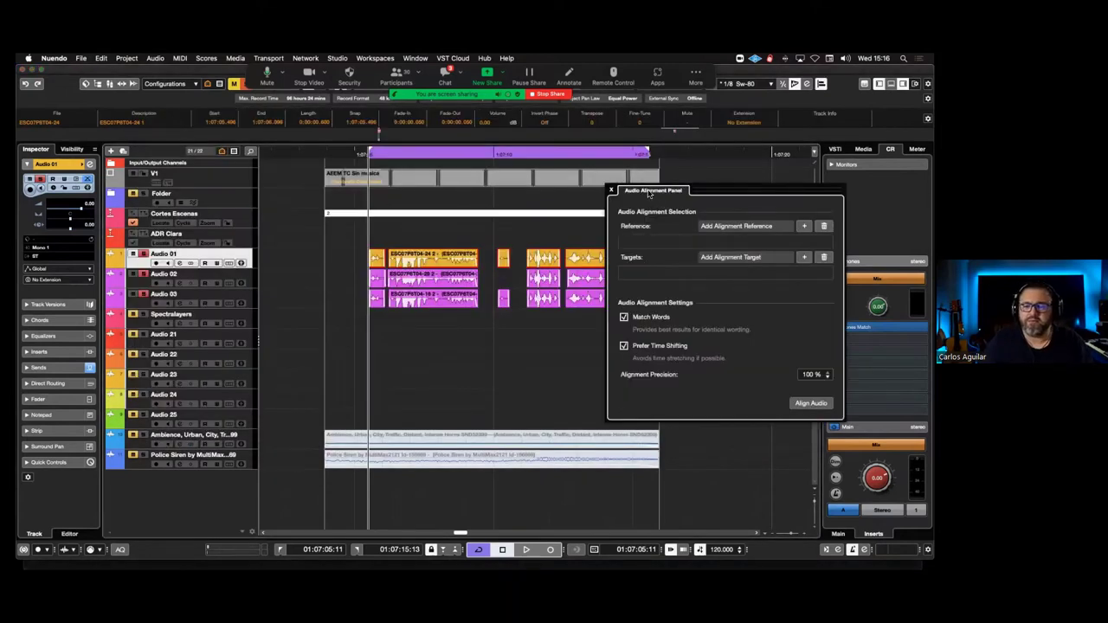
left_click_drag(667, 197, 728, 205)
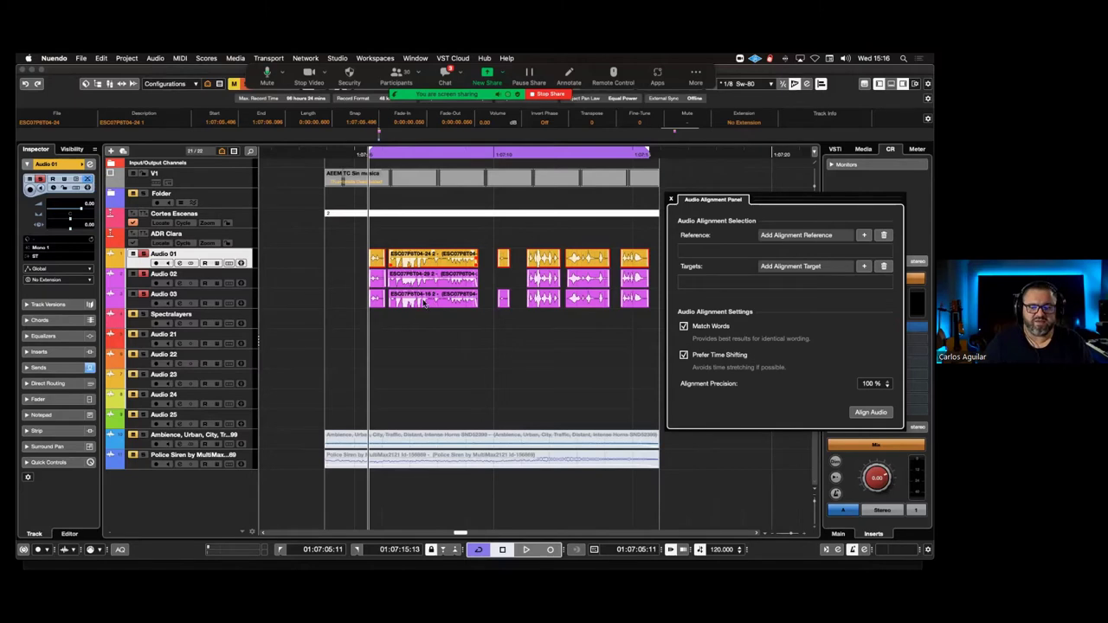
Set all the stripped clips on Audio 01 as the alignment reference
mouse_move(354, 251)
left_mouse_down()
mouse_move(634, 260)
mouse_move(641, 272)
mouse_move(635, 258)
mouse_move(362, 259)
left_mouse_up()
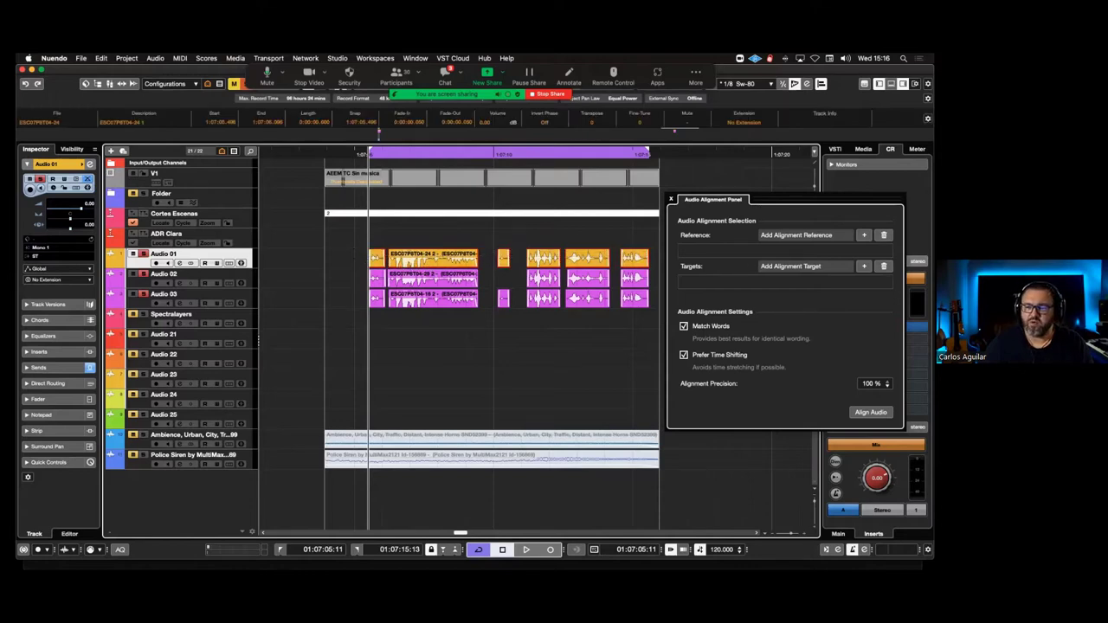
left_click_drag(353, 289, 622, 331)
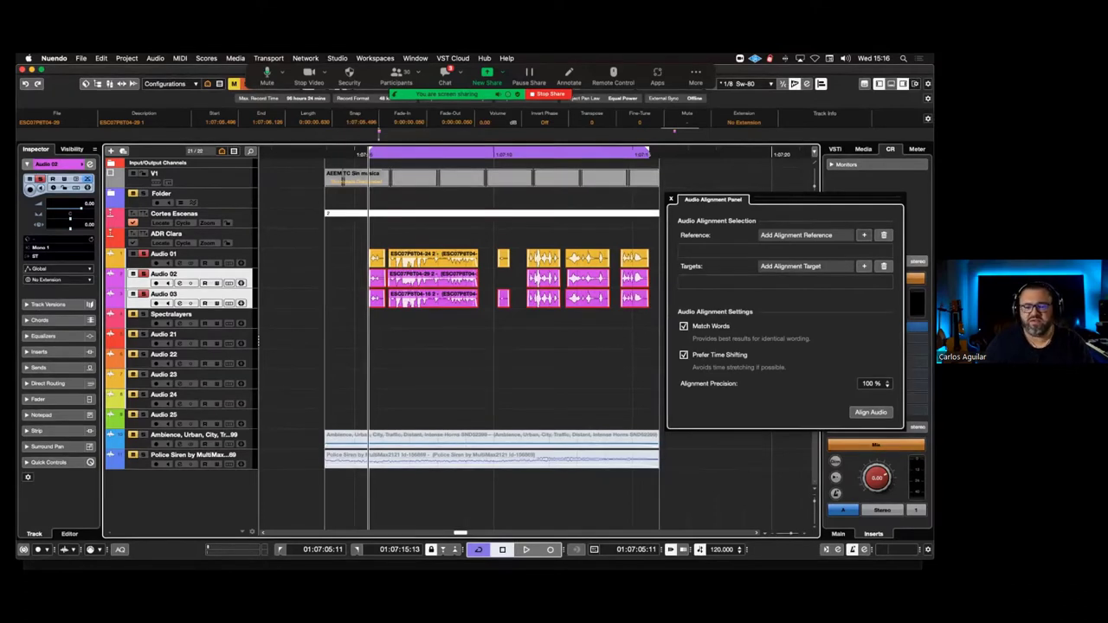
key("Up")
key("Up")
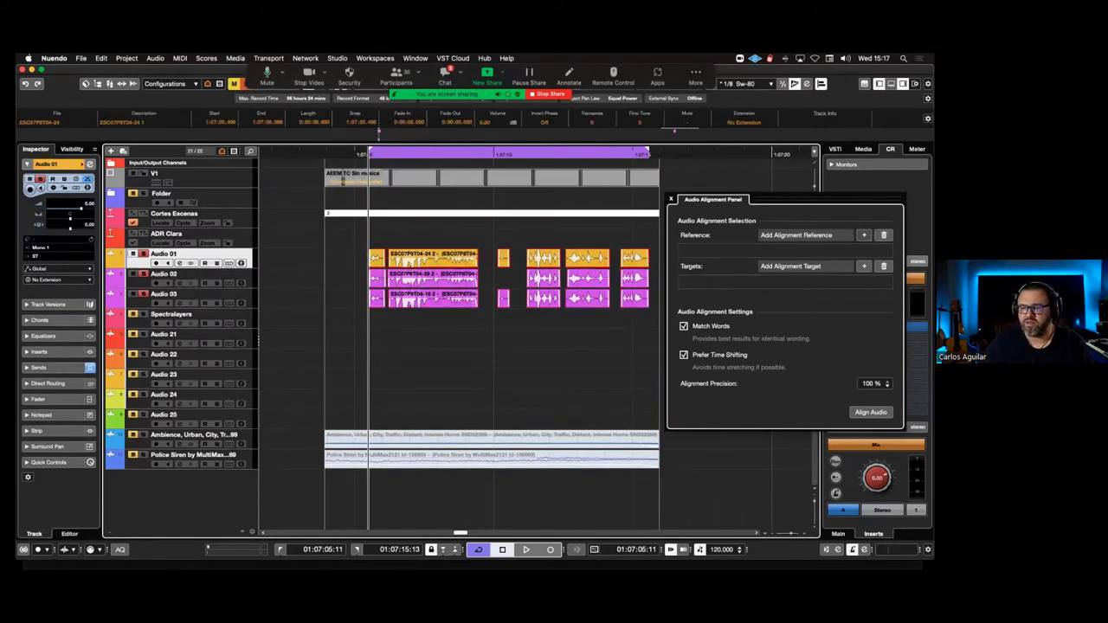
left_click(864, 235)
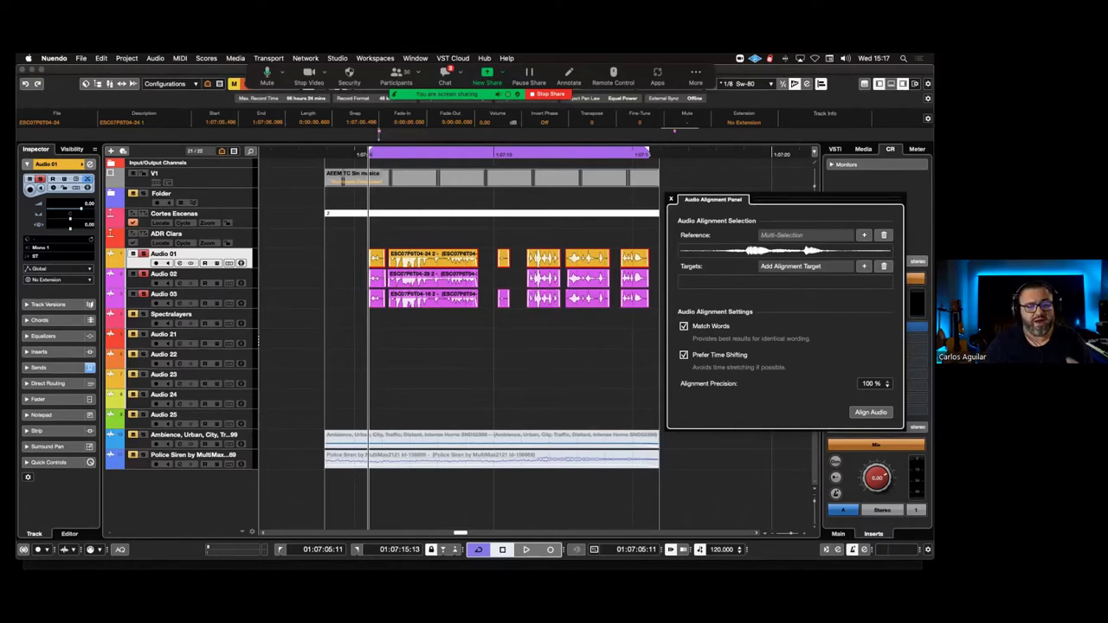
Add the Audio 02 and Audio 03 clips as targets and align them with Match Words, Prefer Time Shifting and 100 % precision
left_click_drag(362, 279, 572, 396)
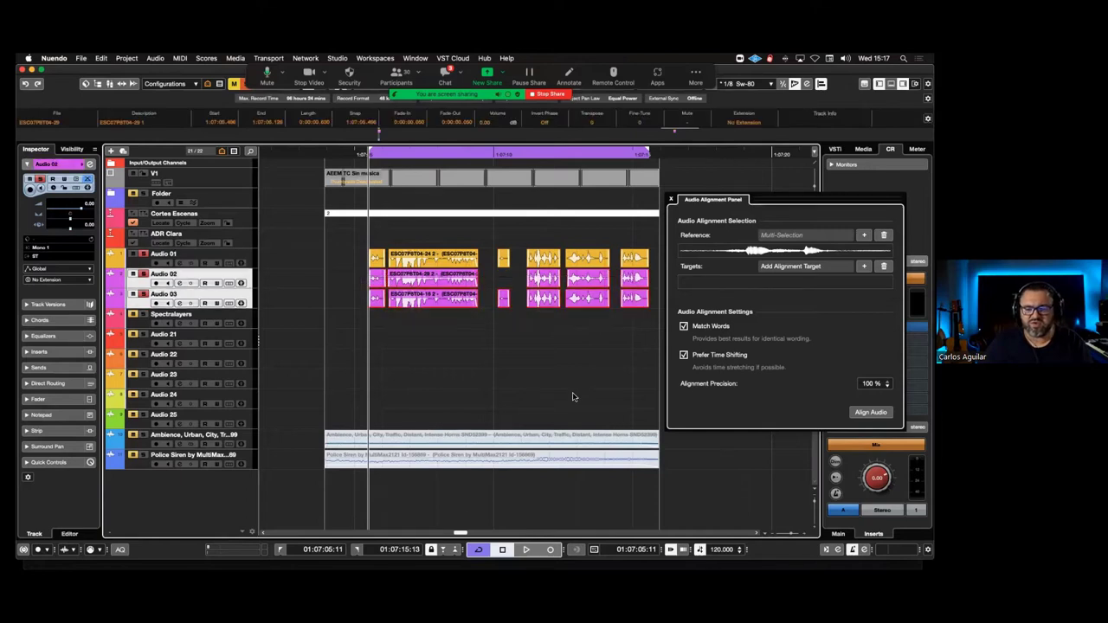
left_click(864, 266)
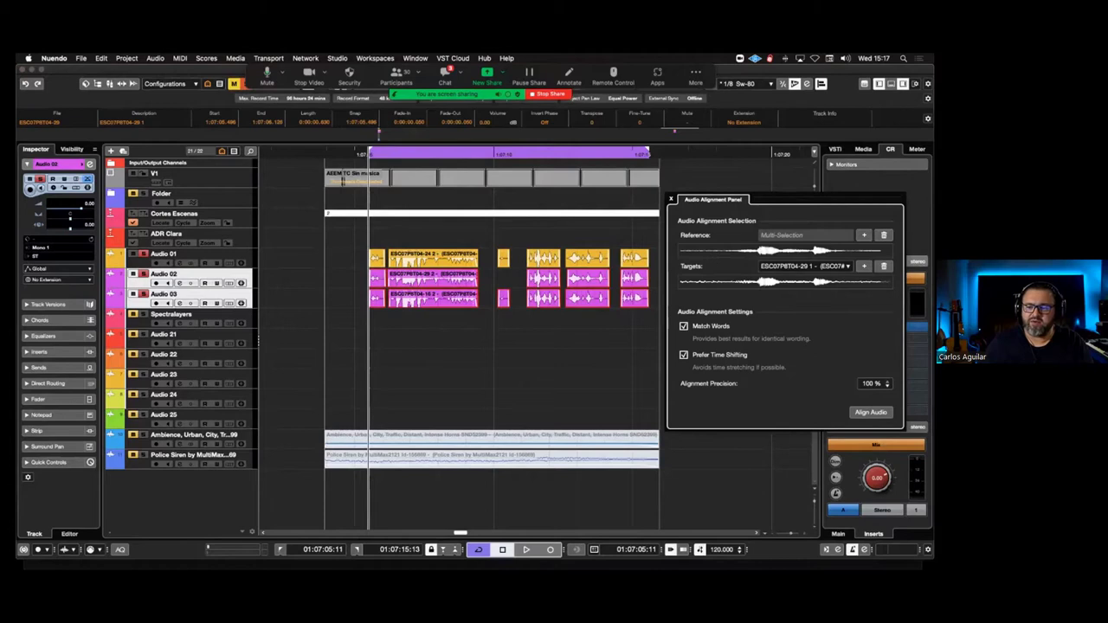
left_click_drag(710, 199, 420, 167)
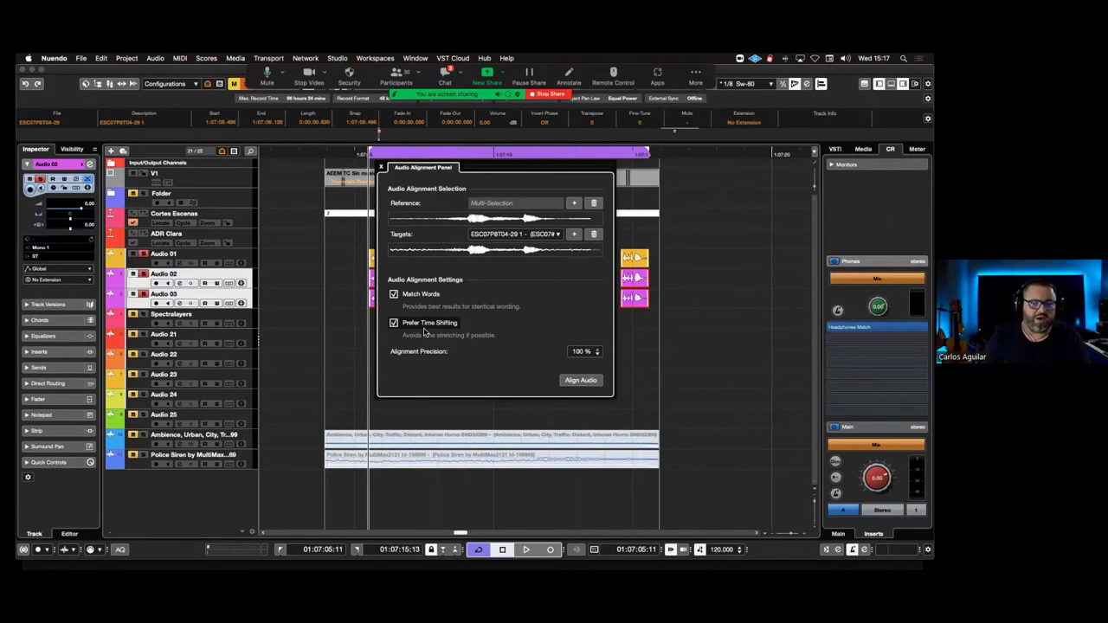
left_click_drag(438, 168, 719, 208)
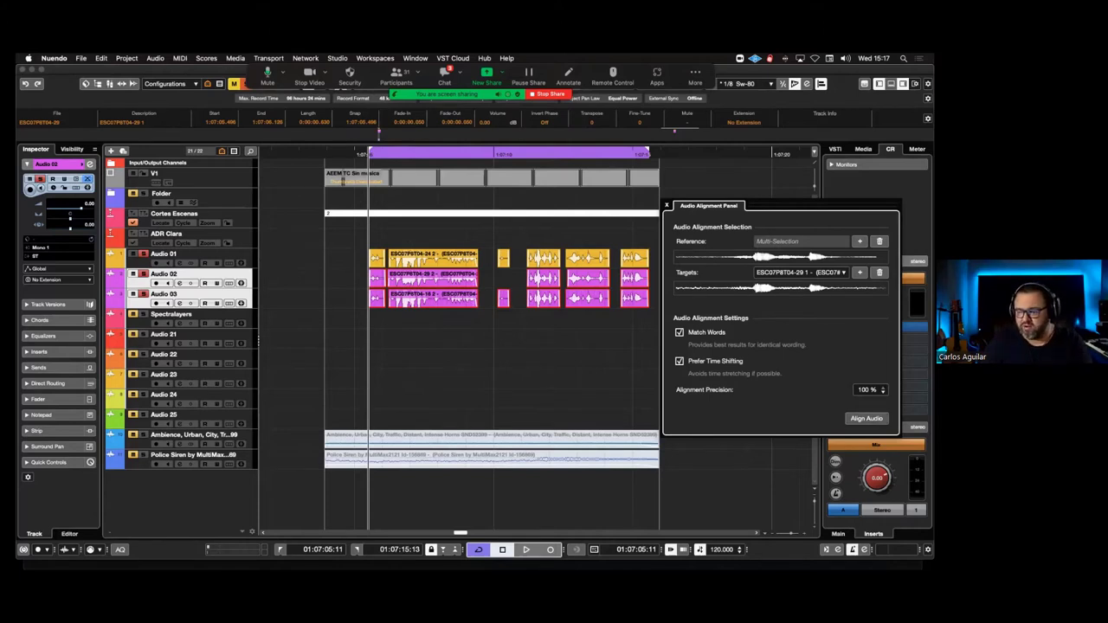
left_click(866, 418)
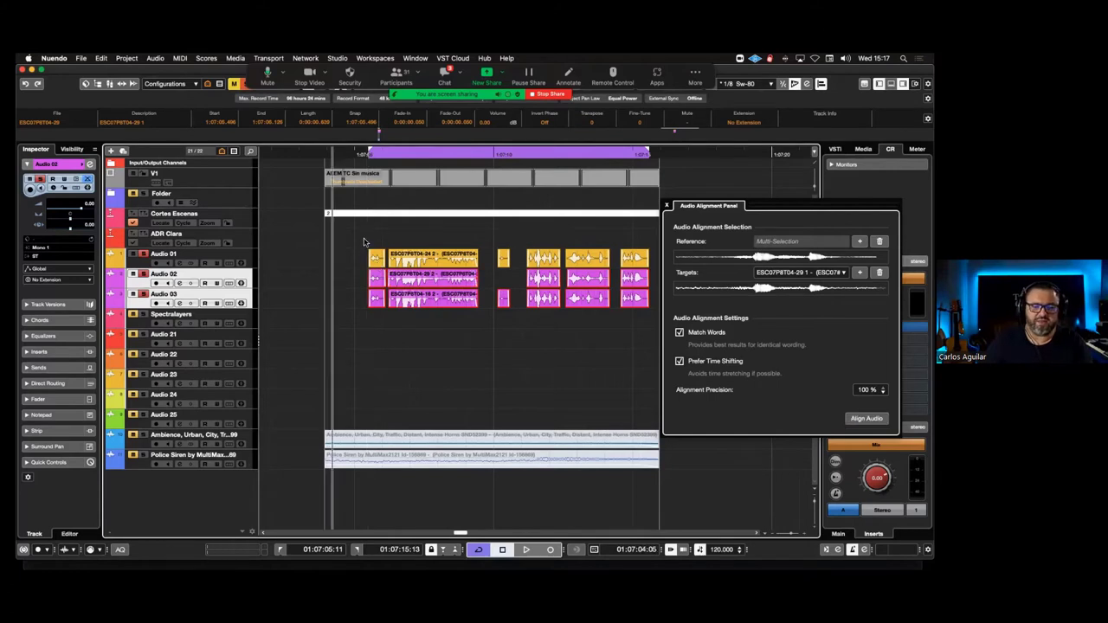
Enlarge Audio 01, 02 and 03 and loop playback over their first two clips to audition the alignment
left_click(444, 308)
key("ctrl+Down")
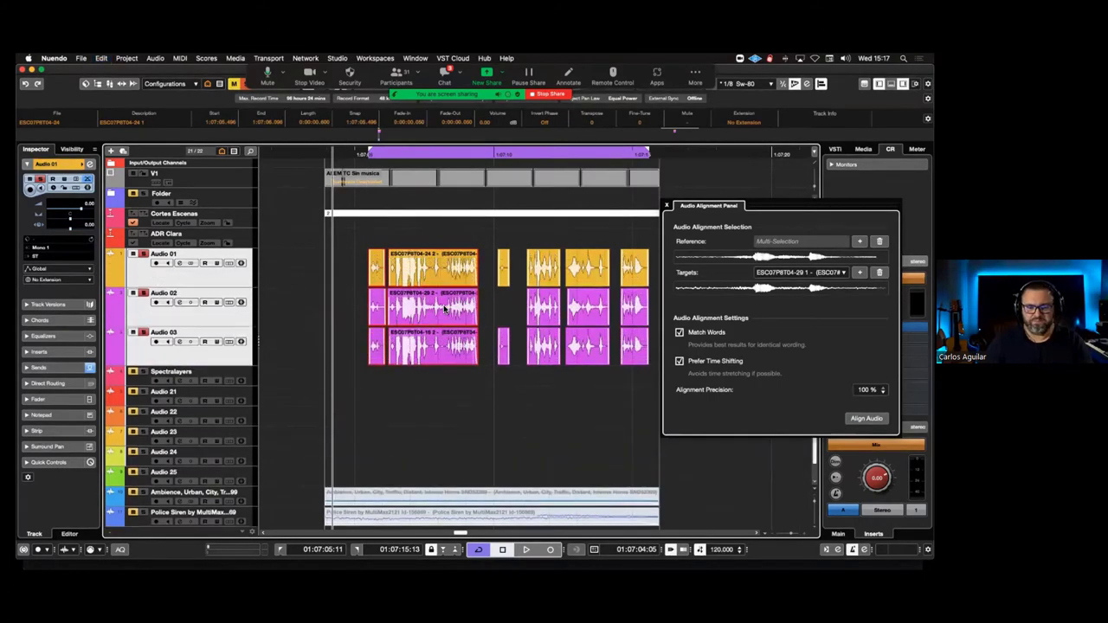
scroll(444, 310, "up", 2)
scroll(444, 307, "up", 1)
key("space")
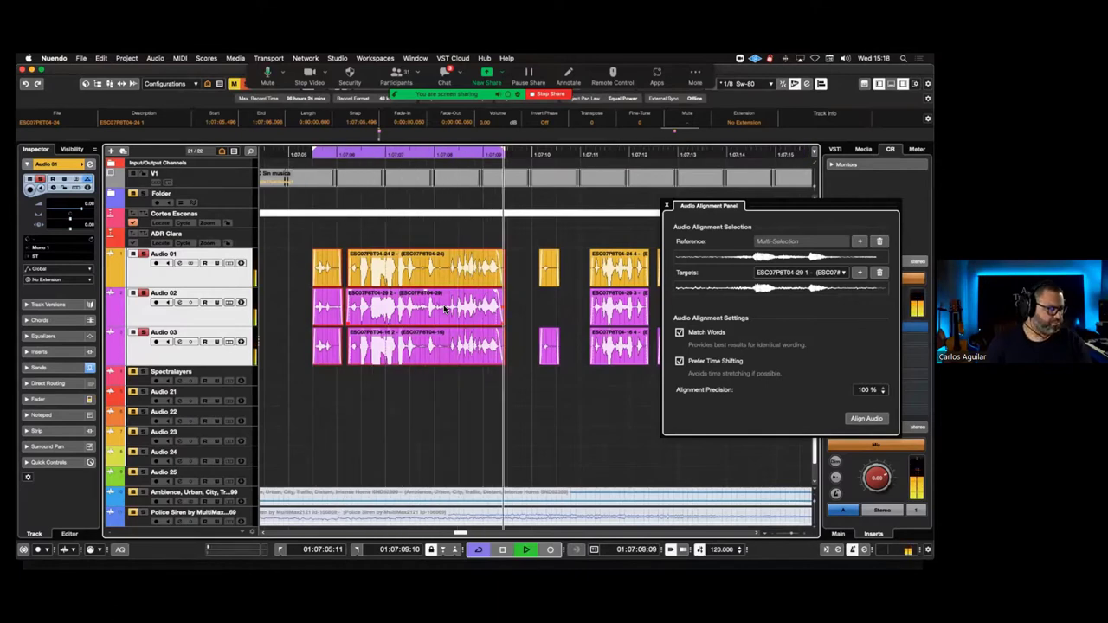
key("space")
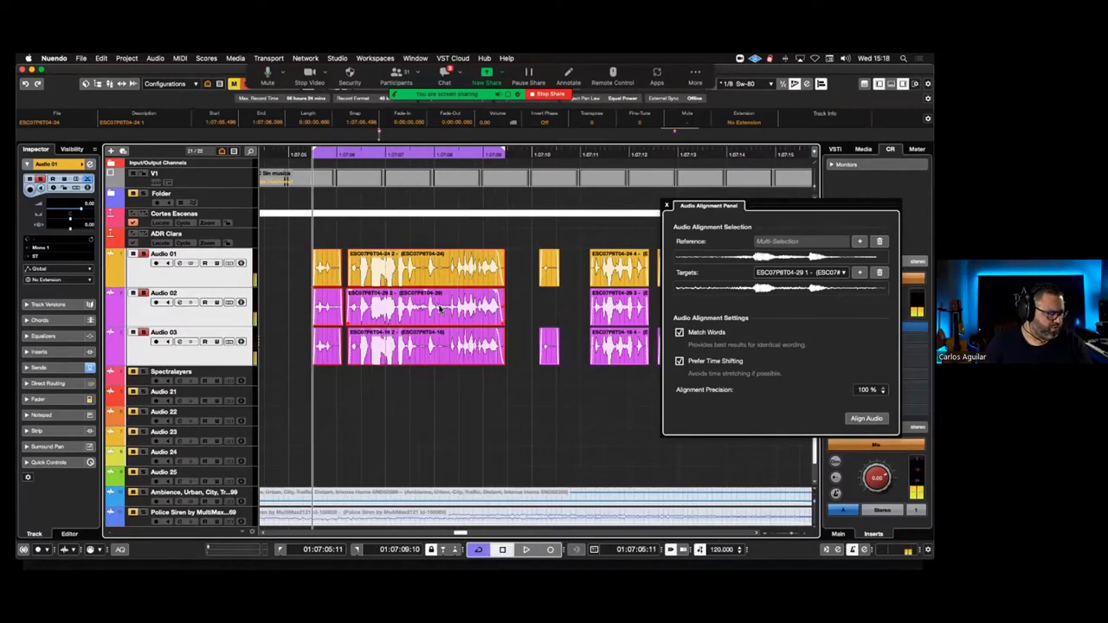
Close the Audio Alignment Panel and check that the warp tool is set to Free Warp
left_click(403, 348)
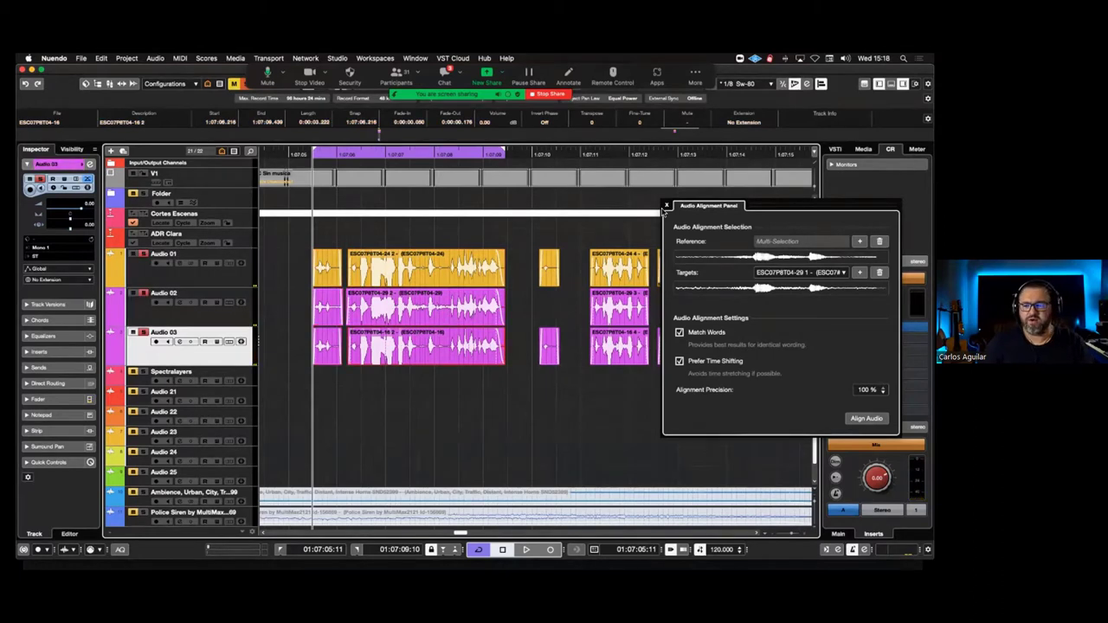
left_click(668, 205)
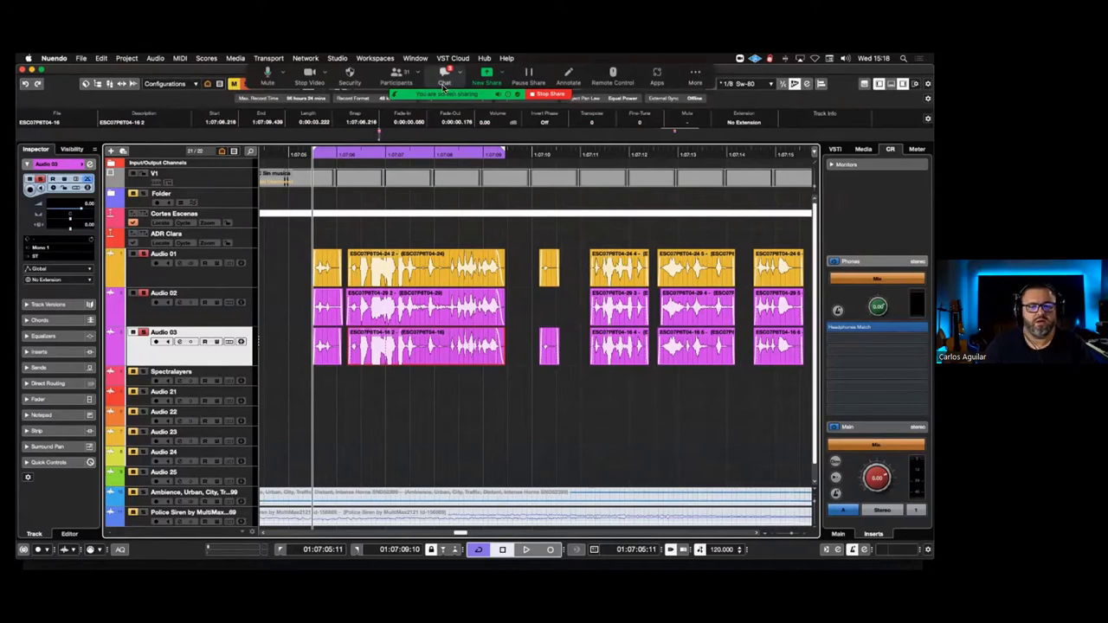
left_click_drag(206, 72, 209, 116)
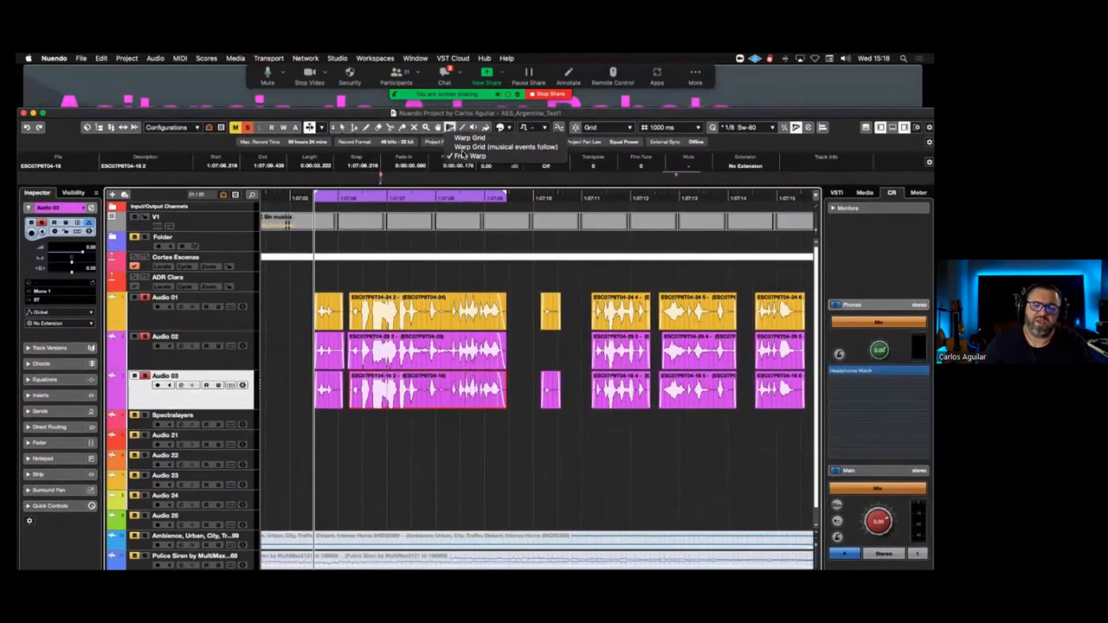
left_click_drag(219, 113, 218, 71)
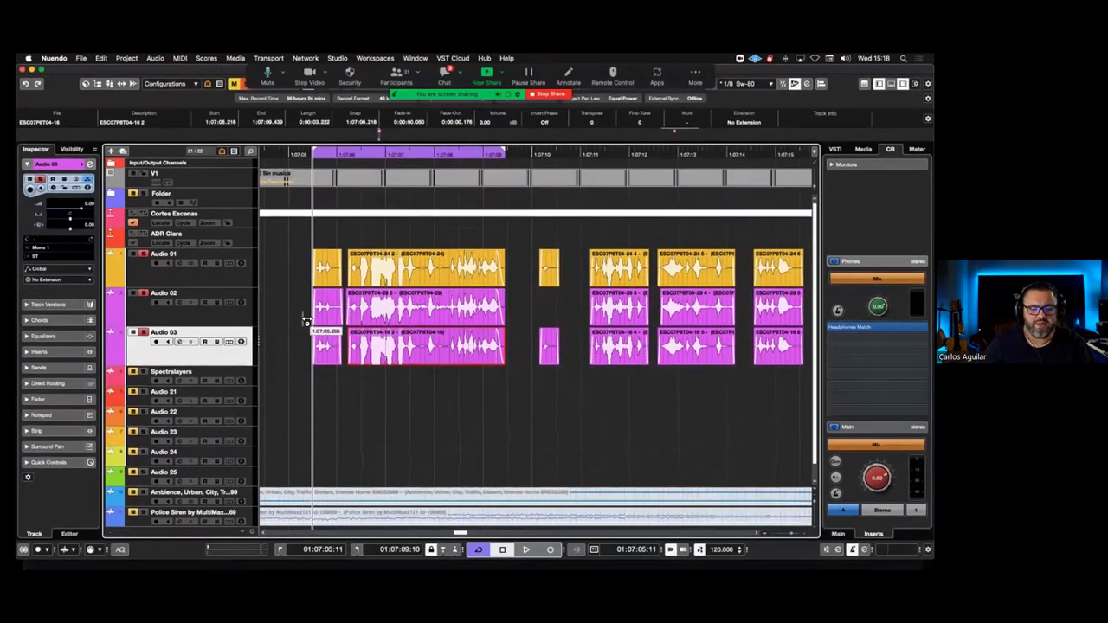
Try shifting audio around 1:07:08 inside the second Audio 03 clip with Free Warp, and undo the change
scroll(404, 349, "up", 4)
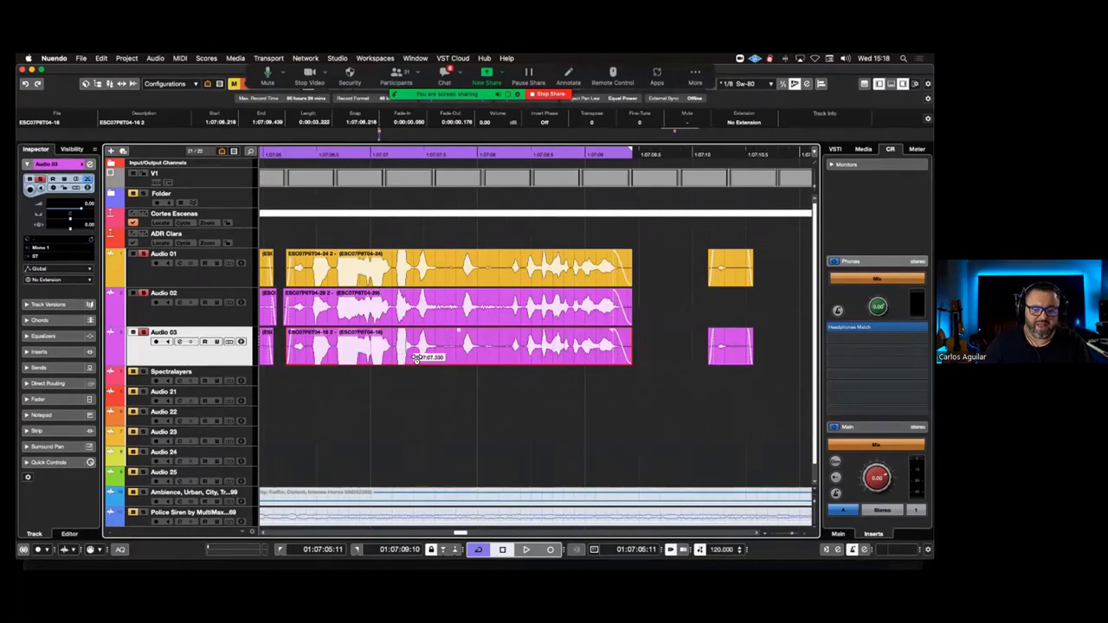
left_click(414, 380)
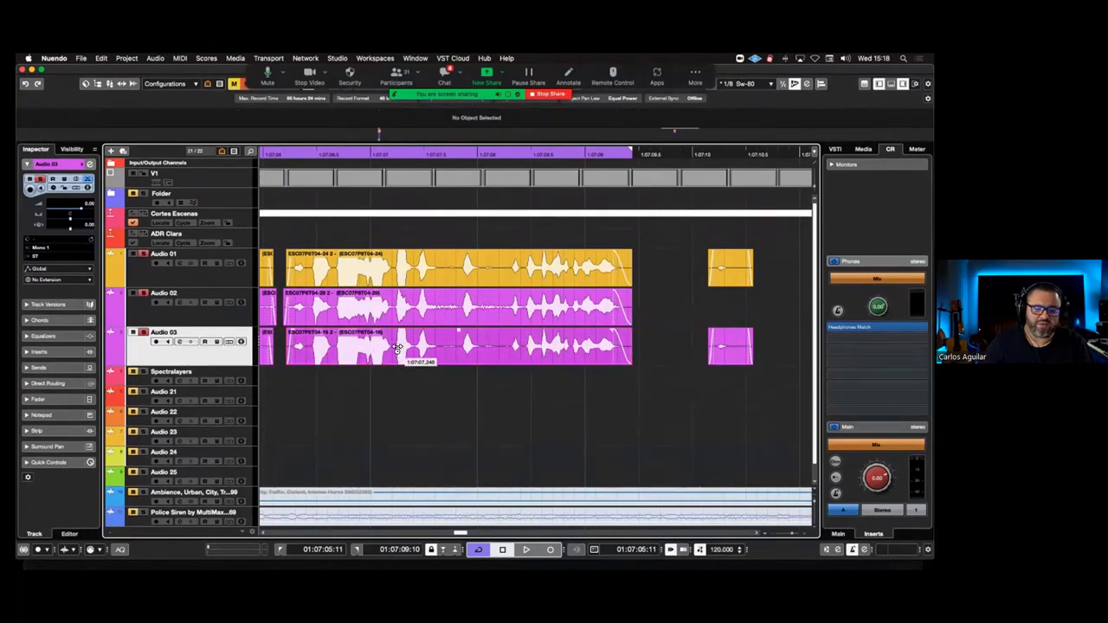
left_click(402, 347)
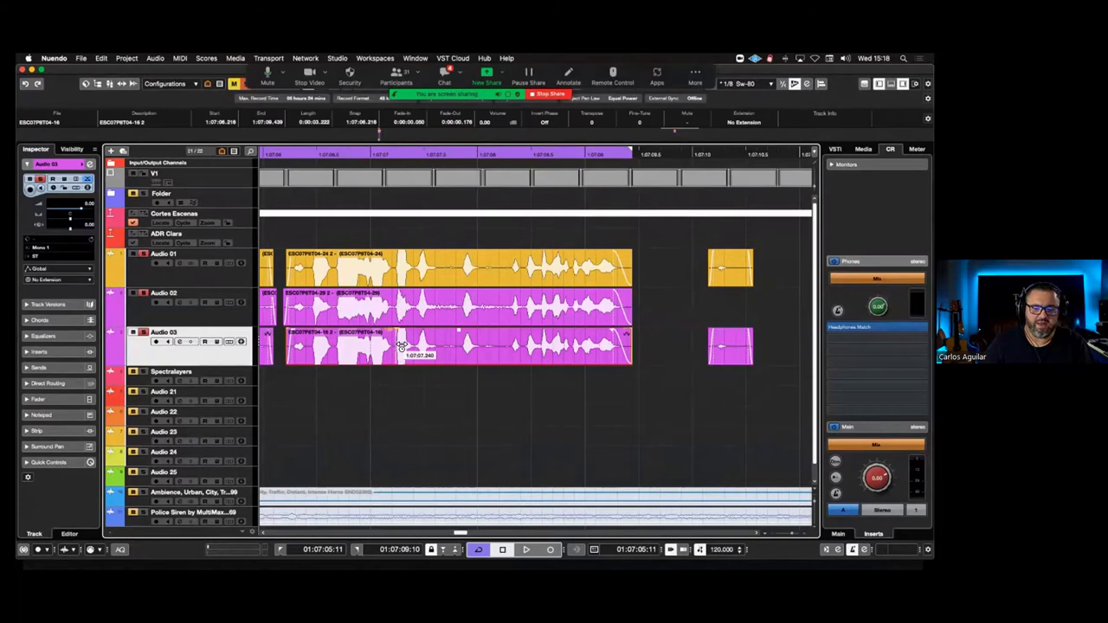
left_click_drag(409, 346, 488, 350)
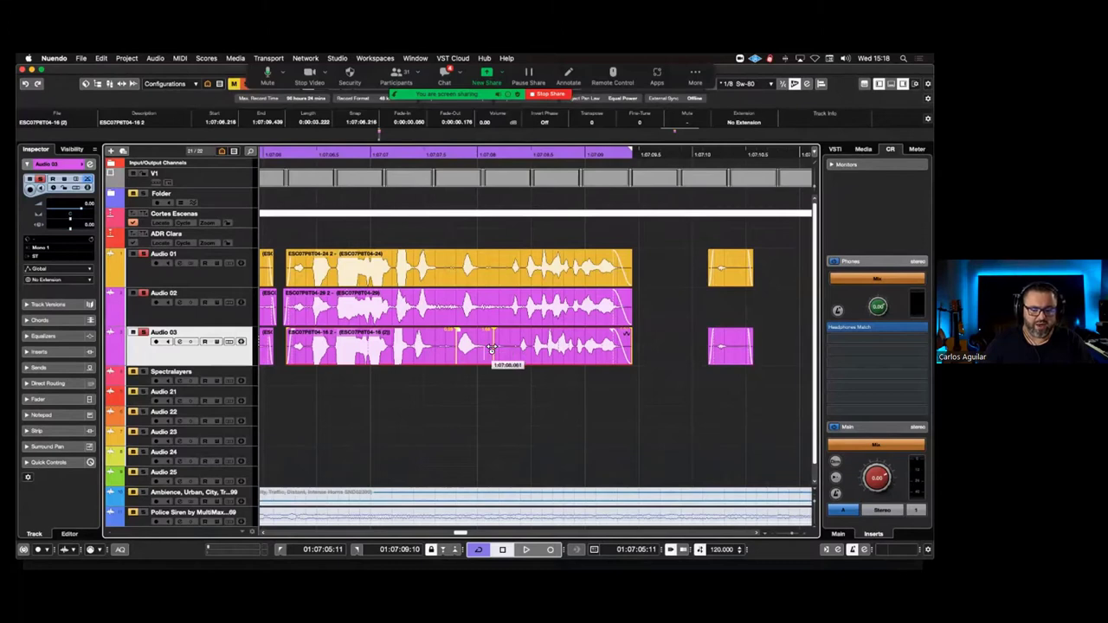
left_click(483, 355)
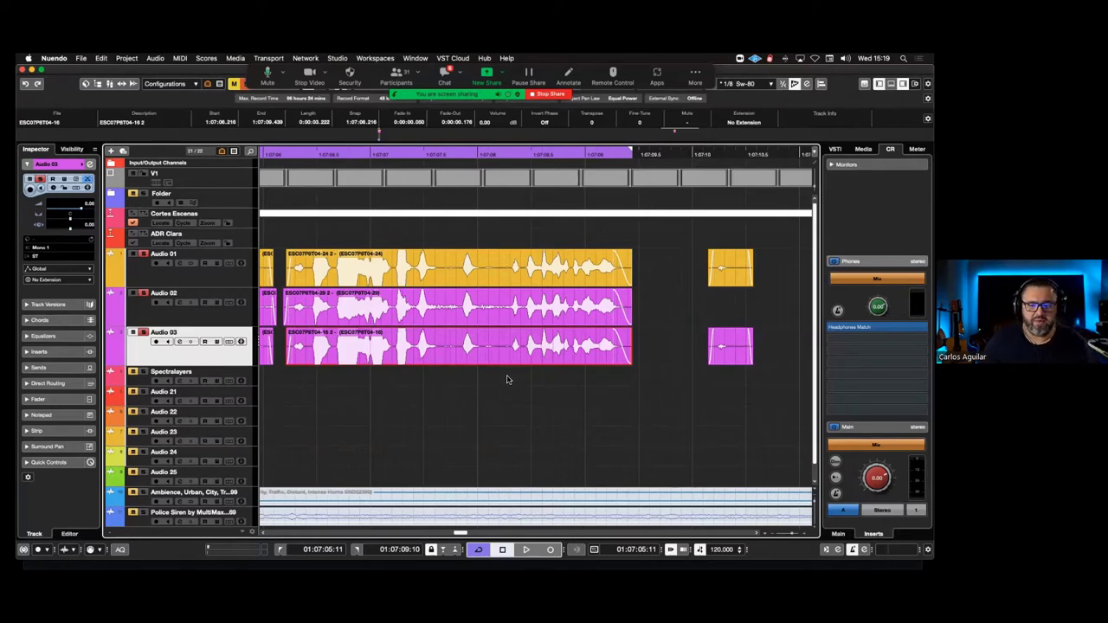
Move from the scene 2 marker on the Cortes Escenas track to the start of scene 1
key("g")
key("g")
key("g")
key("g")
key("g")
key("g")
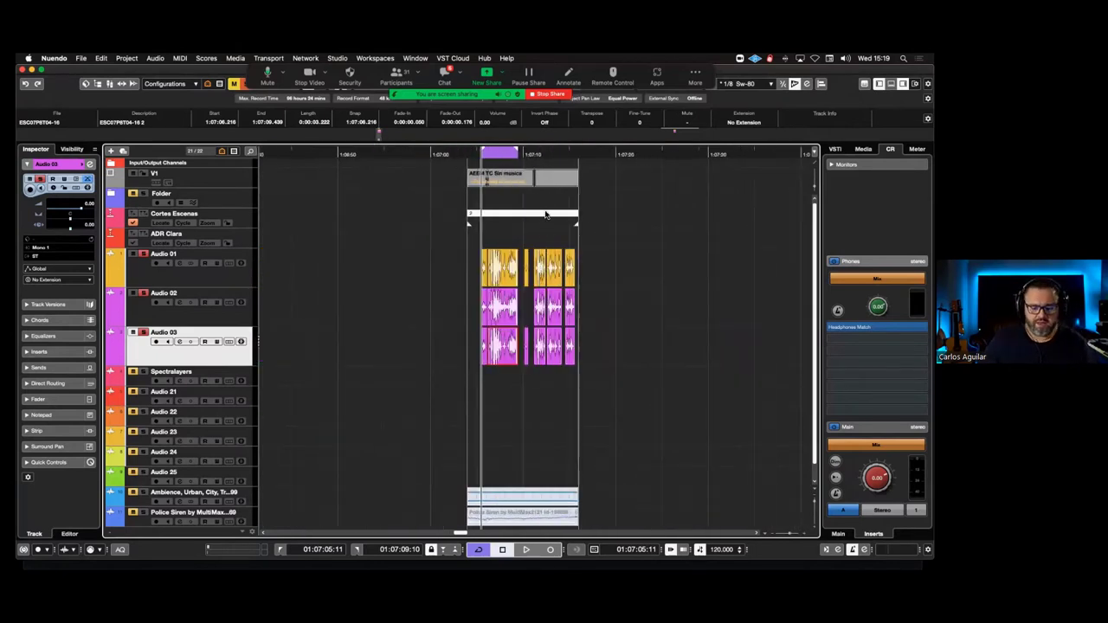
left_click(545, 214)
key("shift+n")
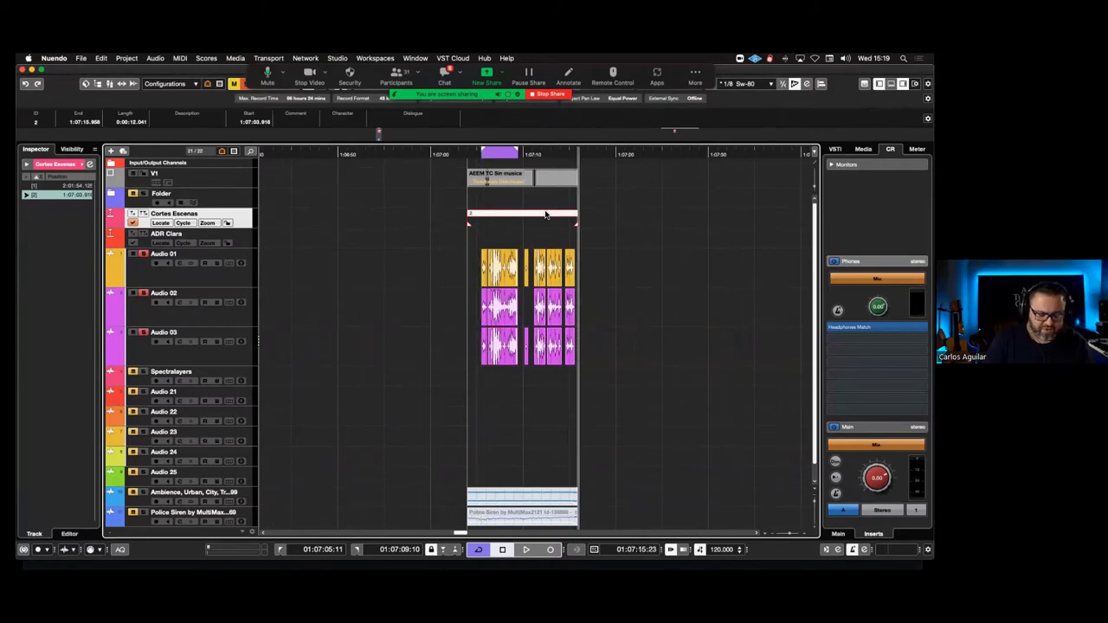
key("shift+b")
key("shift+n")
key("shift+n")
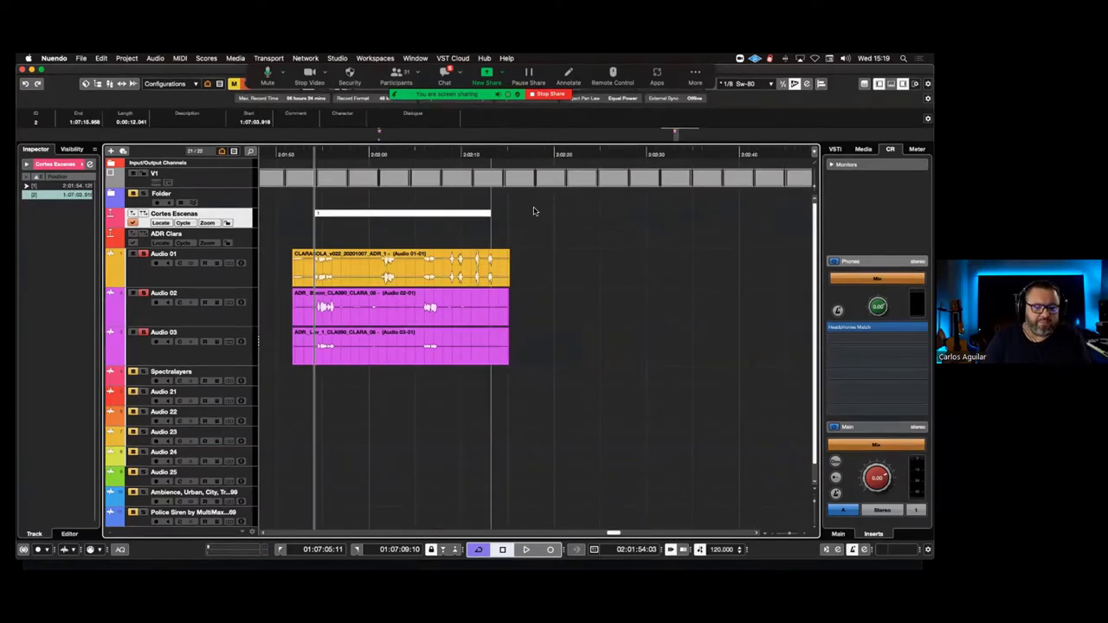
Play scene 1 from its start with the video to review the ADR dialogue, and close the video window
left_click(347, 296)
key("space")
key("space")
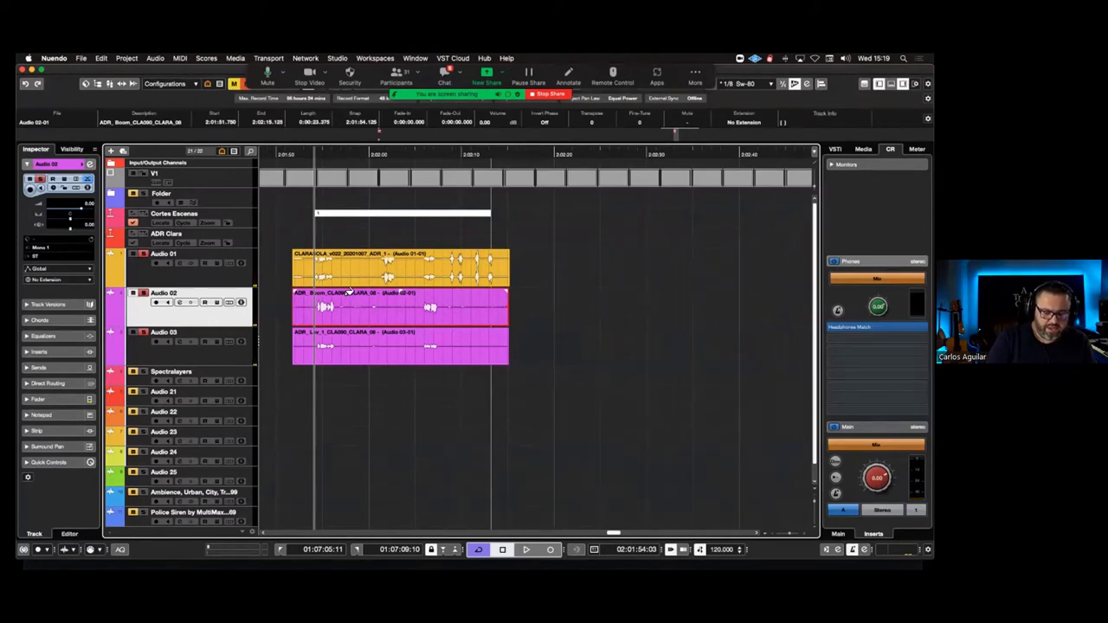
key("F8")
key("space")
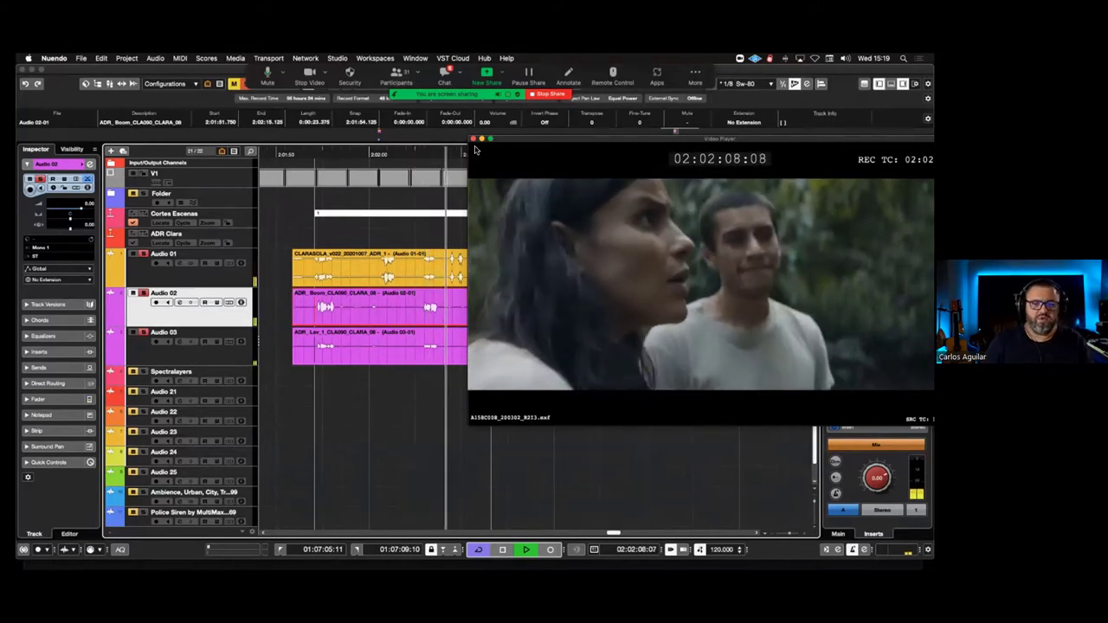
key("space")
left_click(472, 140)
Strip the silence from scene 1's events on Audio 01, 02 and 03 using Dialogue detection and 50 ms fades
key("h")
key("h")
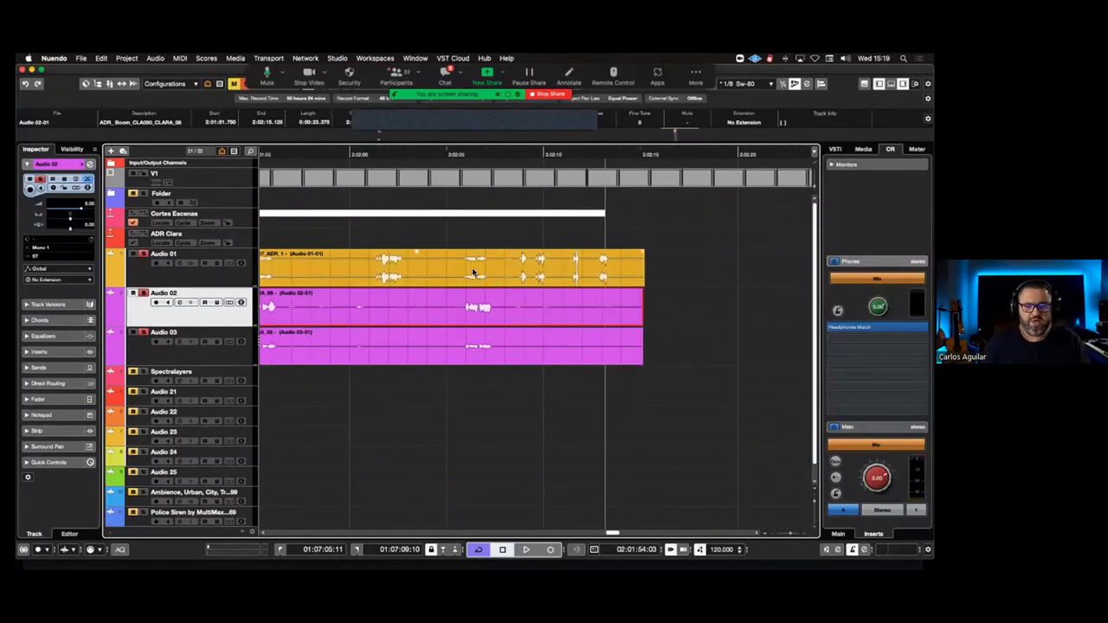
left_click(476, 362)
key("super+a")
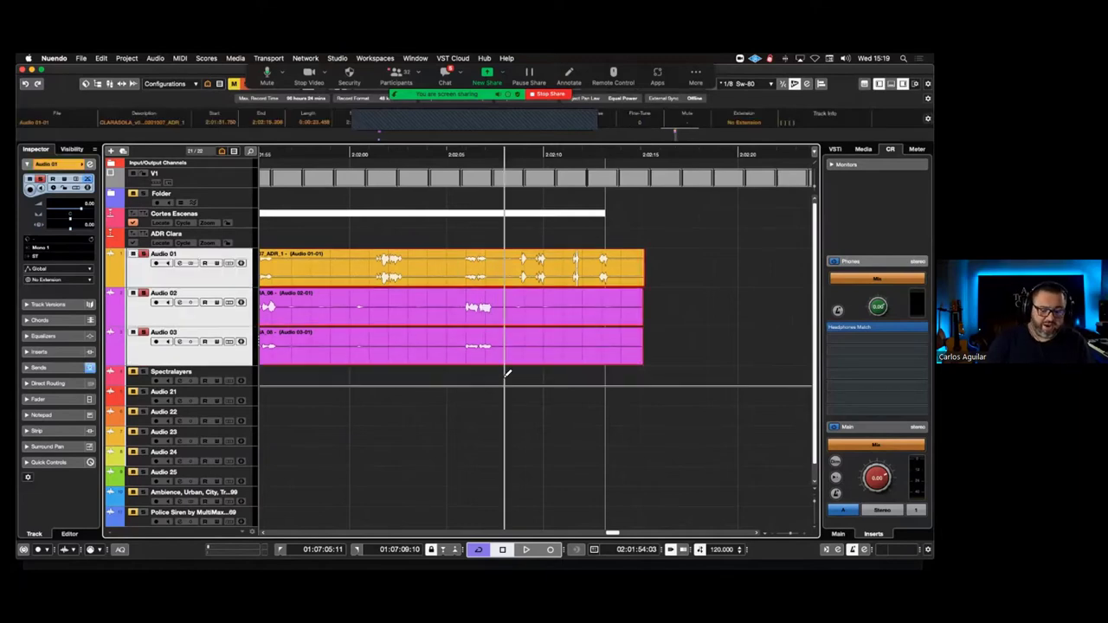
key("ctrl+shift+d")
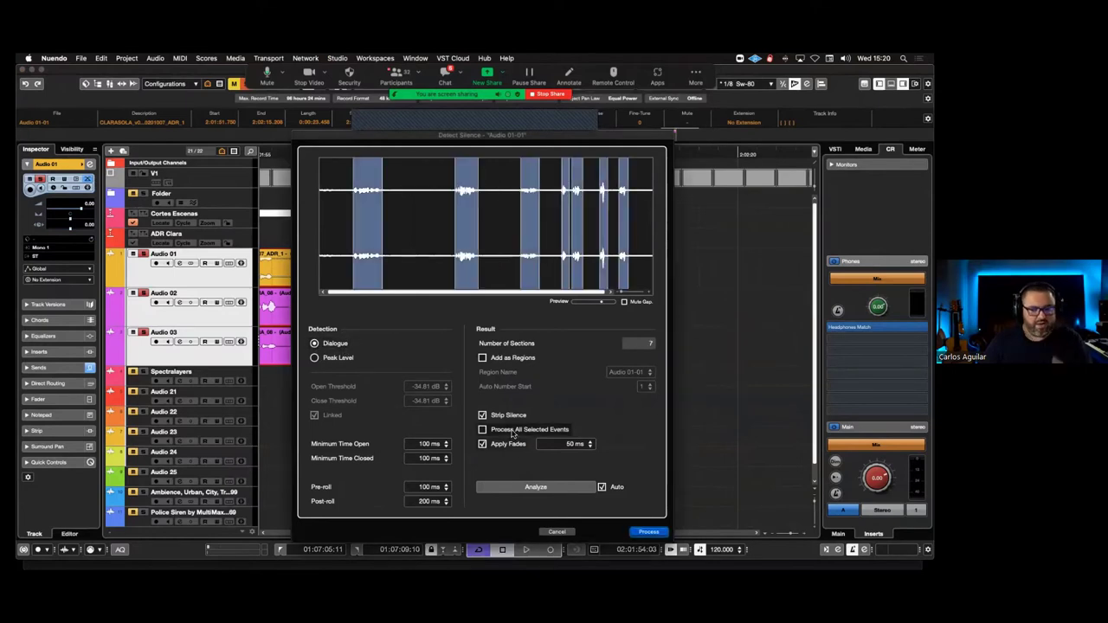
left_click(649, 531)
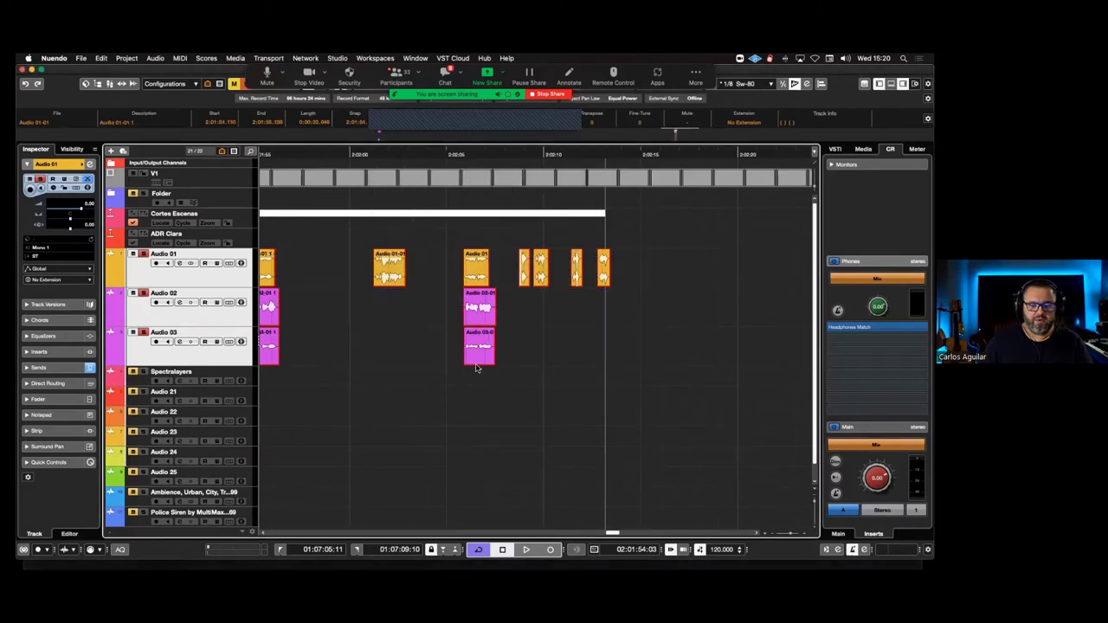
scroll(476, 368, "up", 3)
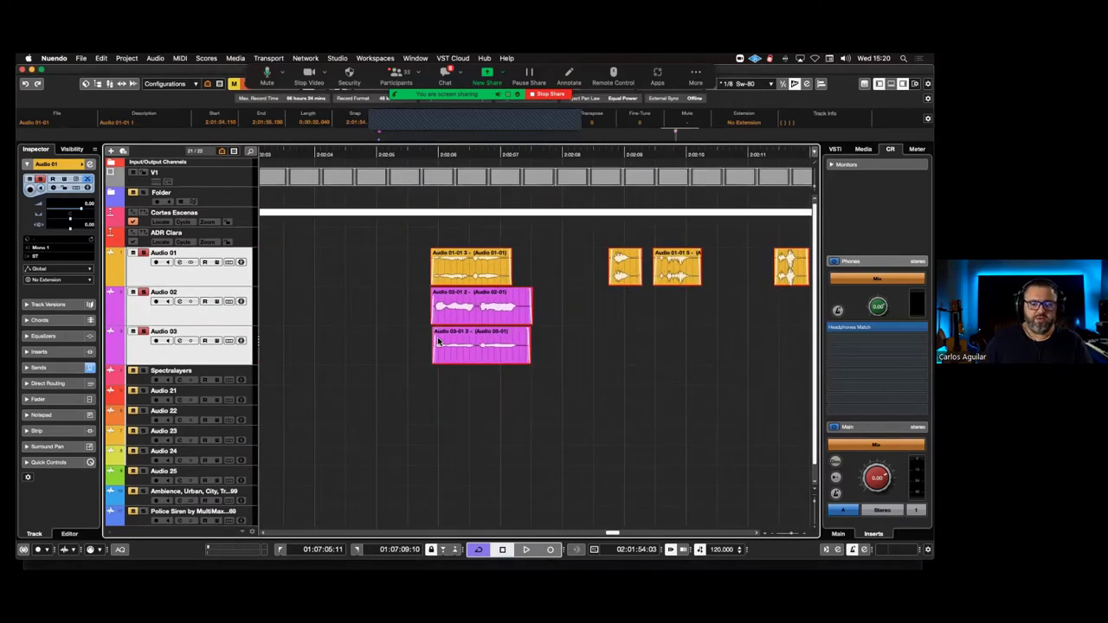
Loop the events around 2:02:06 on Audio 01, 02 and 03, and compare playback of Audio 02 with Audio 01
left_click_drag(409, 260, 538, 374)
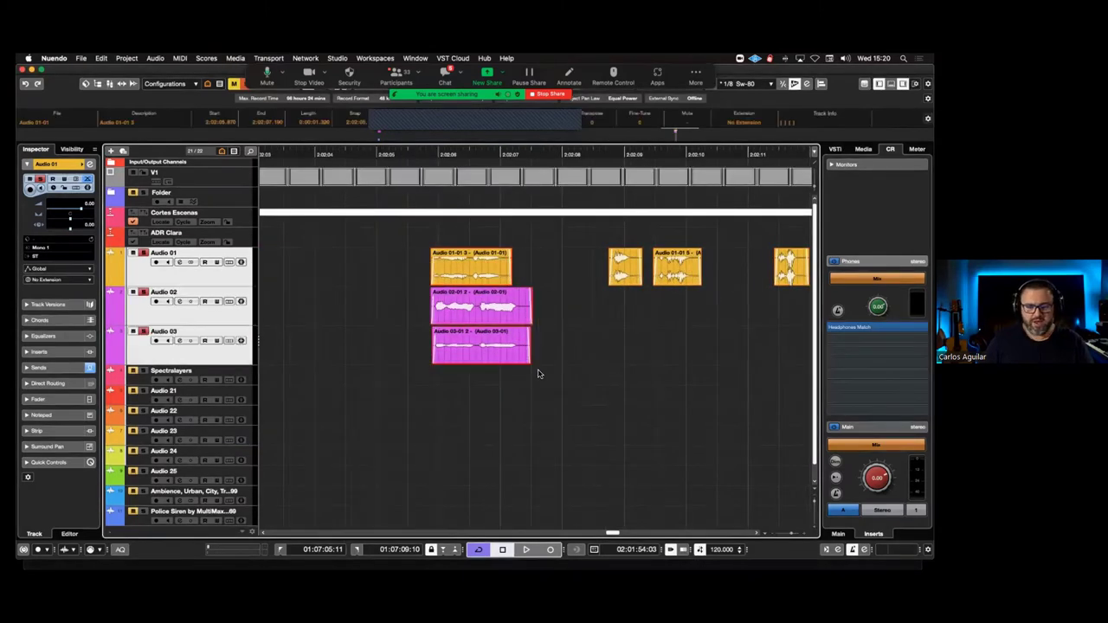
key("p")
key("space")
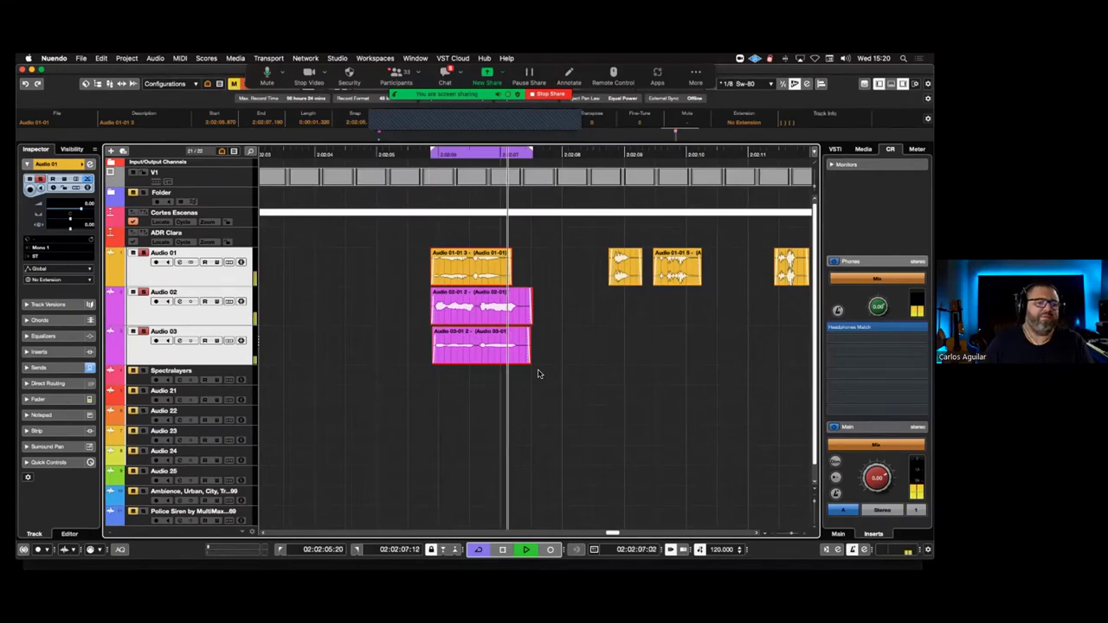
left_click(471, 307)
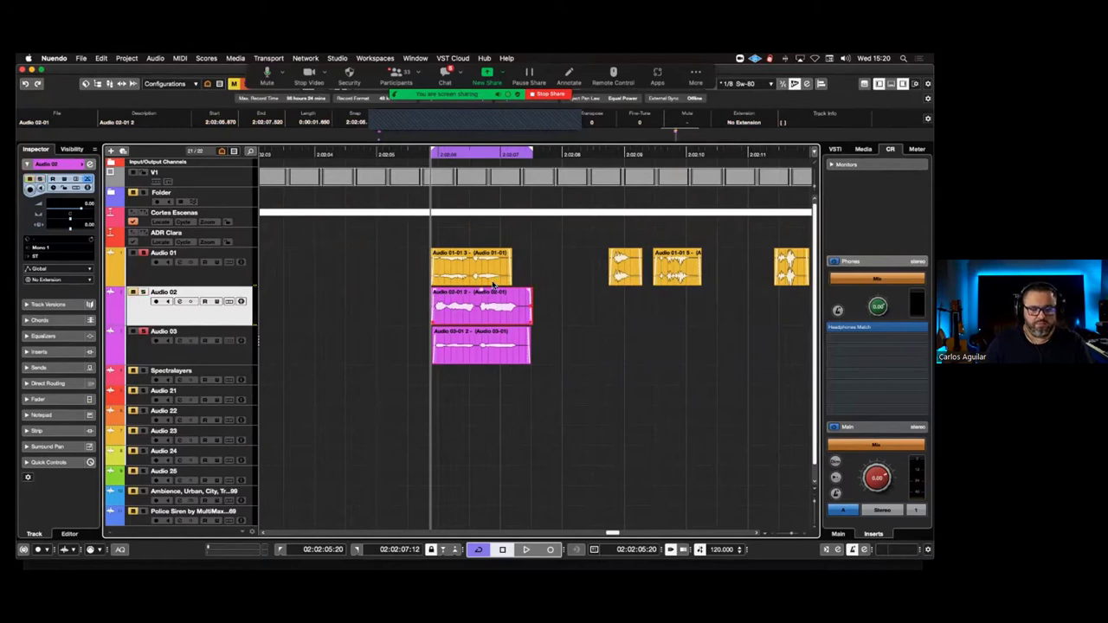
left_click(467, 264)
left_click(478, 310)
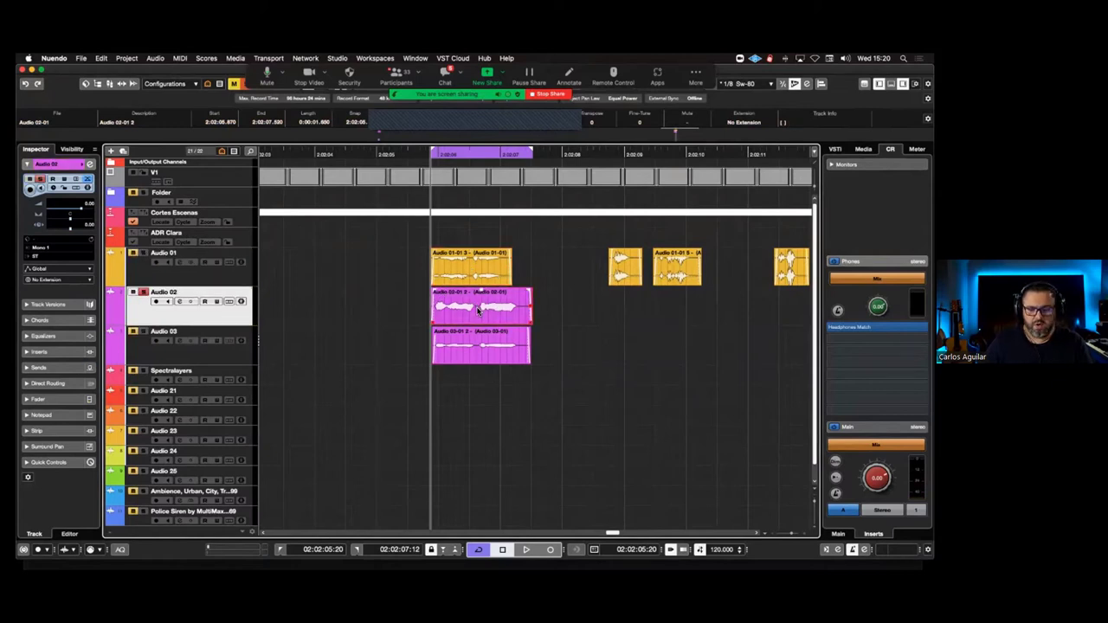
key("space")
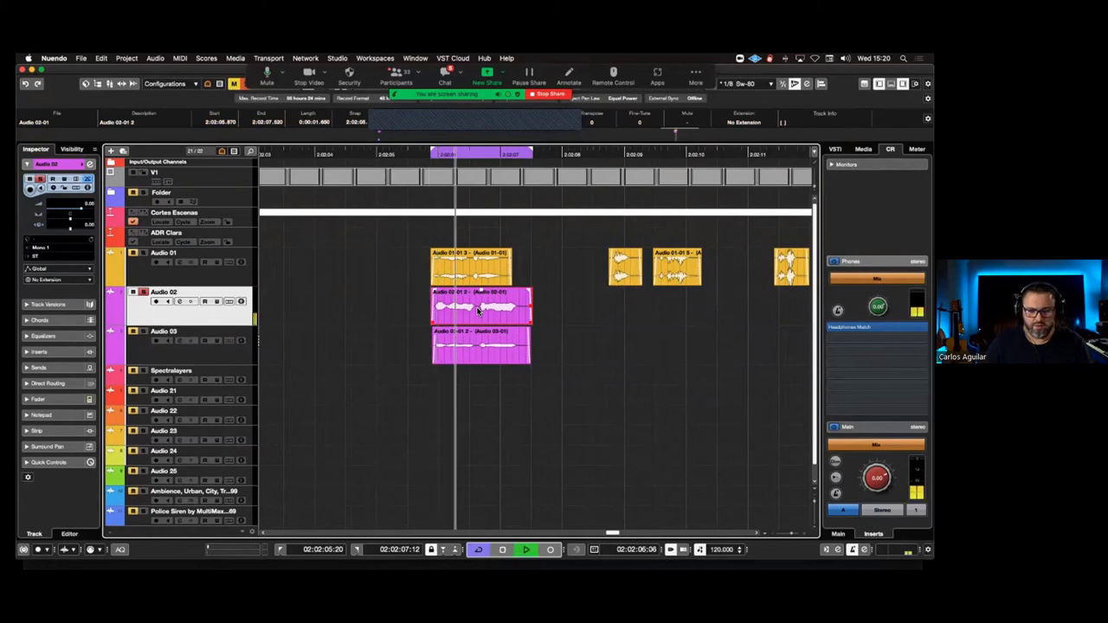
key("Up")
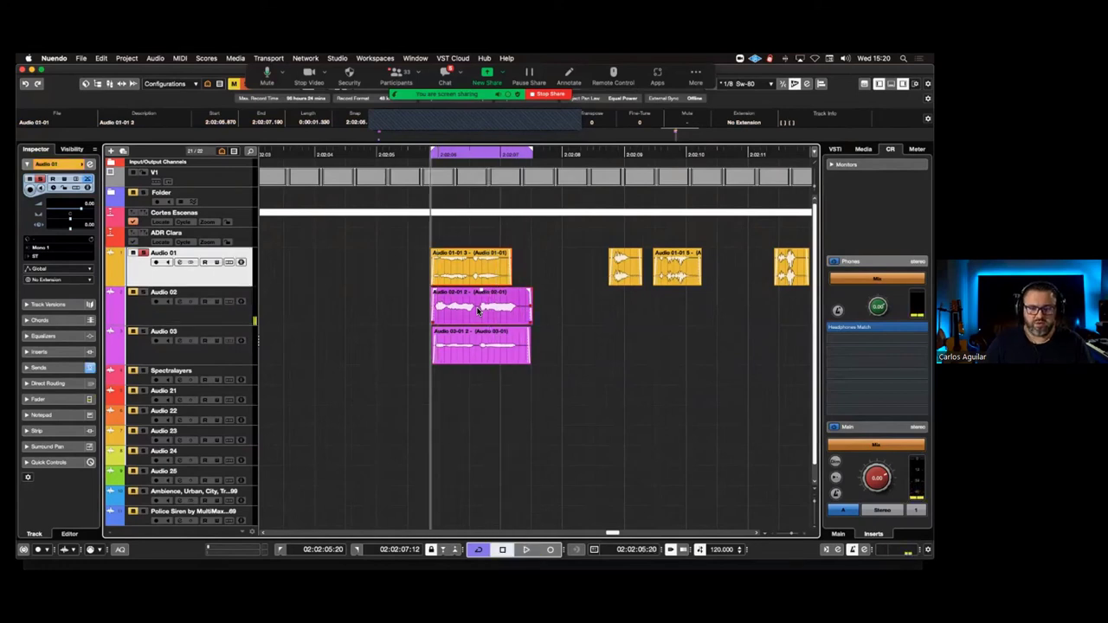
key("space")
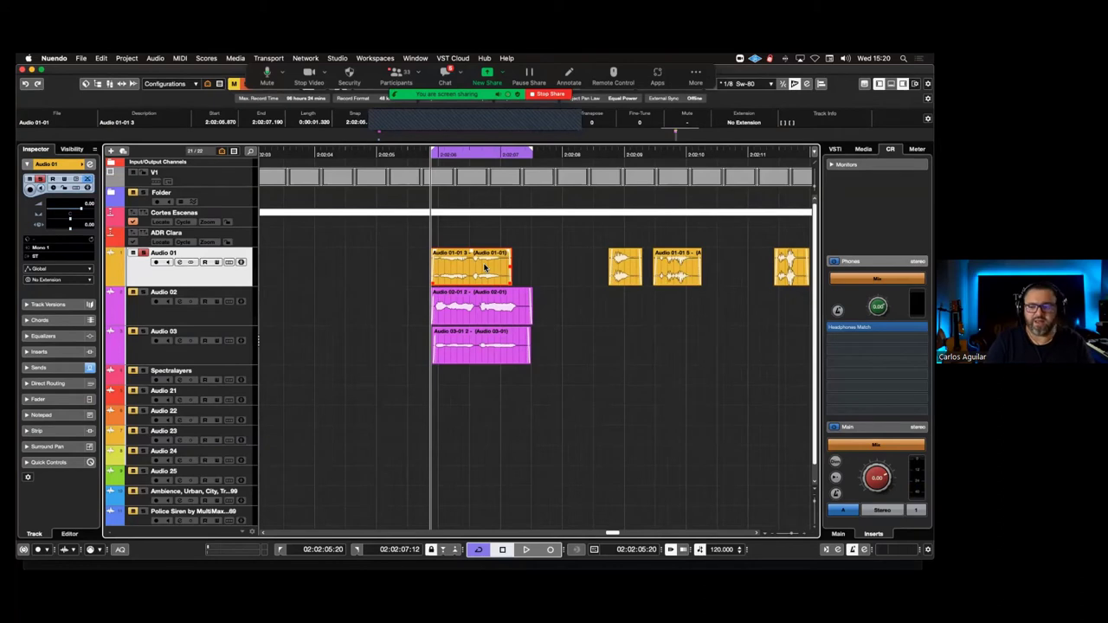
Align the Audio 02 and Audio 03 events around 2:02:06 to the Audio 01 event with Audio Alignment, clearing any previous reference and targets
key("super+shift+a")
left_click(880, 241)
left_click(880, 272)
left_click_drag(840, 206, 747, 216)
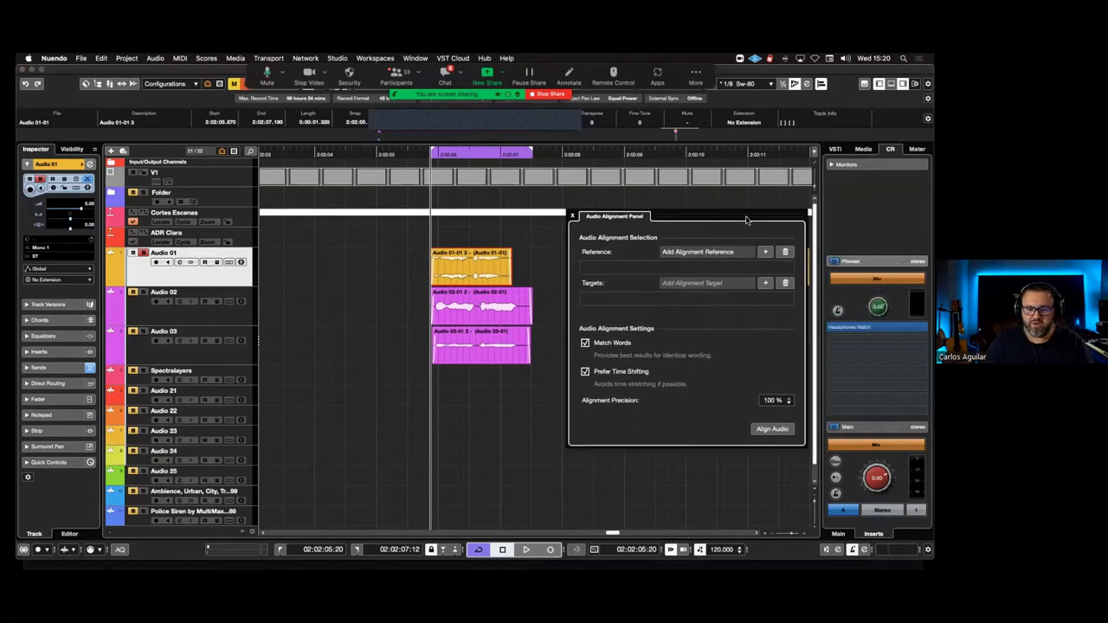
left_click(764, 251)
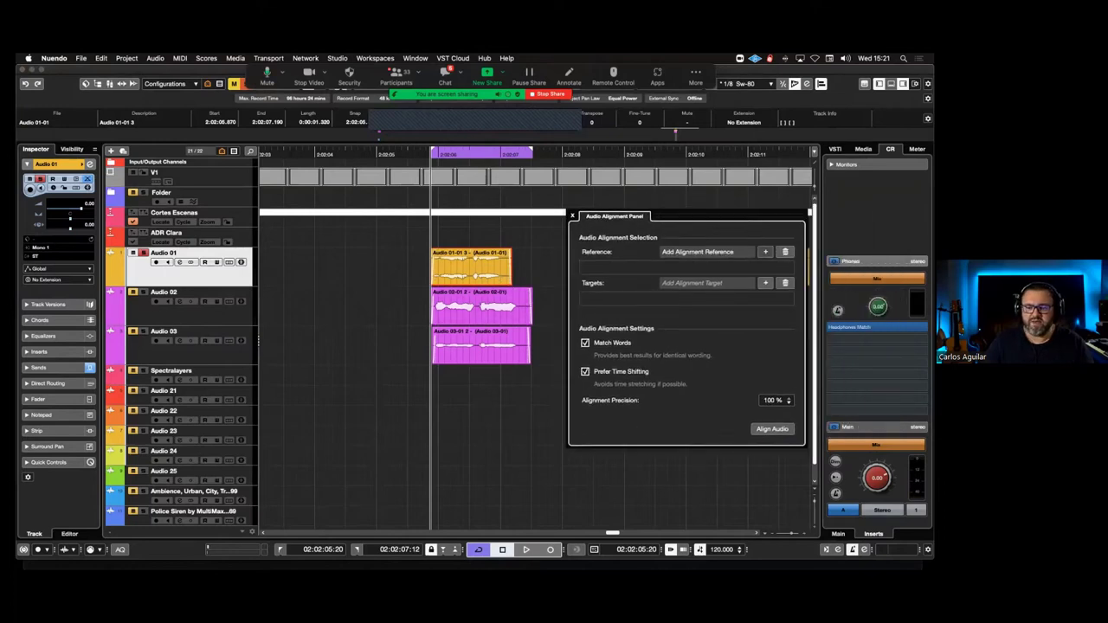
left_click(506, 306)
left_click_drag(551, 313, 472, 368)
left_click(764, 282)
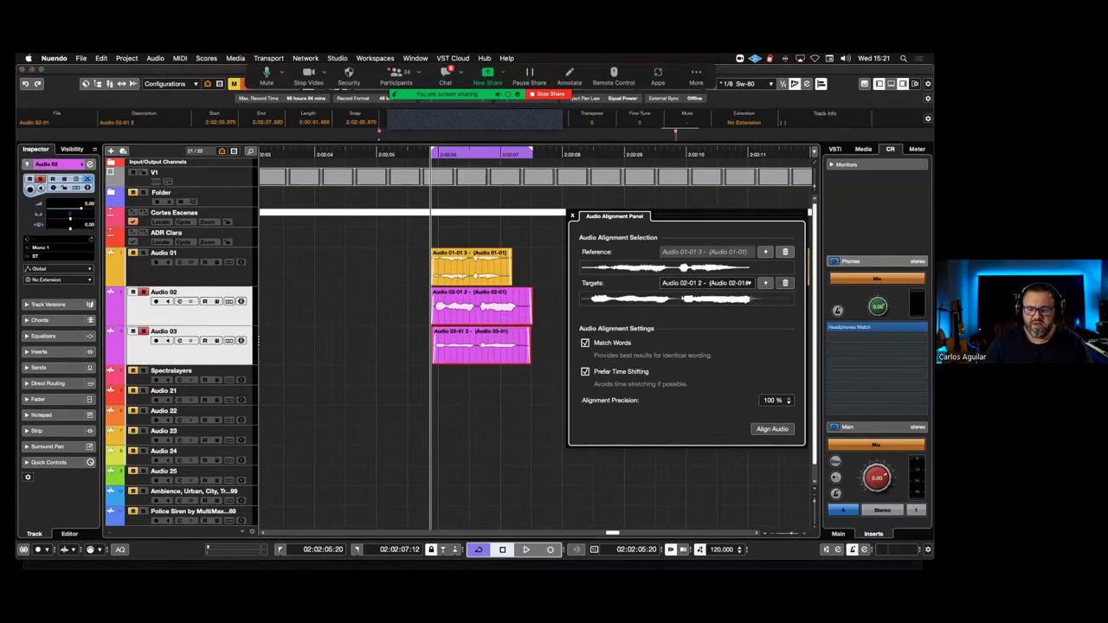
left_click(770, 429)
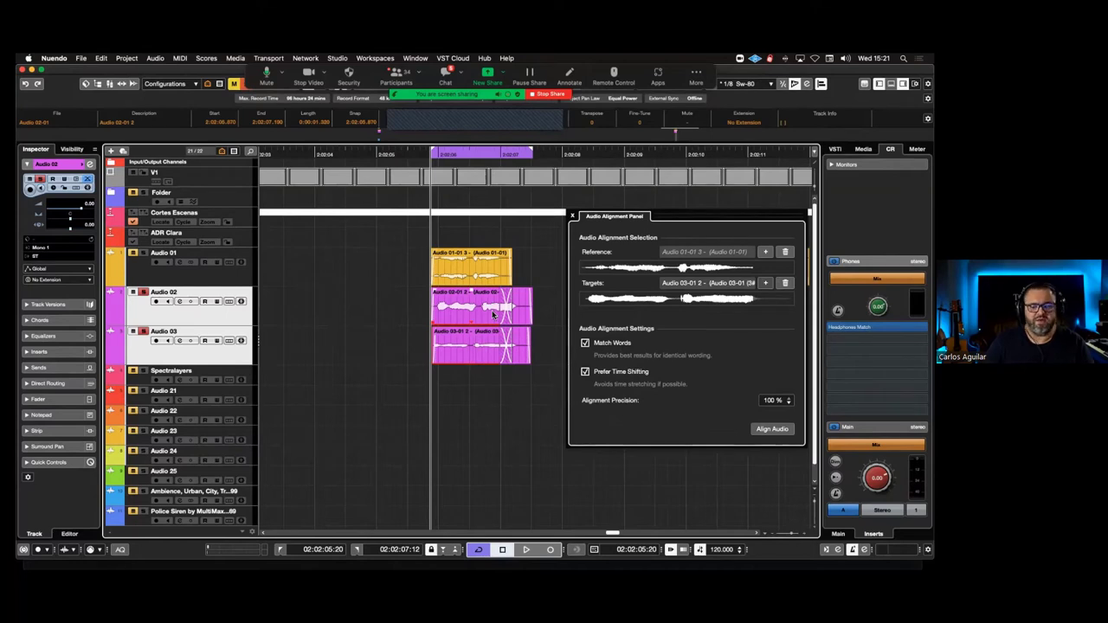
Play the aligned Audio 02 and 03 events, including Audio 02 together with Audio 01, to check their timing
key("space")
key("space")
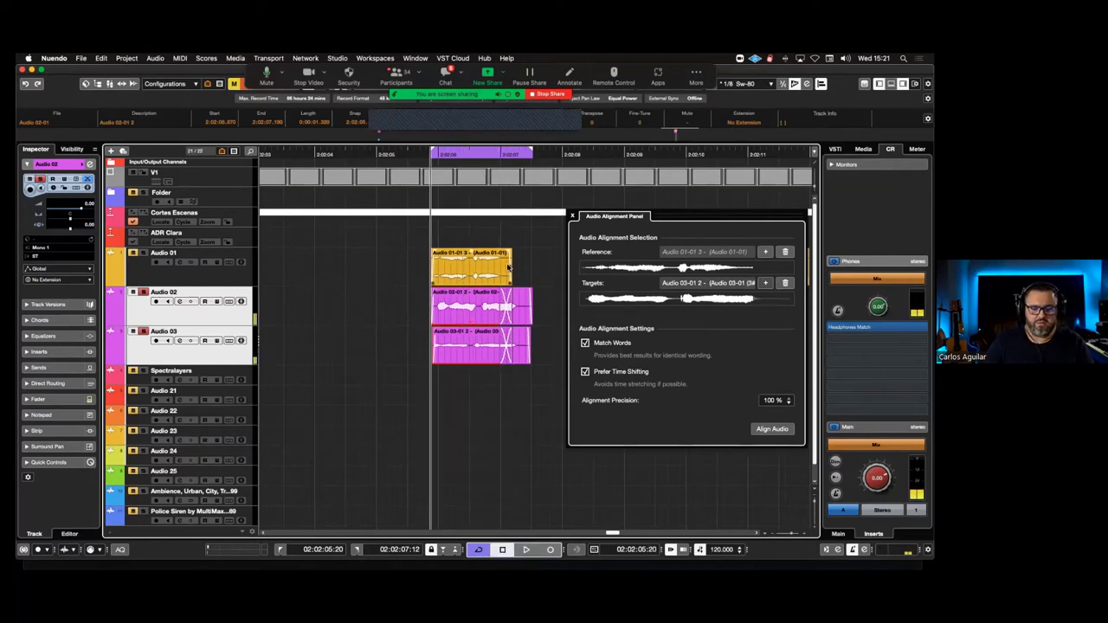
left_click_drag(479, 279, 467, 279)
key("ctrl+z")
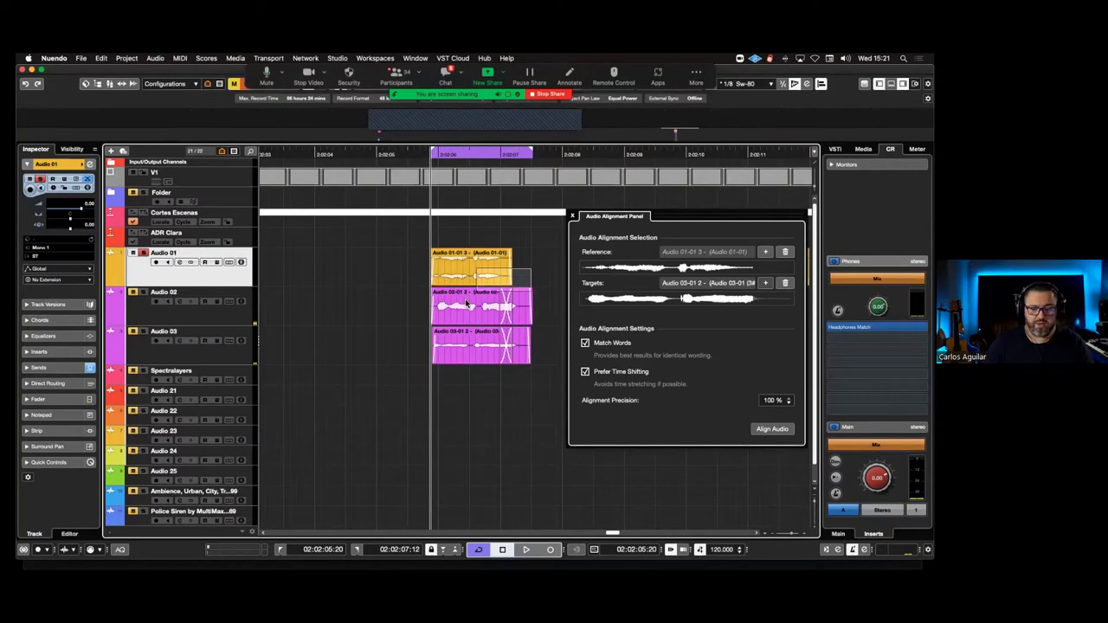
left_click(468, 304, "shift")
key("space")
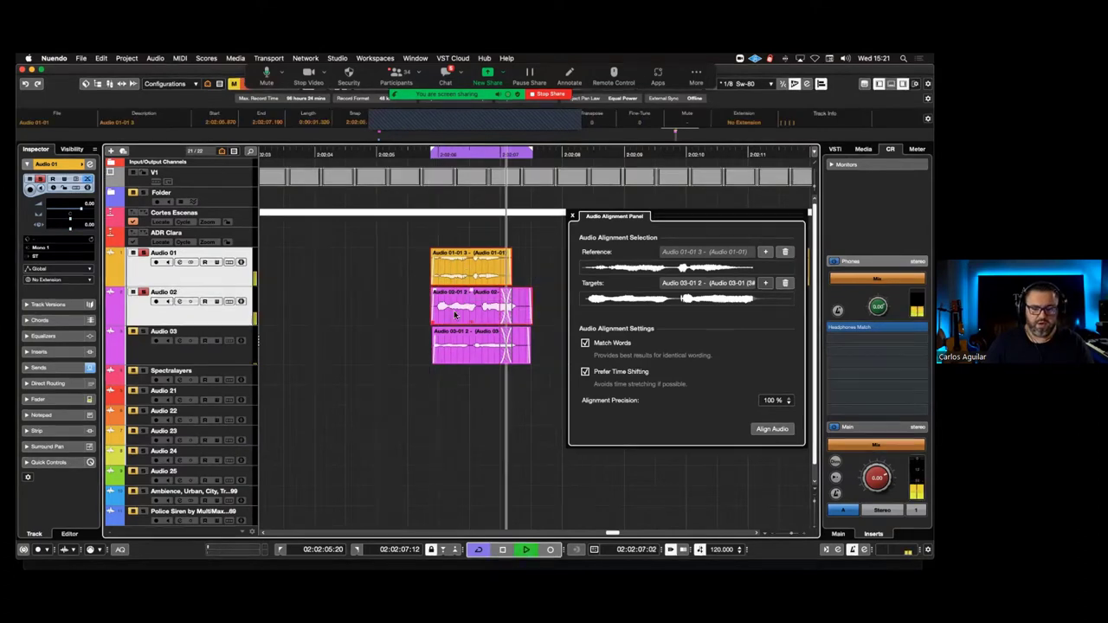
key("space")
scroll(484, 322, "up", 3)
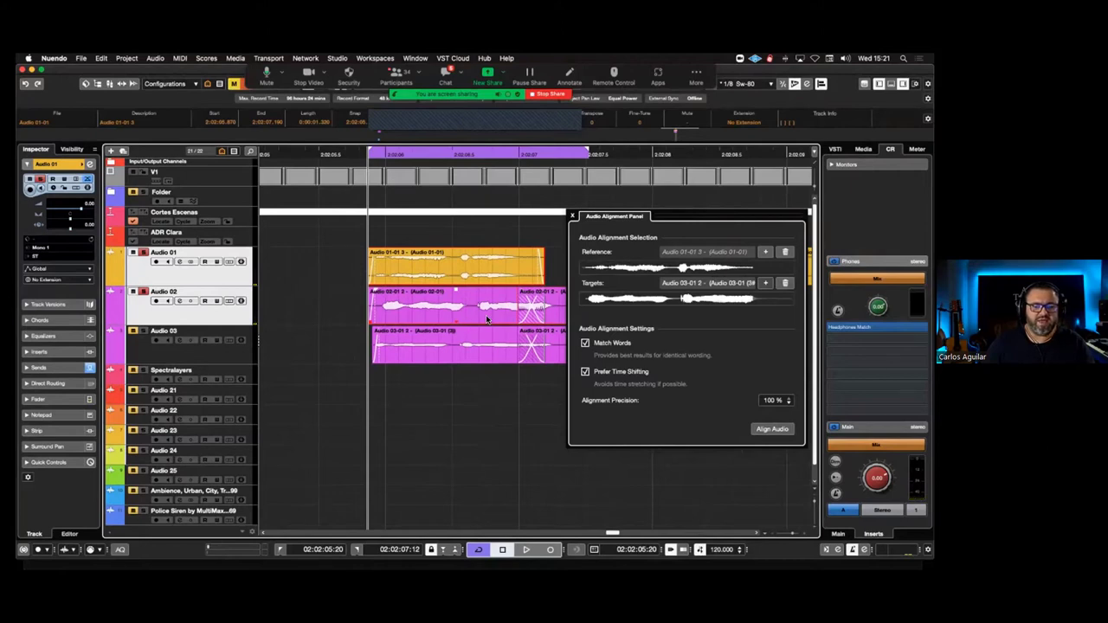
key("space")
key("space")
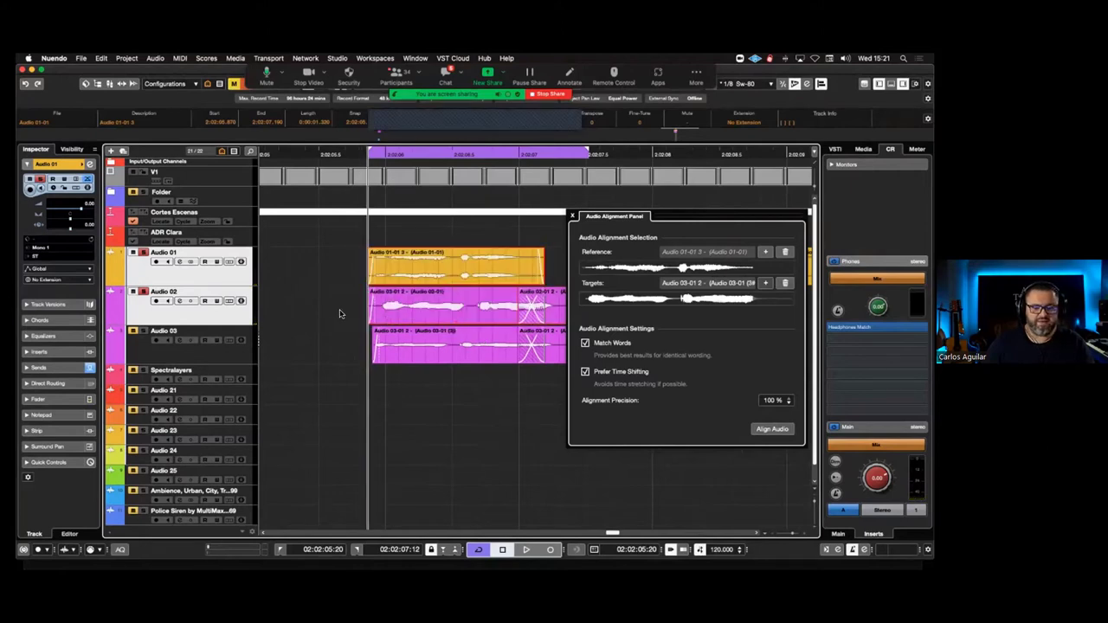
Shift the second phrase in the aligned Audio 02 event earlier with Free Warp to match Audio 01, and play it back
left_click(491, 317)
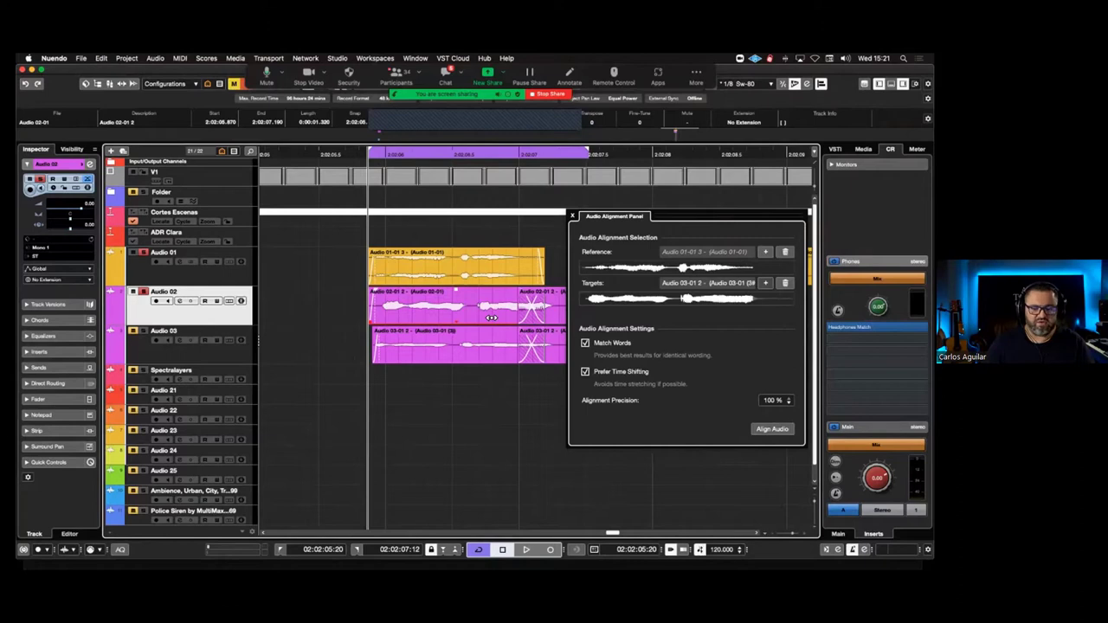
key("space")
key("space")
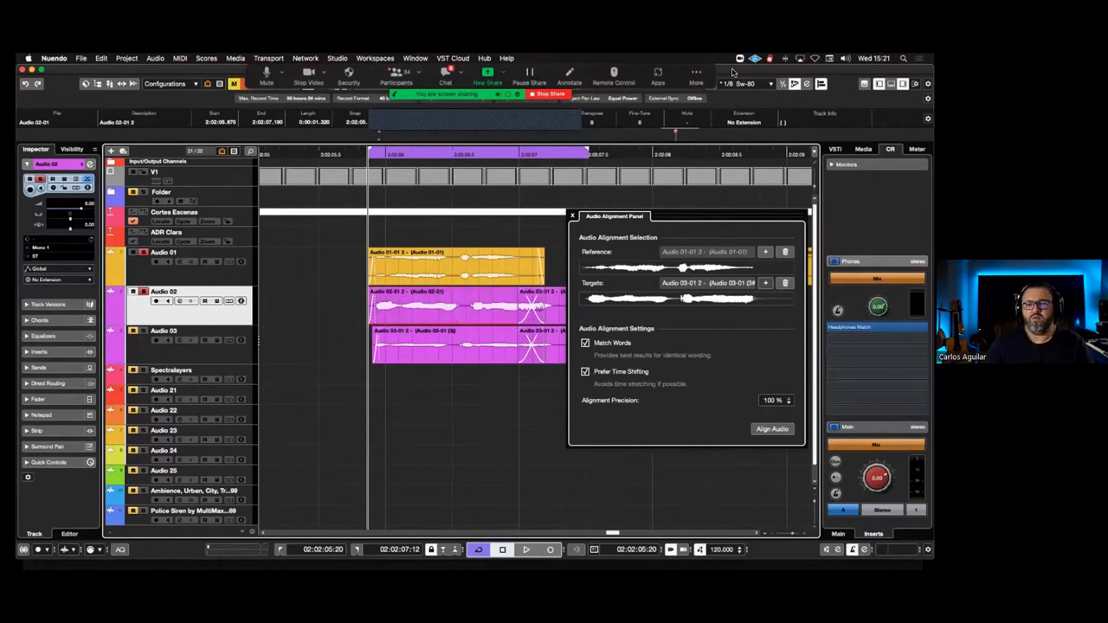
mouse_move(732, 72)
left_click(449, 133)
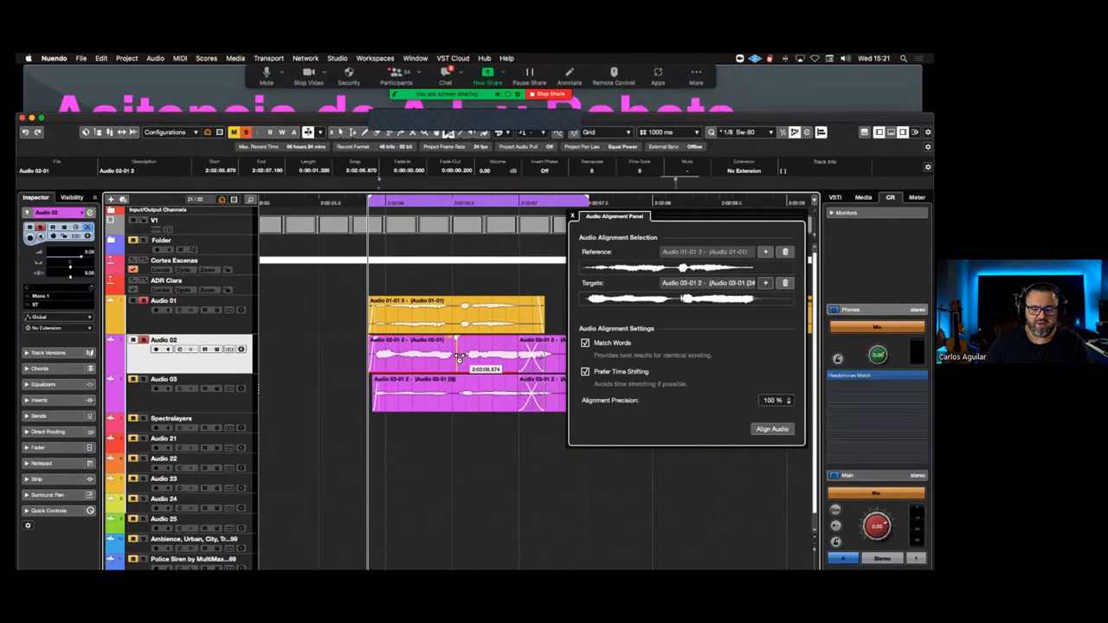
key("space")
key("space")
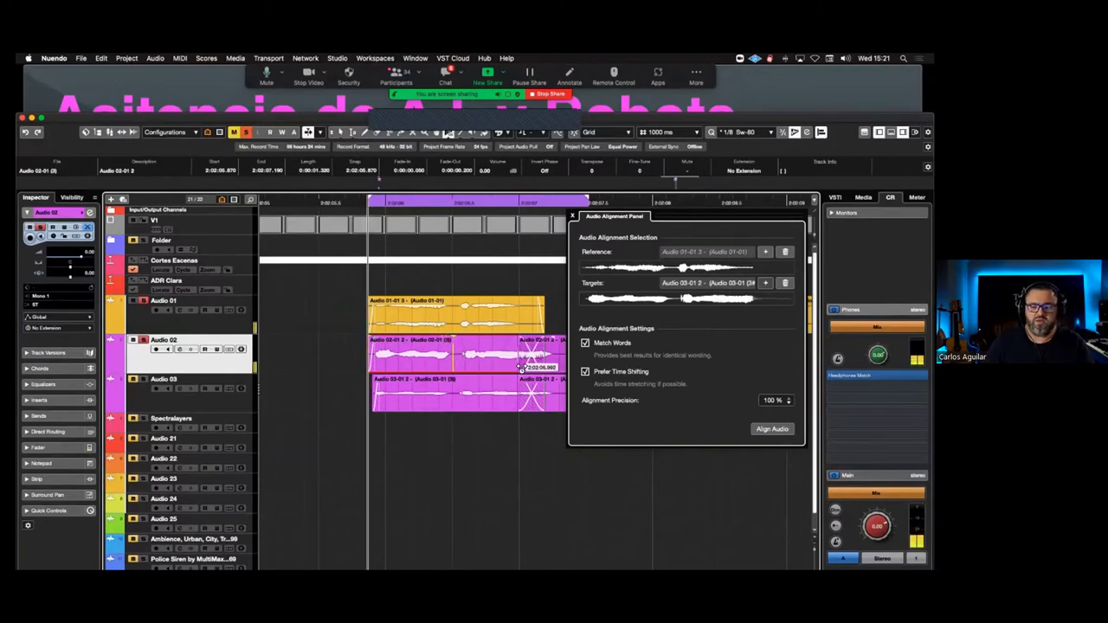
key("1")
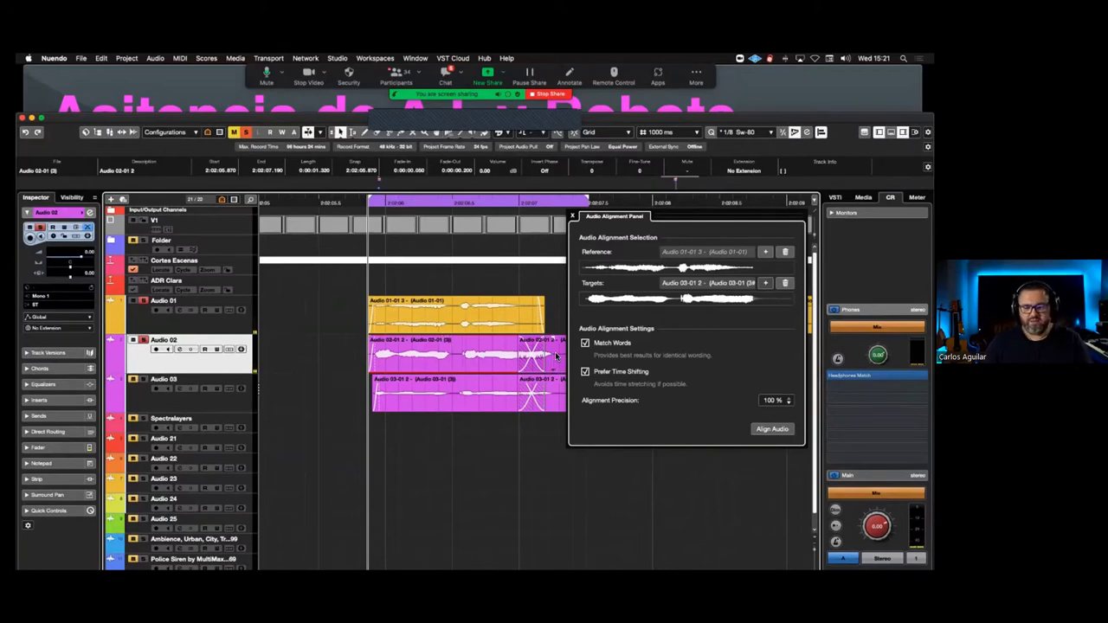
Close the Audio Alignment Panel and move scene 1's first Audio 02 and 03 events earlier, to about 2:01:54.164, under the Audio 01 event
left_click(573, 215)
key("b")
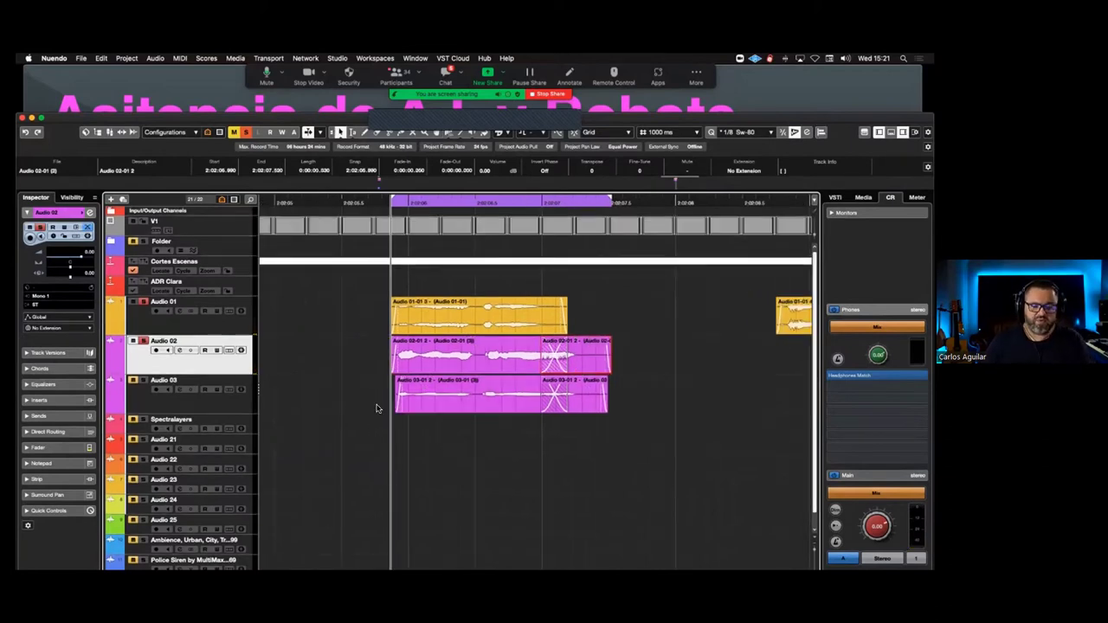
scroll(377, 408, "left", 2)
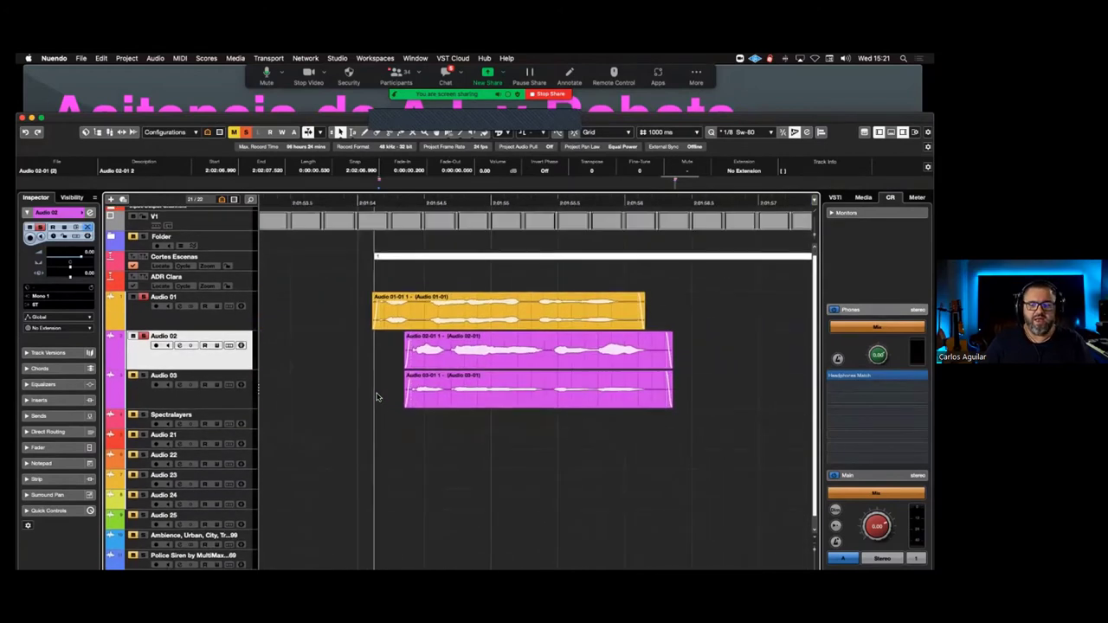
left_click_drag(697, 374, 558, 394)
Align the first Audio 02 and Audio 03 events of scene 1 to the first Audio 01 event with Audio Alignment
left_click(522, 326)
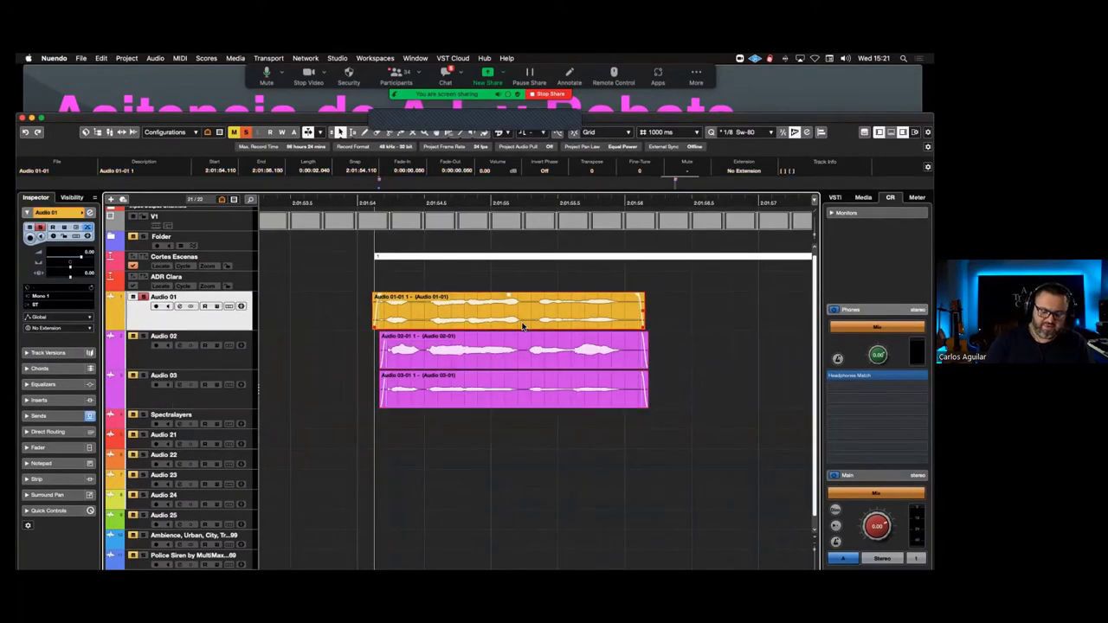
key("ctrl+shift+a")
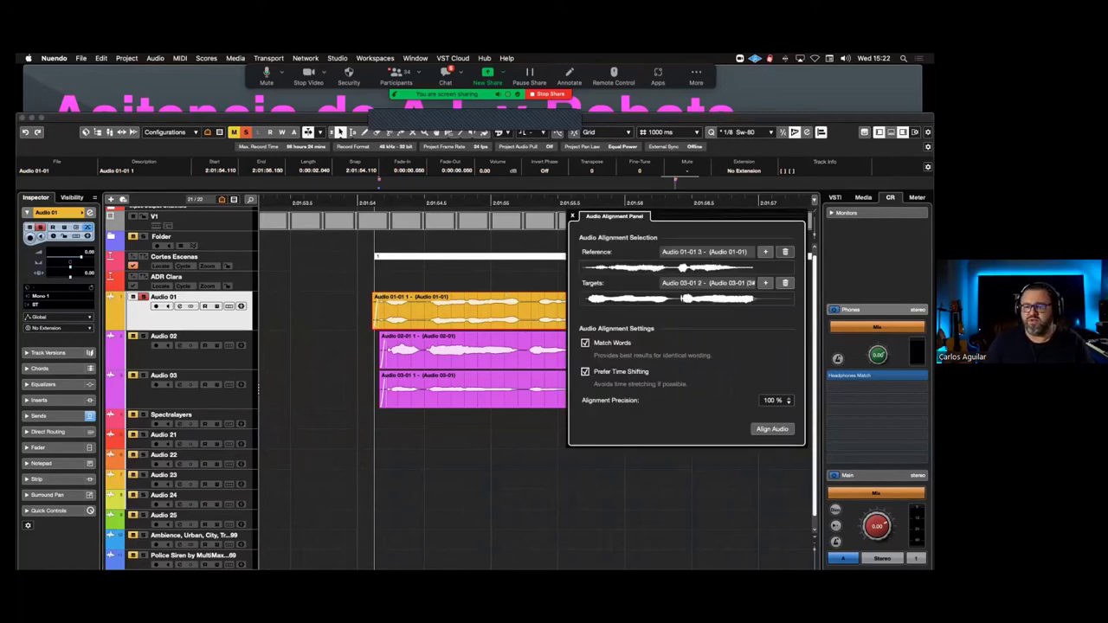
left_click(785, 252)
left_click(785, 283)
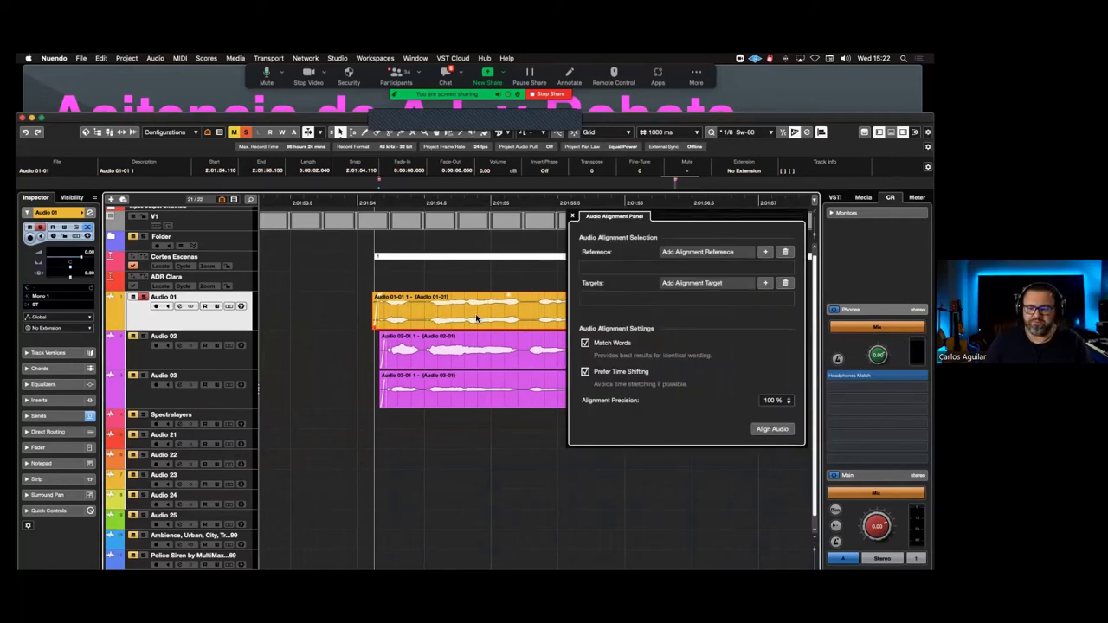
left_click(765, 252)
left_click_drag(472, 443, 470, 350)
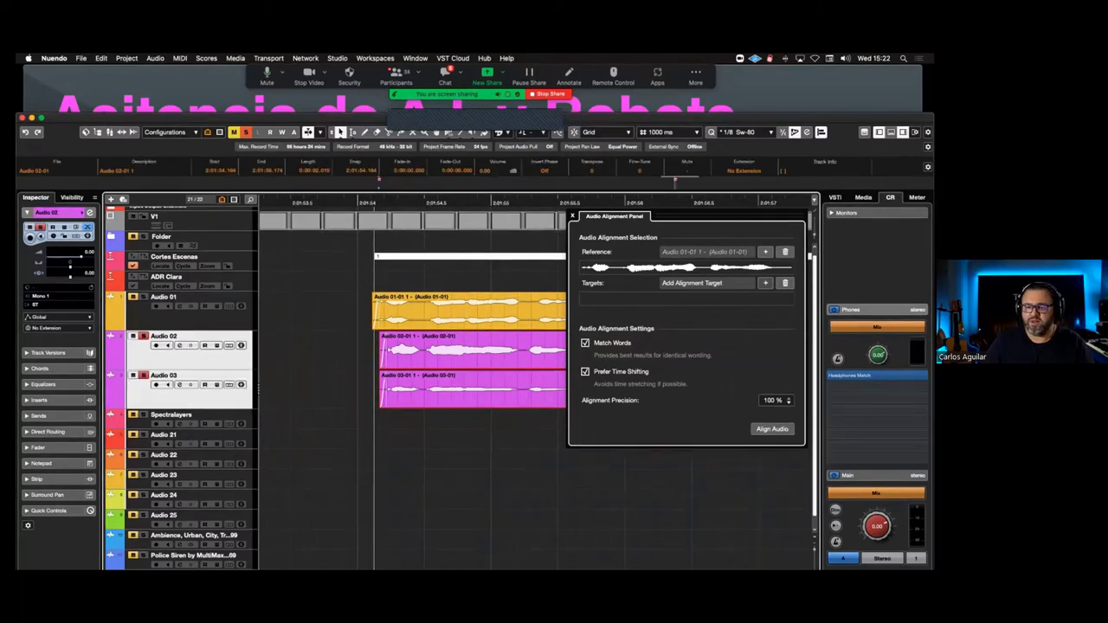
left_click(765, 283)
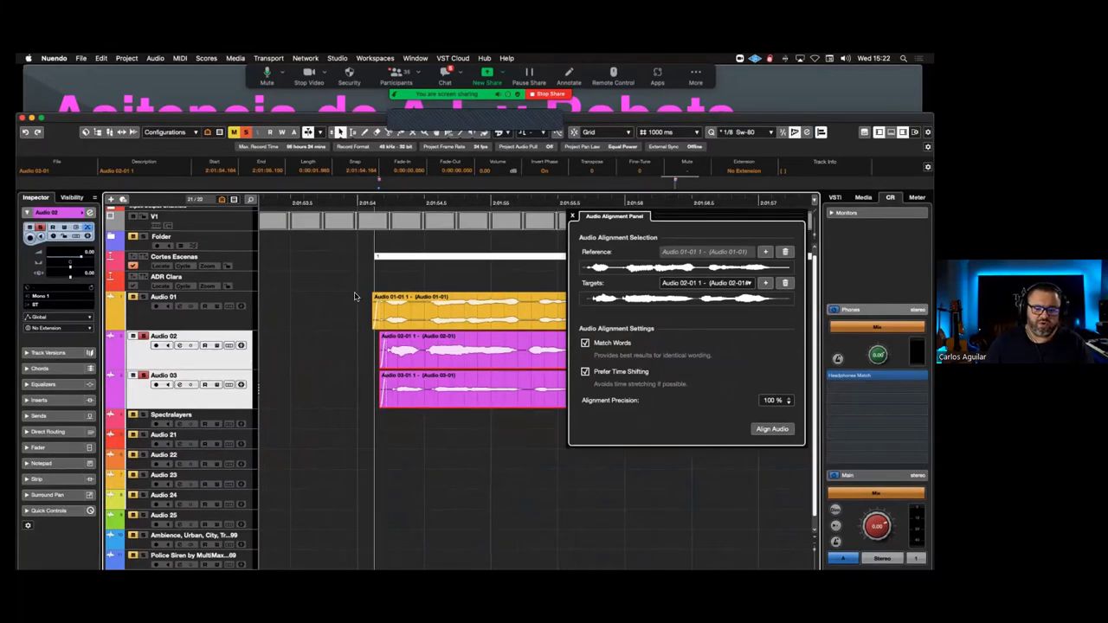
Loop scene 1's first events, play Audio 01 and Audio 02 together to check the alignment, and close the Audio Alignment Panel
left_click_drag(355, 293, 476, 373)
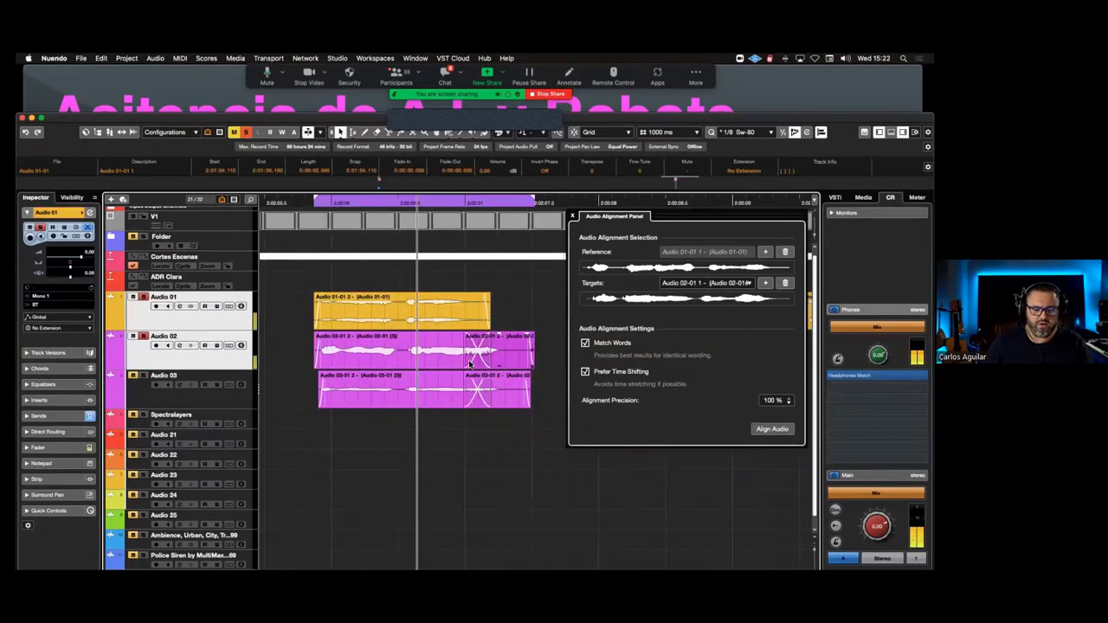
key("space")
left_click(455, 403)
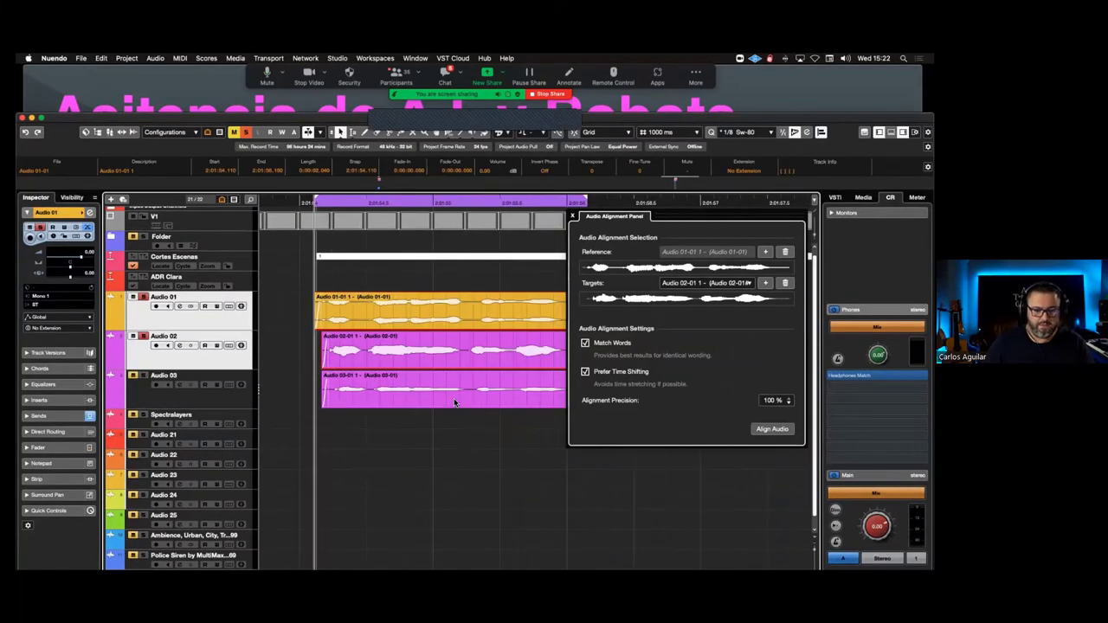
key("space")
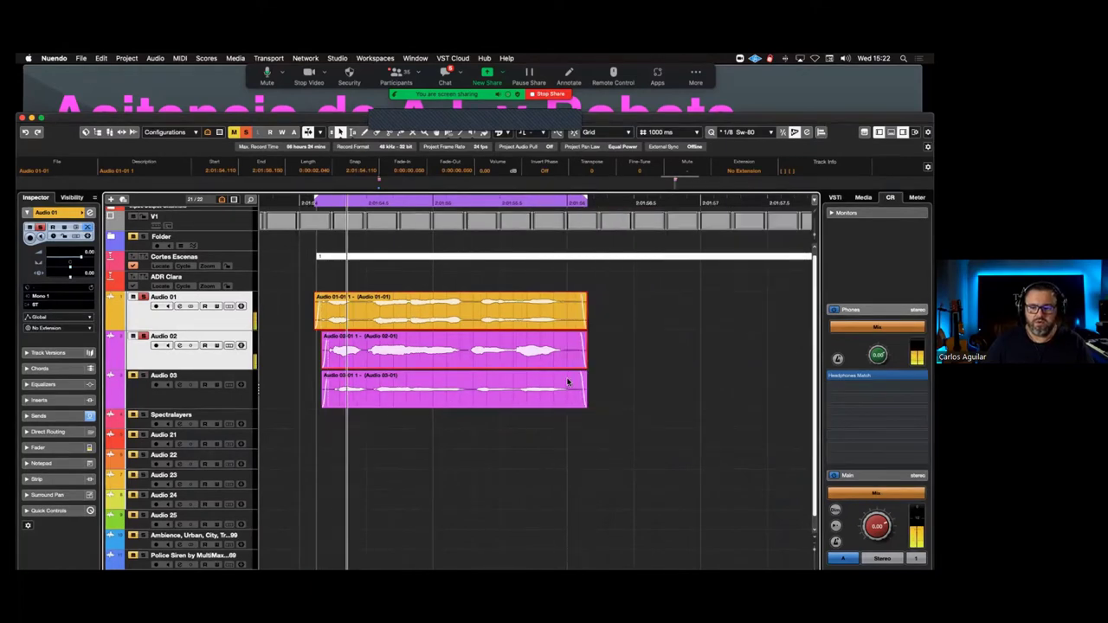
left_click(573, 216)
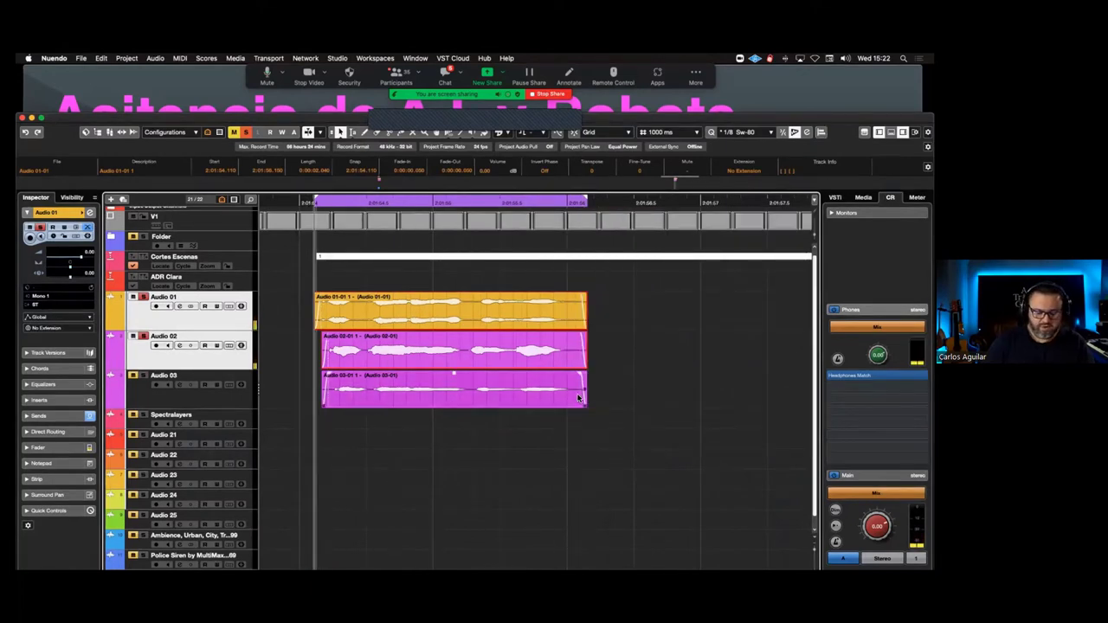
Review the aligned first line of scene 1 with the video window open, and select the scene 1 marker on the Cortes Escenas track
key("F8")
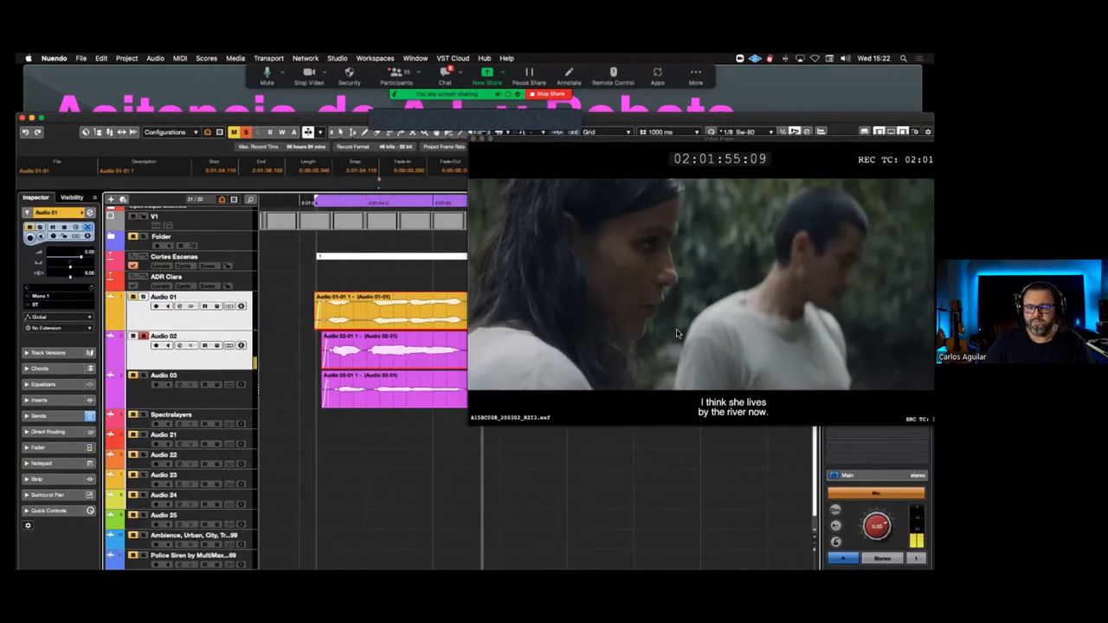
scroll(389, 329, "left", 3)
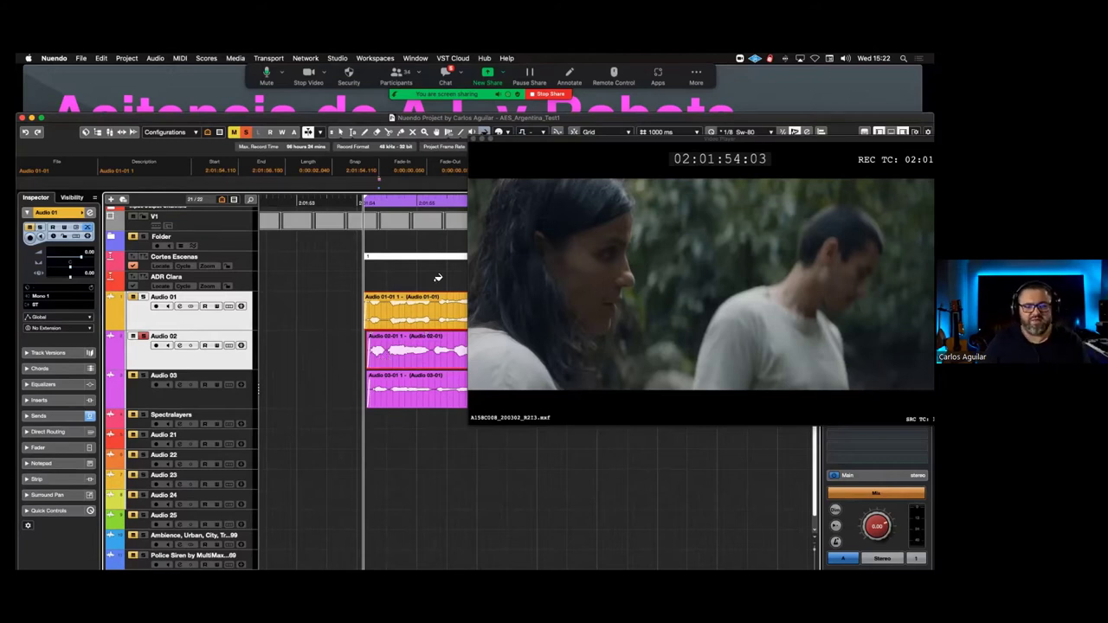
key("1")
left_click(384, 256)
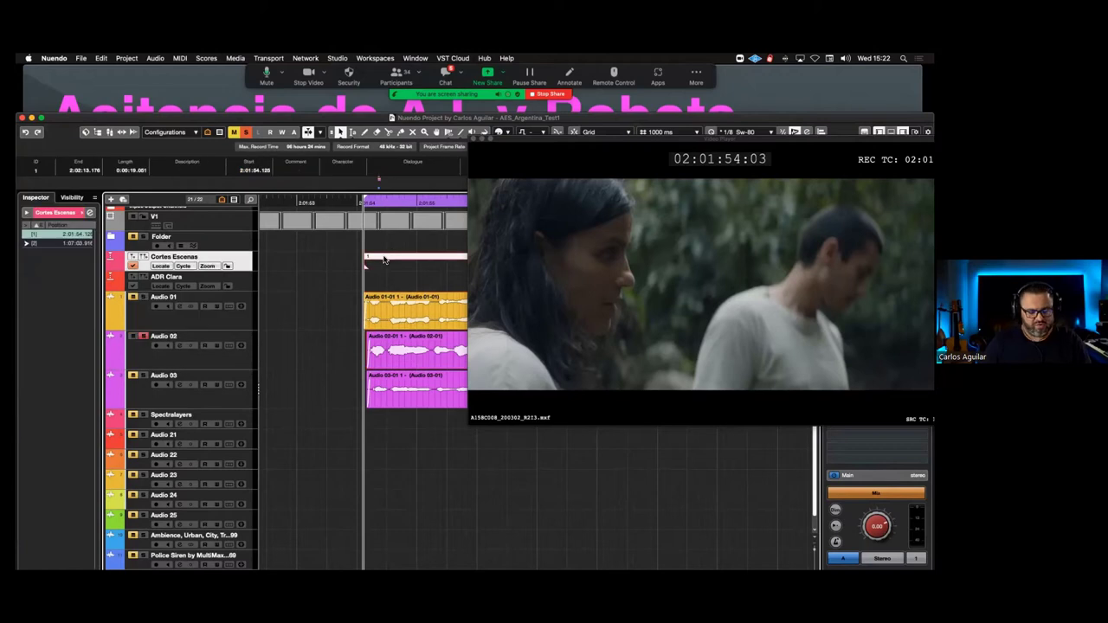
Go to scene 2 on the Cortes Escenas track with the video window closed, and turn off solo on Audio 02
key("shift+b")
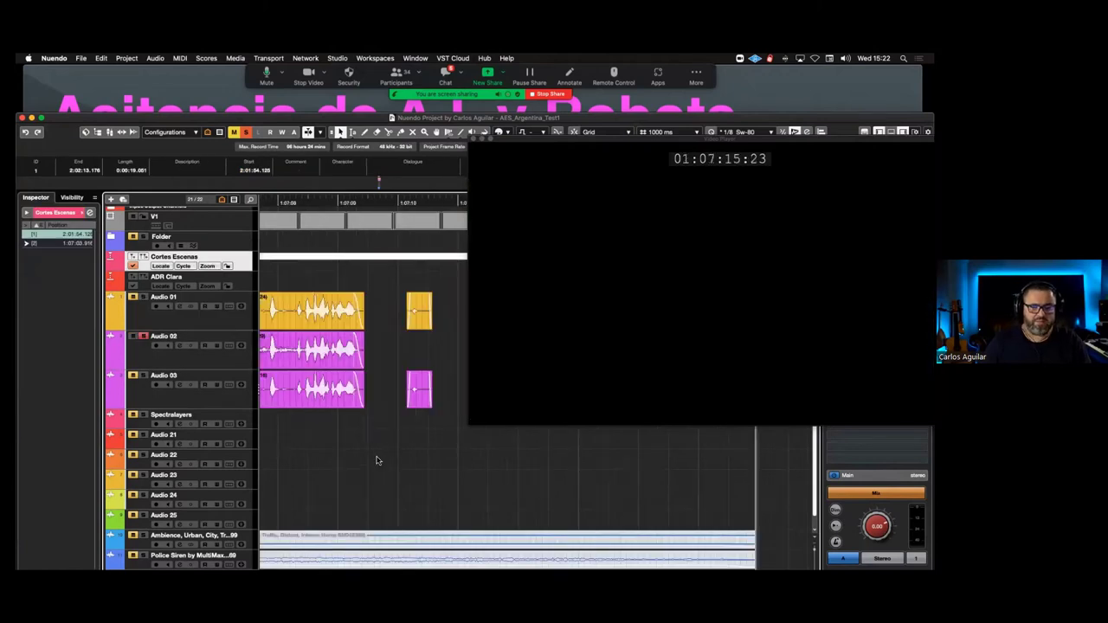
left_click(480, 141)
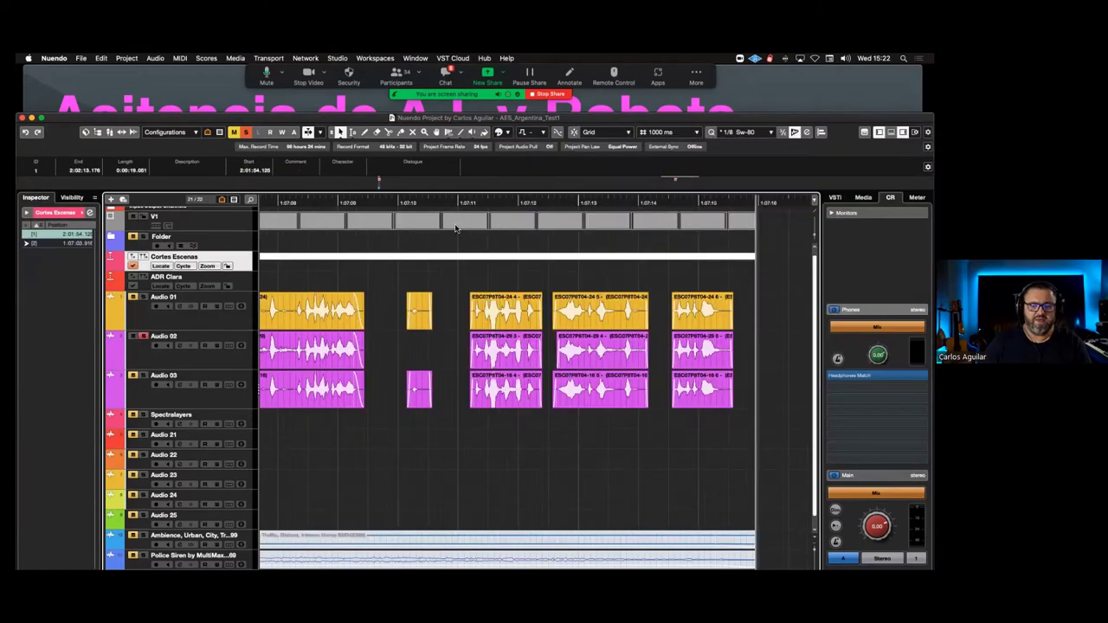
scroll(462, 422, "left", 2)
scroll(462, 422, "left", 3)
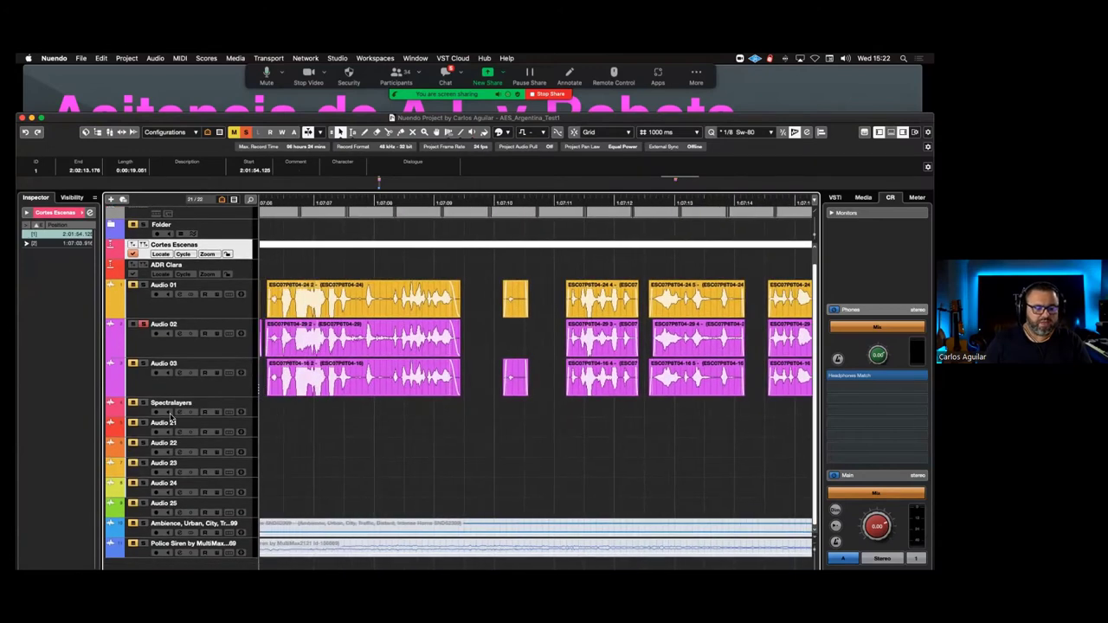
left_click(144, 325)
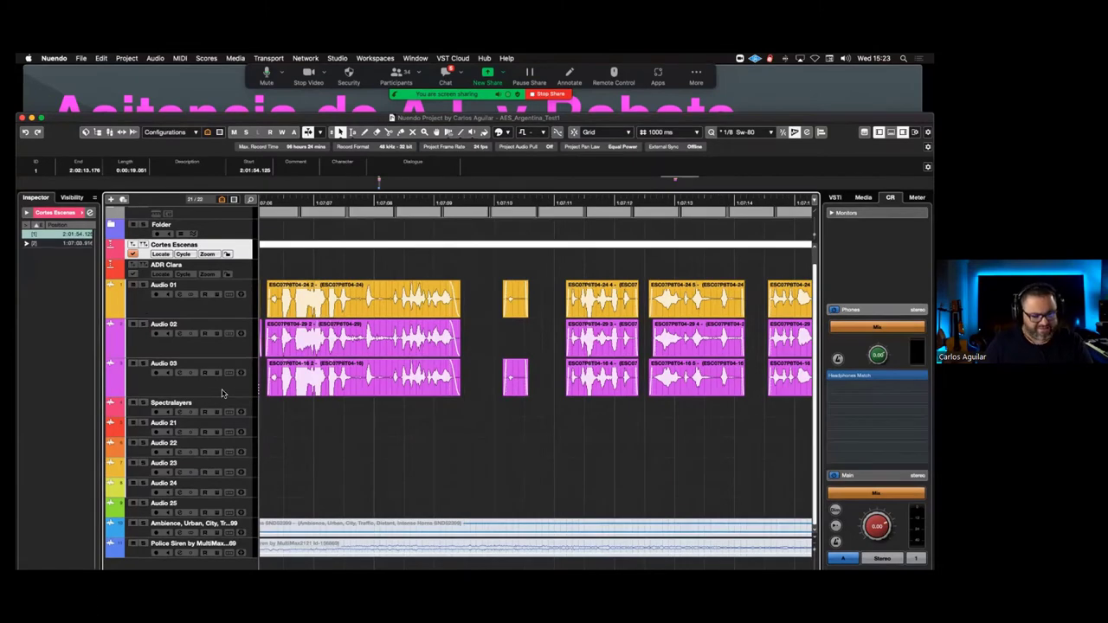
Set the Spectralayers track's extension to SpectraLayers
left_click(222, 393)
left_click(213, 407)
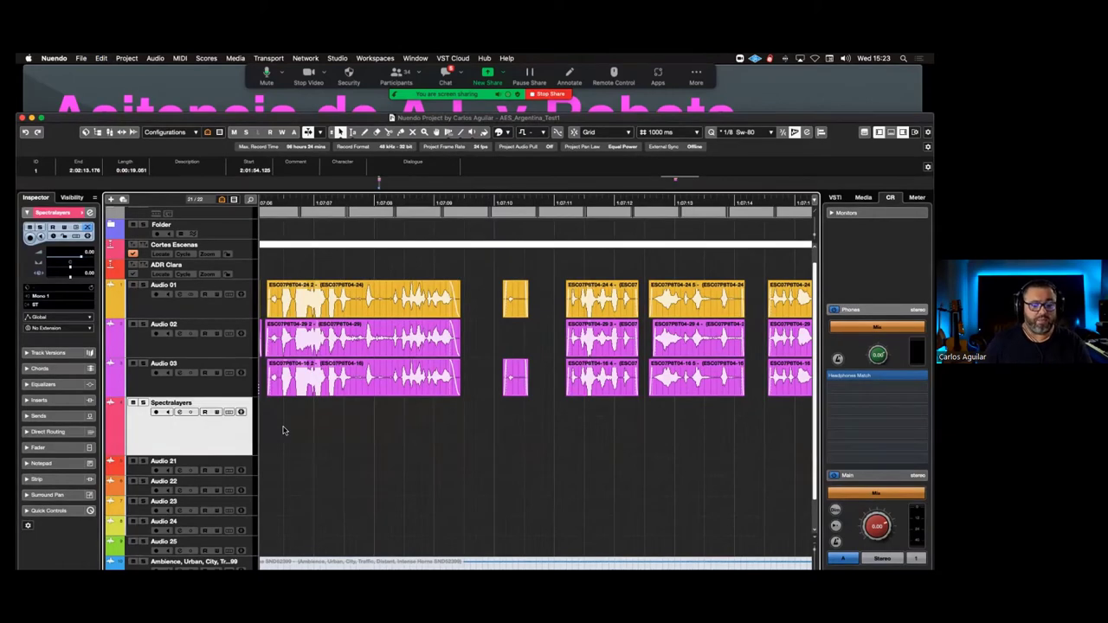
scroll(282, 430, "up", 5)
scroll(289, 425, "down", 3)
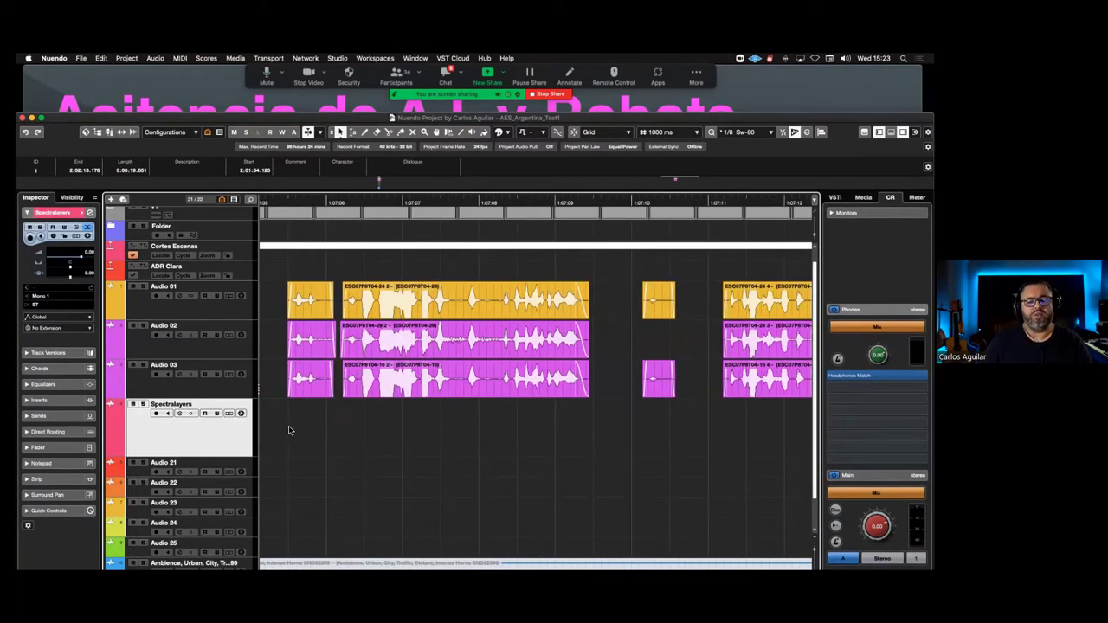
scroll(460, 443, "down", 6)
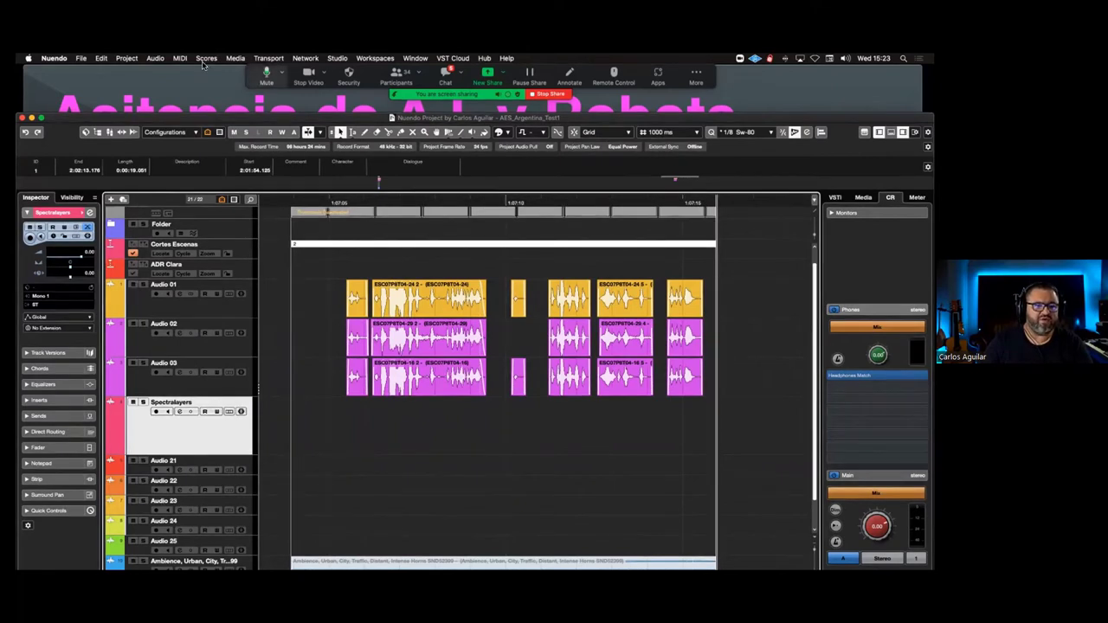
left_click(155, 59)
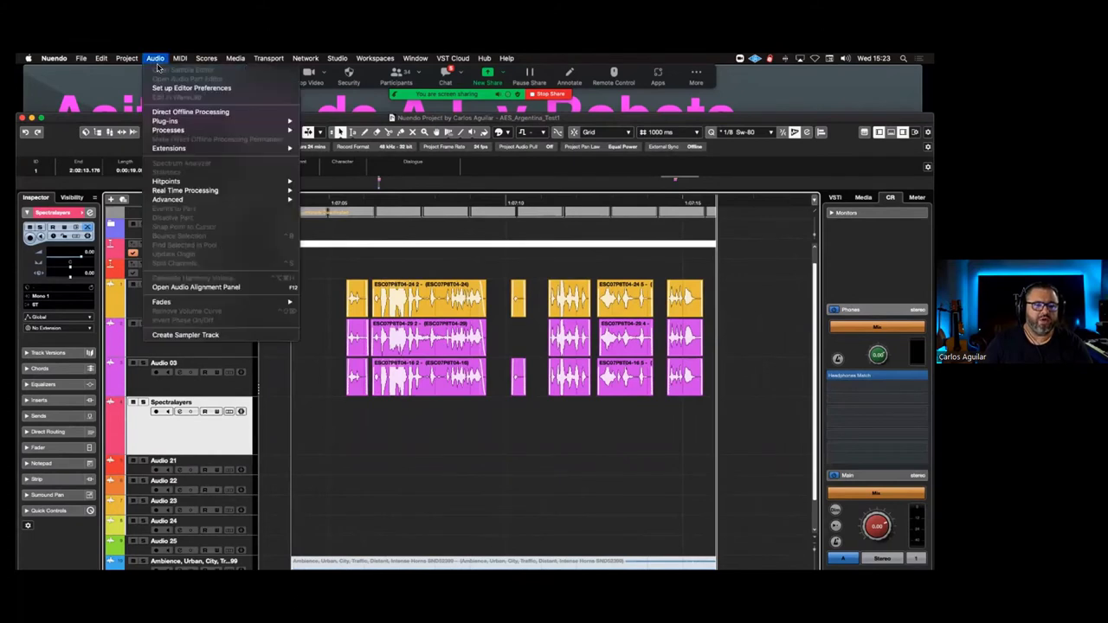
mouse_move(215, 152)
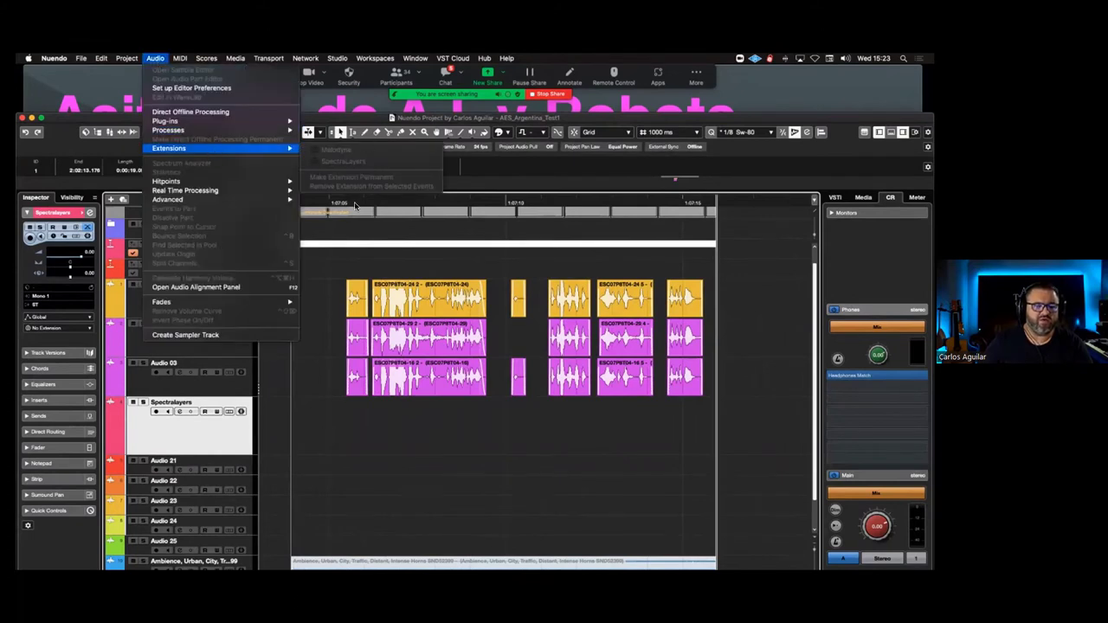
left_click(216, 434)
left_click(58, 329)
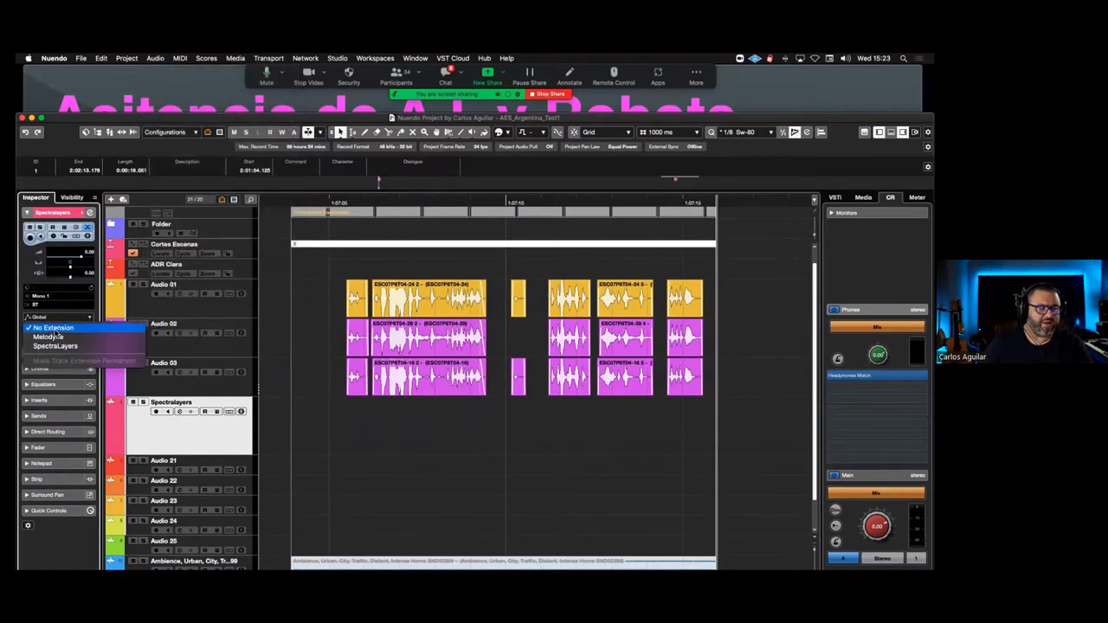
left_click(72, 348)
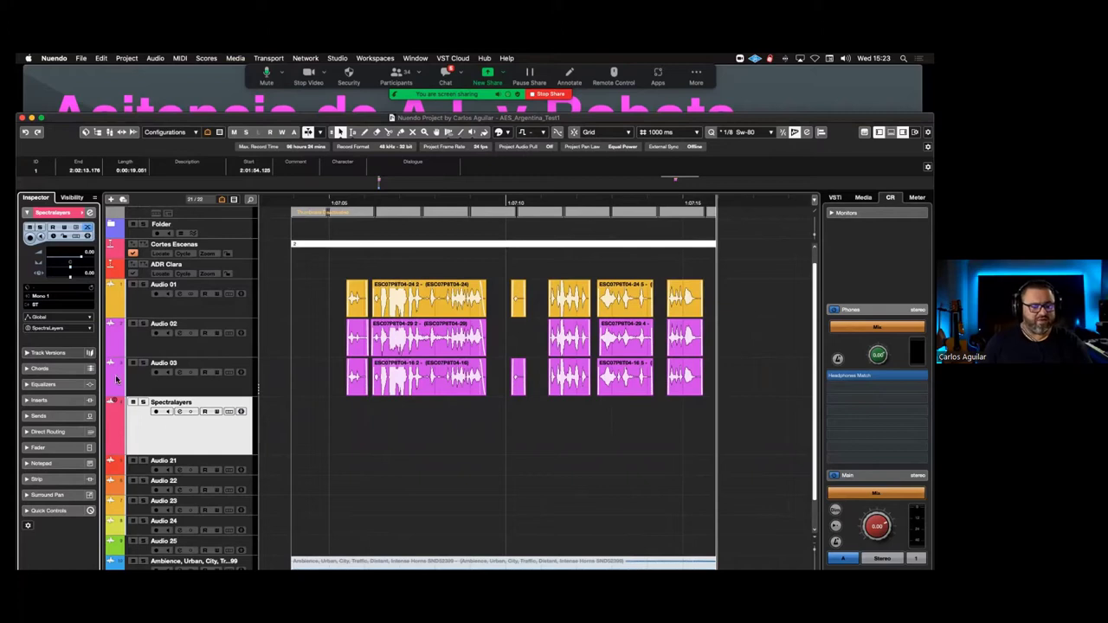
left_click(180, 462)
left_click(149, 439)
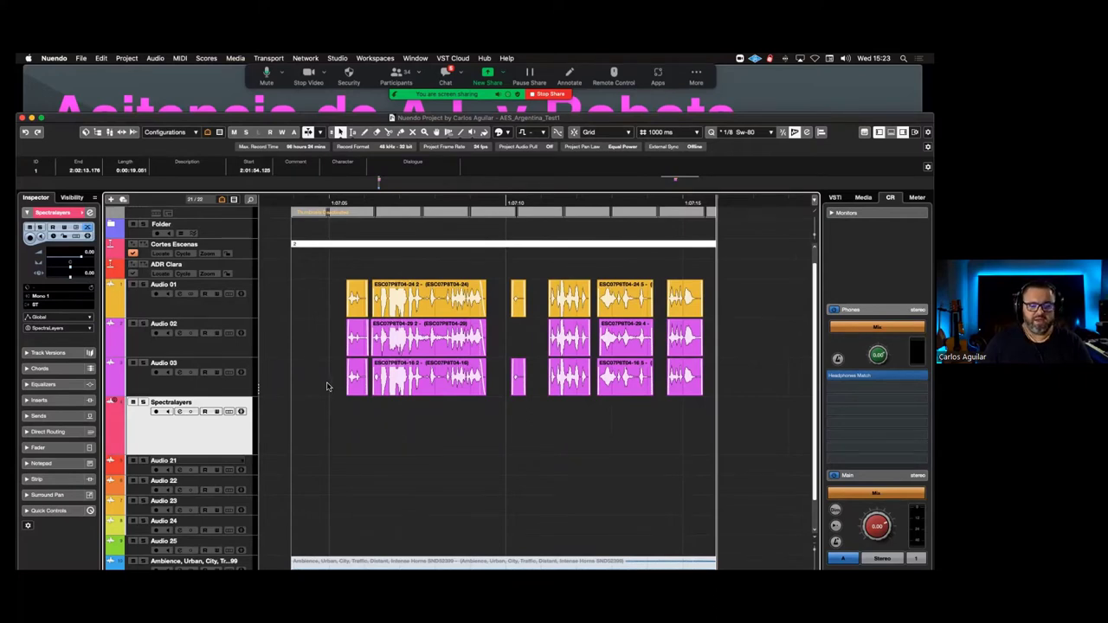
Move scene 2's first two Audio 02 events down to the Spectralayers track, keeping their timing
left_click(467, 341)
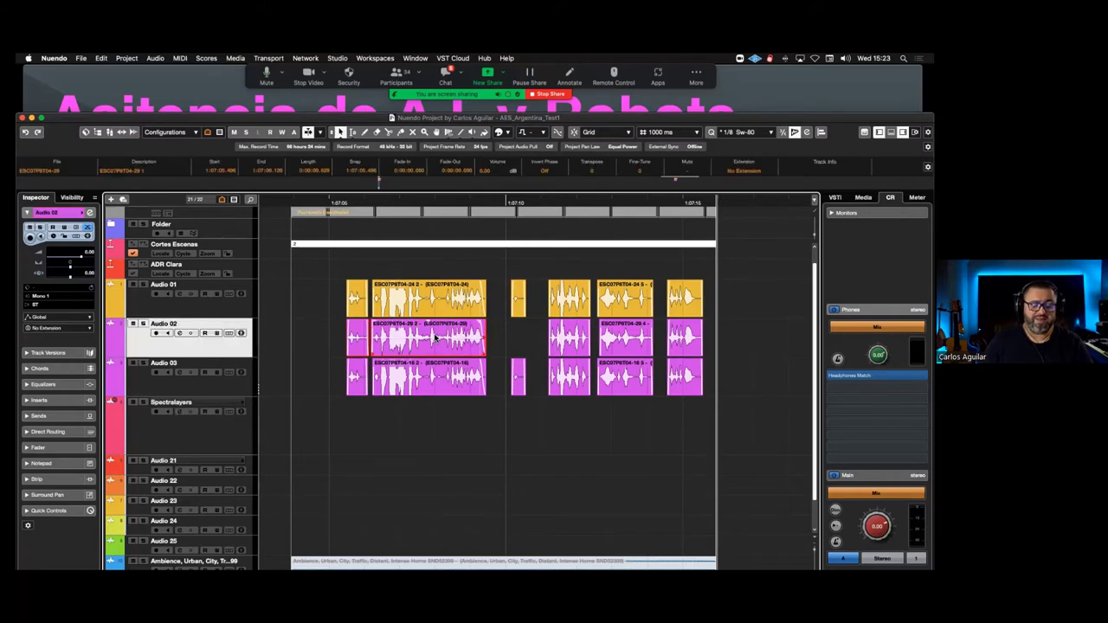
left_click_drag(435, 338, 436, 421)
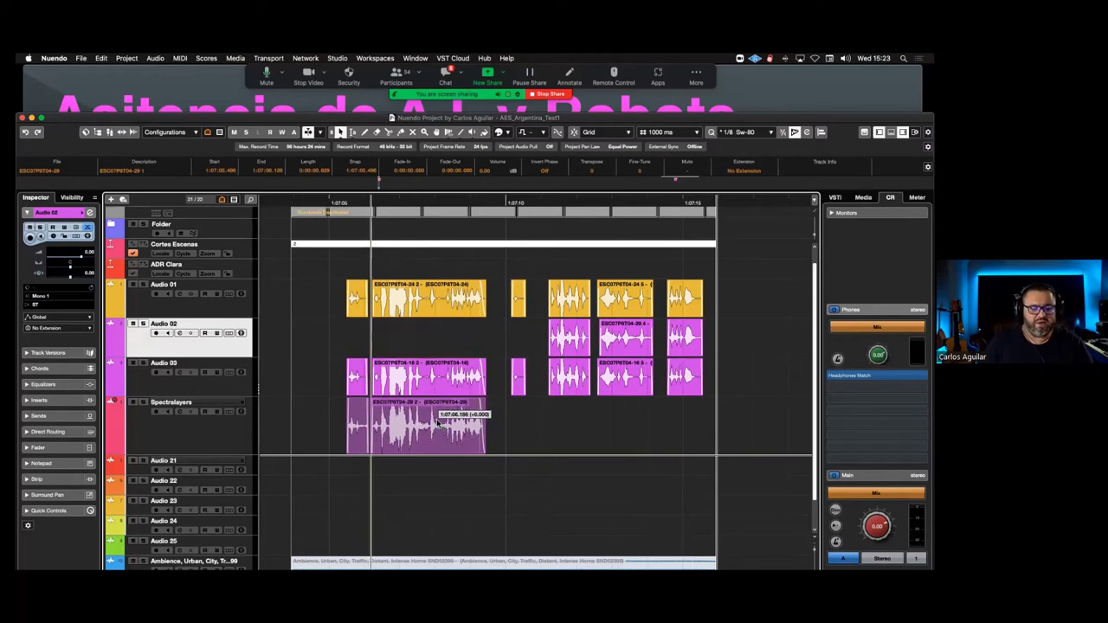
key("Escape")
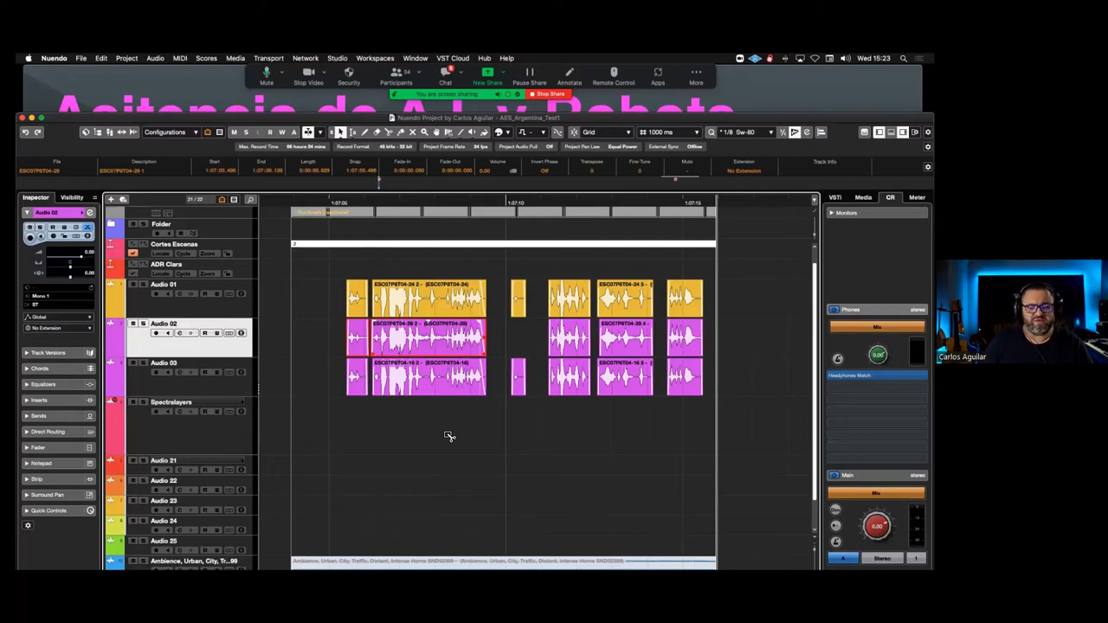
left_click_drag(449, 435, 450, 436)
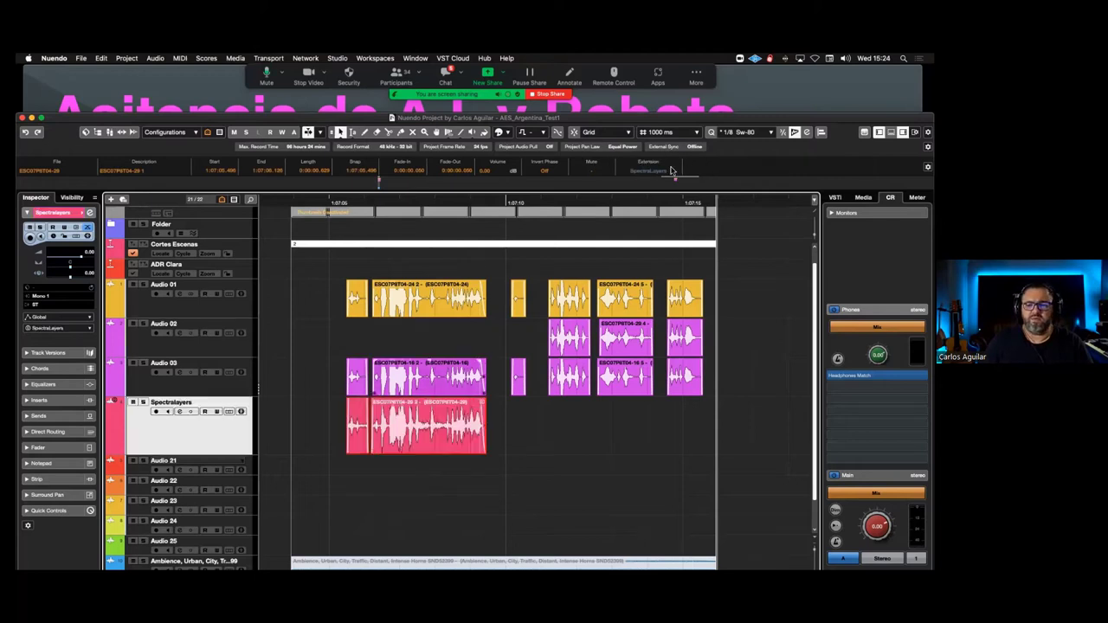
Open the second event on the Spectralayers track in the SpectraLayers editor and lower its display's minimum amplitude to -111 dB
double_click(693, 119)
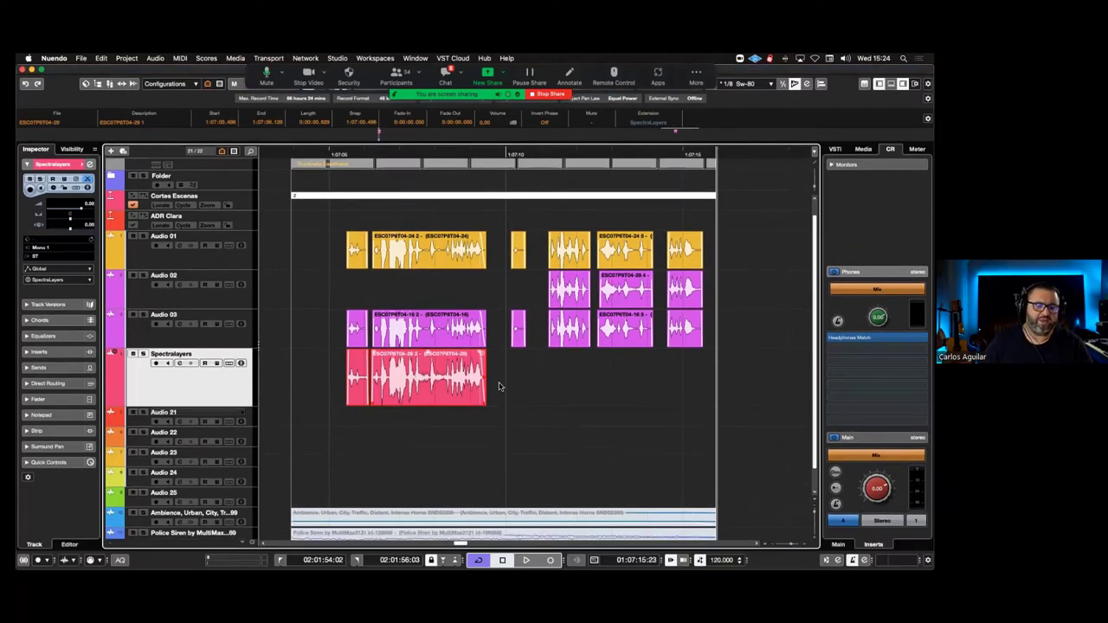
left_click(431, 381)
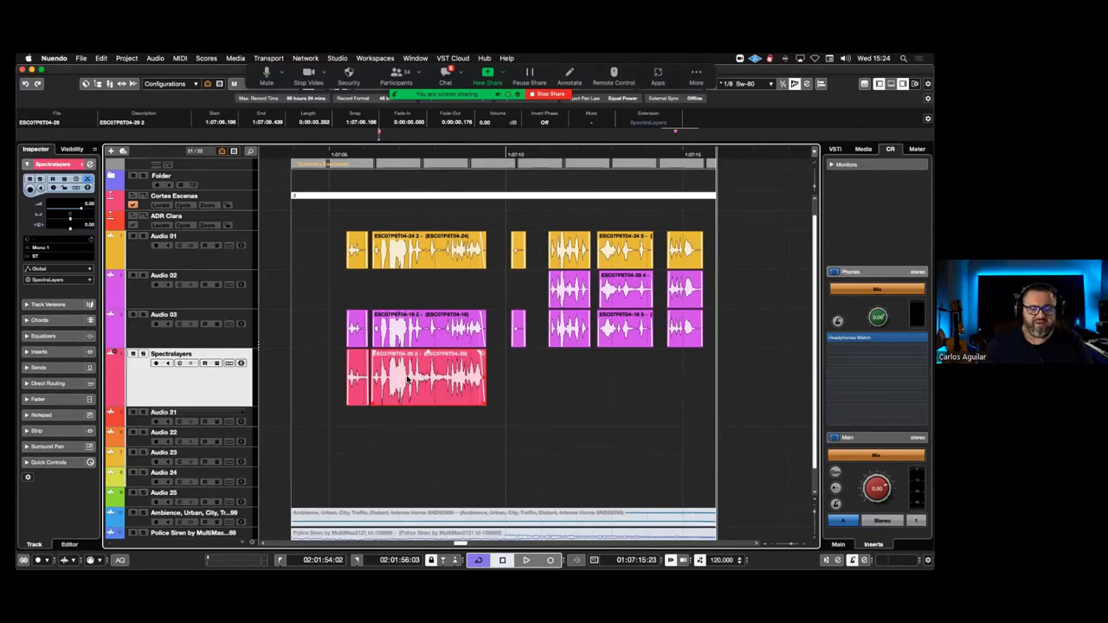
double_click(408, 379)
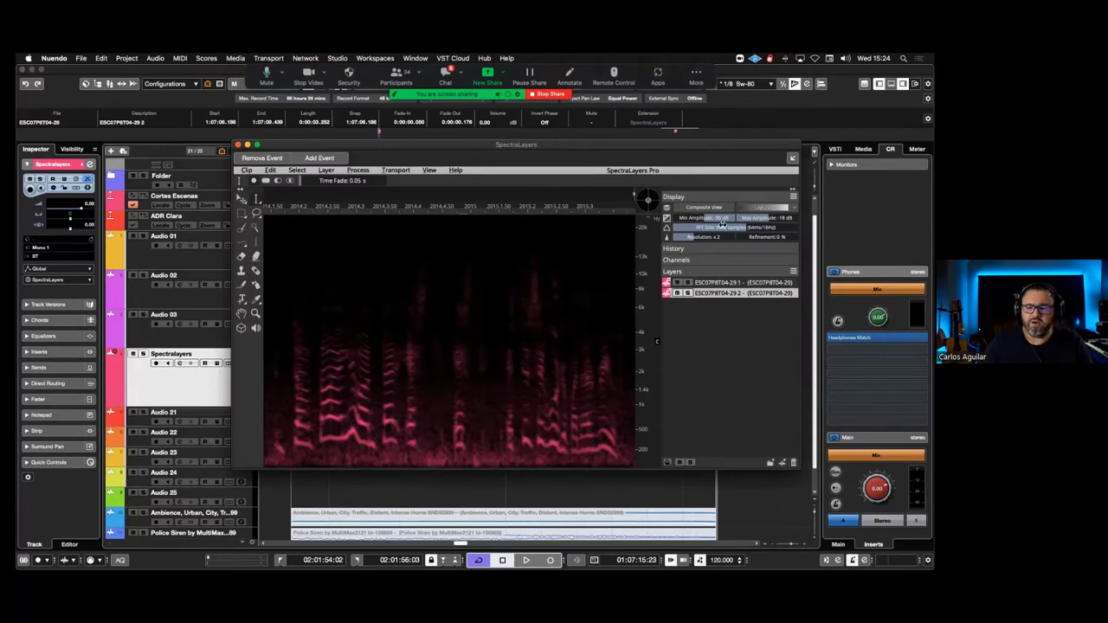
scroll(705, 220, "down", 3)
scroll(704, 219, "up", 1)
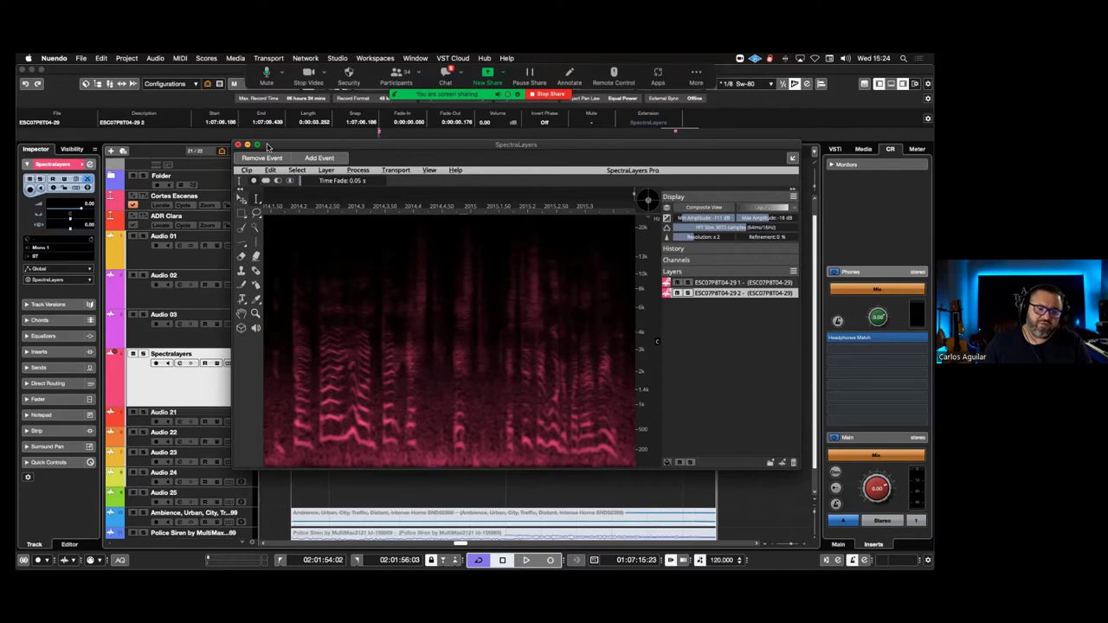
left_click_drag(278, 145, 396, 166)
left_click_drag(316, 136, 286, 134)
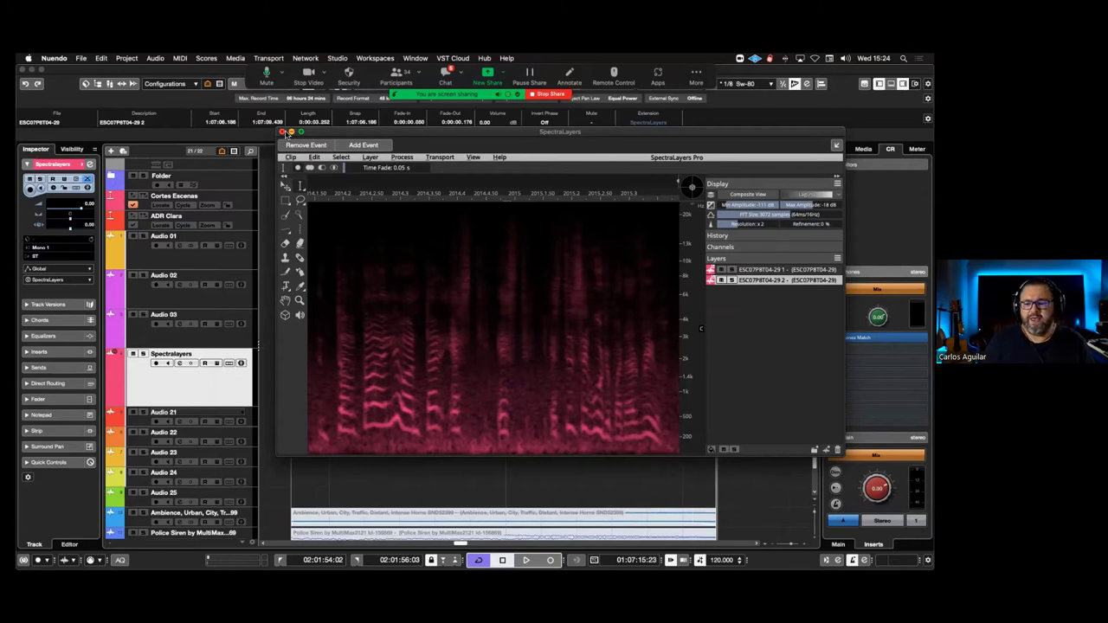
Loop and play the opened event, and examine the available SpectraLayers processes, including Ambience Match
key("space")
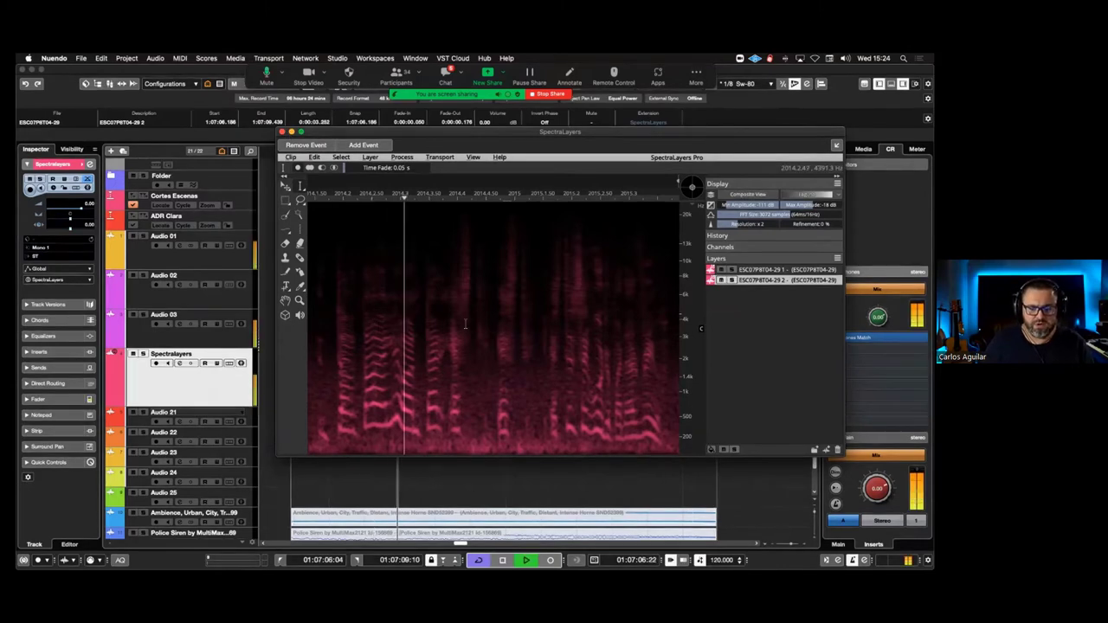
key("space")
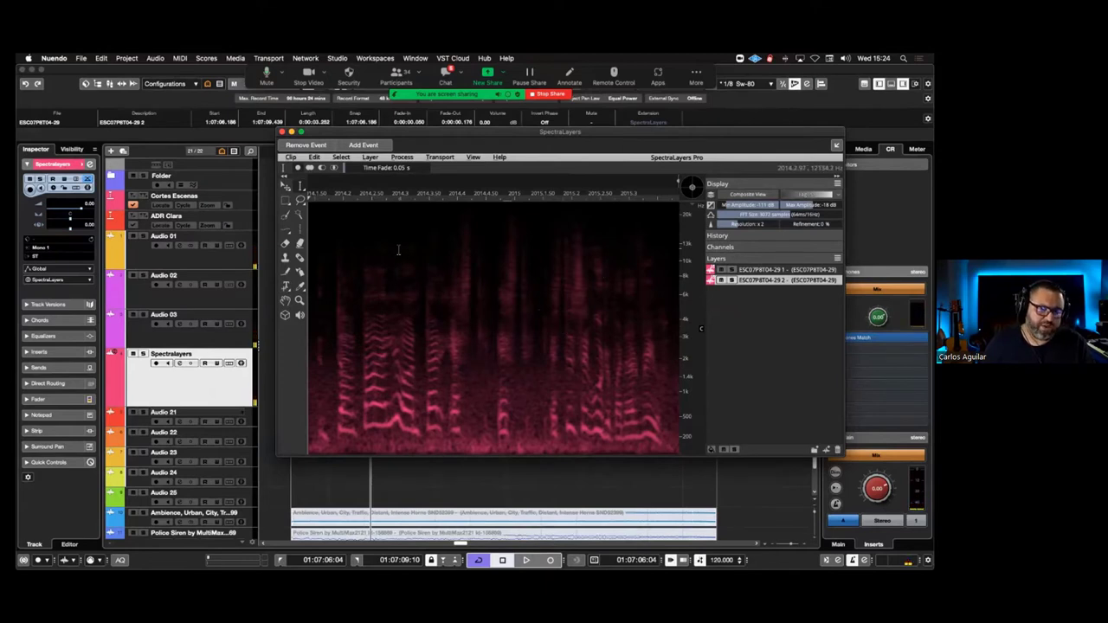
left_click(419, 160)
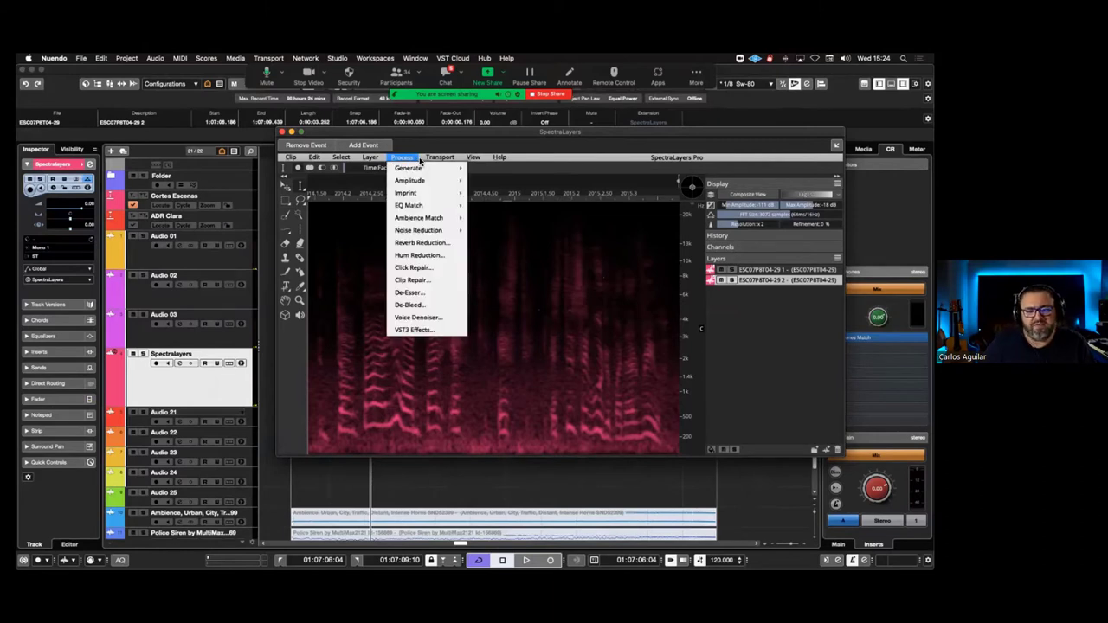
mouse_move(431, 219)
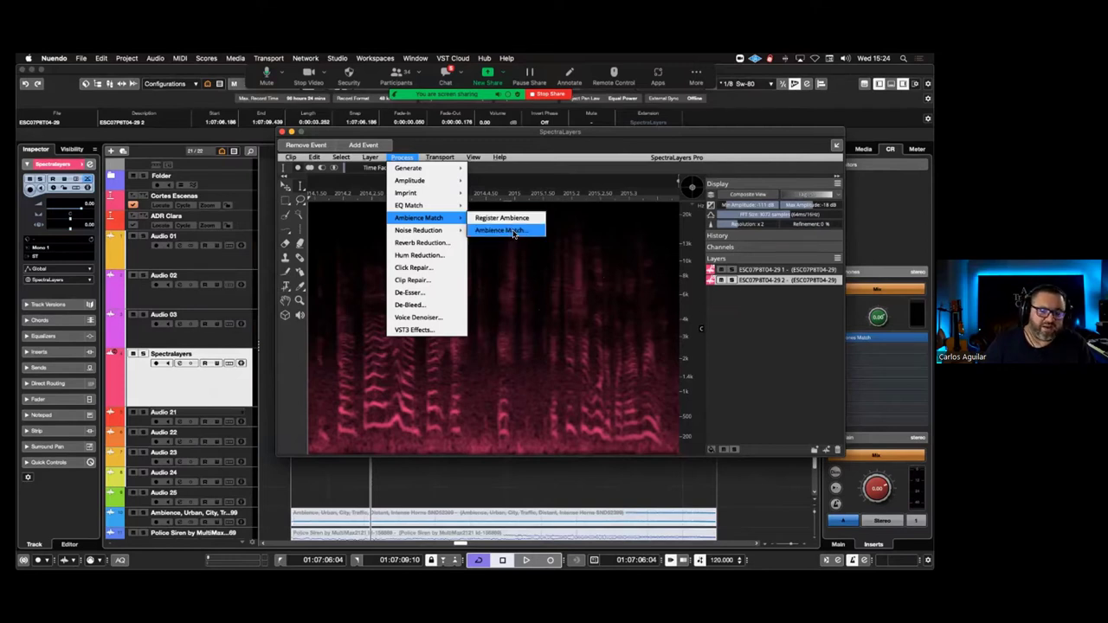
left_click(364, 177)
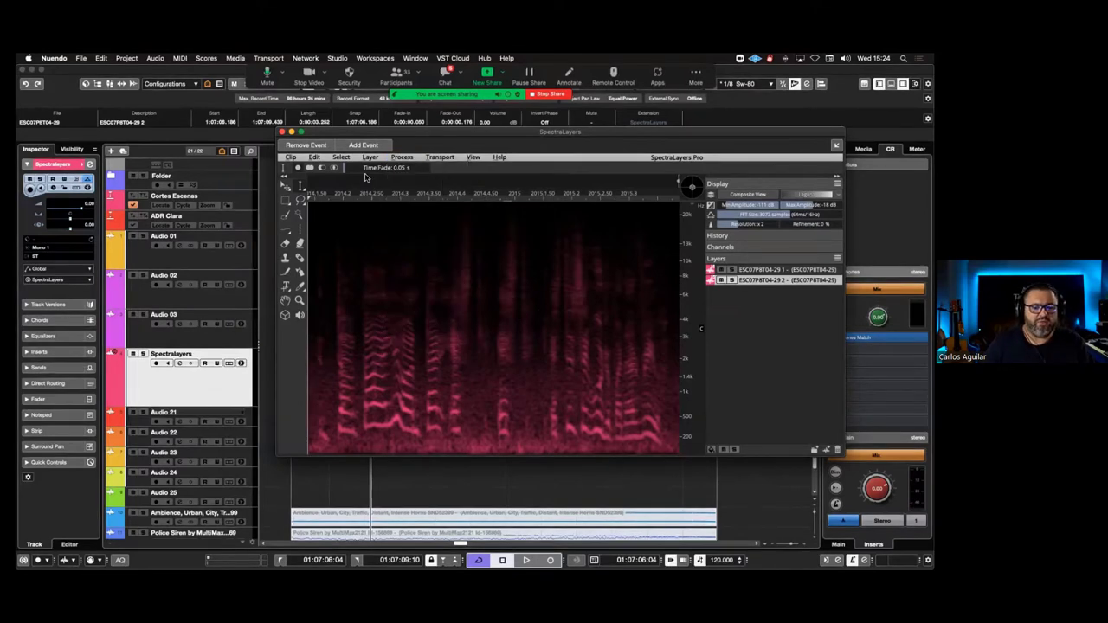
Unmix the second event's layer into components with Unmix transients and Reconstruct hidden noise enabled
left_click(372, 158)
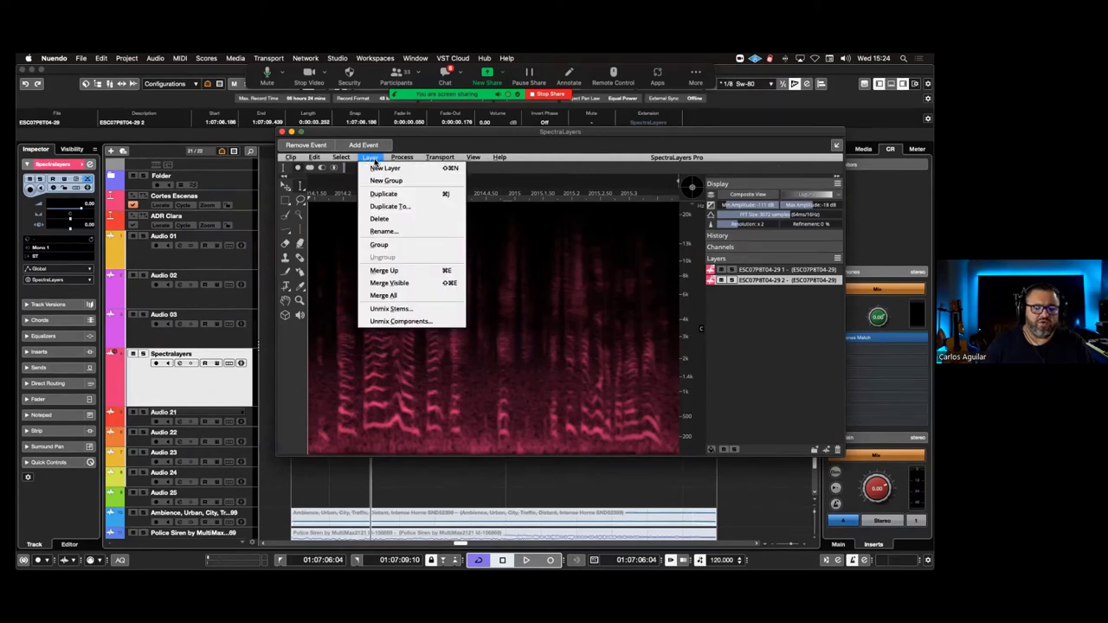
left_click(406, 322)
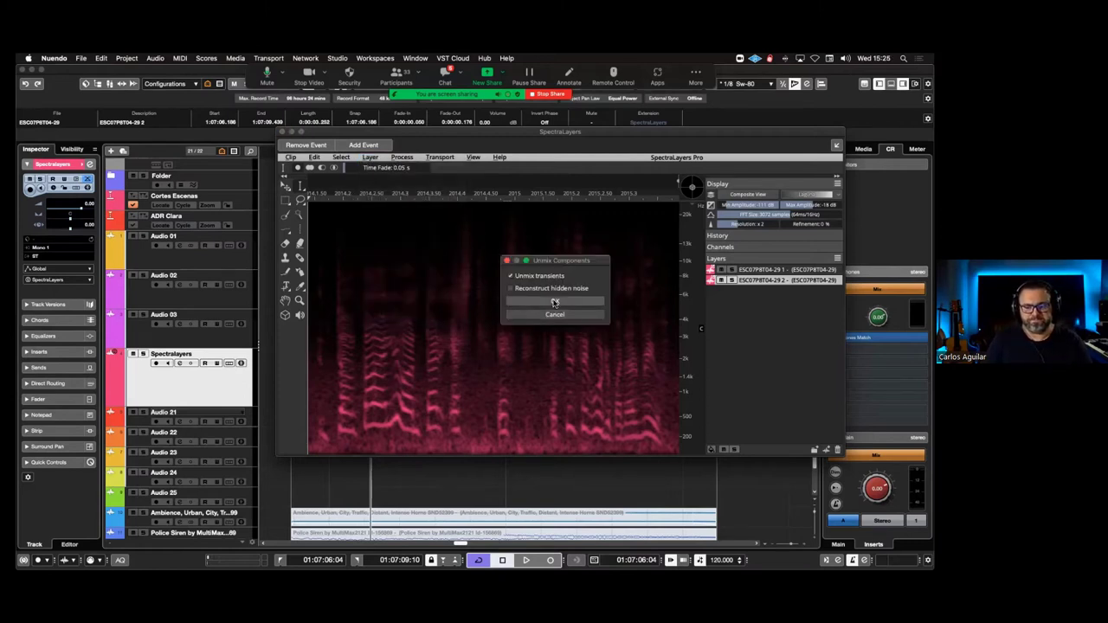
left_click(548, 290)
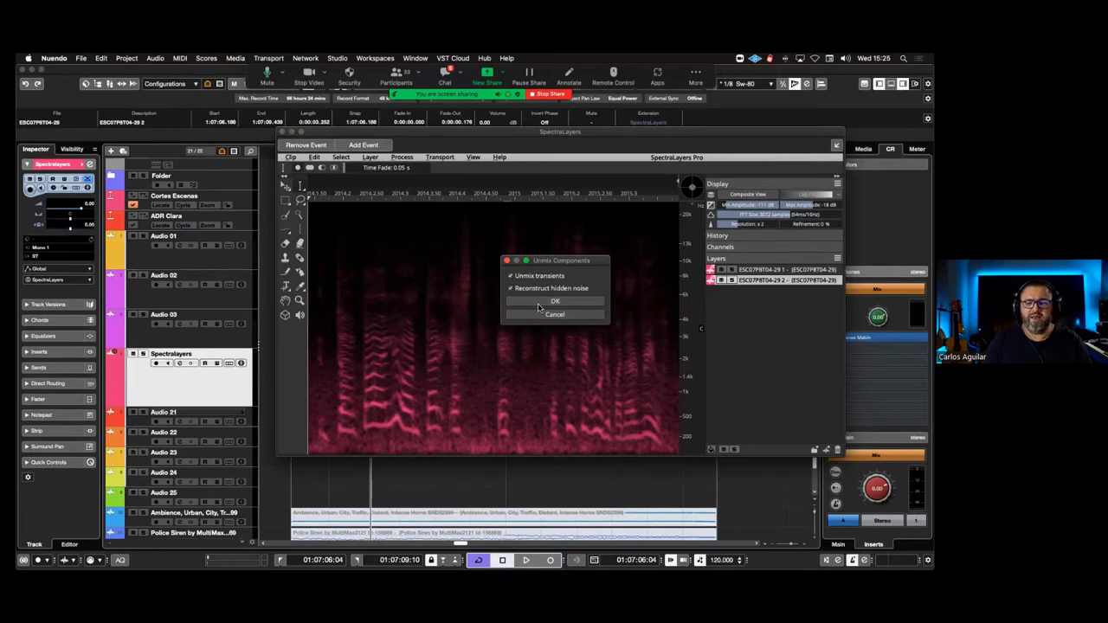
left_click(547, 302)
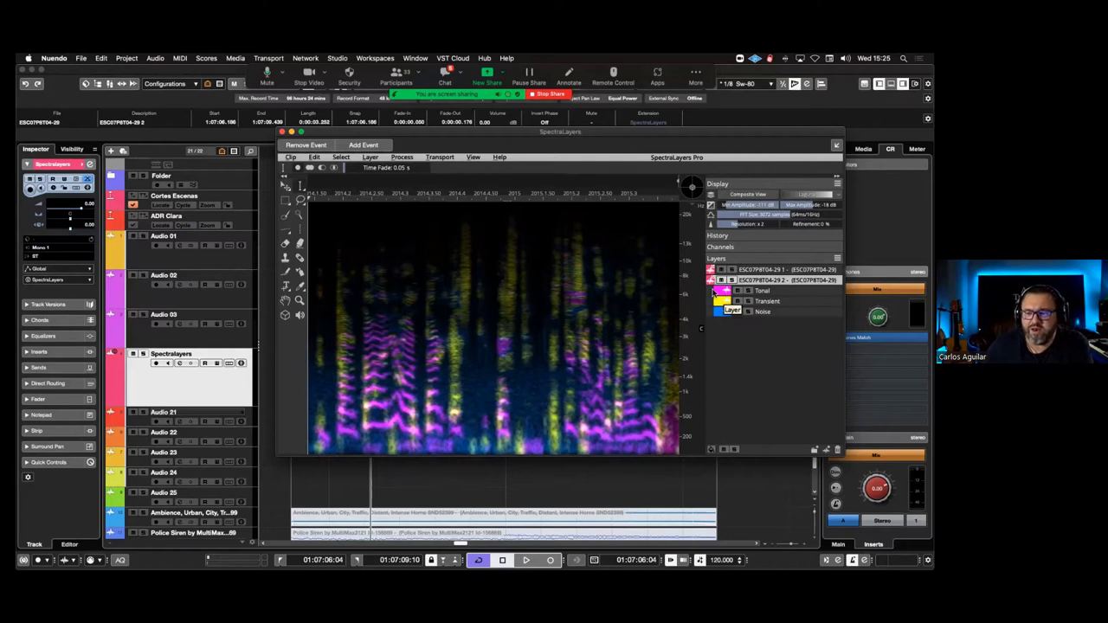
Solo the Tonal layer, play it back, and turn its solo off again
left_click(749, 291)
key("space")
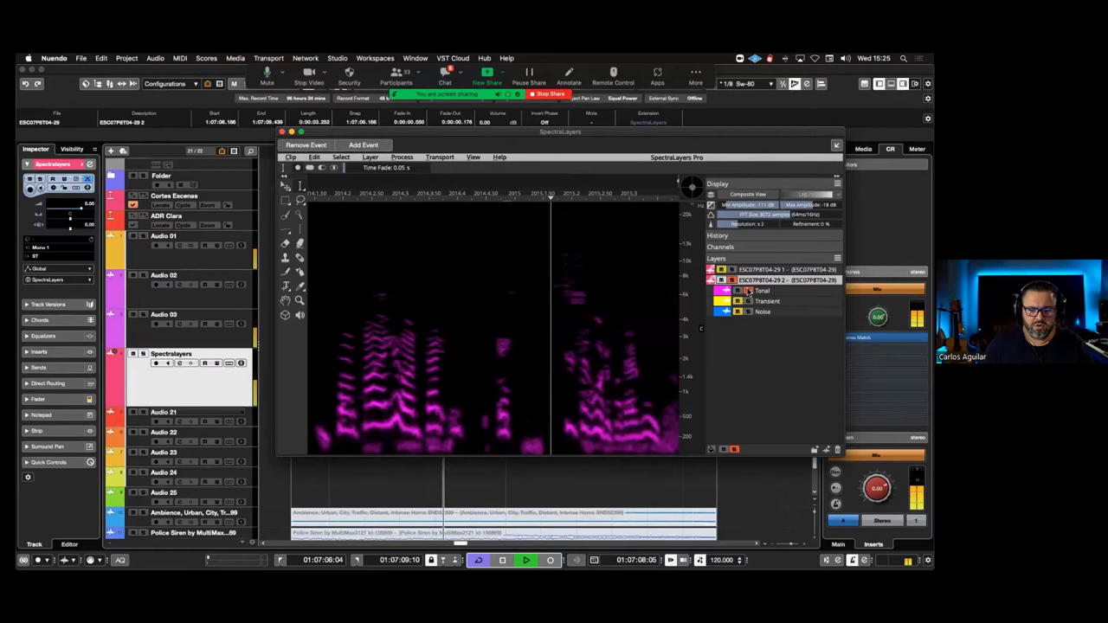
key("space")
left_click(748, 291)
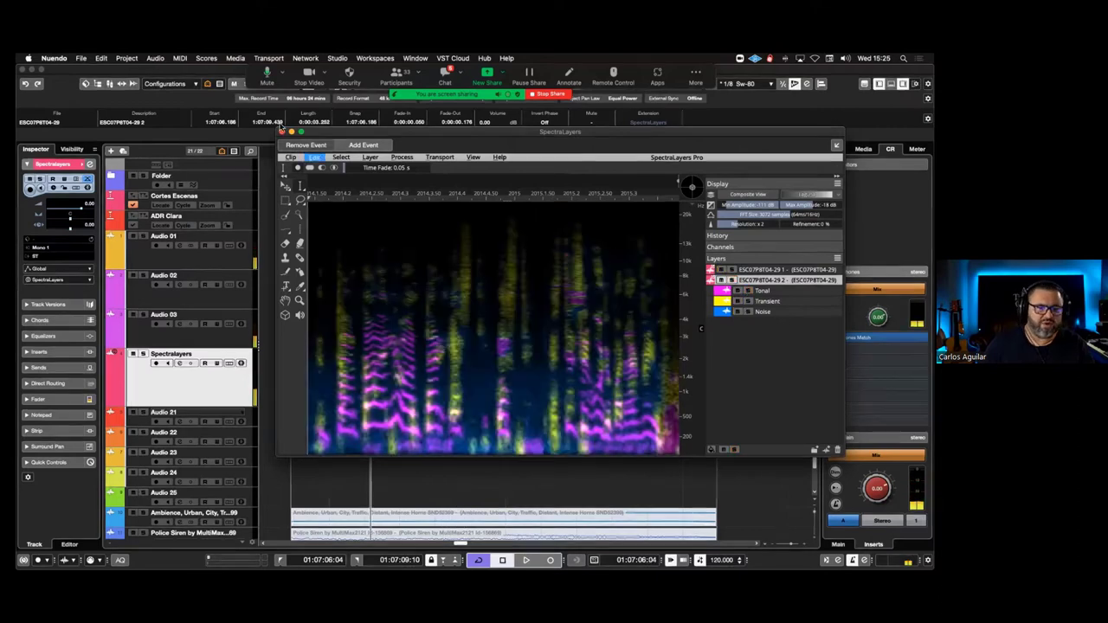
Solo the Spectralayers track, reopen its second event in SpectraLayers, and audition the Tonal layer in solo
left_click(144, 357)
double_click(468, 381)
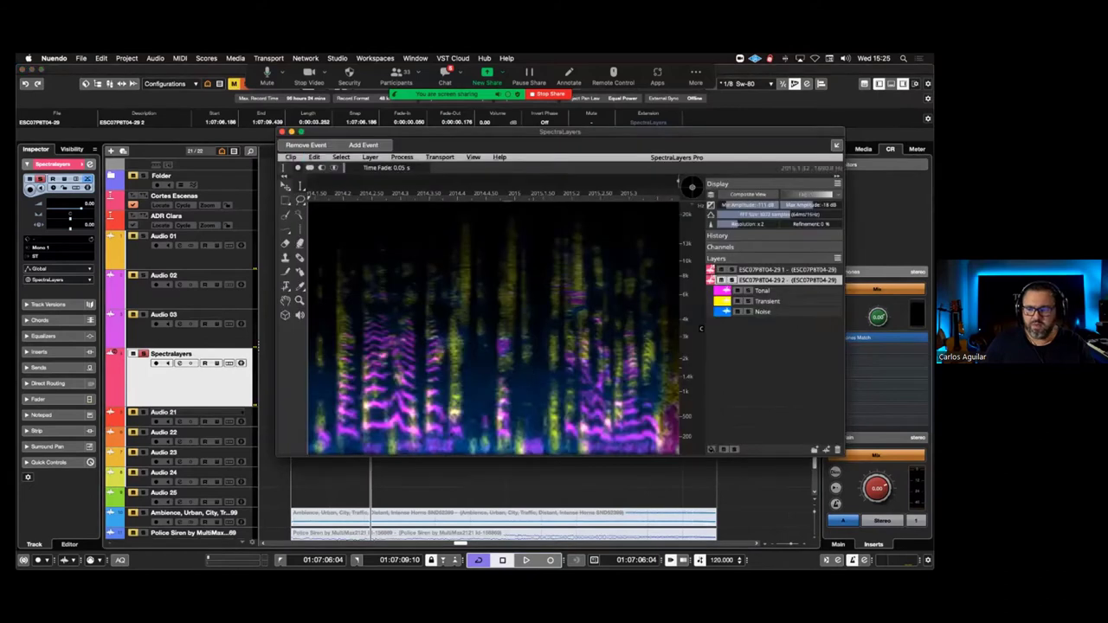
left_click(748, 293)
key("space")
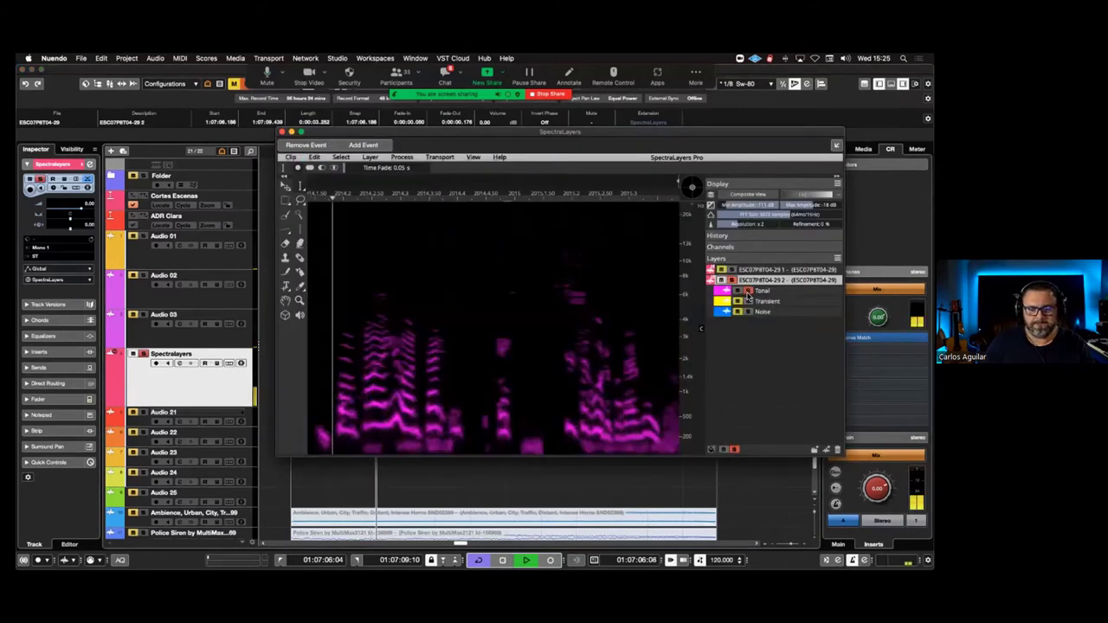
key("space")
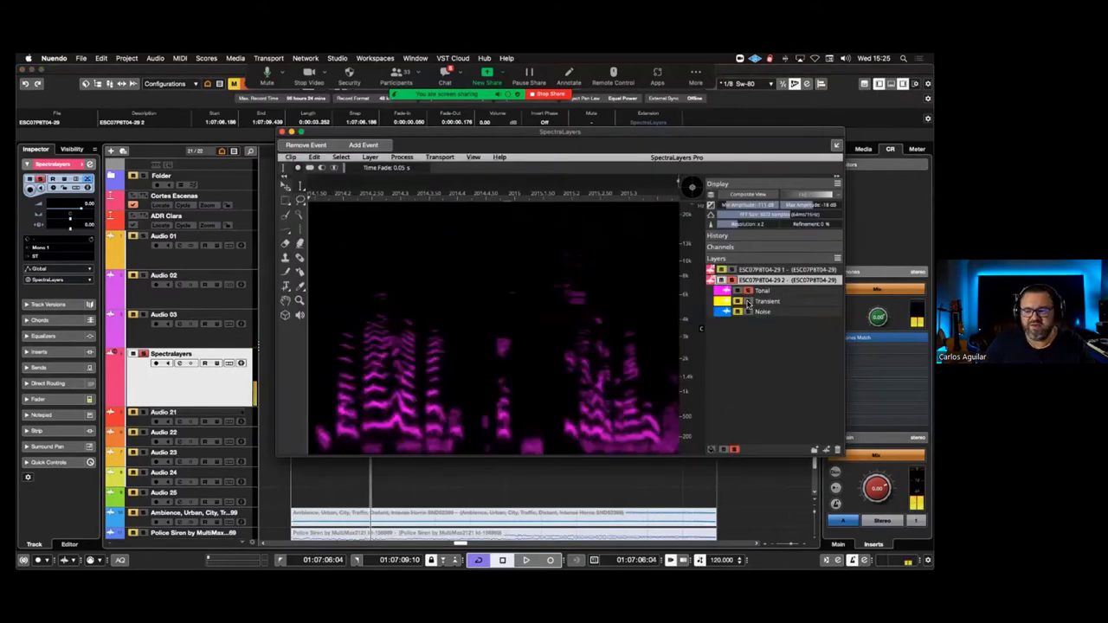
Audition the Transient and Noise layers one after the other in solo, and turn each solo off again
left_click(748, 293)
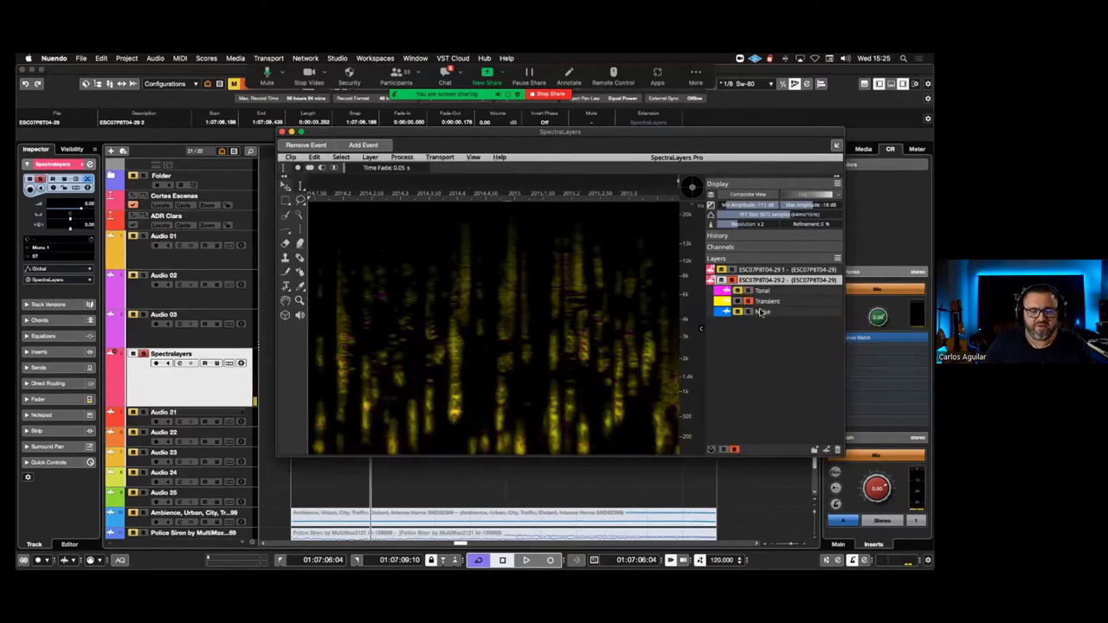
key("space")
left_click(749, 300)
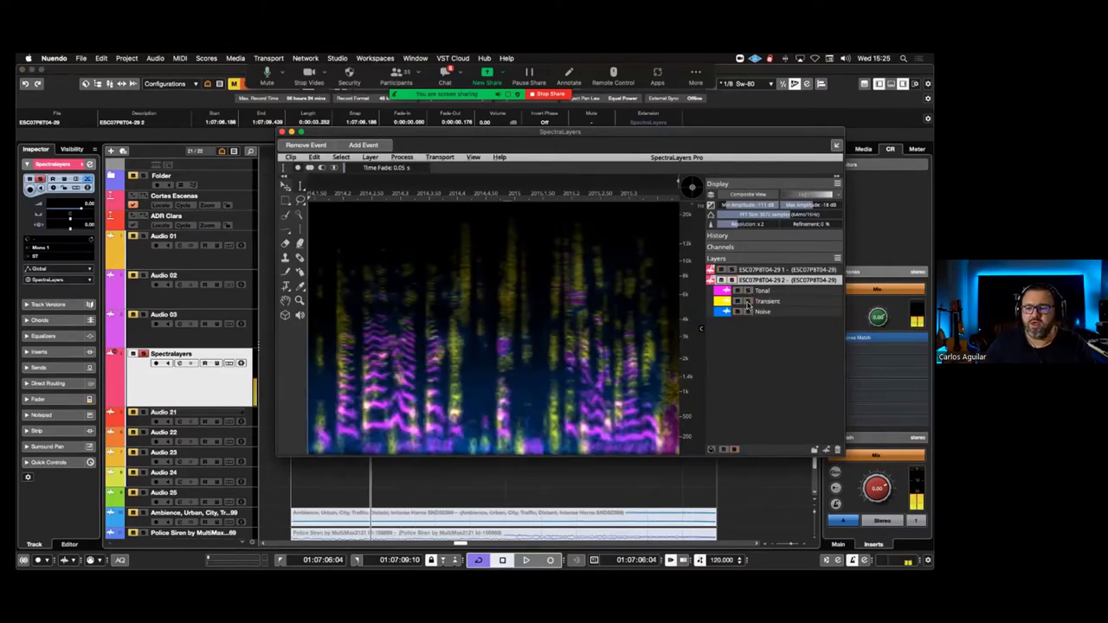
left_click(750, 311)
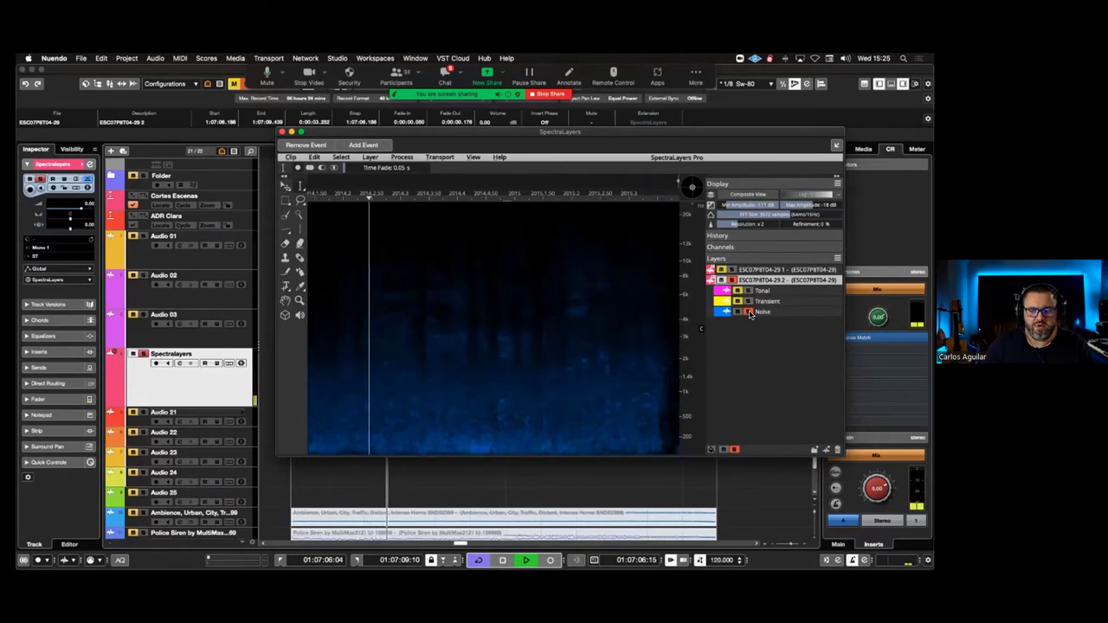
key("space")
left_click(750, 312)
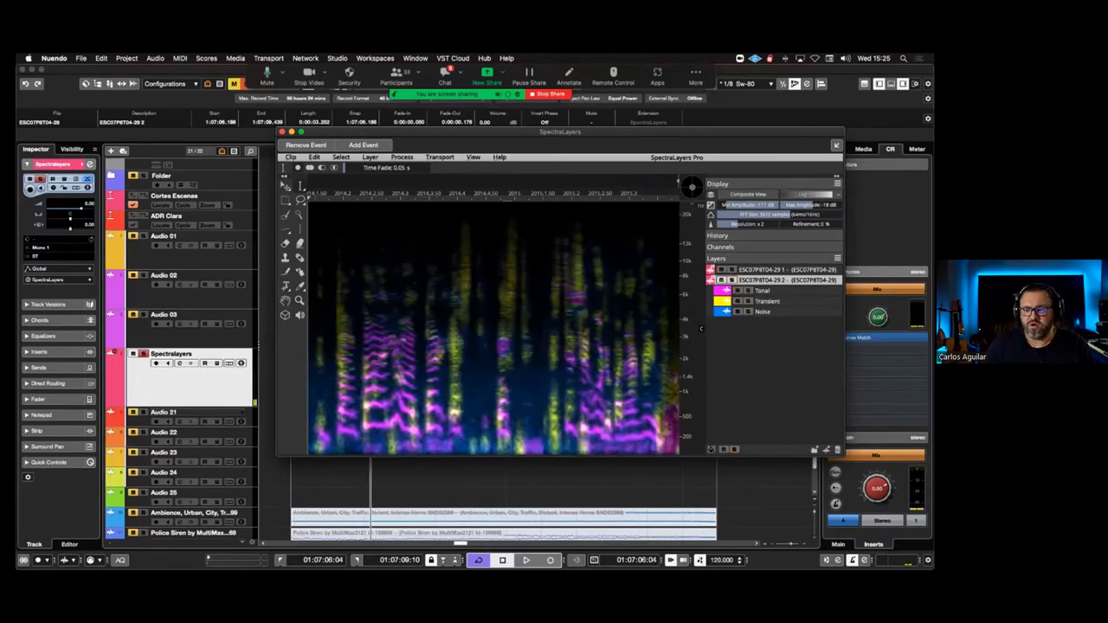
Show the layers in Standard Layout, lower the Noise layer's volume to -48.0 dB, and raise it again during playback
left_click(838, 258)
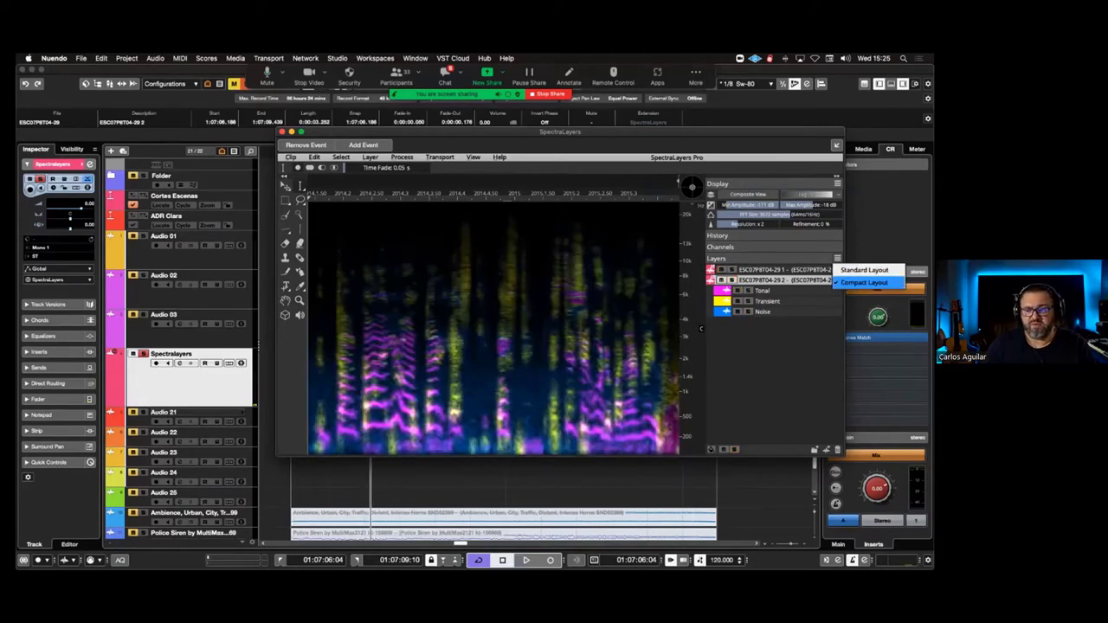
left_click(866, 283)
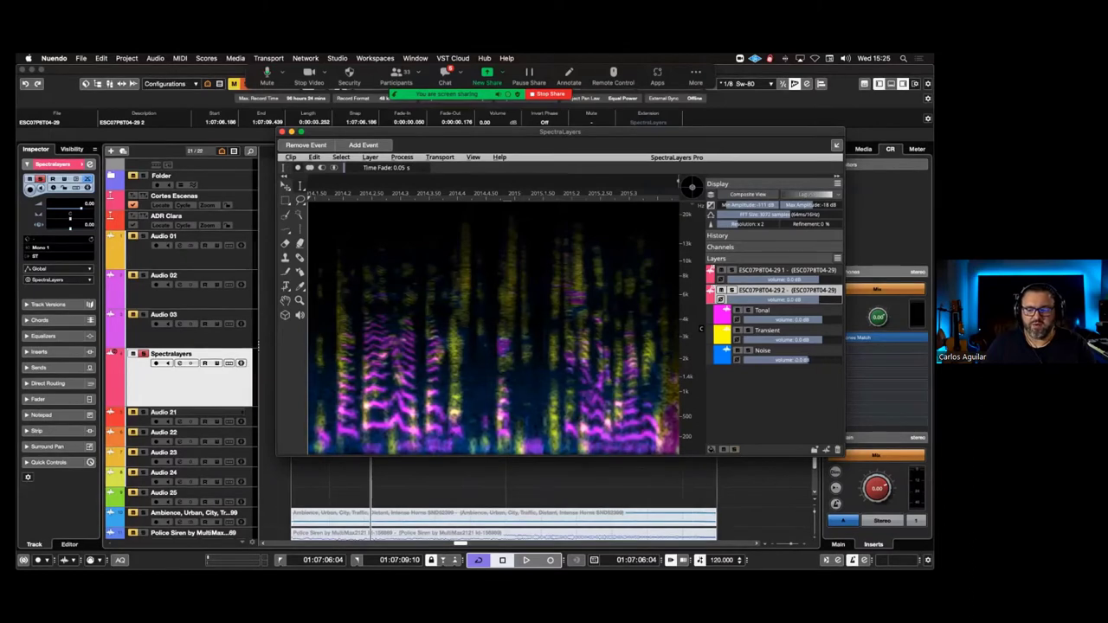
left_click_drag(810, 359, 745, 360)
key("space")
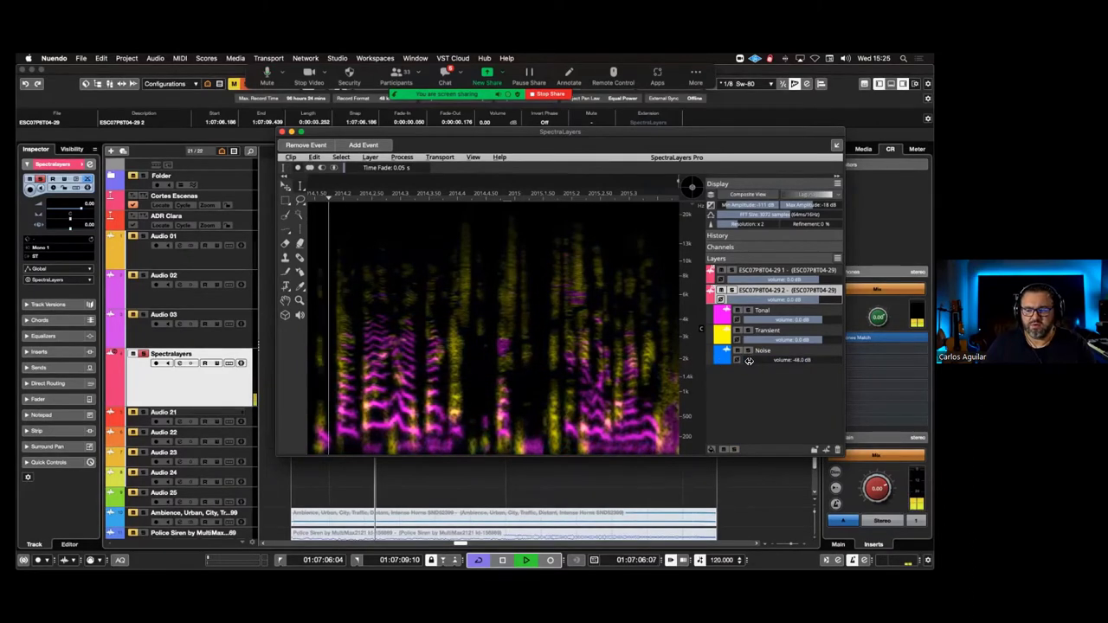
left_click_drag(749, 360, 807, 361)
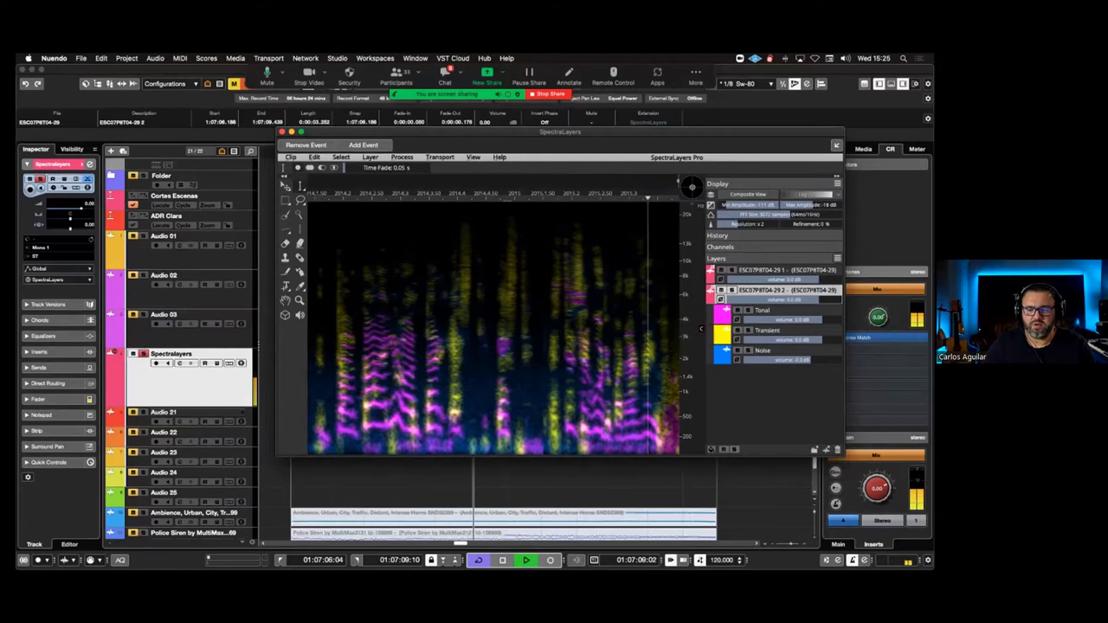
key("space")
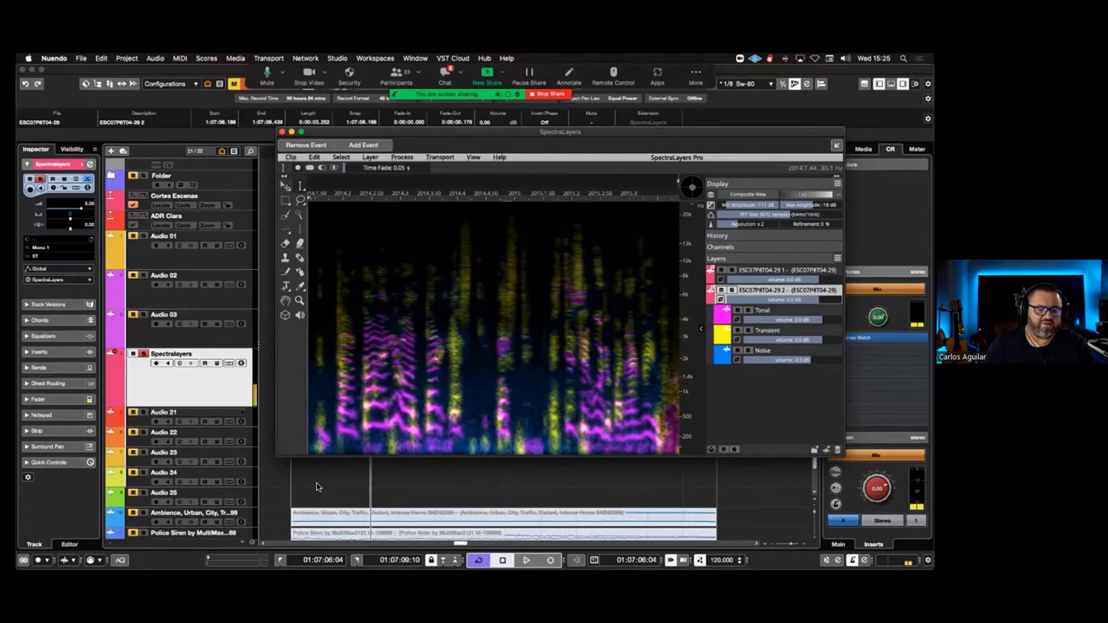
Move the Tonal layer out to its own new project track, accepting the default import options
scroll(264, 442, "down", 2)
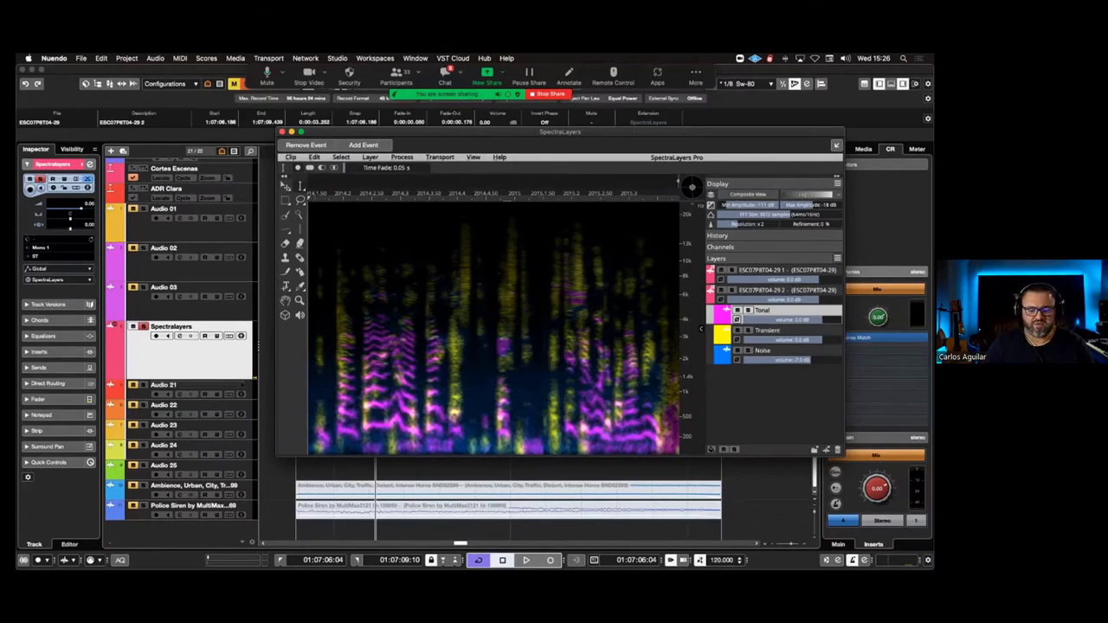
key("super+w")
left_click_drag(413, 531, 414, 532)
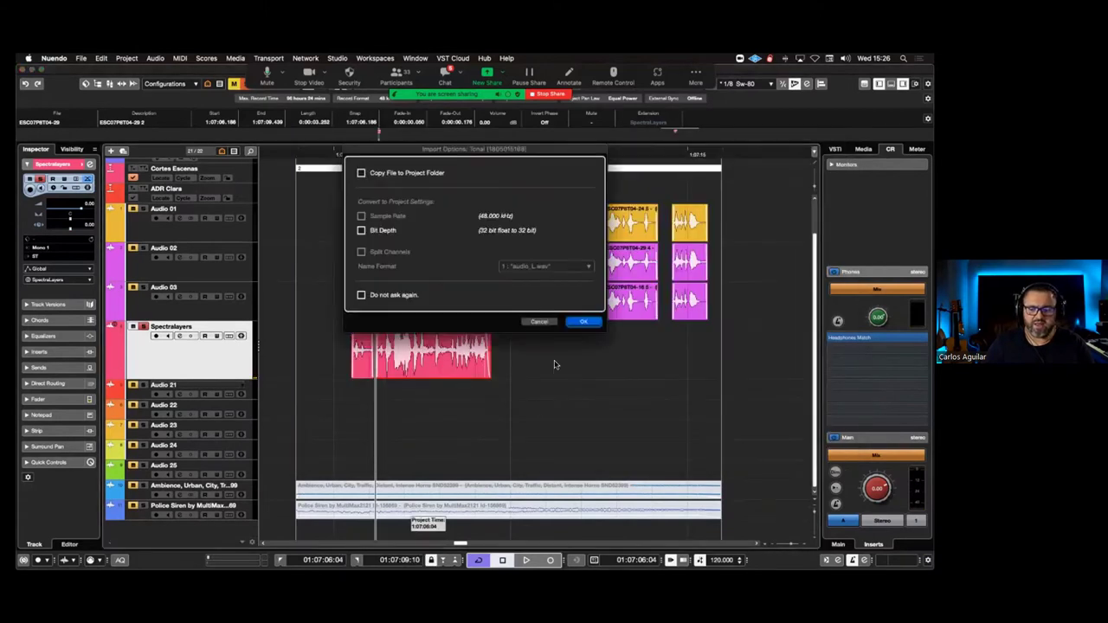
left_click(584, 323)
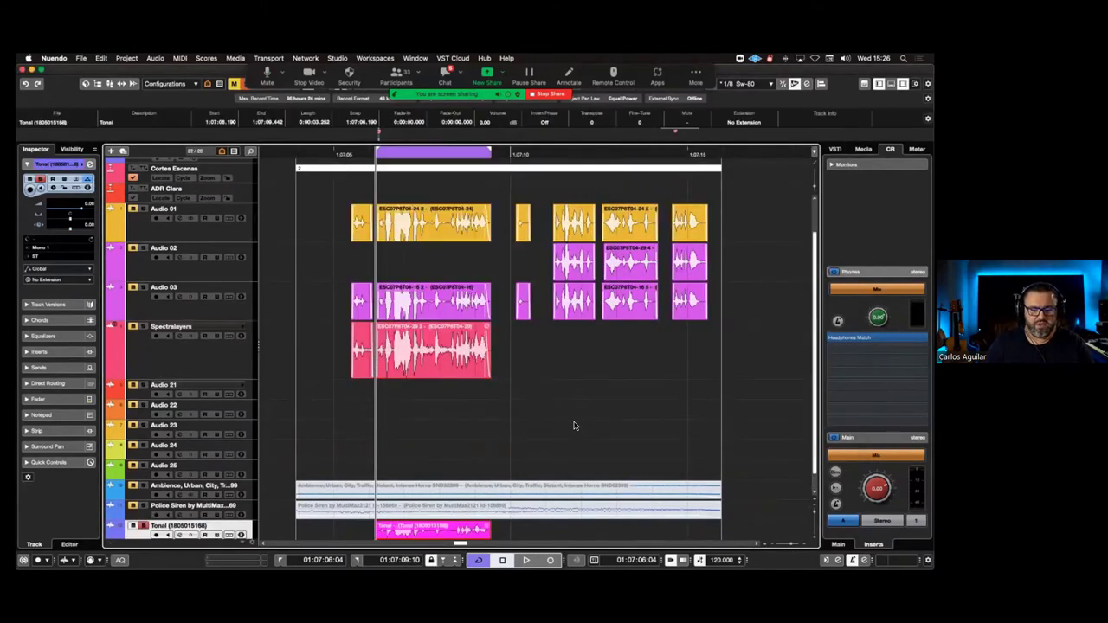
Reopen the second Spectralayers event and move its Transient layer to a new project track with the default import options
double_click(468, 355)
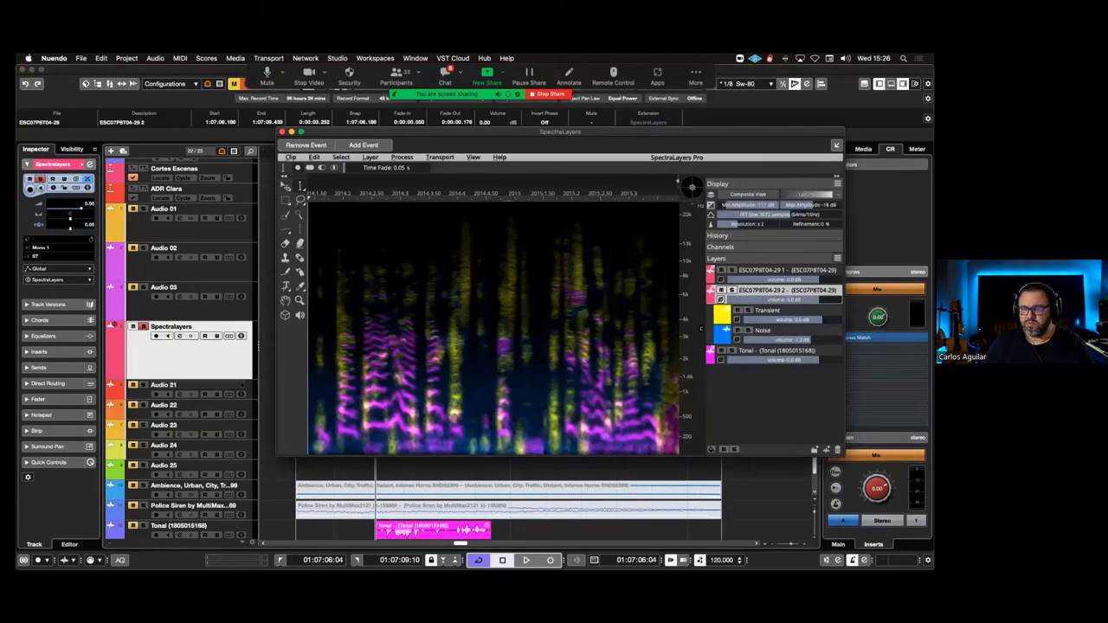
left_click(779, 313)
left_click(780, 332)
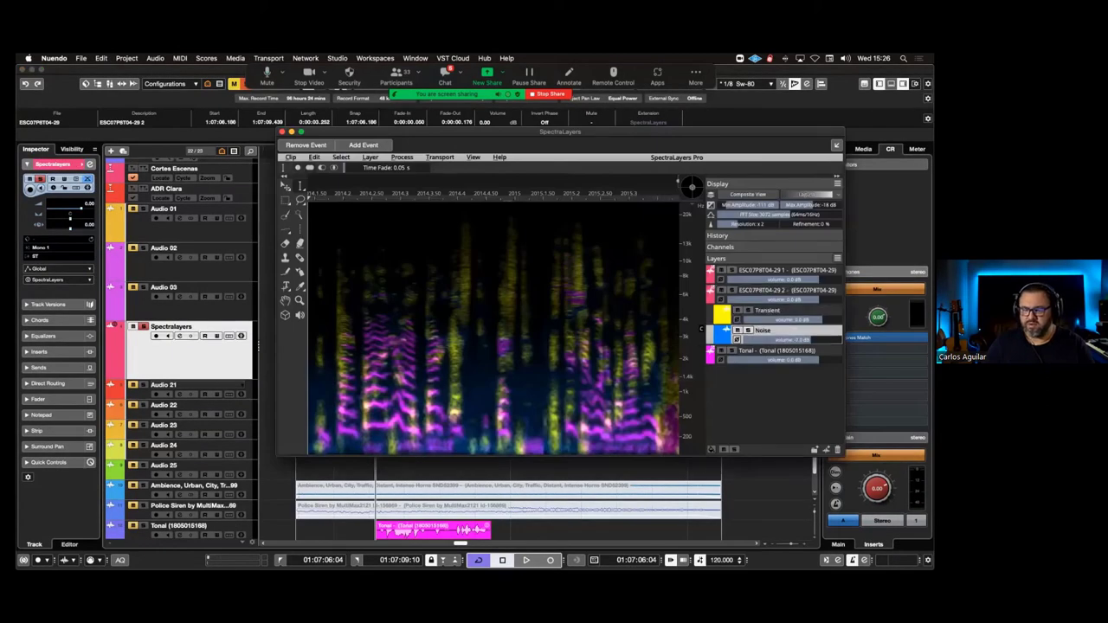
left_click(500, 514)
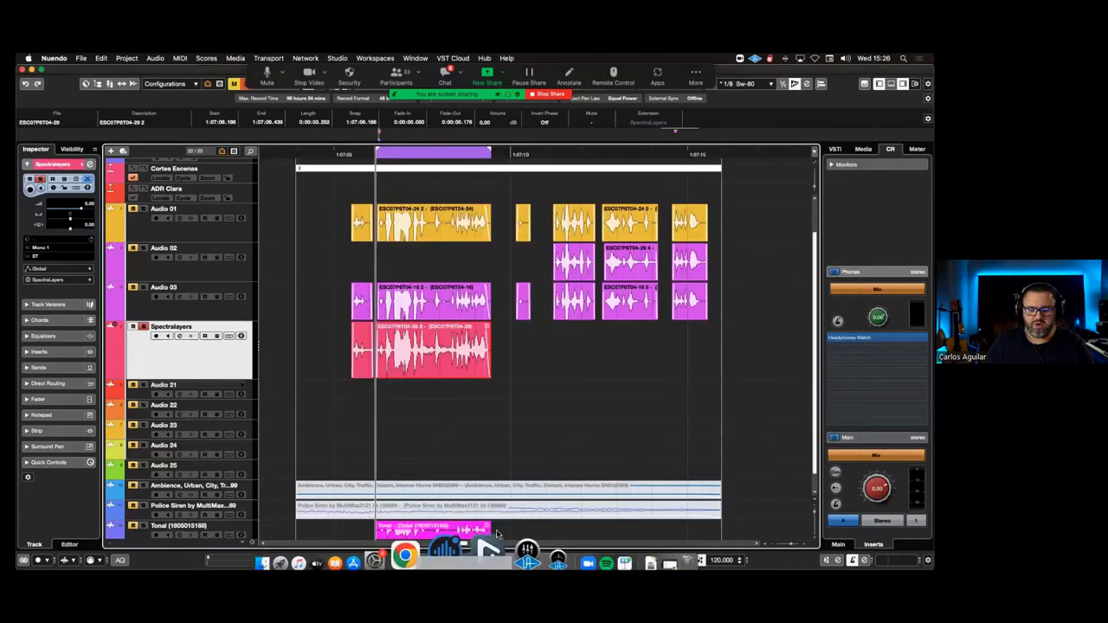
mouse_move(500, 520)
left_mouse_down()
mouse_move(509, 538)
mouse_move(490, 528)
left_mouse_up()
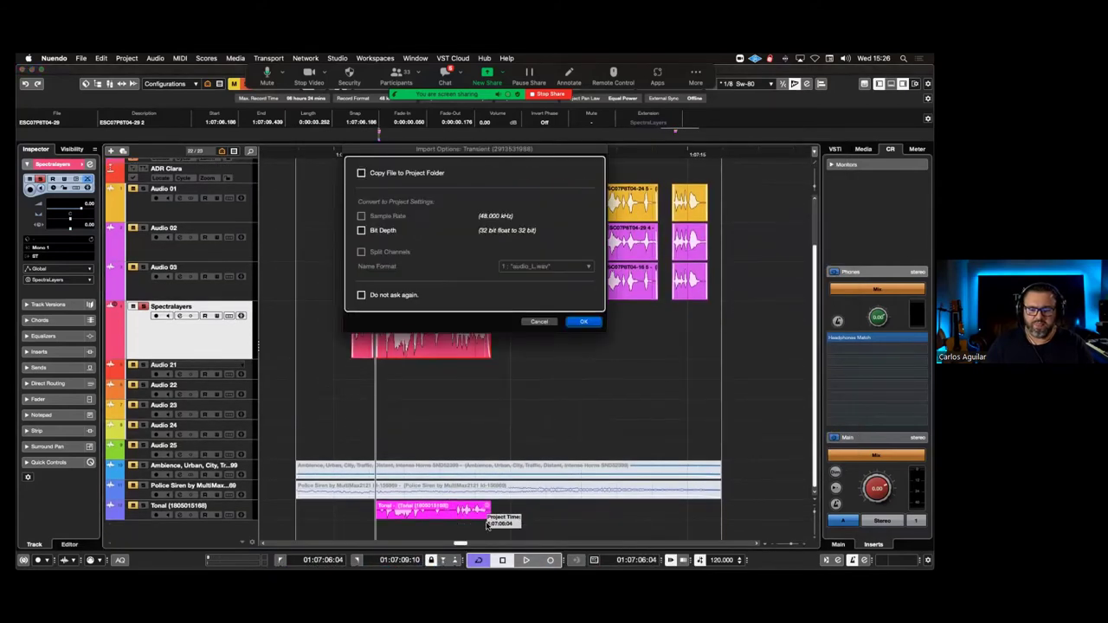
left_click(585, 321)
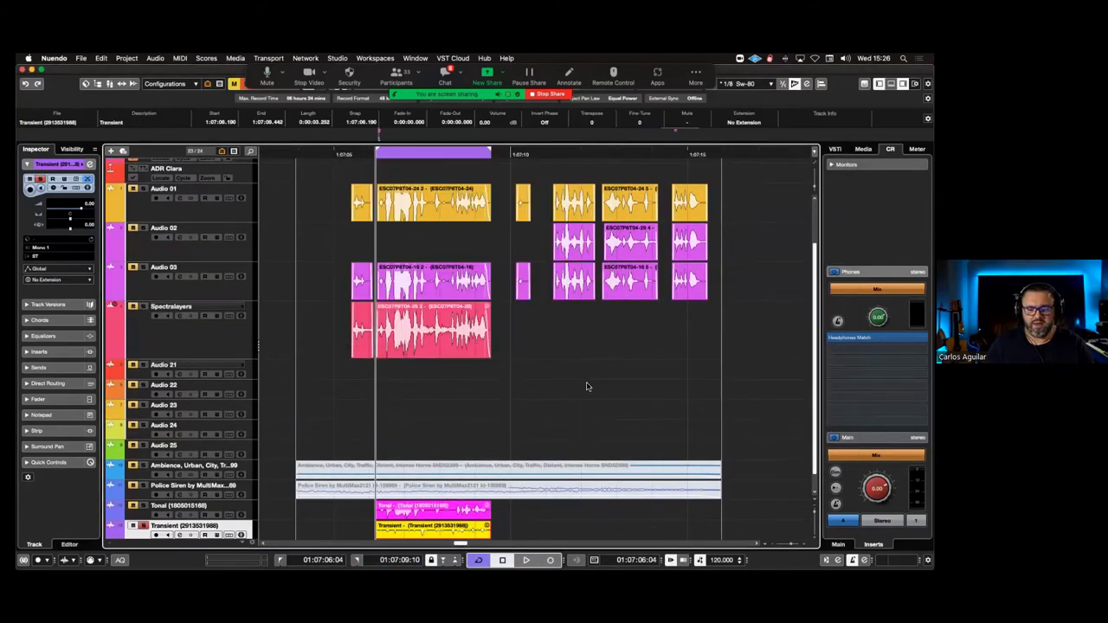
Reopen the second Spectralayers event and move its Noise layer to a new project track with the default import options
double_click(441, 334)
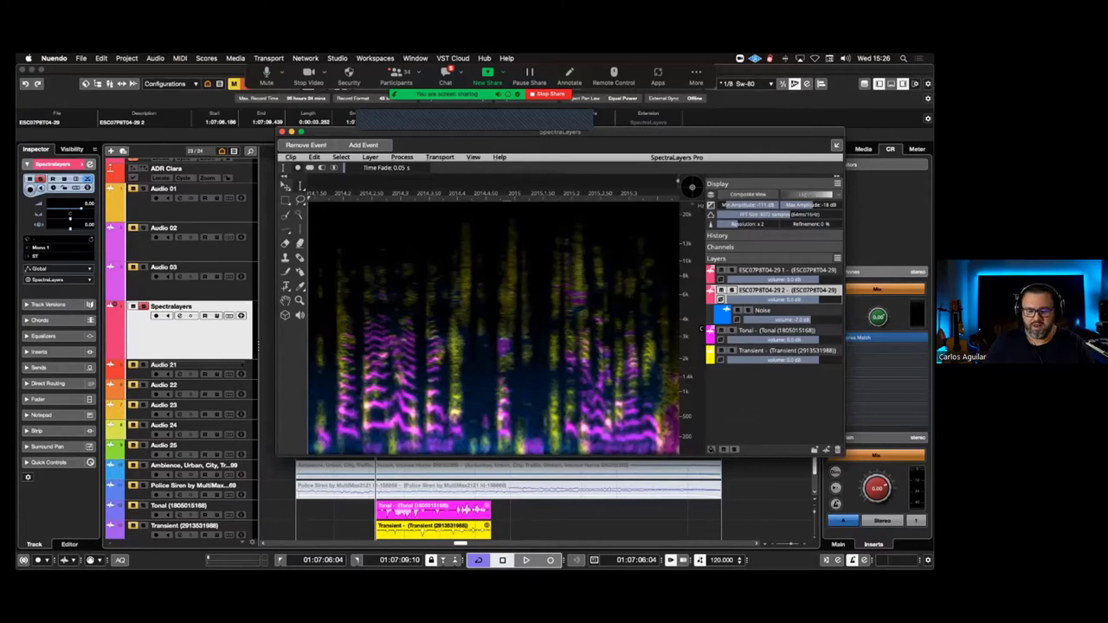
key("super+w")
scroll(433, 541, "down", 1)
left_click_drag(432, 539, 425, 526)
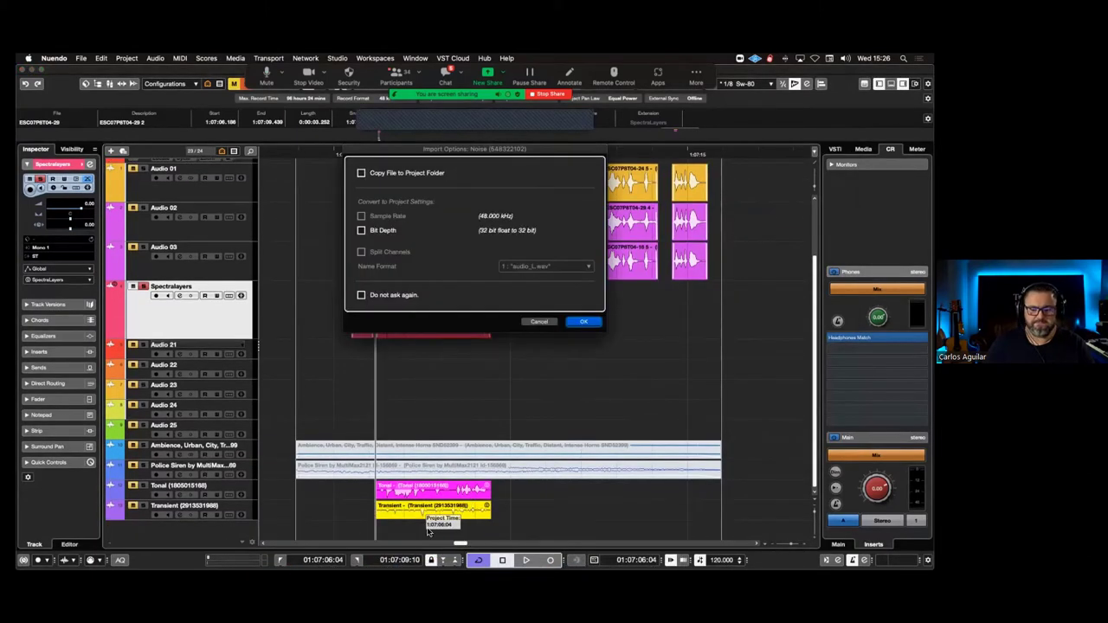
left_click(584, 321)
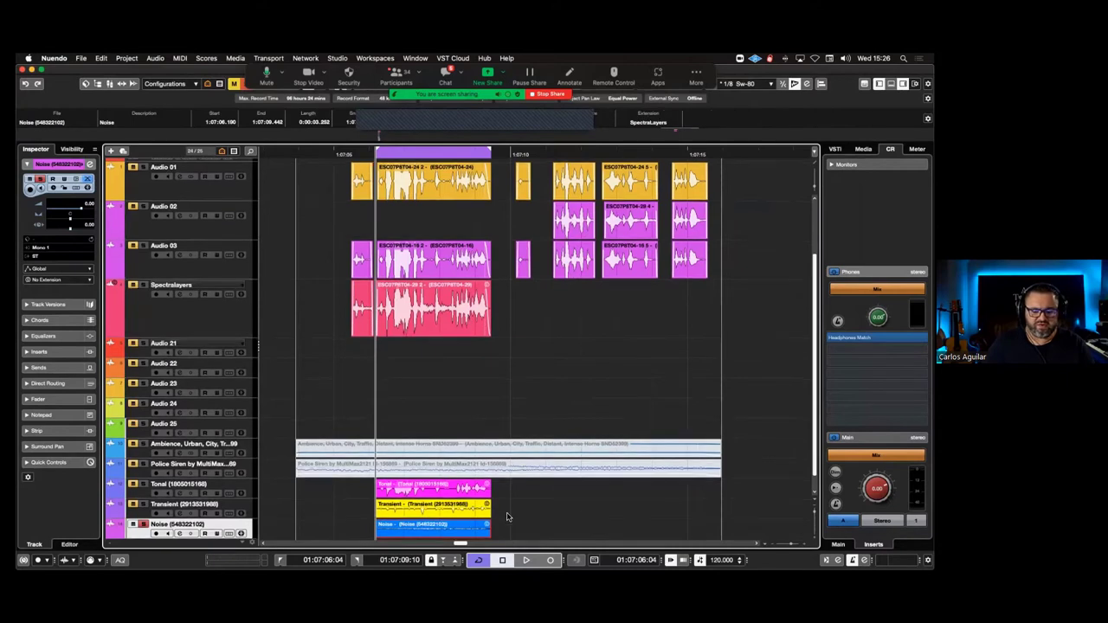
Play the extracted Tonal, Transient and Noise events together, lowering the Noise event's volume to about -8 dB
scroll(508, 515, "down", 1)
left_click_drag(504, 479, 415, 547)
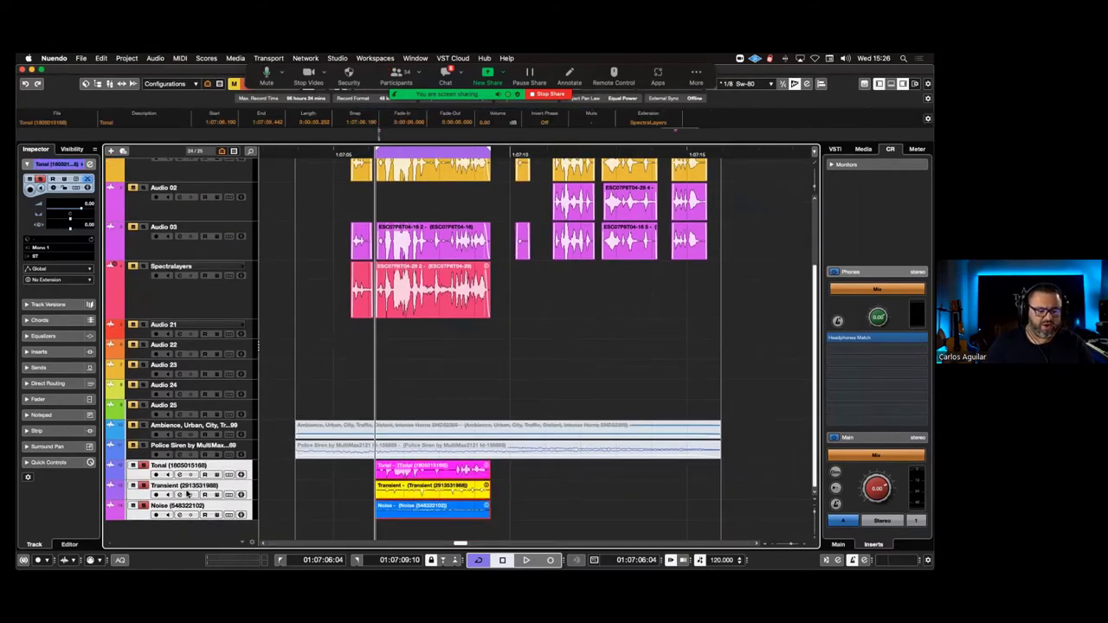
key("space")
key("space")
left_click_drag(516, 508, 431, 517)
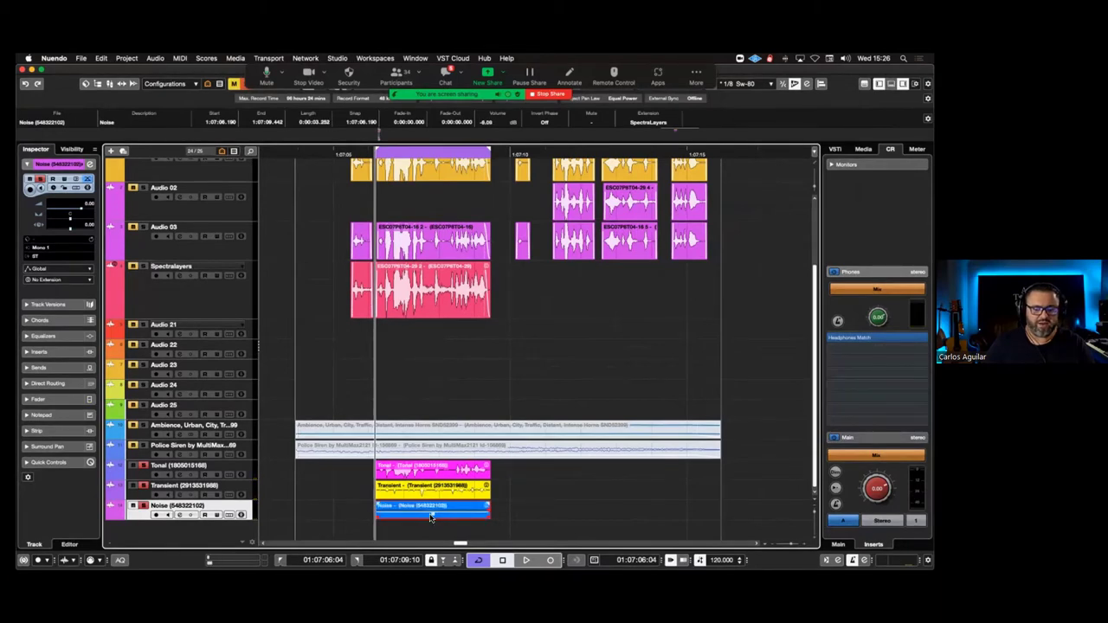
key("space")
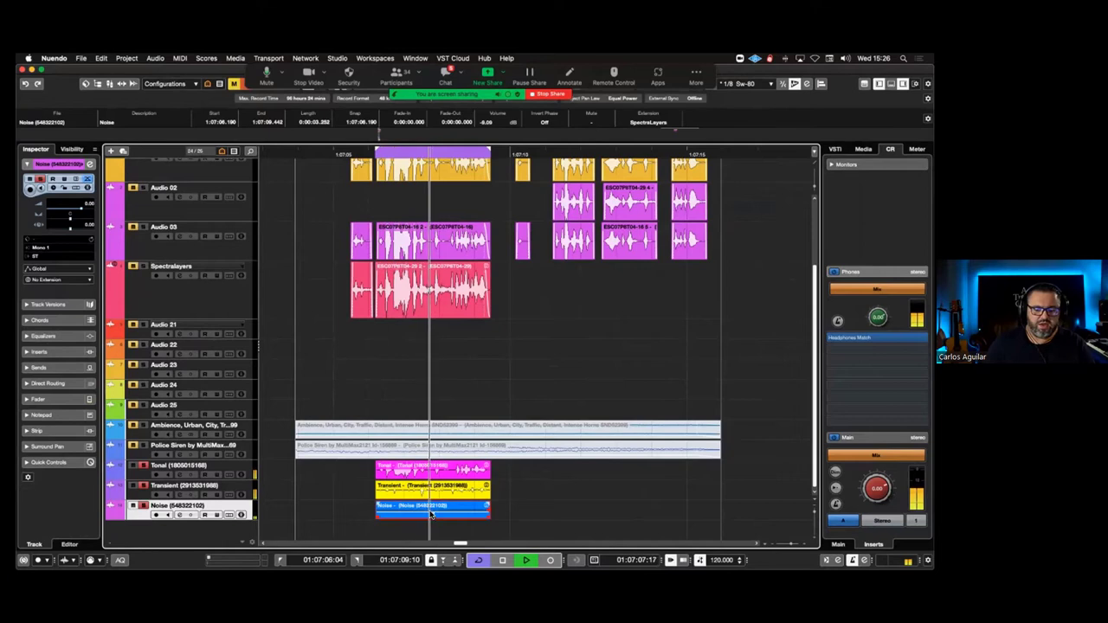
key("space")
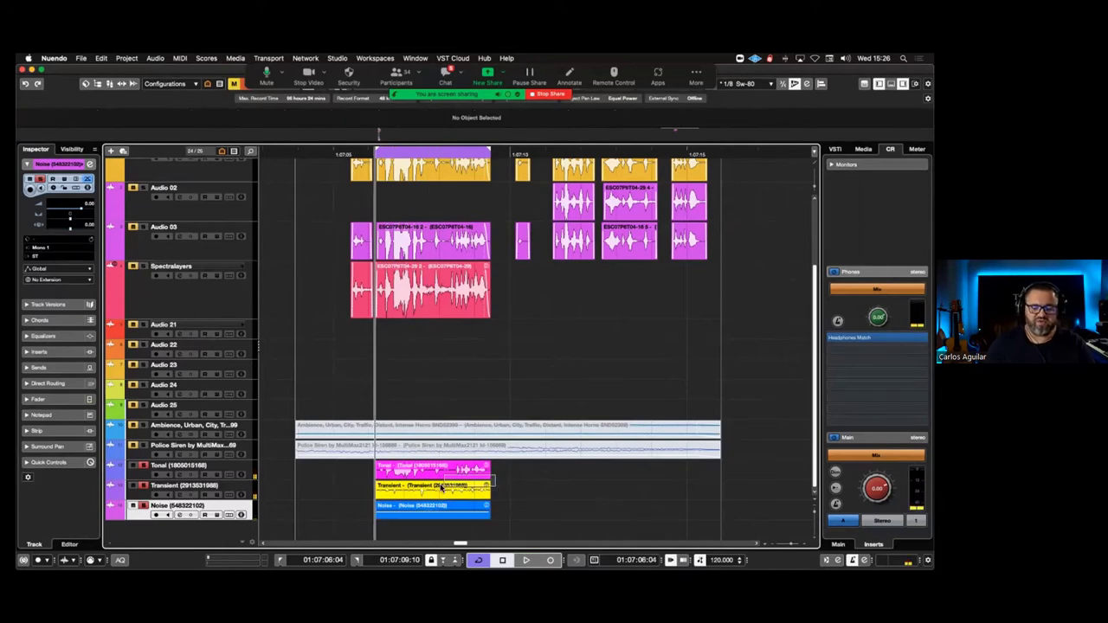
Select the extracted Tonal, Transient and Noise events and remove them together with their tracks
left_click(428, 465)
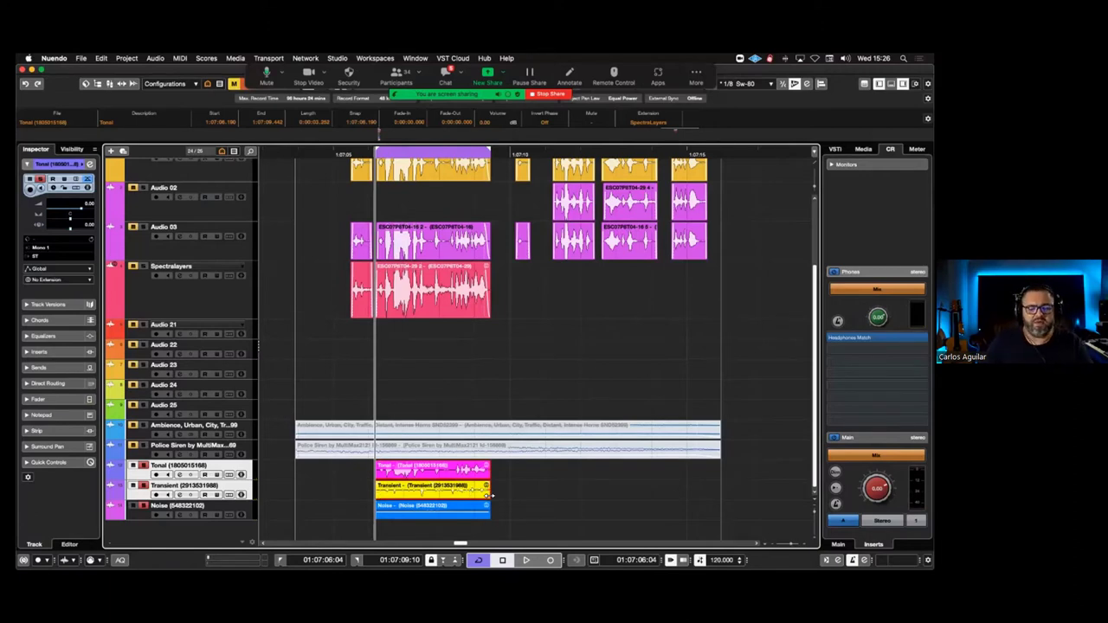
left_click_drag(509, 471, 374, 534)
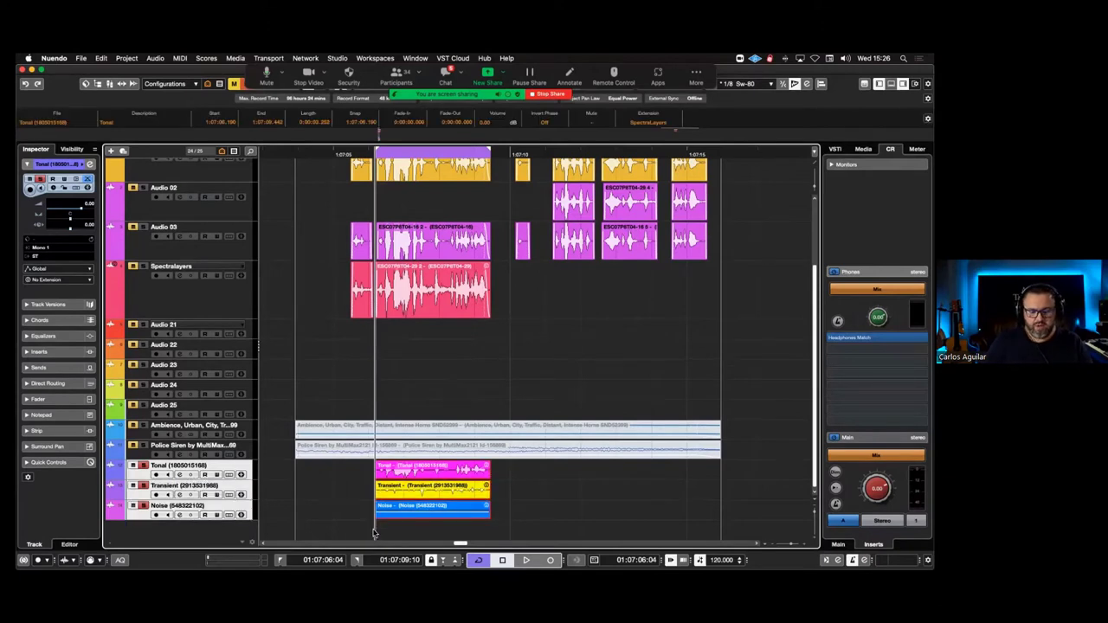
left_click(374, 533)
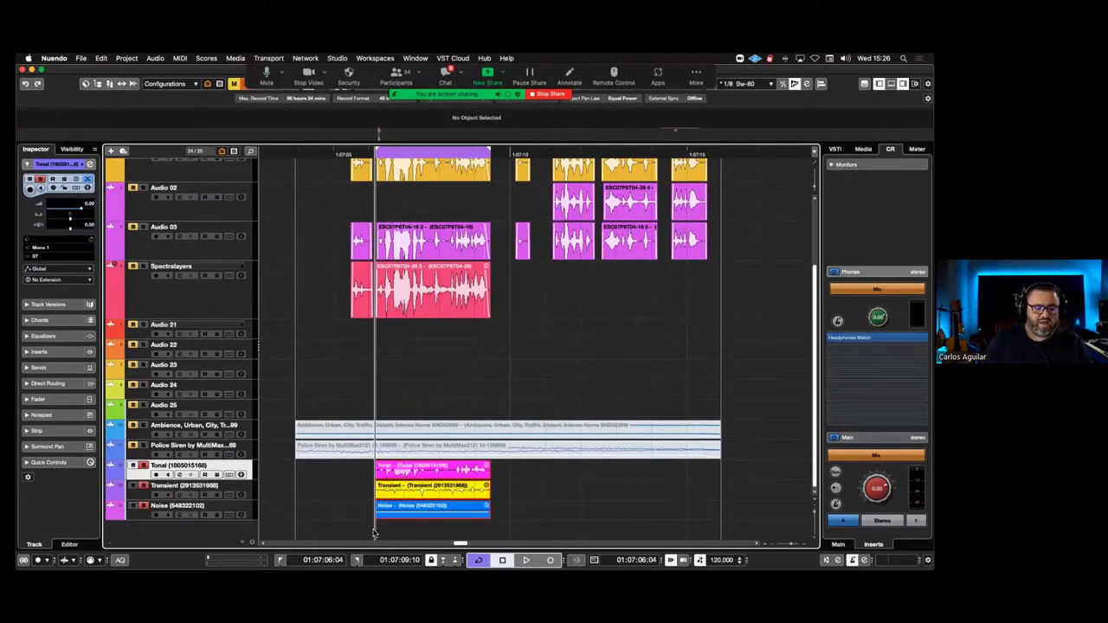
left_click_drag(508, 472, 425, 511)
key("Delete")
key("Return")
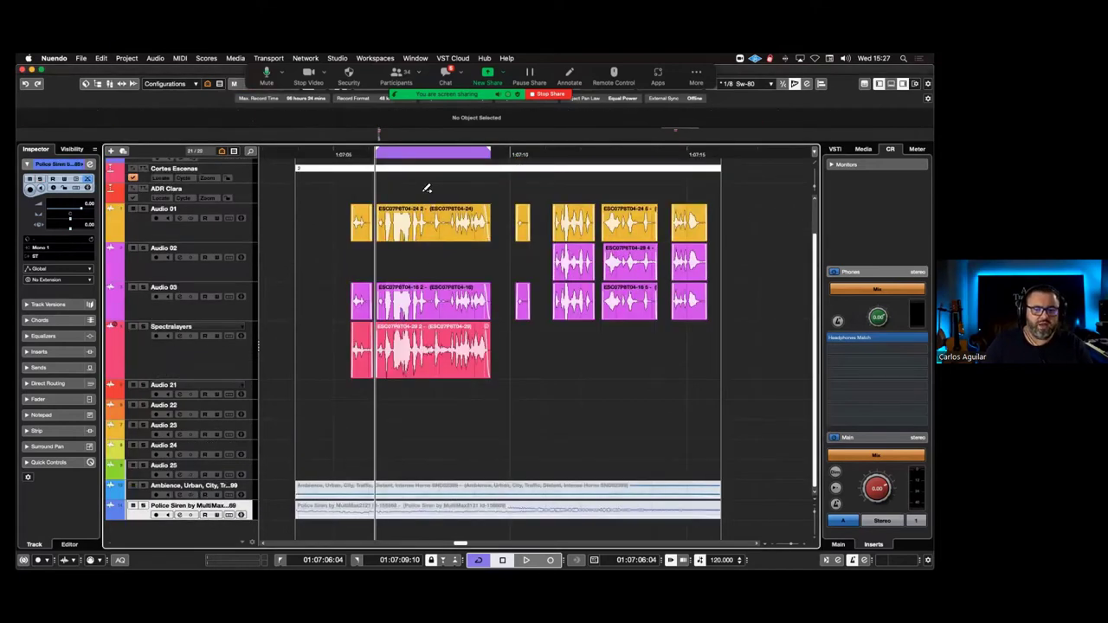
Jump from scene 2 to the start of scene 1 and select all of that scene's events on Audio 01
scroll(425, 186, "down", 3)
left_click(442, 170)
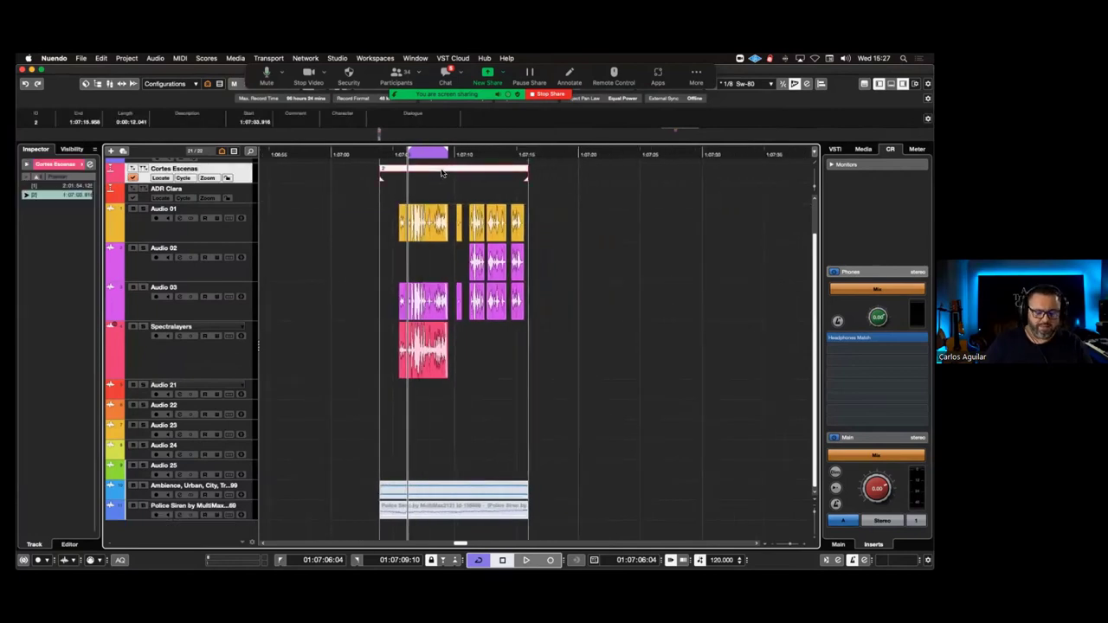
key("KP_2")
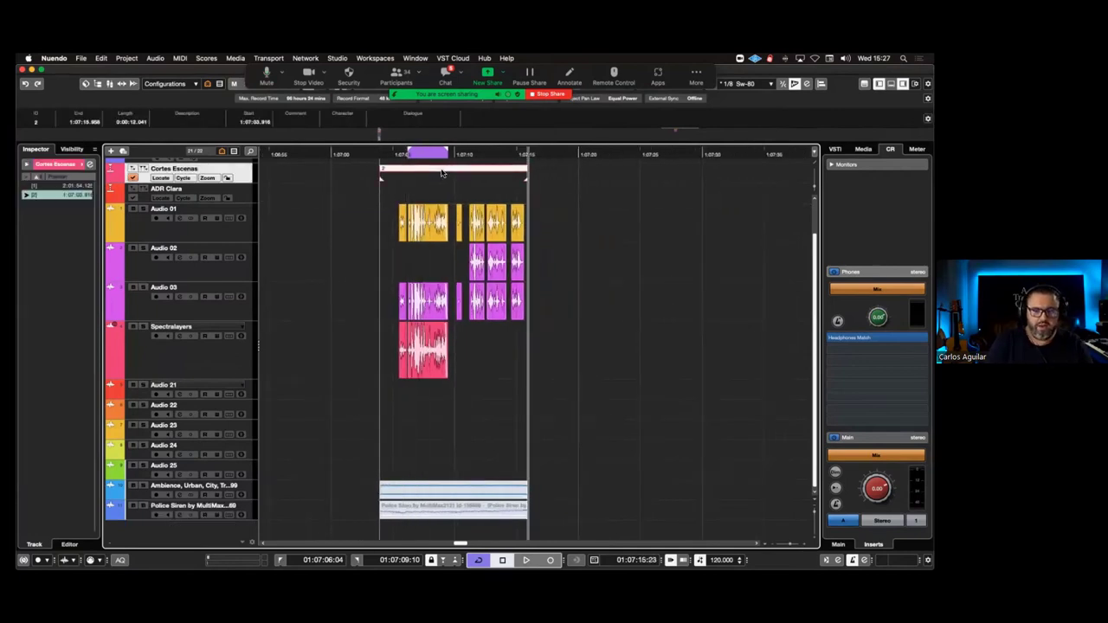
key("shift+KP_1")
left_click(384, 325)
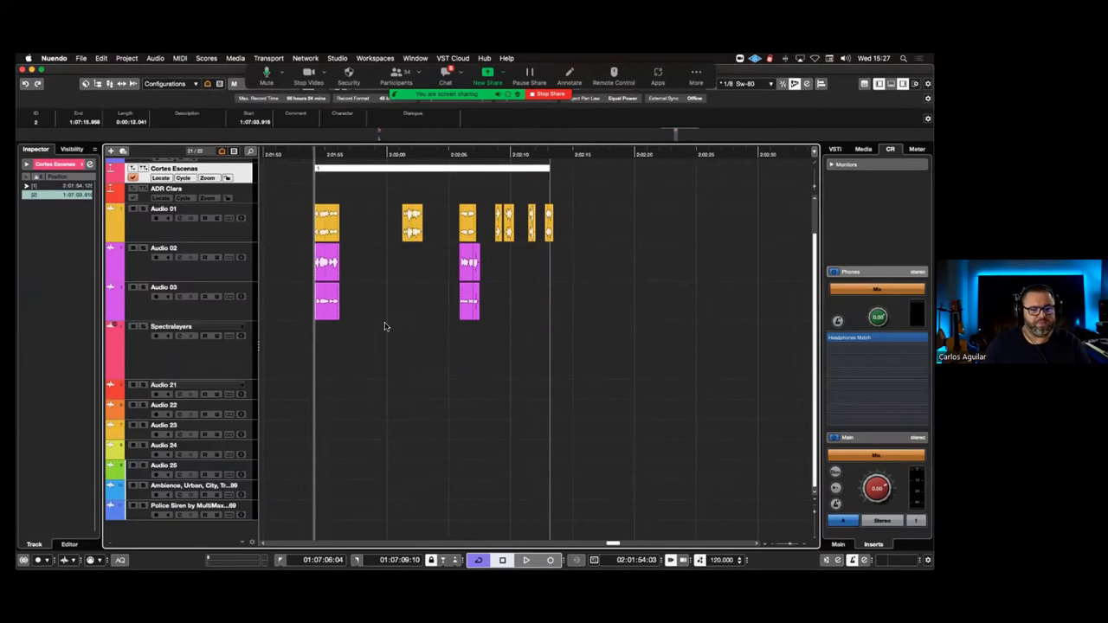
scroll(385, 326, "left", 2)
scroll(386, 327, "up", 2)
scroll(381, 323, "left", 2)
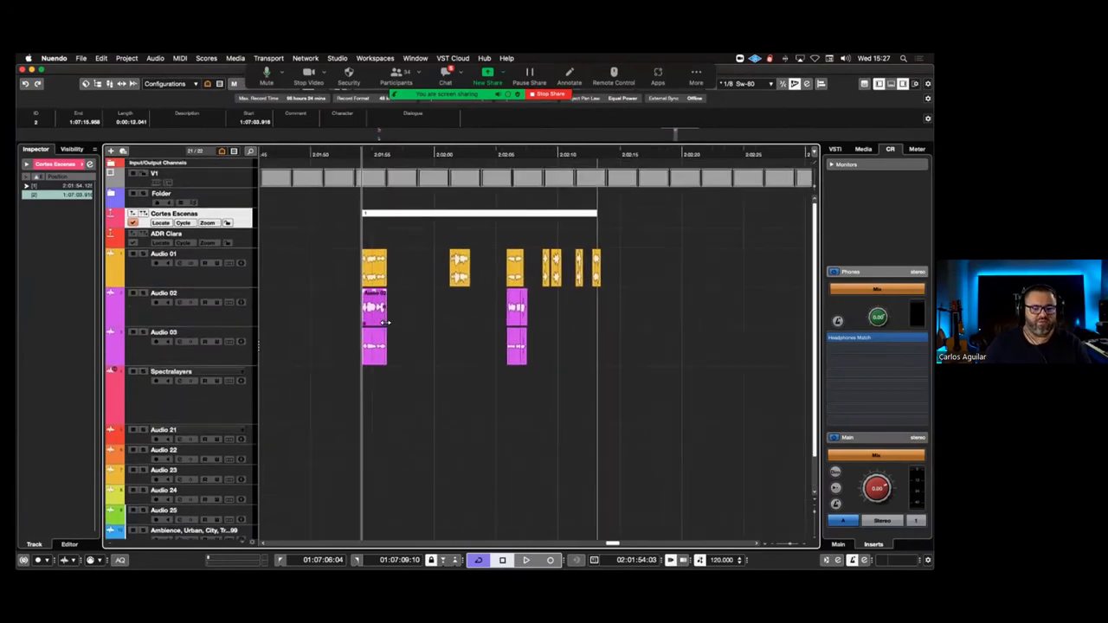
left_click_drag(329, 248, 651, 276)
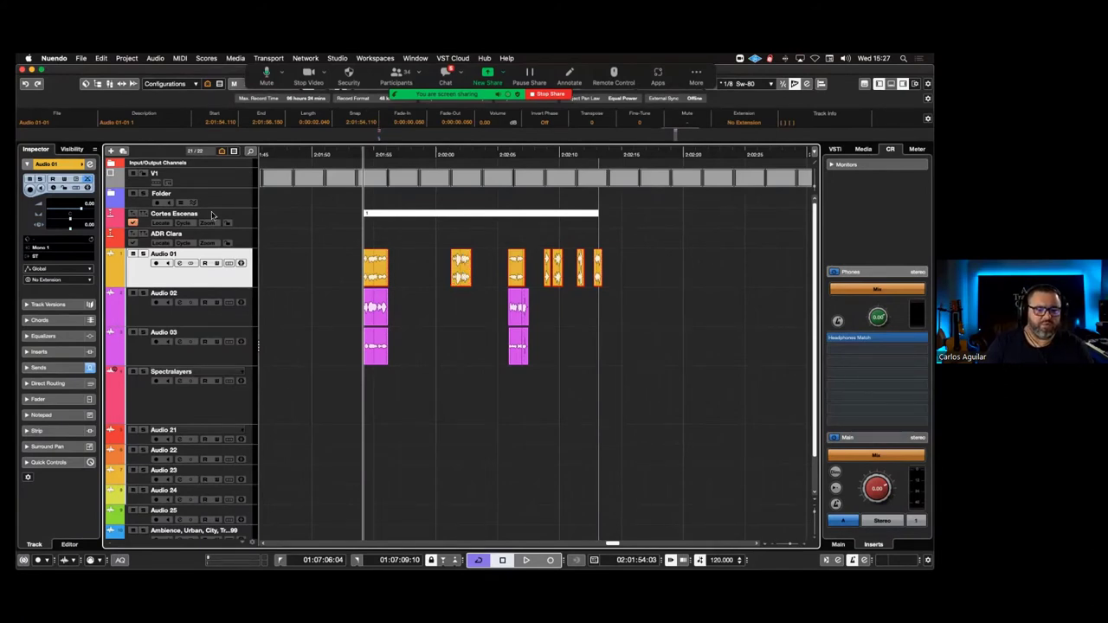
Place the project cursor at 2:01:47:13 before scene 1 and add a marker there on the Cortes Escenas track
left_click(281, 154)
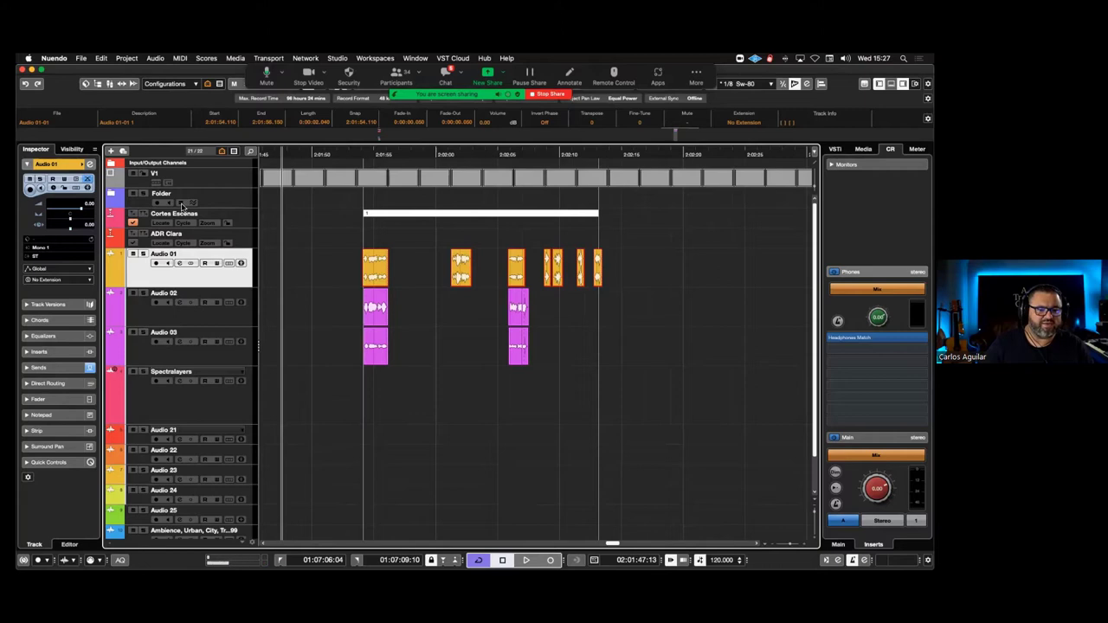
left_click(132, 219)
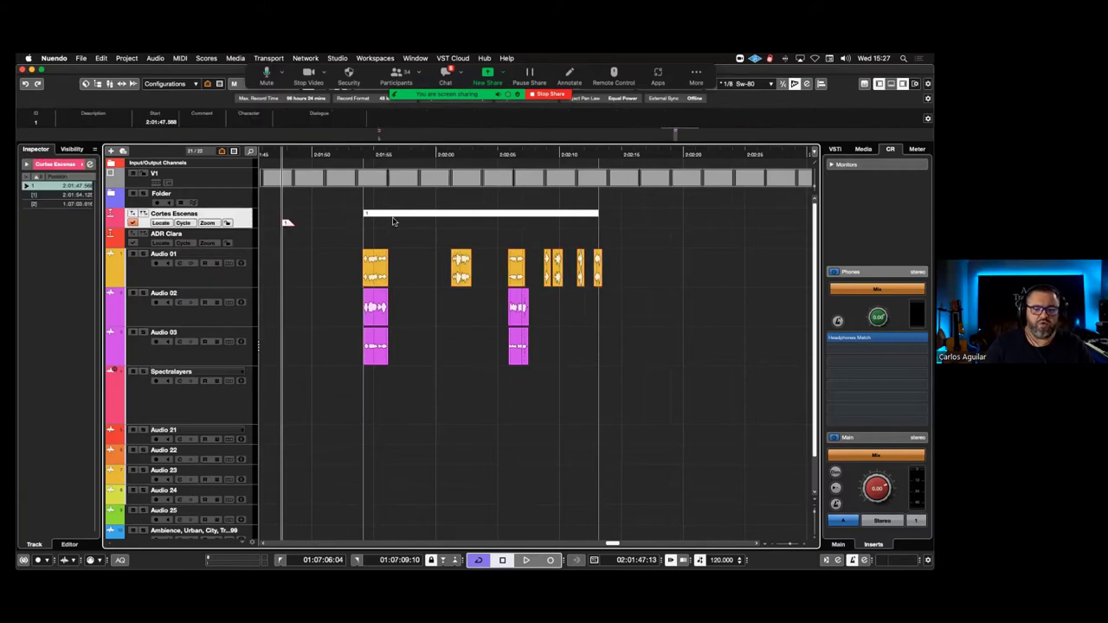
Select all of scene 1's events on Audio 01 and open Create Markers from Selected Events for them
left_click(476, 213)
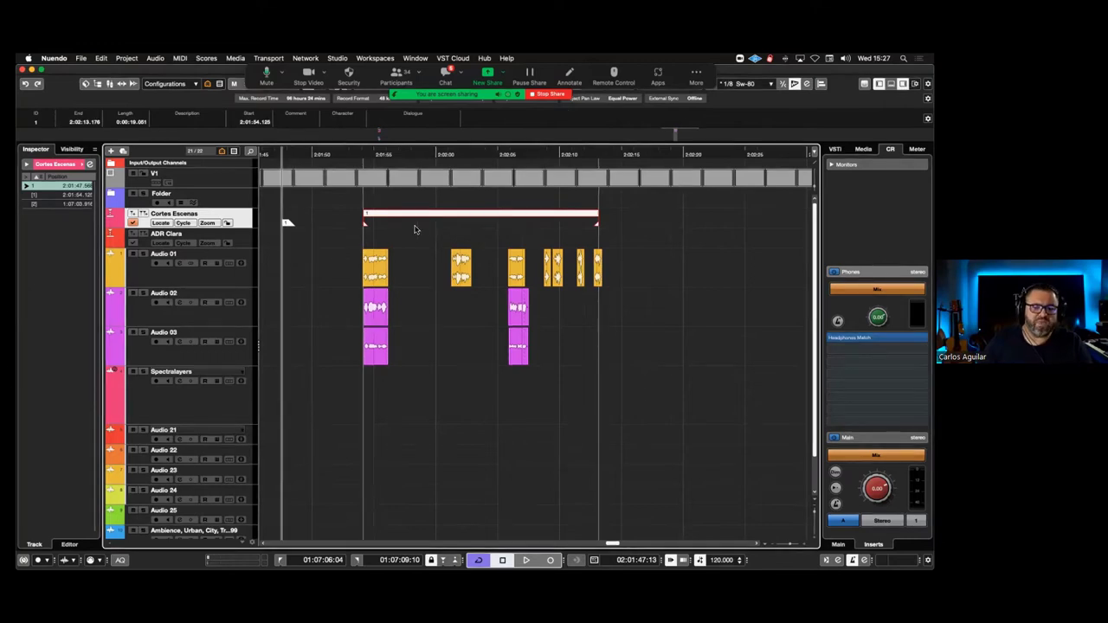
left_click_drag(343, 249, 648, 275)
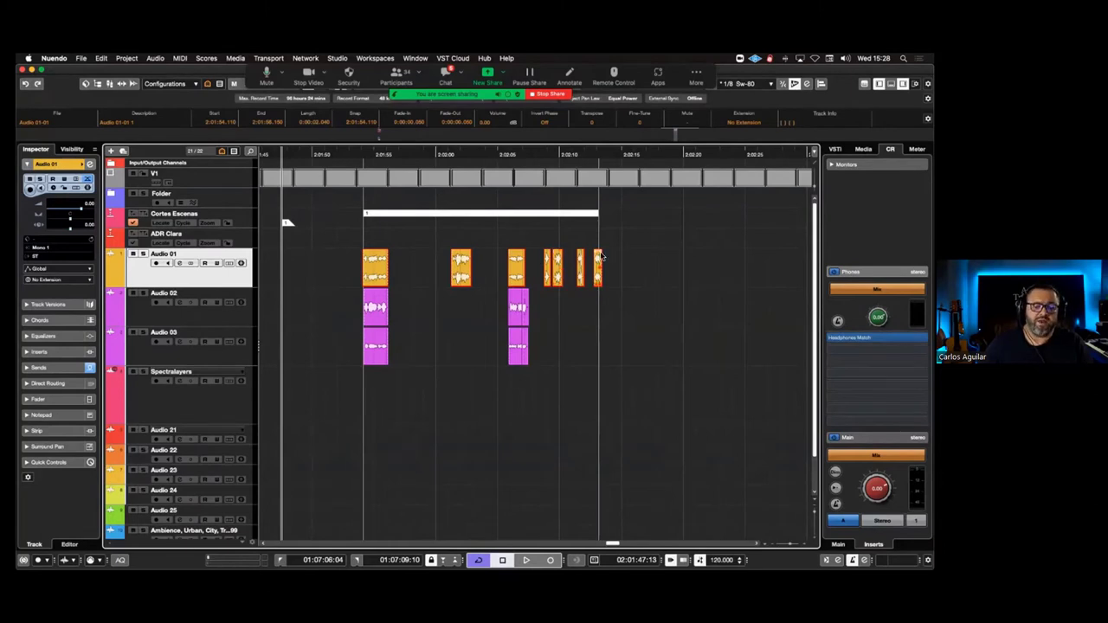
left_click_drag(622, 248, 369, 271)
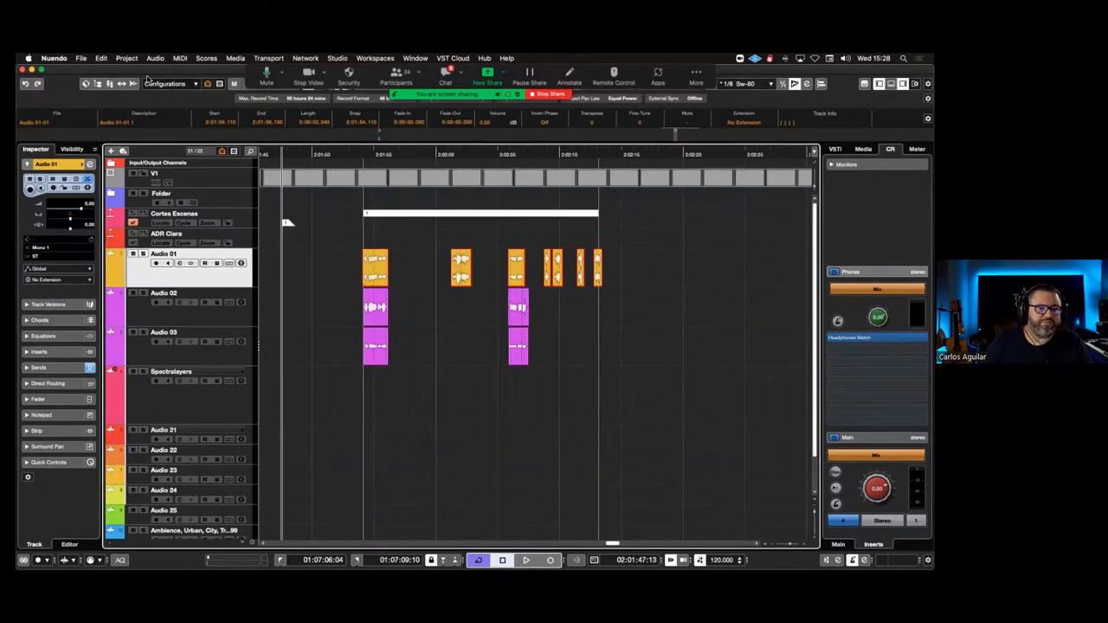
left_click(127, 59)
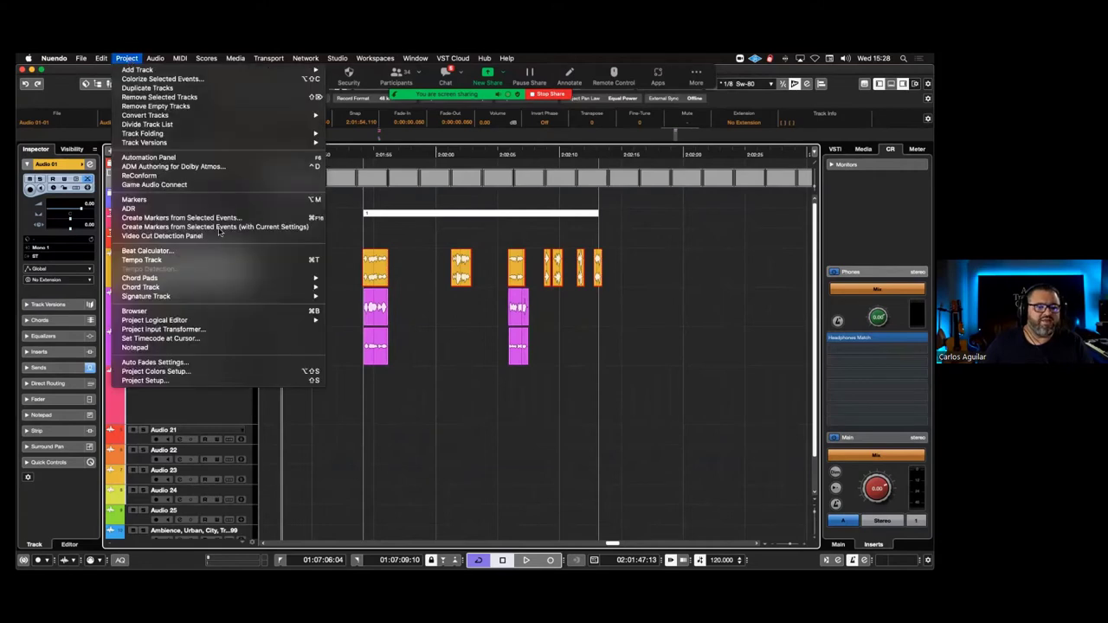
left_click(309, 219)
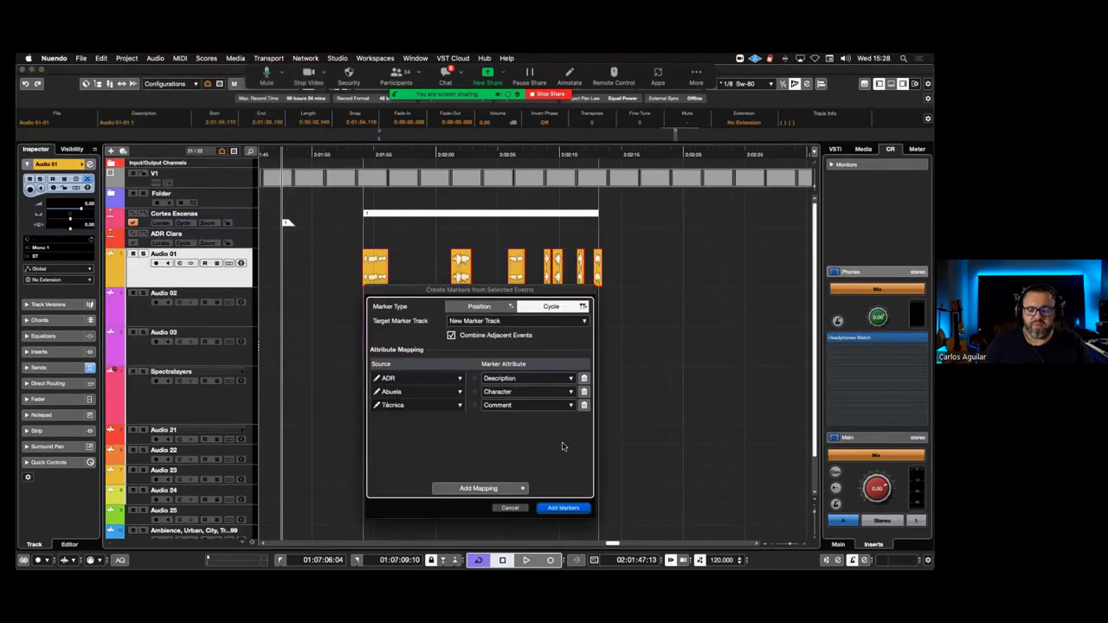
Remove the three existing attribute mappings and keep New Marker Track as the target for the cycle markers
left_click(584, 379)
left_click(584, 379)
left_click(584, 379)
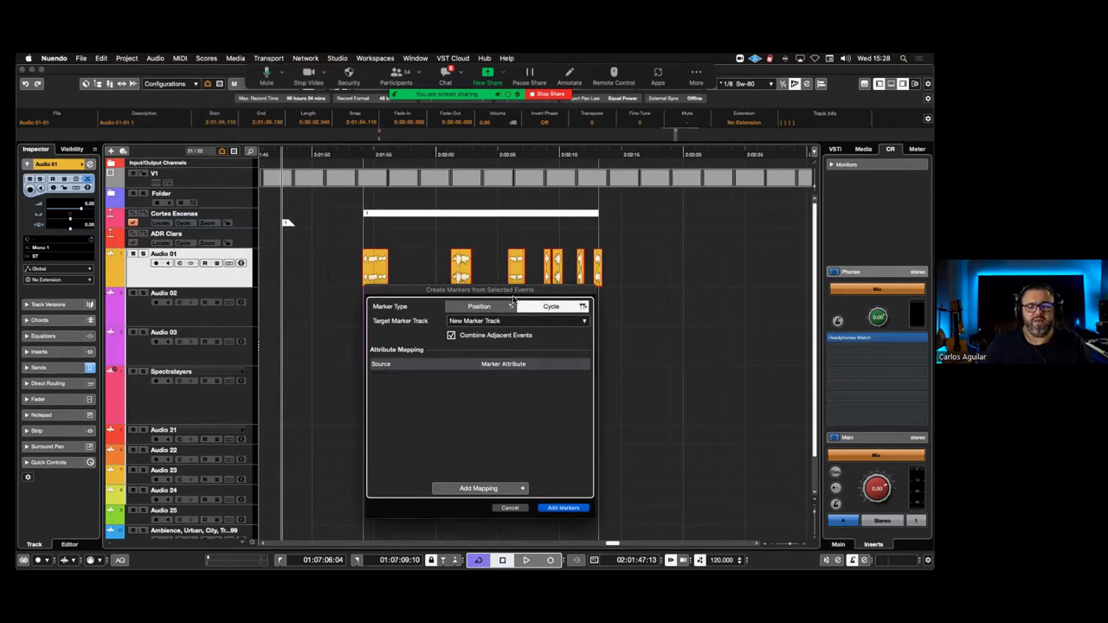
mouse_move(510, 292)
left_mouse_down()
mouse_move(631, 302)
mouse_move(518, 280)
left_mouse_up()
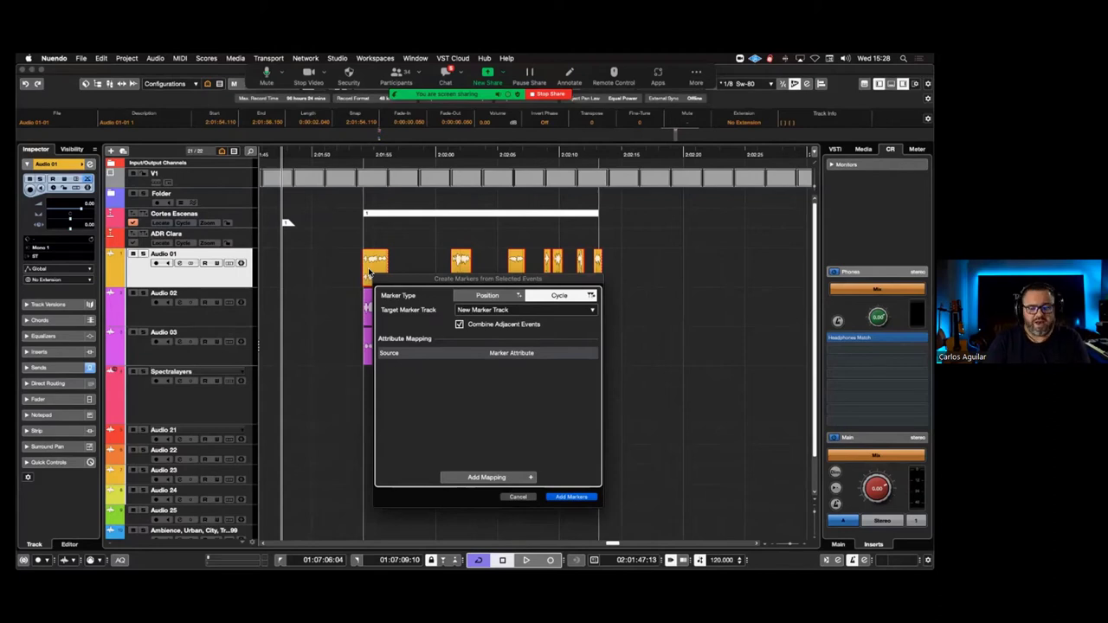
left_click(476, 311)
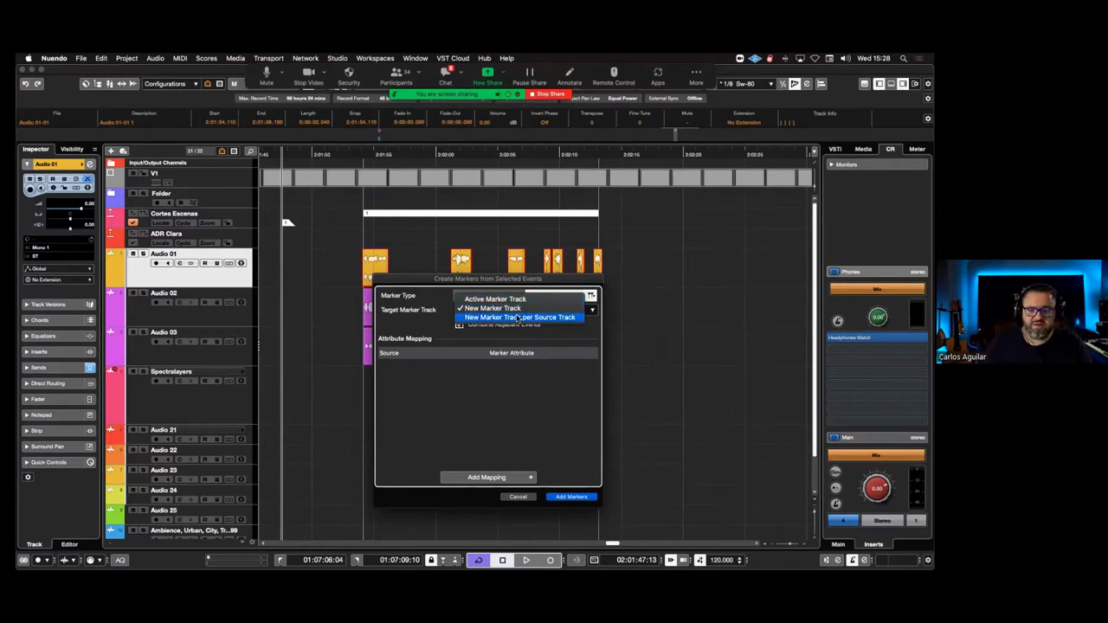
left_click(395, 422)
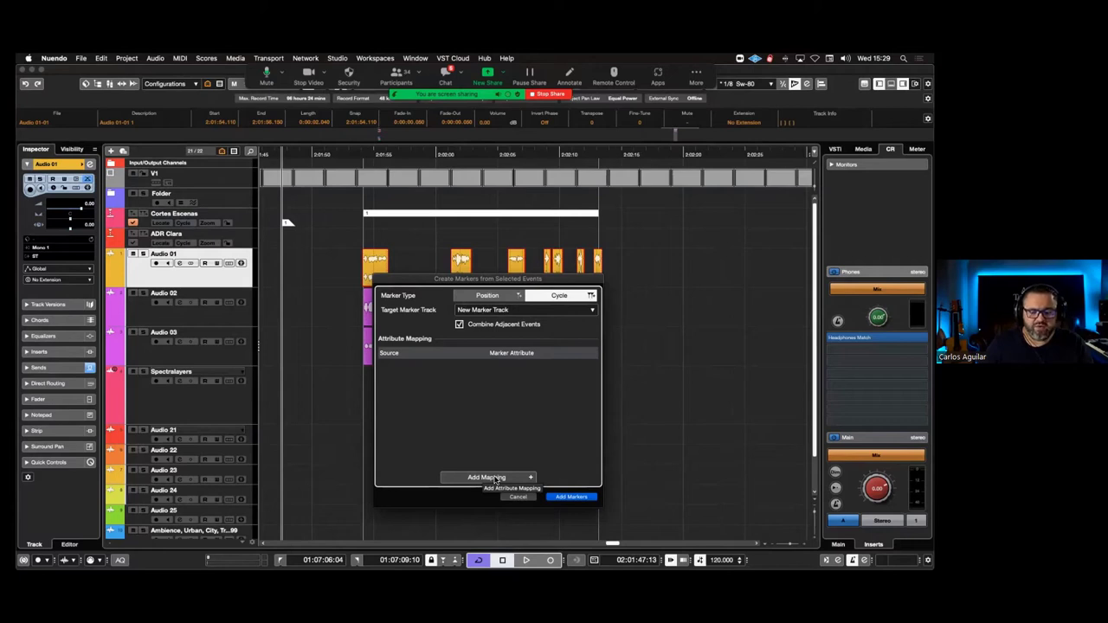
Add an attribute mapping that writes the free text ADR to the marker's Description
left_click(495, 478)
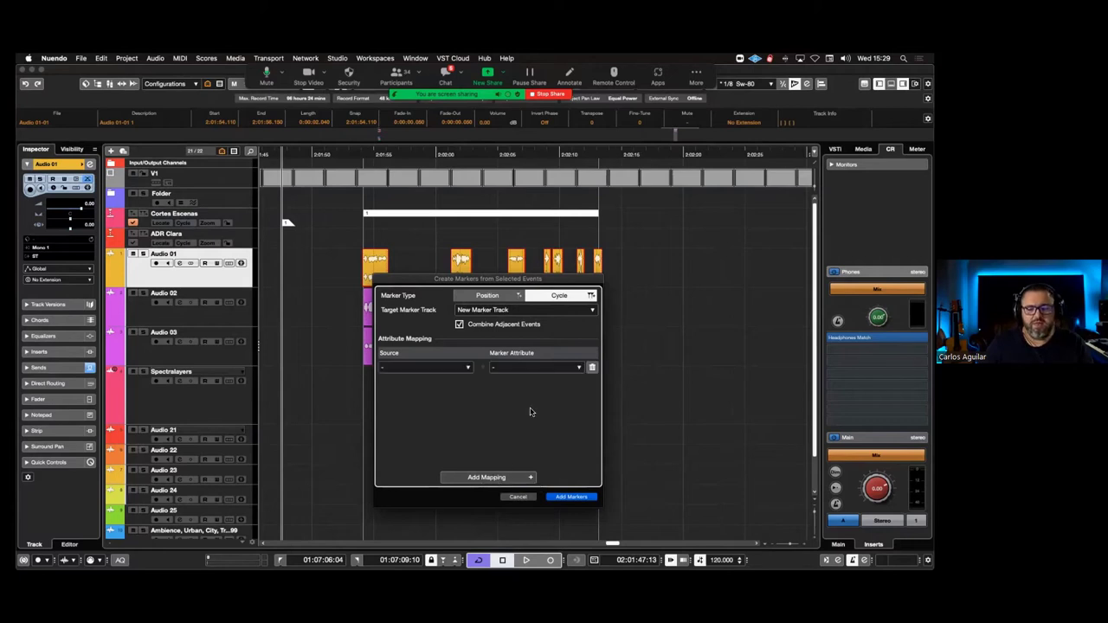
left_click(454, 369)
left_click(404, 374)
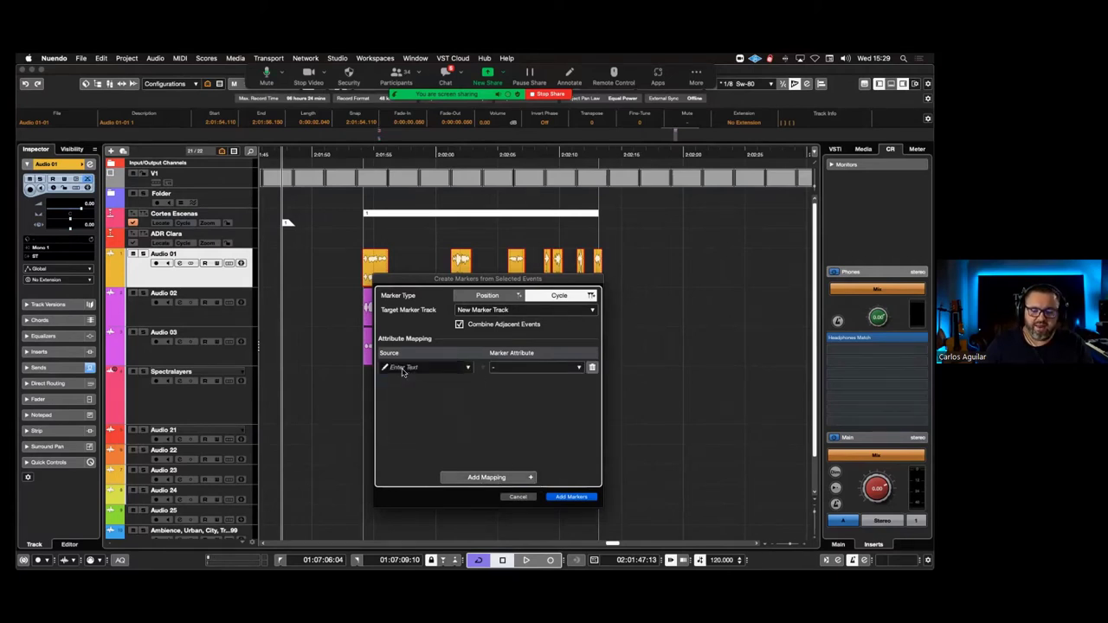
left_click(404, 369)
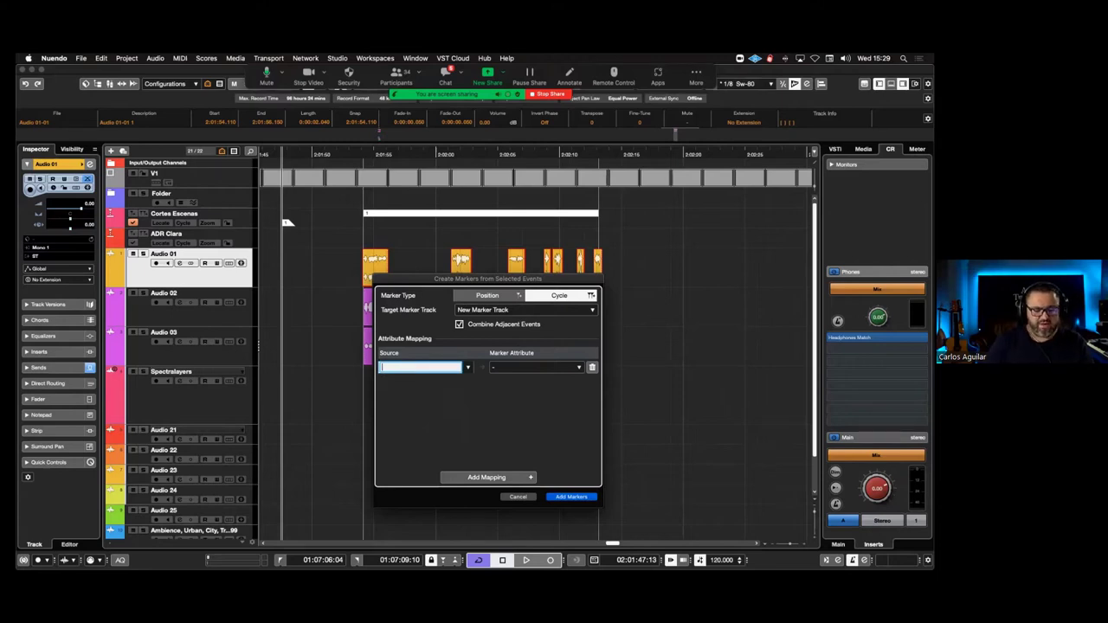
type("ADR")
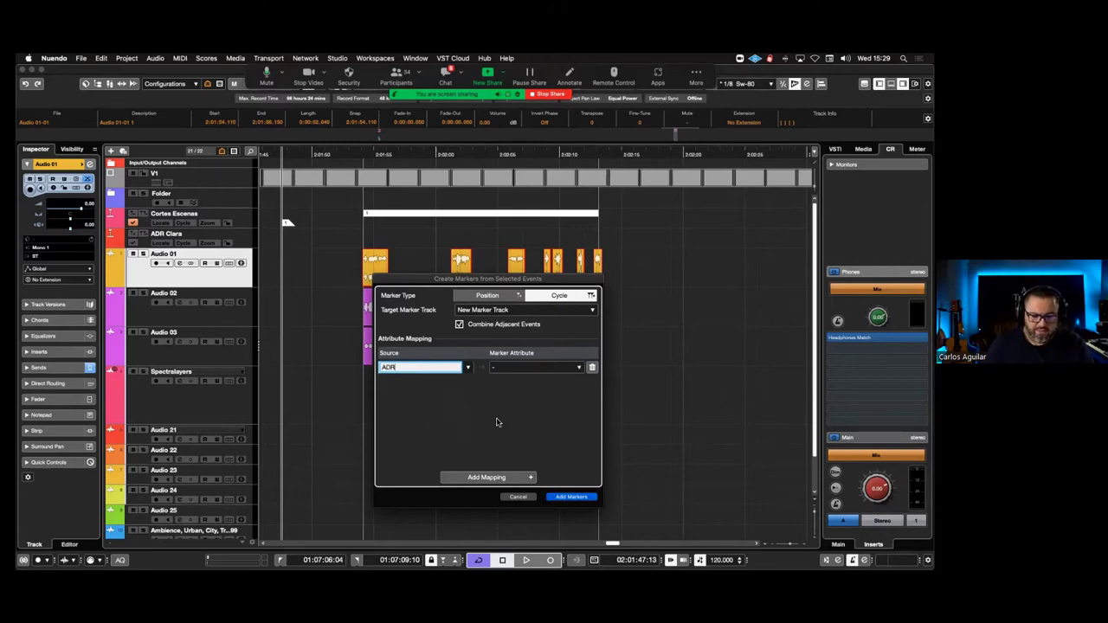
key("Return")
left_click(539, 371)
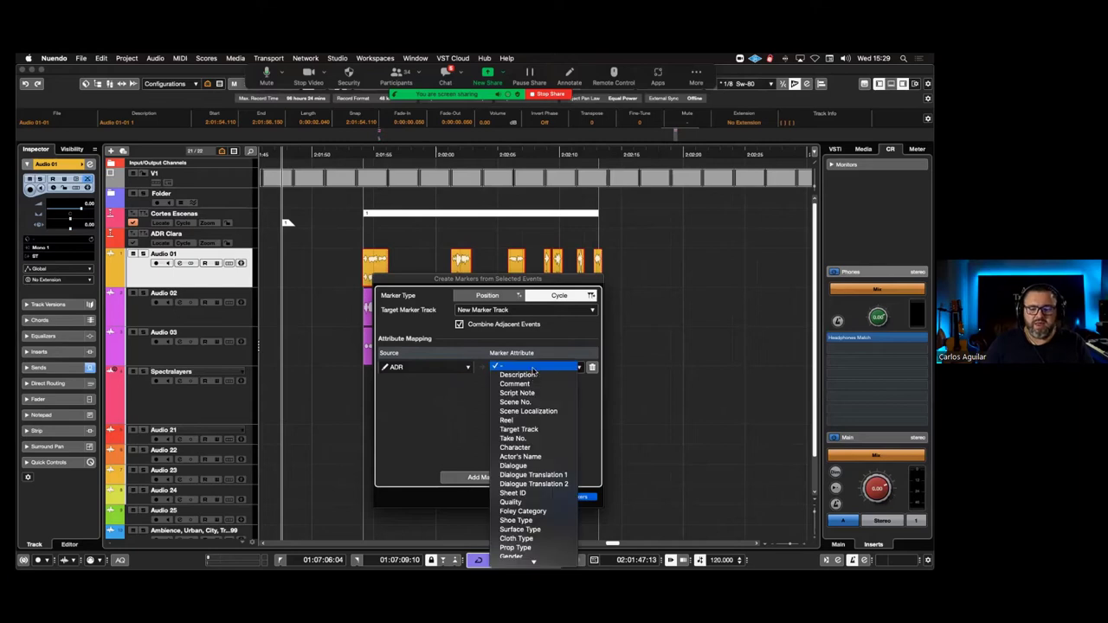
left_click(530, 375)
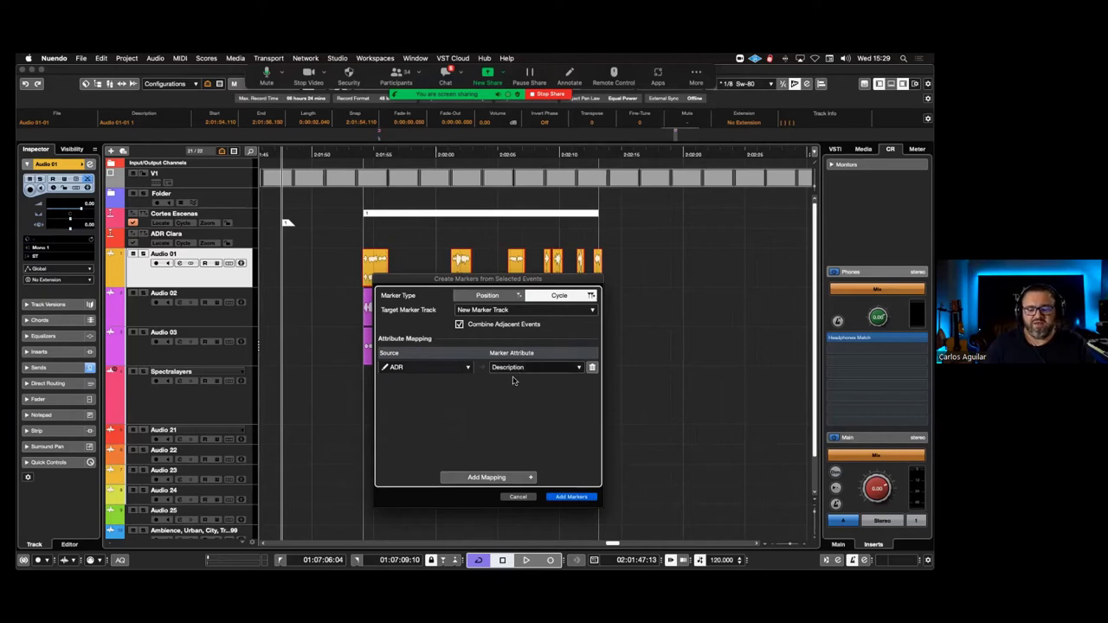
Add a second mapping that writes the character's name as free text to the Character attribute
left_click(508, 476)
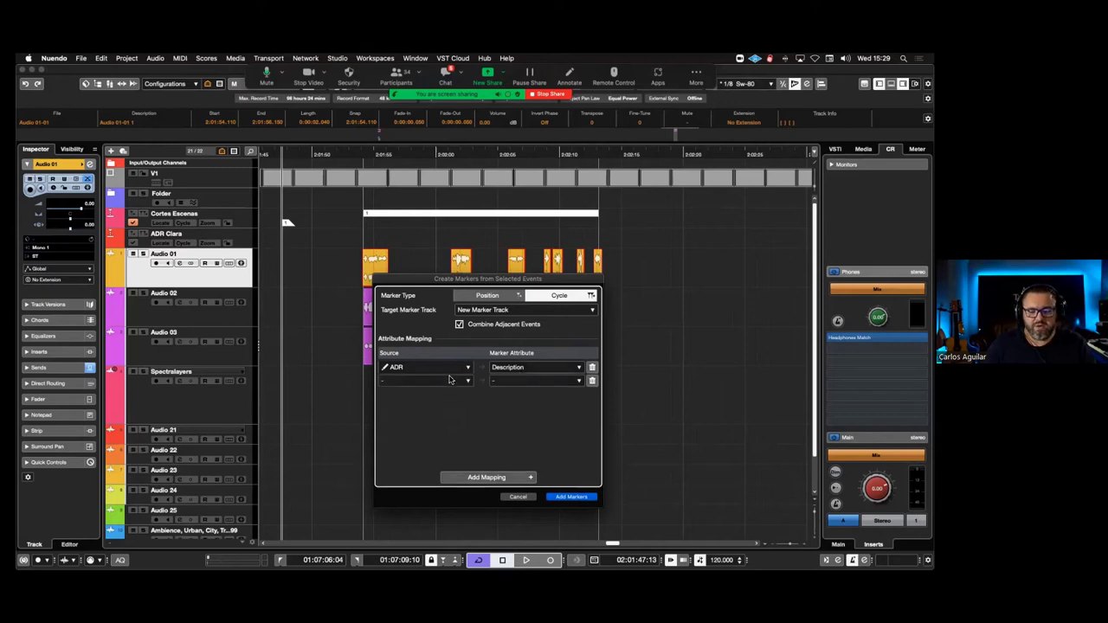
left_click(447, 380)
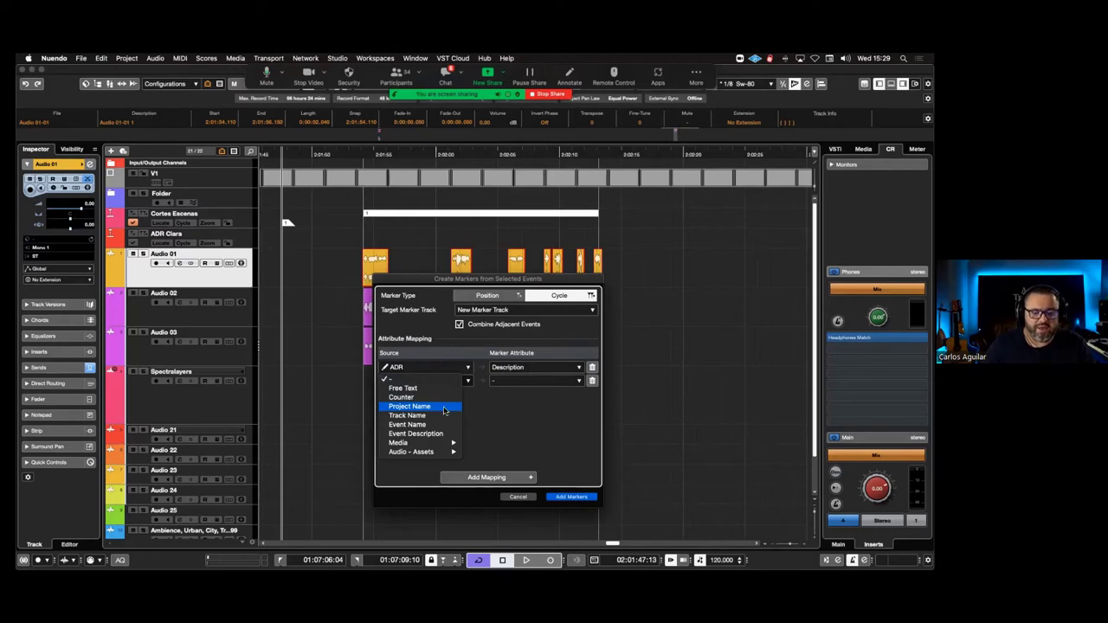
left_click(409, 386)
left_click(409, 381)
type("Clara")
key("Return")
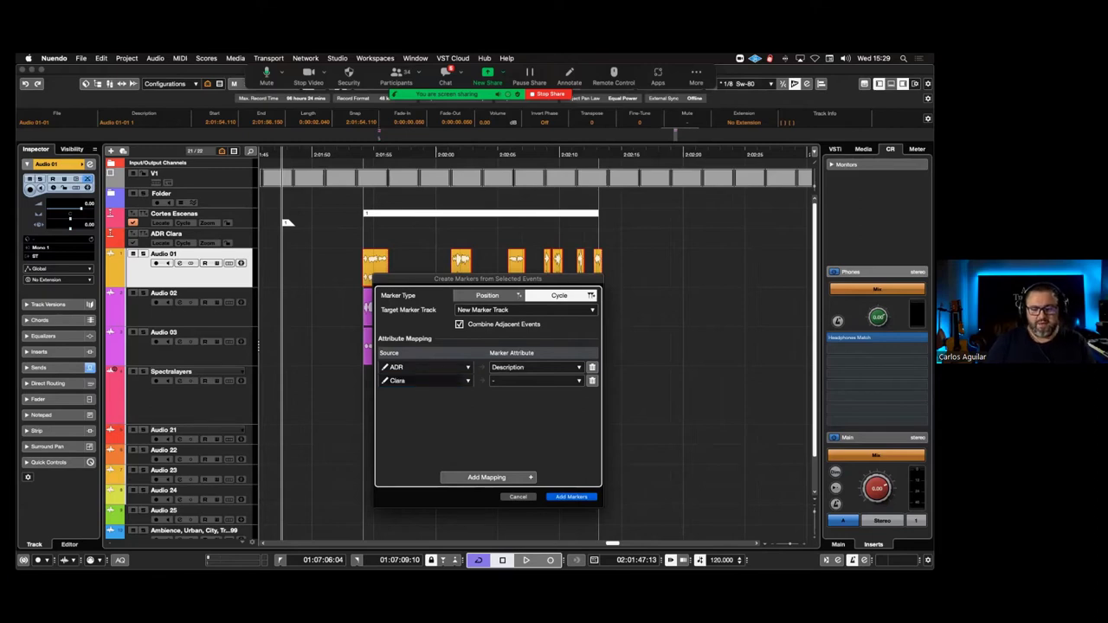
left_click(510, 381)
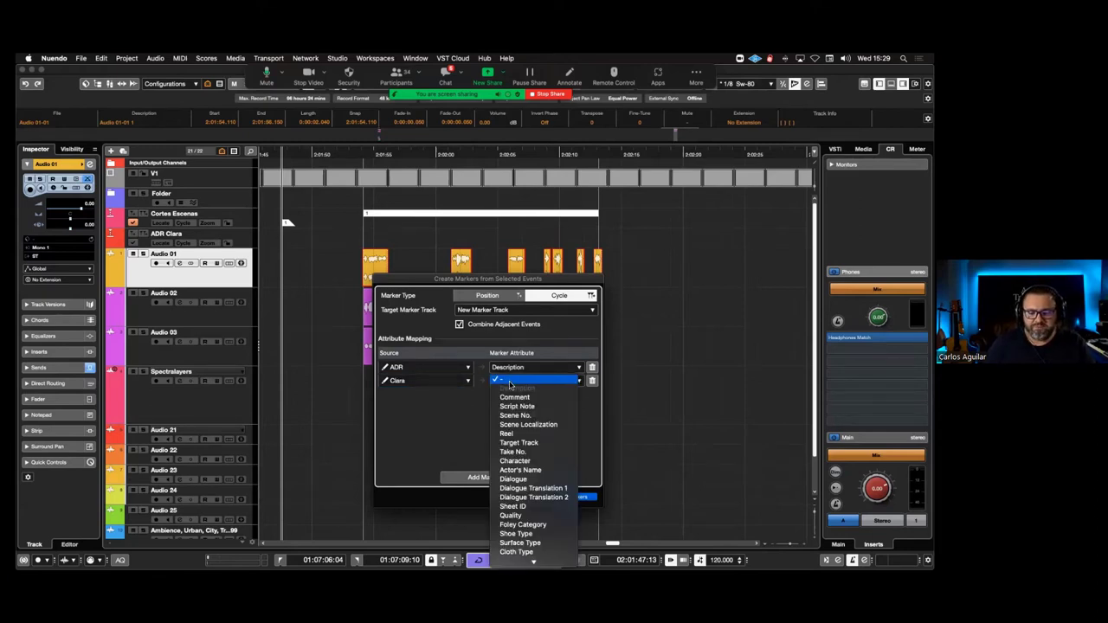
left_click(515, 461)
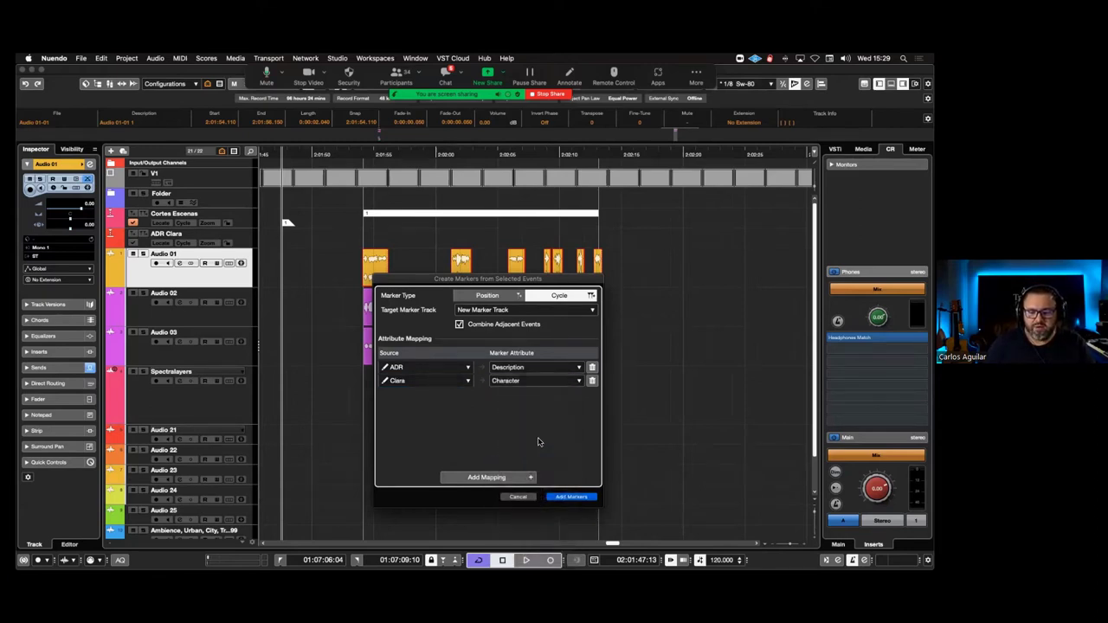
Add a third mapping that writes the actor's name as free text to the Actor's Name attribute
left_click(487, 478)
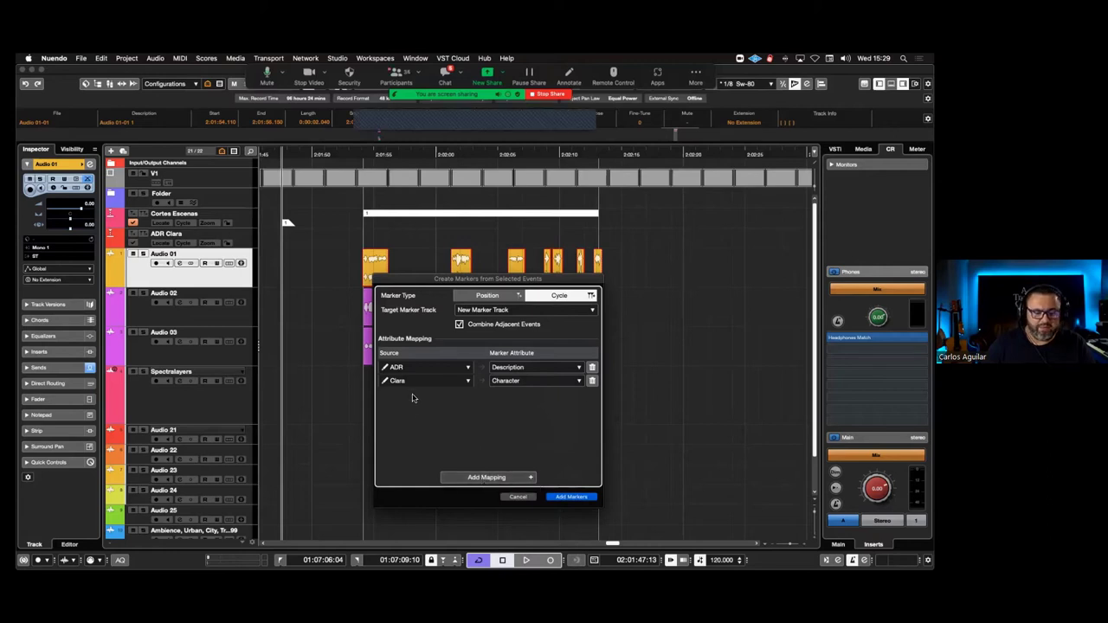
left_click(414, 397)
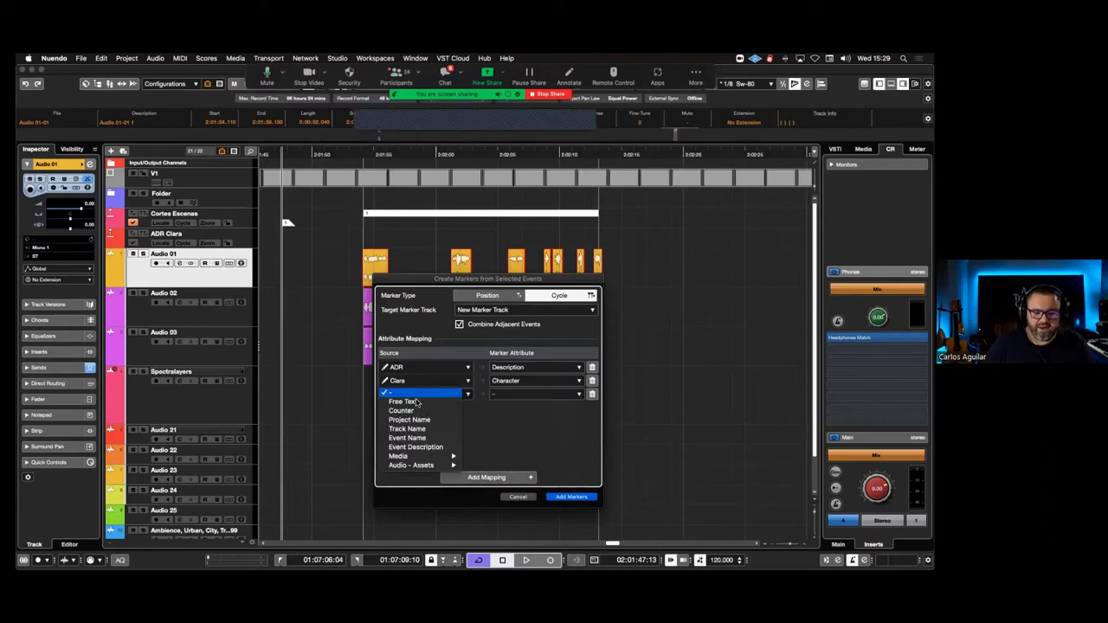
left_click(415, 402)
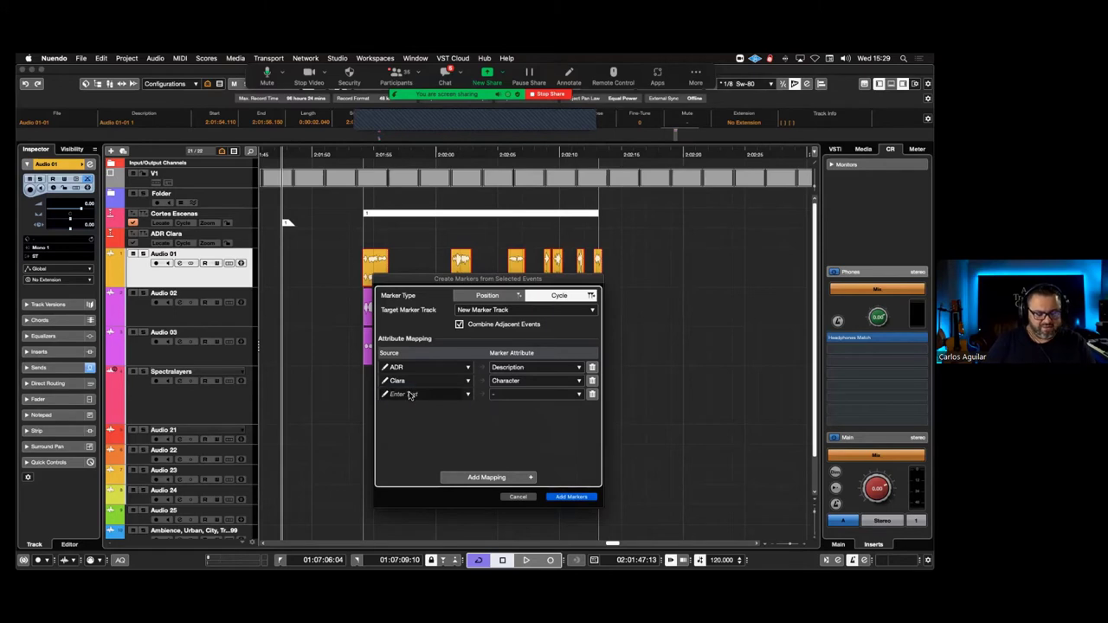
left_click(410, 395)
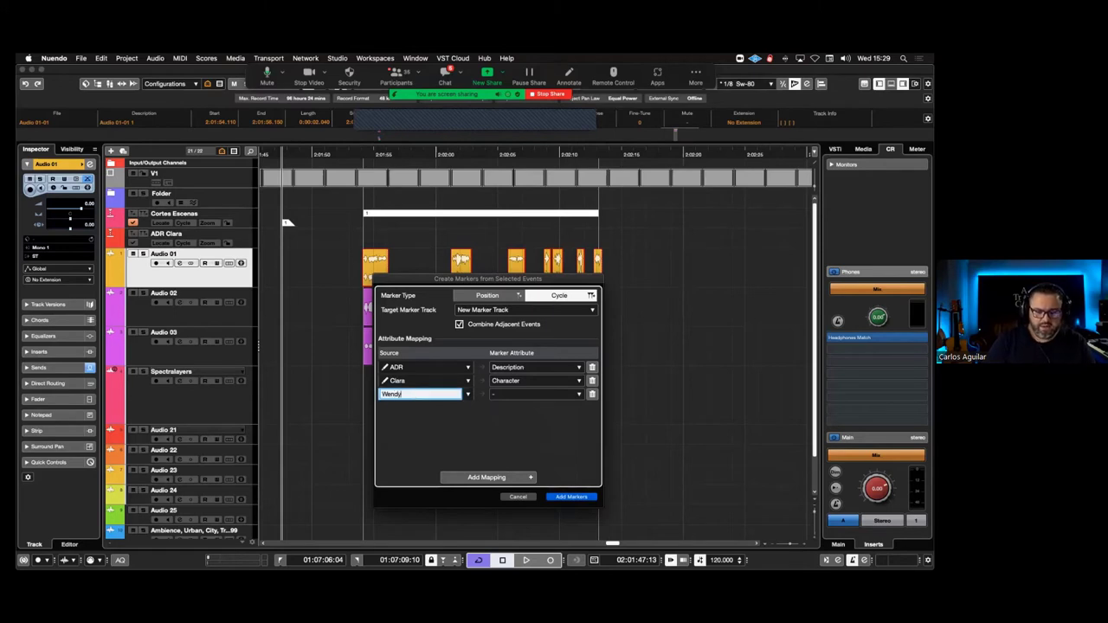
left_click(520, 395)
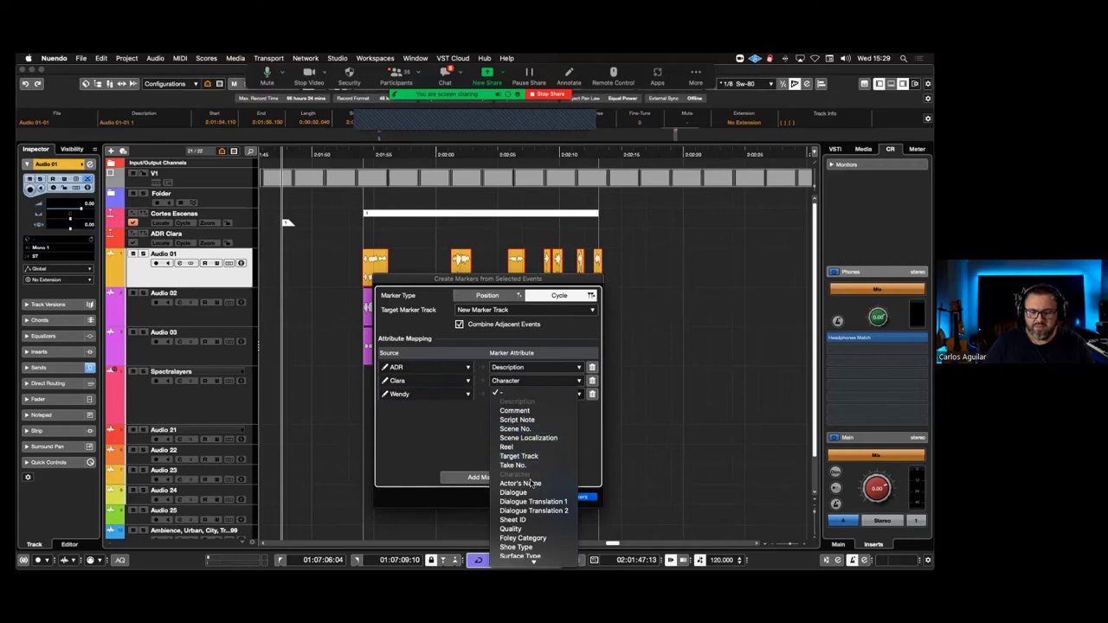
left_click(530, 484)
Add a fourth mapping from Project Name to Comment and look through the other available marker attributes
left_click(499, 478)
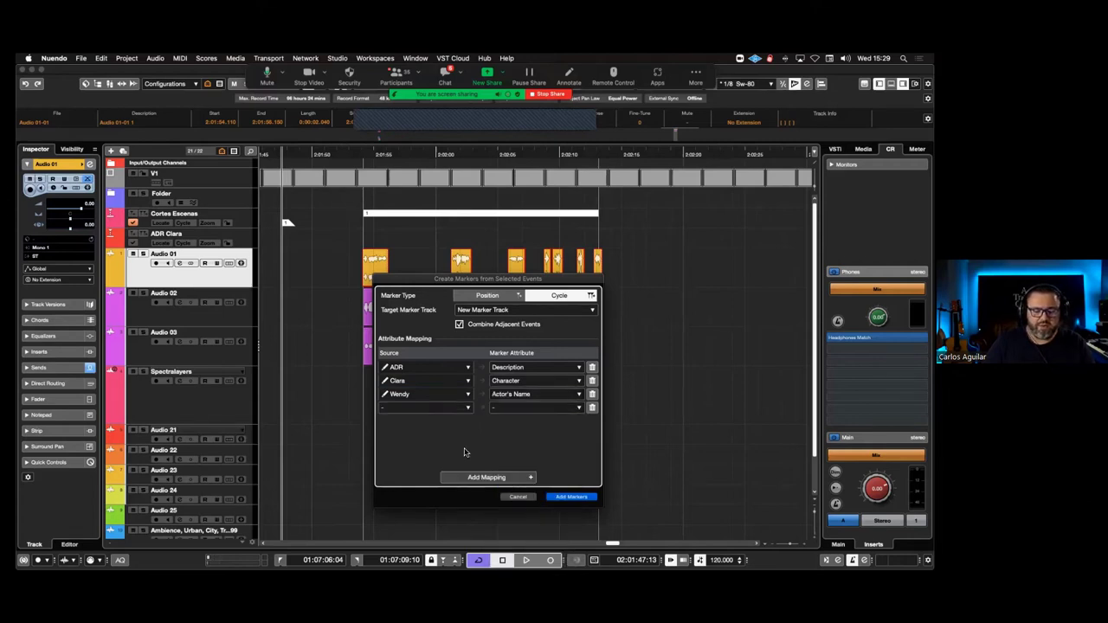
left_click(425, 409)
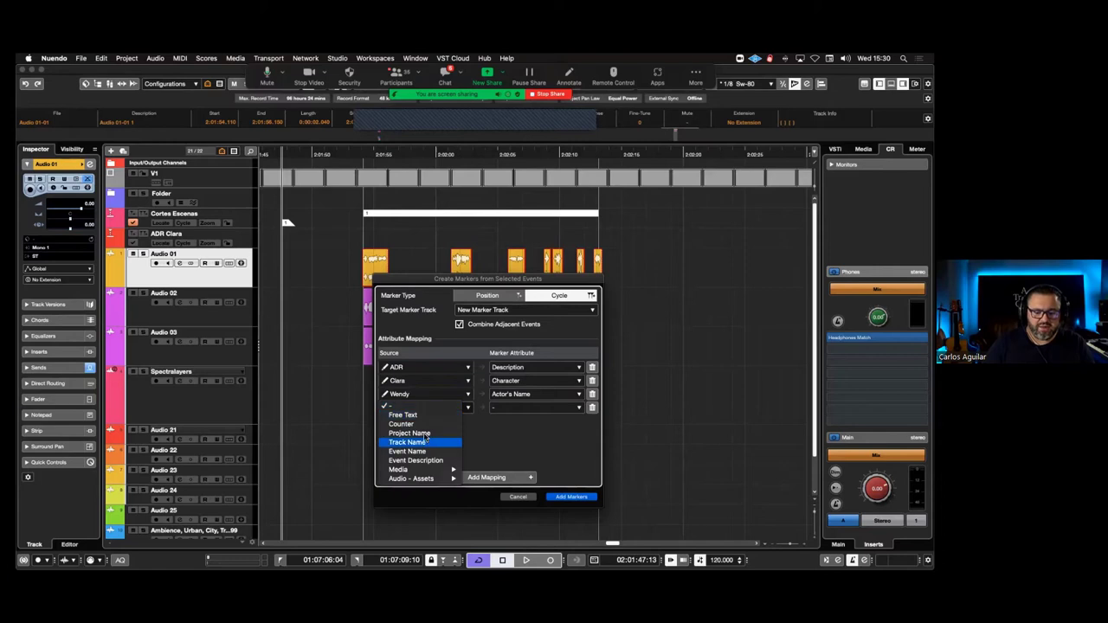
left_click(424, 434)
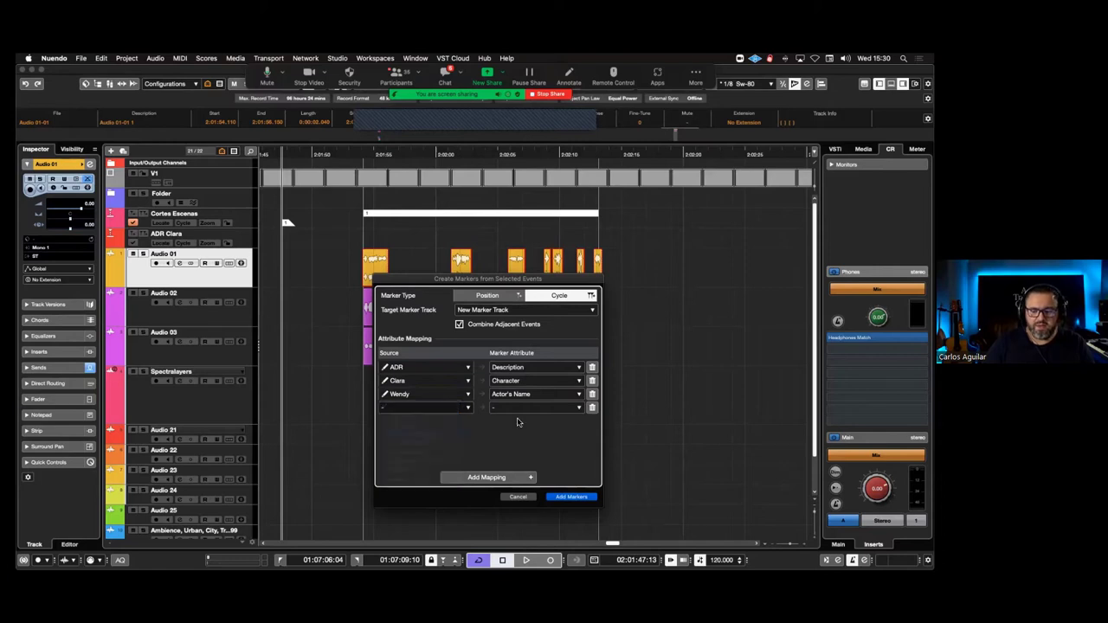
left_click(561, 408)
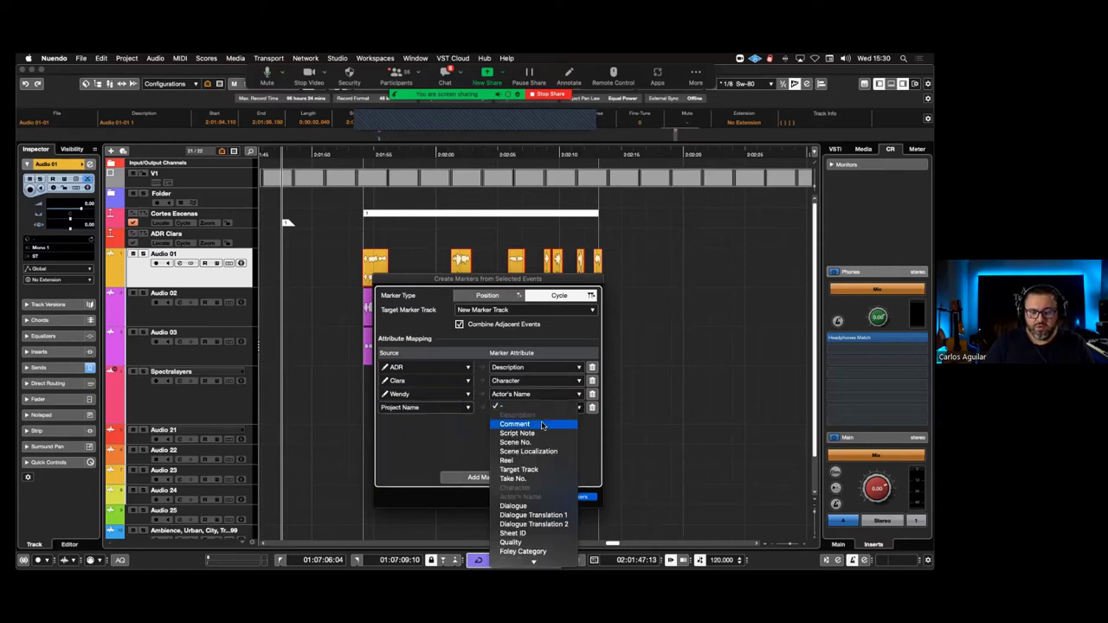
left_click(543, 425)
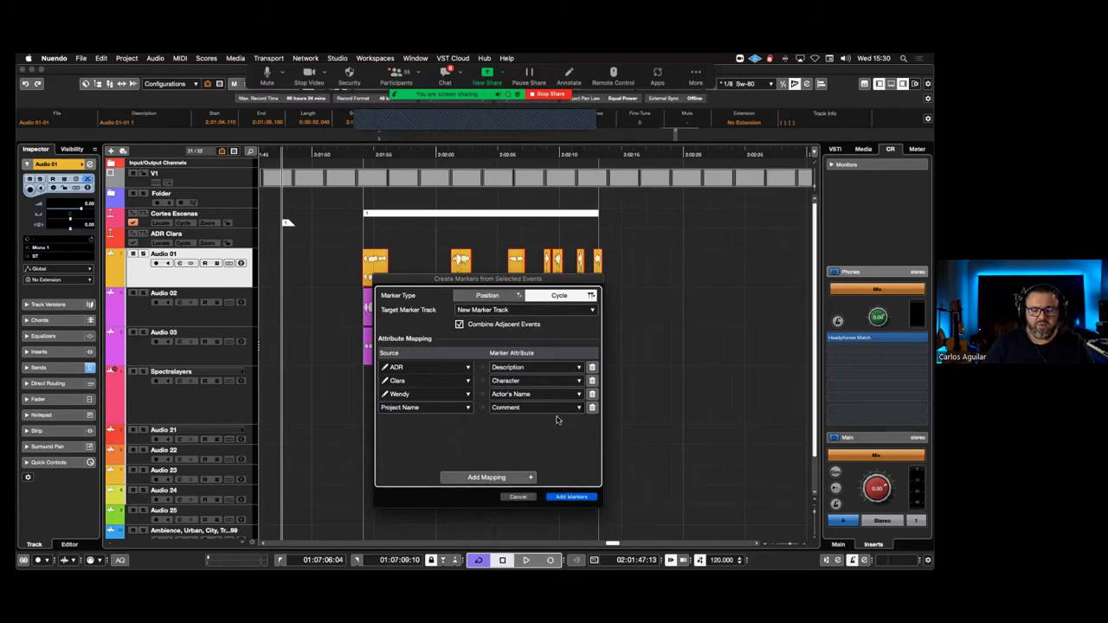
left_click(548, 408)
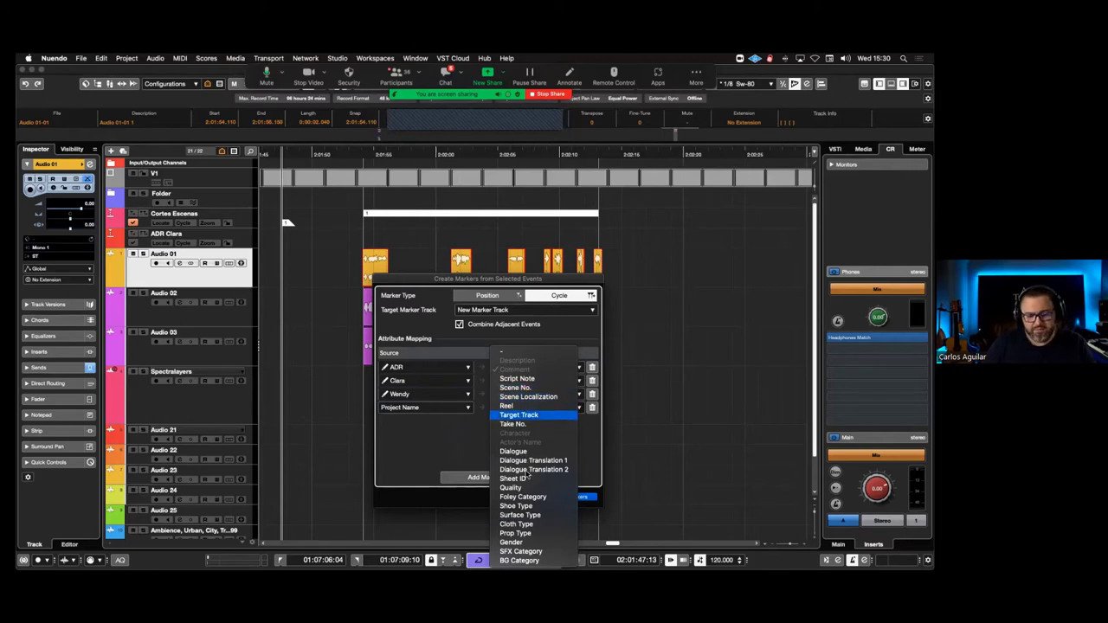
left_click(437, 445)
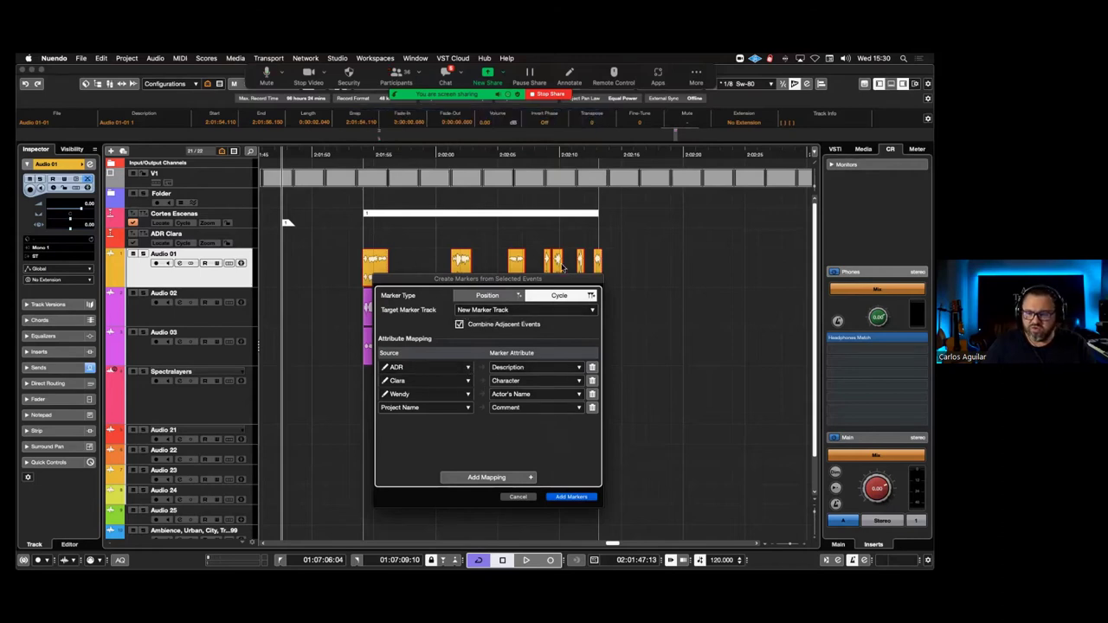
Create the cycle markers from the selected events and move the new Markers track directly above Audio 01
left_click(572, 497)
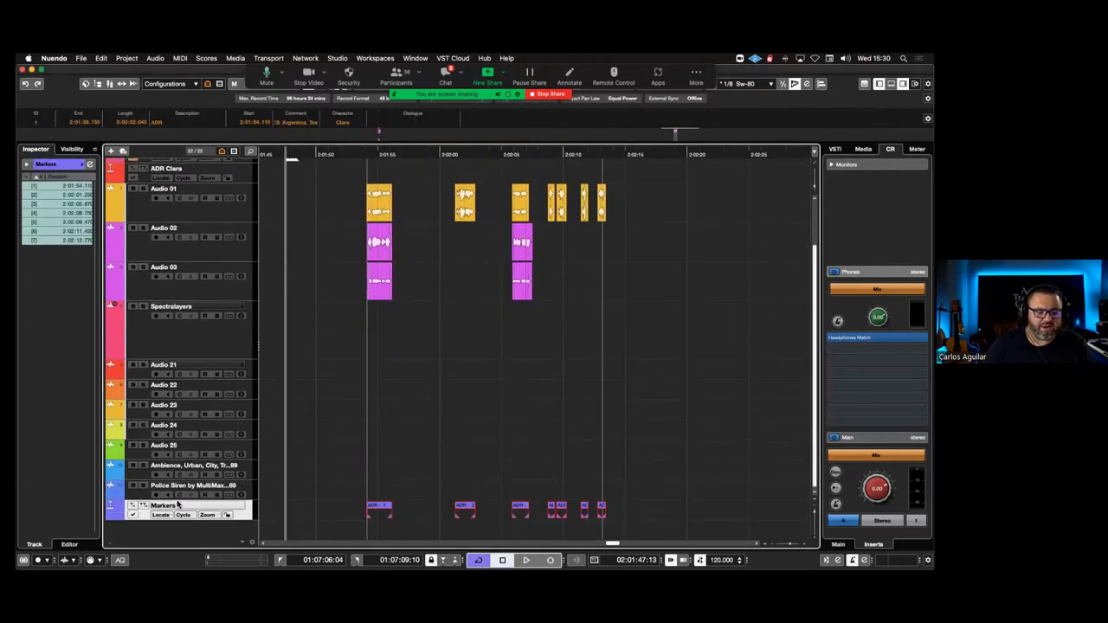
left_click(343, 283)
left_click_drag(343, 283, 343, 283)
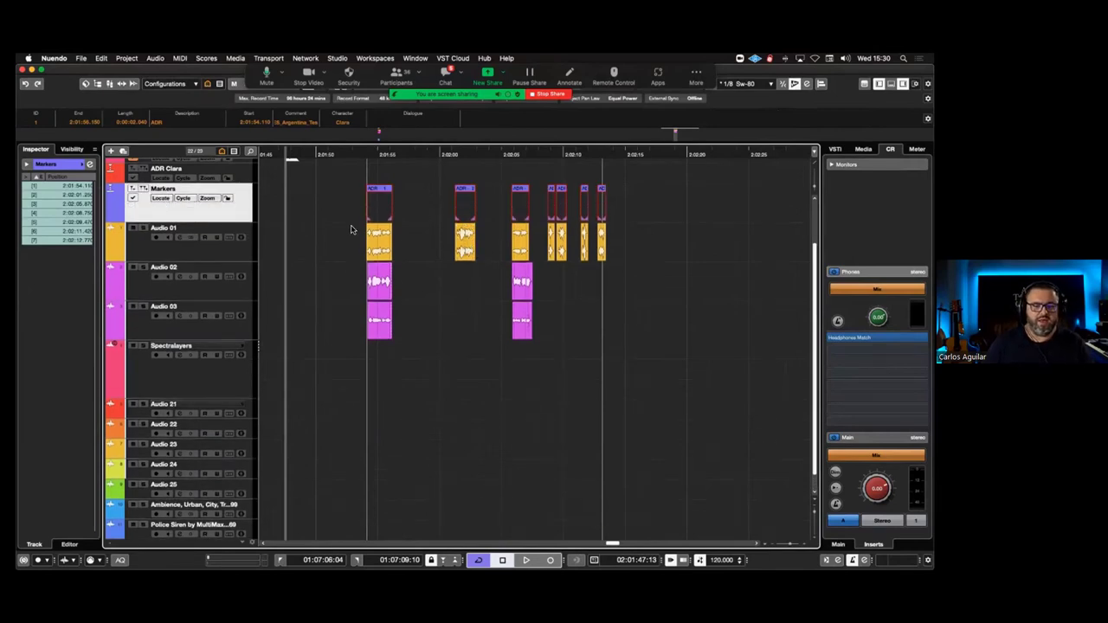
scroll(351, 230, "up", 3)
key("p")
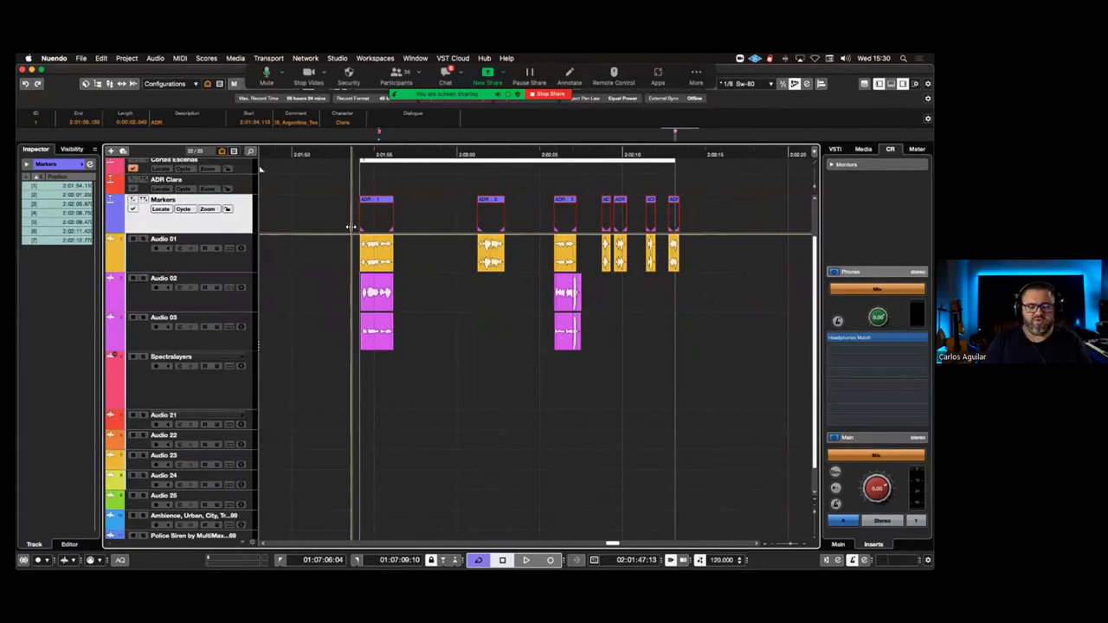
Open the marker list for the Markers track, make it the active marker track, and widen the window
key("super+m")
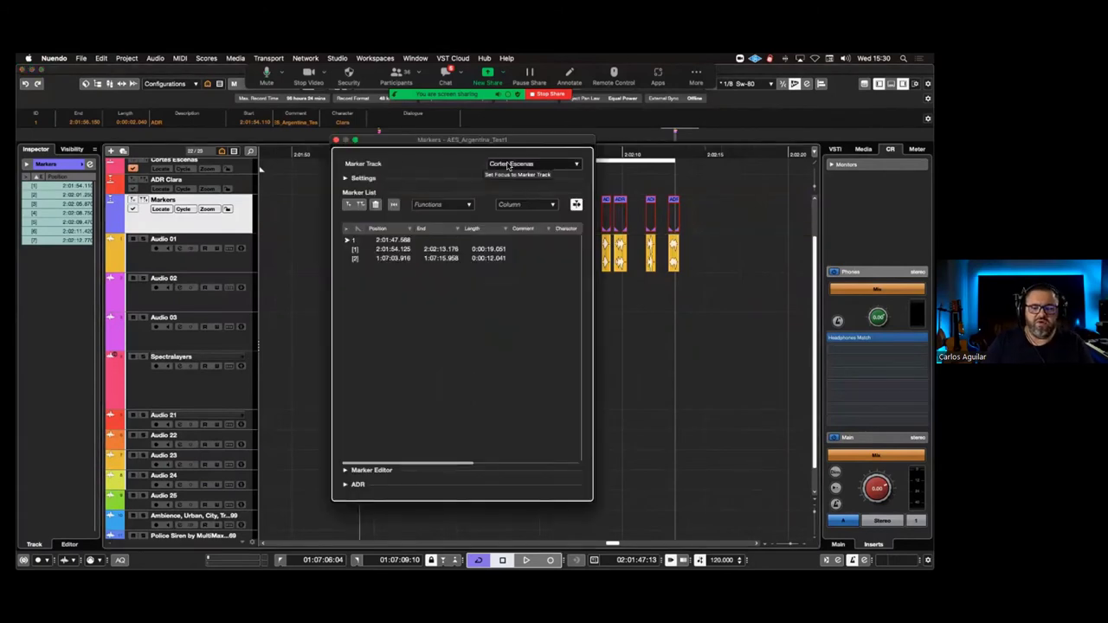
left_click(509, 164)
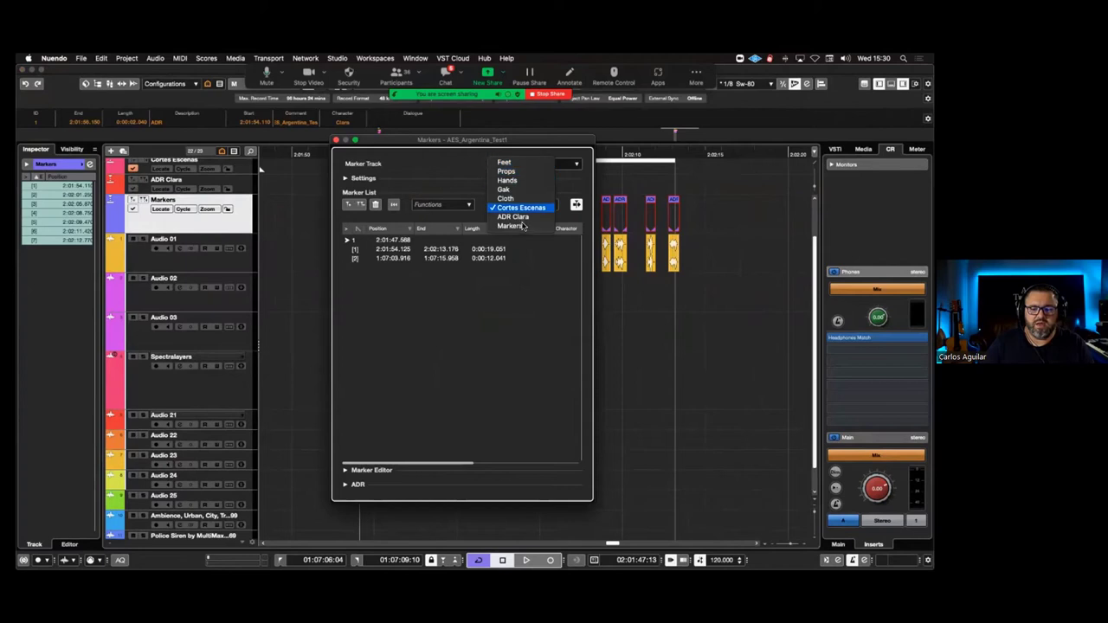
left_click(511, 225)
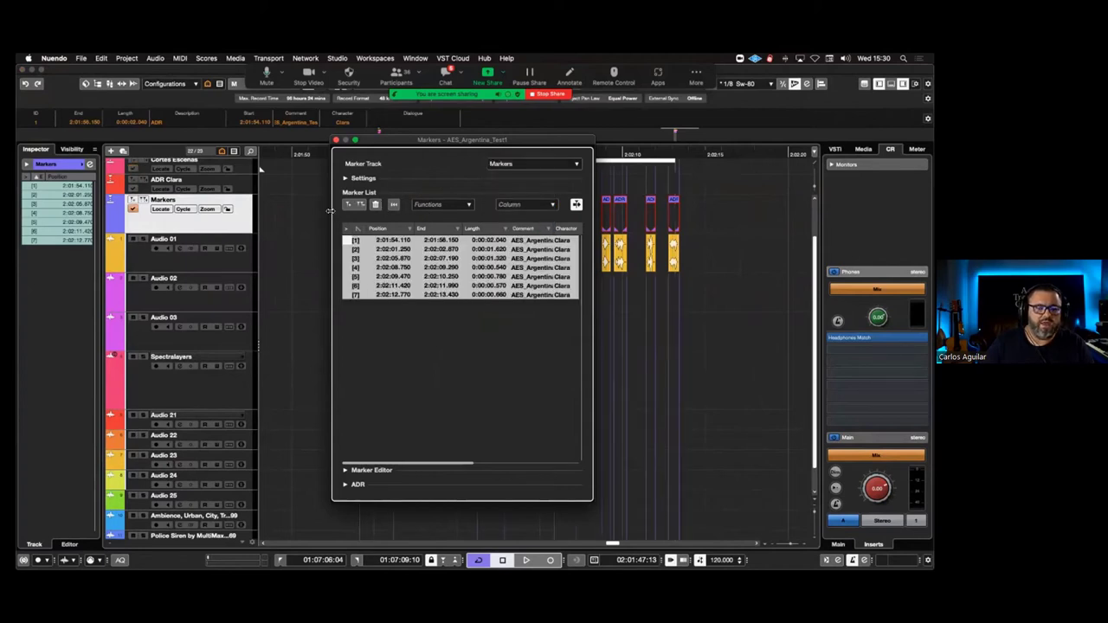
left_click(134, 210)
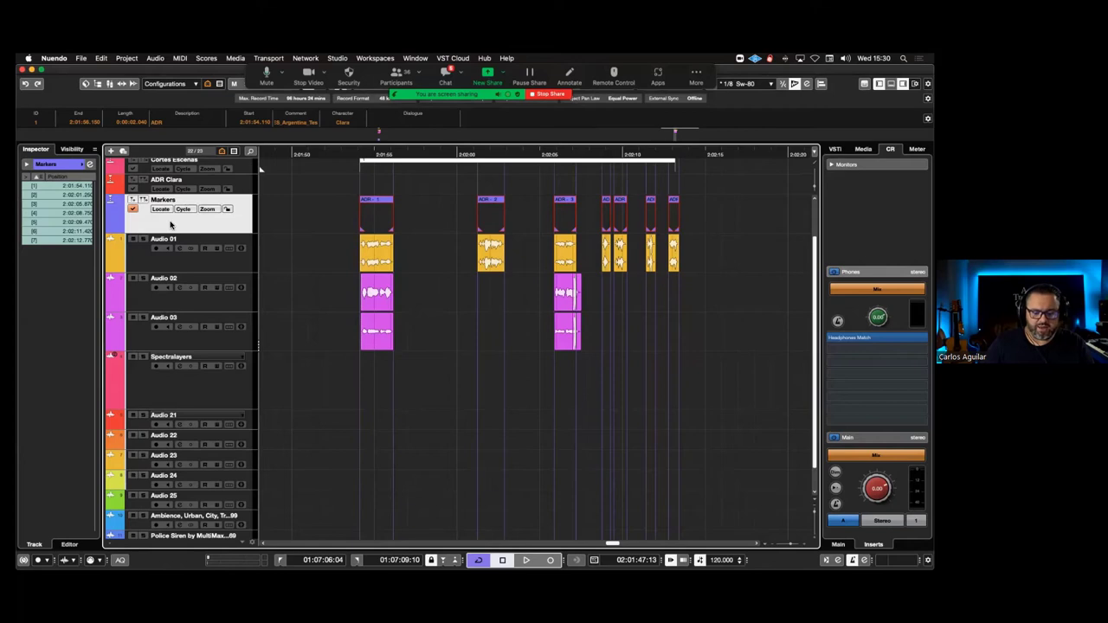
key("super+m")
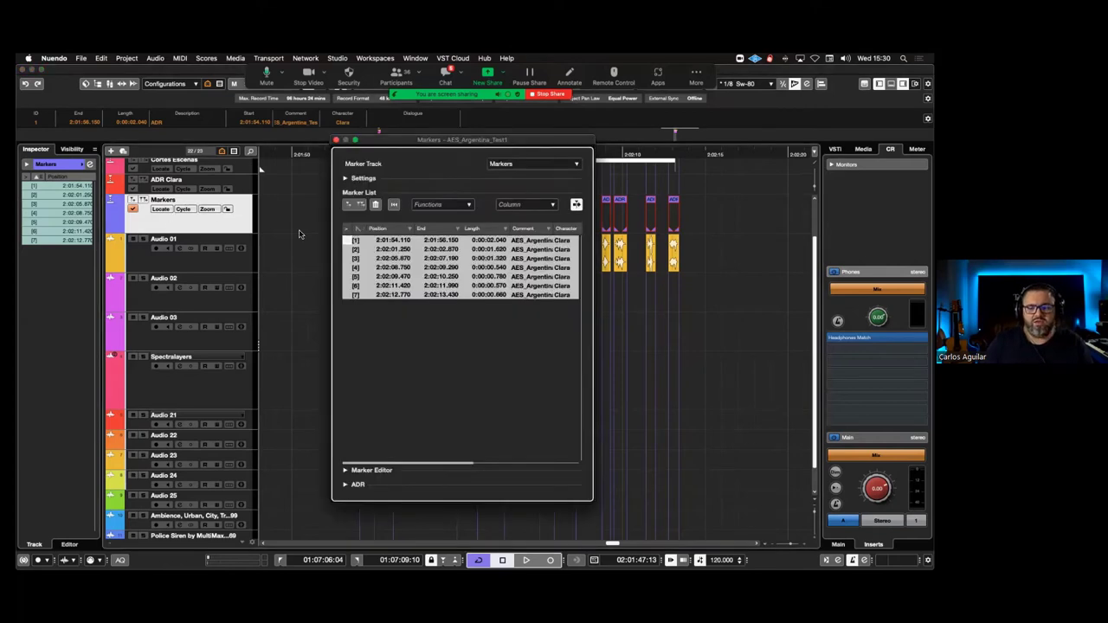
left_click_drag(650, 496, 793, 505)
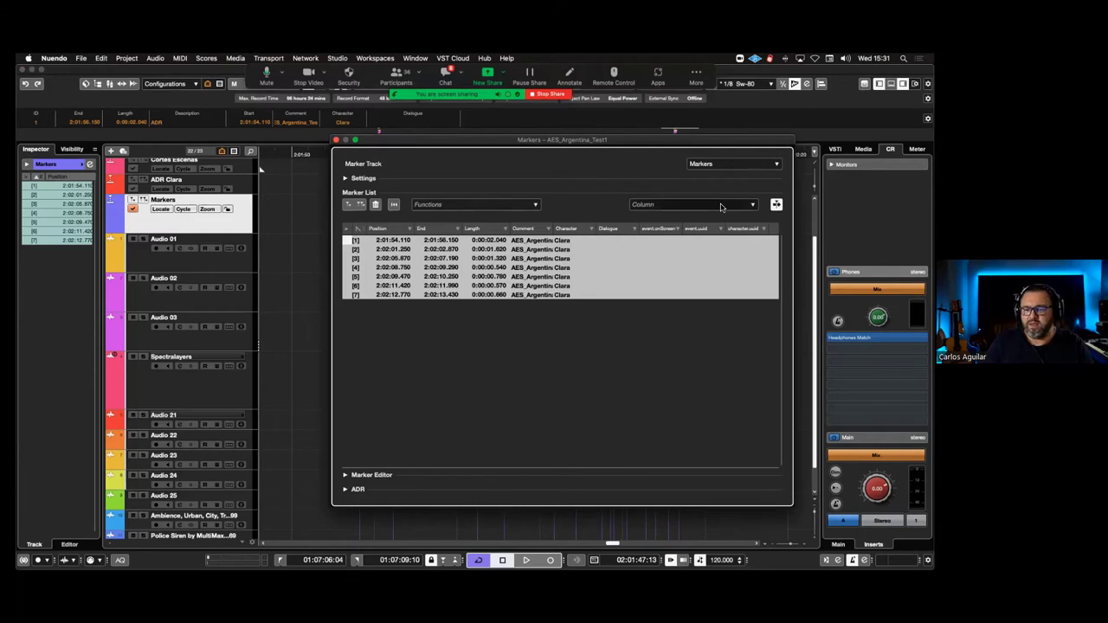
Reveal the marker settings, limit the list columns to used attributes only, and widen the Actor's Name column
left_click(346, 179)
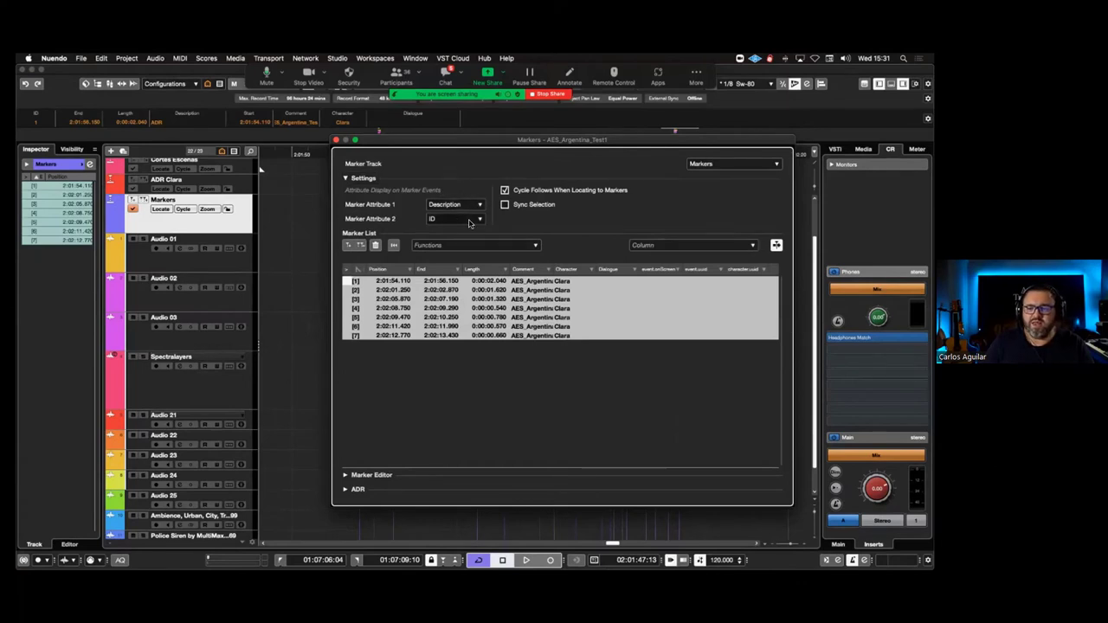
left_click(727, 169)
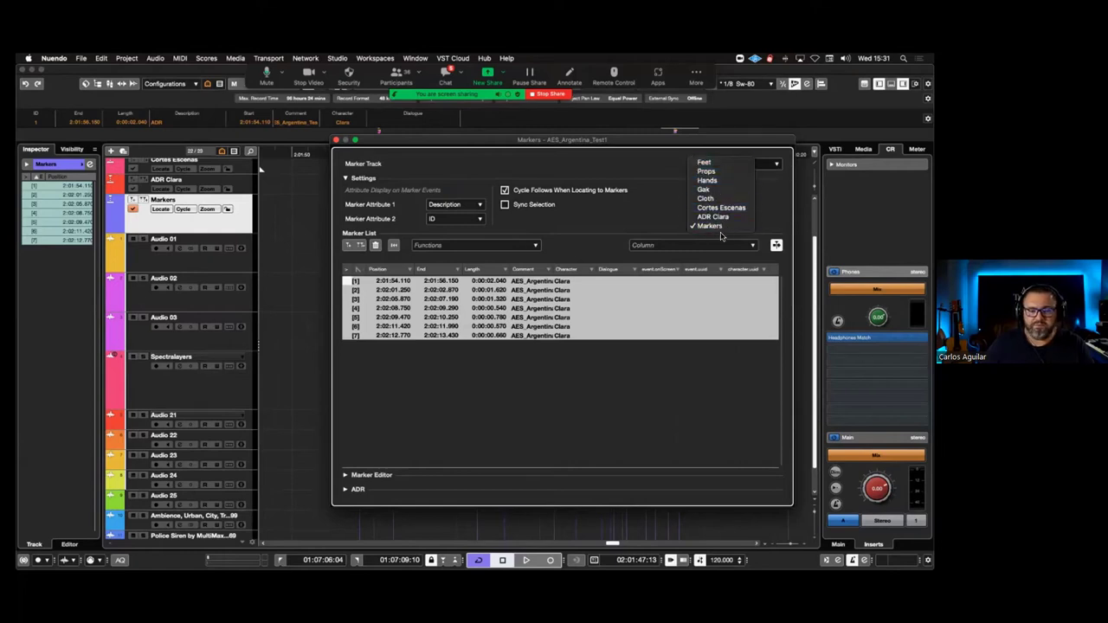
left_click(563, 218)
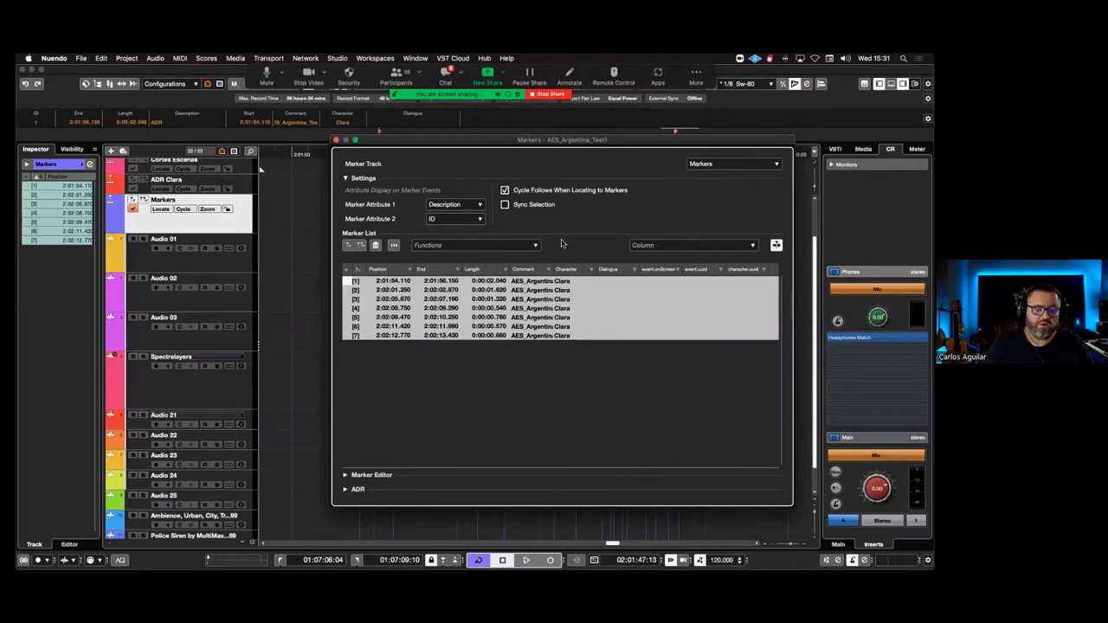
left_click(711, 256)
left_click(692, 250)
left_click(692, 251)
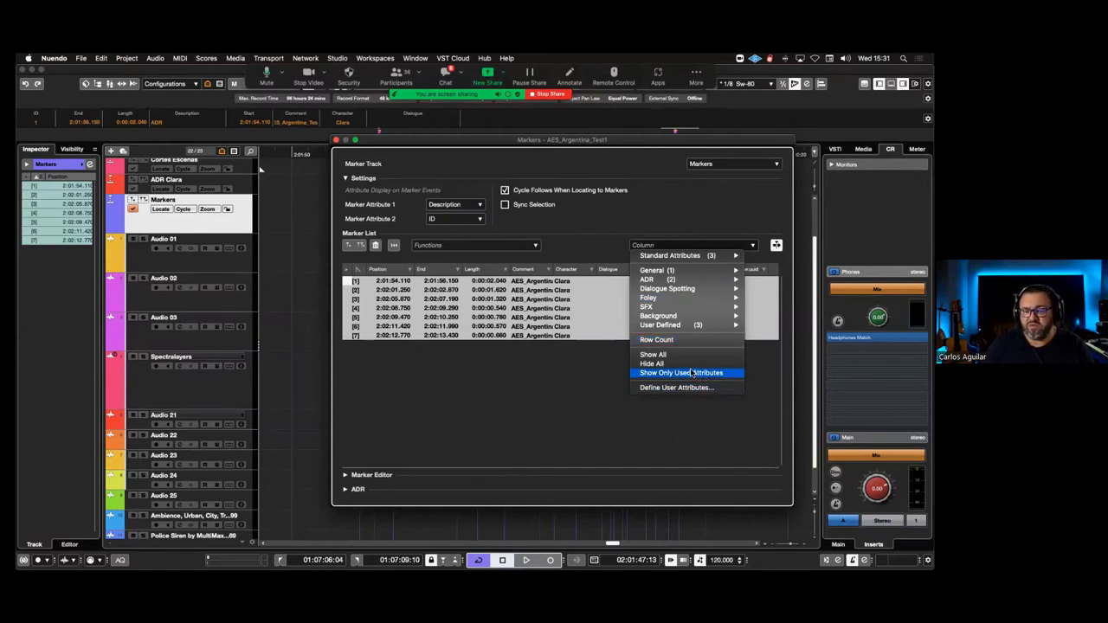
left_click(684, 373)
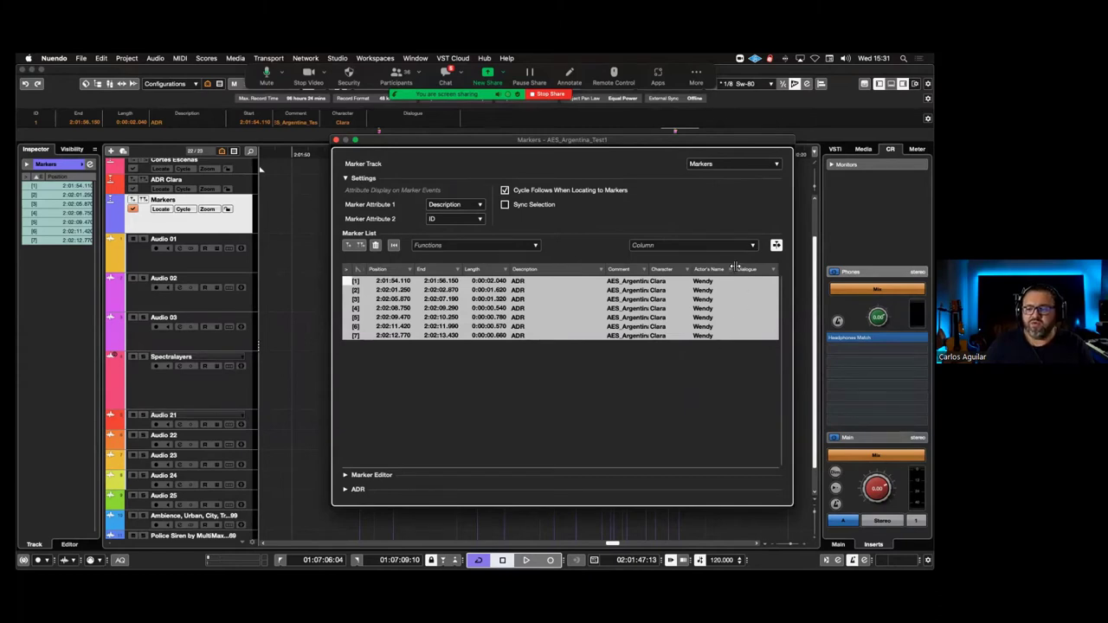
mouse_move(735, 268)
left_mouse_down()
mouse_move(703, 268)
mouse_move(753, 268)
left_mouse_up()
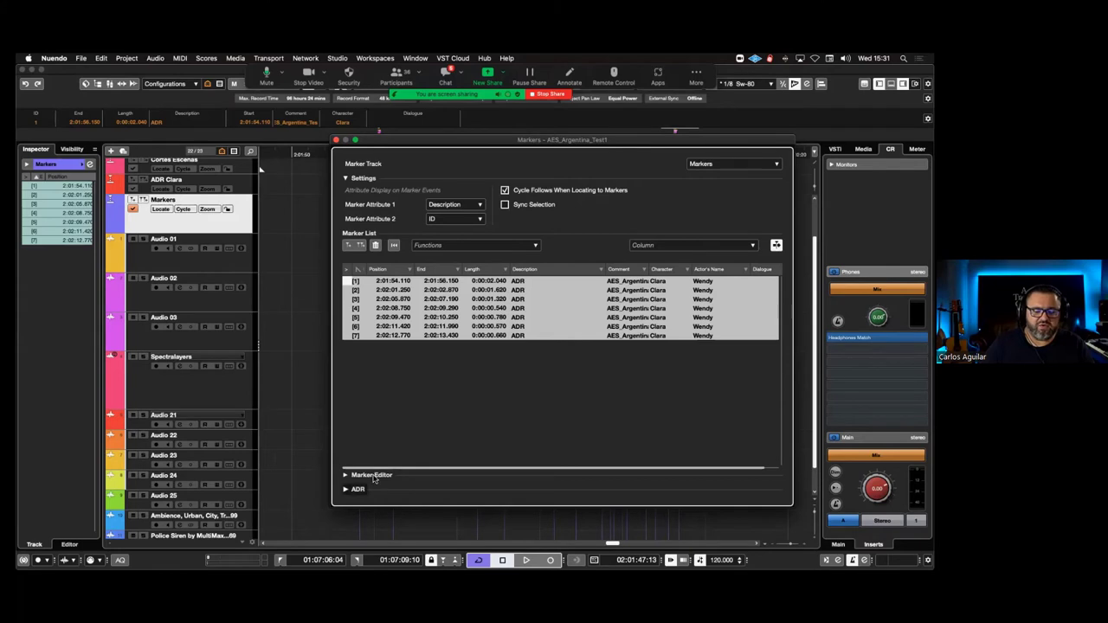
Open the Marker Editor and enter "El dialogo que corresponde" as the dialogue of marker 1
left_click(345, 474)
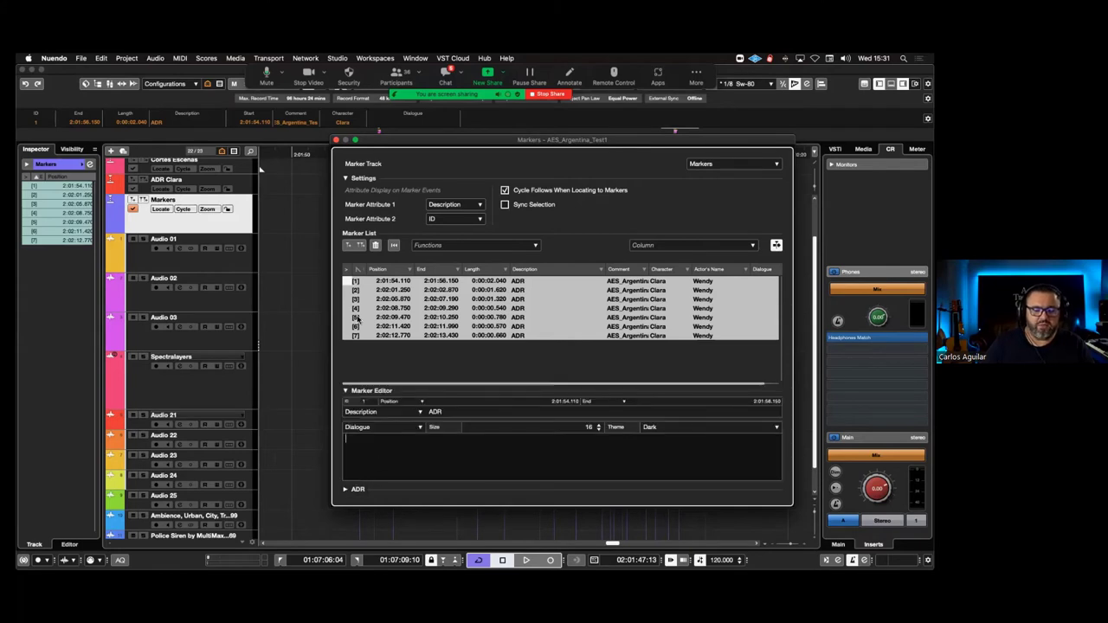
left_click(348, 283)
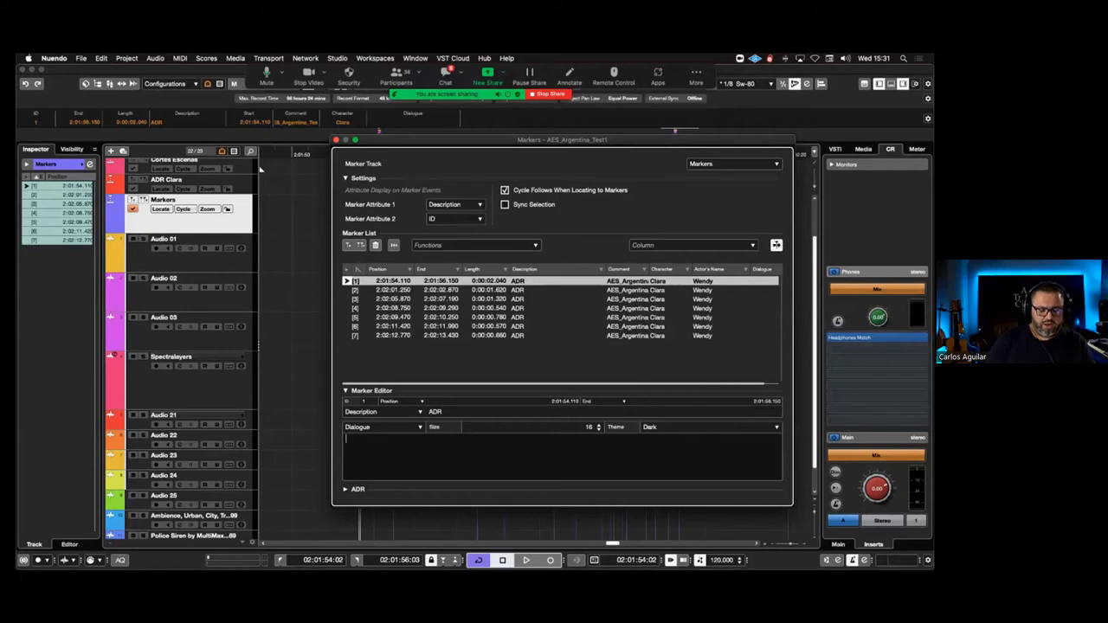
type("El dialogo que corresp")
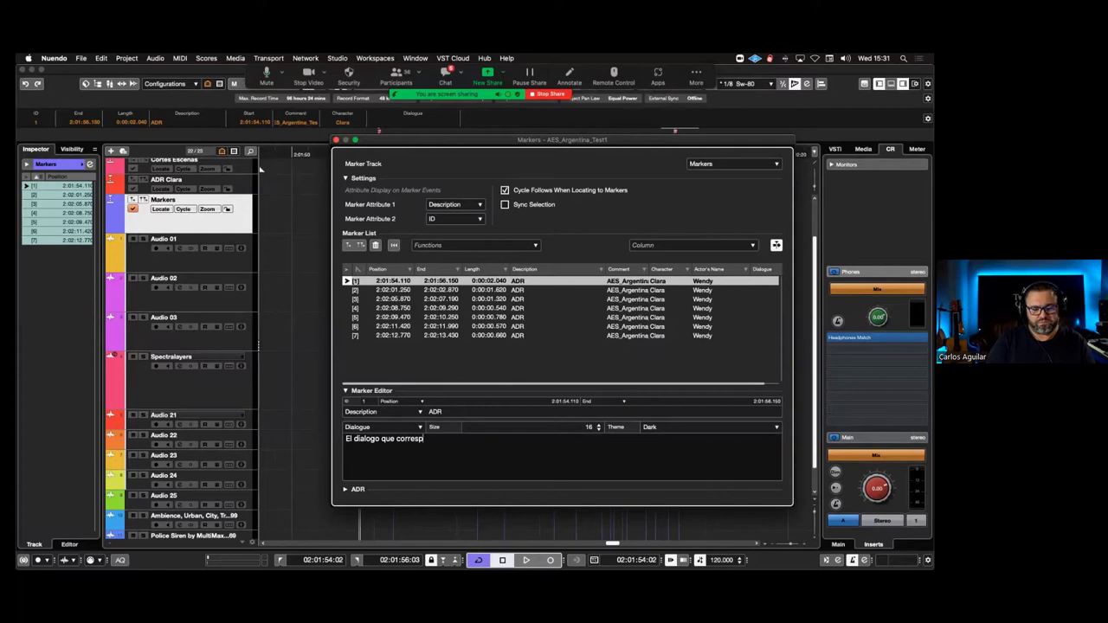
type("onde")
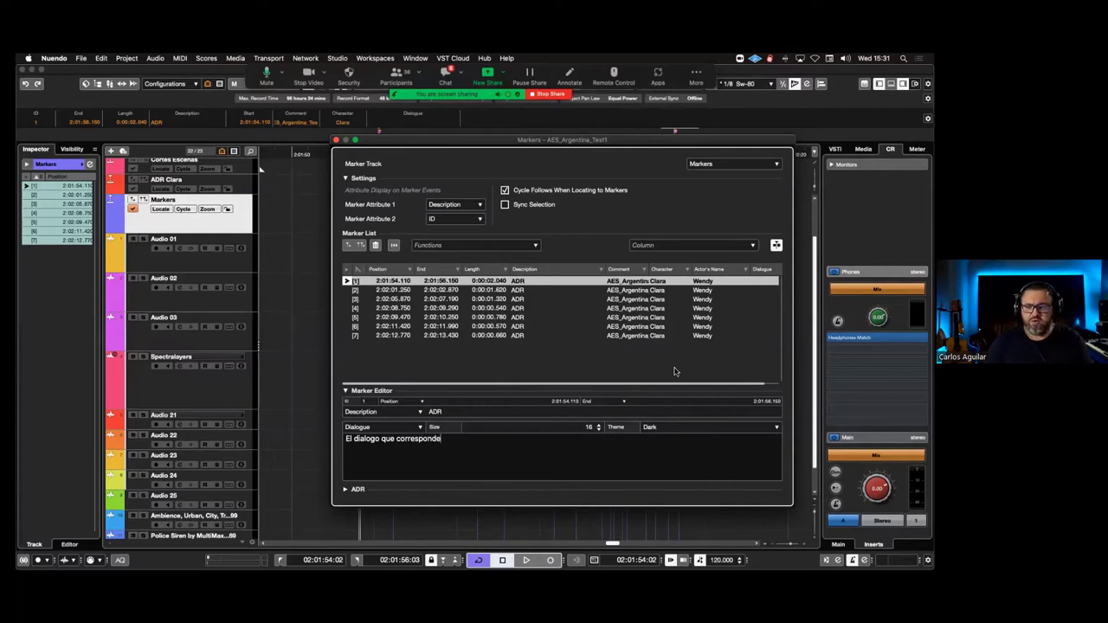
left_click(759, 299)
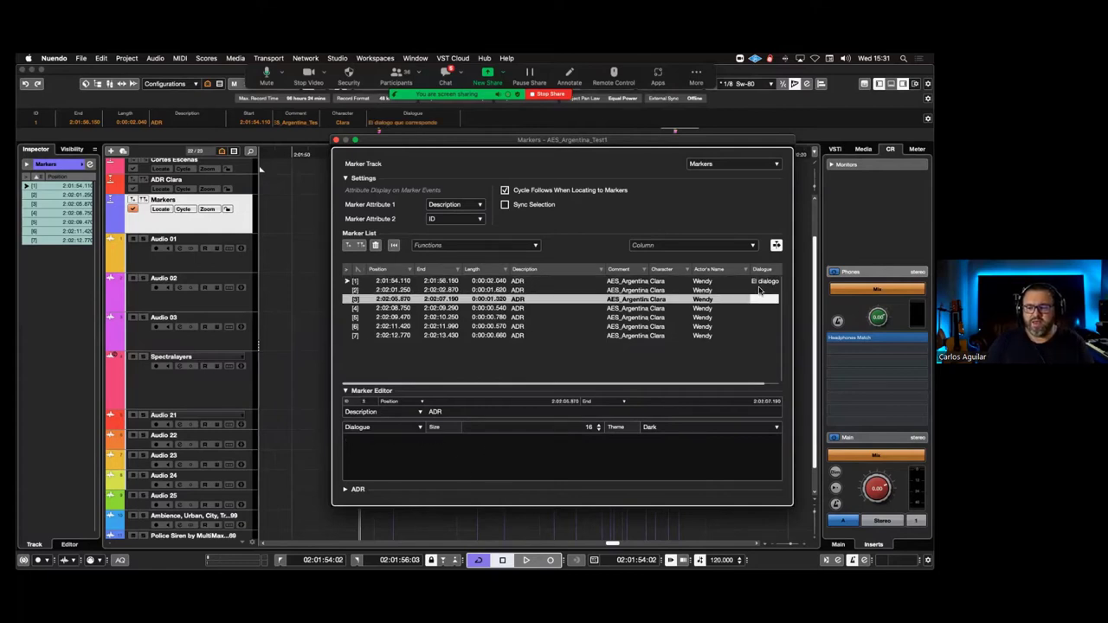
Enter "Algo" as the dialogue of marker 2
left_click(764, 292)
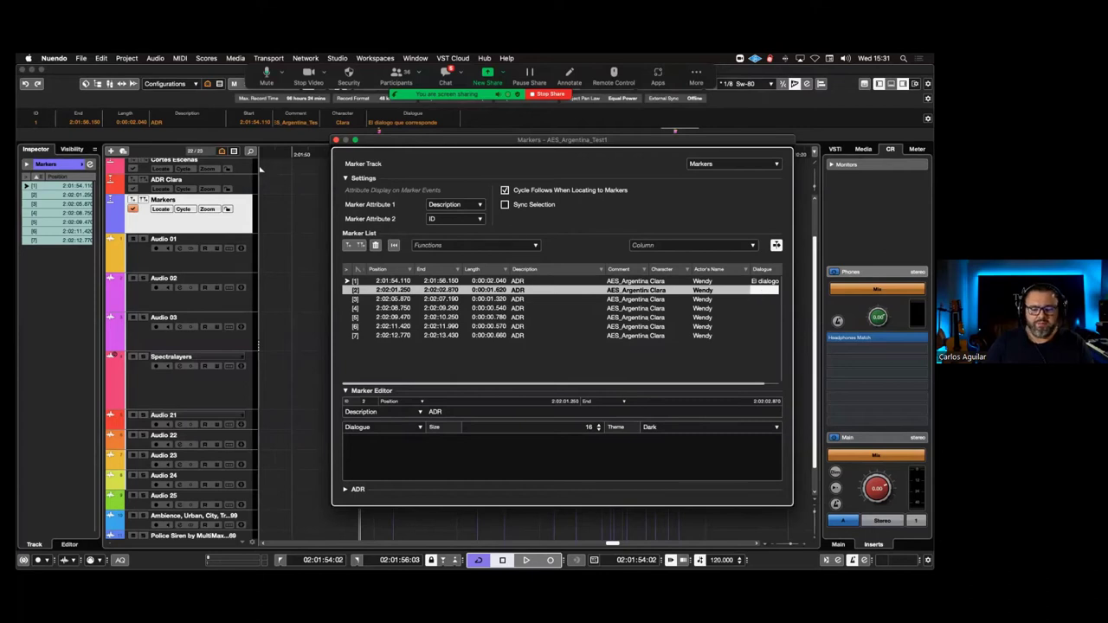
left_click(438, 449)
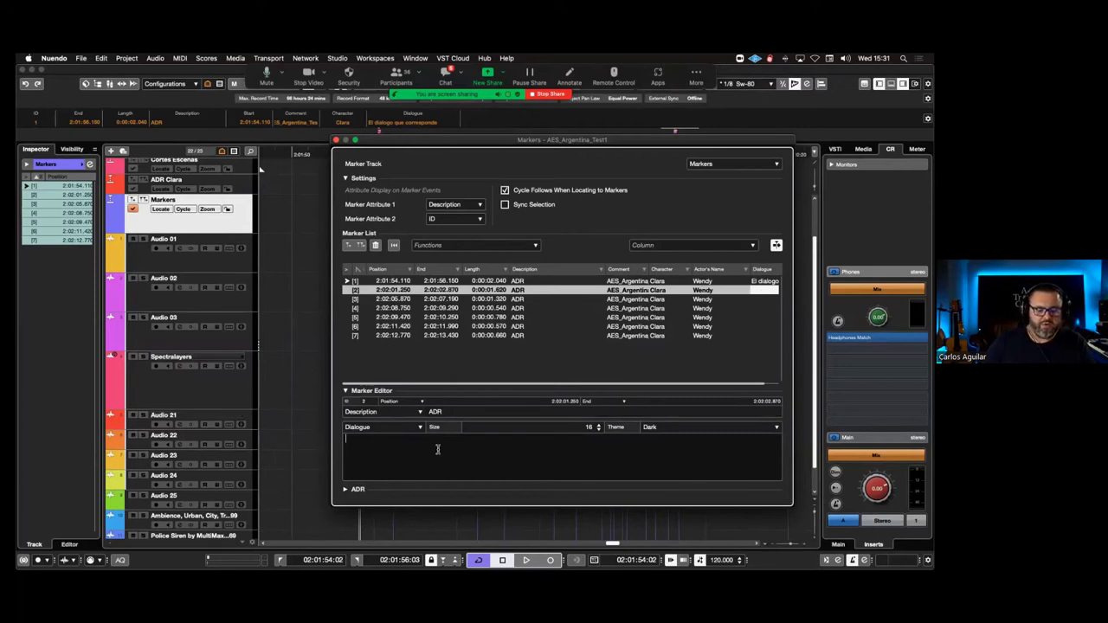
type("Algo")
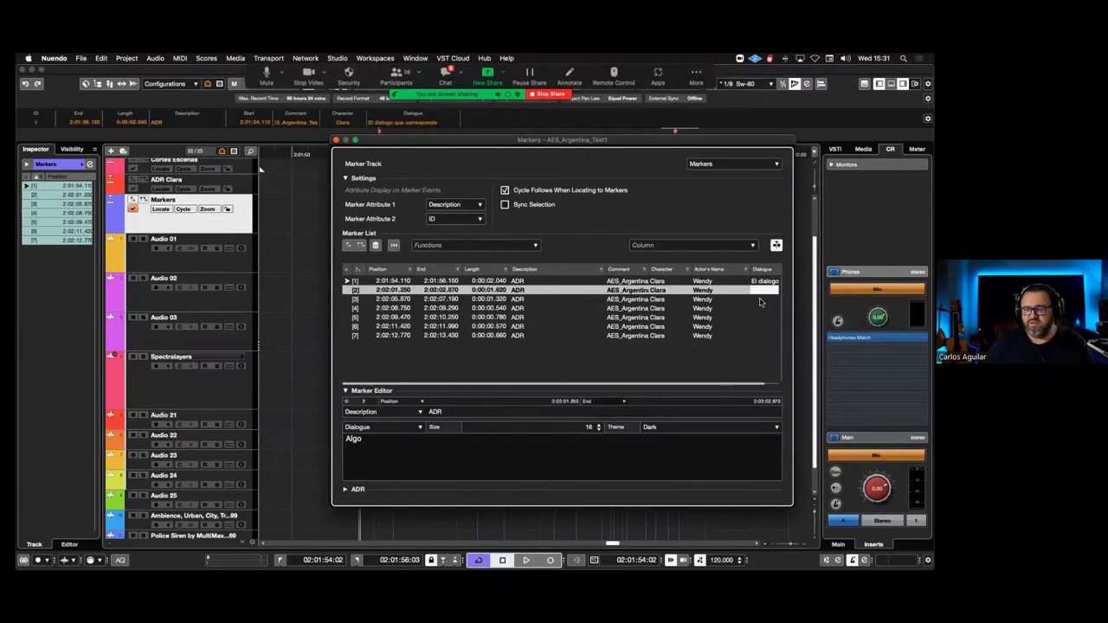
left_click(762, 298)
left_click(763, 292)
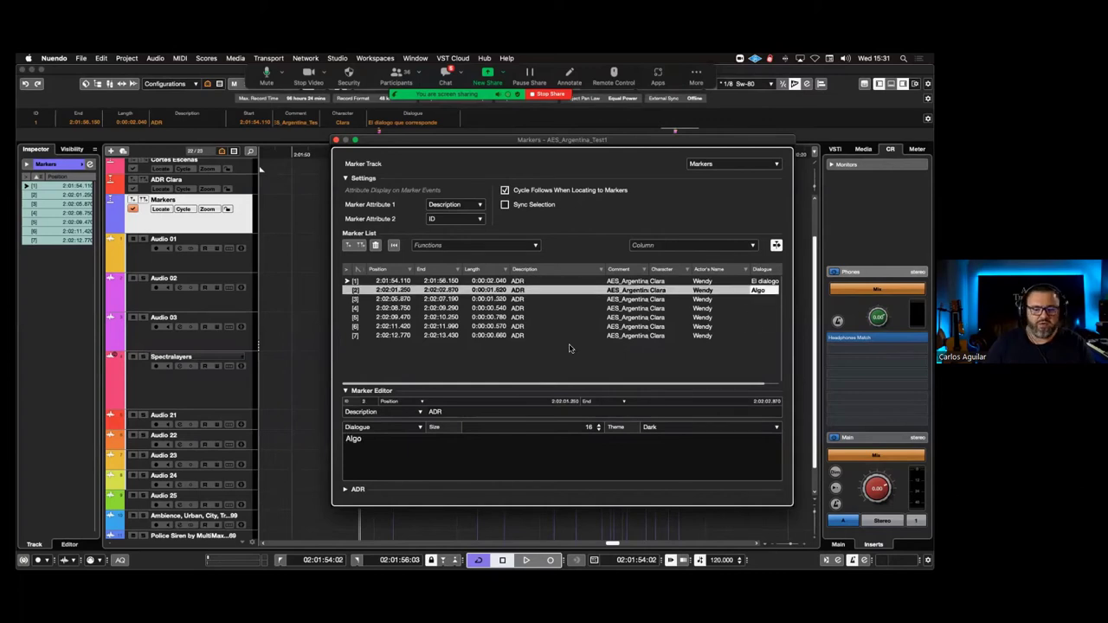
Select the first ADR cycle marker in the project, show the video player, and place the marker window beside it
left_click(336, 141)
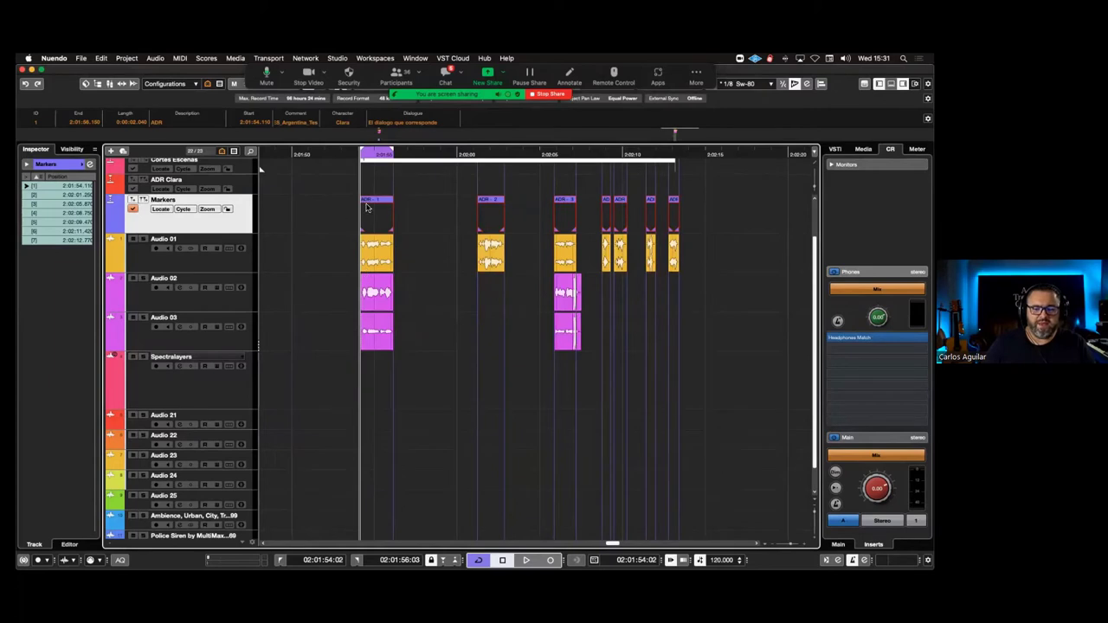
left_click(372, 204)
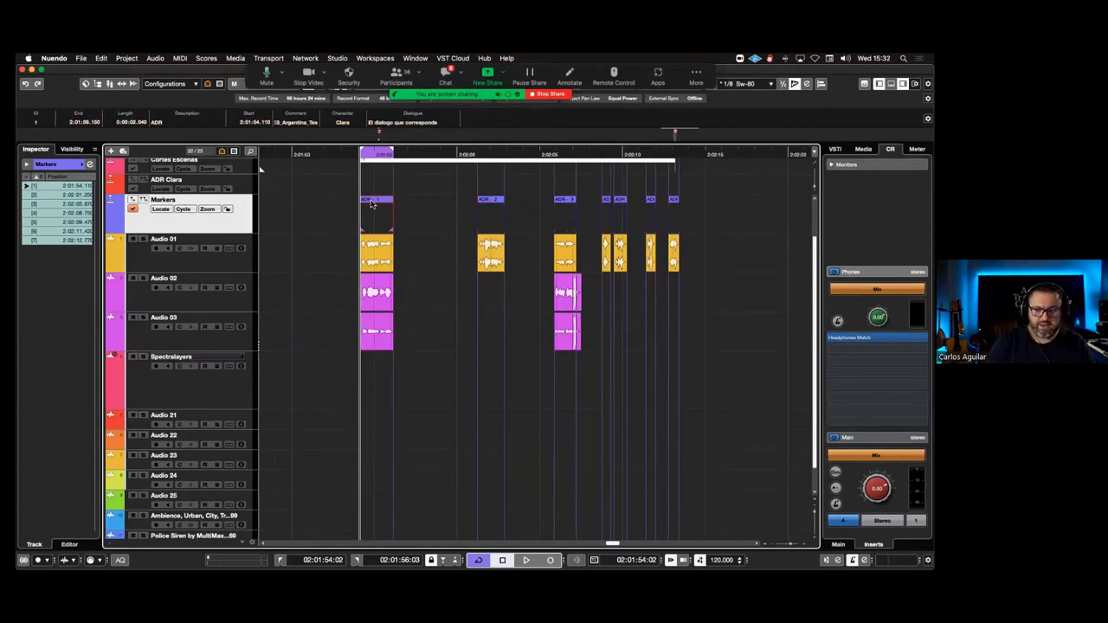
key("F8")
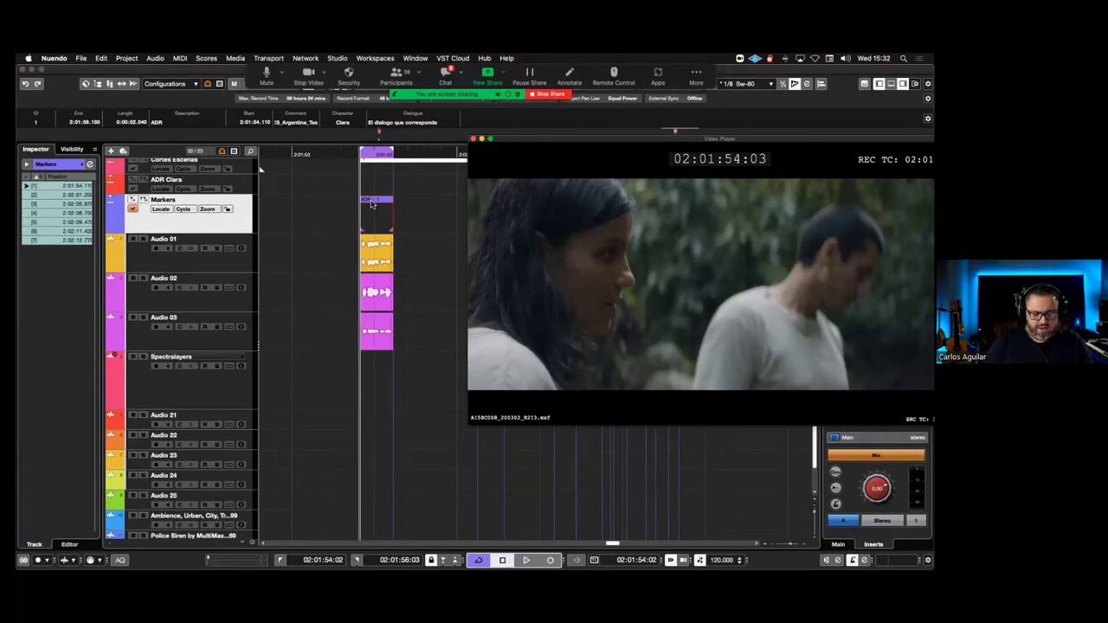
key("ctrl+m")
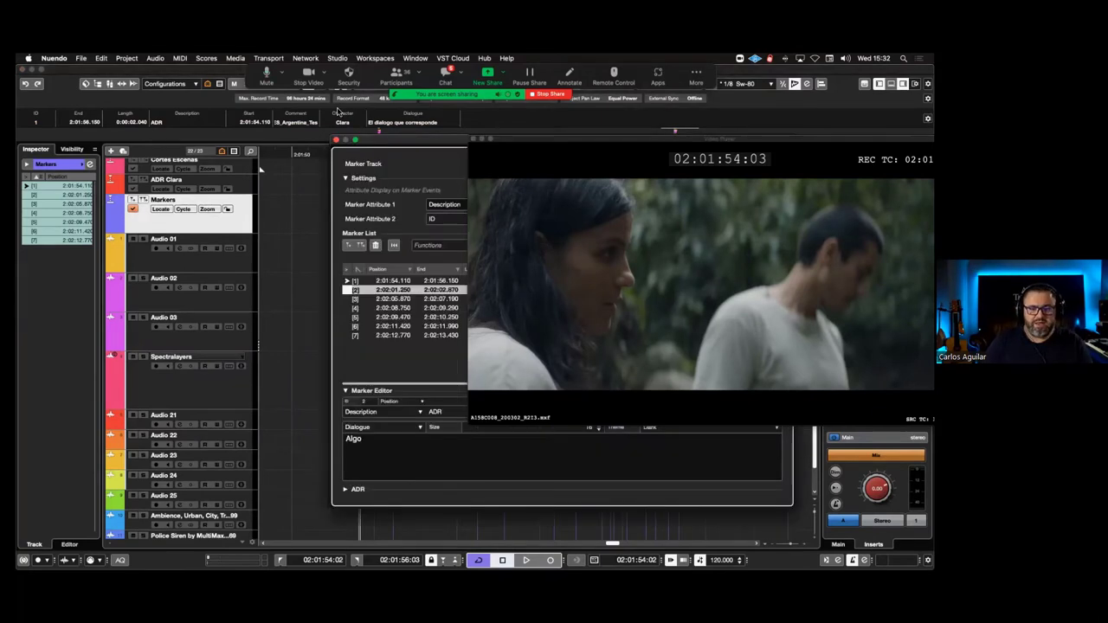
left_click_drag(413, 140, 120, 106)
Expand the ADR section and briefly run an ADR rehearsal of marker 2
left_click(53, 455)
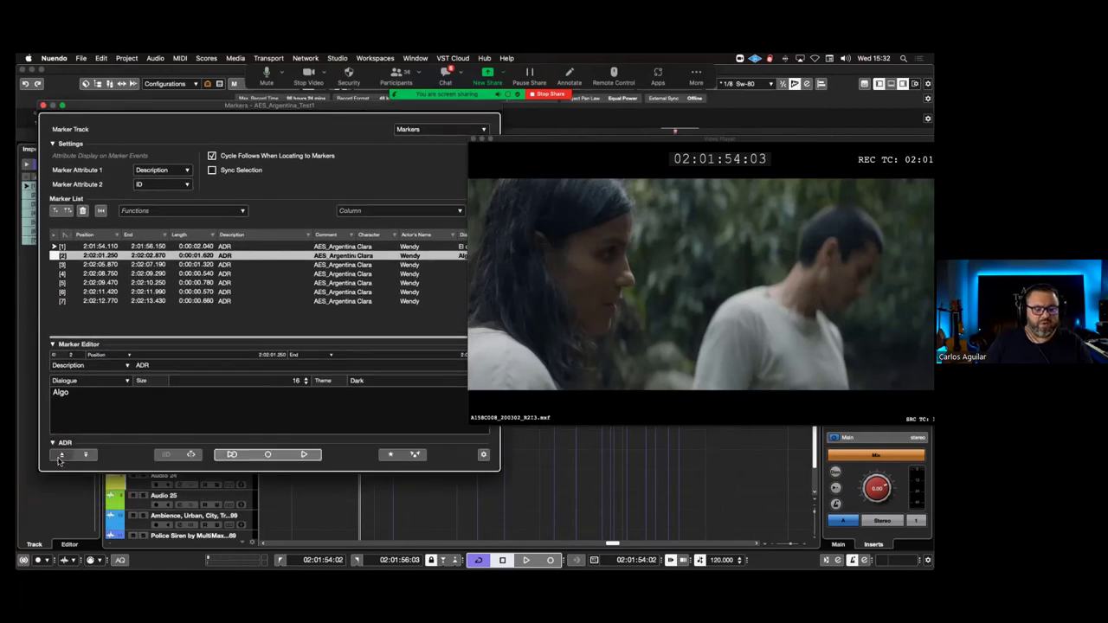
left_click(232, 455)
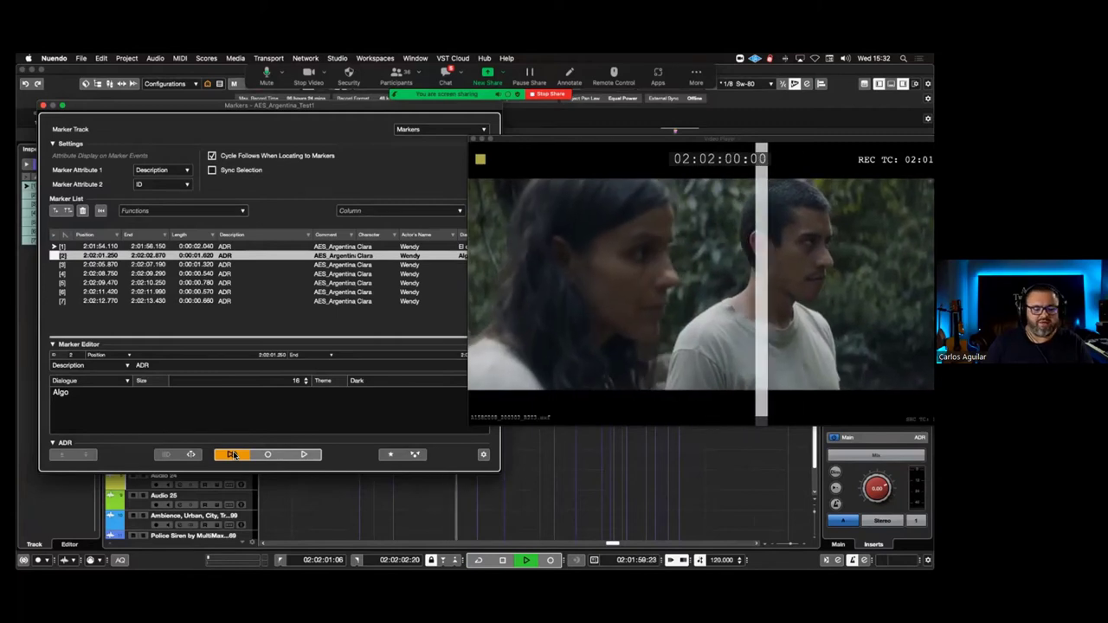
left_click(232, 455)
Set the ADR video overlay to Counter with Swipe to Center enabled, and close the ADR setup
left_click(484, 455)
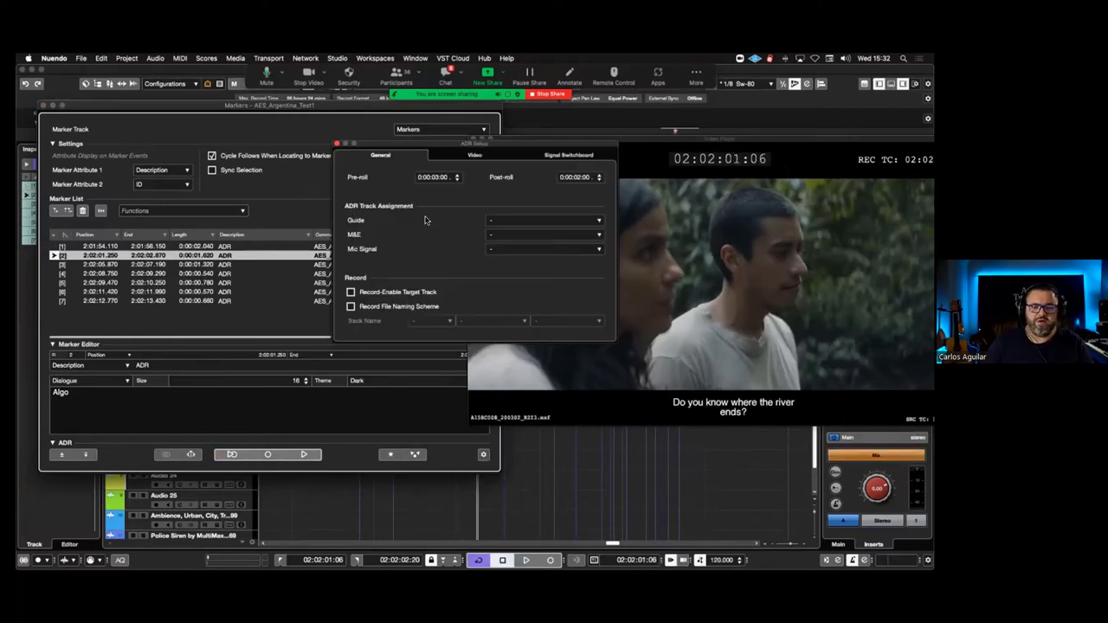
left_click(475, 155)
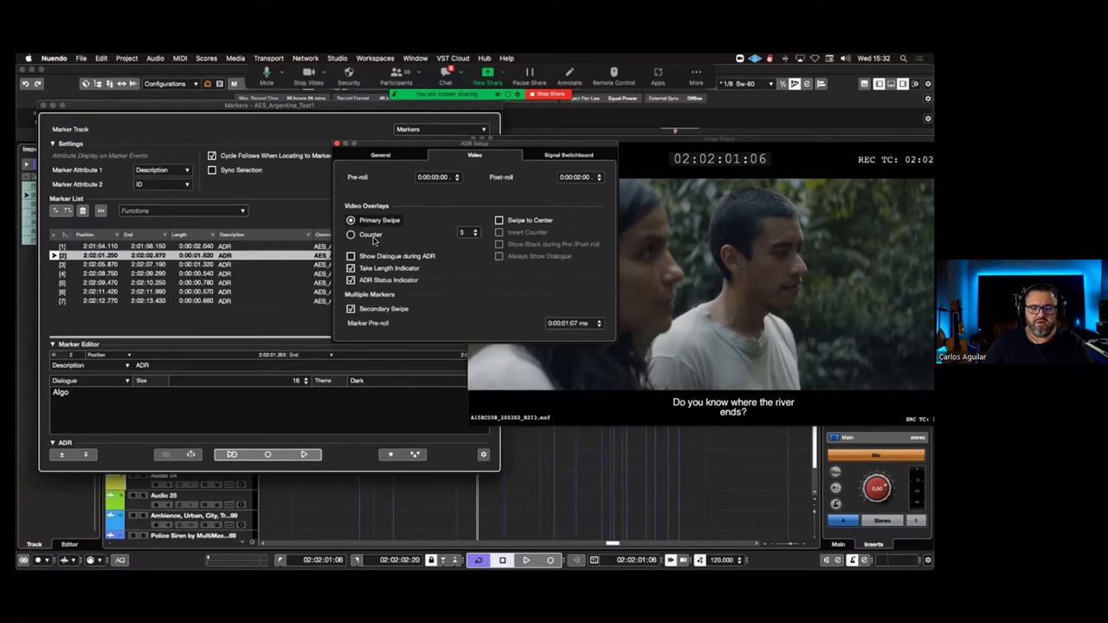
left_click(499, 221)
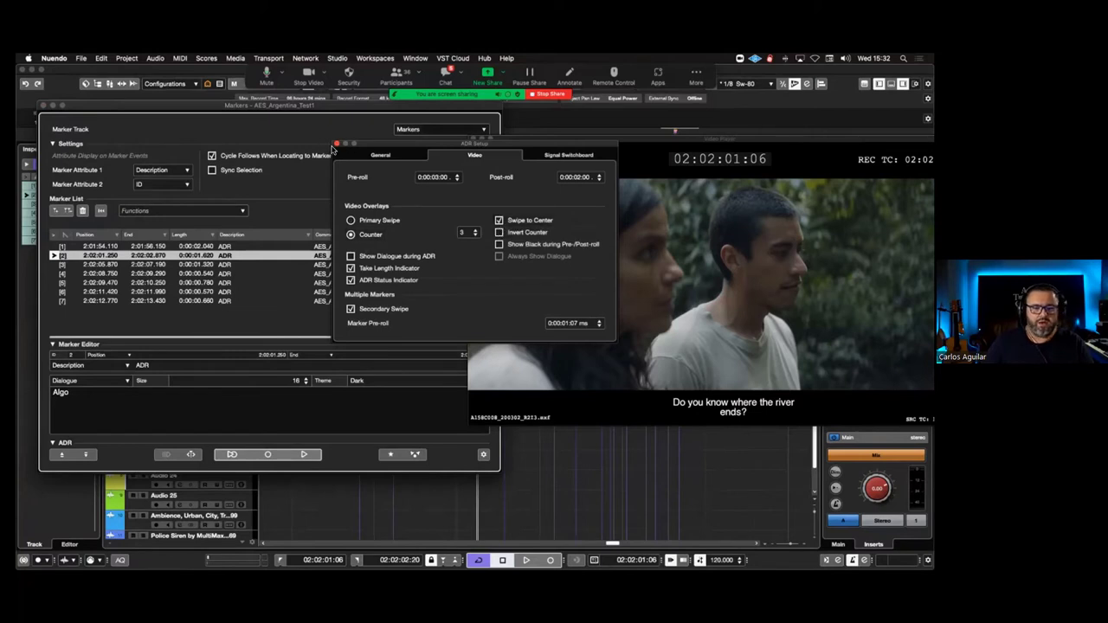
left_click(331, 407)
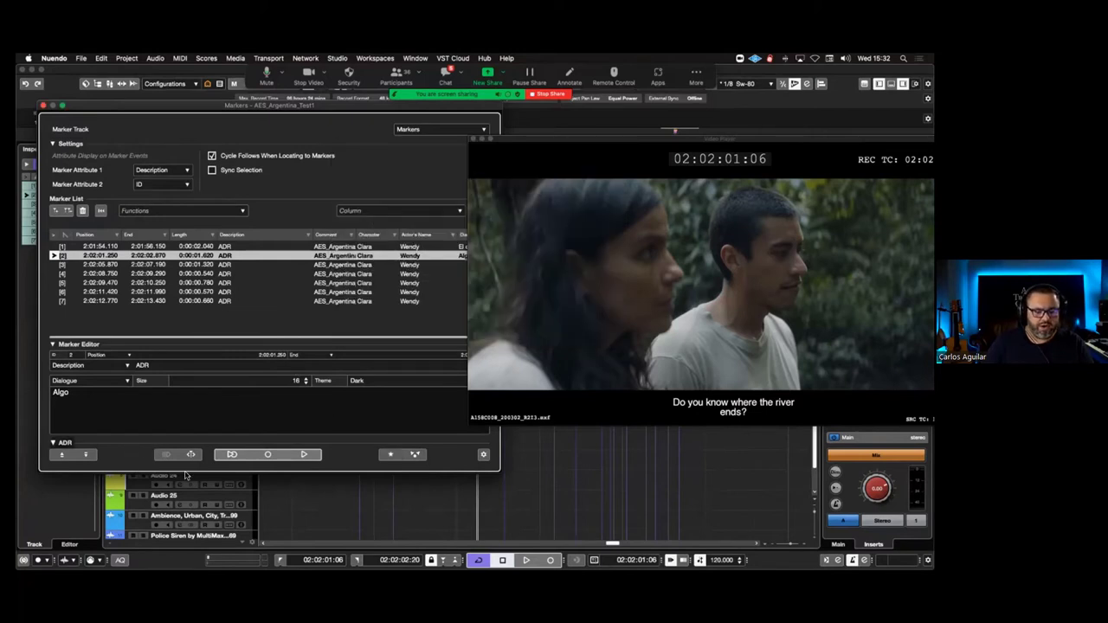
Rehearse marker 2 with the counter overlay, try ADR record mode on marker 1, and close the video player
left_click(232, 454)
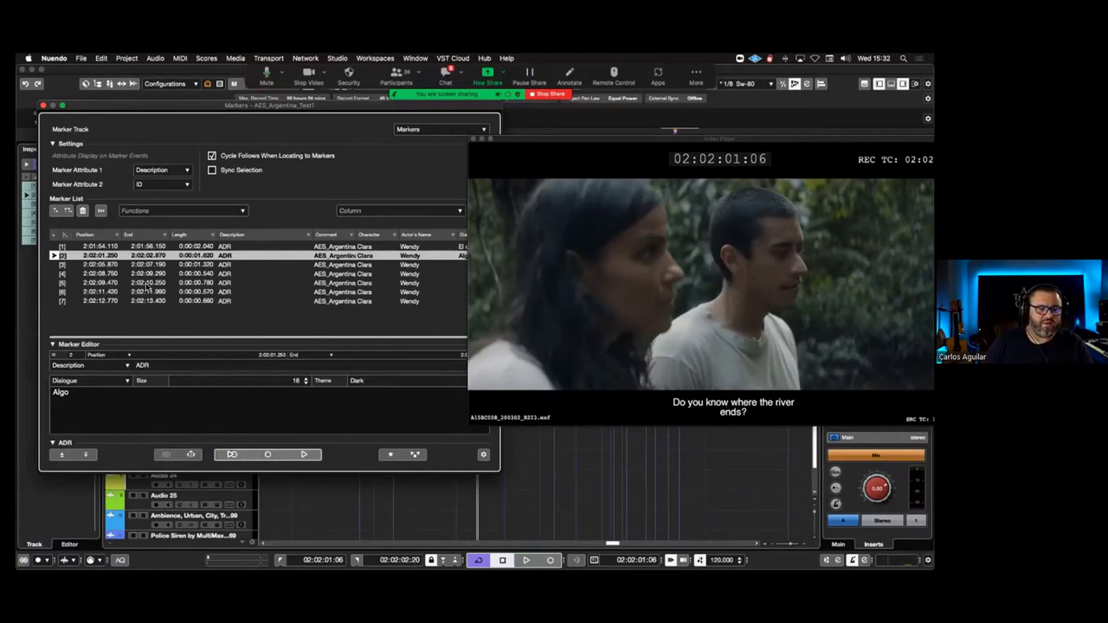
left_click(52, 248)
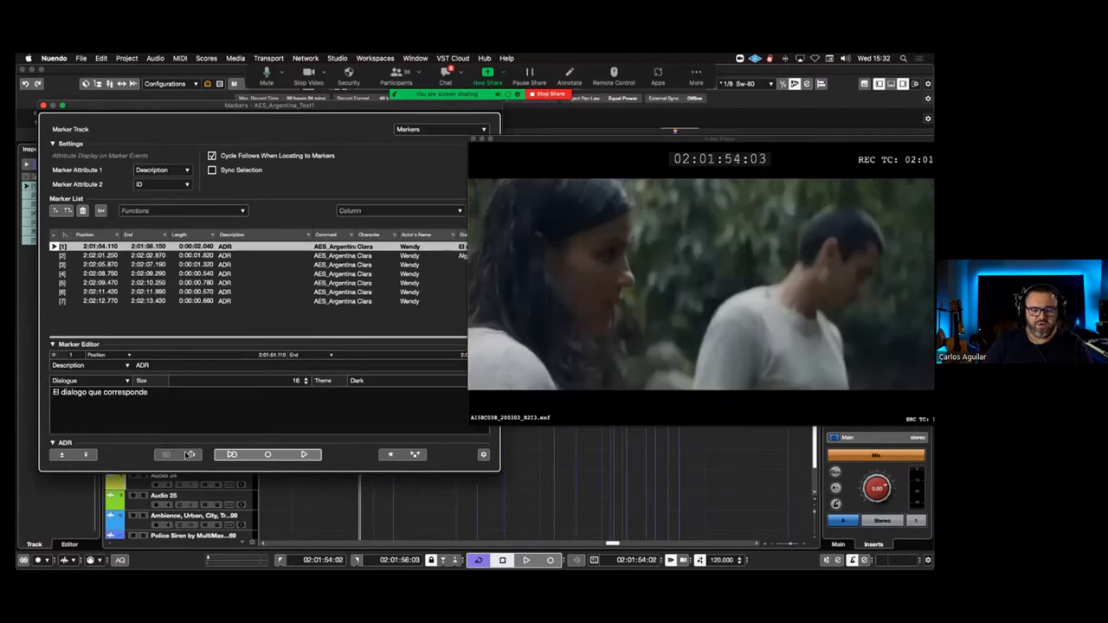
left_click(267, 456)
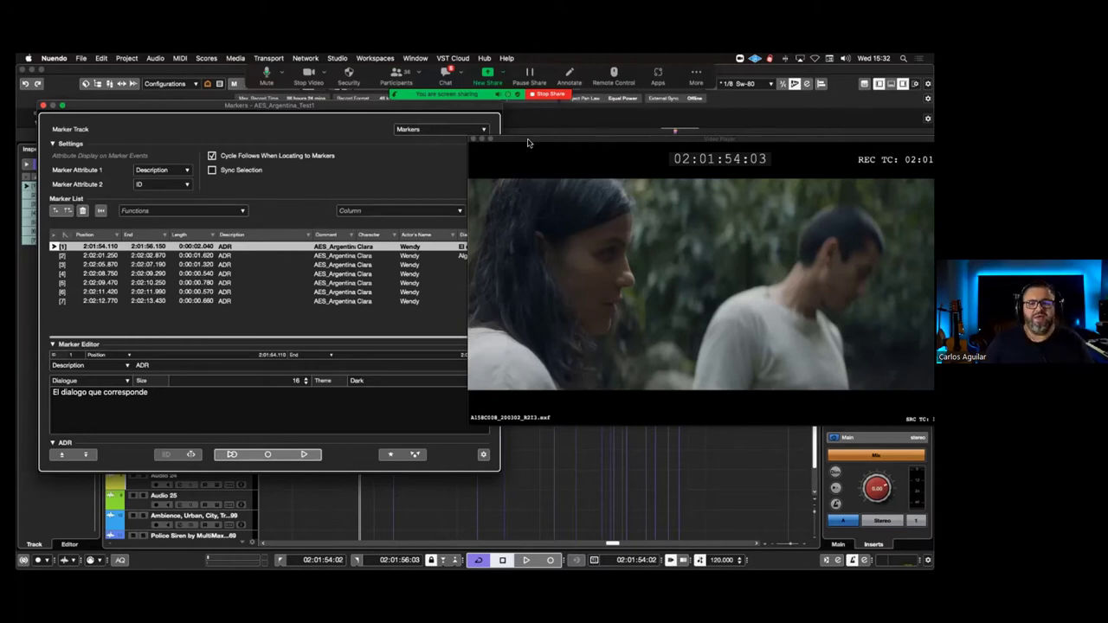
left_click(473, 139)
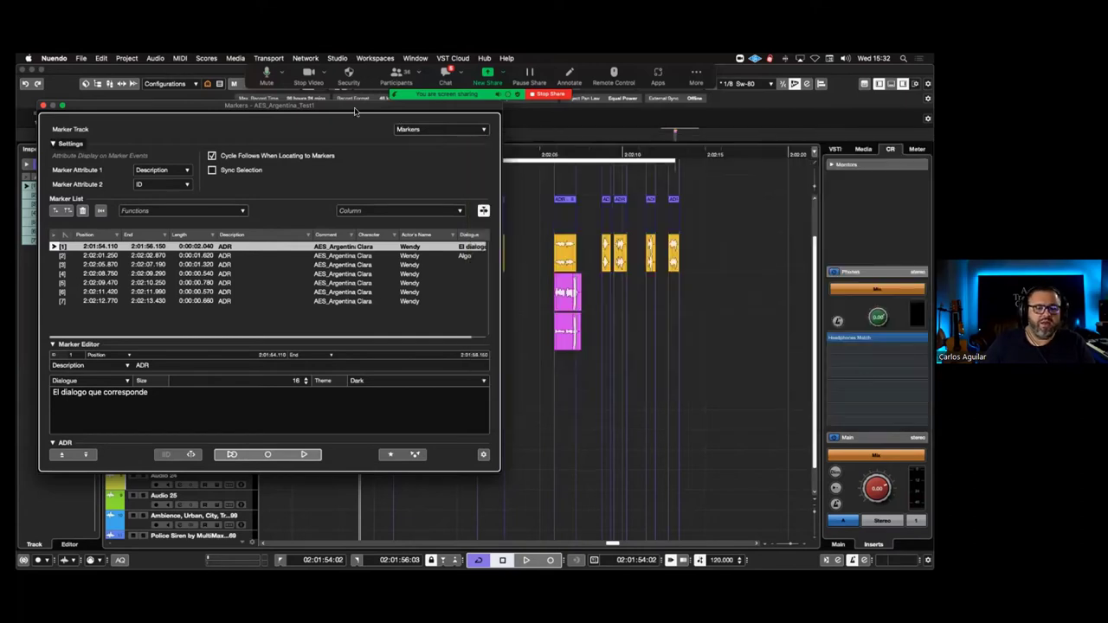
Close the marker window and start a CSV marker export of the Markers track with comma separation and UTF-8 encoding
left_click_drag(351, 106, 579, 139)
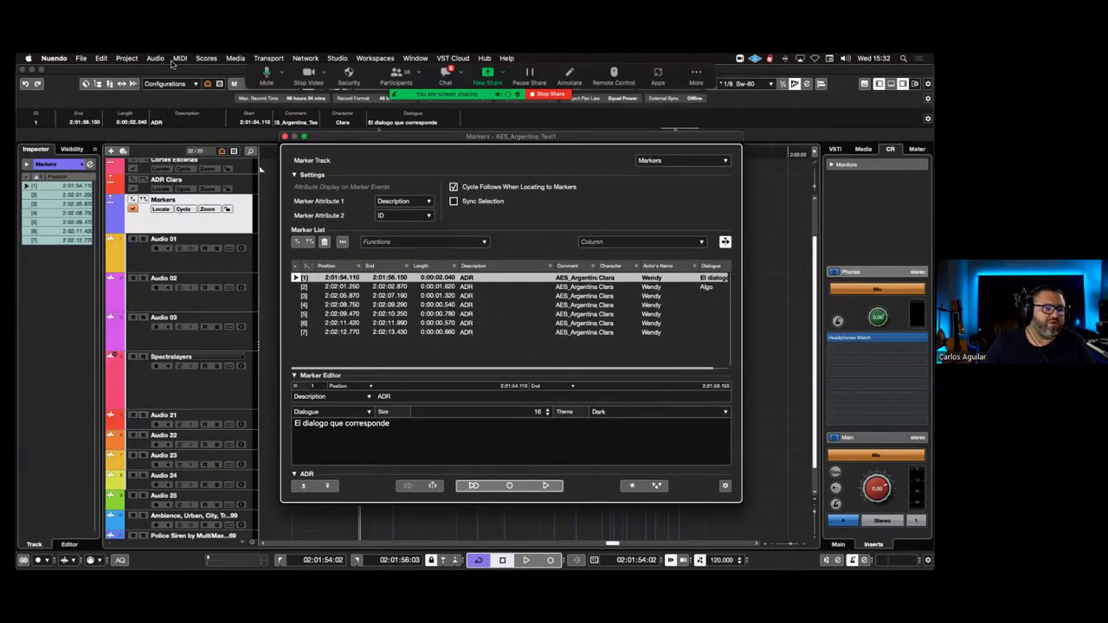
left_click(82, 60)
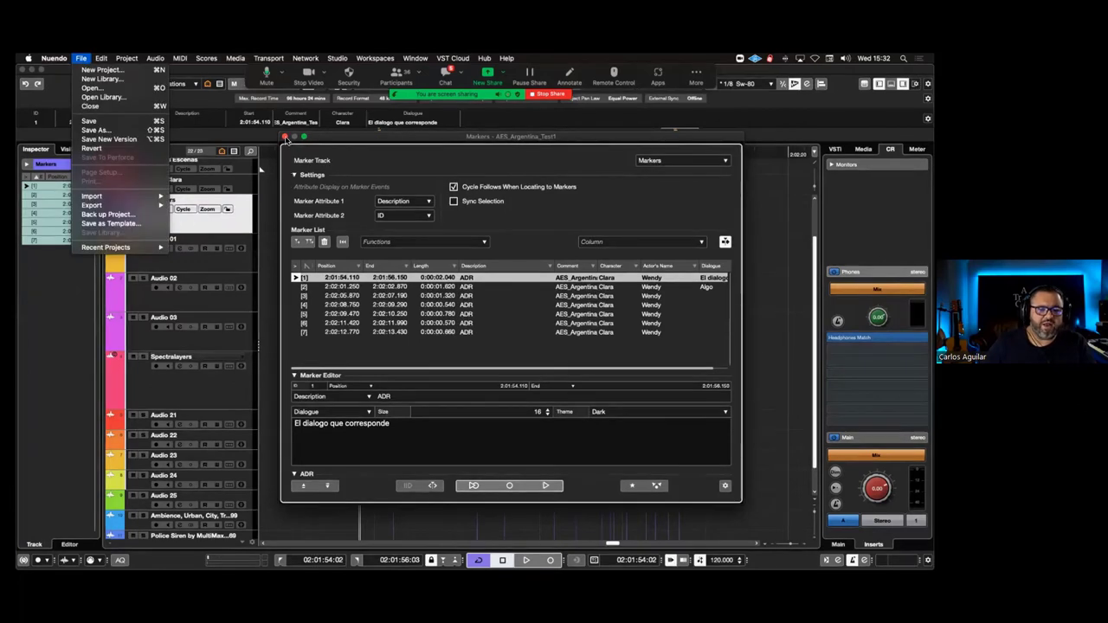
key("super+w")
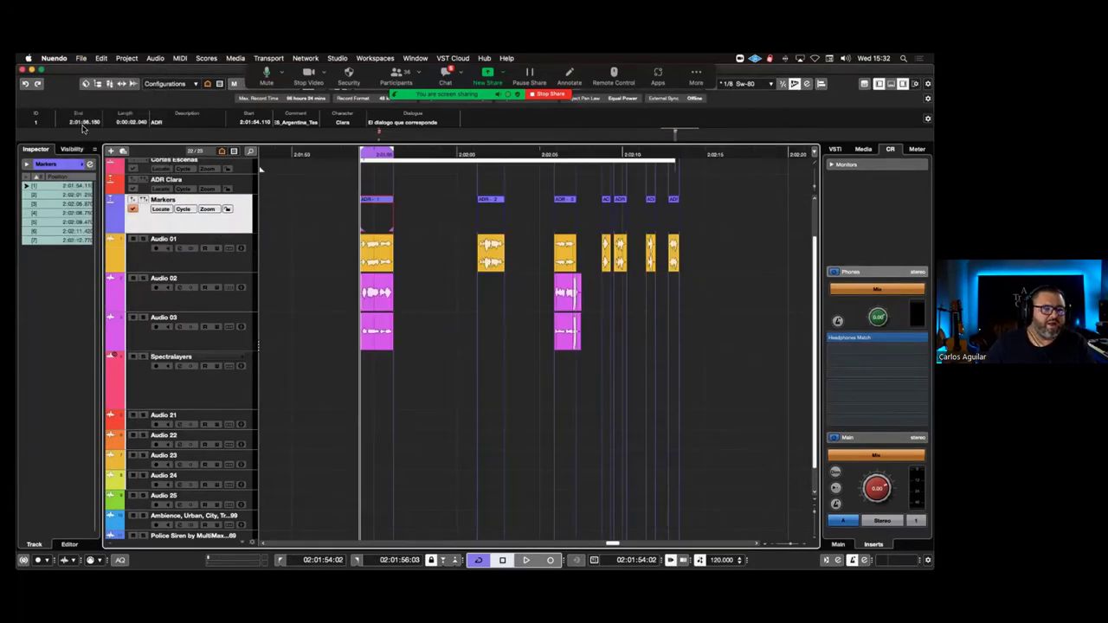
left_click(82, 60)
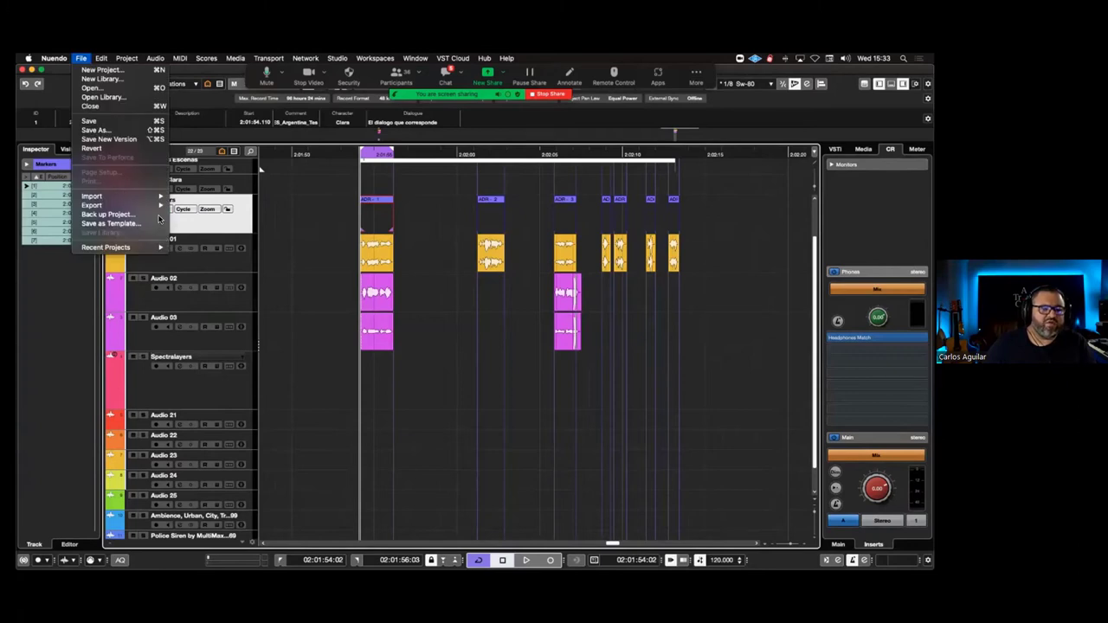
mouse_move(147, 205)
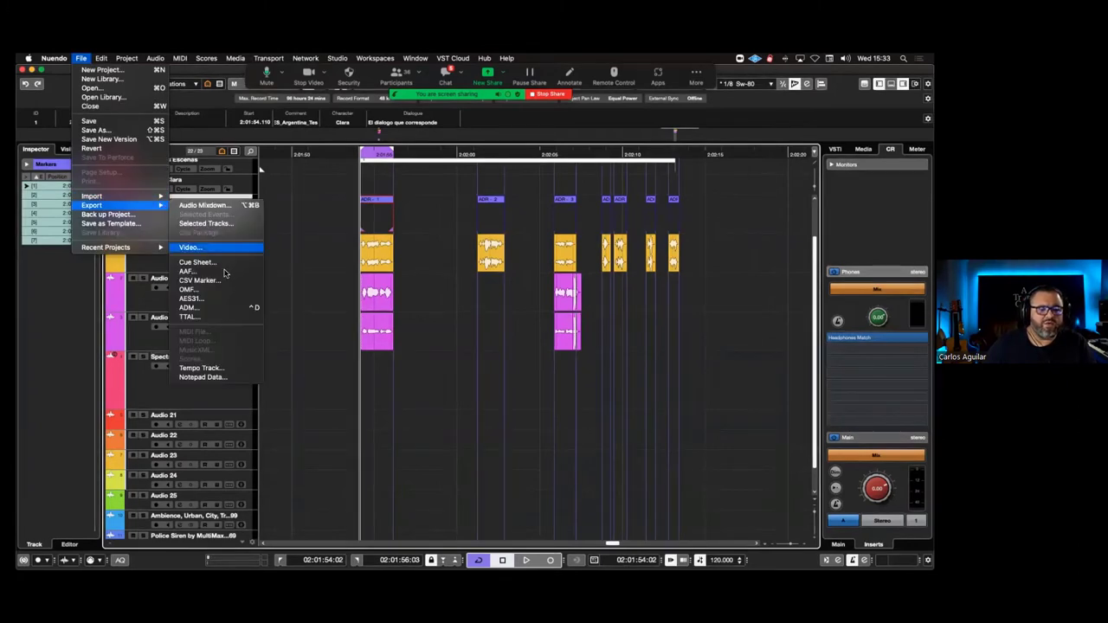
left_click(225, 281)
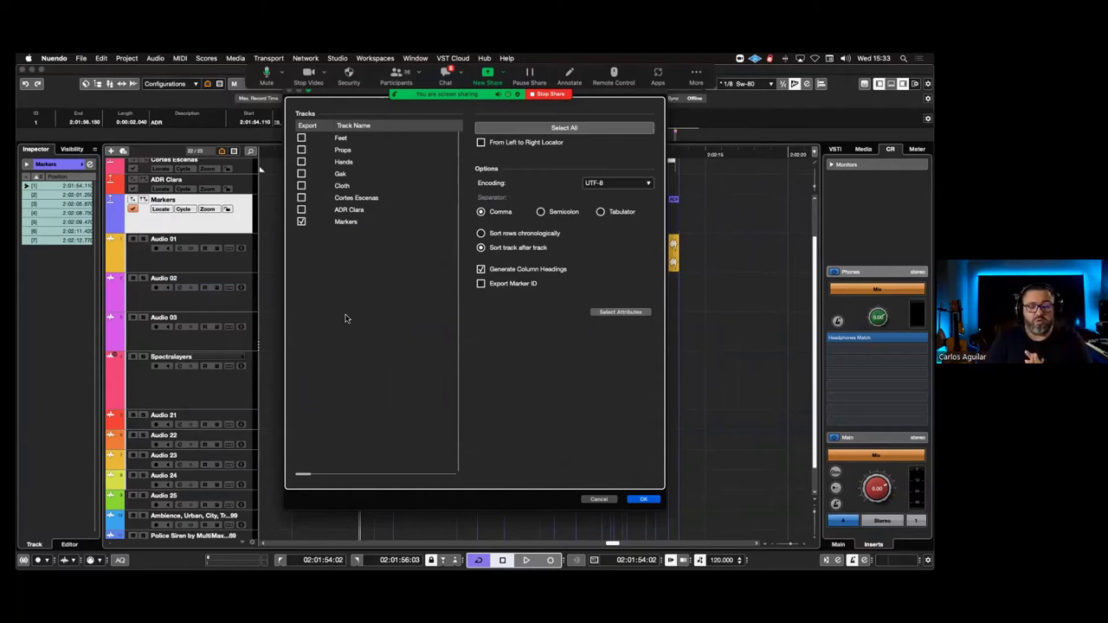
left_click(648, 501)
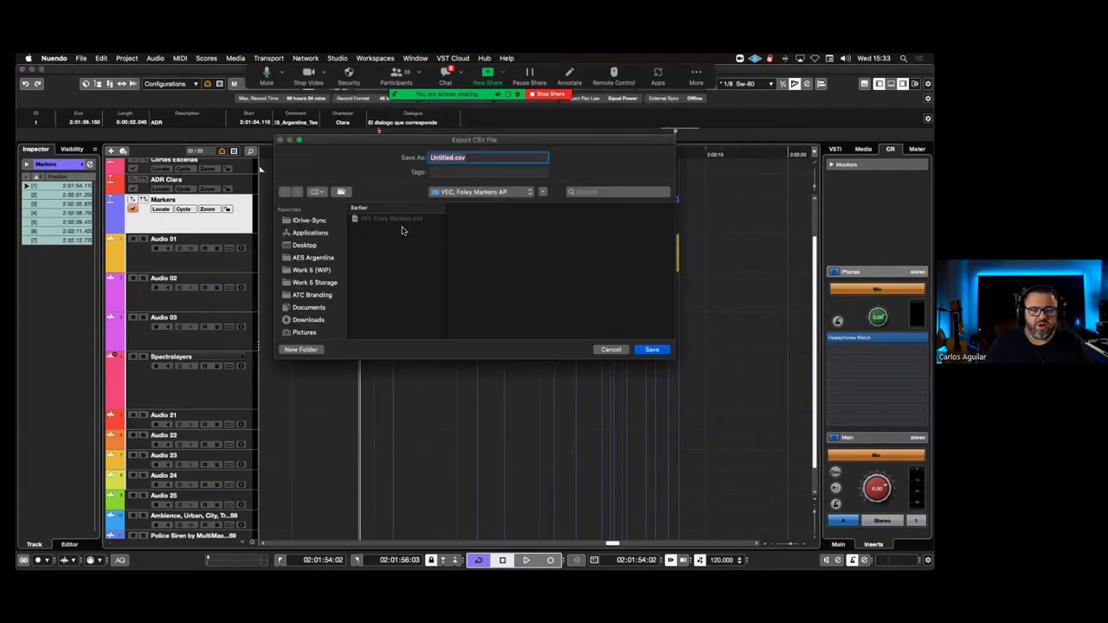
Save the exported marker list as ADR Clara.csv in the Elementos folder of AES Argentina
left_click(485, 192)
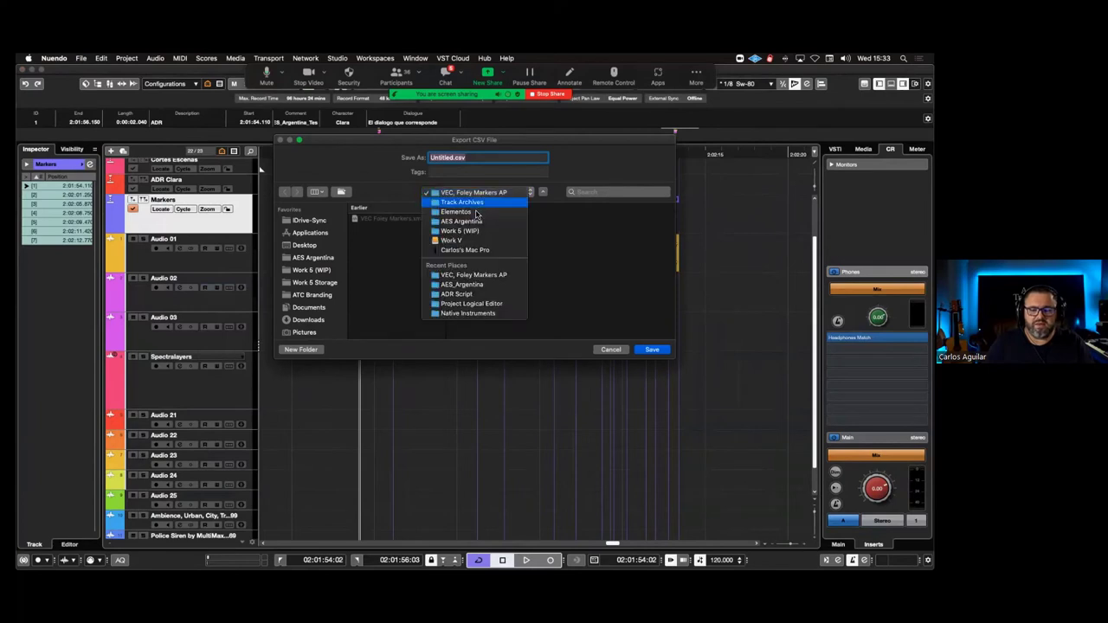
key("Escape")
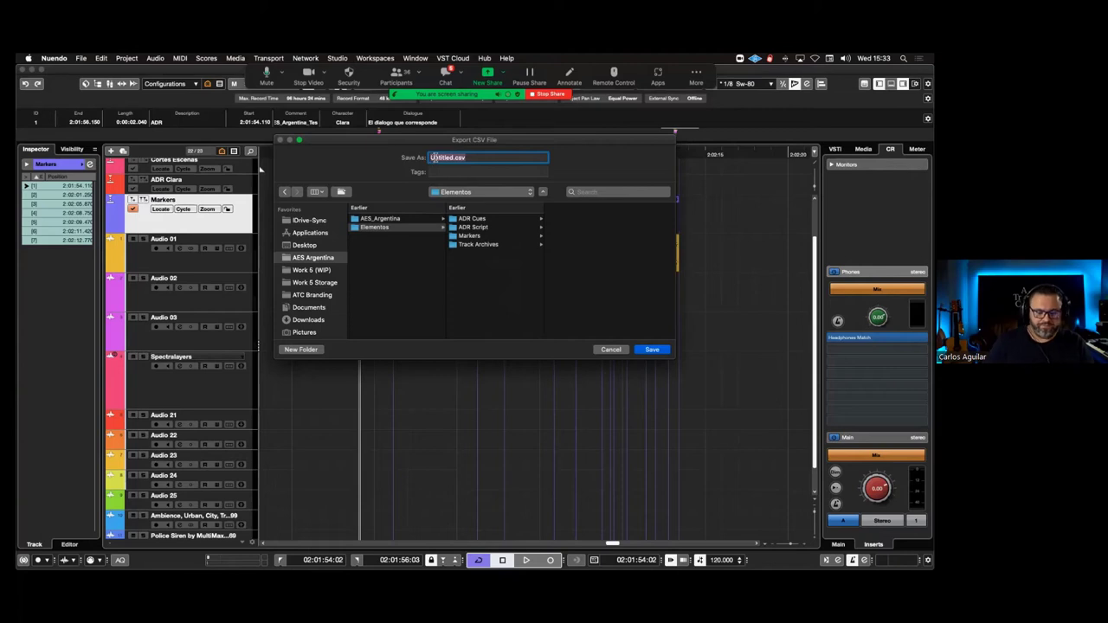
type("AE")
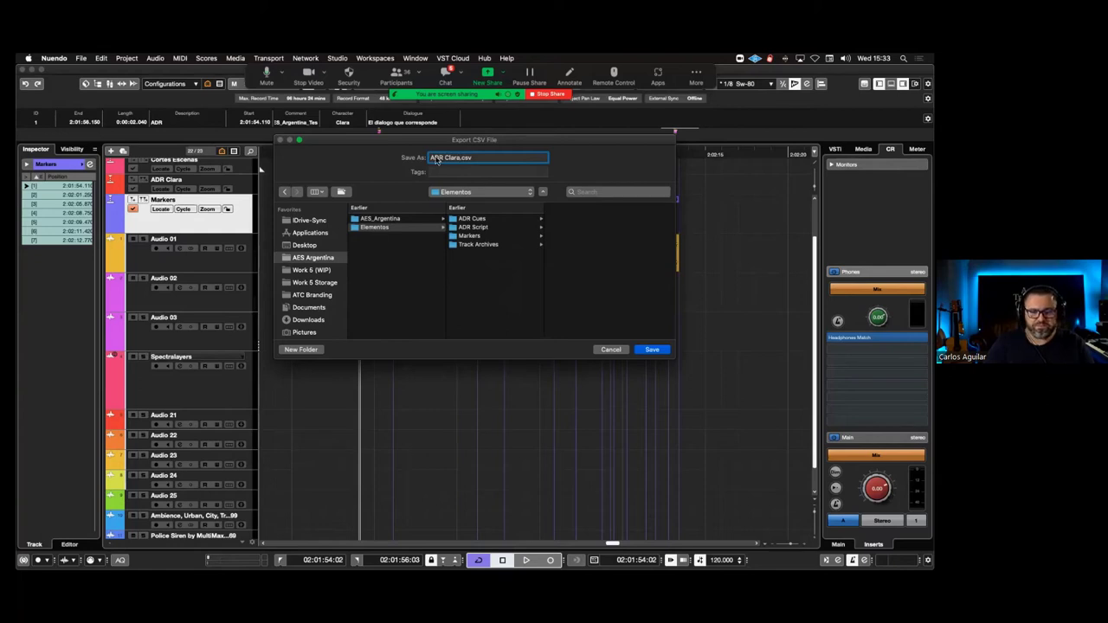
key("Return")
Switch to Finder and preview the contents of ADR Clara.csv in the Elementos folder
key("super+Tab")
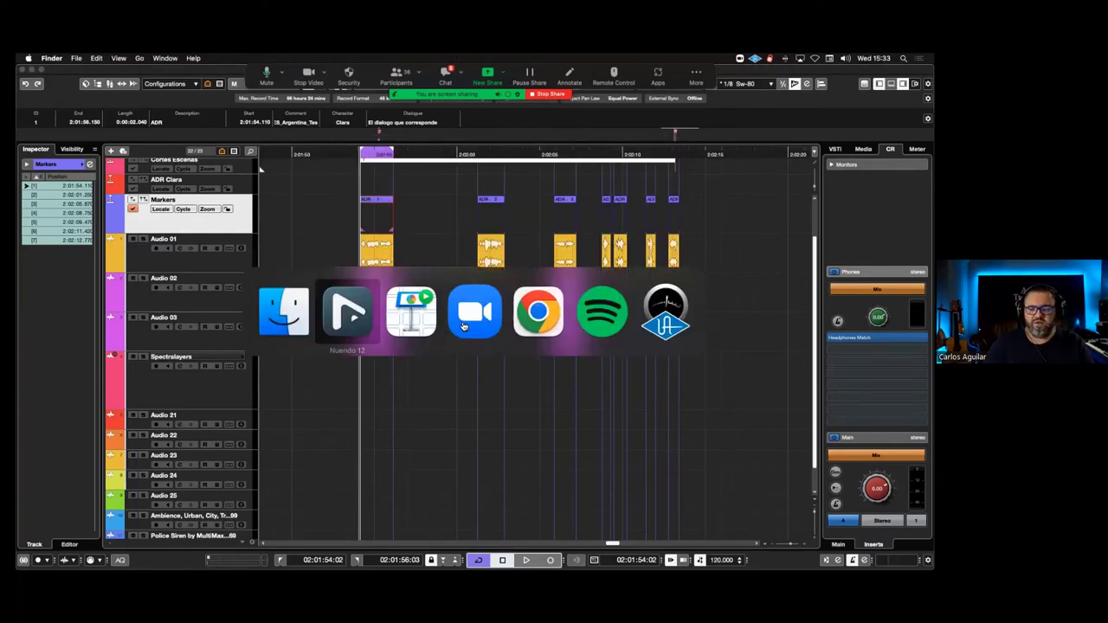
left_click(281, 327)
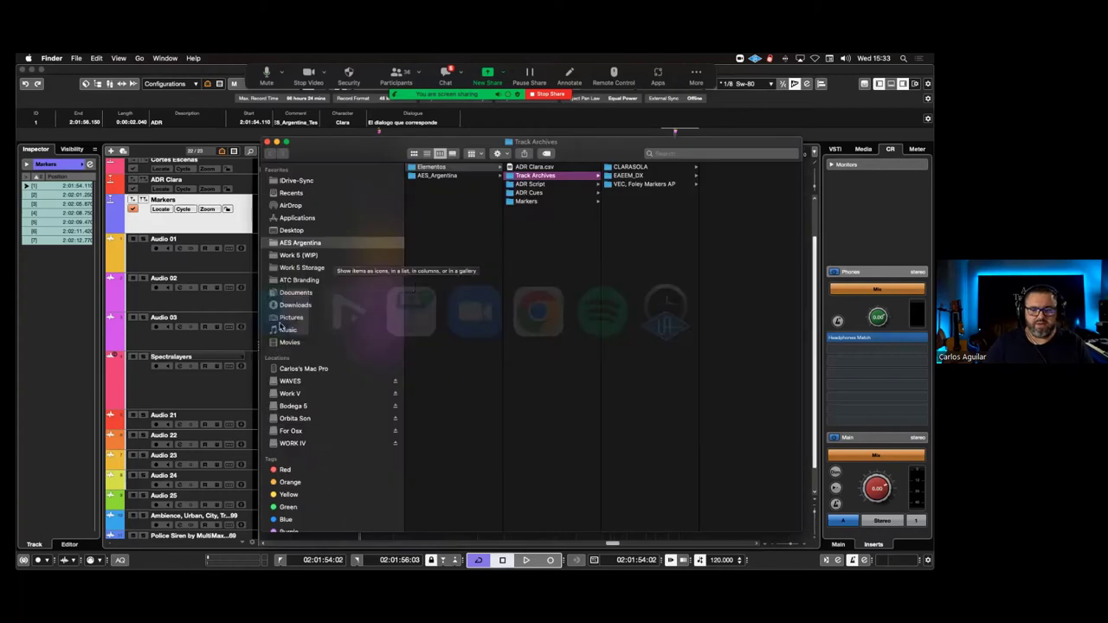
left_click(537, 167)
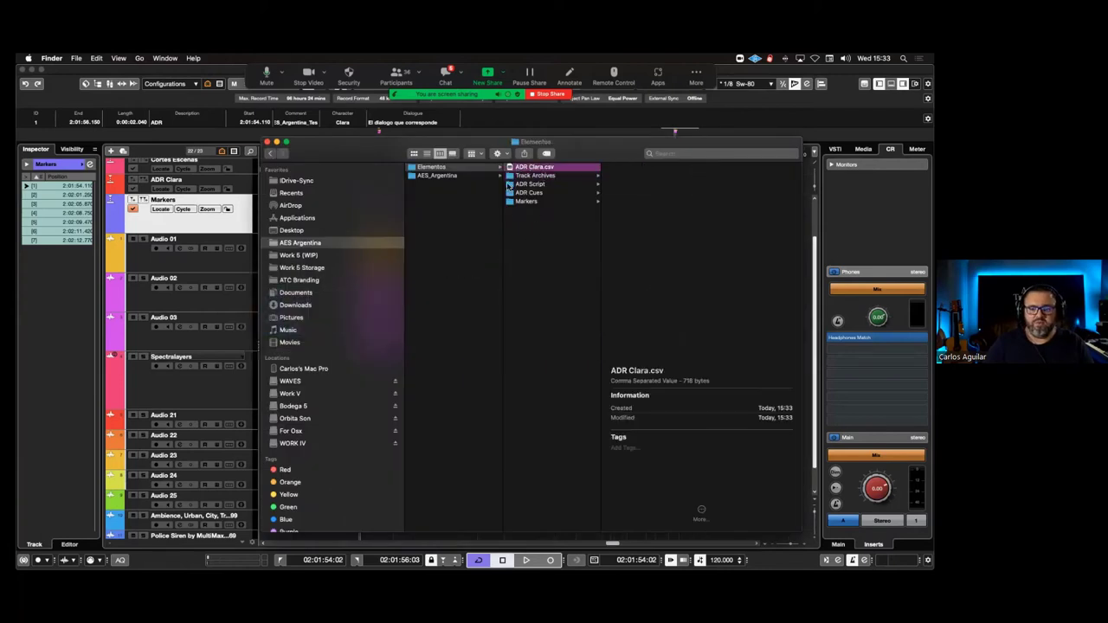
key("space")
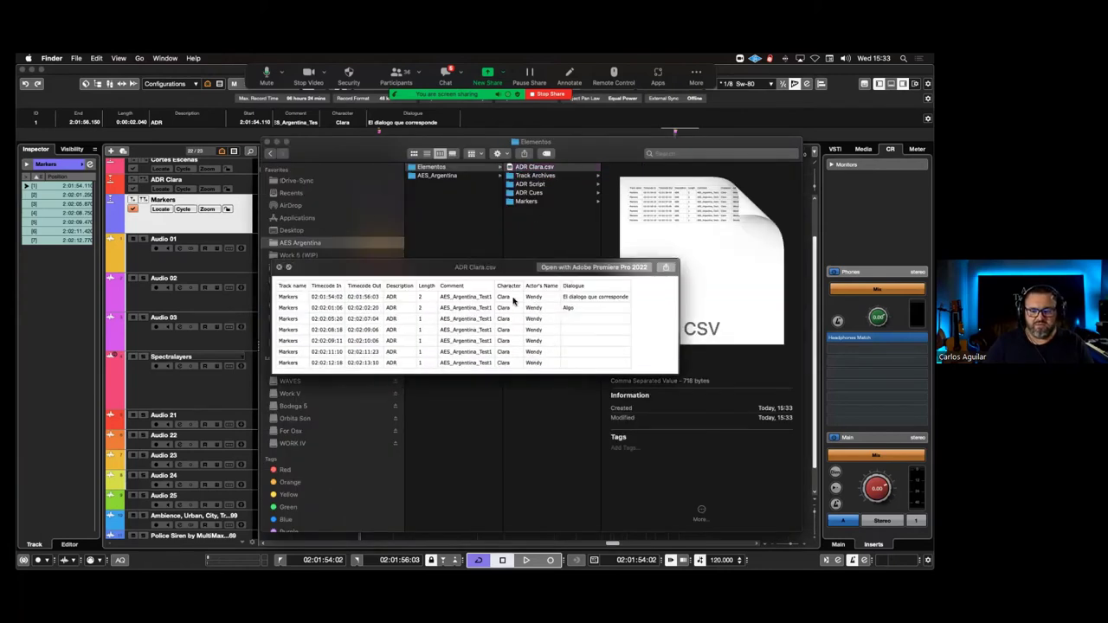
key("space")
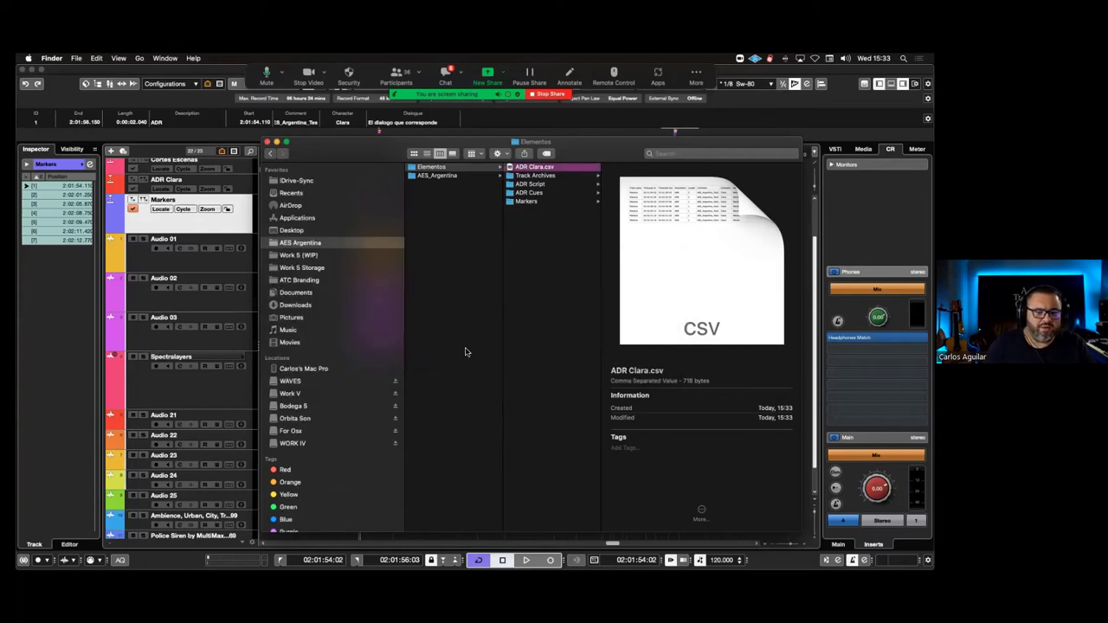
Open EdiCue and import ADR Clara.csv as ADR cues into the existing Clara Sola Test production, saving the error log beside the source file
key("F4")
key("Escape")
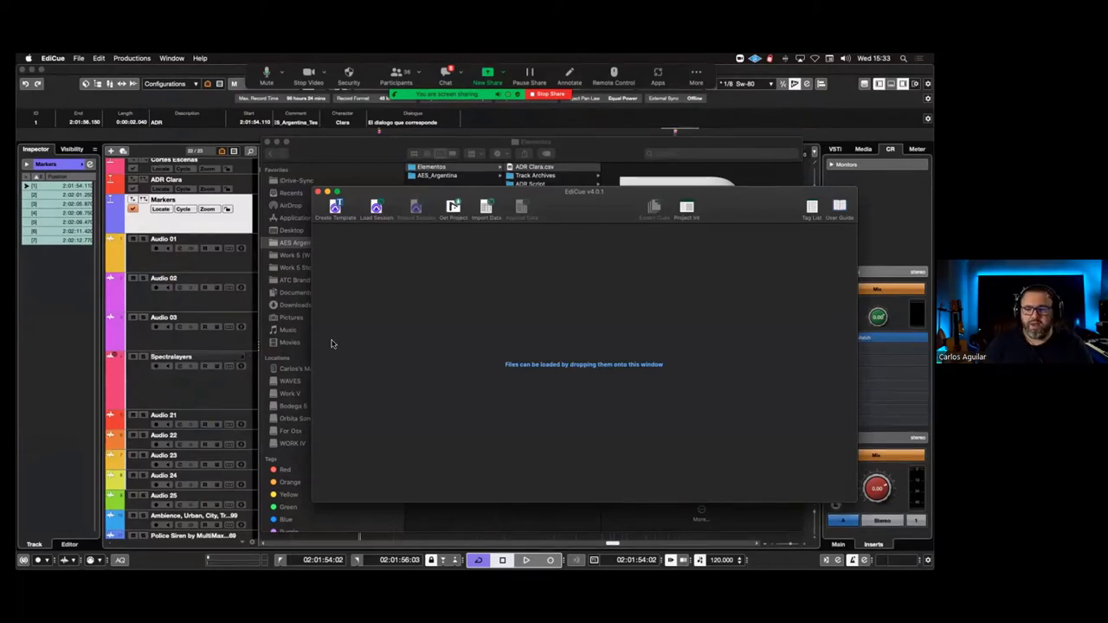
left_click_drag(641, 181, 539, 349)
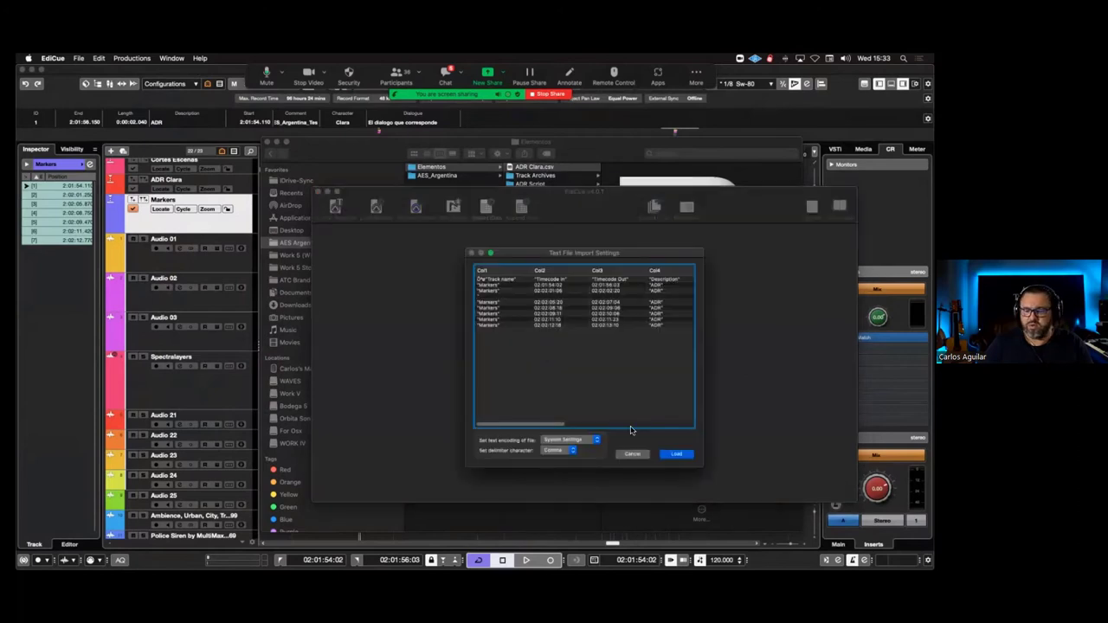
left_click(675, 454)
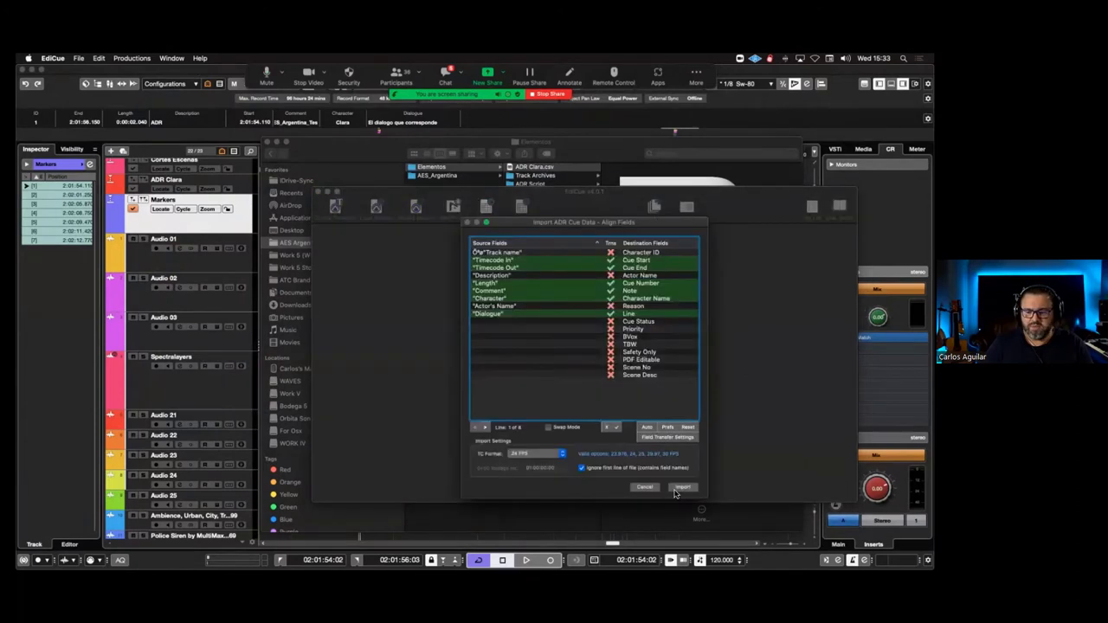
left_click(683, 488)
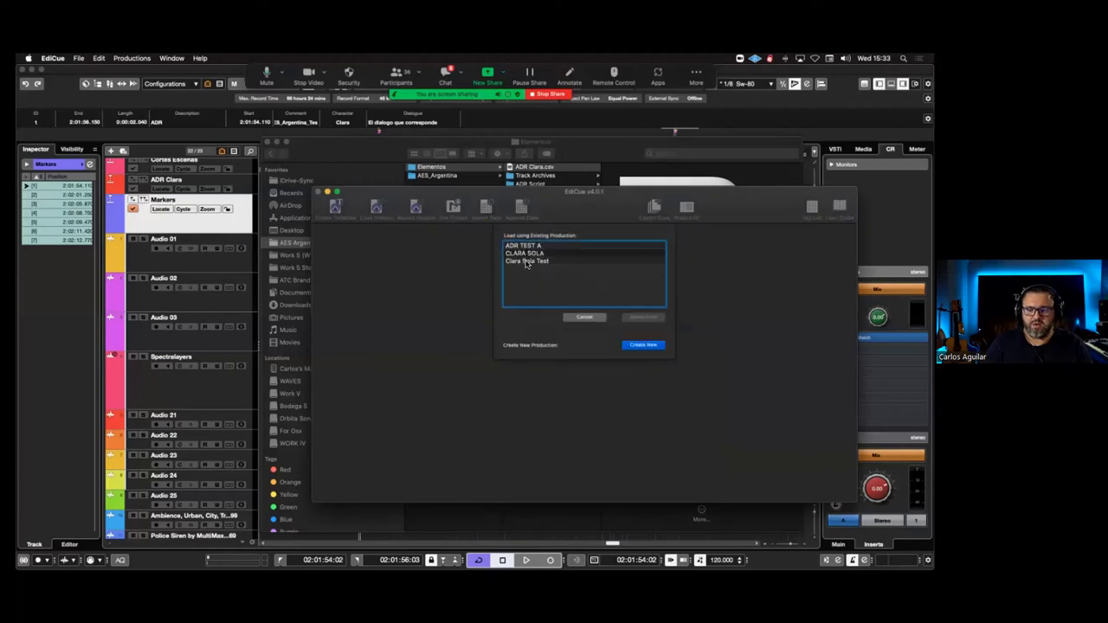
double_click(528, 264)
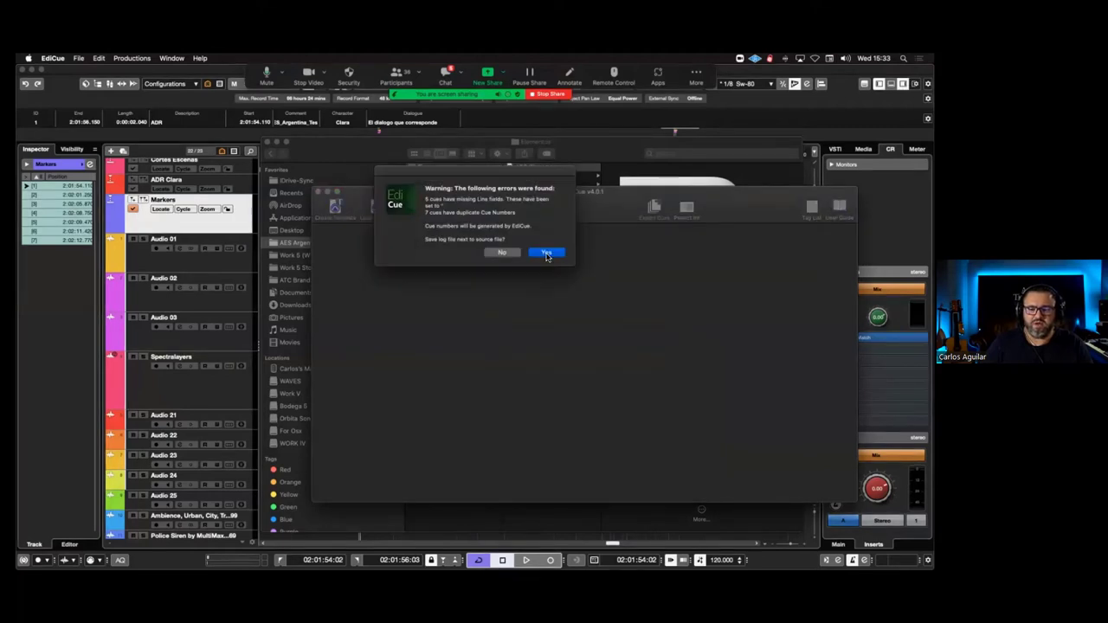
left_click(546, 252)
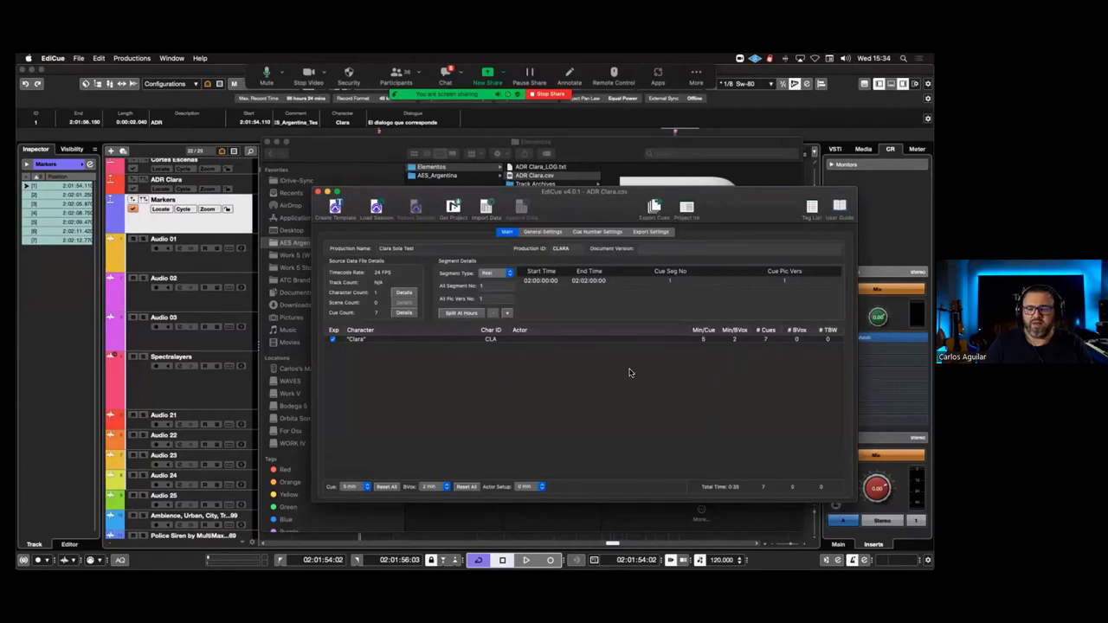
Export the ADR cues as PDF files and open the folder that contains them
left_click(654, 208)
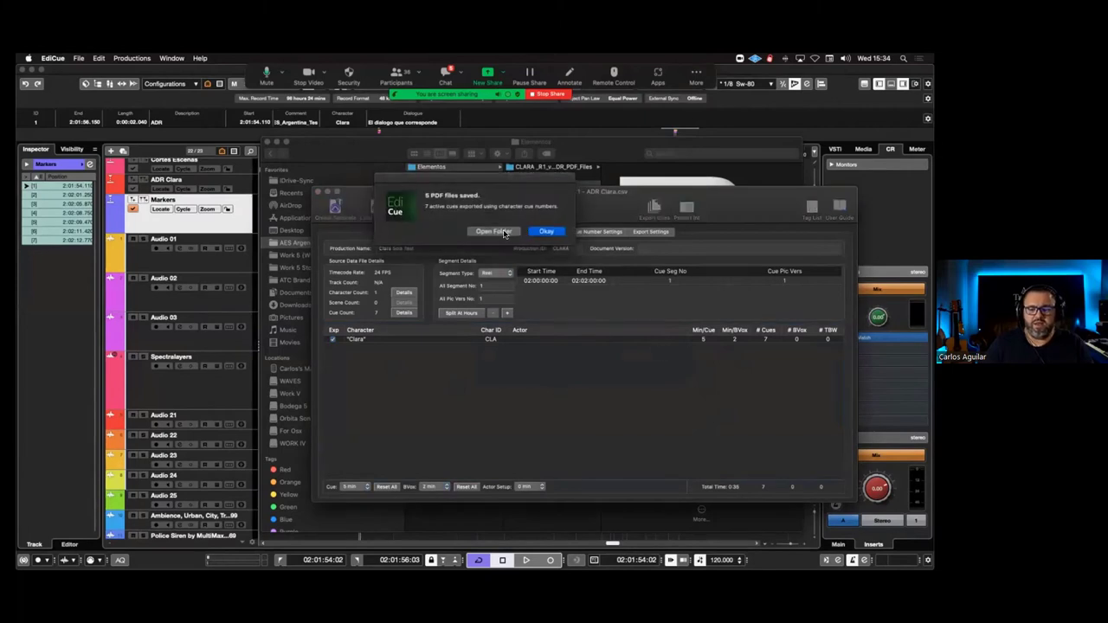
left_click(505, 232)
key("super+Tab")
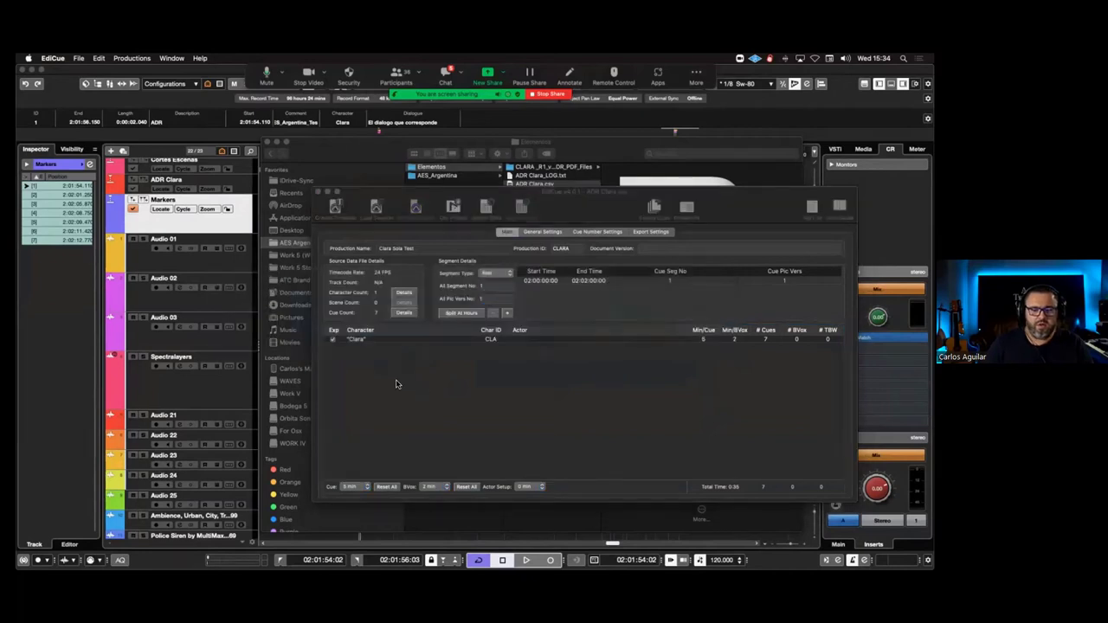
left_click(582, 271)
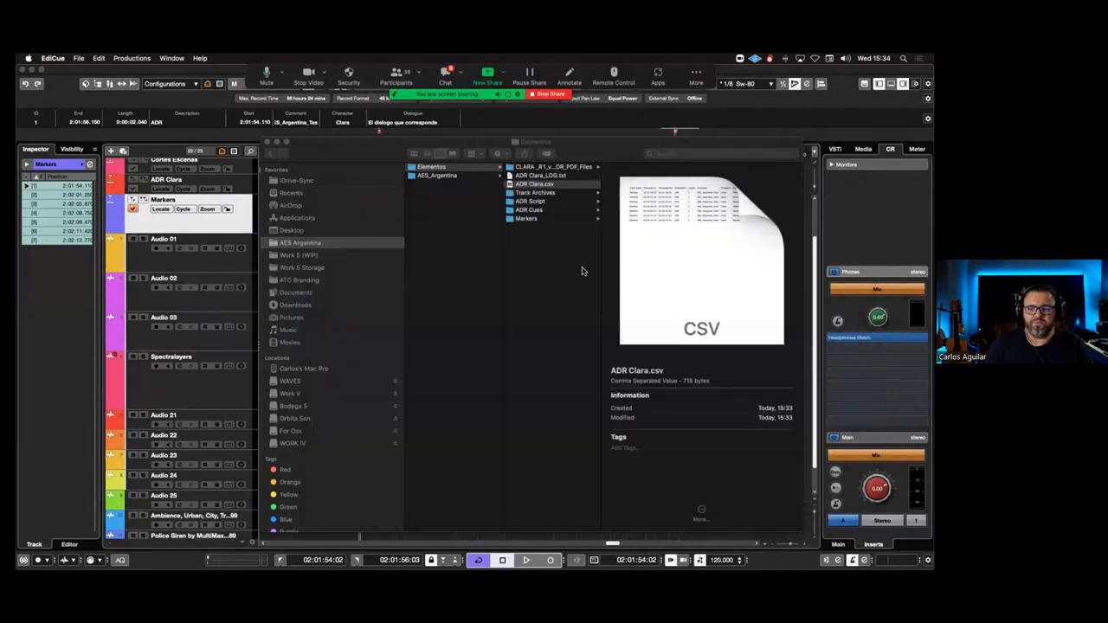
key("super+Tab")
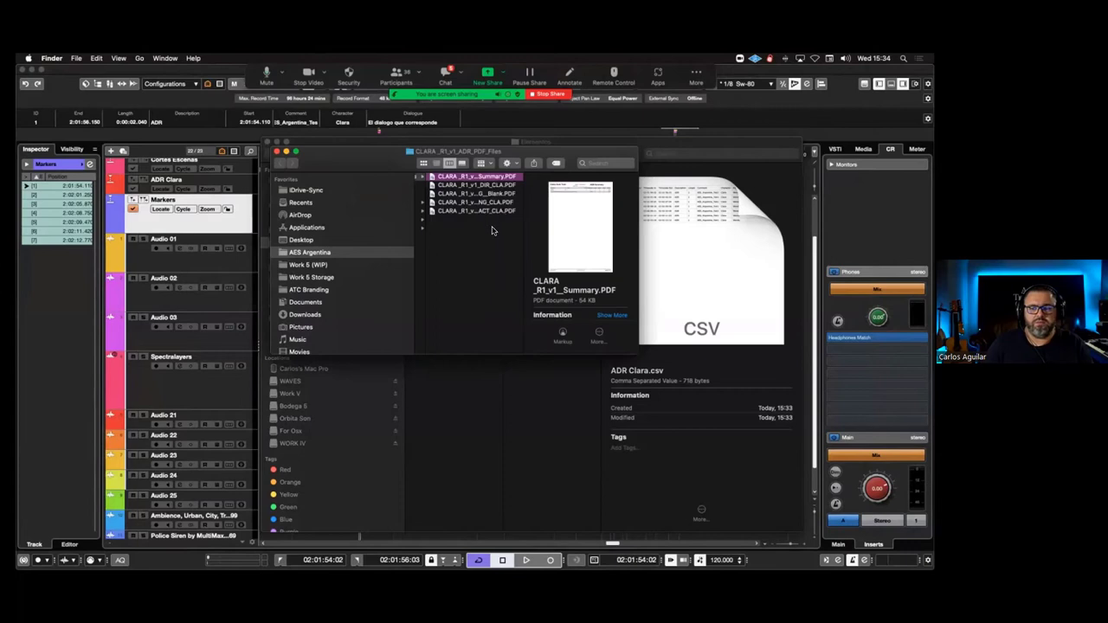
Preview the ADR Summary and Director's List PDFs, and switch back to Nuendo
key("space")
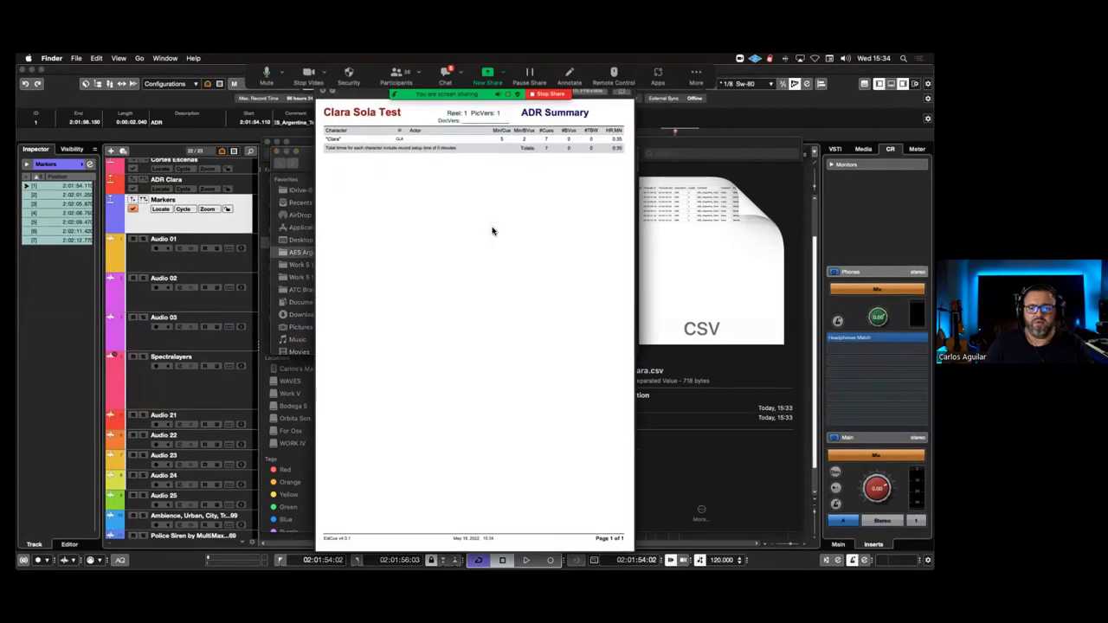
key("space")
scroll(555, 204, "left", 2)
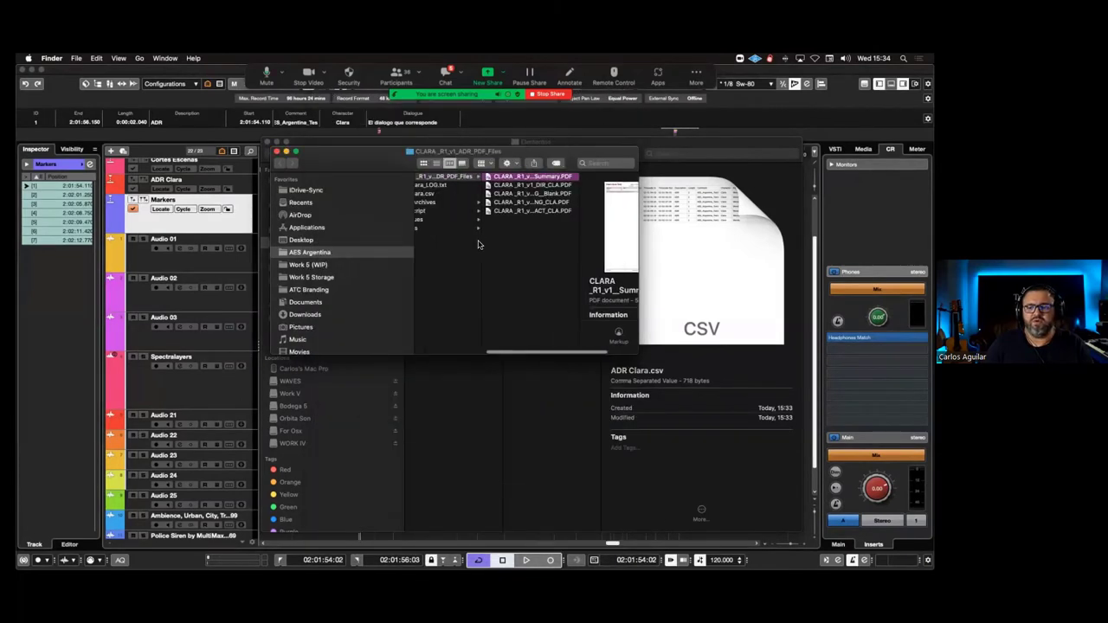
key("Down")
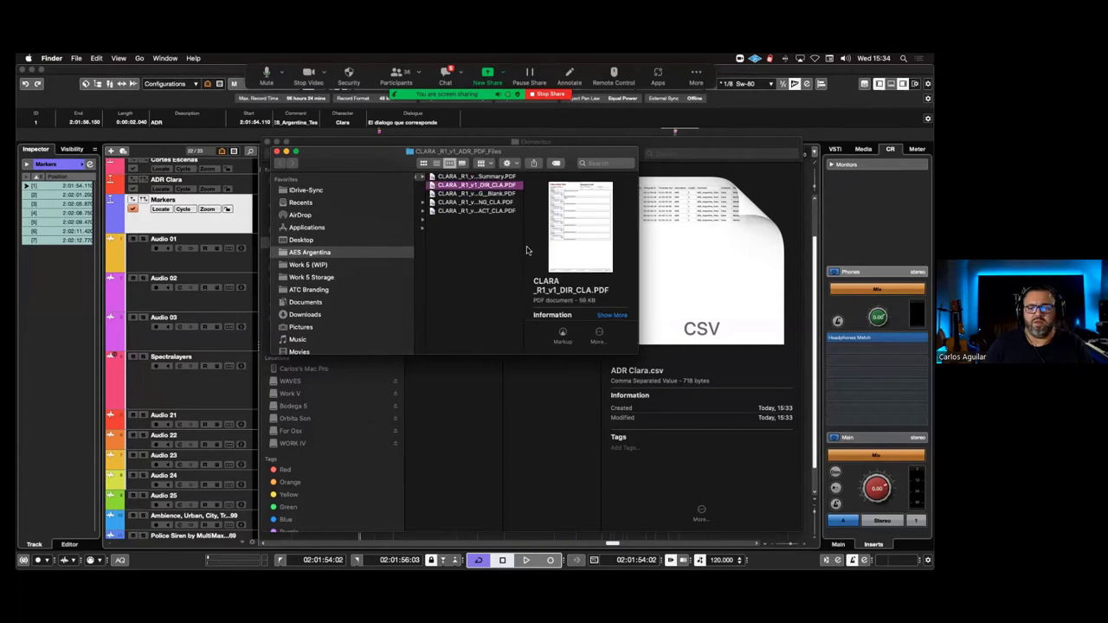
key("space")
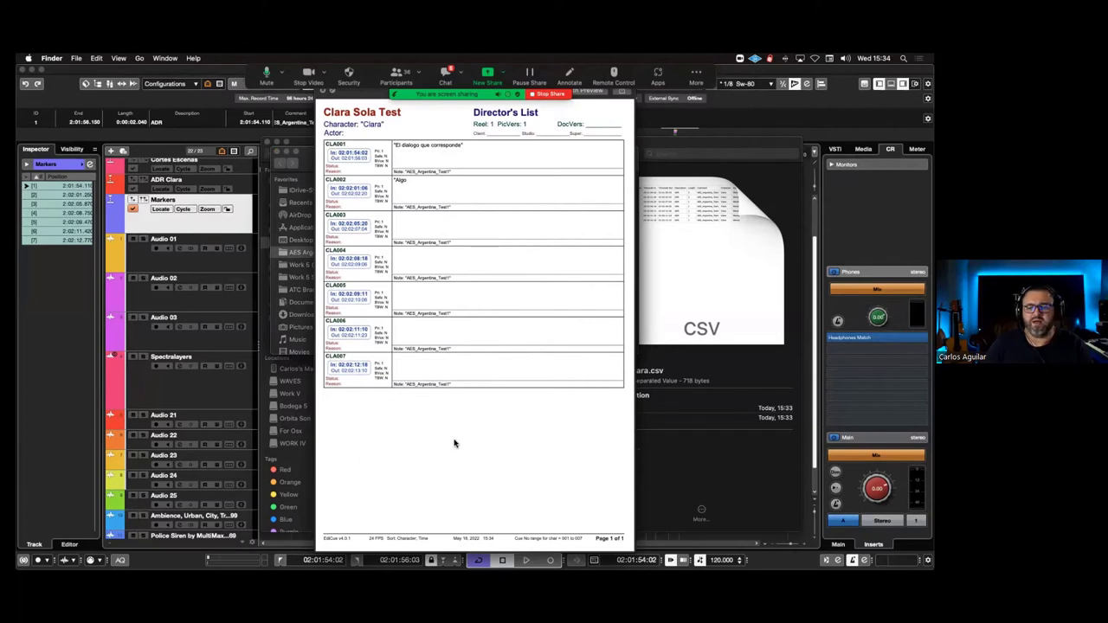
key("space")
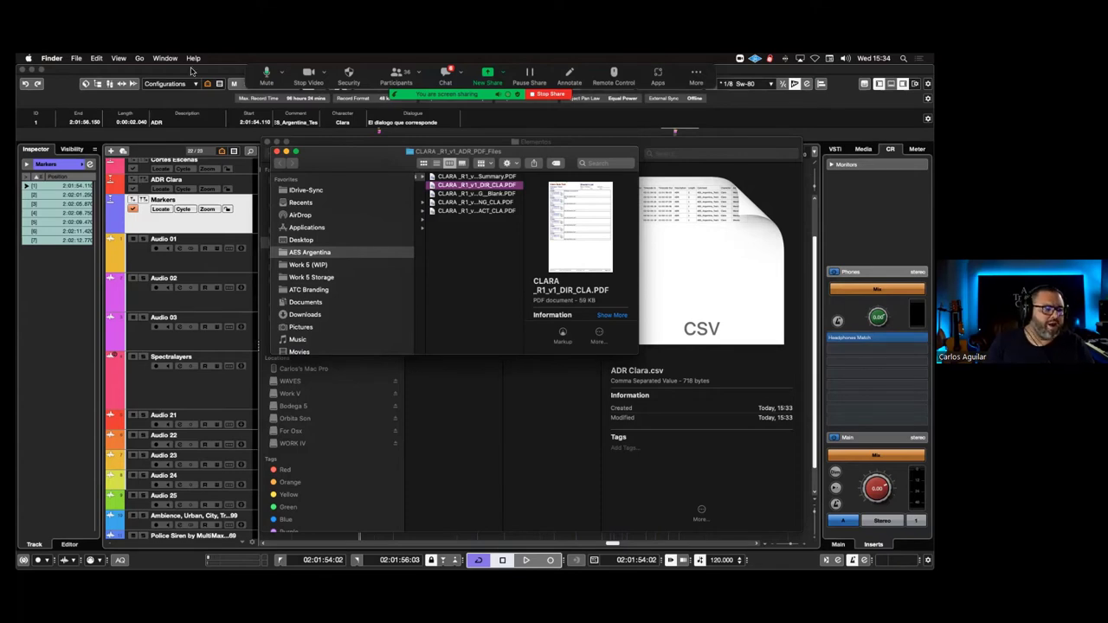
key("super+Tab")
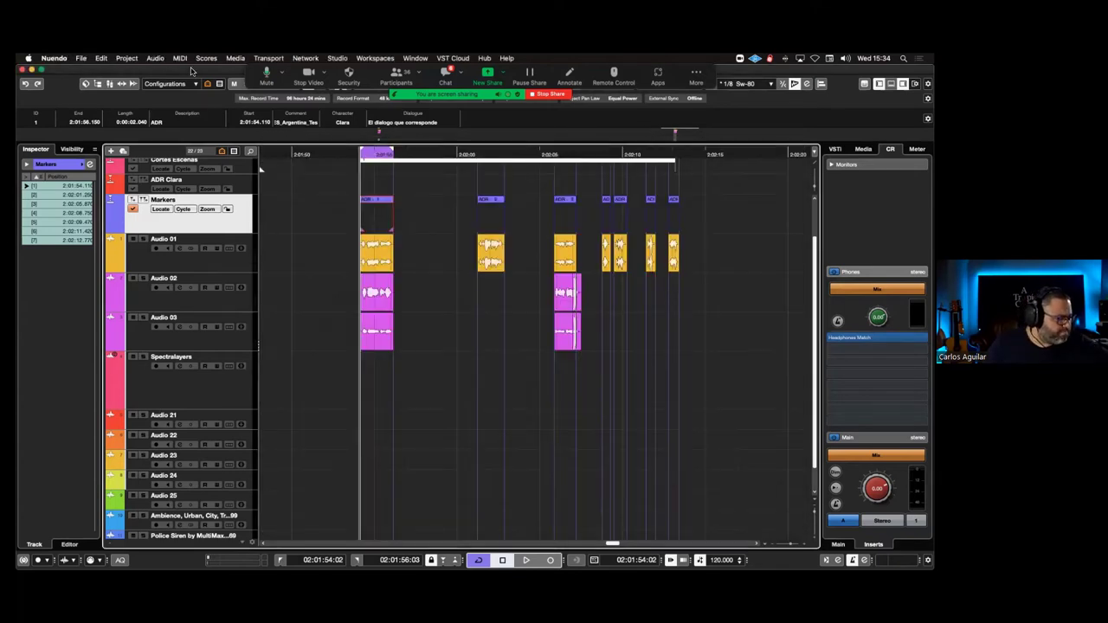
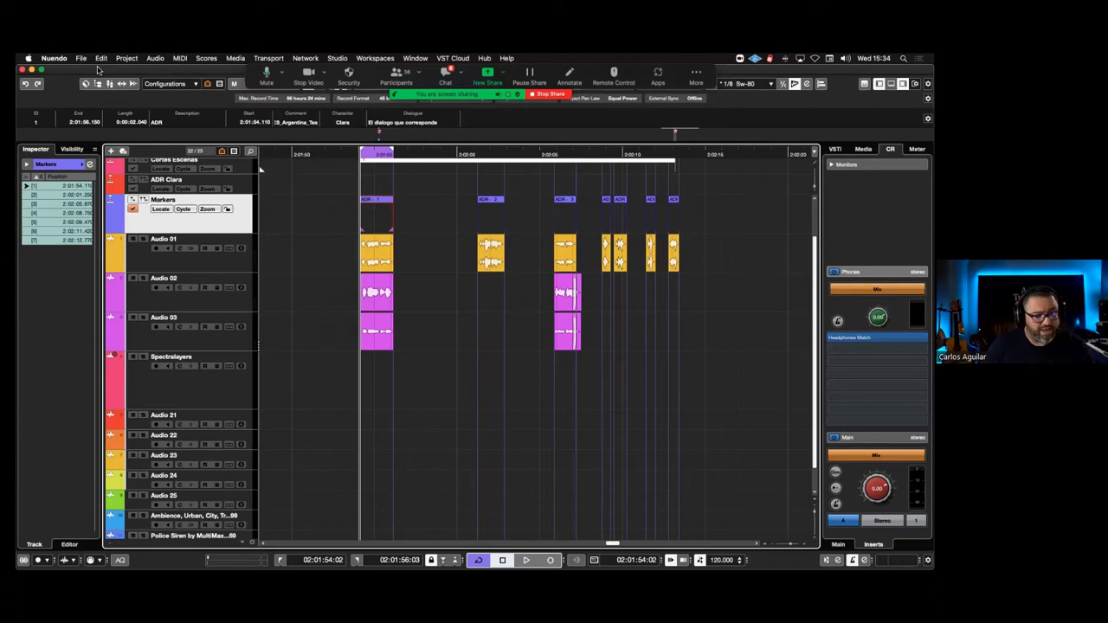
left_click(81, 59)
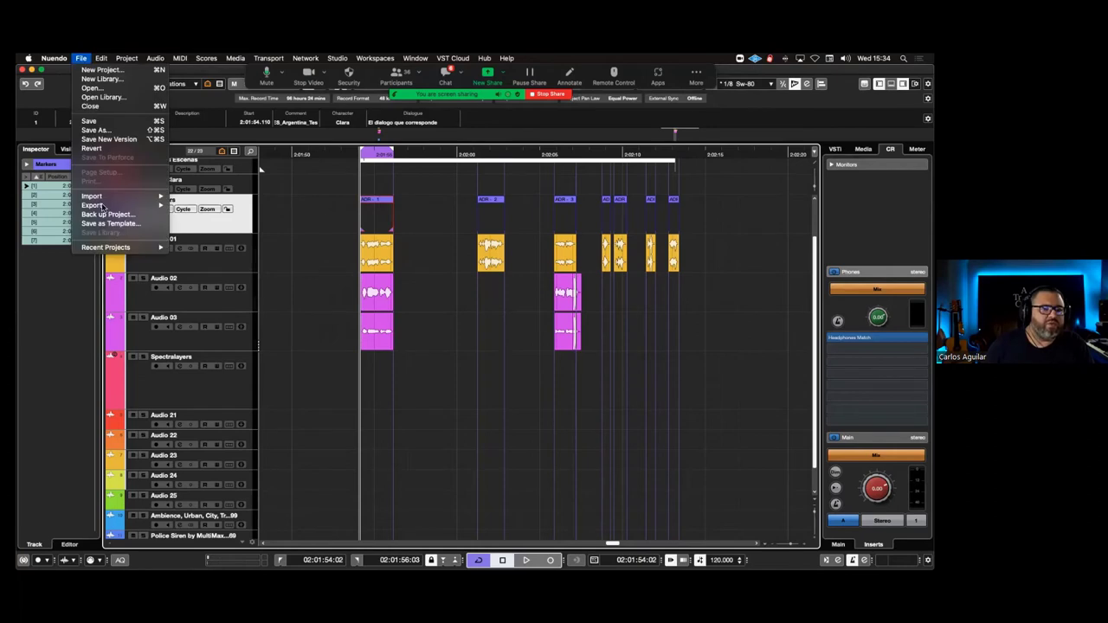
mouse_move(102, 58)
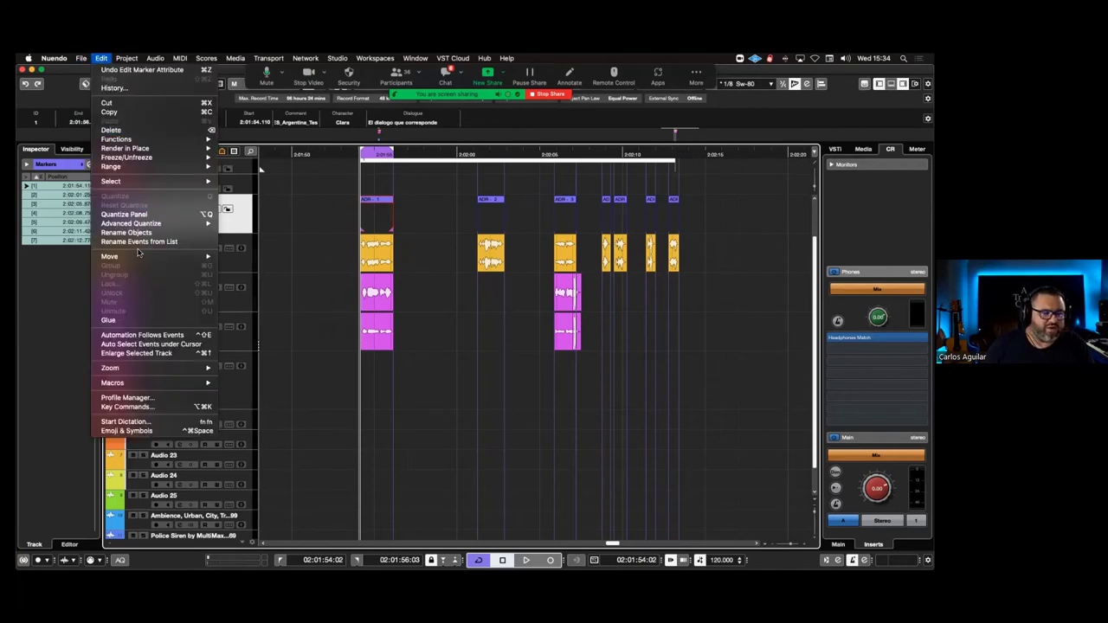
mouse_move(139, 383)
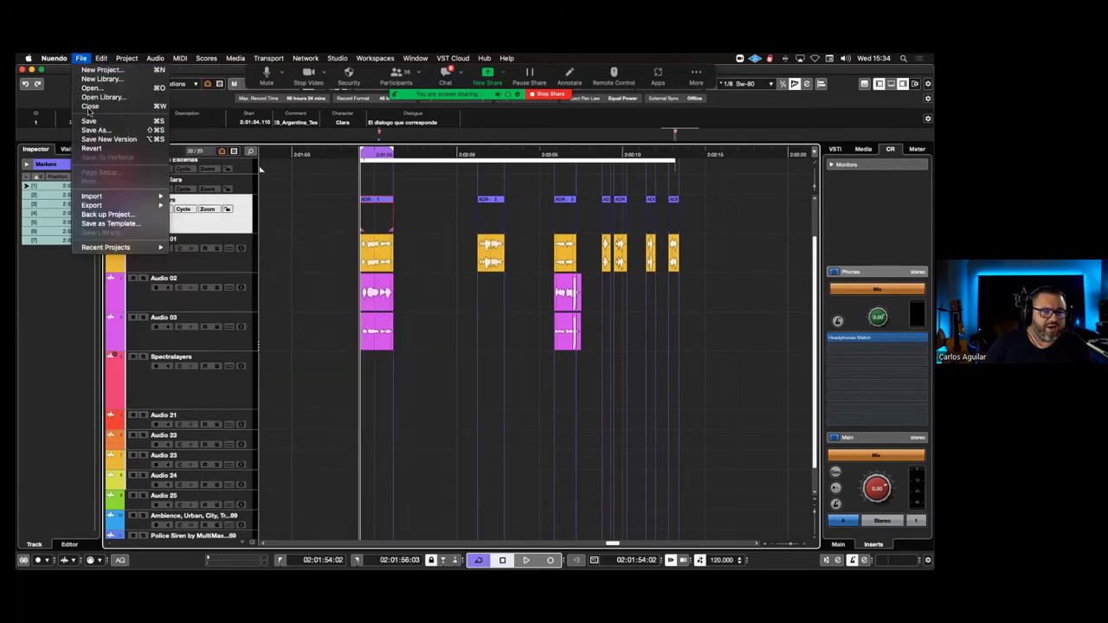
Export the markers as a Netflix TTAL file with TTAL Lip Events enabled, saving it as ADR Clara.ttal in the Elementos folder
mouse_move(95, 205)
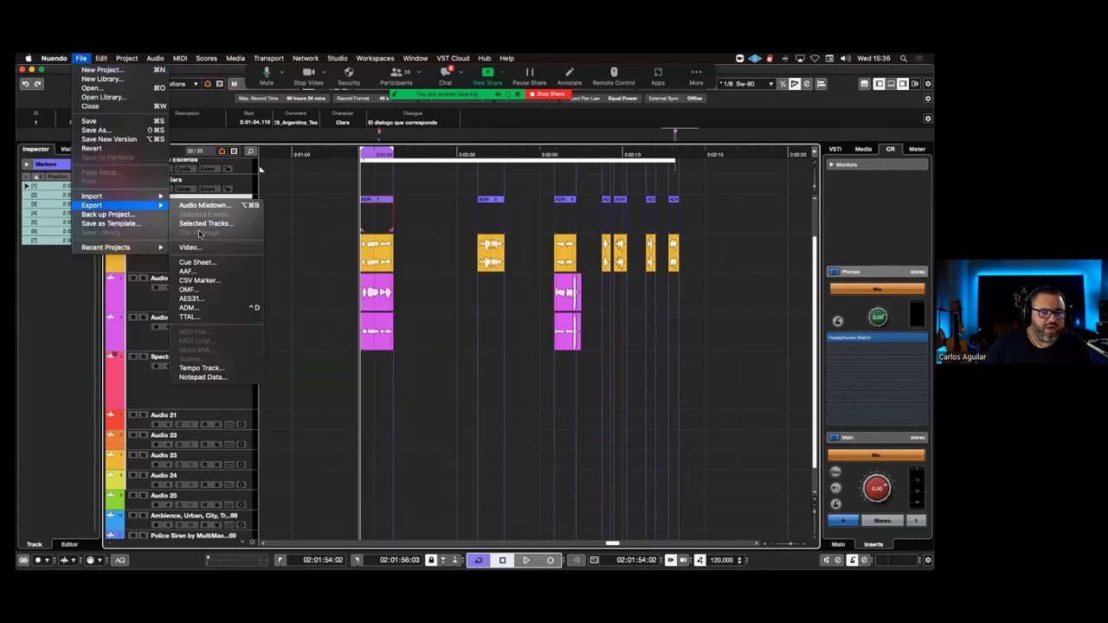
left_click(208, 316)
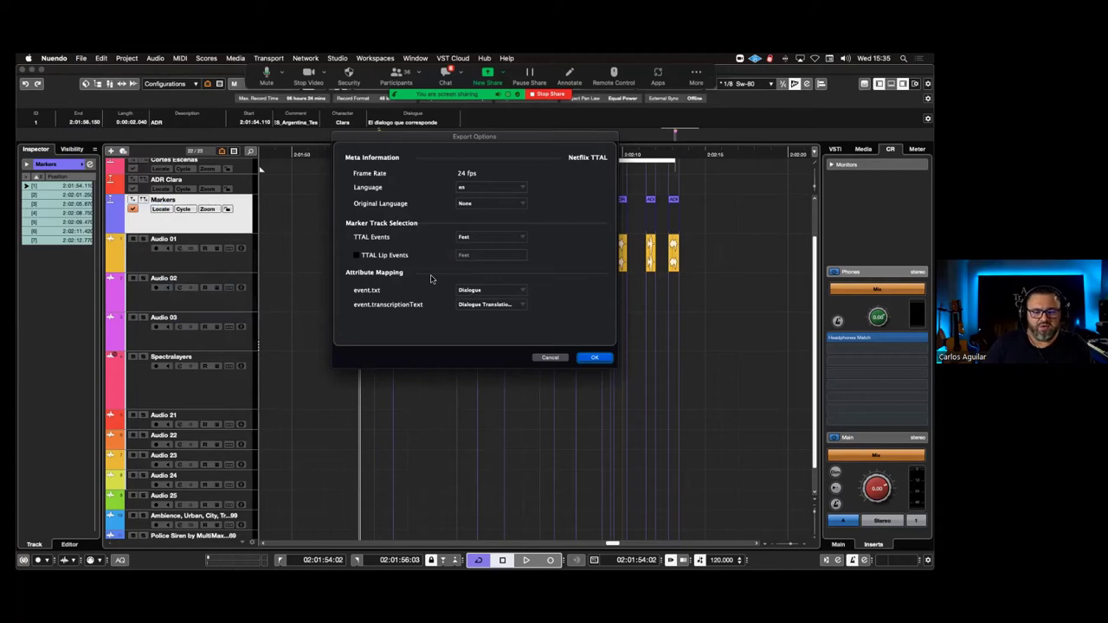
left_click(379, 255)
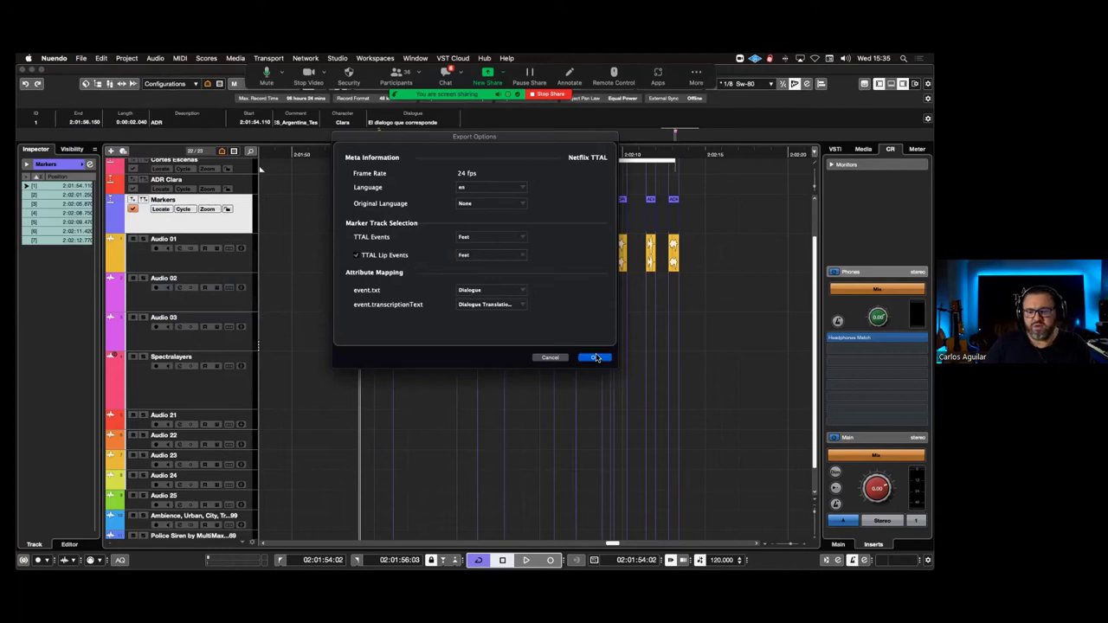
left_click(596, 358)
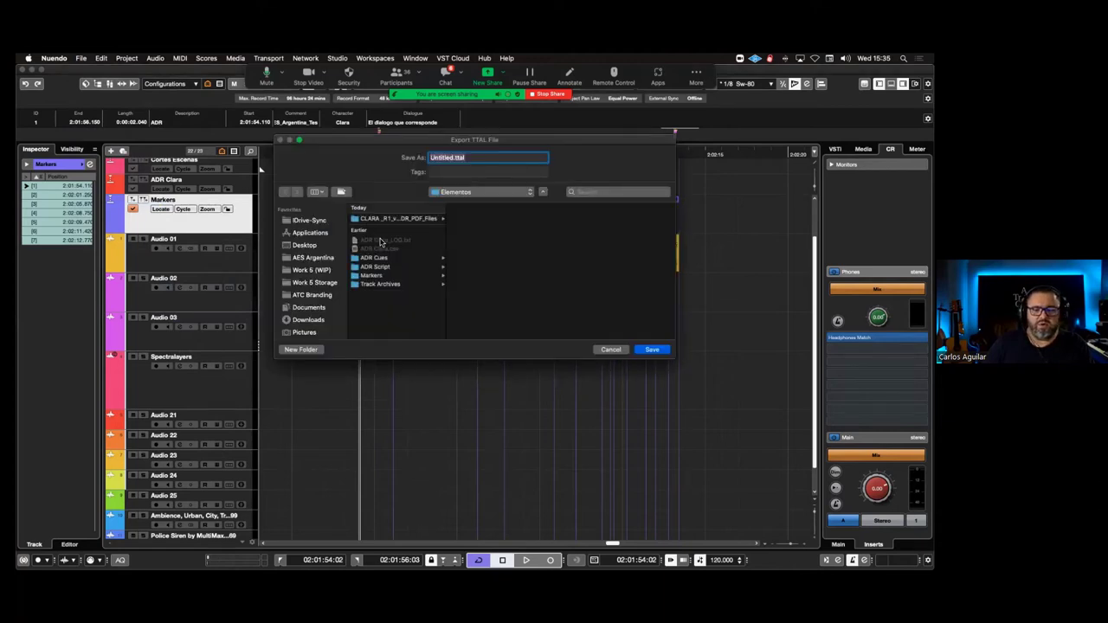
left_click(381, 249)
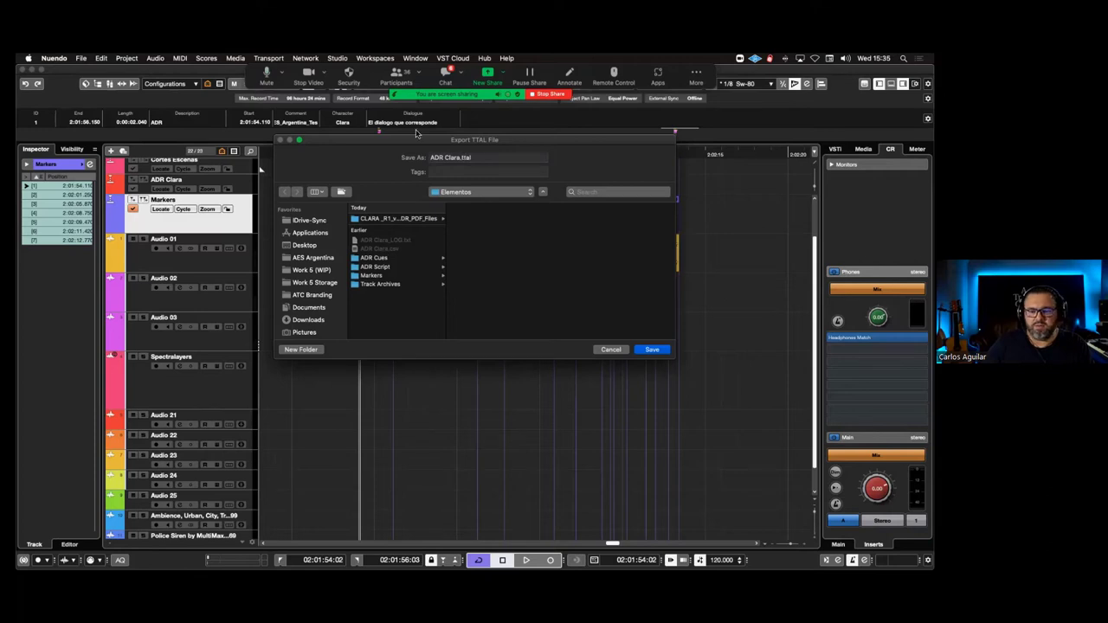
left_click(655, 350)
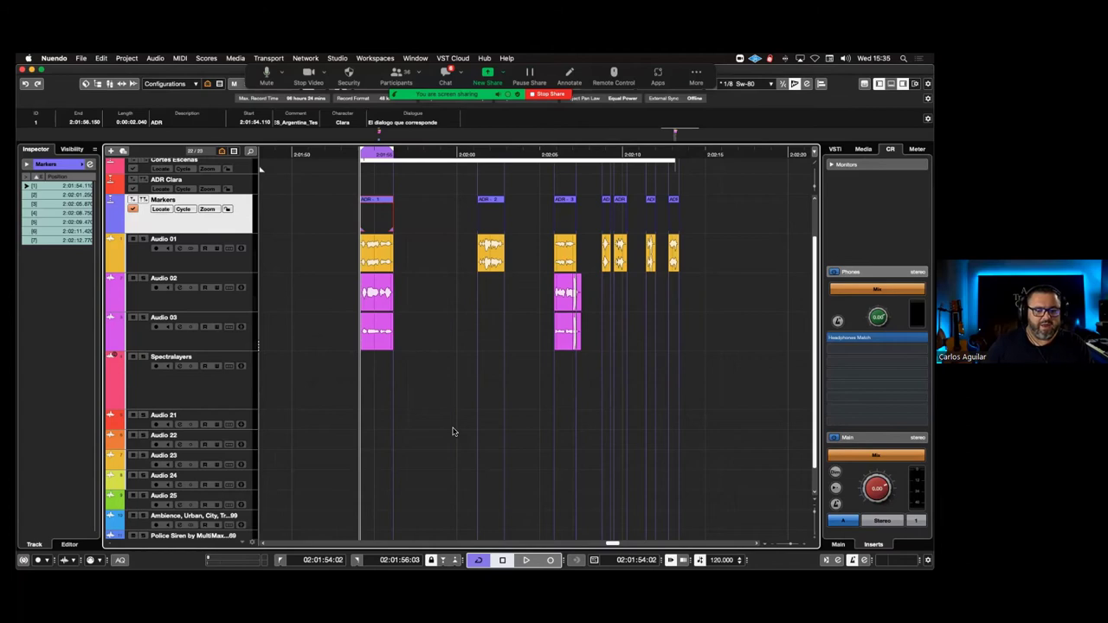
Switch to Finder, select ADR Clara.ttal in the Elementos folder and move the window clear of the file list behind it
key("super+Tab")
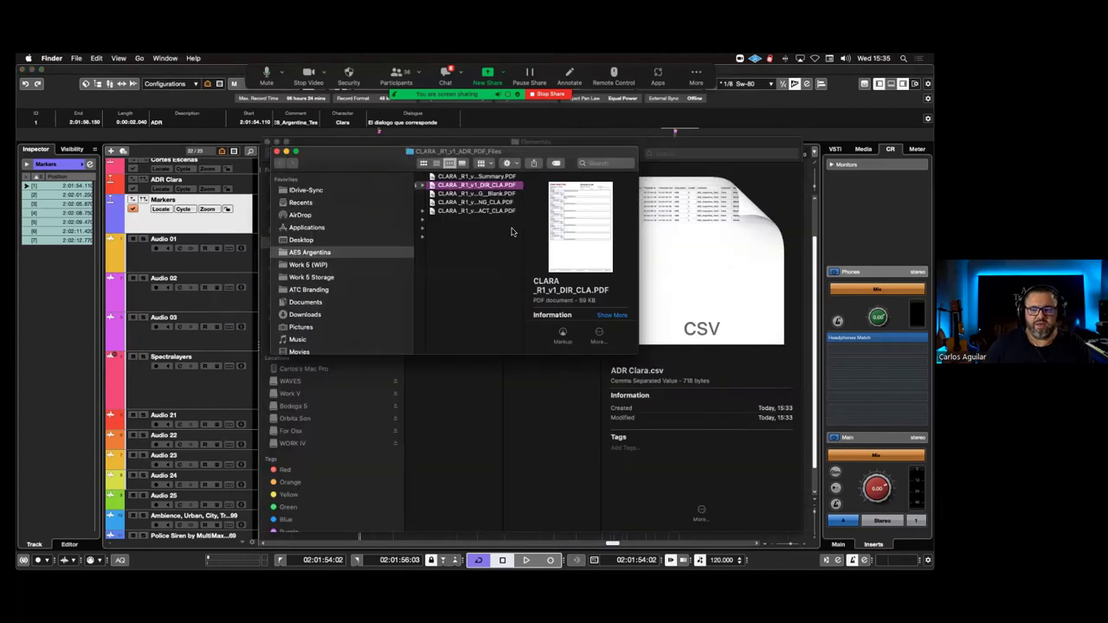
scroll(498, 240, "left", 5)
left_click(517, 177)
left_click_drag(520, 153, 606, 285)
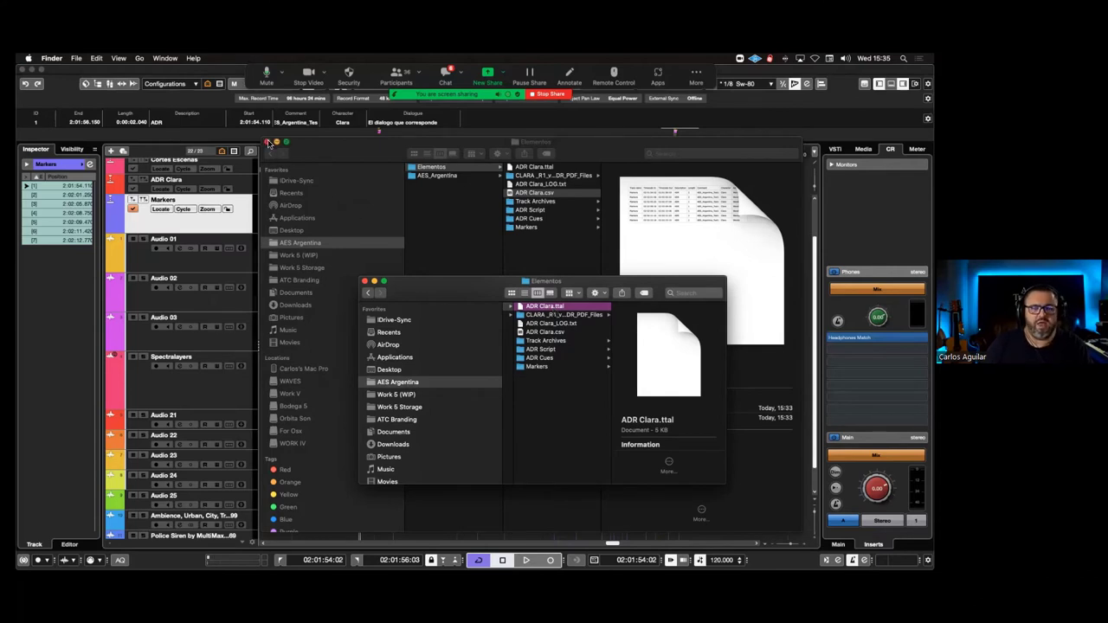
Close both Finder windows showing the Elementos folder to uncover the project's timeline
left_click(268, 142)
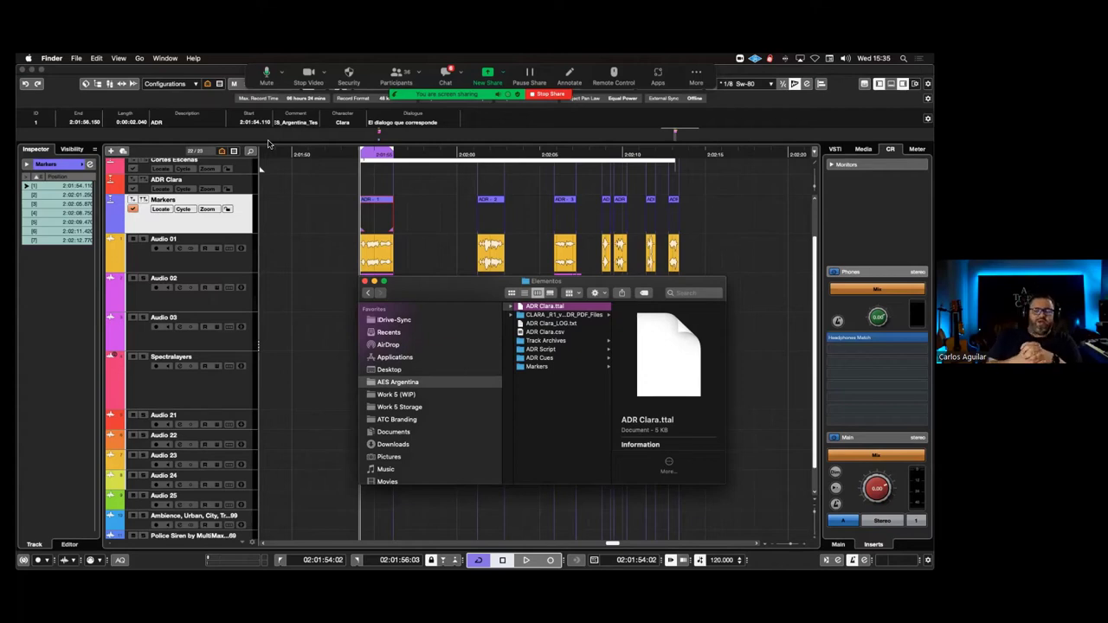
left_click(365, 282)
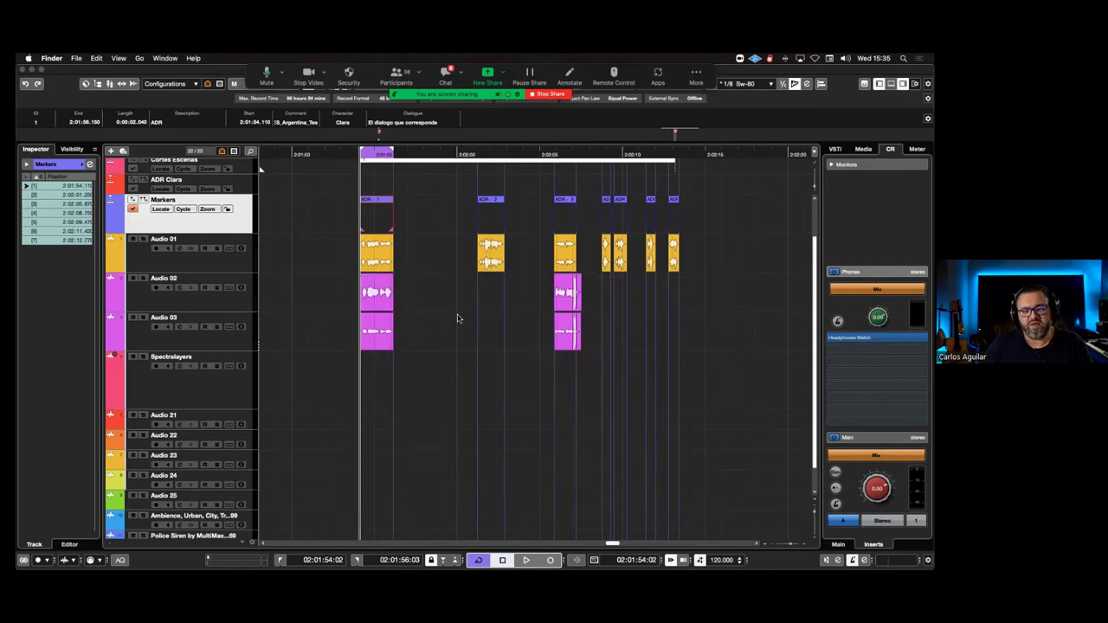
scroll(458, 318, "left", 2)
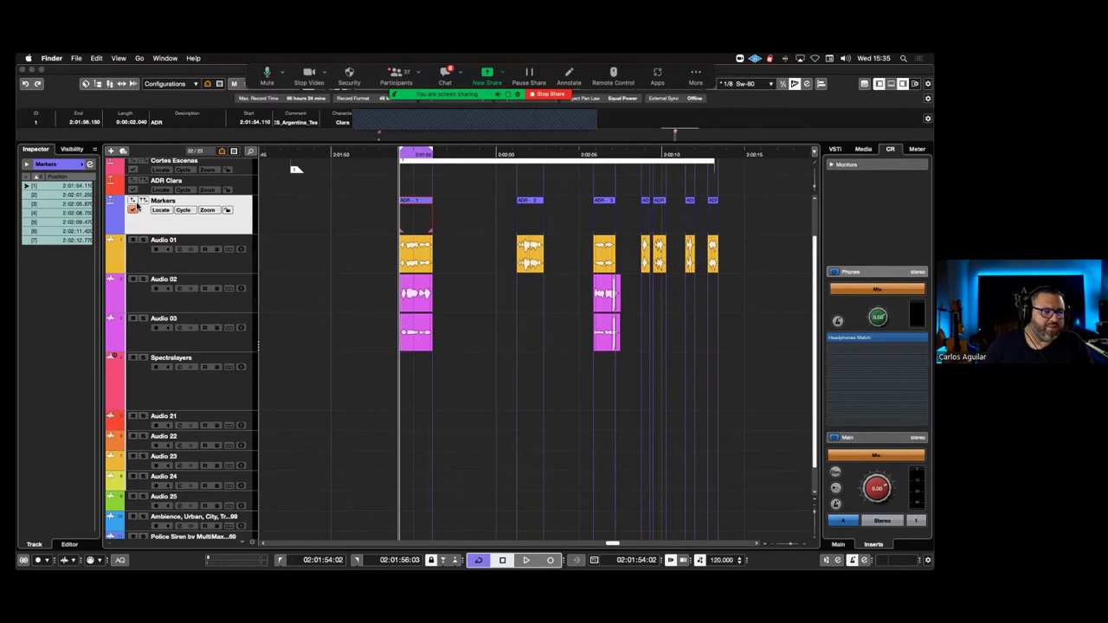
Expand the Folder track in the track list and select its Feet marker track
scroll(136, 205, "up", 3)
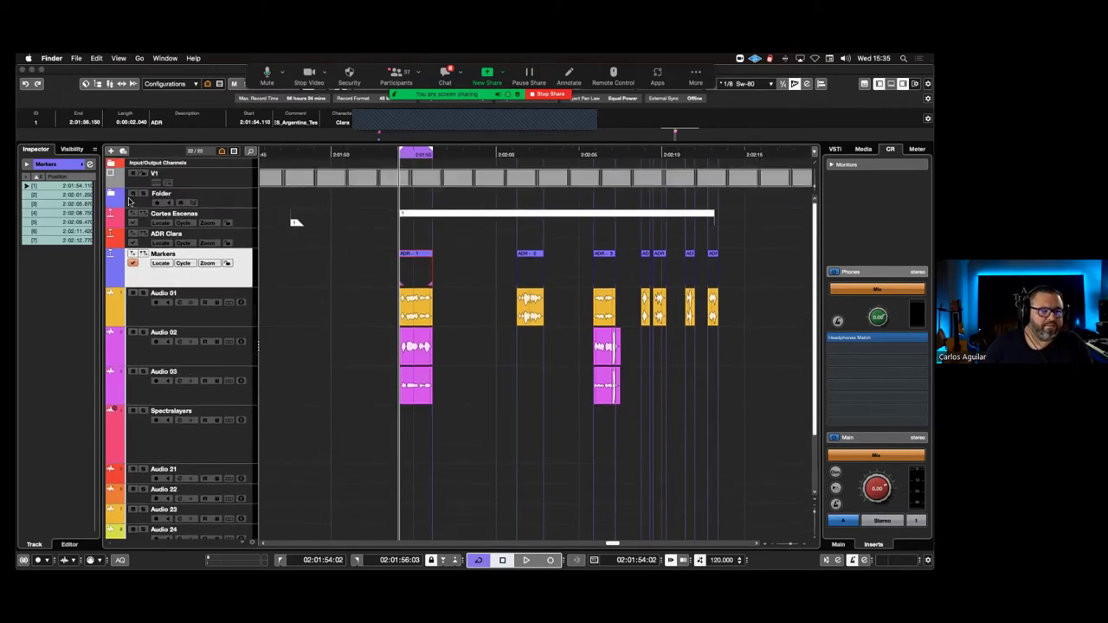
left_click(109, 196)
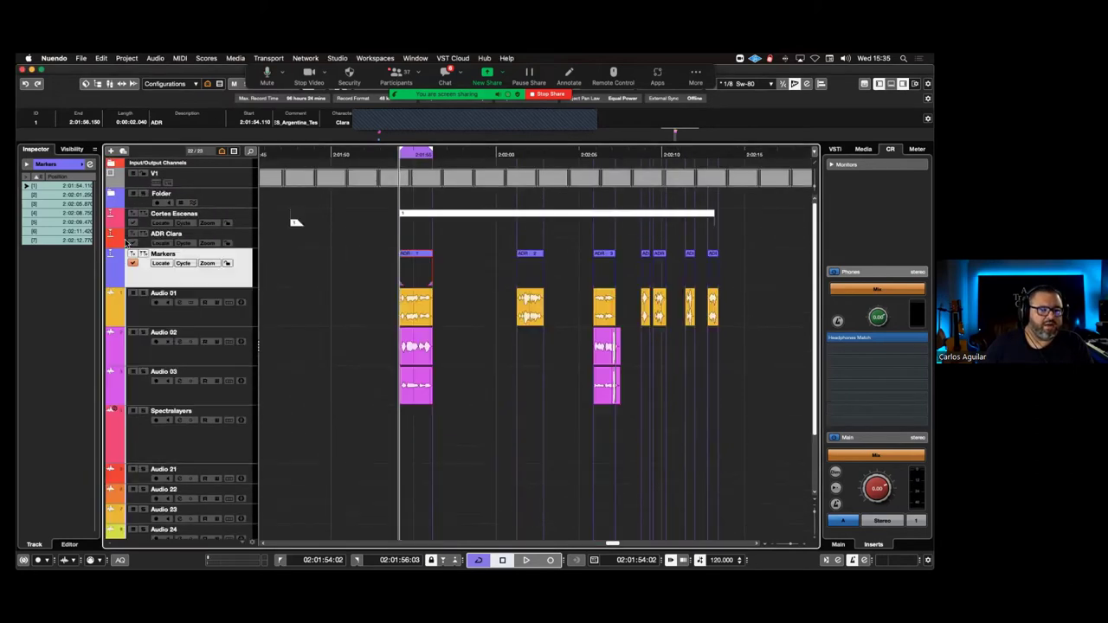
left_click(111, 194)
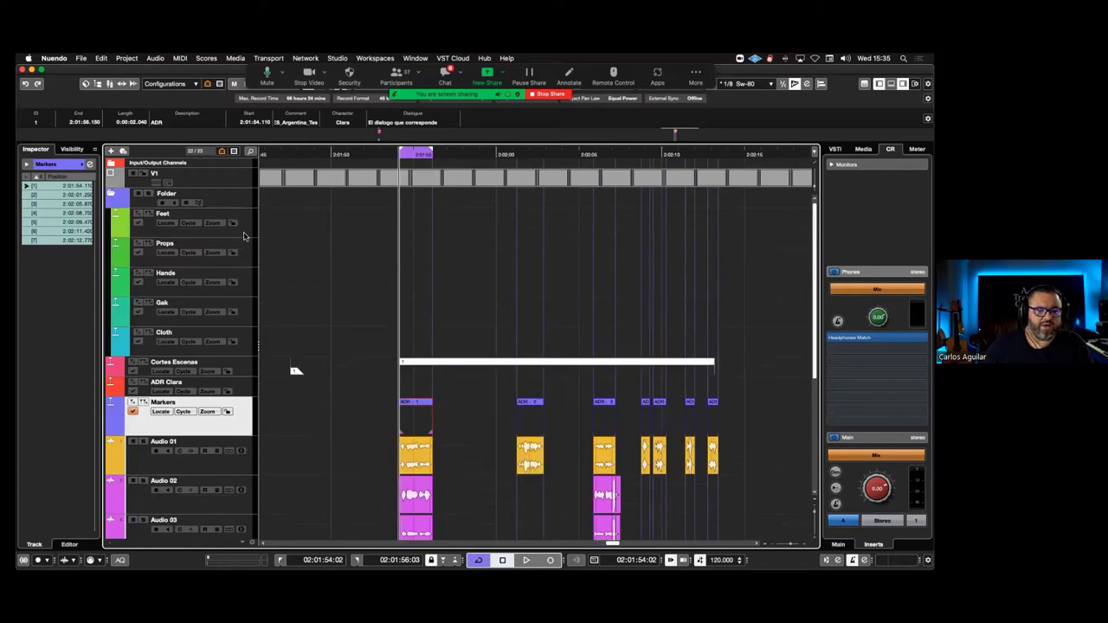
left_click(244, 234)
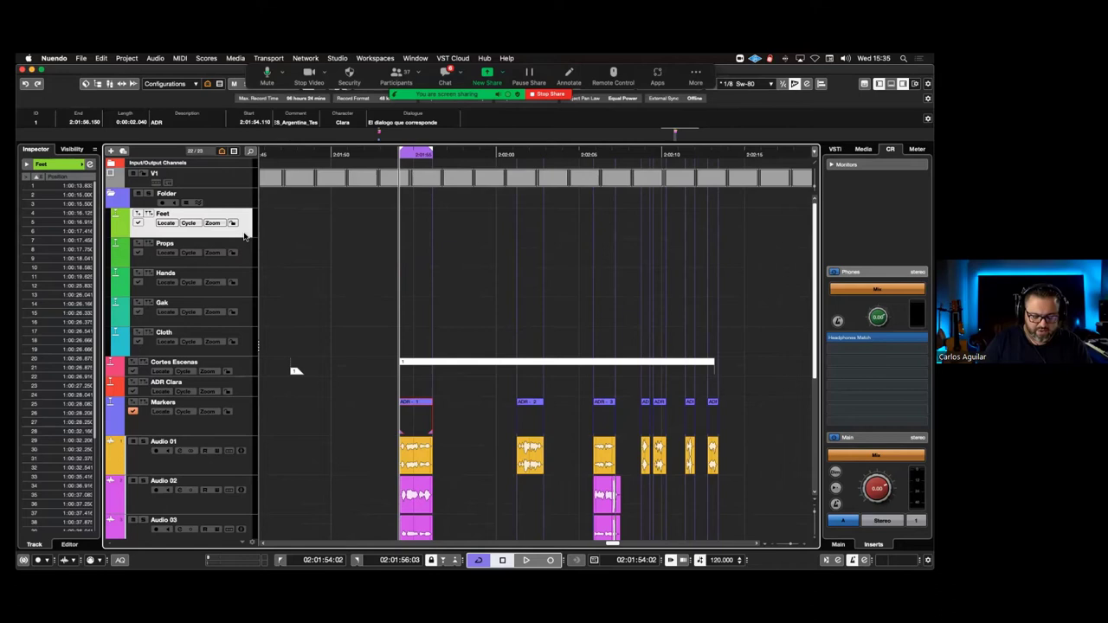
Open the ADR window and set its marker track to Props
key("super+m")
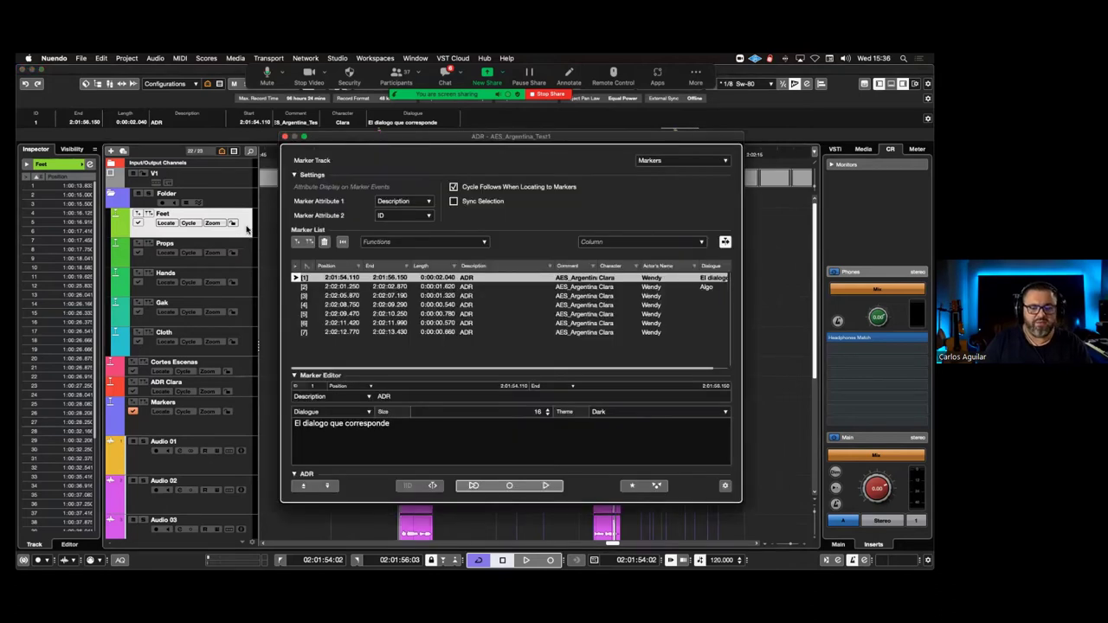
left_click(666, 163)
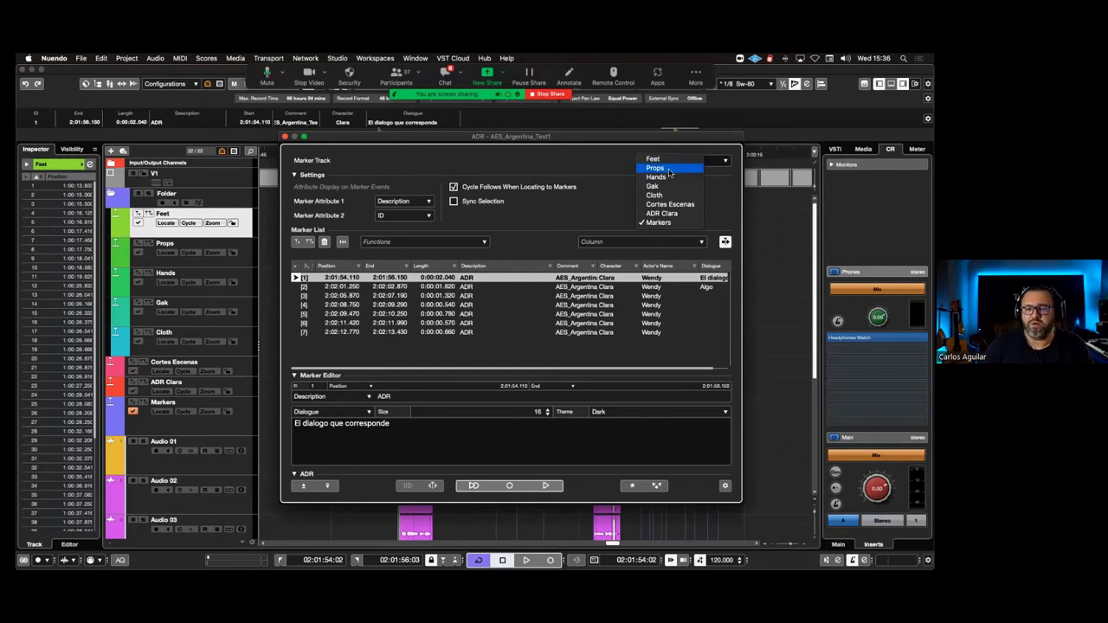
left_click(668, 169)
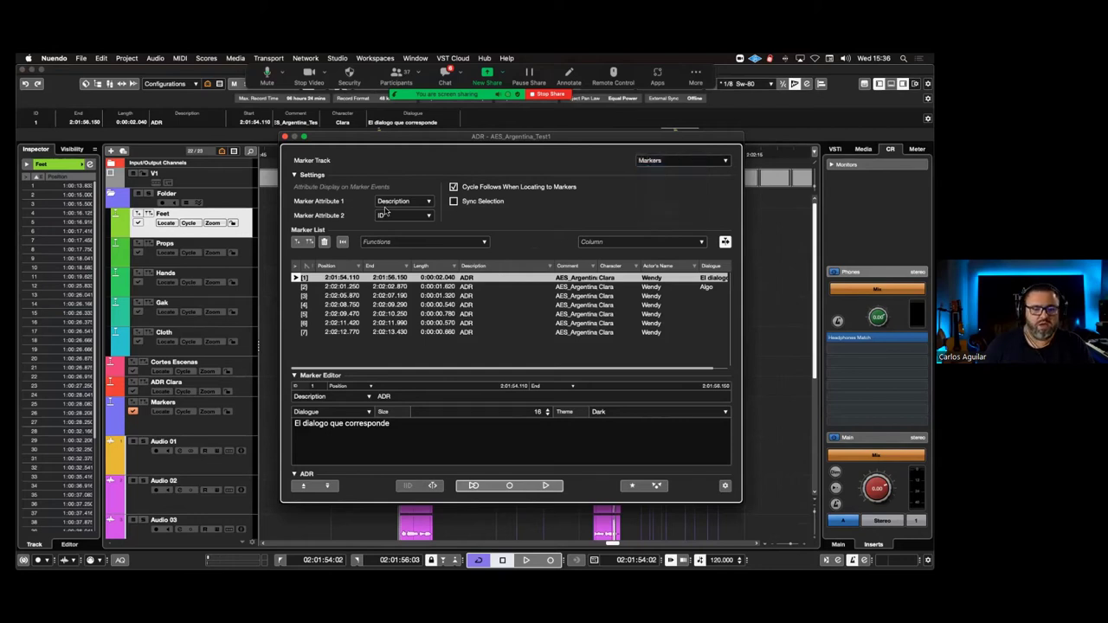
Show only the used attributes as columns in the Props marker list and enlarge the ADR window
left_click(676, 244)
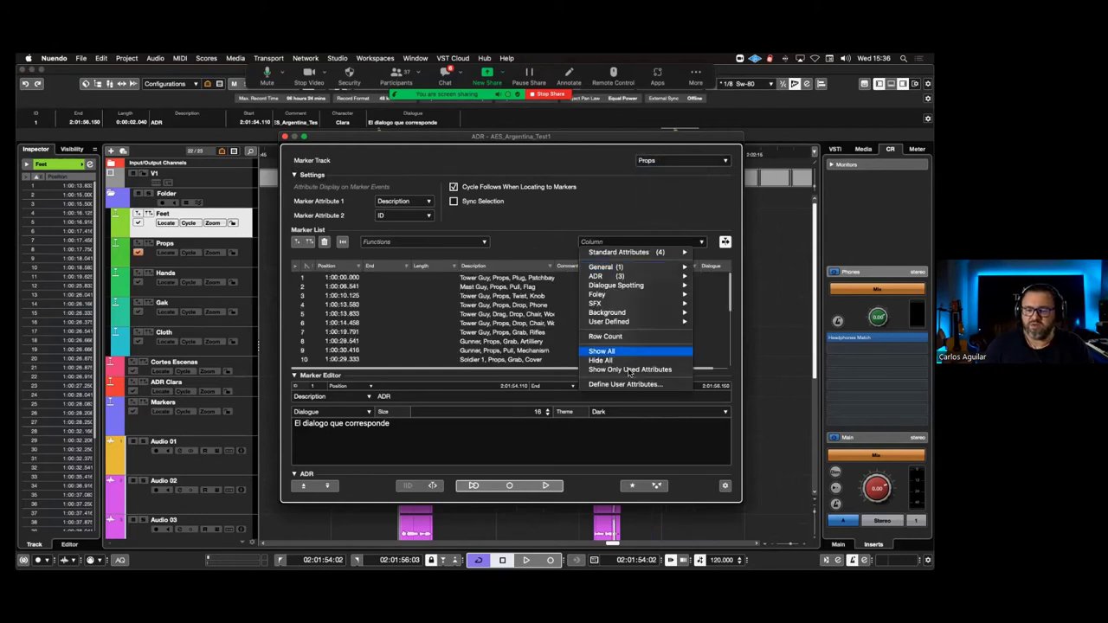
left_click(630, 369)
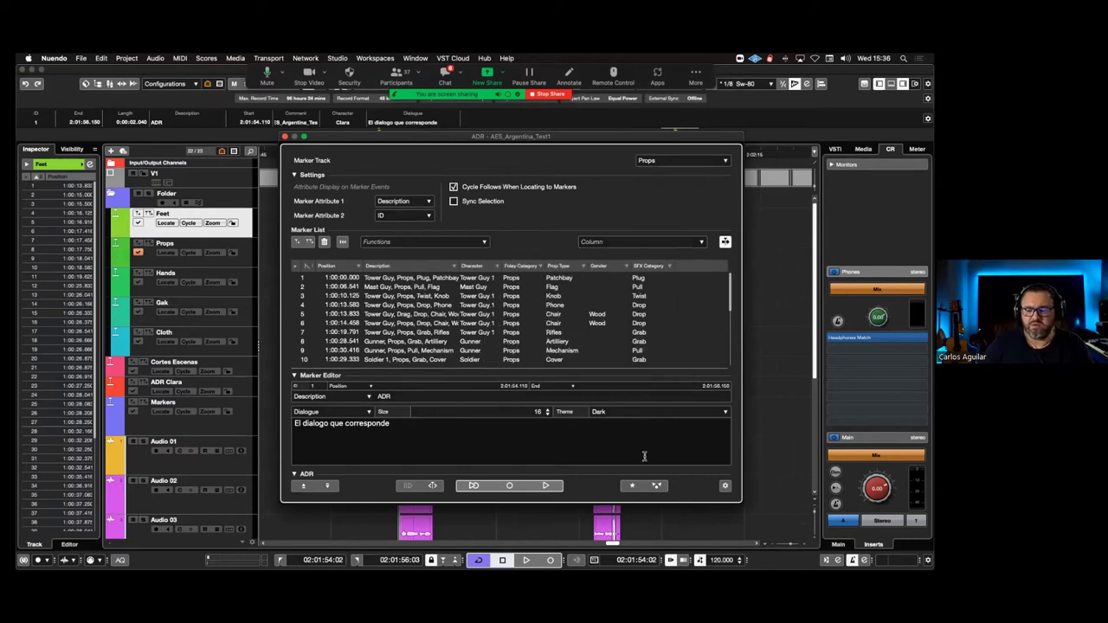
left_click_drag(478, 137, 424, 87)
mouse_move(687, 451)
left_mouse_down()
mouse_move(730, 499)
mouse_move(864, 546)
left_mouse_up()
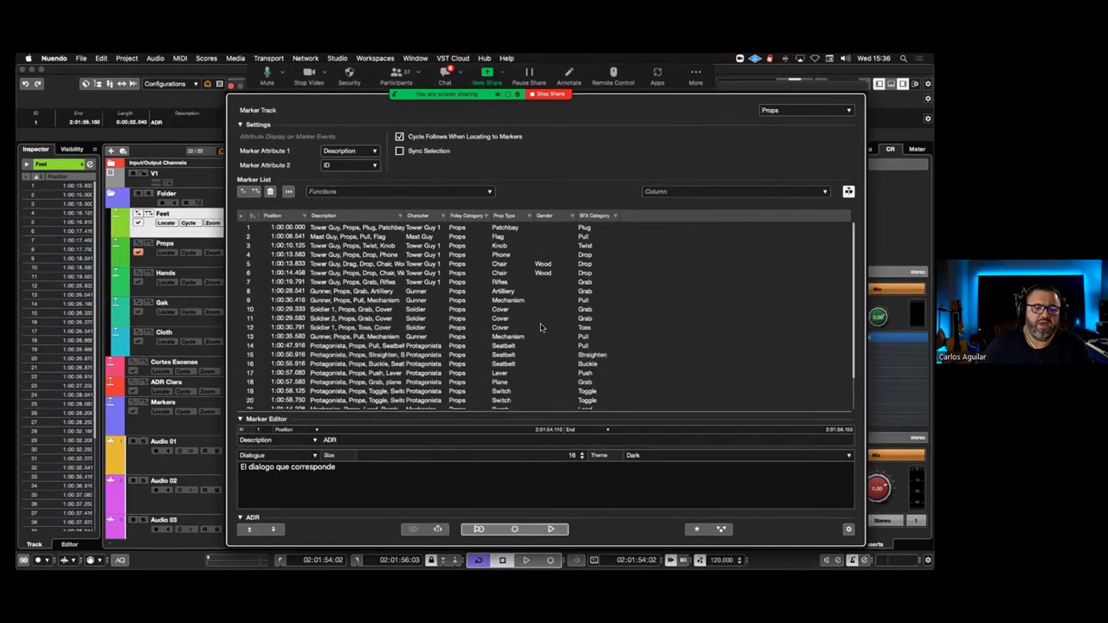
Sort the Props marker list by SFX Category, review the entries, and re-sort it by Prop Type
left_click(601, 216)
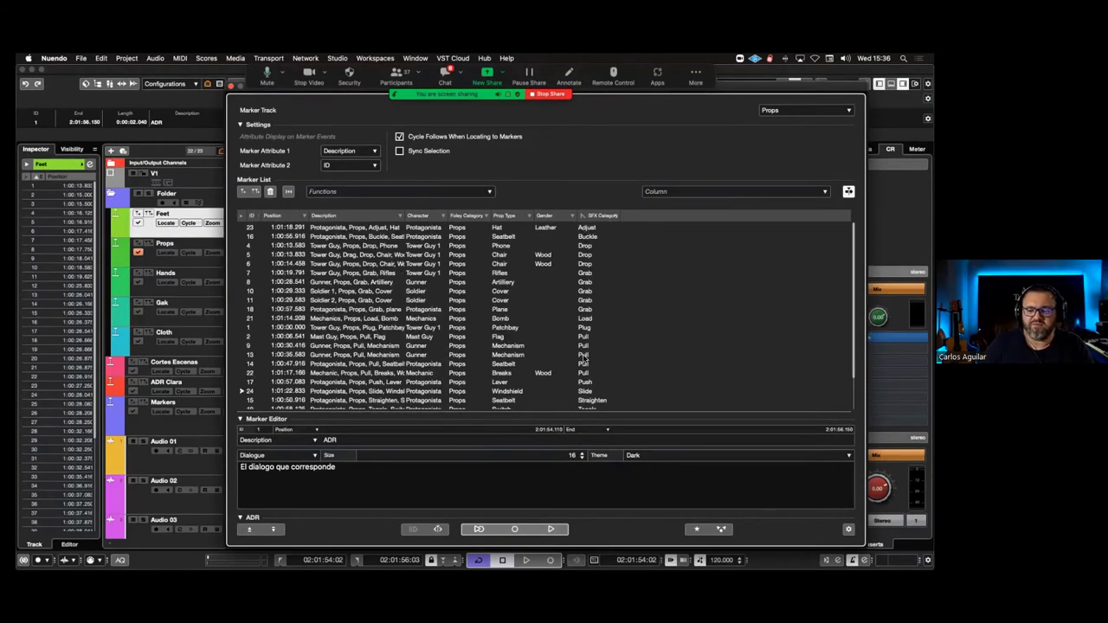
scroll(585, 362, "down", 2)
scroll(585, 356, "up", 2)
scroll(584, 343, "down", 2)
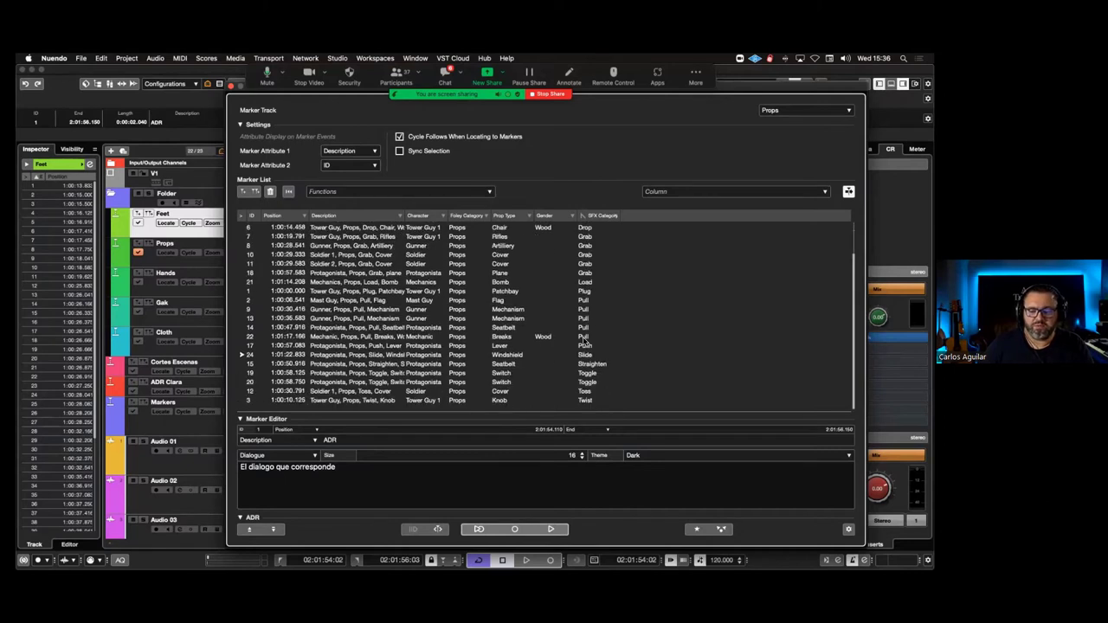
scroll(584, 341, "up", 2)
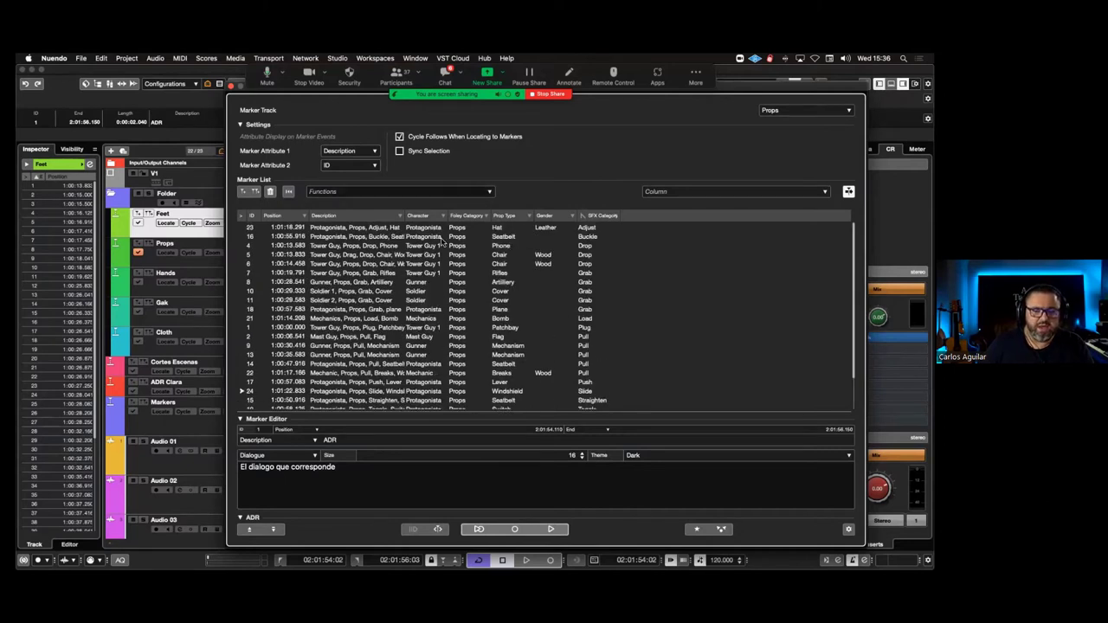
left_click(490, 216)
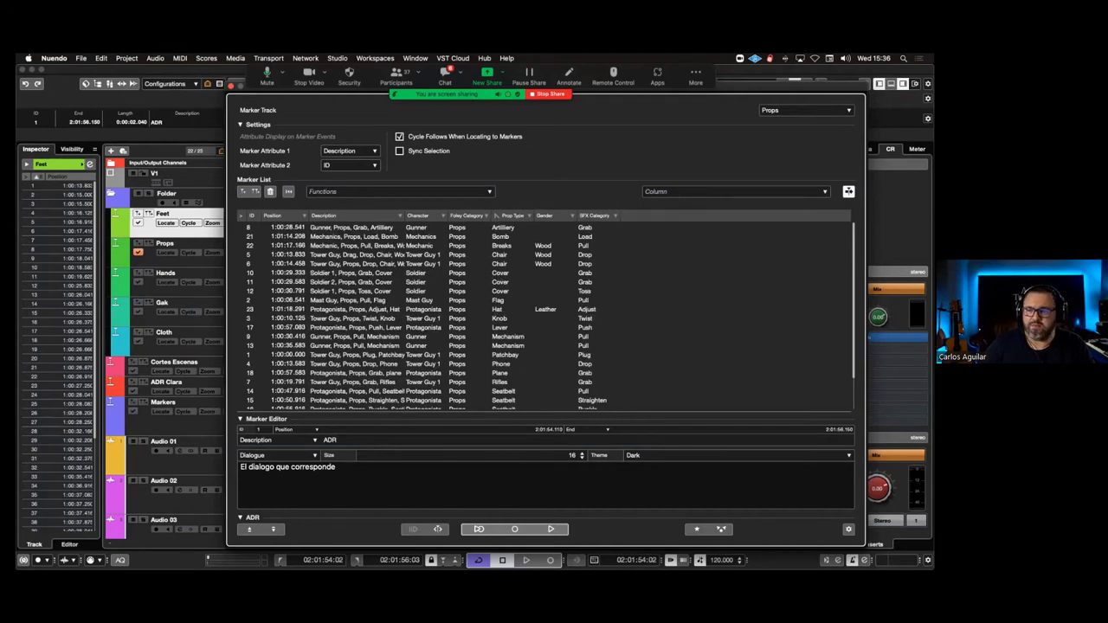
Set the ADR window's marker track to Feet and show only its used attributes
left_click(806, 110)
left_click(777, 109)
left_click(705, 192)
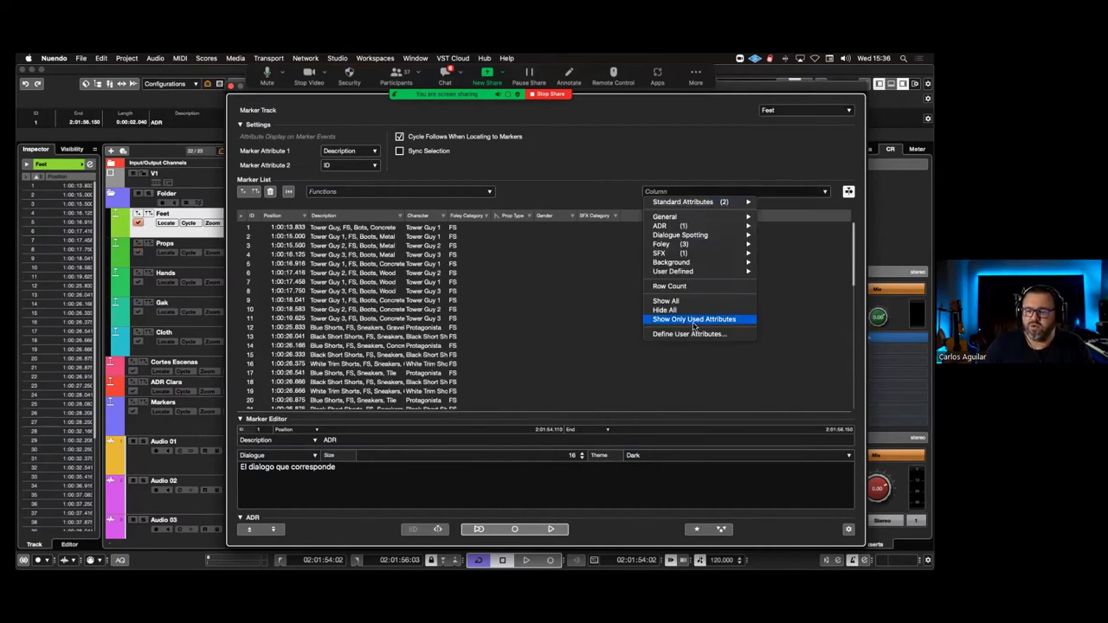
left_click(694, 319)
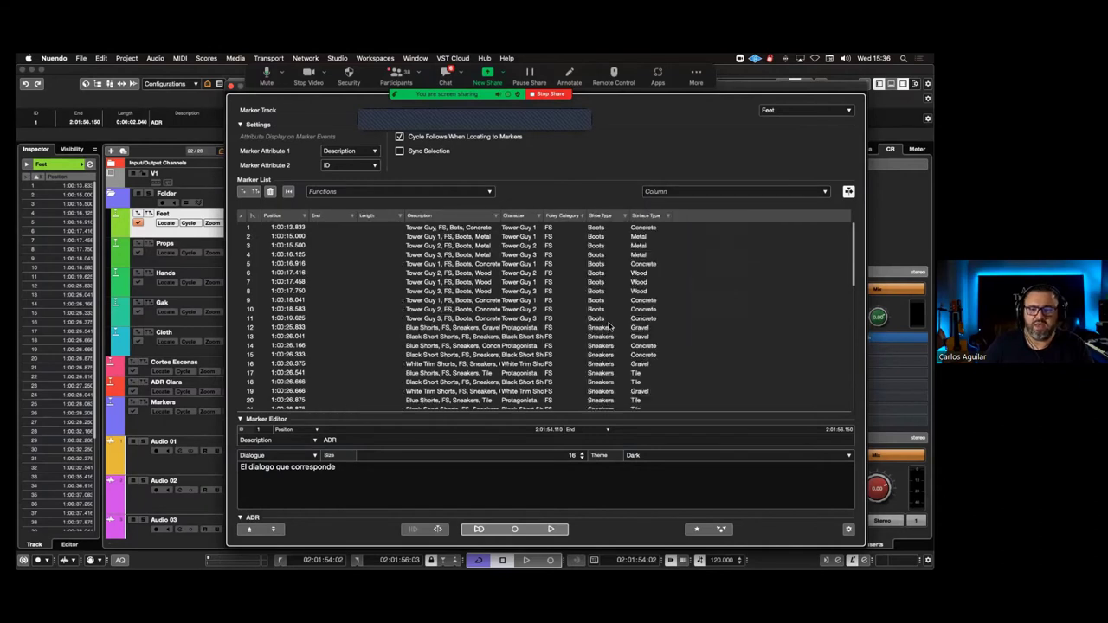
Sort the Feet markers by Surface Type and filter that column with "gravel"
left_click(652, 215)
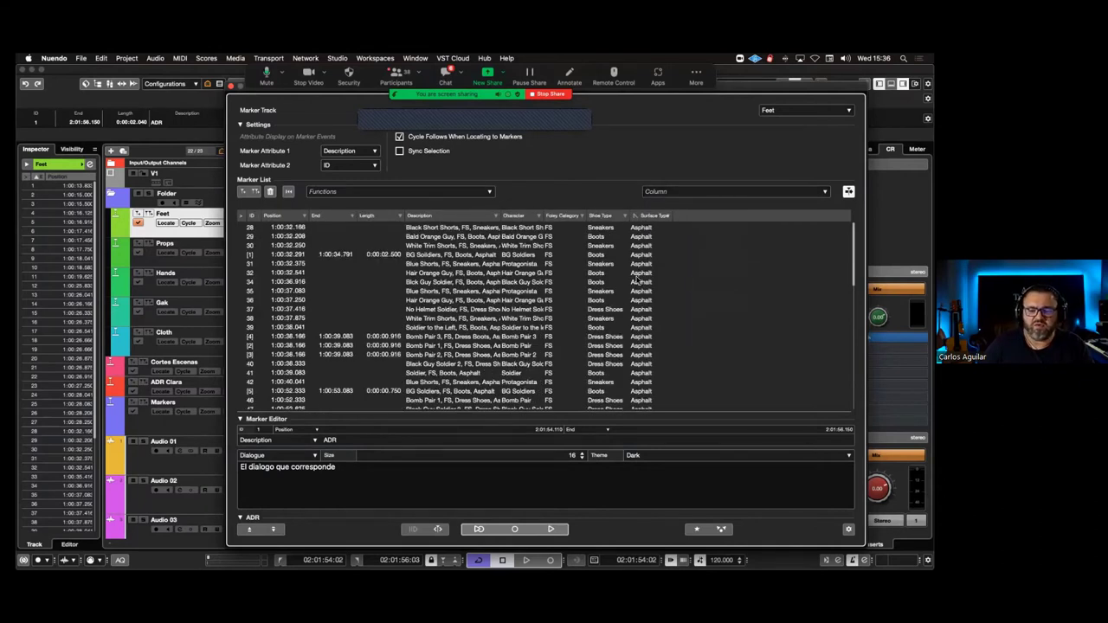
scroll(637, 280, "down", 8)
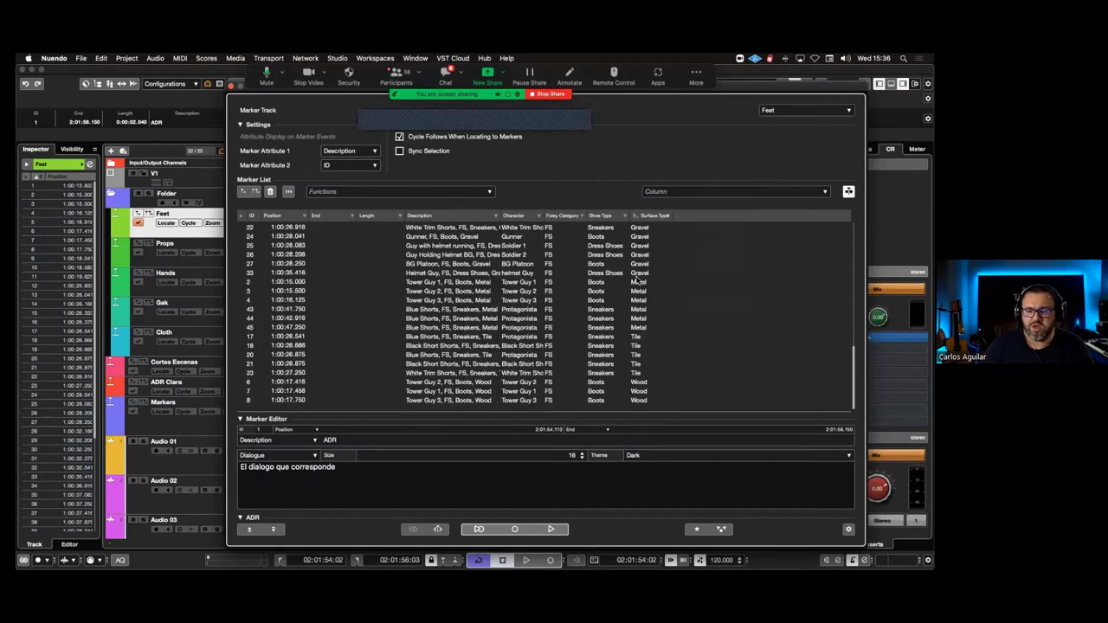
left_click(663, 217)
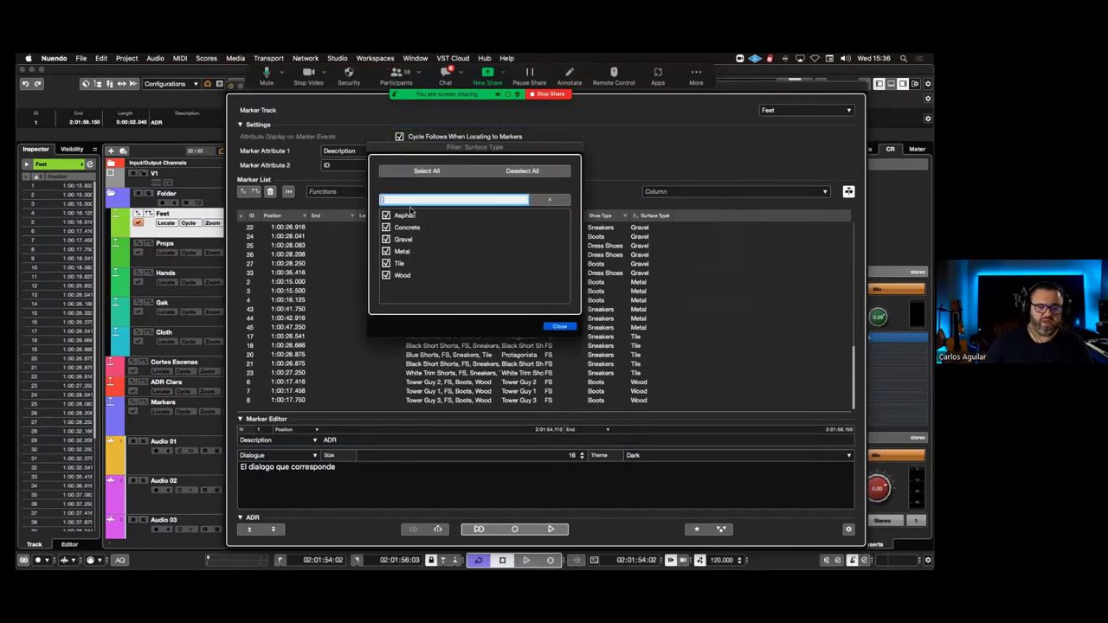
type("gra")
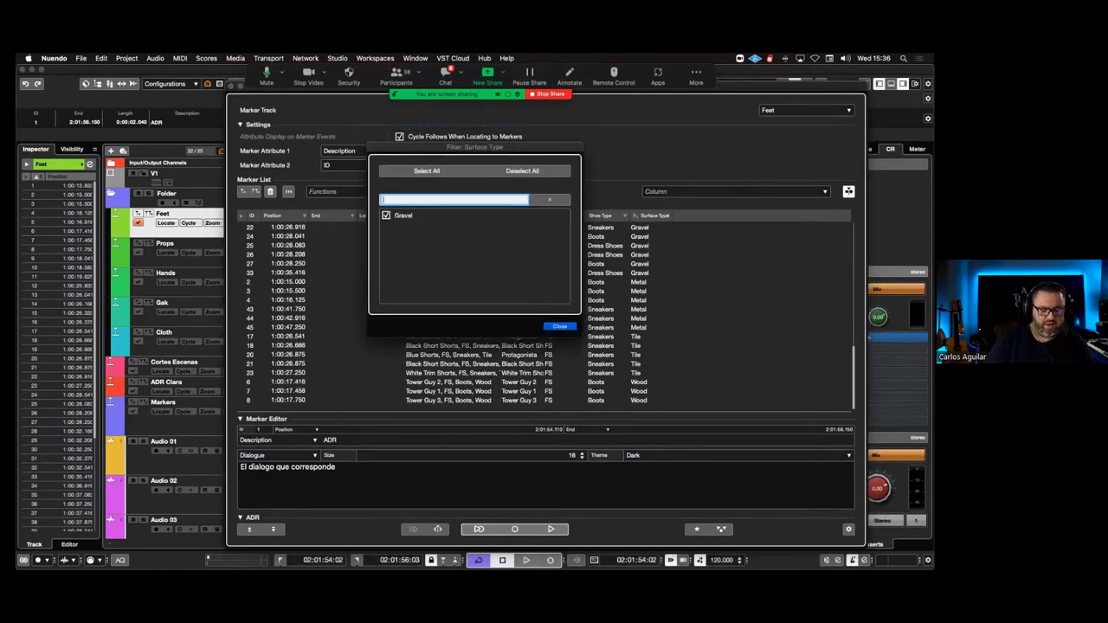
type("vel")
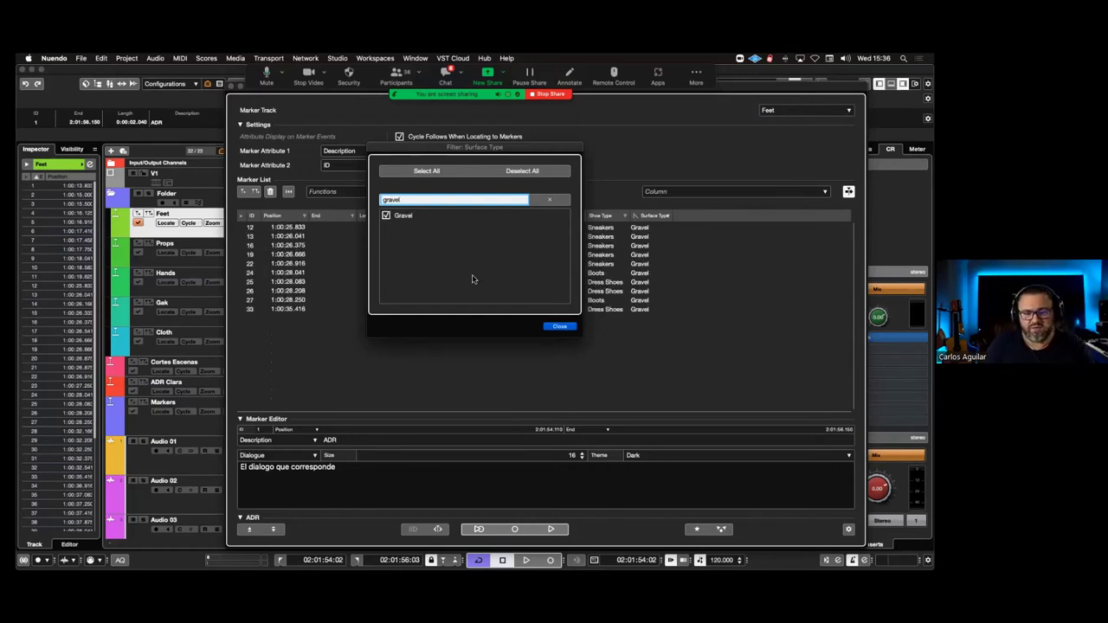
left_click(668, 301)
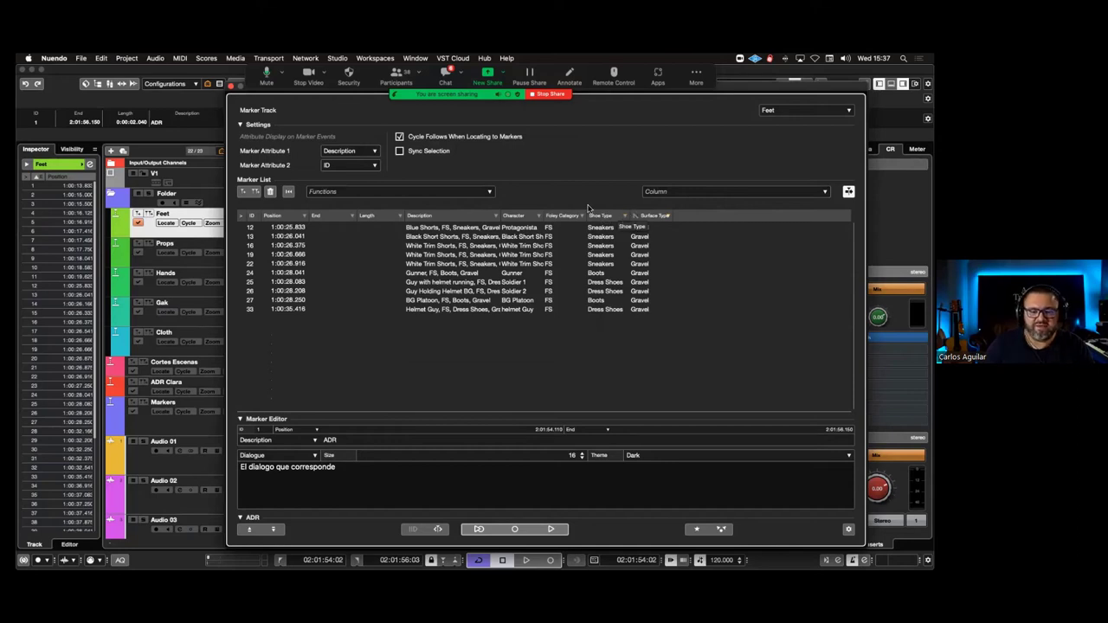
Filter the Shoe Type column of the Feet marker list with "sneakers"
left_click(626, 216)
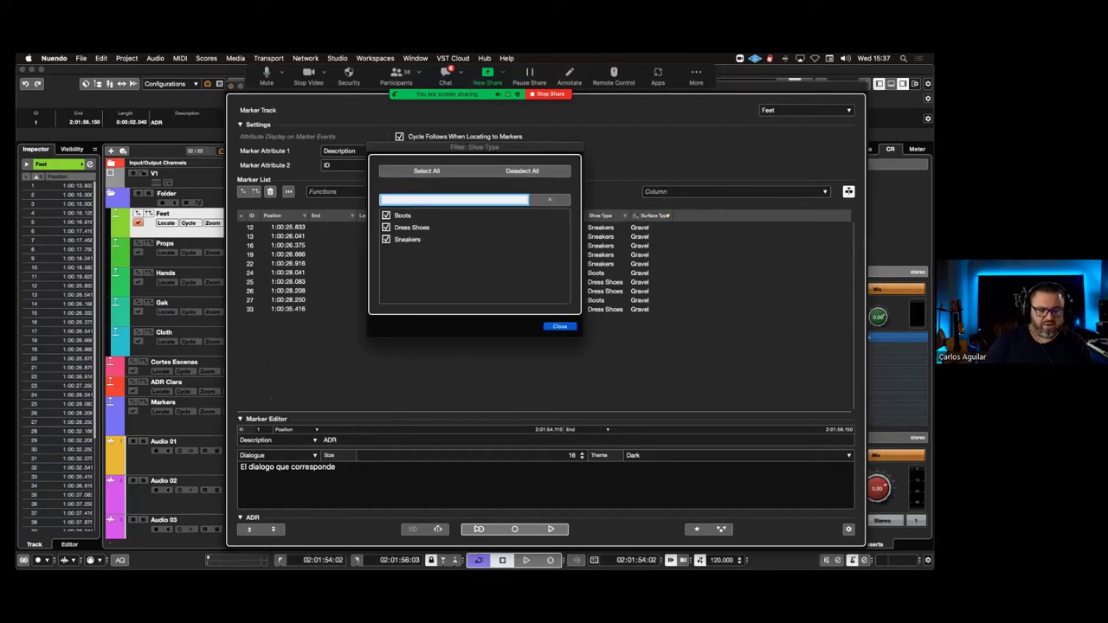
type("sneakers")
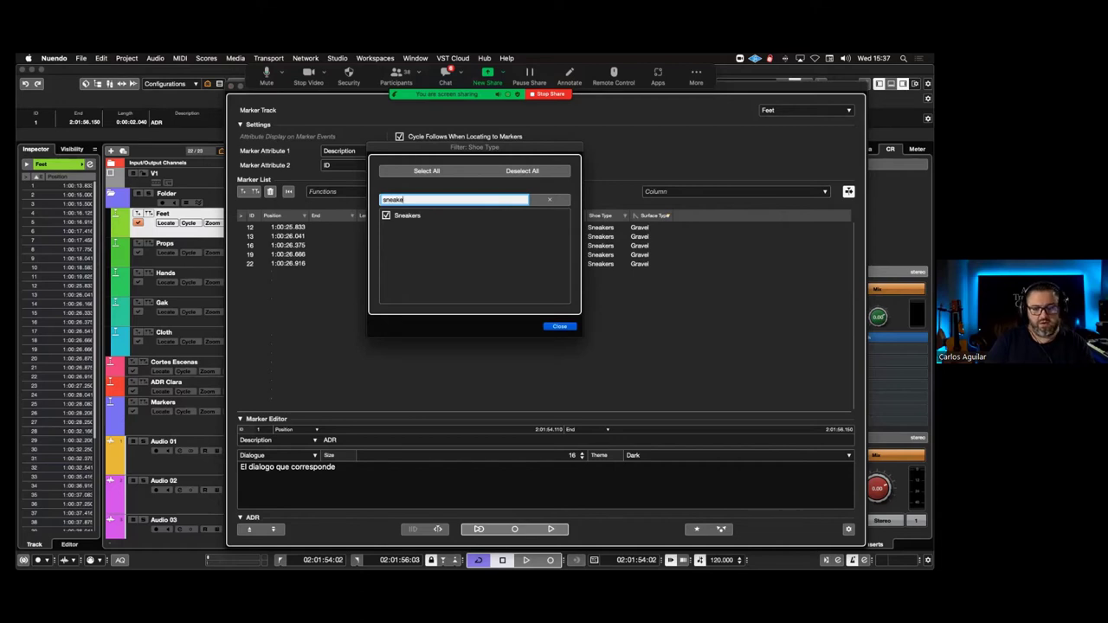
left_click(561, 327)
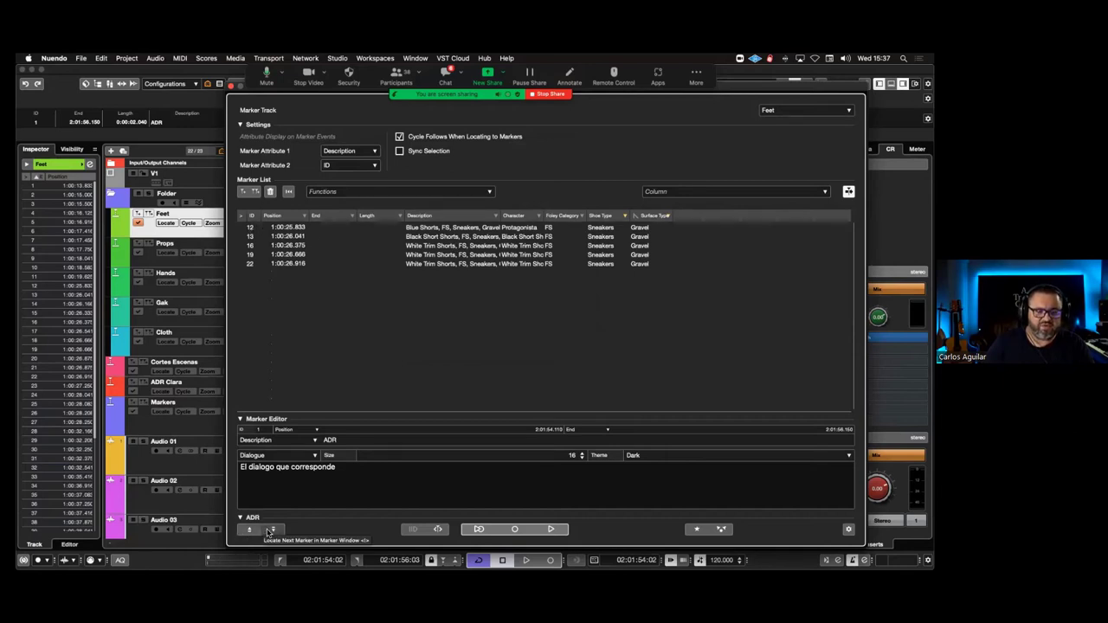
Locate each filtered Feet marker in turn from the first to the last, and close the ADR window
left_click(272, 529)
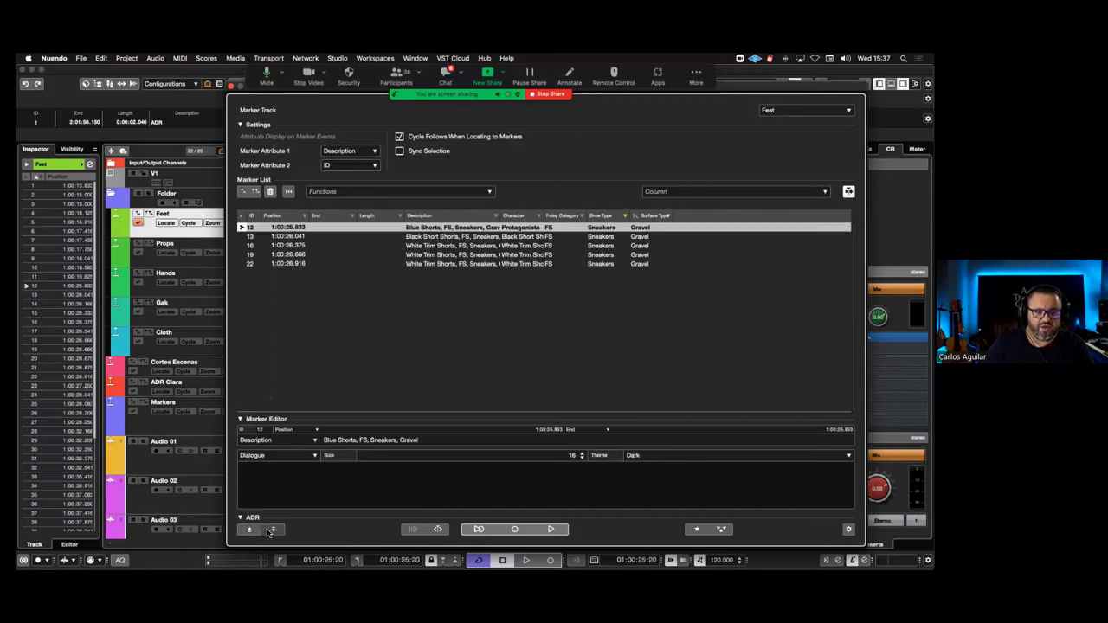
left_click(271, 530)
left_click(271, 530)
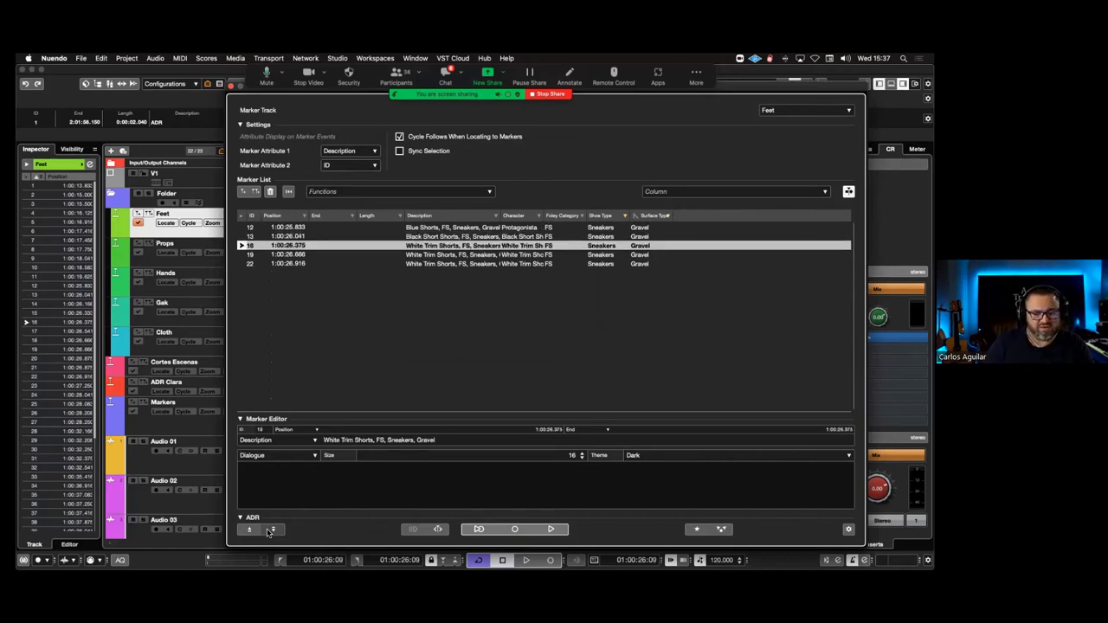
left_click(271, 530)
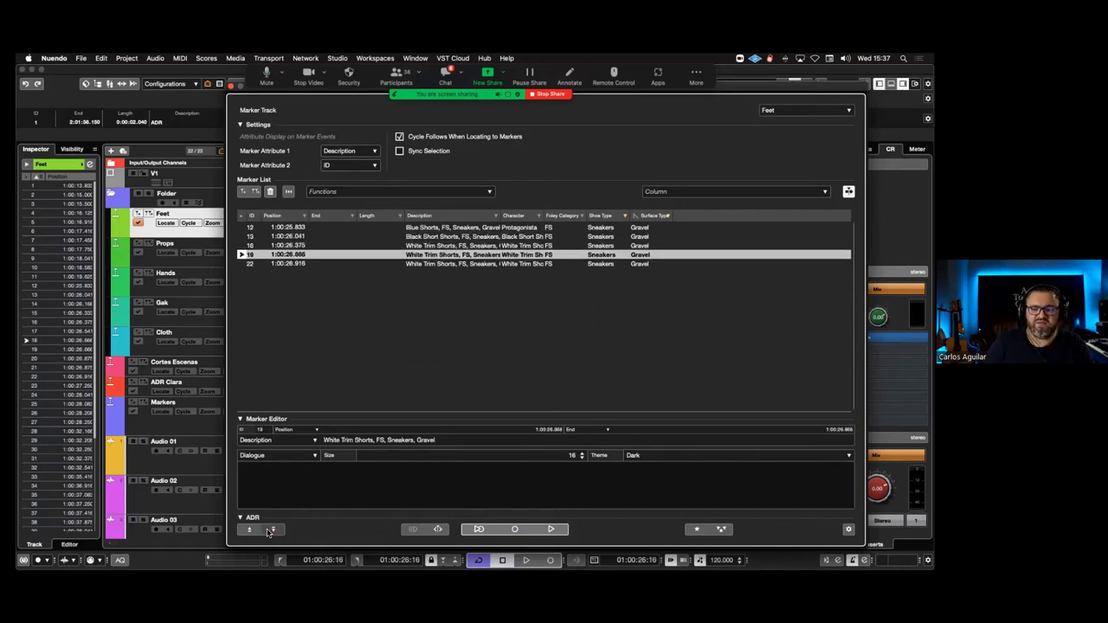
left_click(271, 530)
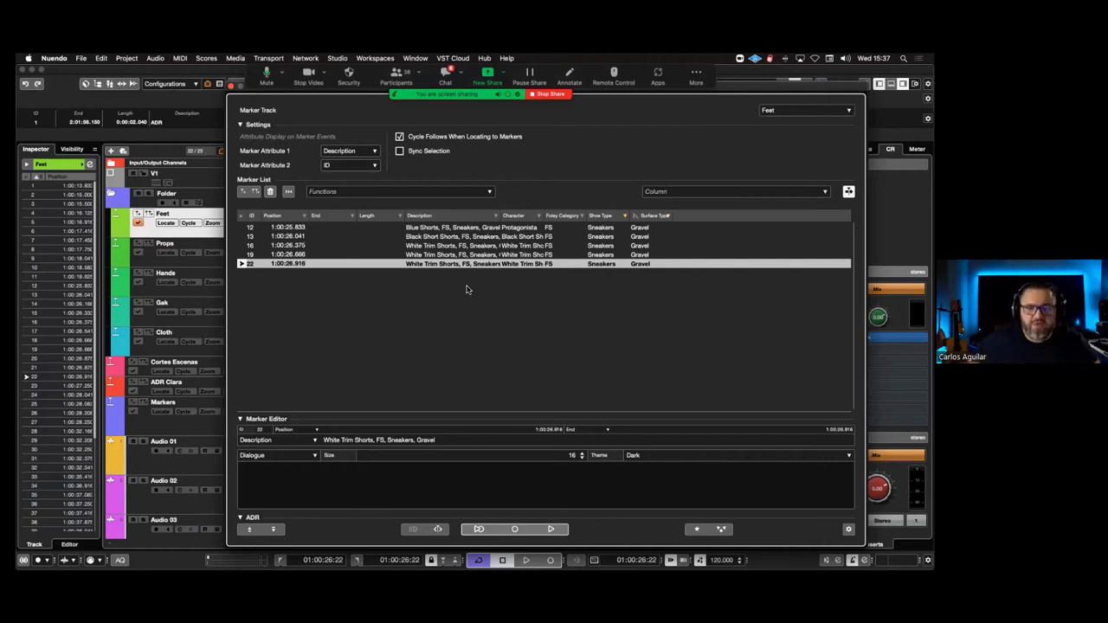
left_click(231, 85)
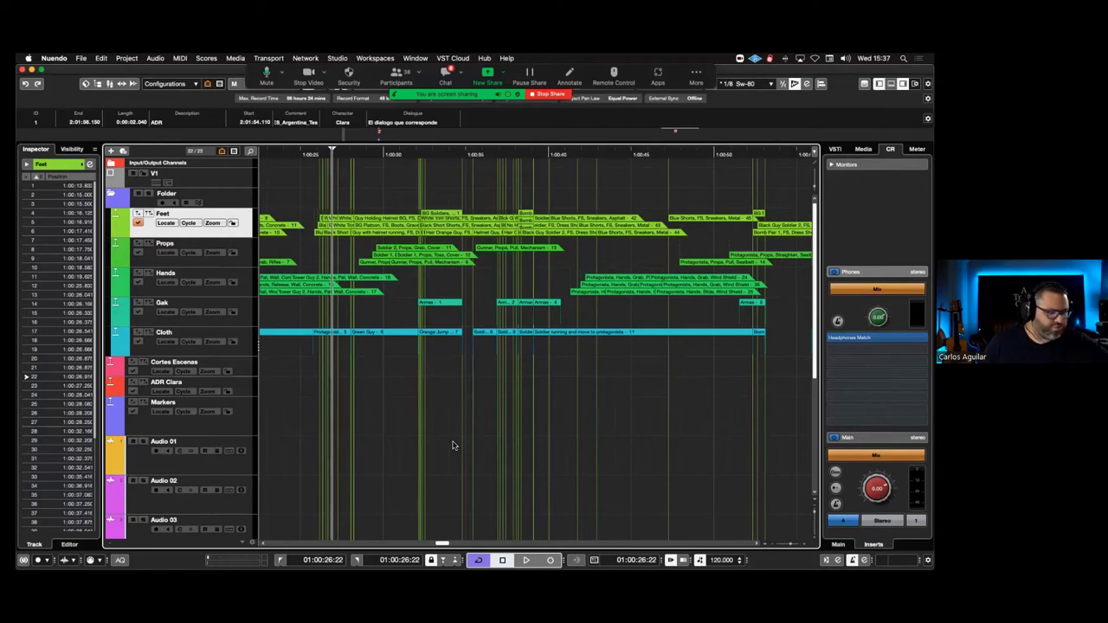
Enlarge the selected Feet marker track and collapse the Folder track that contains it
key("shift+g")
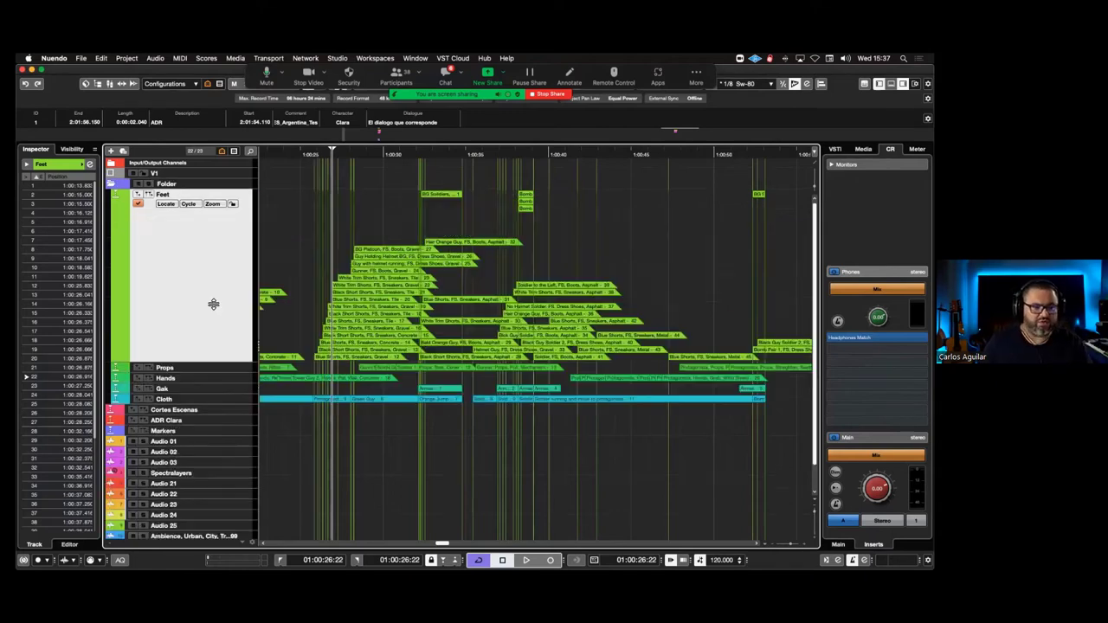
left_click(110, 185)
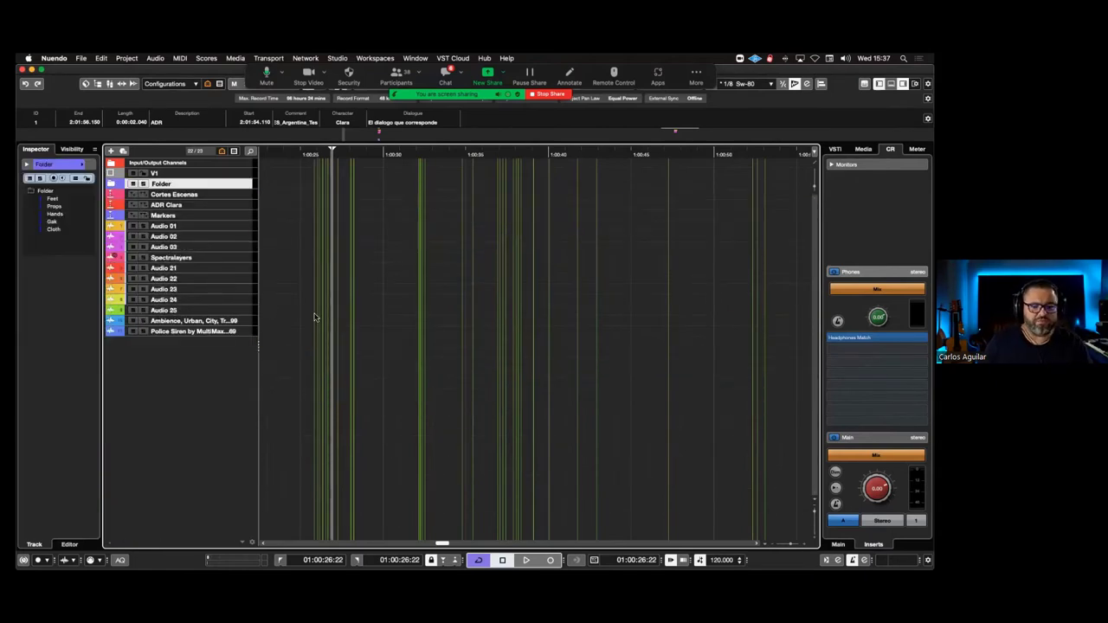
Bring the video and audio clips around 1:07:10 on the timeline into view and select the Cortes Escenas marker track
scroll(362, 322, "down", 3)
scroll(364, 321, "up", 5)
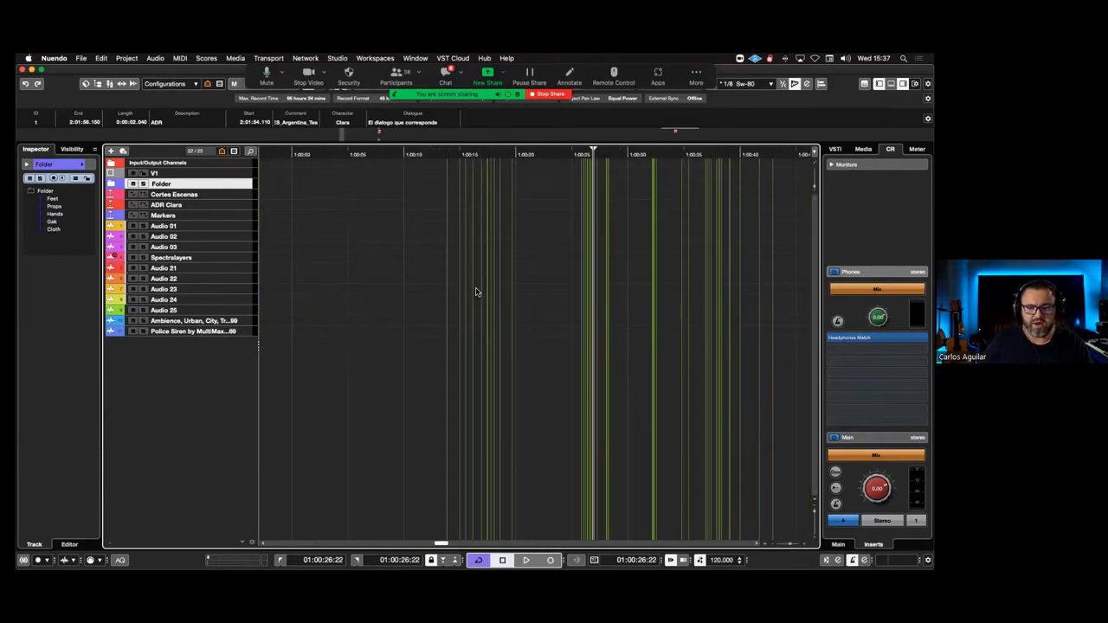
scroll(475, 292, "right", 1)
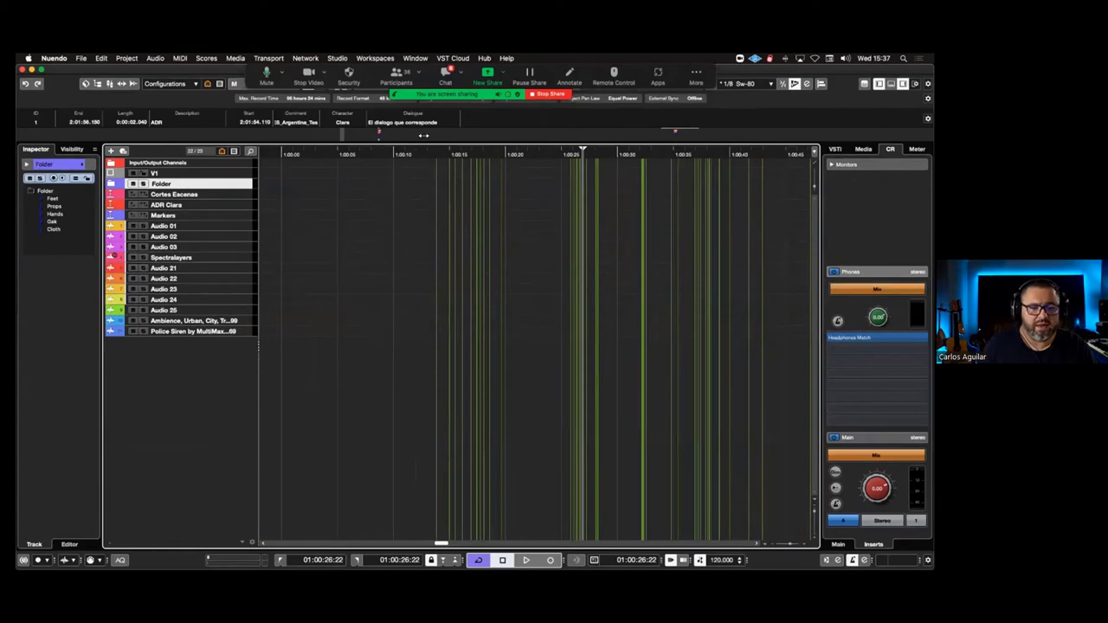
scroll(441, 415, "down", 5)
scroll(446, 251, "up", 4)
scroll(446, 256, "up", 1)
scroll(429, 225, "right", 3)
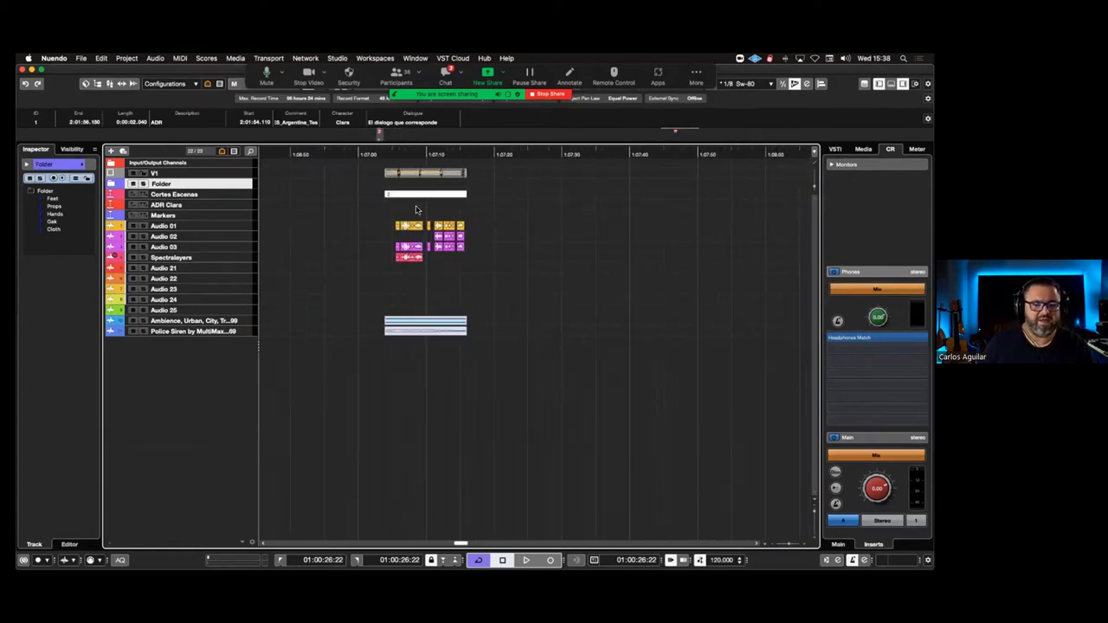
key("Down")
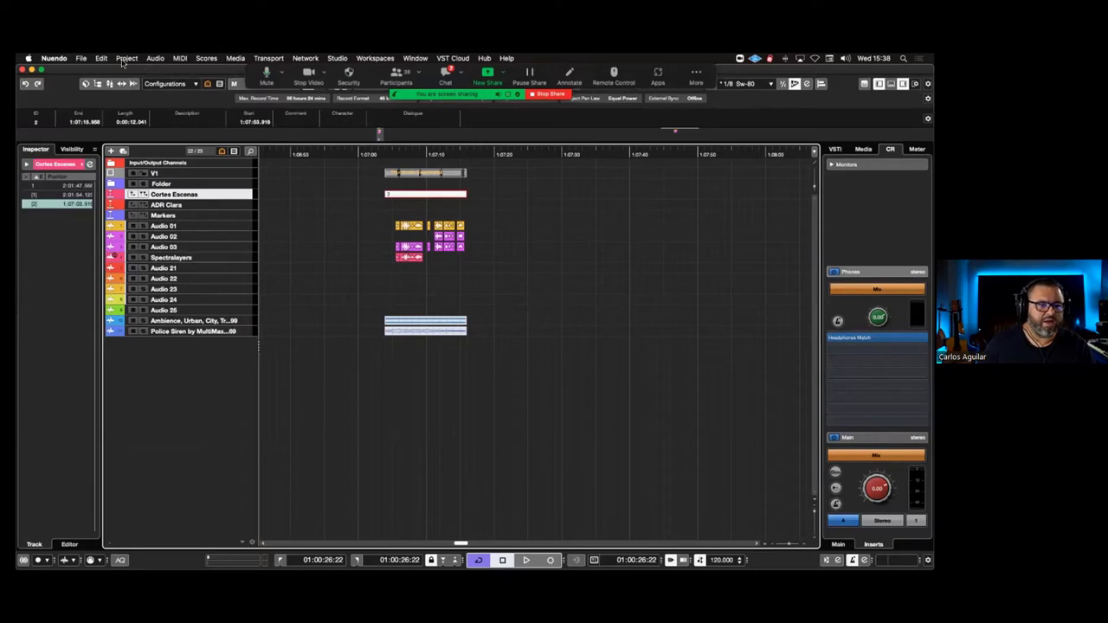
Open the Project Logical Editor, remove its default target filter and transform action, and reposition it beside the track list
left_click(121, 59)
mouse_move(190, 323)
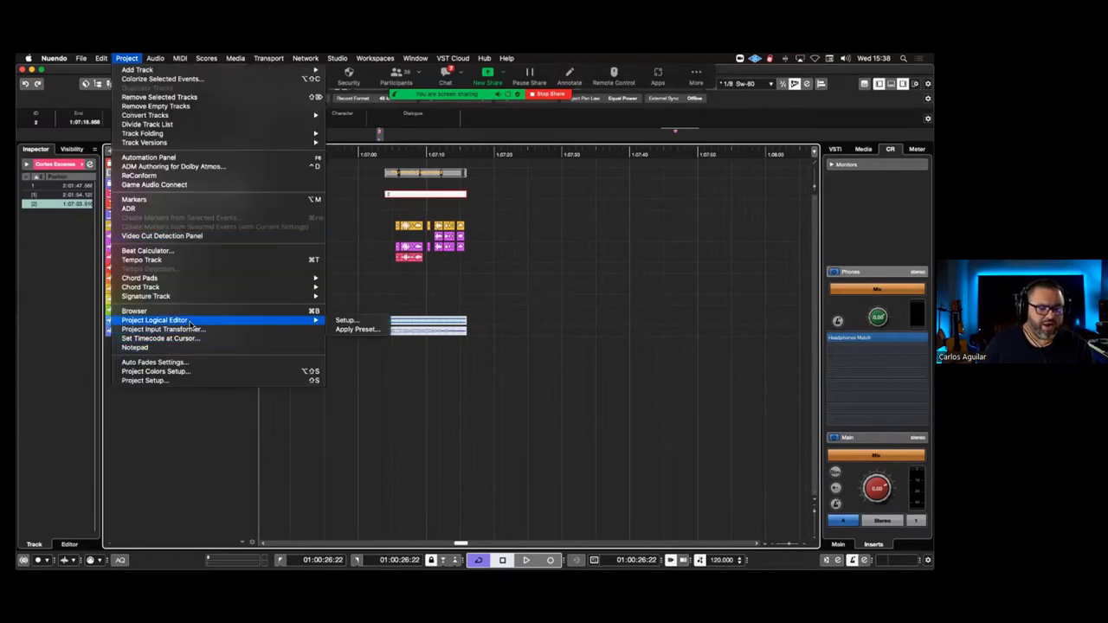
left_click(350, 323)
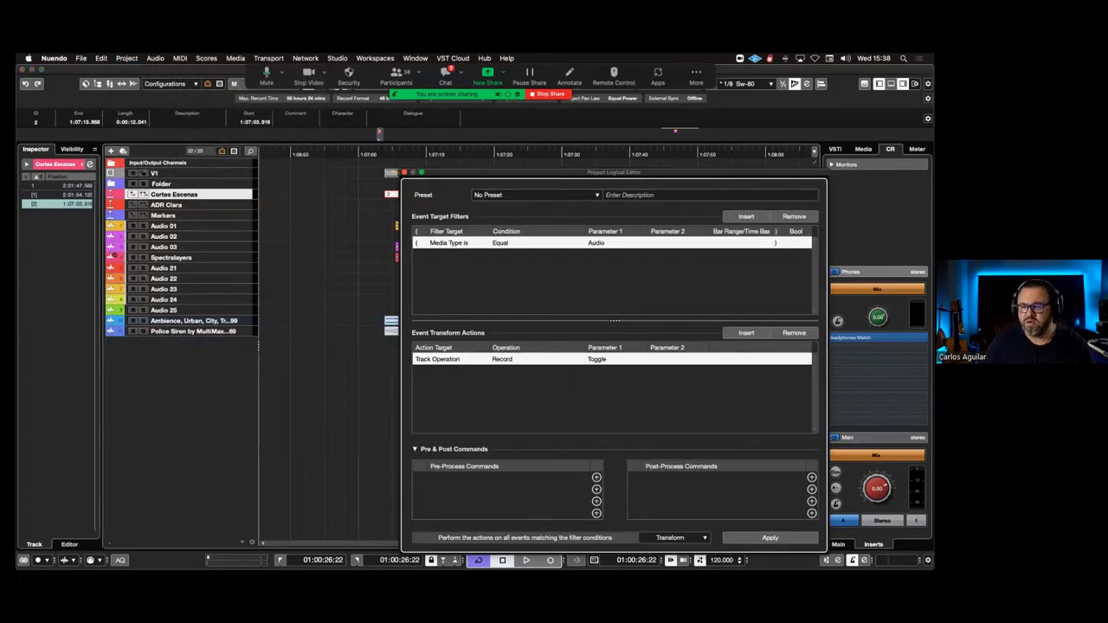
left_click(794, 217)
left_click(794, 332)
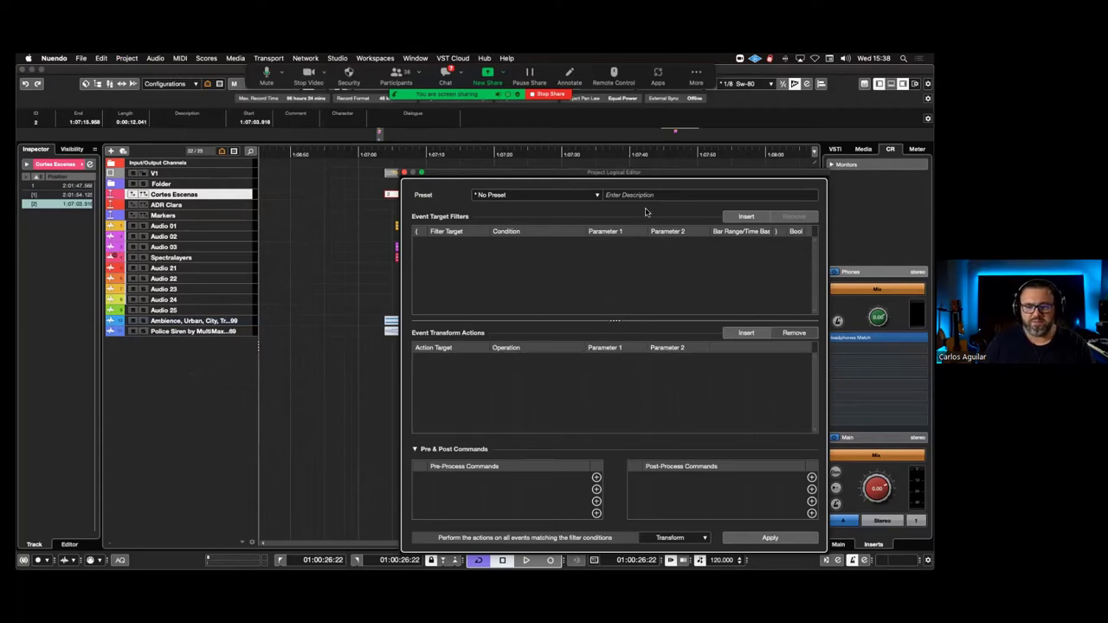
left_click_drag(612, 167, 551, 123)
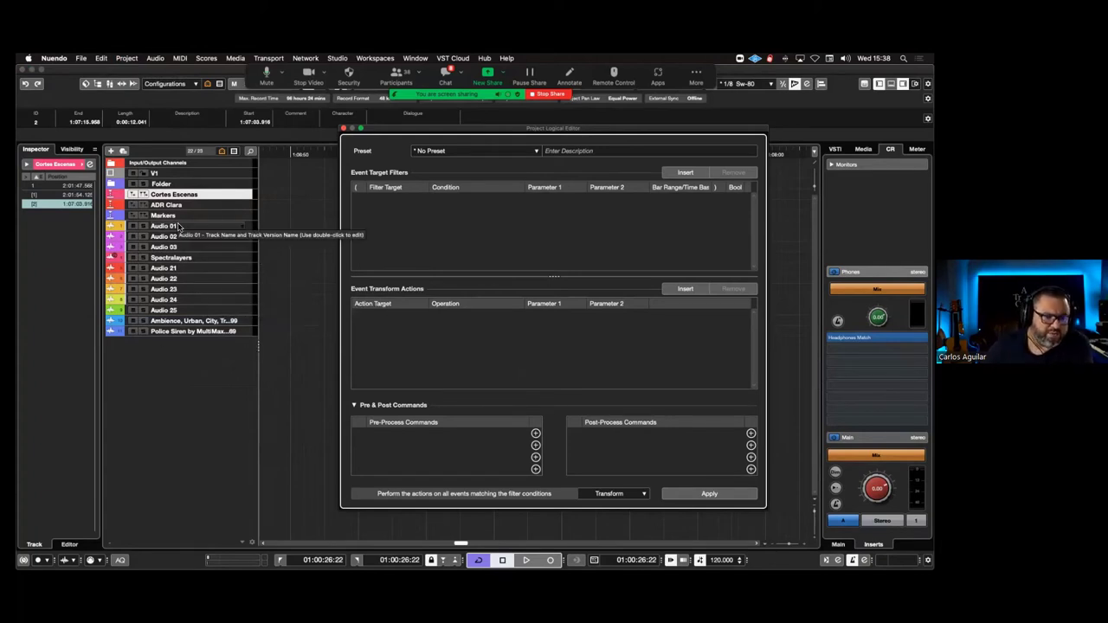
Select the tracks Audio 21 through Audio 25 in the track list
left_click(179, 227)
key("Down")
key("Down")
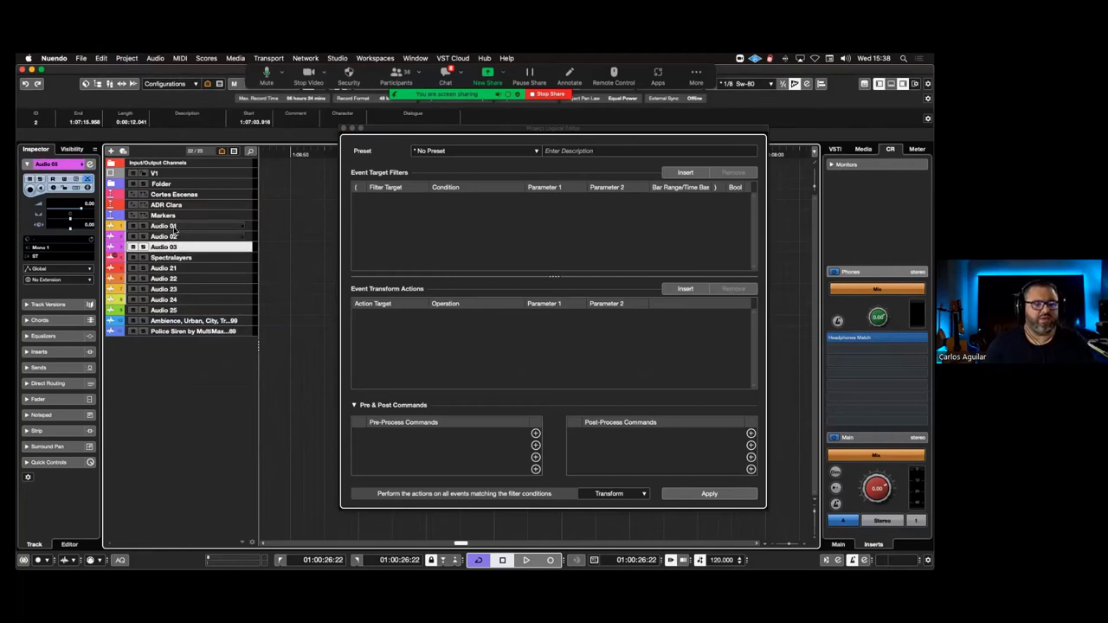
key("Down")
key("Down")
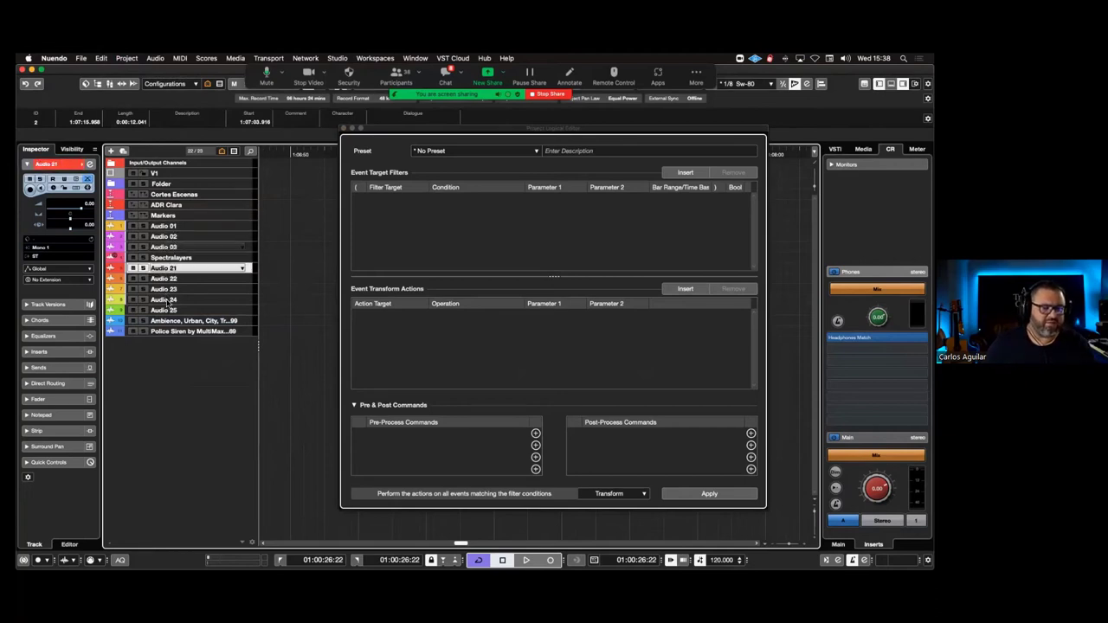
left_click(184, 310, "shift")
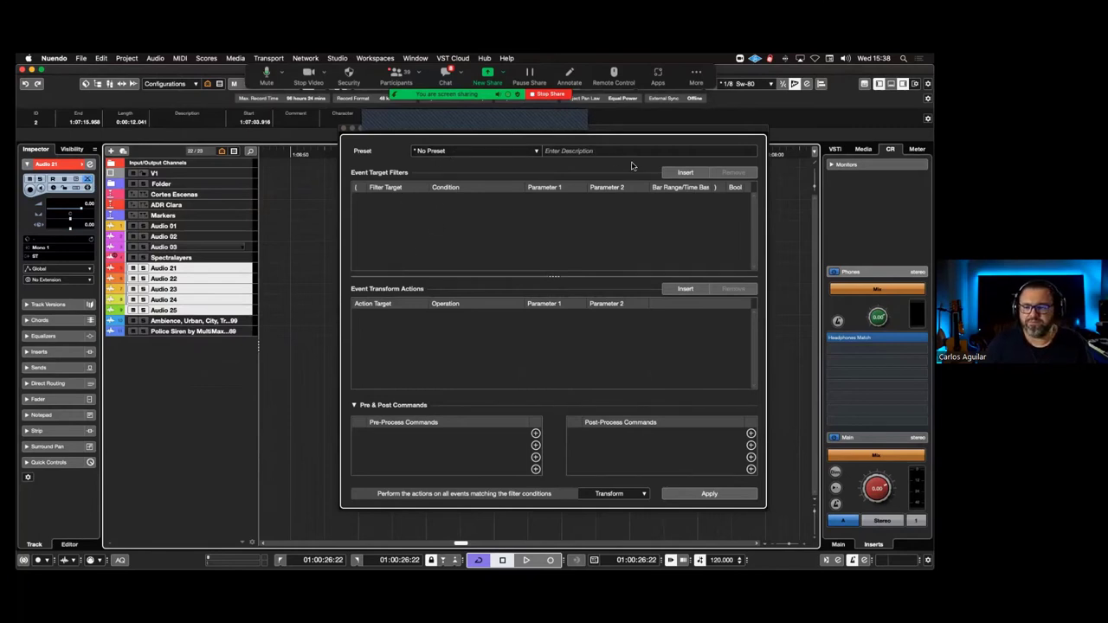
Add an event target filter for Container Type equal to Track
left_click(674, 174)
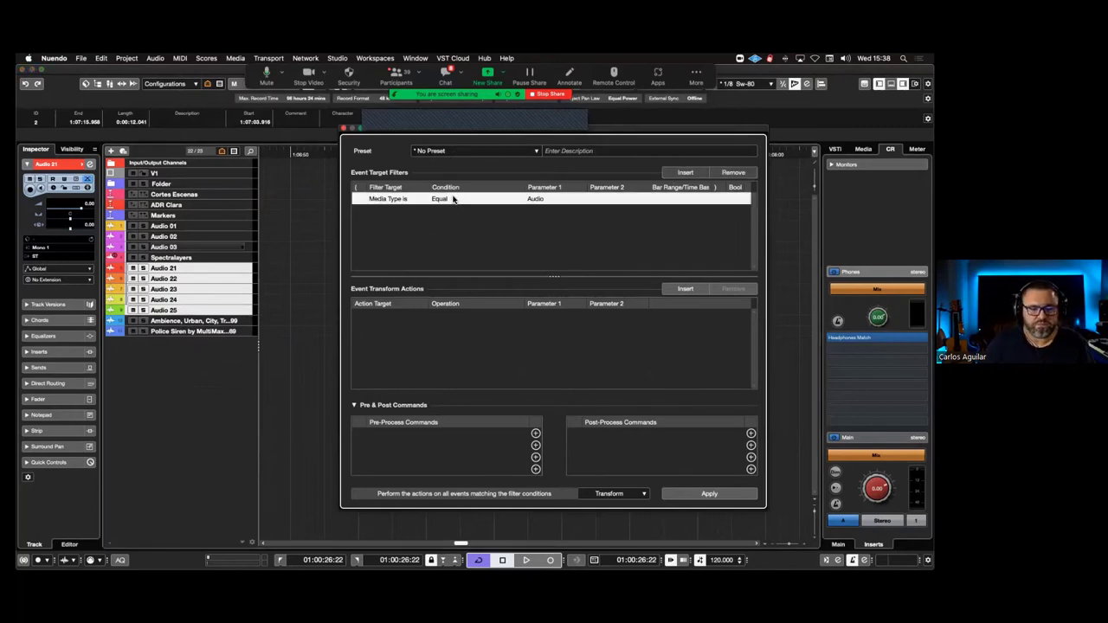
left_click(401, 200)
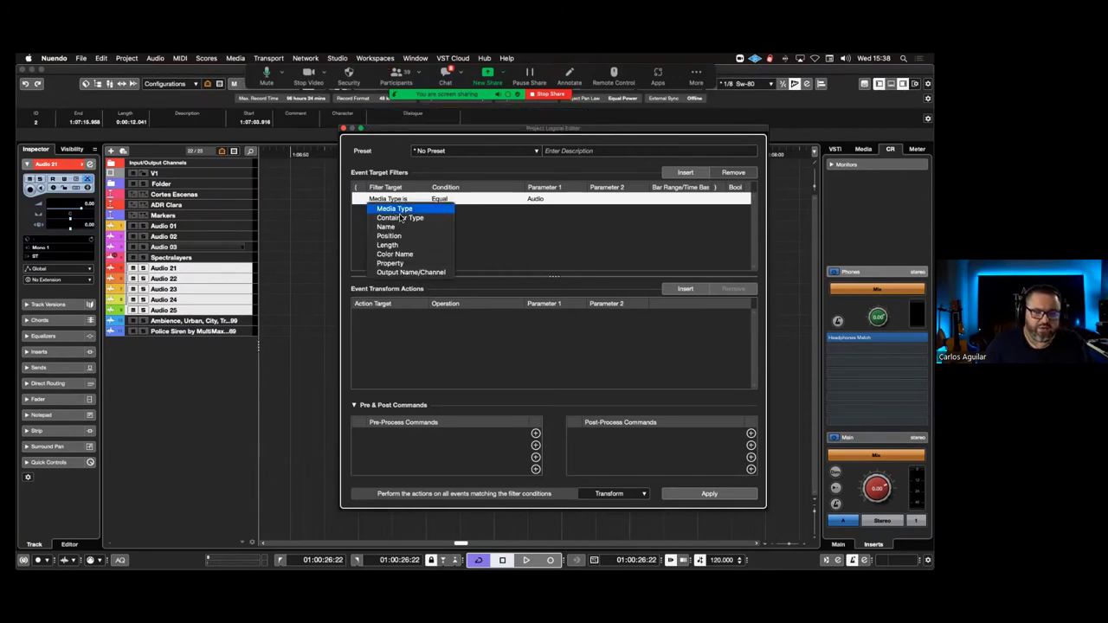
left_click(400, 218)
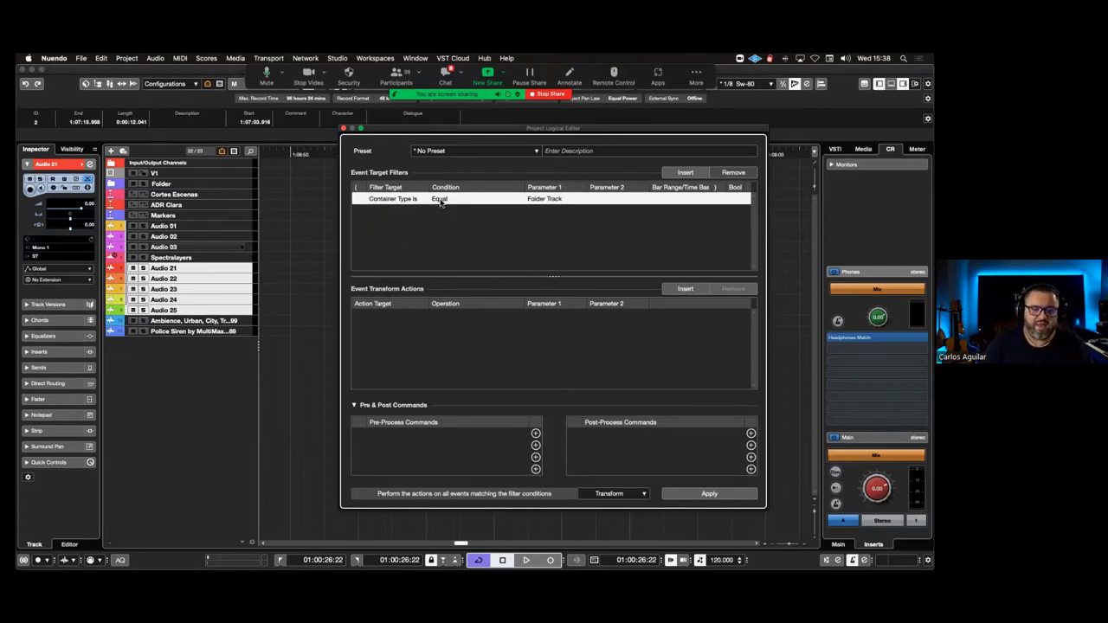
left_click(547, 204)
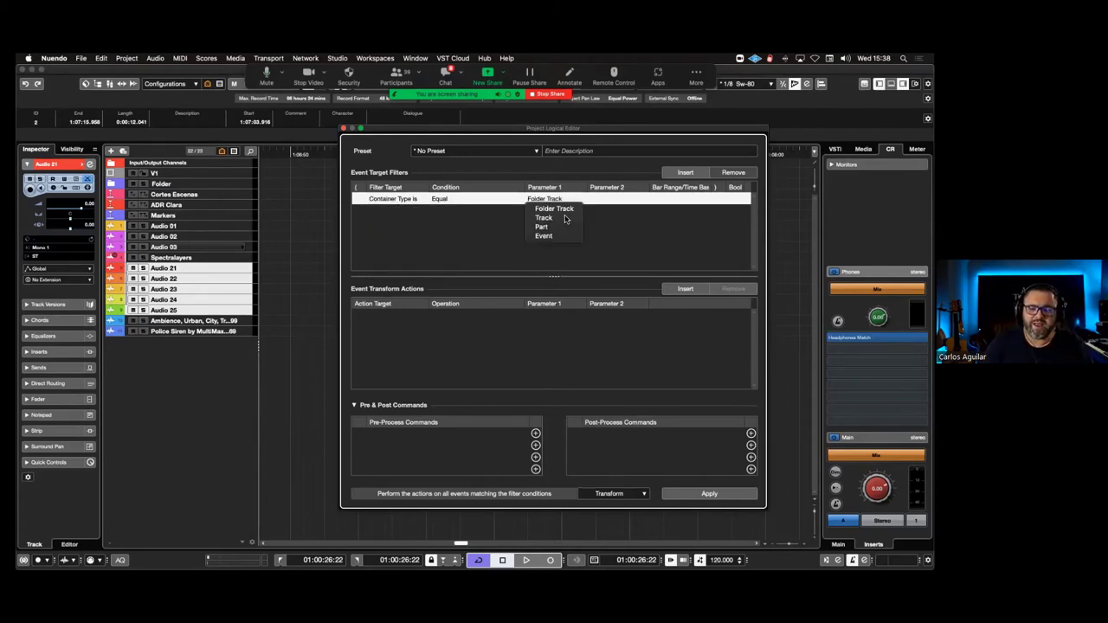
left_click(561, 218)
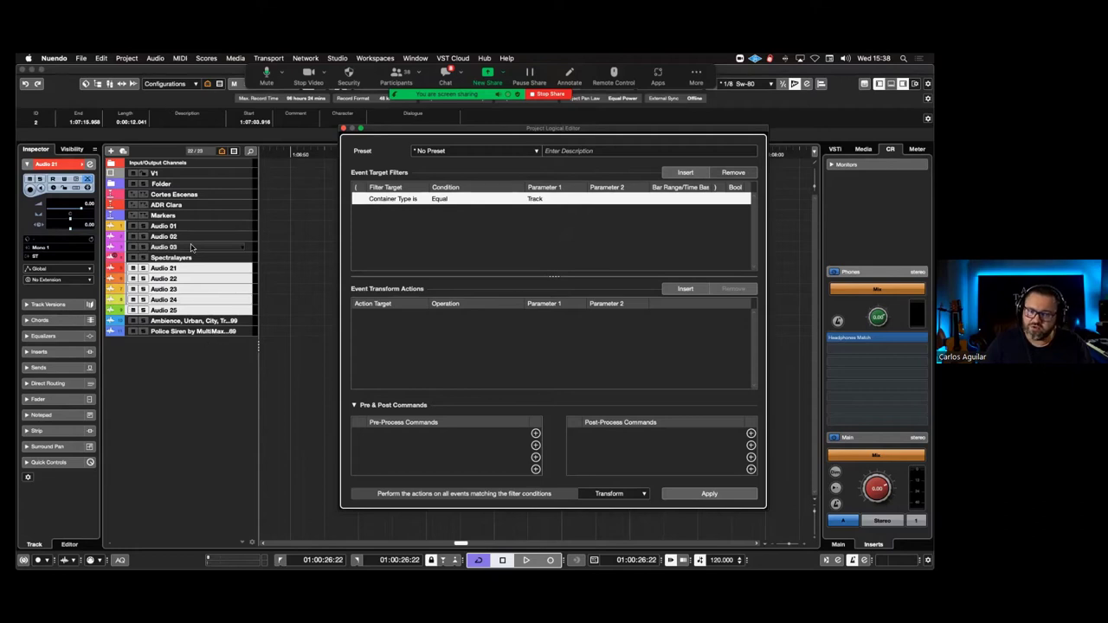
Add a second target filter with the condition Property Is Set and the parameter Is Selected
left_click(690, 173)
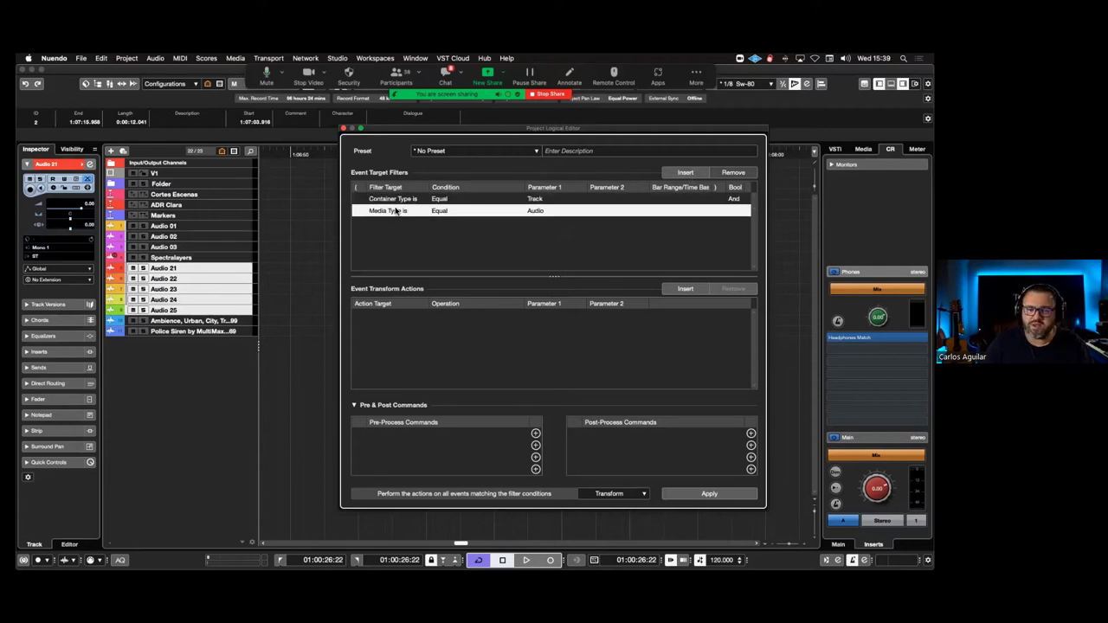
left_click(397, 212)
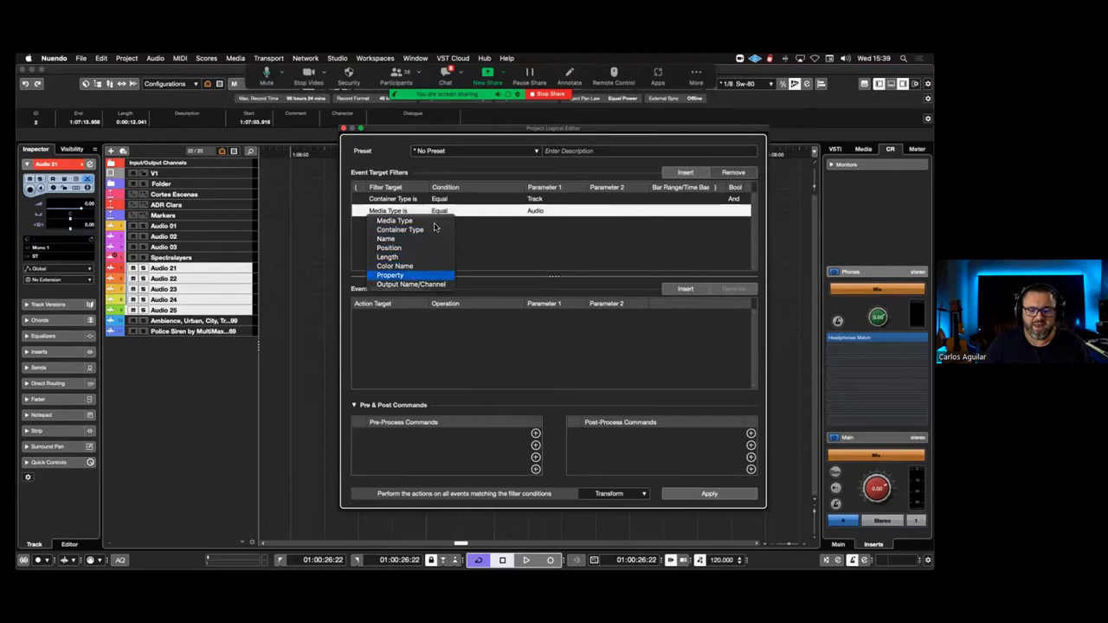
left_click(407, 275)
left_click(446, 213)
left_click(462, 221)
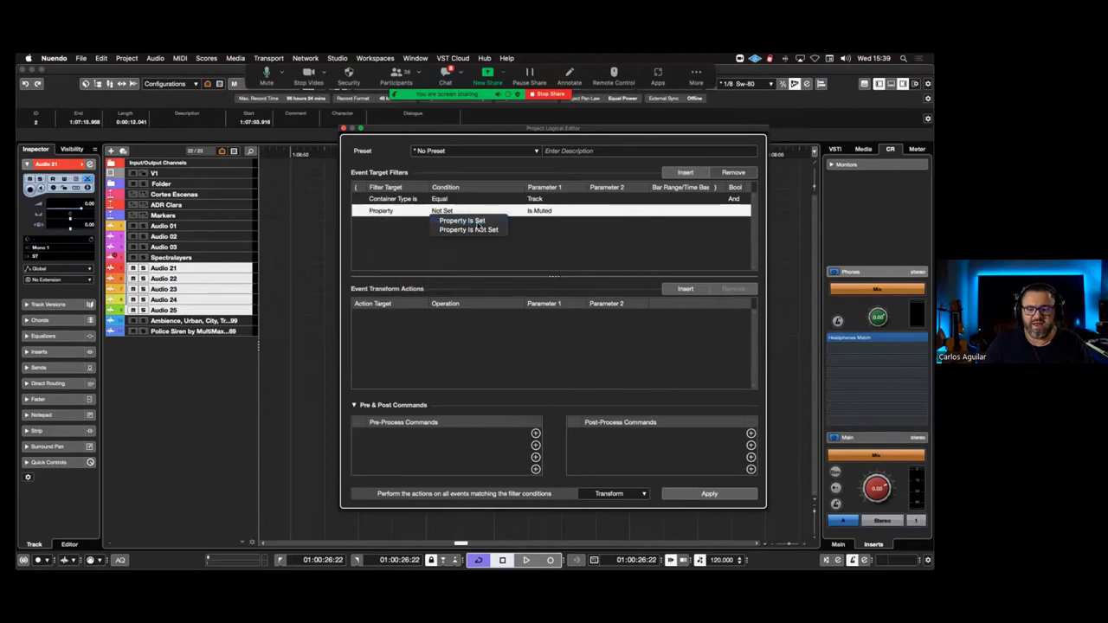
left_click(543, 214)
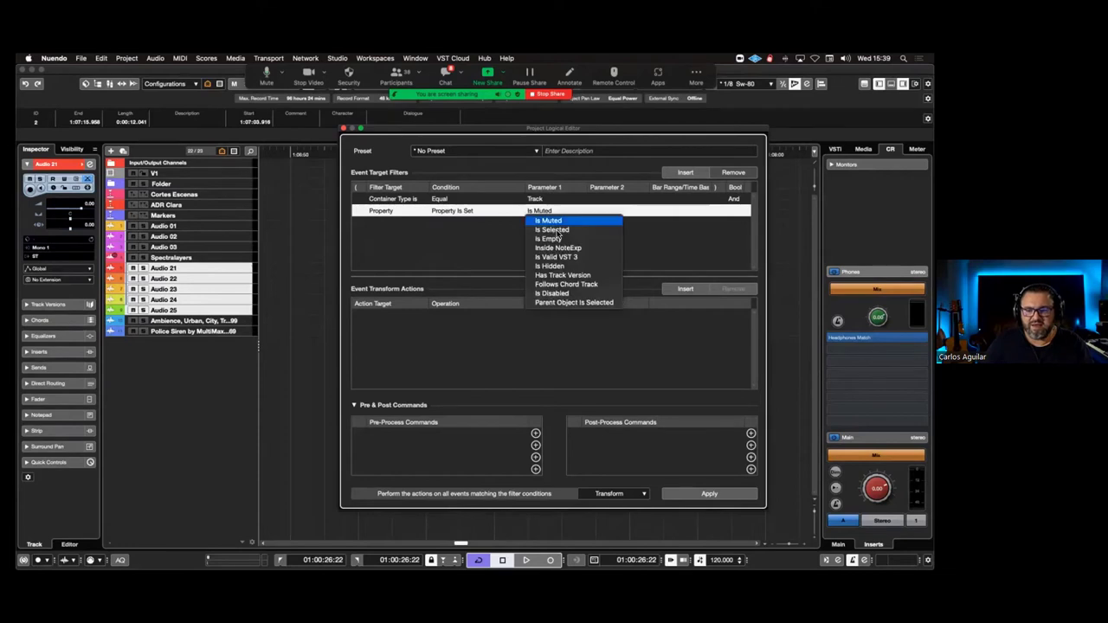
left_click(557, 233)
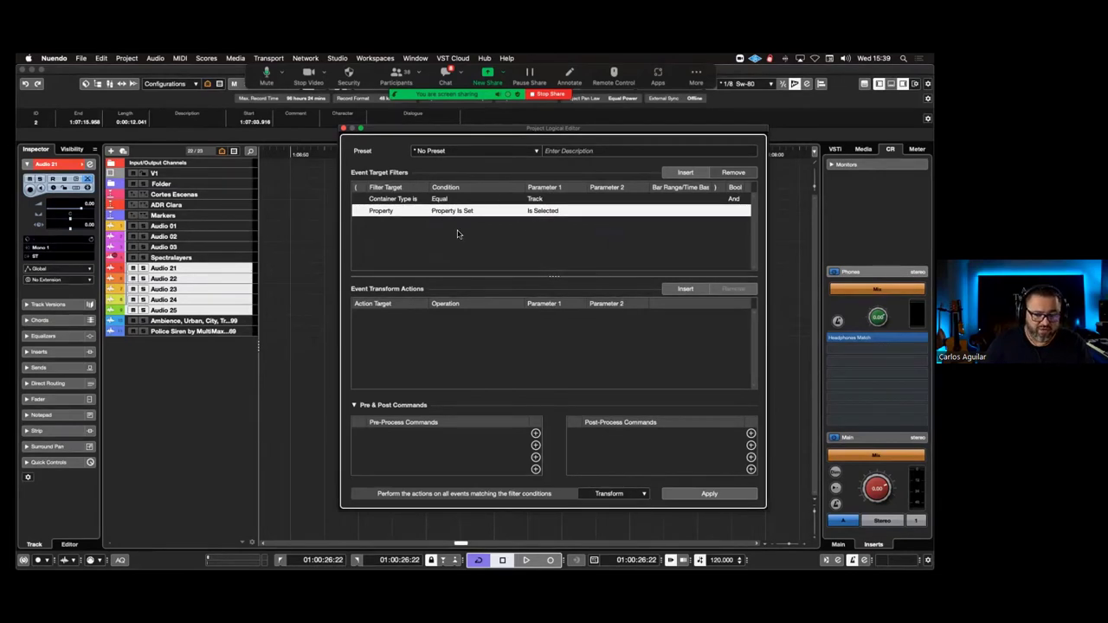
Add a transform action that targets Name with the Generate Name operation
left_click(682, 291)
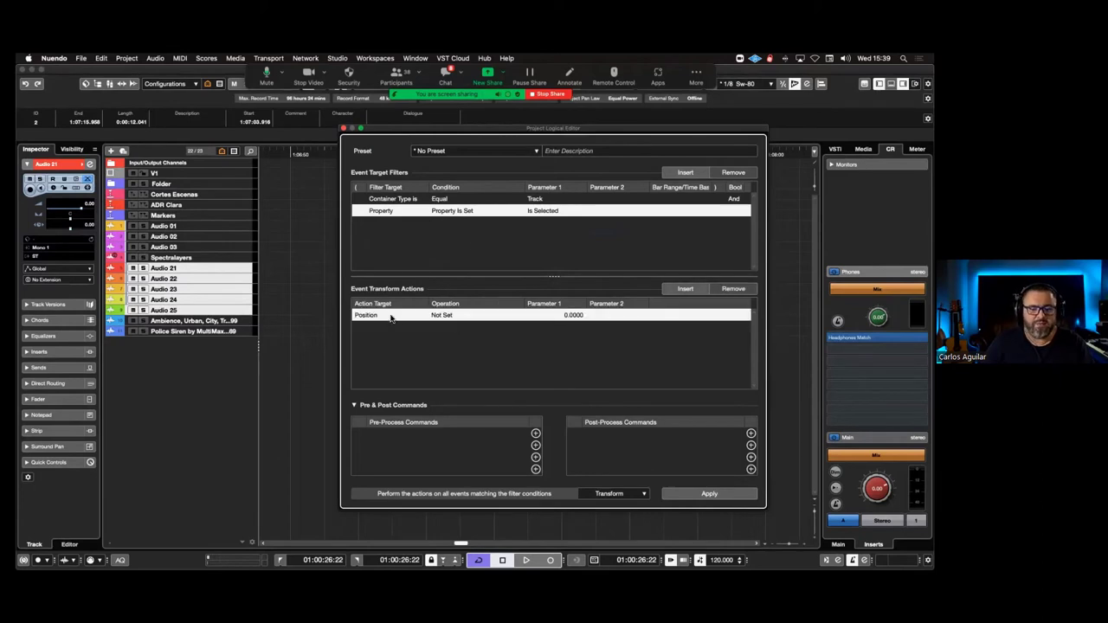
left_click(386, 317)
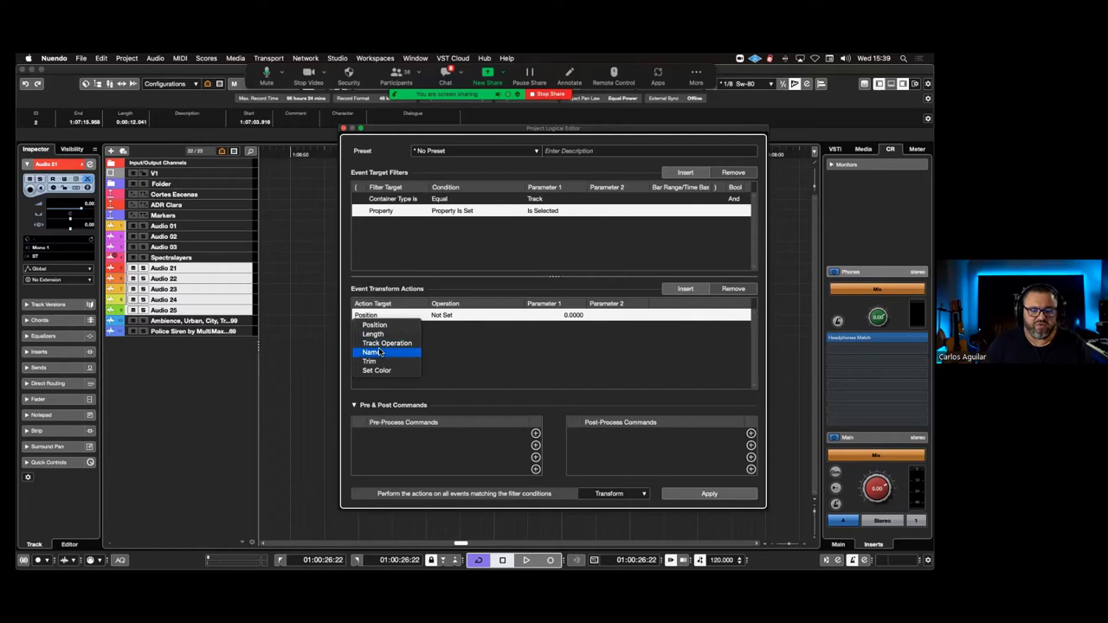
left_click(370, 353)
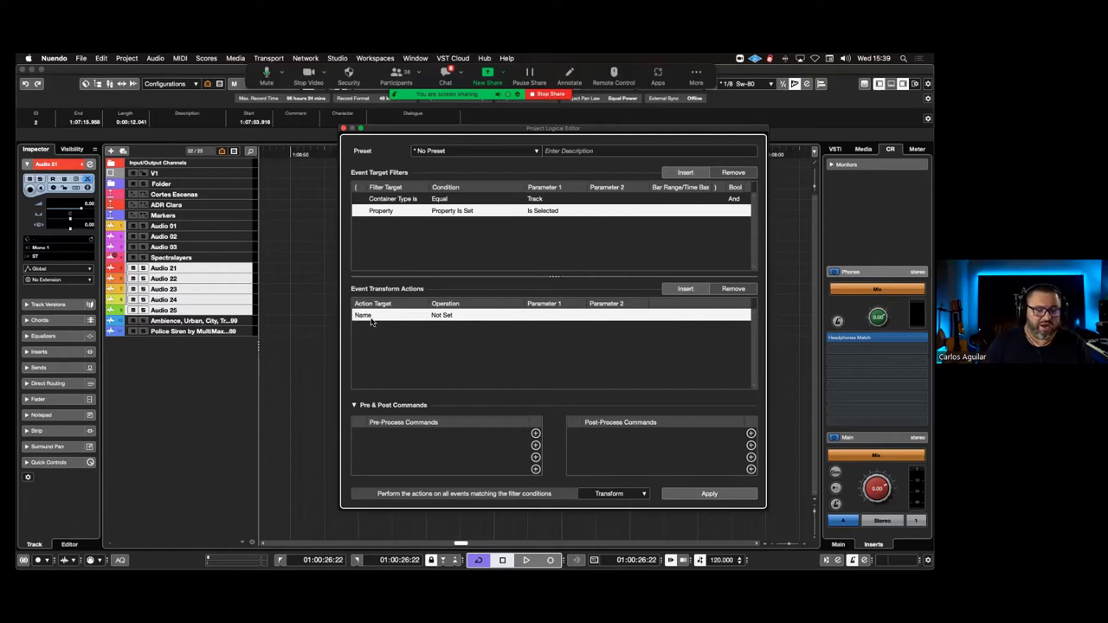
left_click(450, 316)
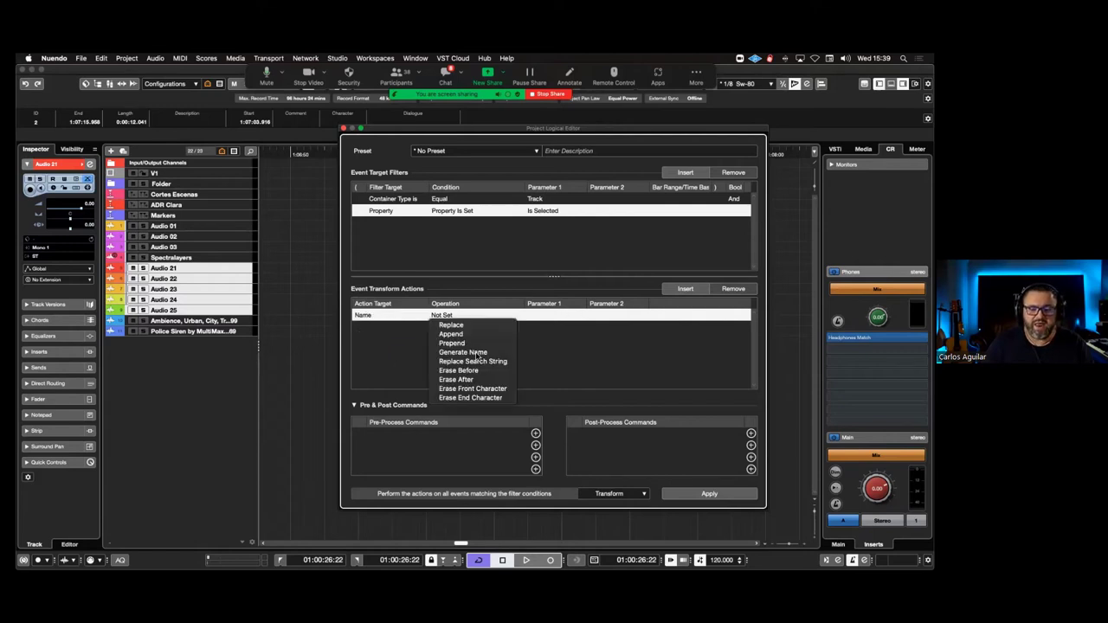
left_click(476, 353)
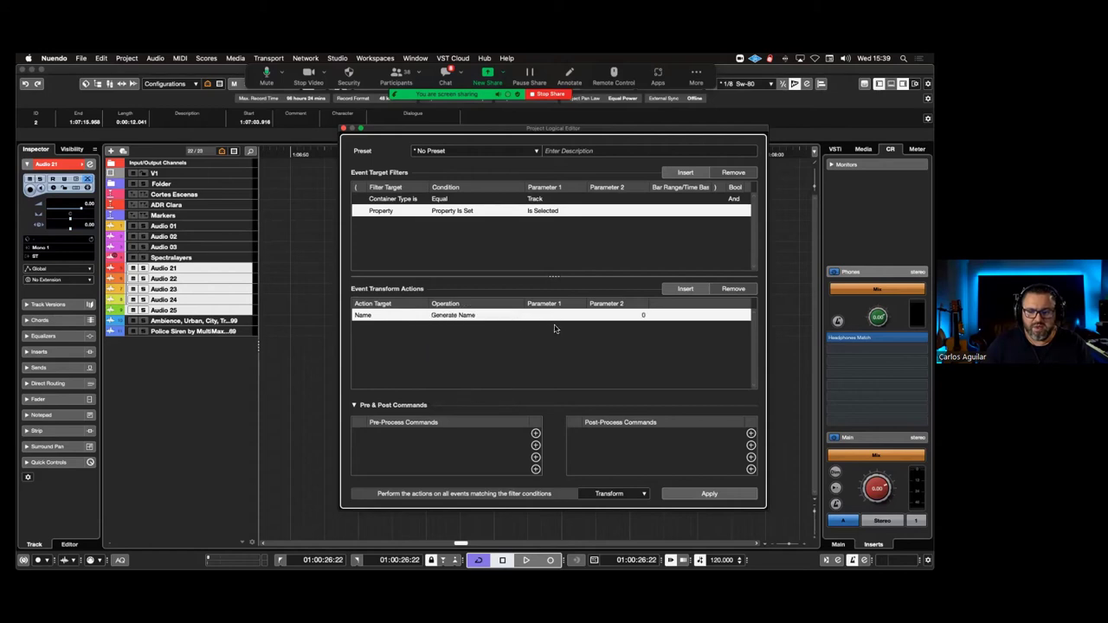
Set the Generate Name action's text to FX and its number parameter to 1
left_click(644, 316)
type("1")
key("Return")
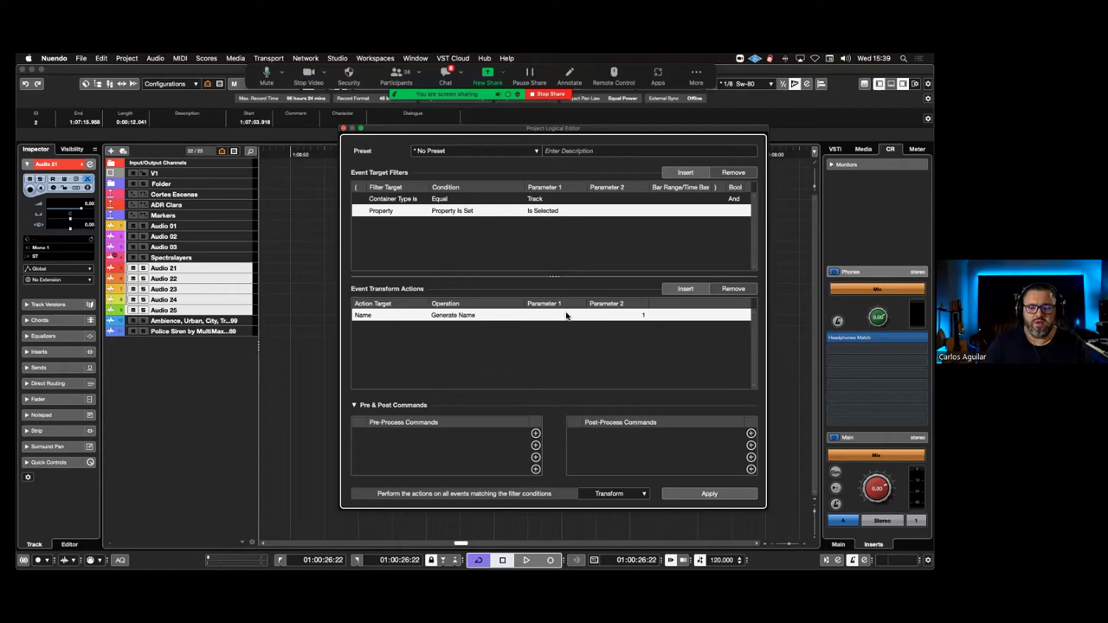
left_click(532, 316)
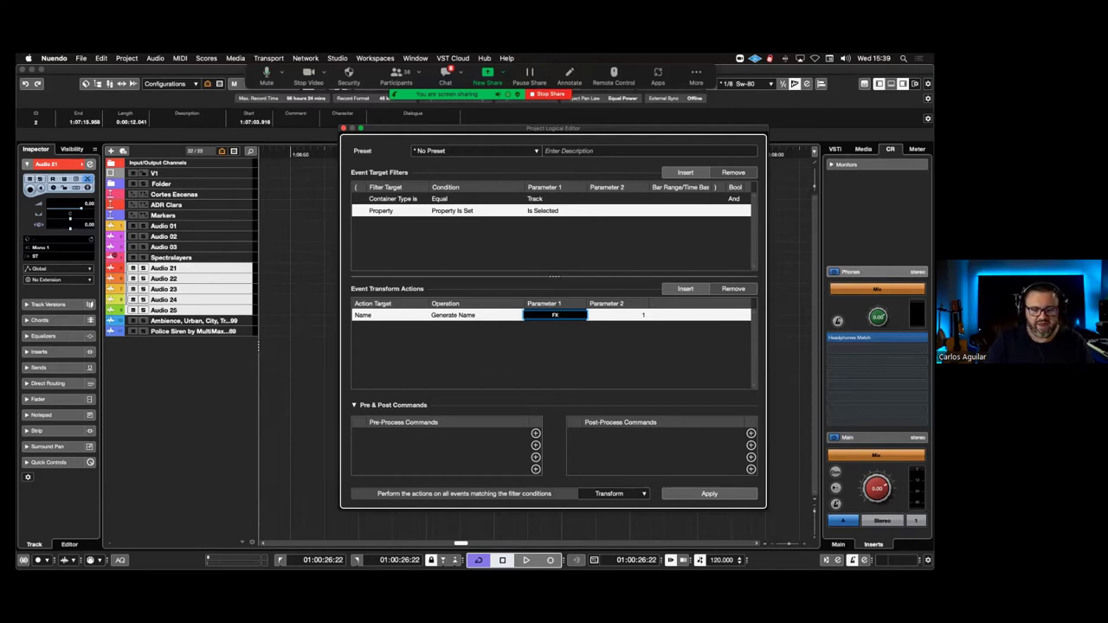
key("Return")
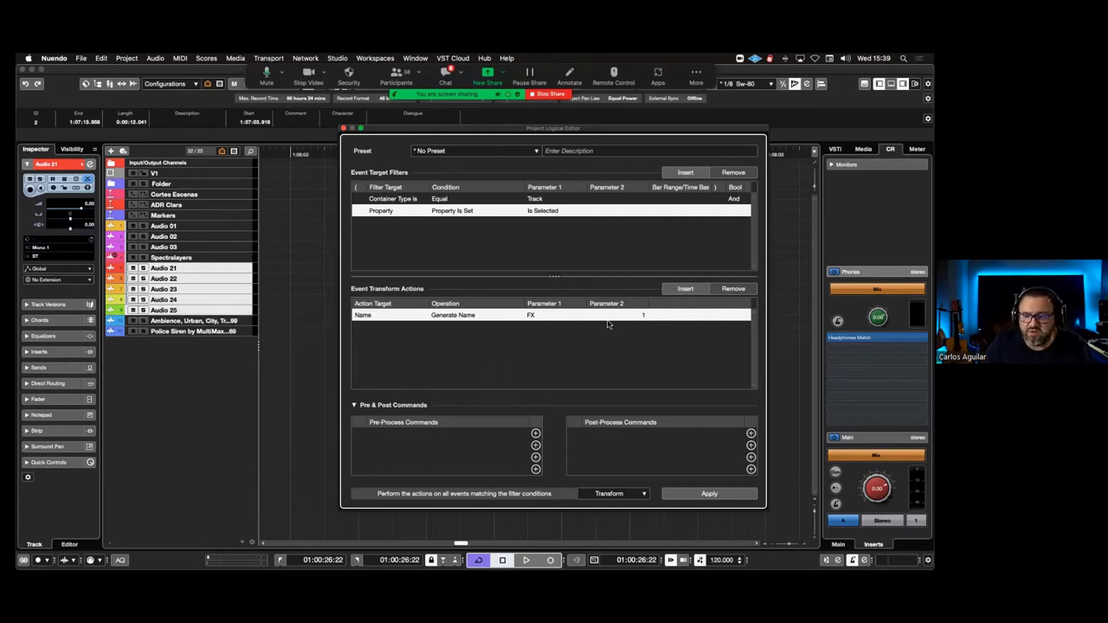
Add a Set Color transform action with the fixed value Color 11
left_click(686, 289)
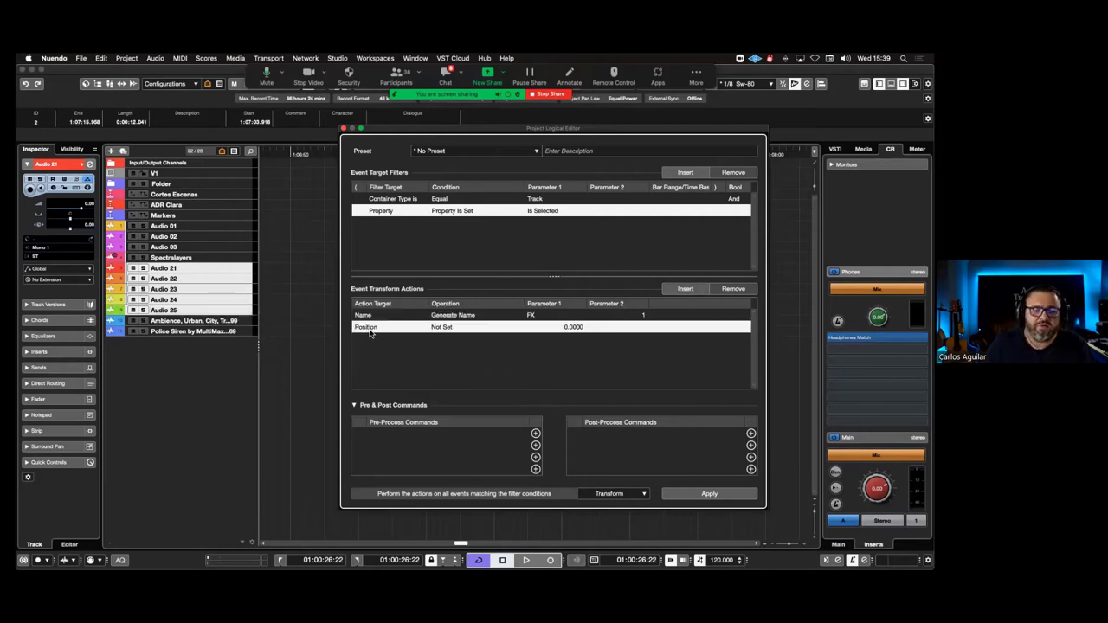
left_click(371, 328)
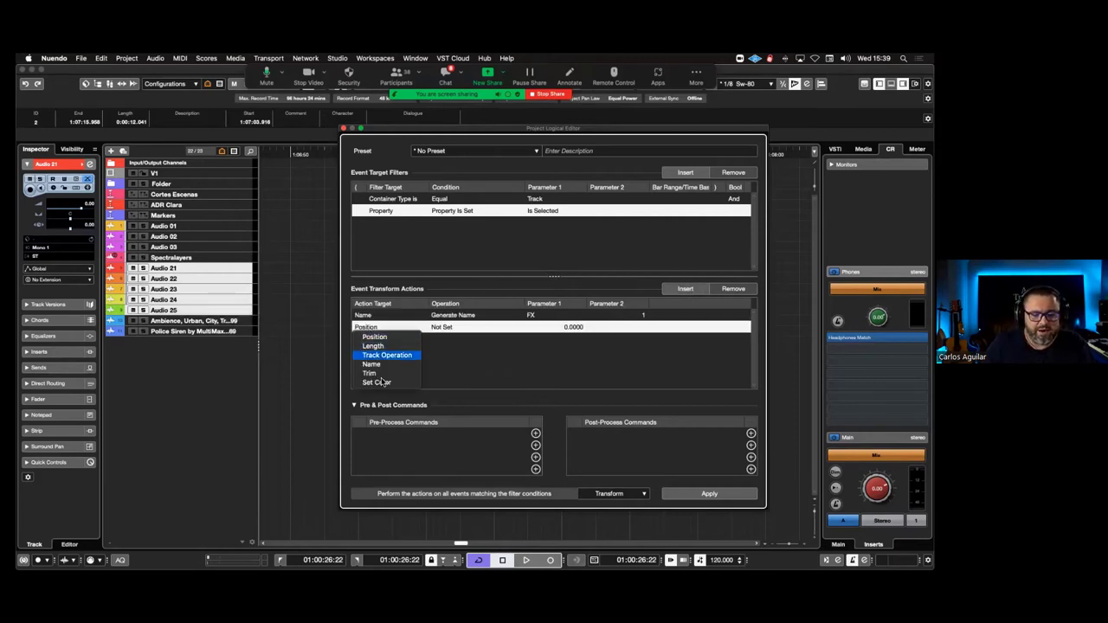
left_click(454, 342)
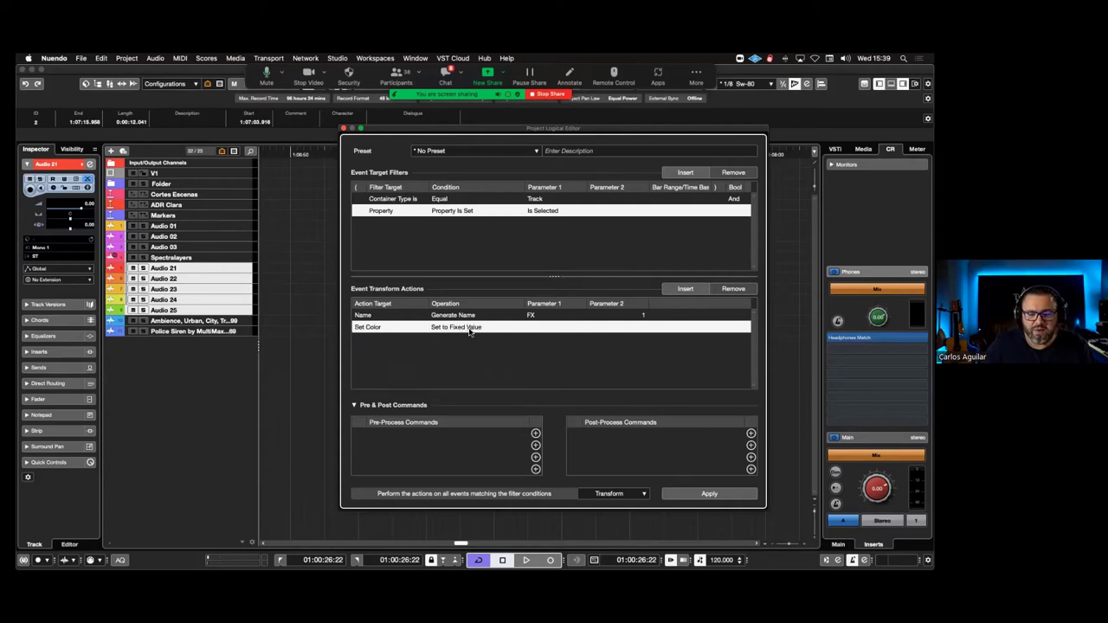
left_click(540, 328)
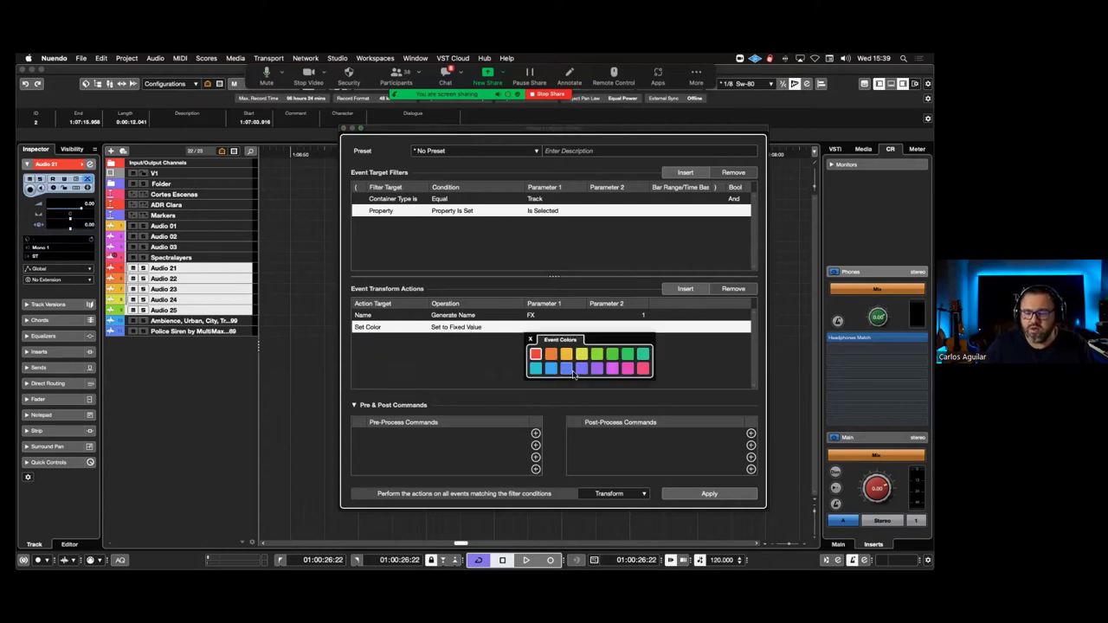
left_click(567, 370)
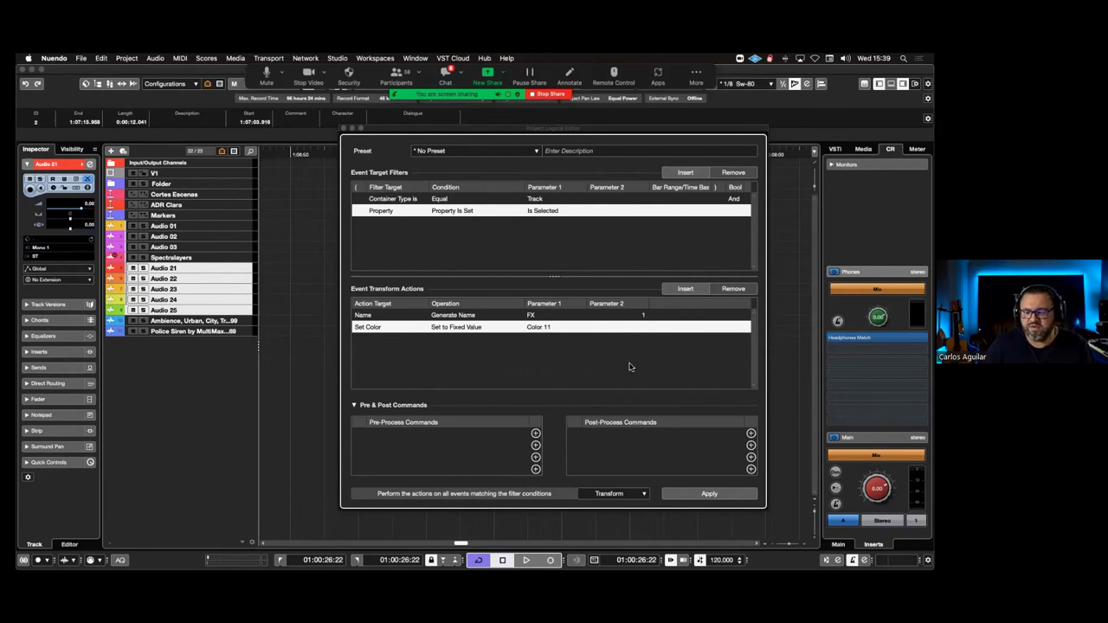
Add the Edit / Record Enable command as the first post-process command of the routine
left_click(752, 434)
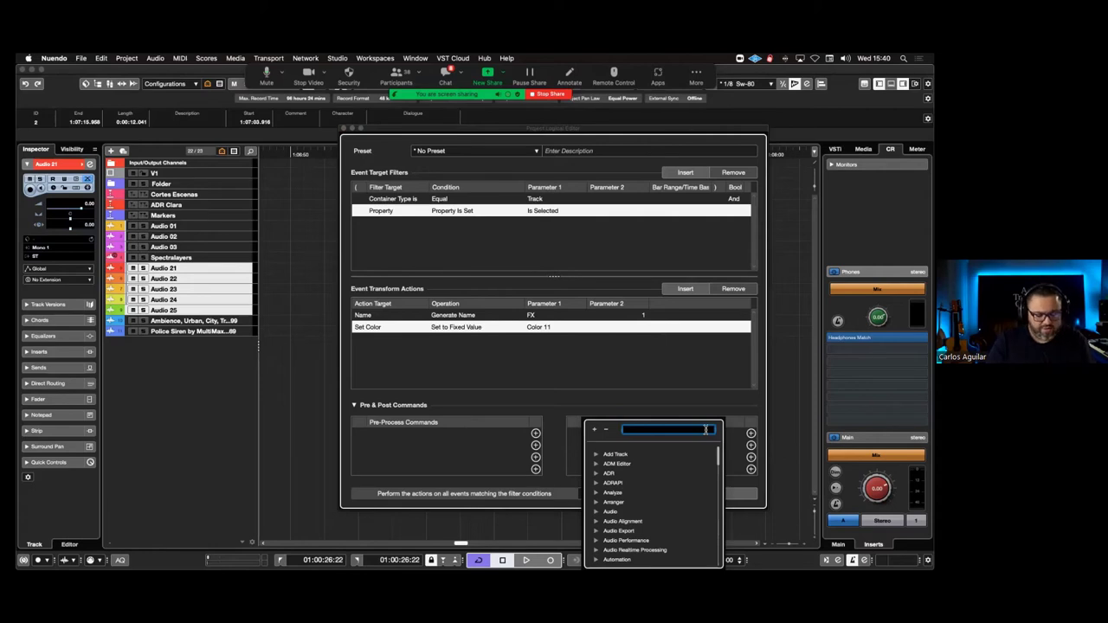
type("re")
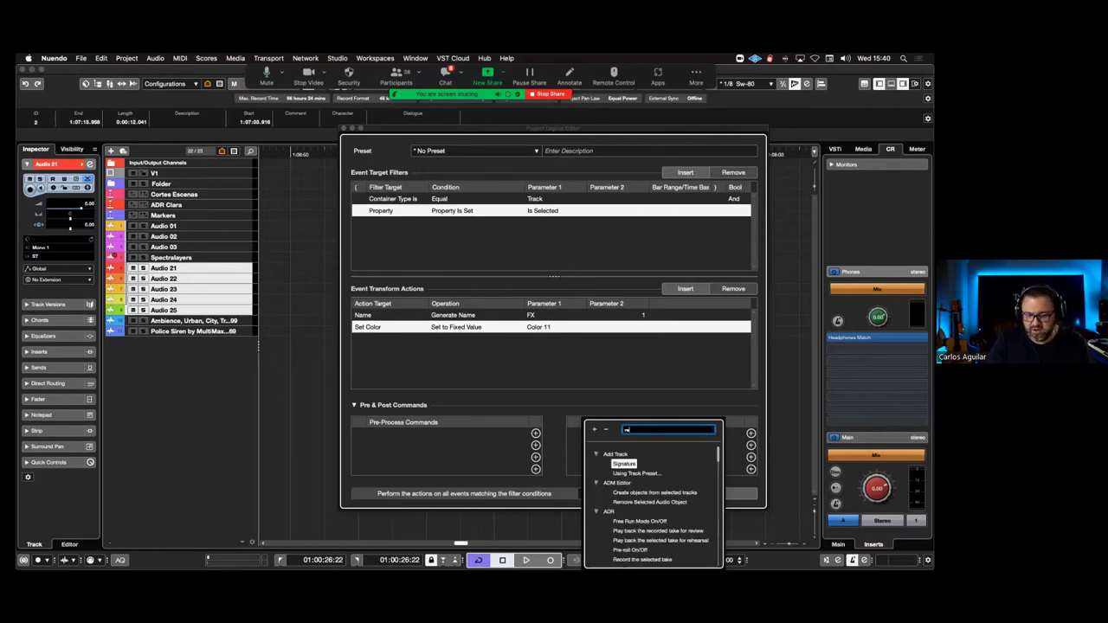
type("cord")
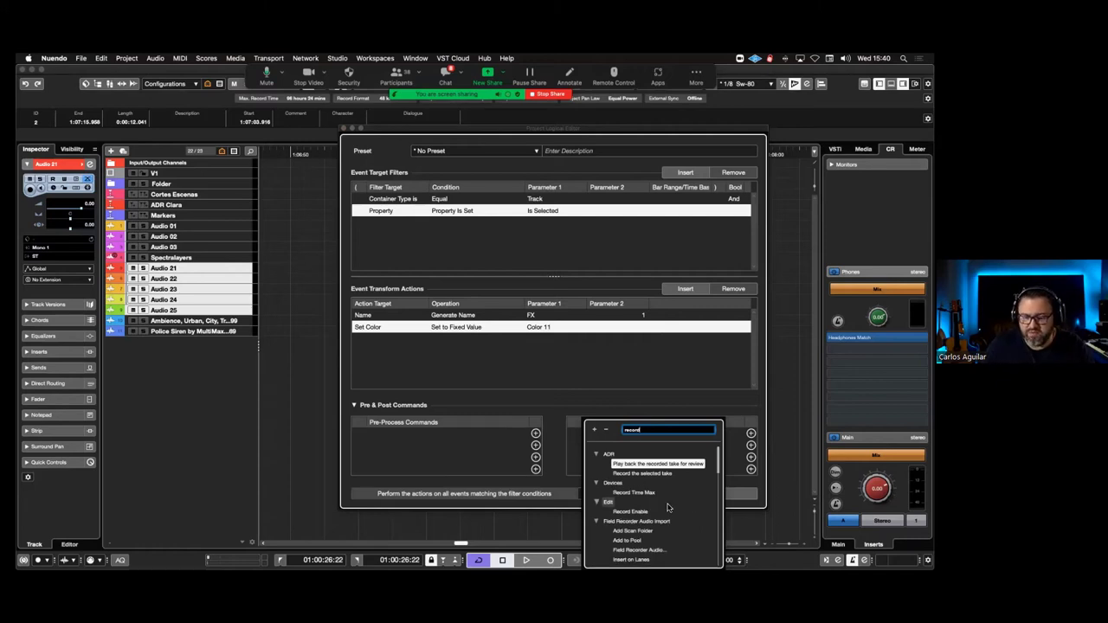
scroll(658, 498, "down", 3)
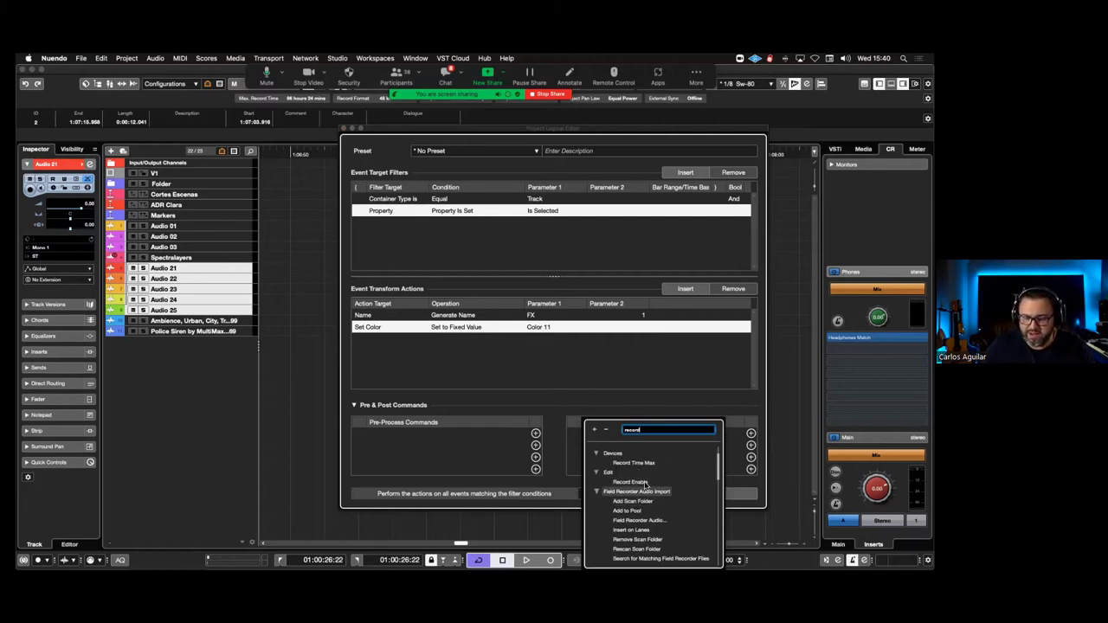
double_click(646, 482)
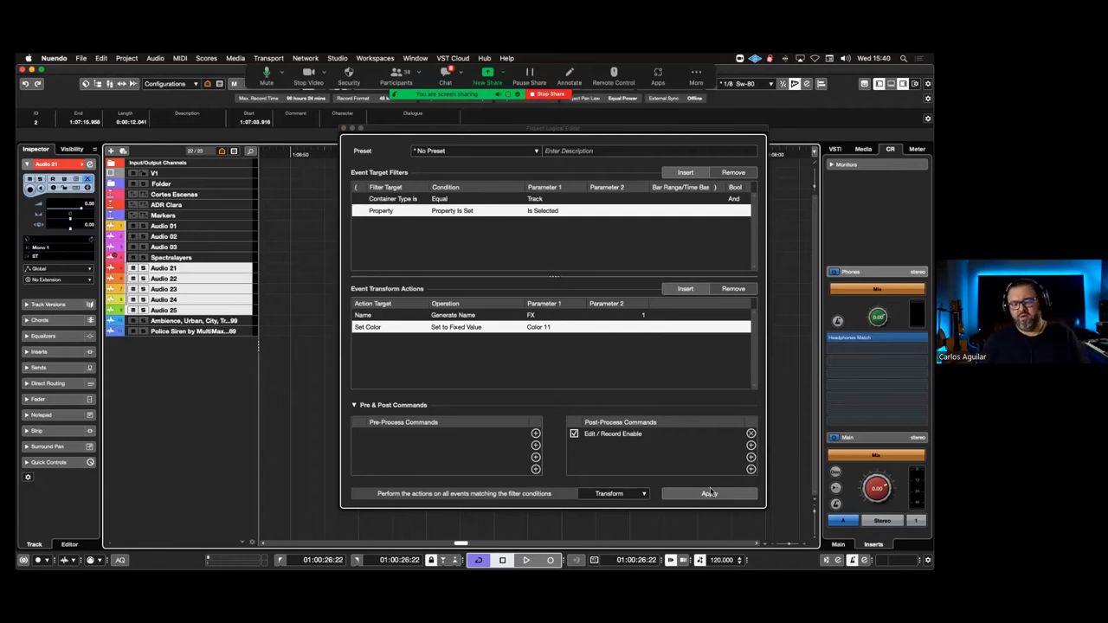
Enter AES as the routine's description and save it as a user preset named AES
left_click(572, 153)
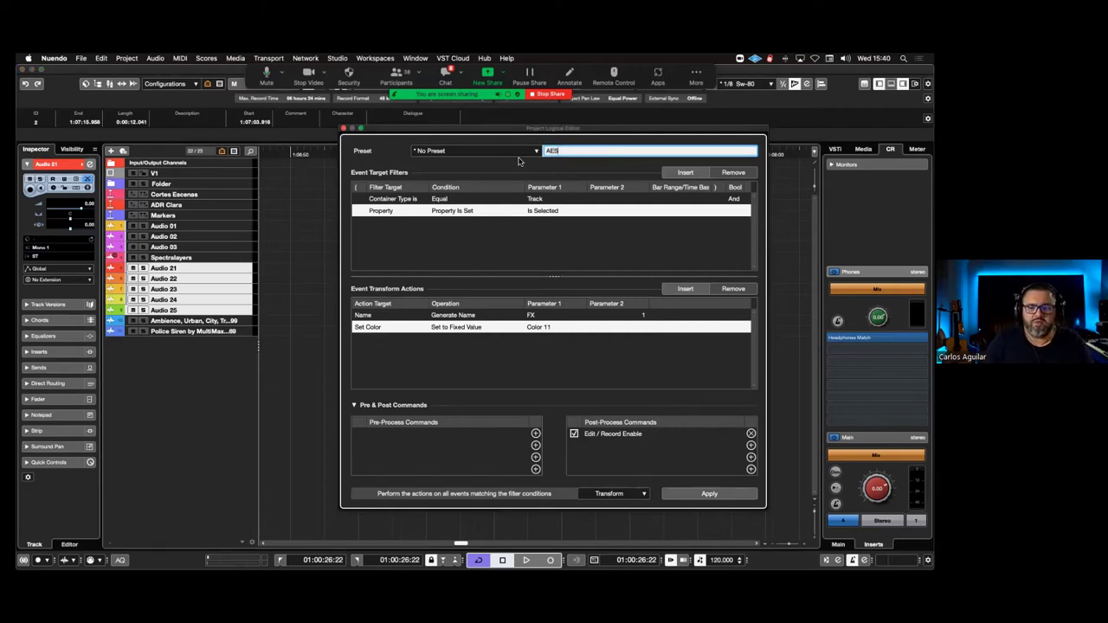
key("Return")
left_click(491, 153)
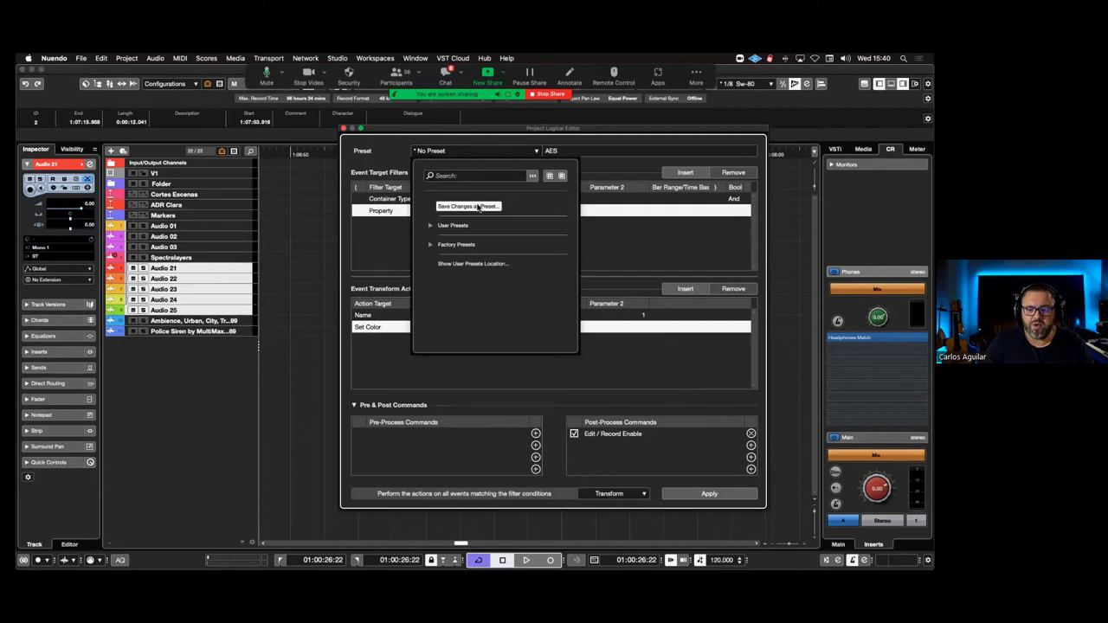
left_click(478, 208)
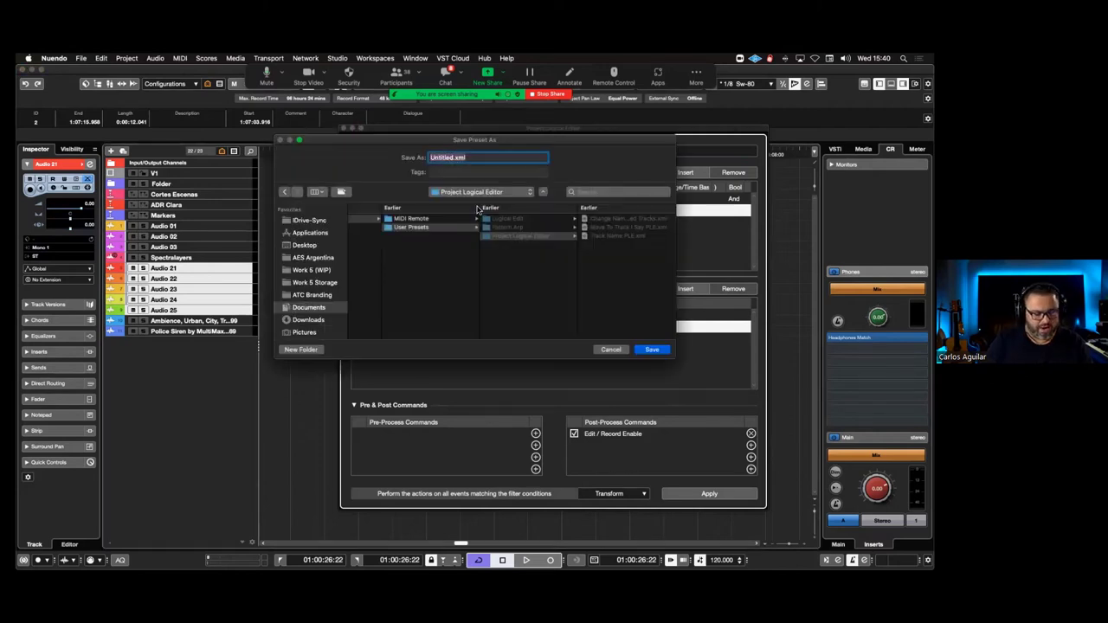
double_click(440, 156)
type("AES")
key("Return")
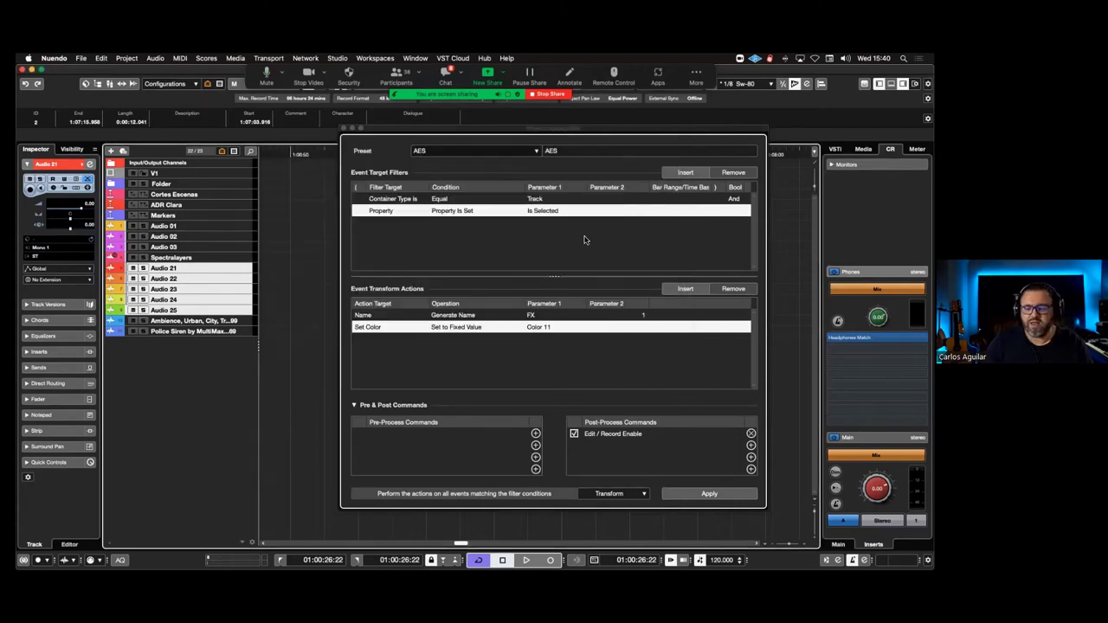
Apply the routine to the five selected audio tracks and enlarge their track height
left_click(709, 495)
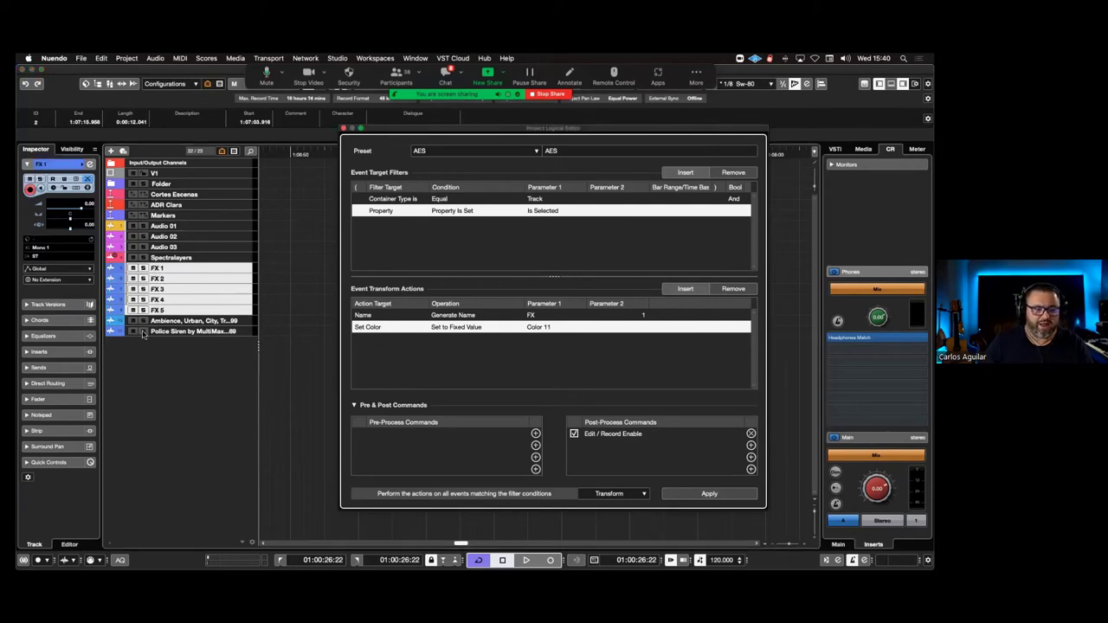
left_click_drag(170, 274, 168, 304)
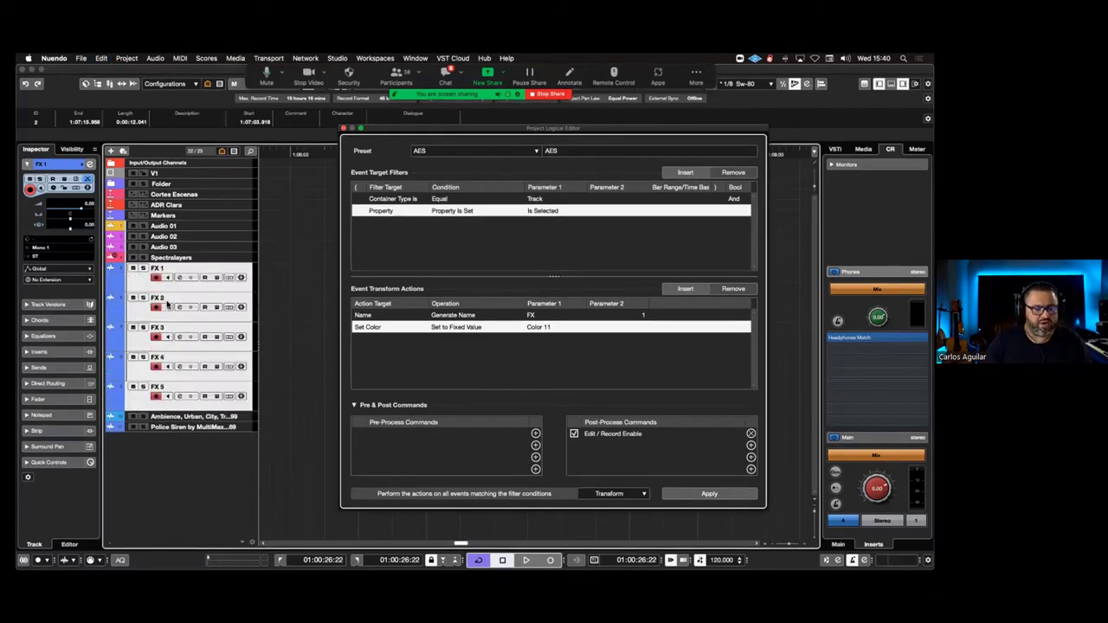
Set the Generate Name action's text to DX
left_click(543, 325)
double_click(544, 315)
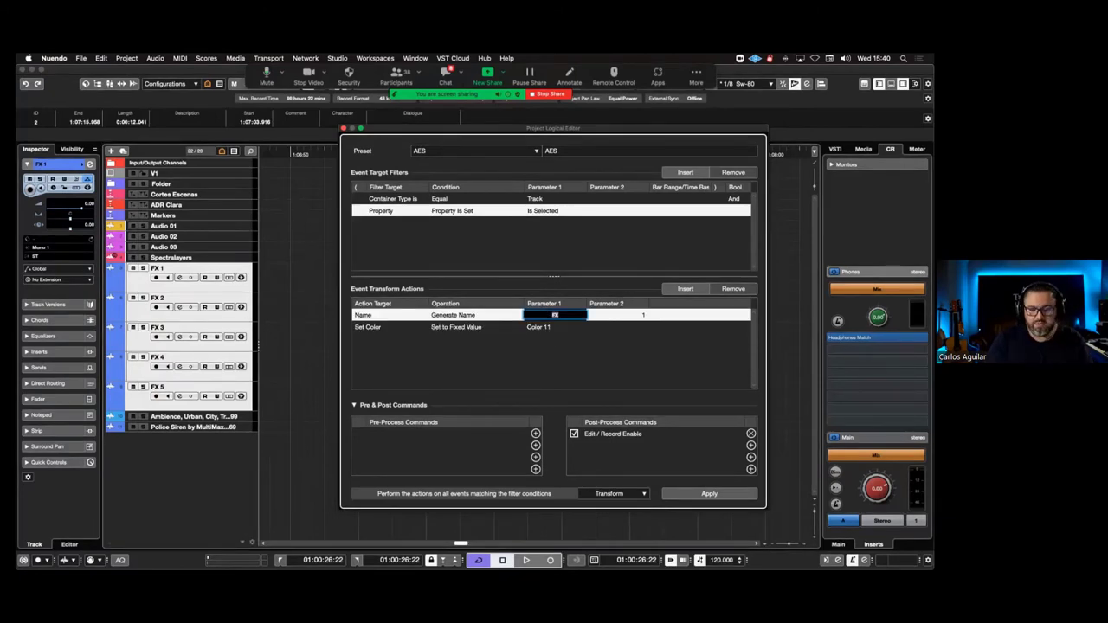
type("DX")
key("Return")
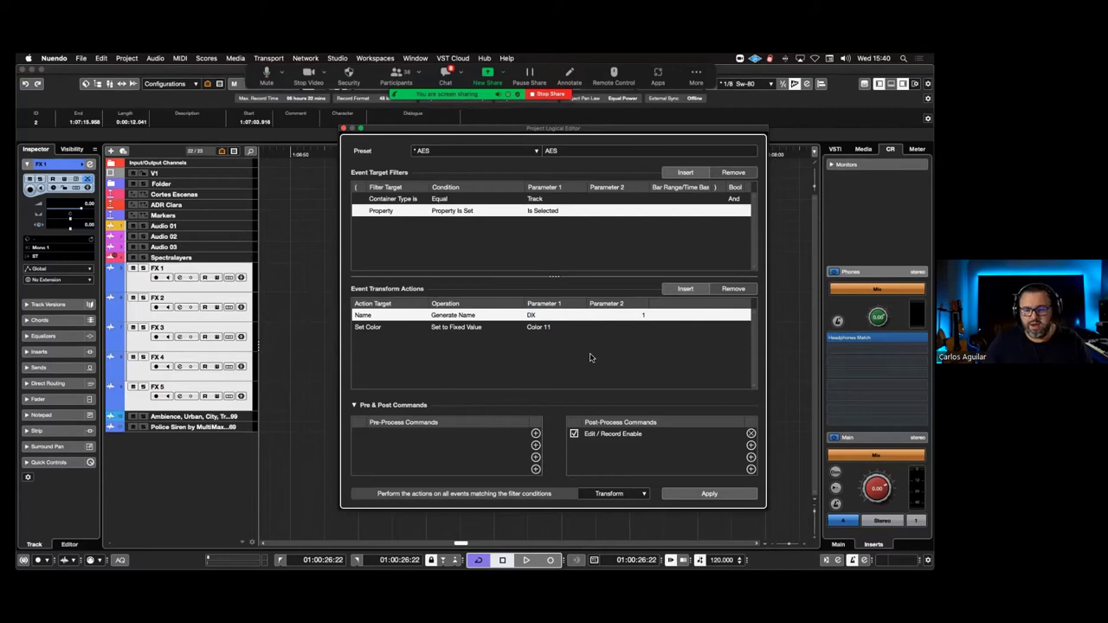
Set the Set Color action's fixed value to Color 16 and apply the routine to the selected tracks
left_click(546, 330)
left_click(546, 330)
left_click(643, 368)
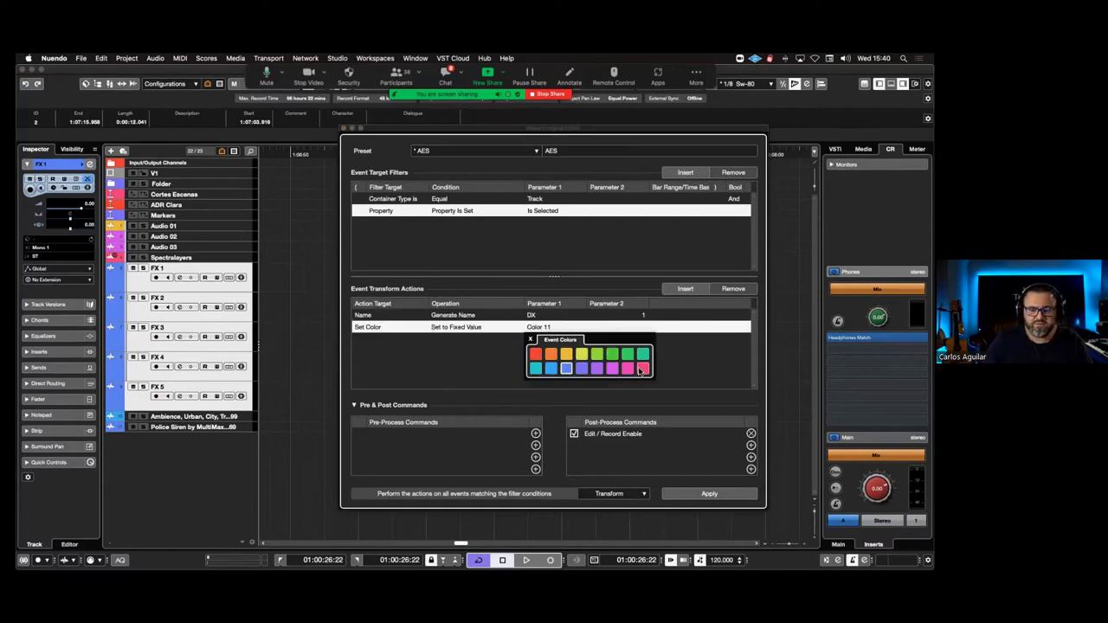
left_click(709, 494)
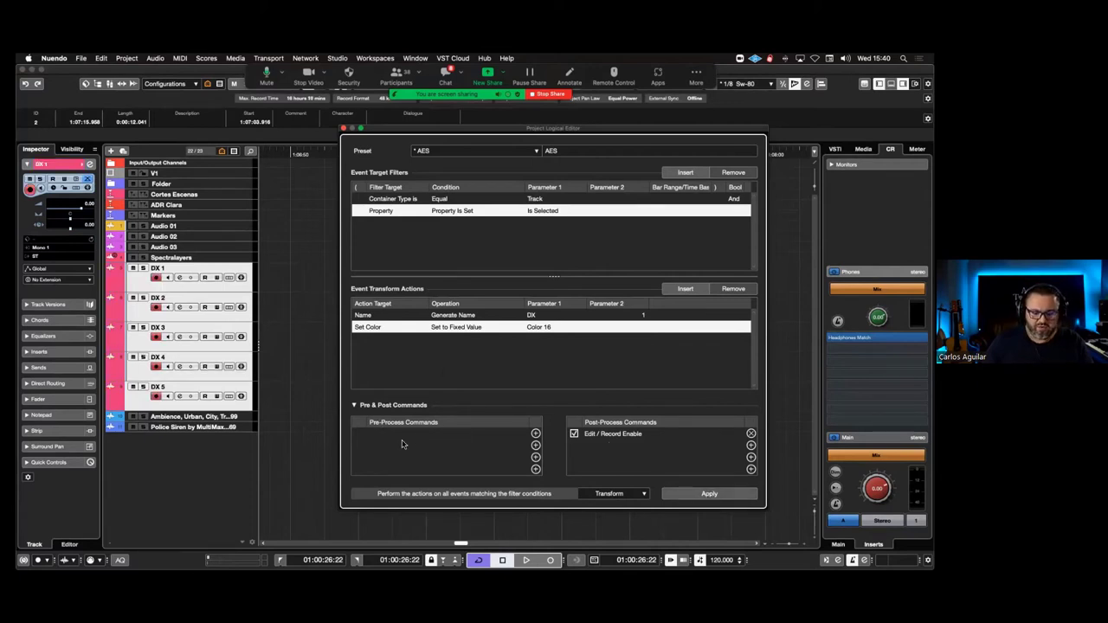
Look through the commands available for pre-processing and close the Project Logical Editor
left_click(465, 438)
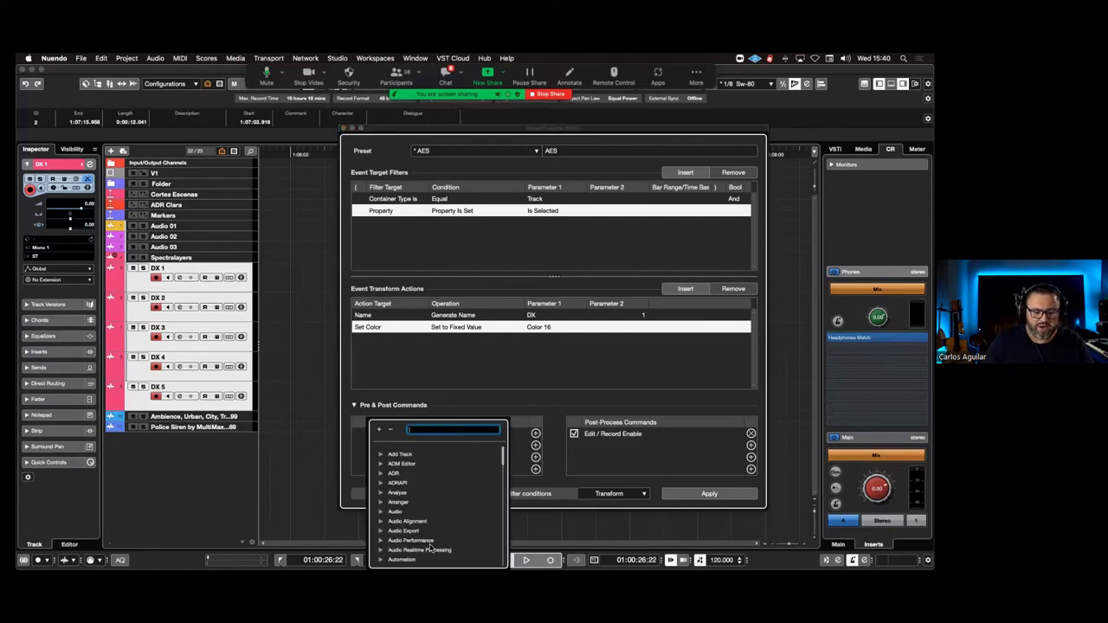
left_click(732, 443)
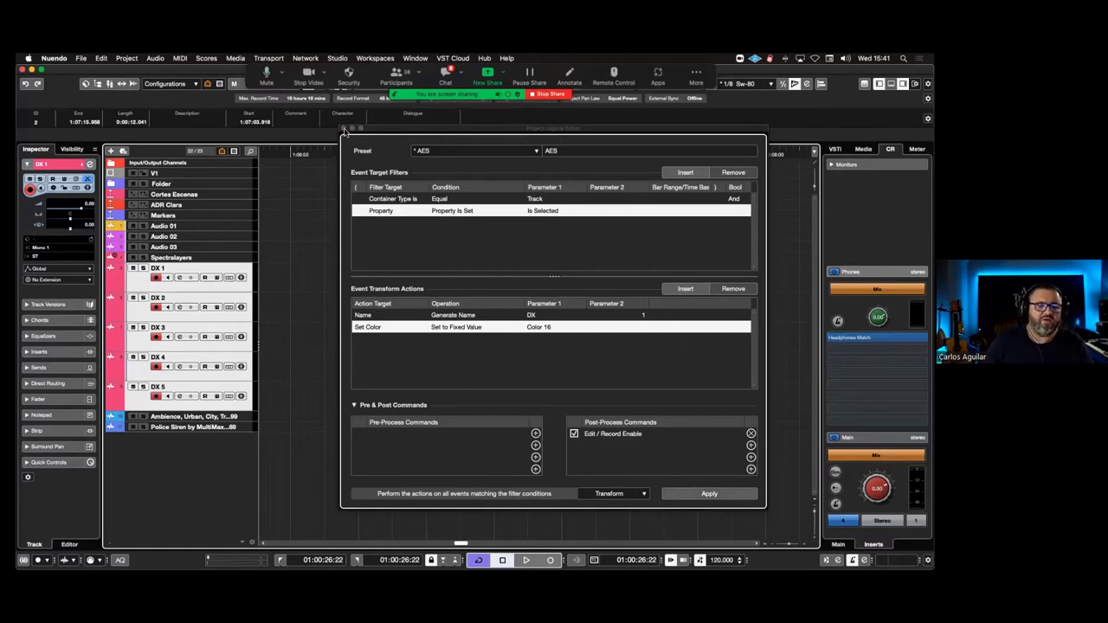
left_click(345, 129)
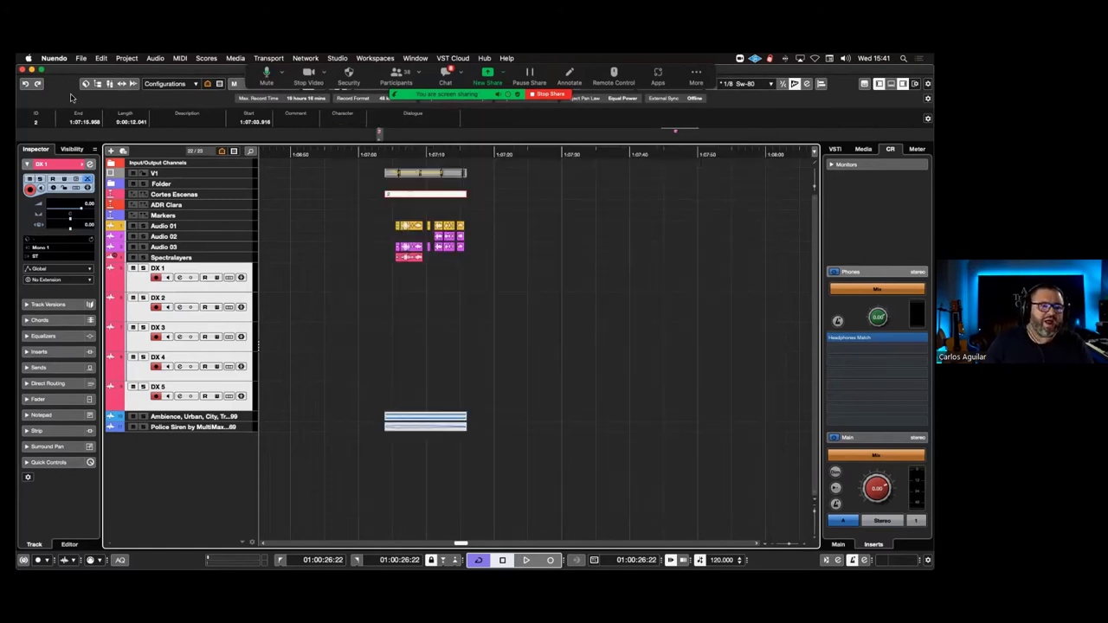
Apply the saved AES user preset of the Project Logical Editor to the five selected tracks and close the preset browser
left_click(126, 58)
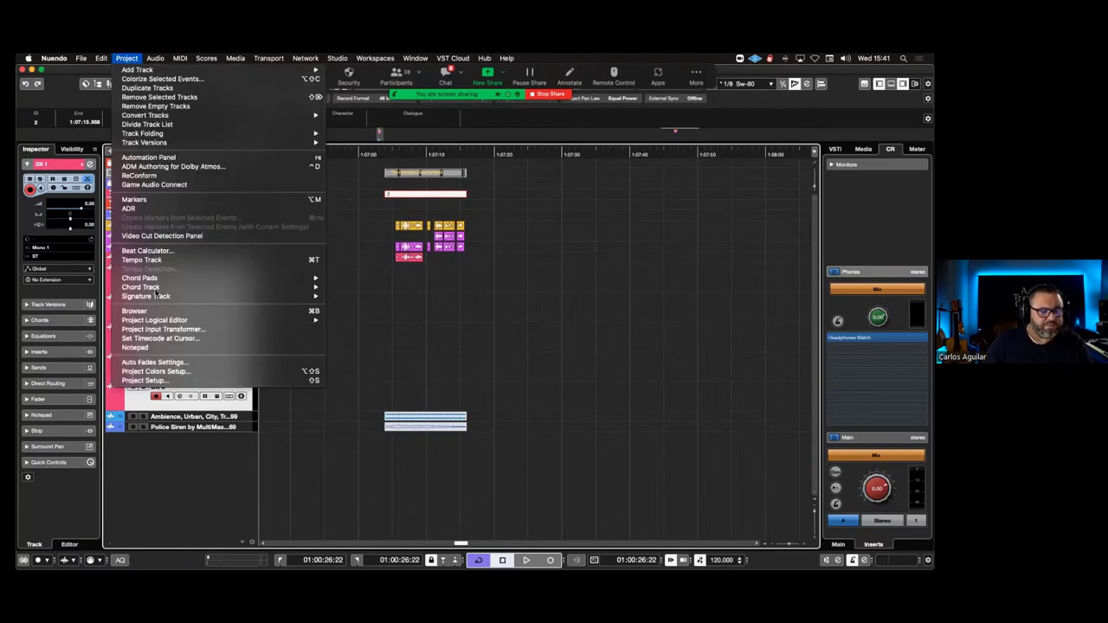
mouse_move(313, 320)
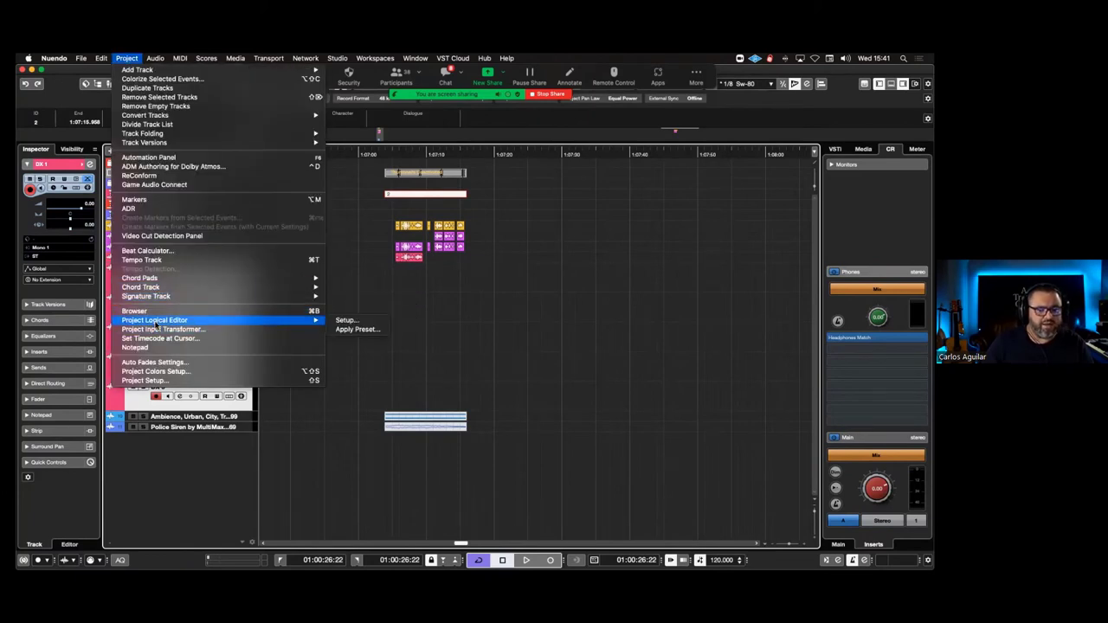
left_click(378, 330)
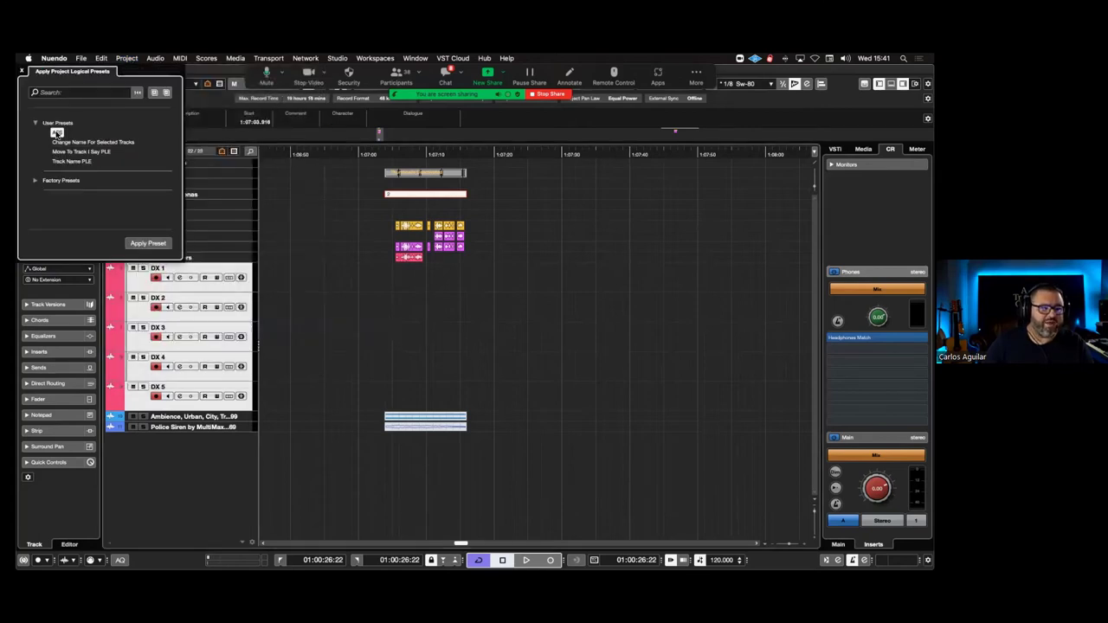
double_click(56, 132)
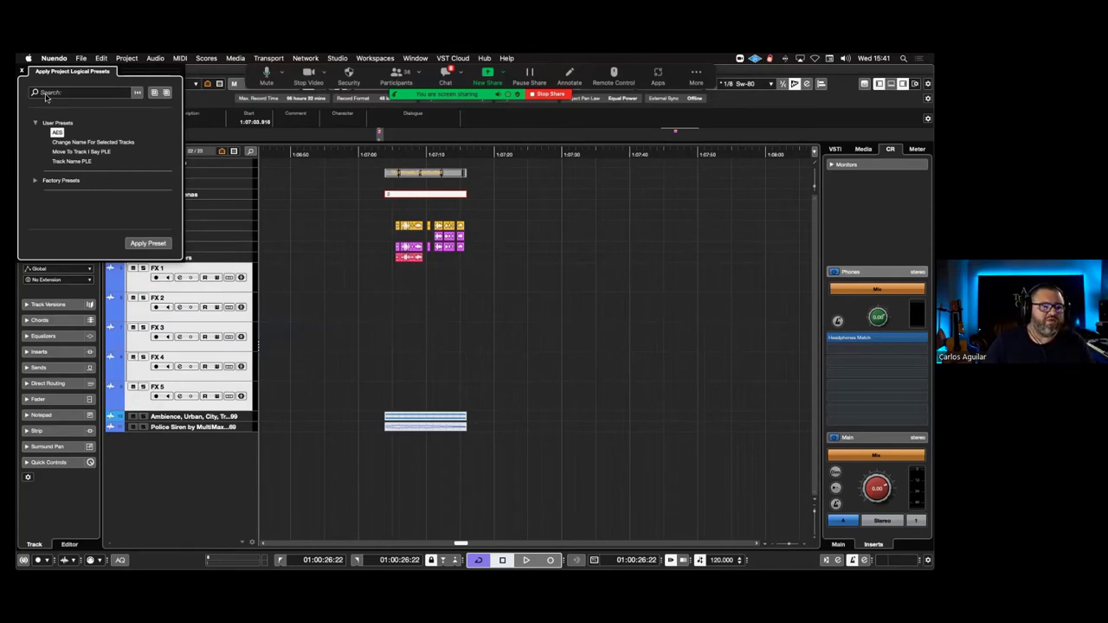
left_click(22, 73)
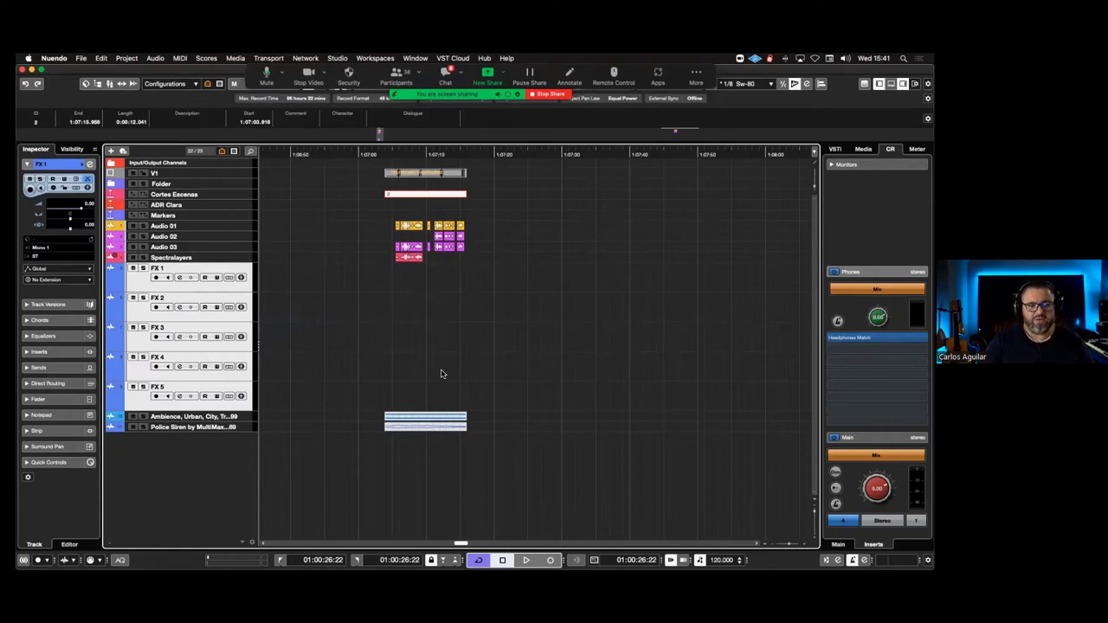
Select all clips on Audio 01, Audio 02, Audio 03 and Spectralayers, and enlarge the height of these tracks
scroll(441, 374, "up", 3)
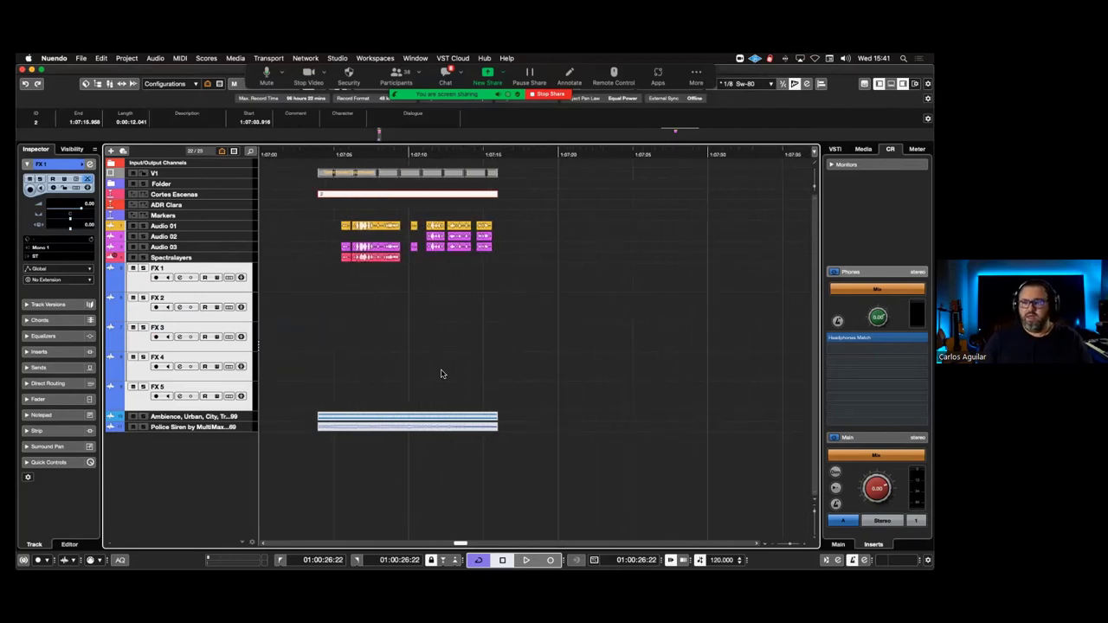
scroll(434, 334, "up", 4)
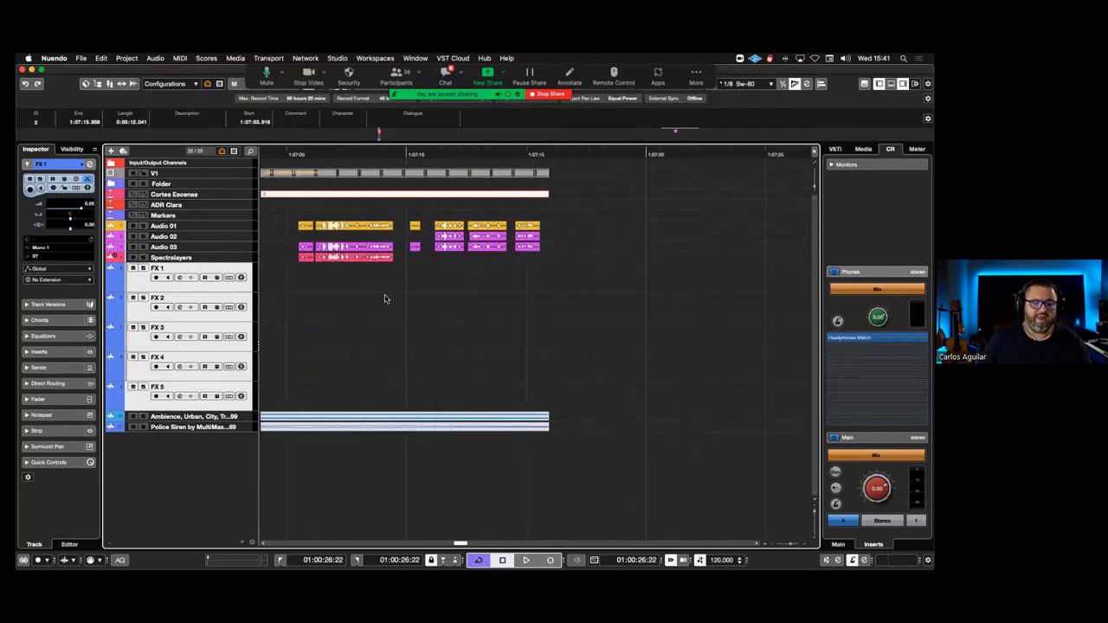
left_click(529, 306)
left_click_drag(303, 201, 589, 311)
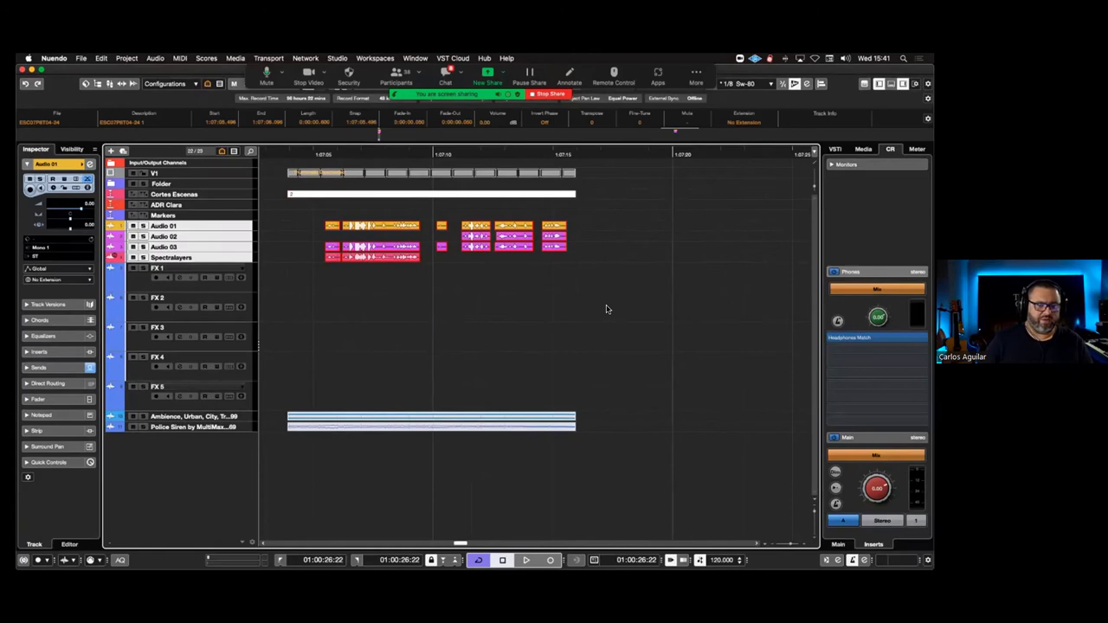
key("alt+Up")
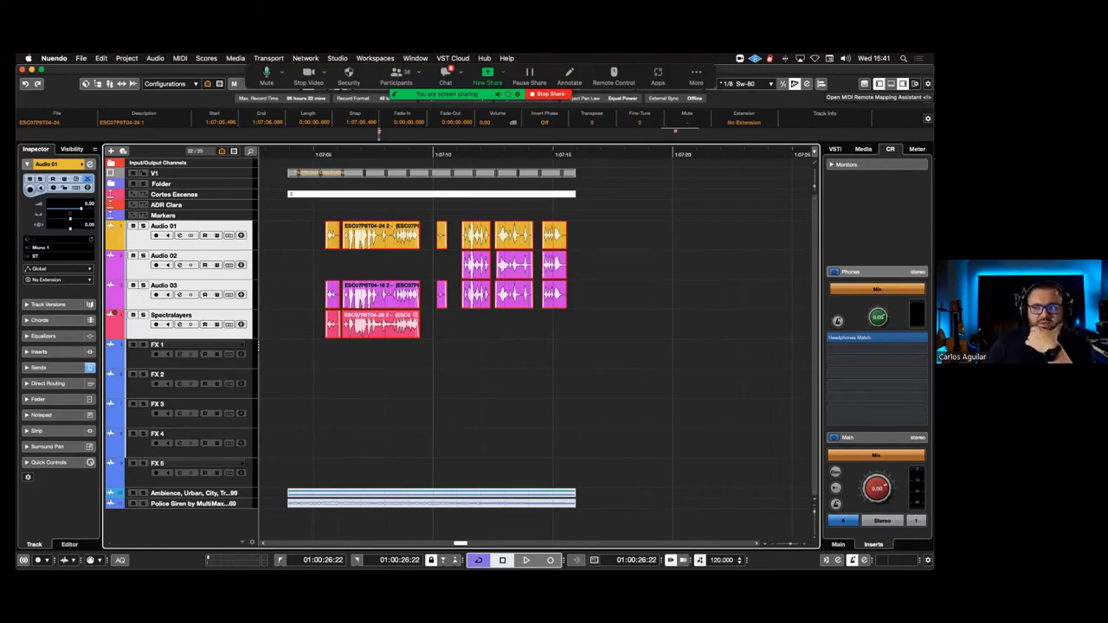
In the MIDI Remote Mapping Assistant, map the last button in the X Touch Mini's lowest row to Direct Offline Processing's Activate/Deactivate Pin Process
left_click(865, 84)
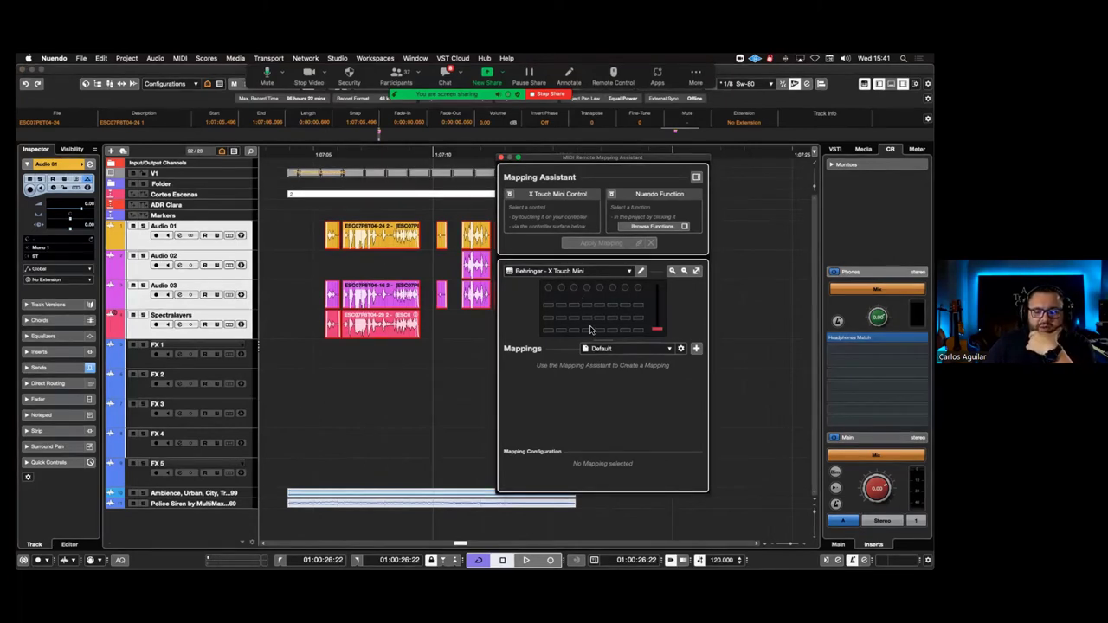
left_click(638, 331)
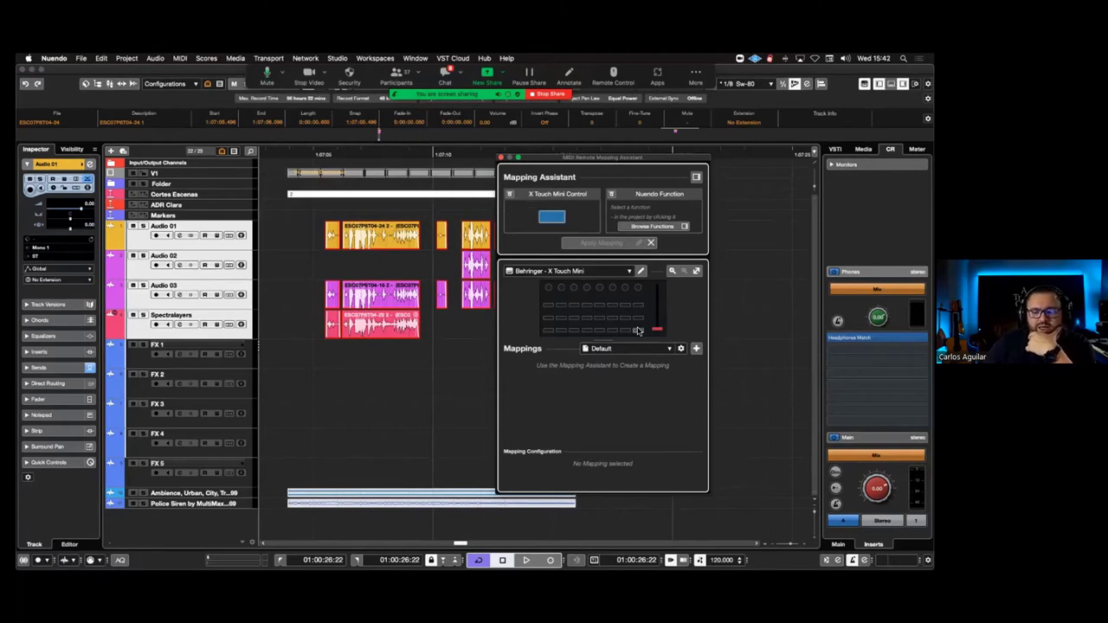
left_click(677, 226)
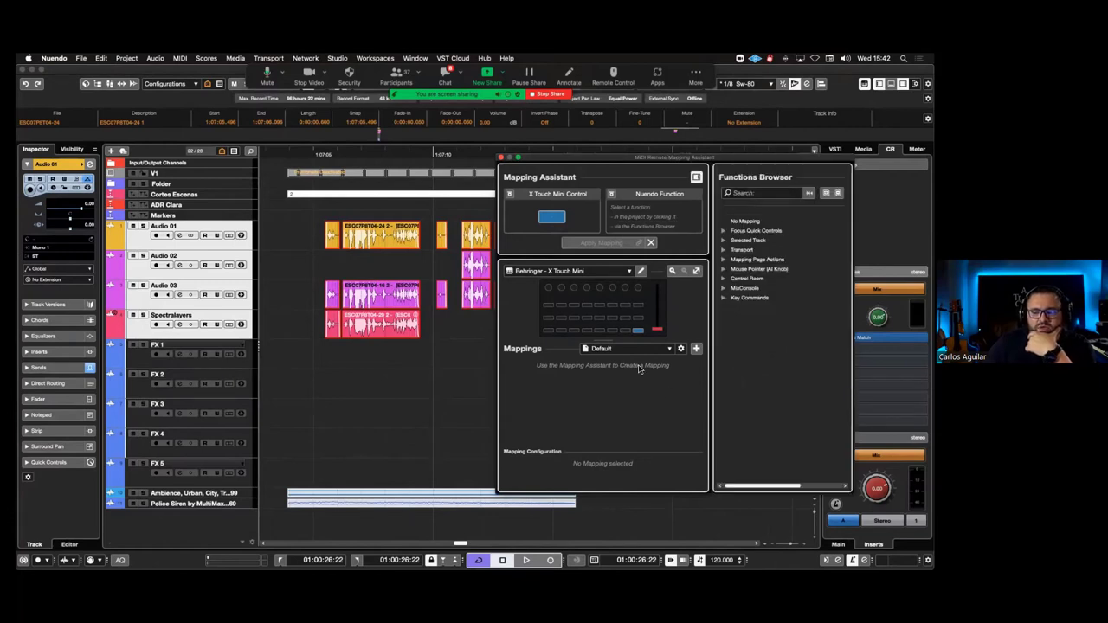
left_click(641, 335)
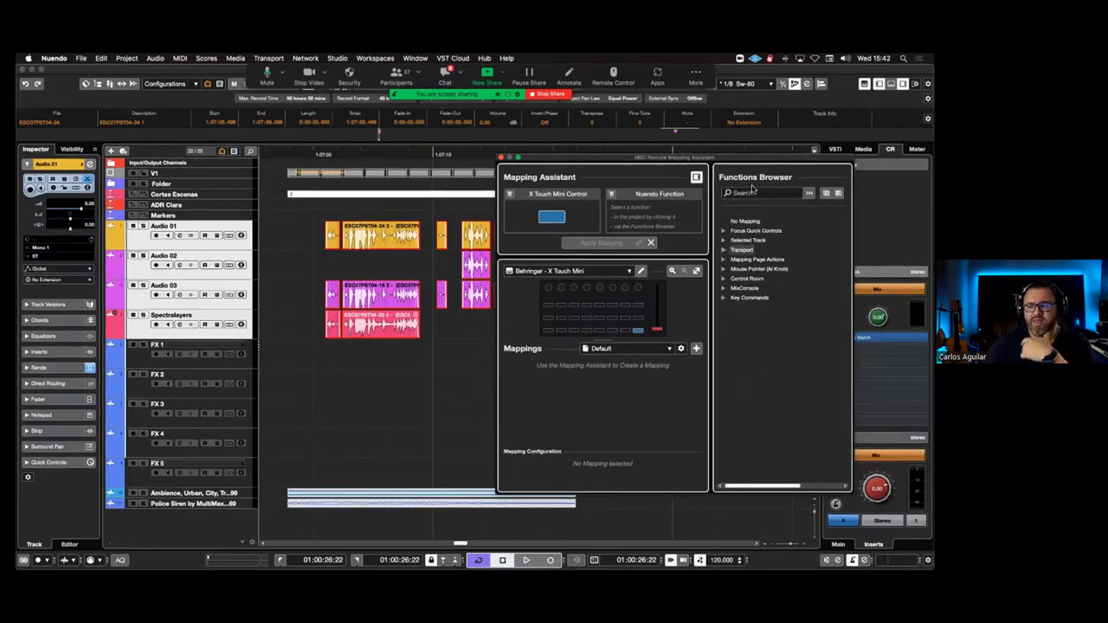
left_click(753, 192)
type("direct")
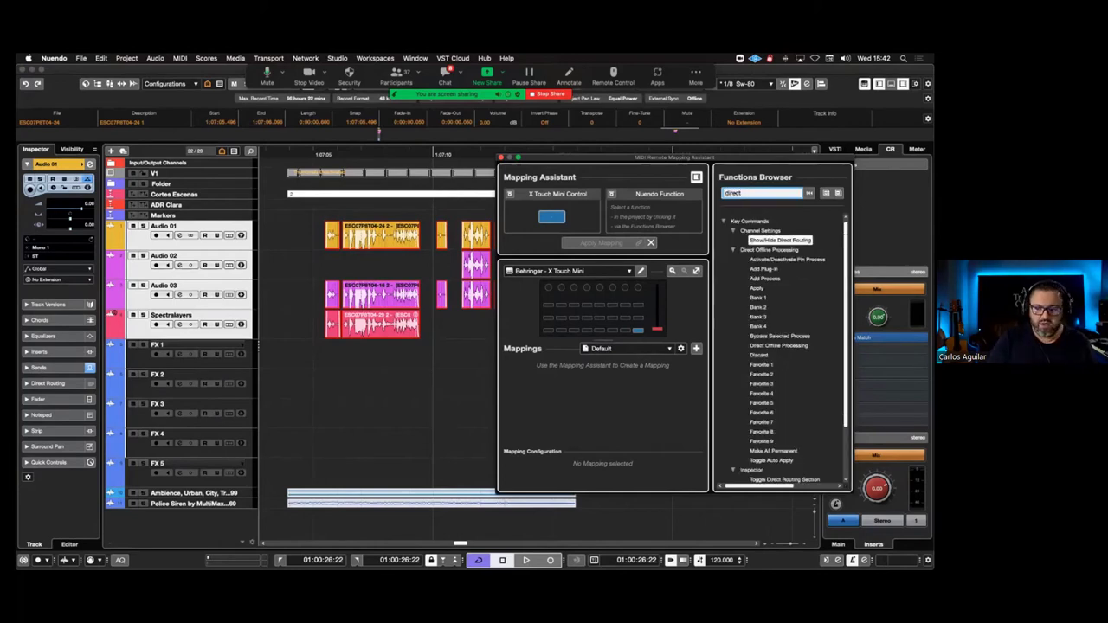
type("offline")
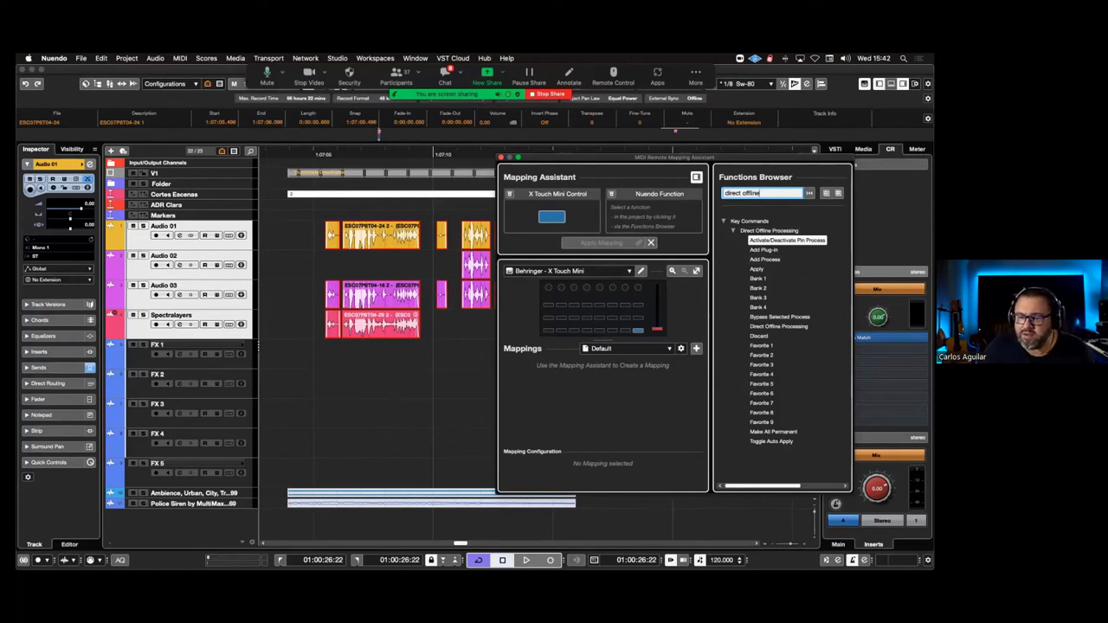
left_click(787, 240)
left_click(602, 242)
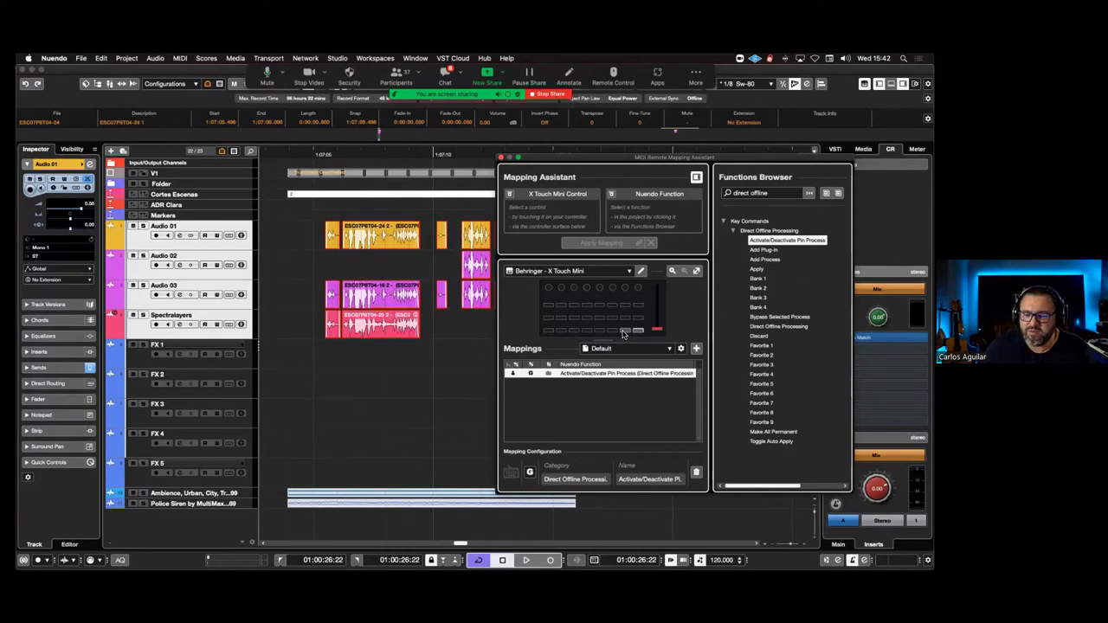
Map the second-to-last button in the X Touch Mini's lowest row to Direct Offline Processing's Apply function
left_click(623, 332)
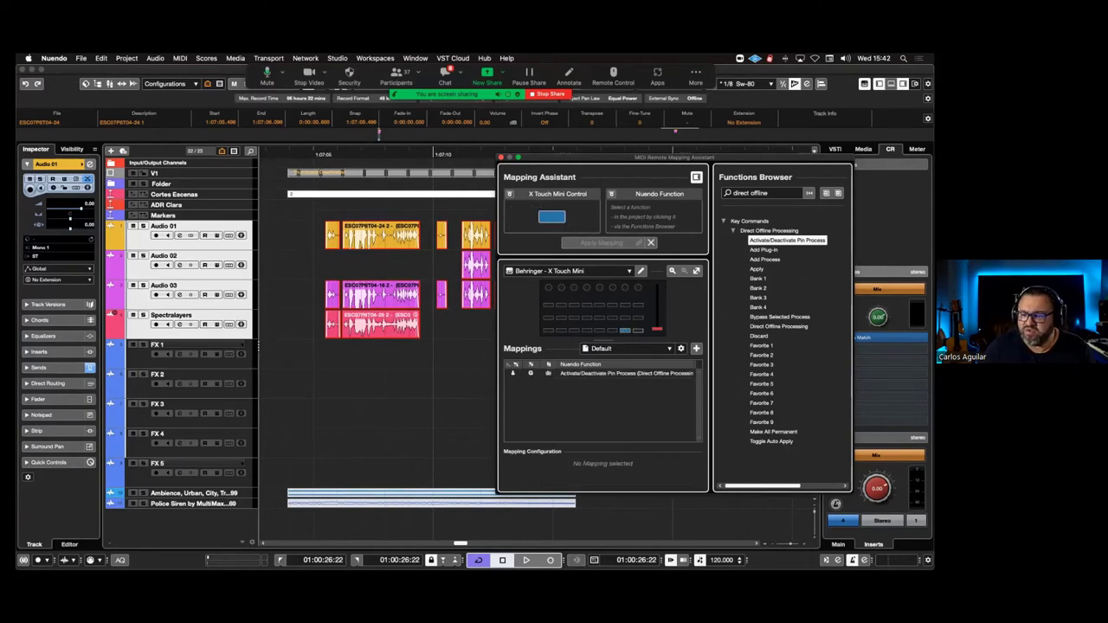
left_click(759, 271)
double_click(759, 270)
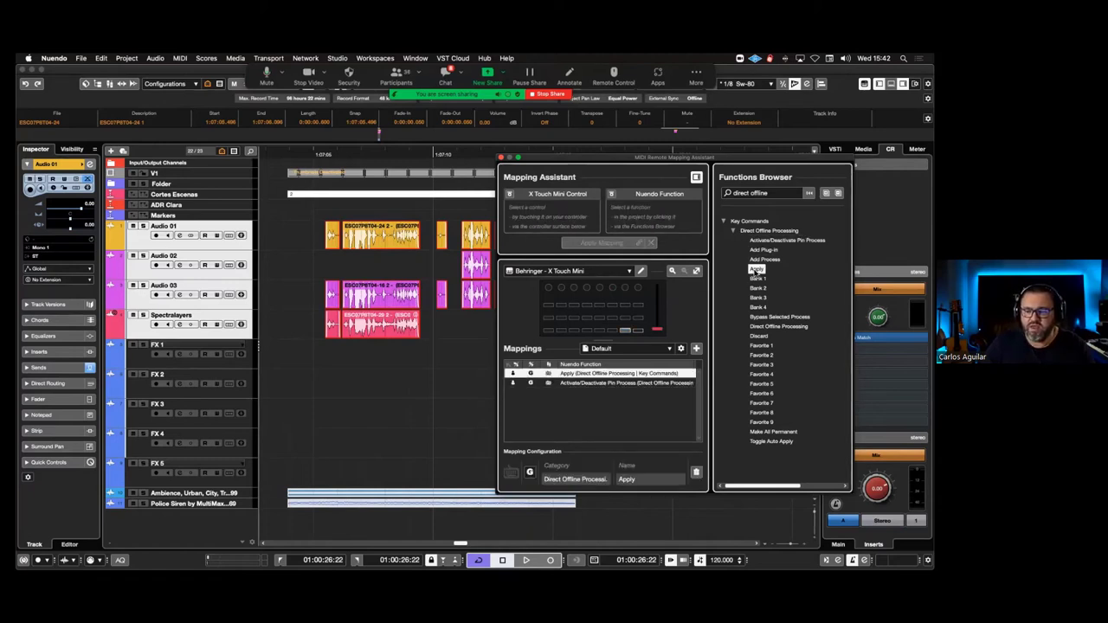
Map the sixth button in the X Touch Mini's lowest row to the Clarity Vx Mono process plug-in, found by searching for "clari"
left_click(612, 331)
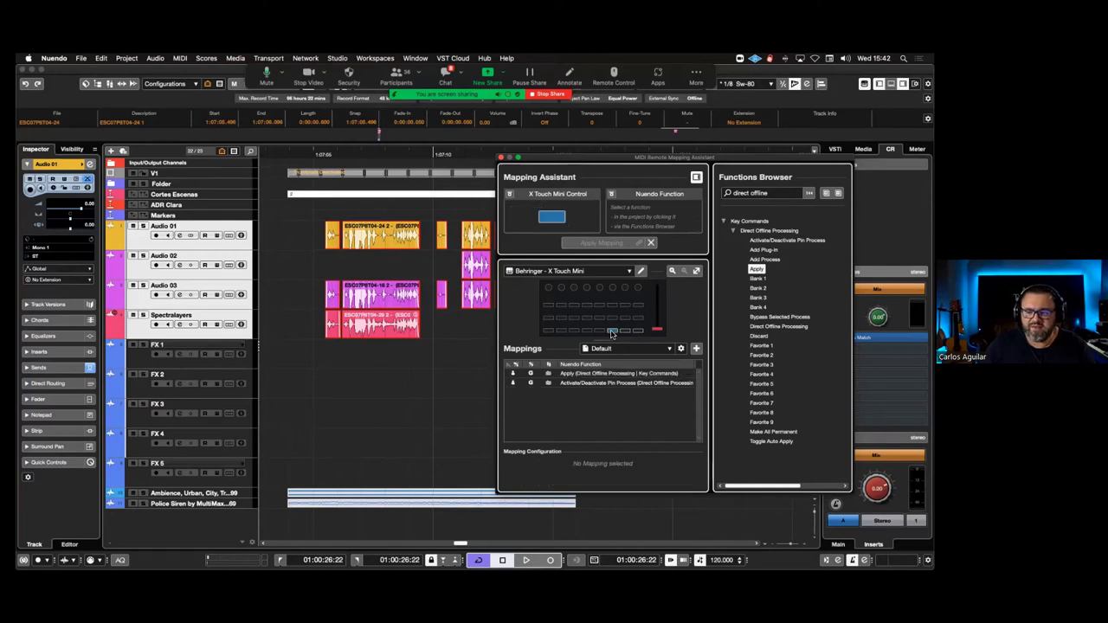
triple_click(762, 194)
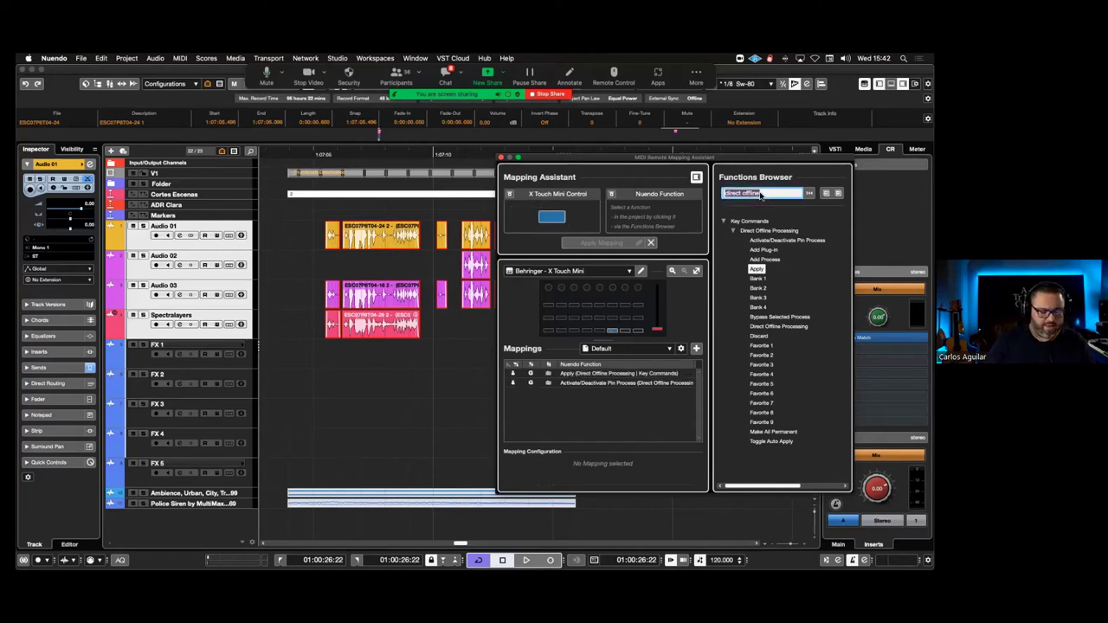
type("clari")
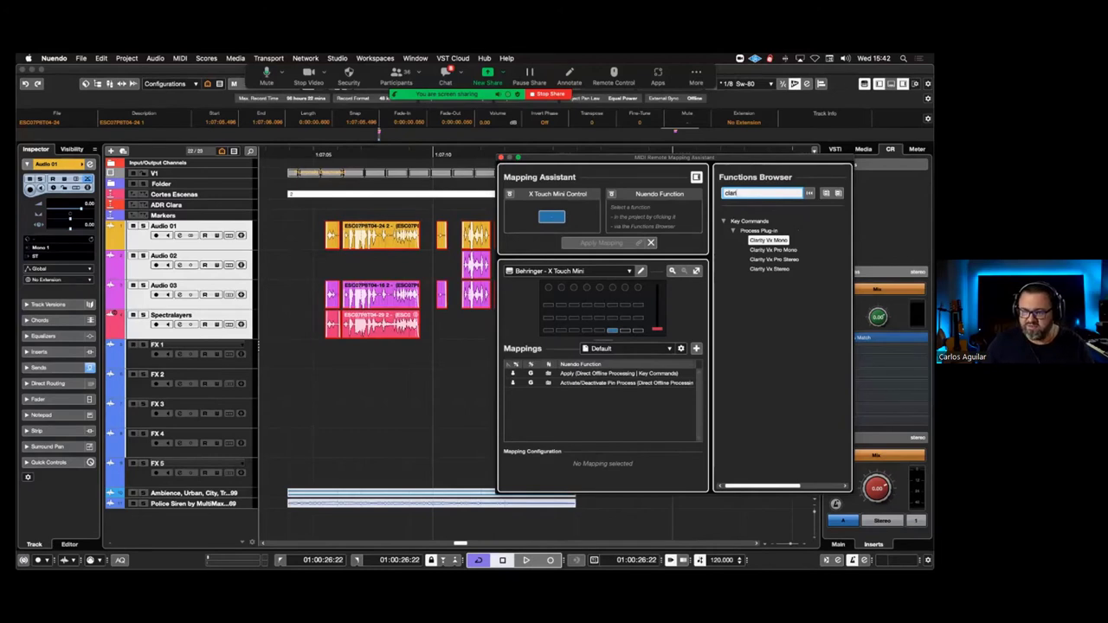
key("Return")
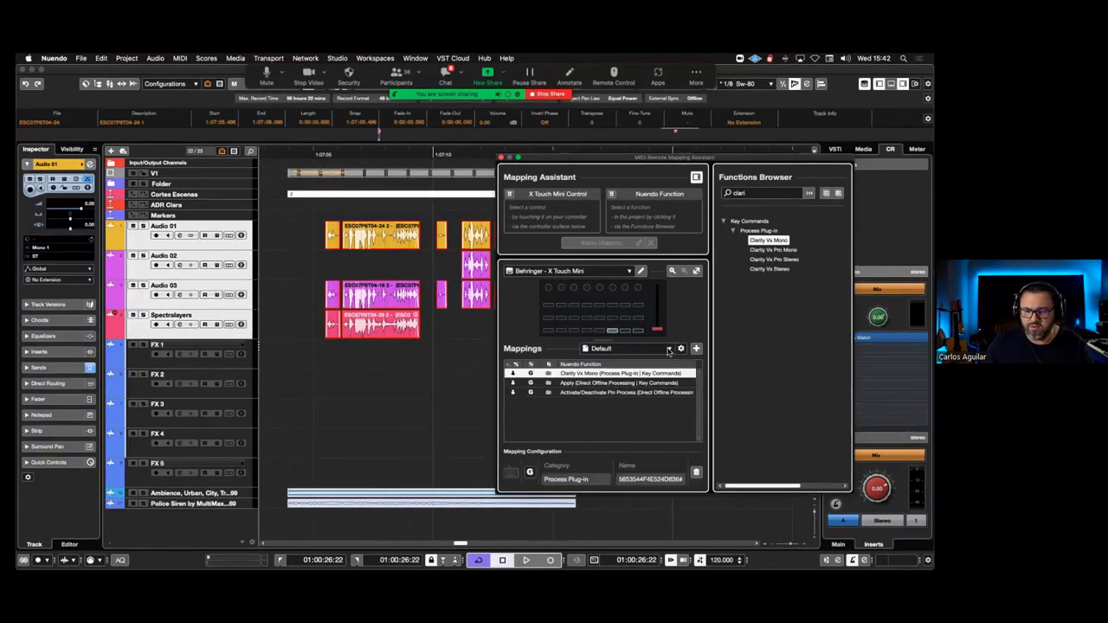
Search the functions for "pitch" and map the fifth button in the X Touch Mini's lowest row to the Pitch Shift process
double_click(750, 194)
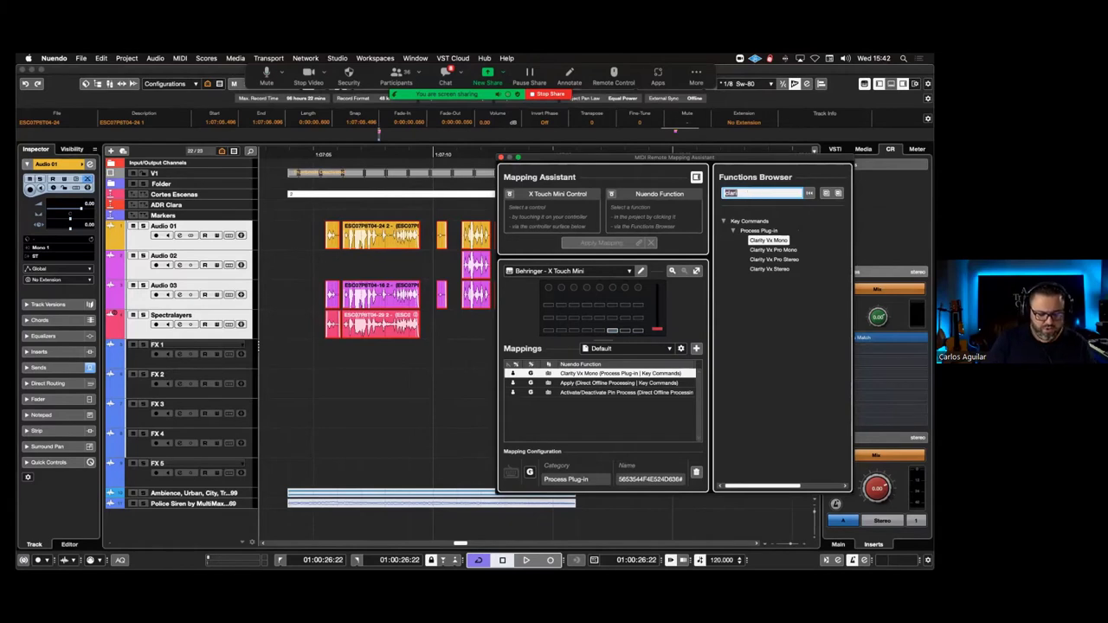
type("pitch")
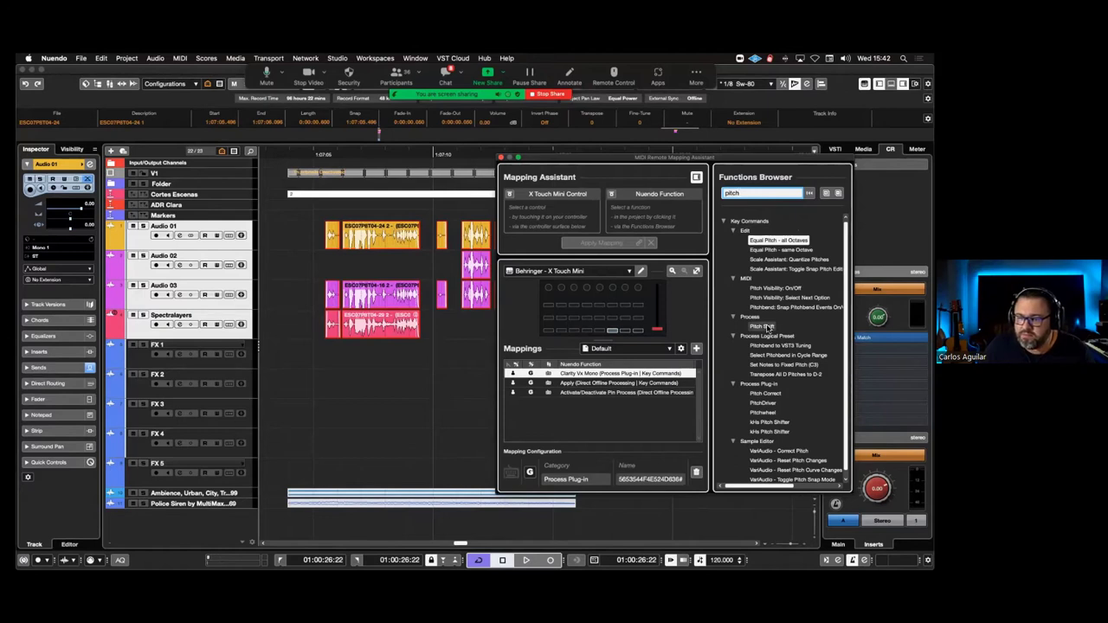
left_click(766, 326)
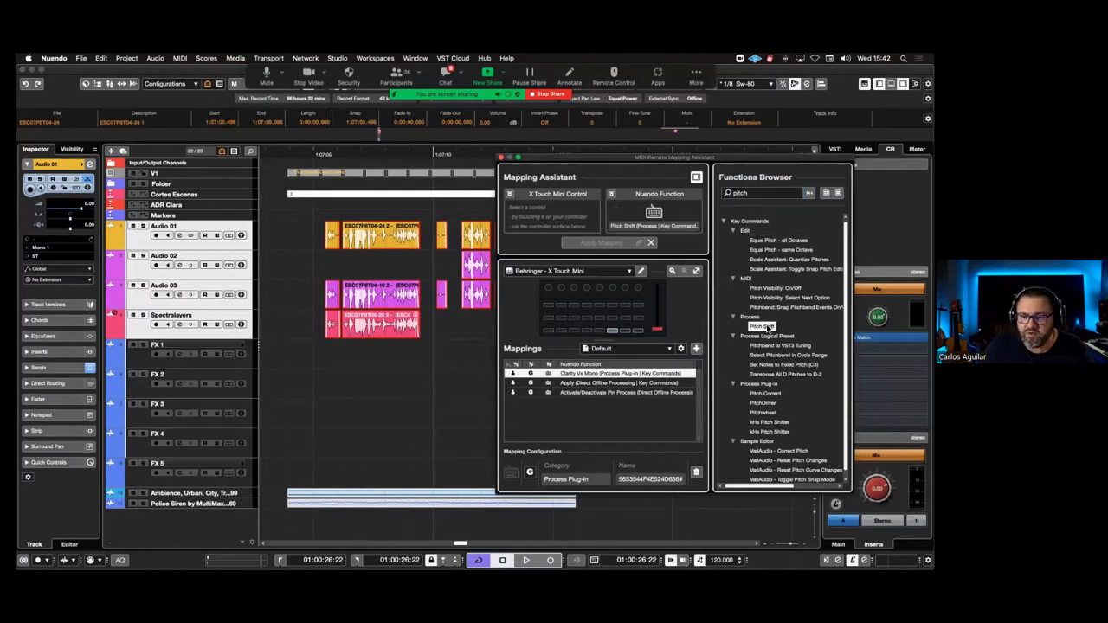
left_click(597, 331)
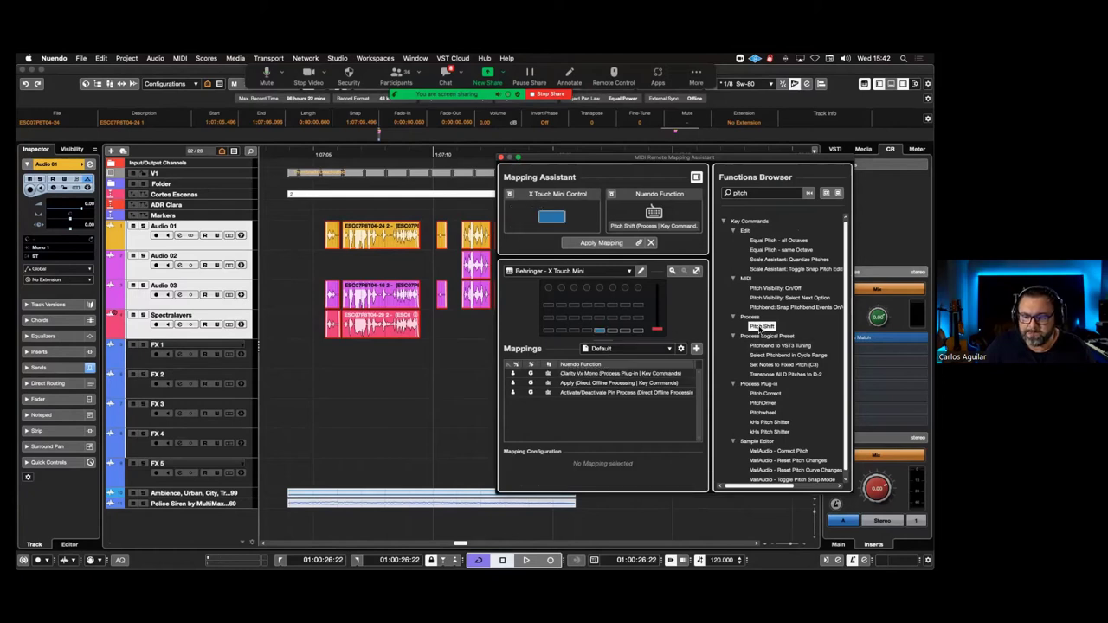
double_click(761, 327)
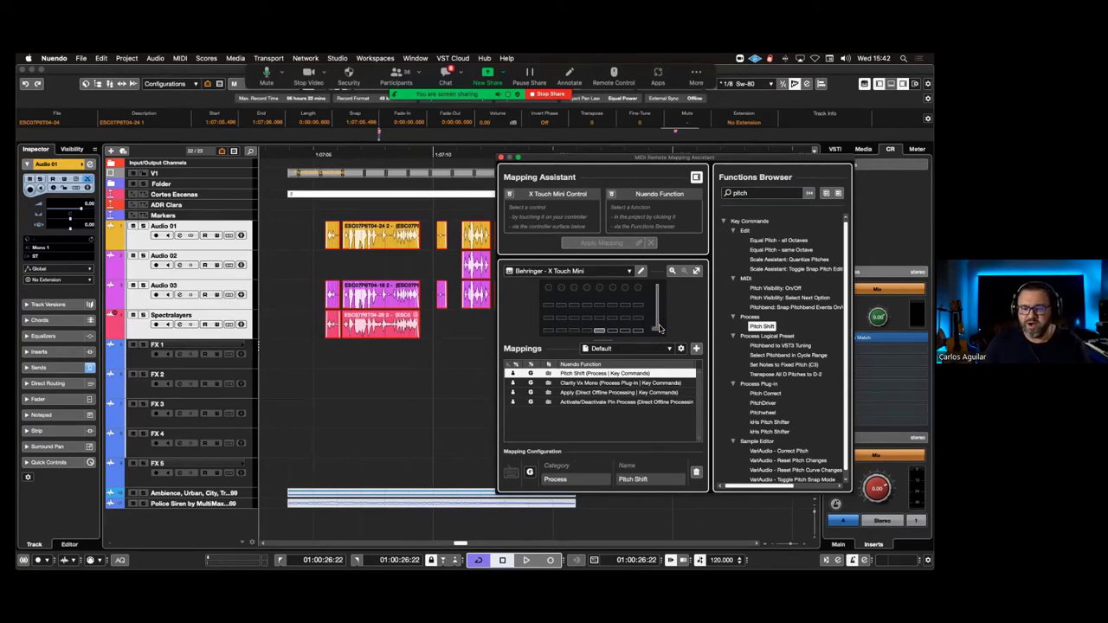
Map the X Touch Mini's fader to Value at Mouse Pointer, found by searching for "mouse", and close the Mapping Assistant
left_click(660, 329)
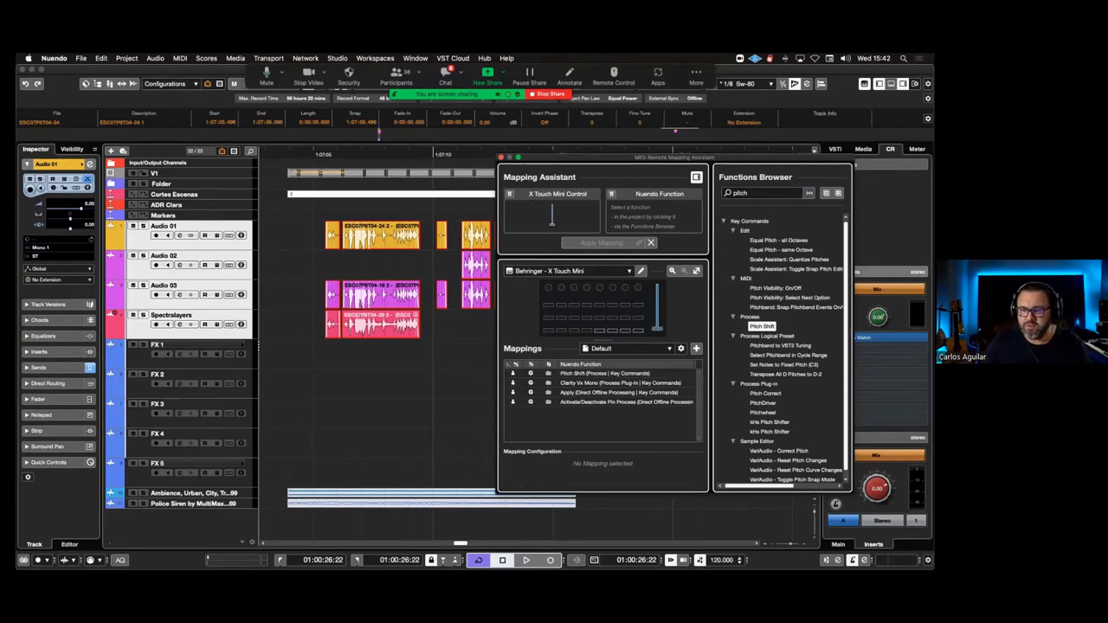
double_click(740, 193)
type("m")
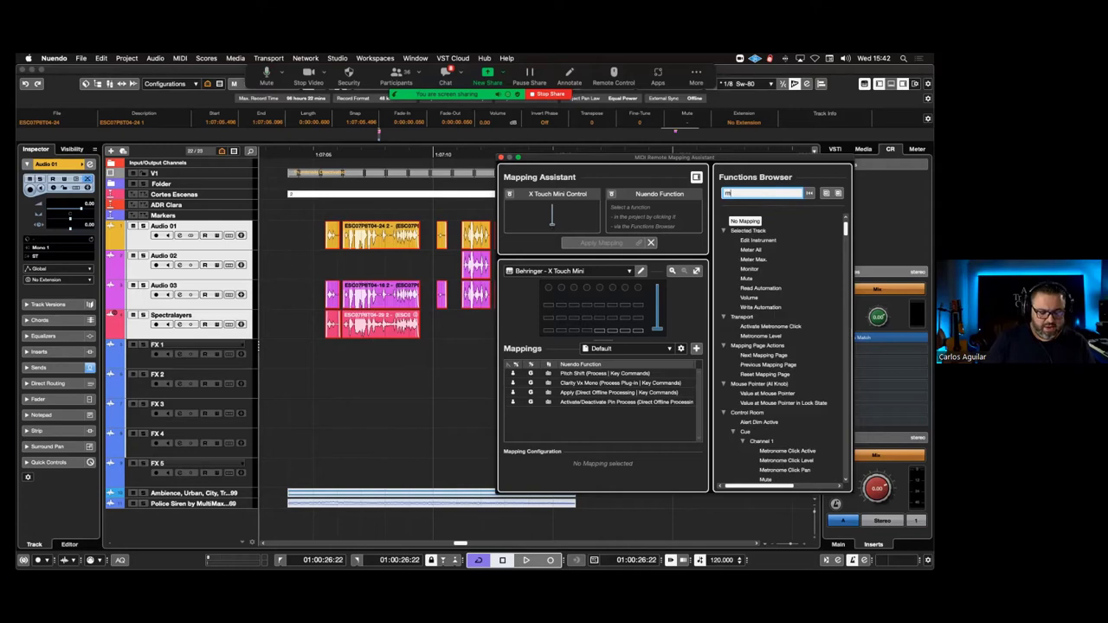
type("ouse")
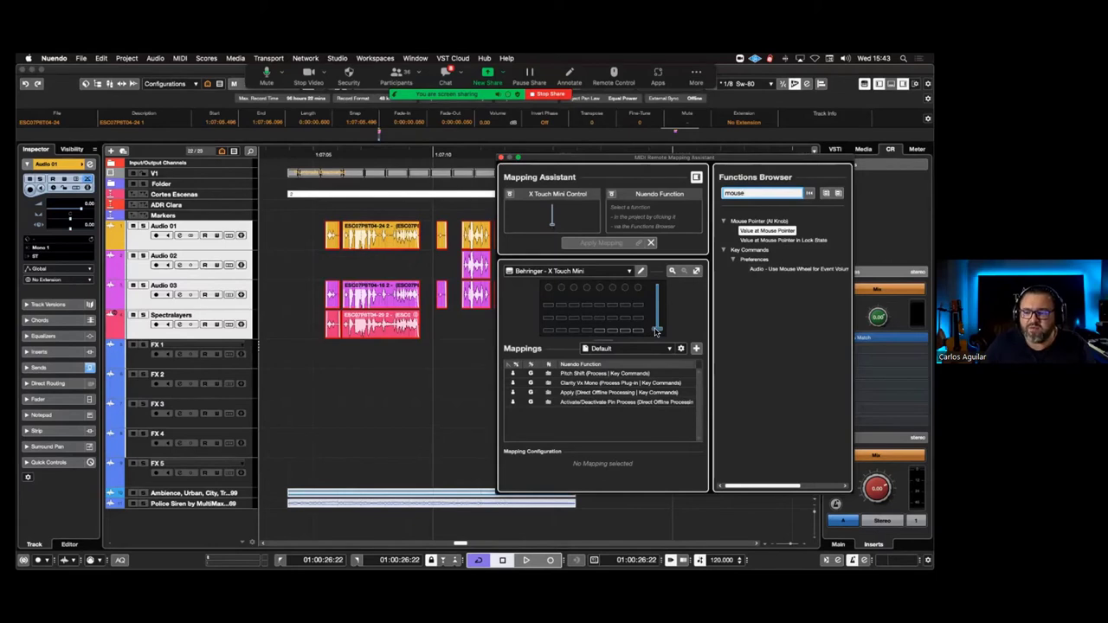
double_click(768, 232)
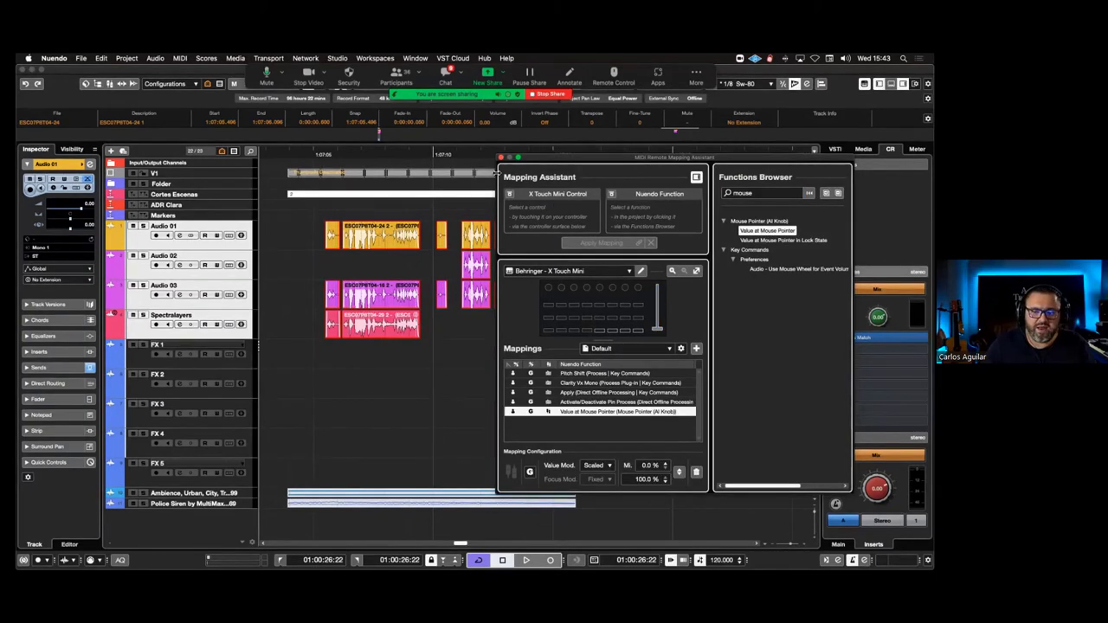
left_click(500, 158)
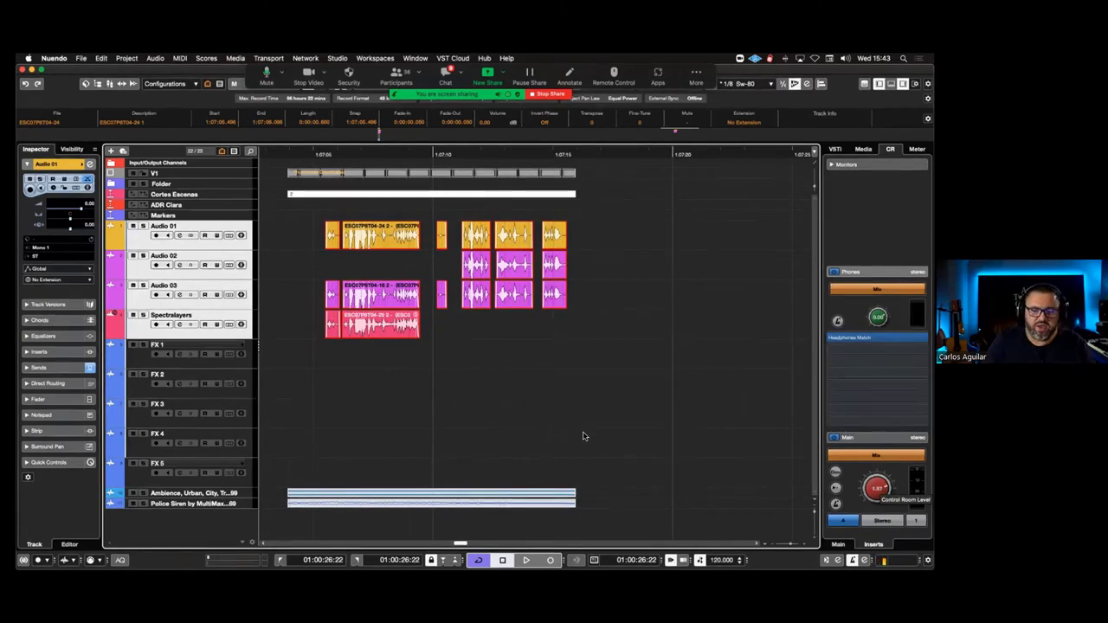
Process the last three clips on Audio 03 with Clarity Vx Mono in Direct Offline Processing and close its window
scroll(584, 355, "up", 4)
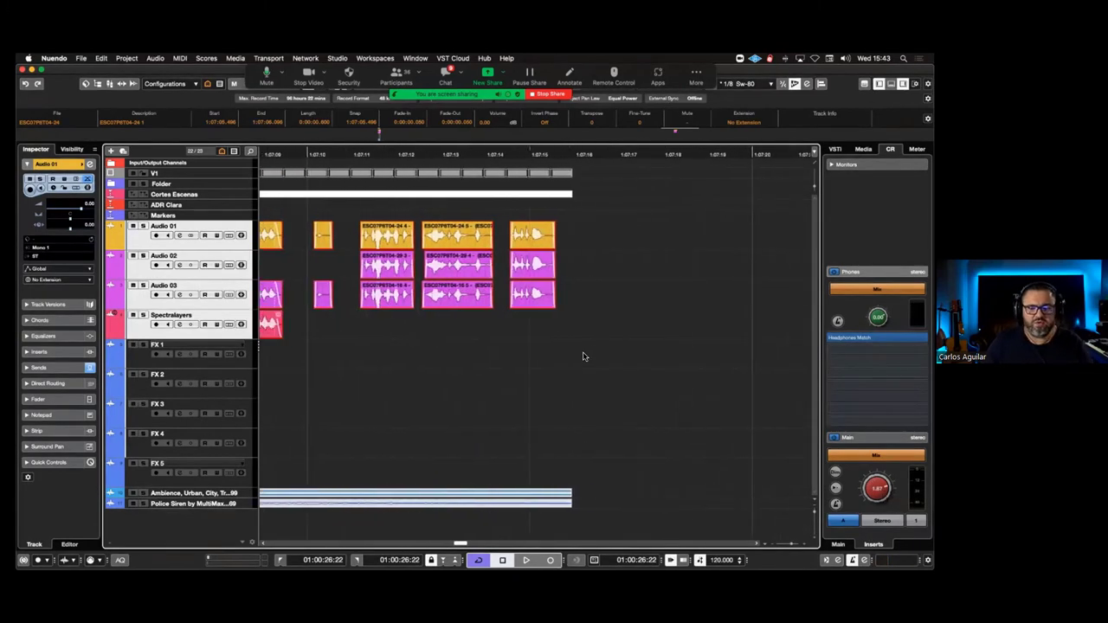
scroll(583, 357, "left", 1)
left_click(417, 300)
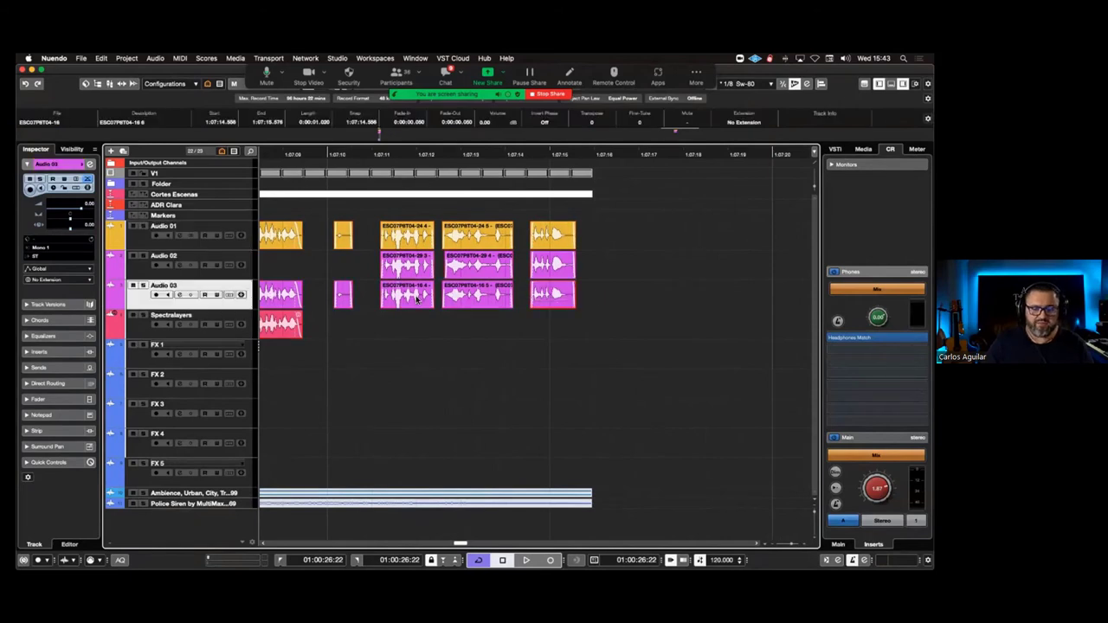
left_click(391, 302)
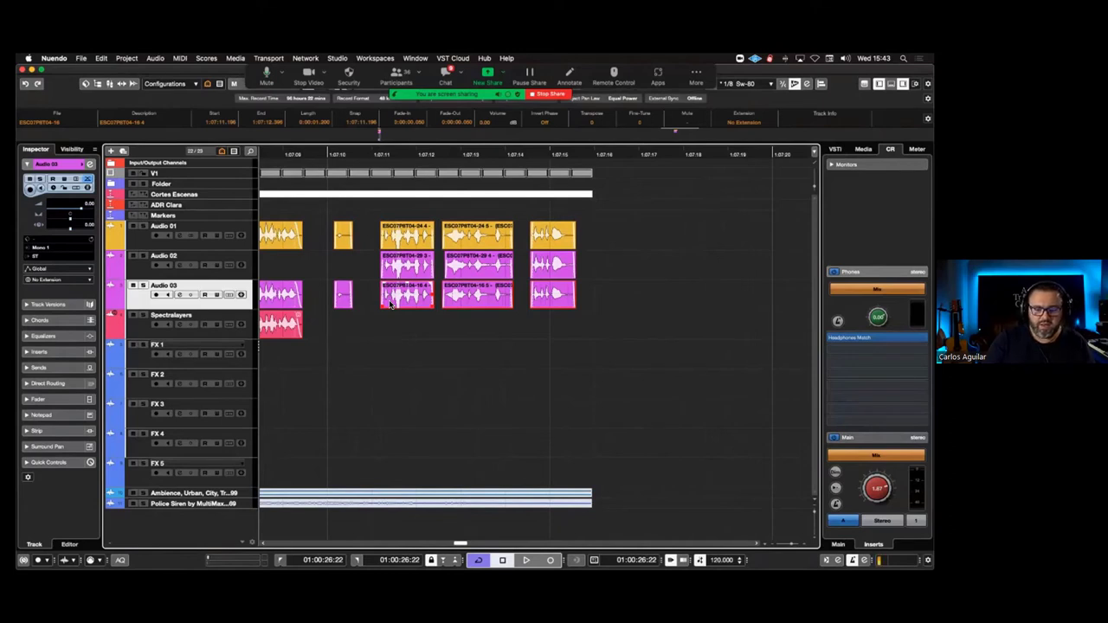
key("F7")
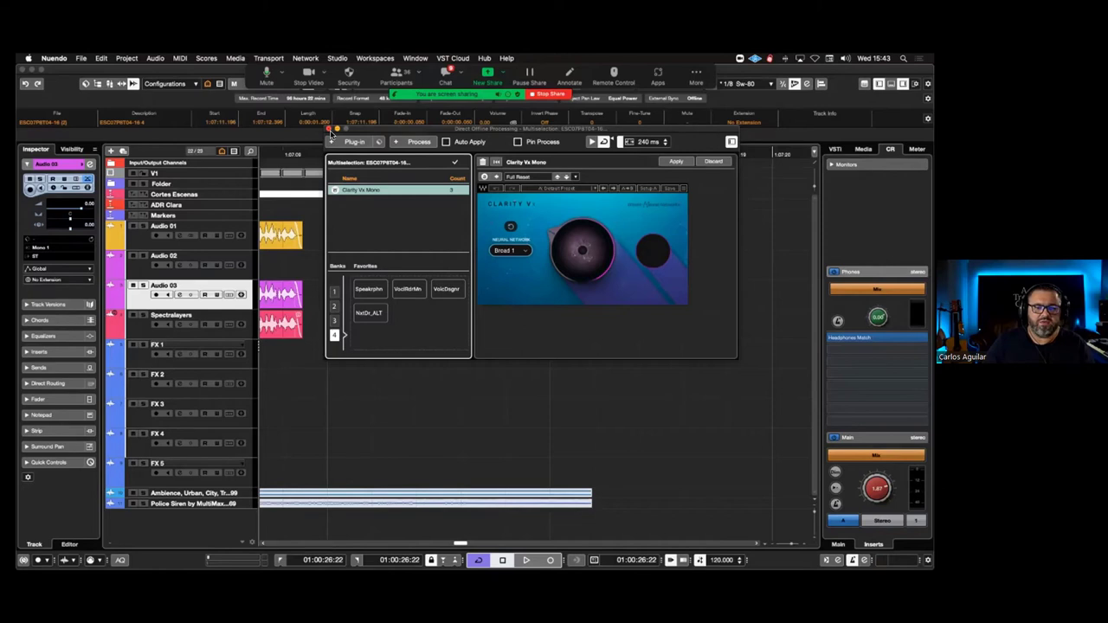
left_click(328, 128)
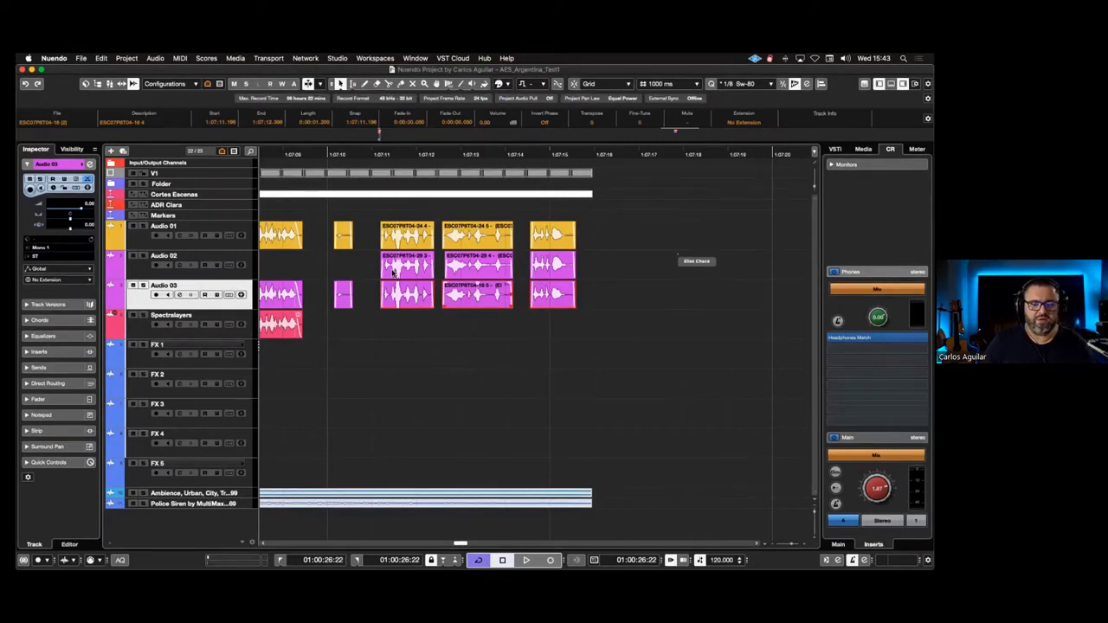
Show the X Touch Mini's surface in the MIDI Remote and check its available mapping pages
scroll(517, 326, "down", 5)
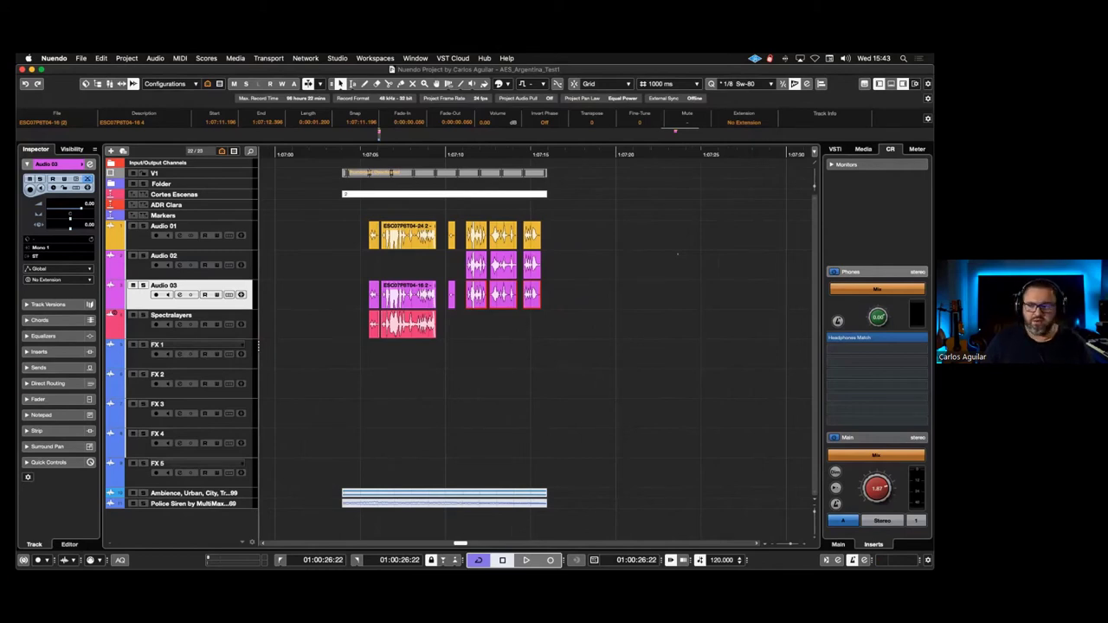
key("ctrl+alt+e")
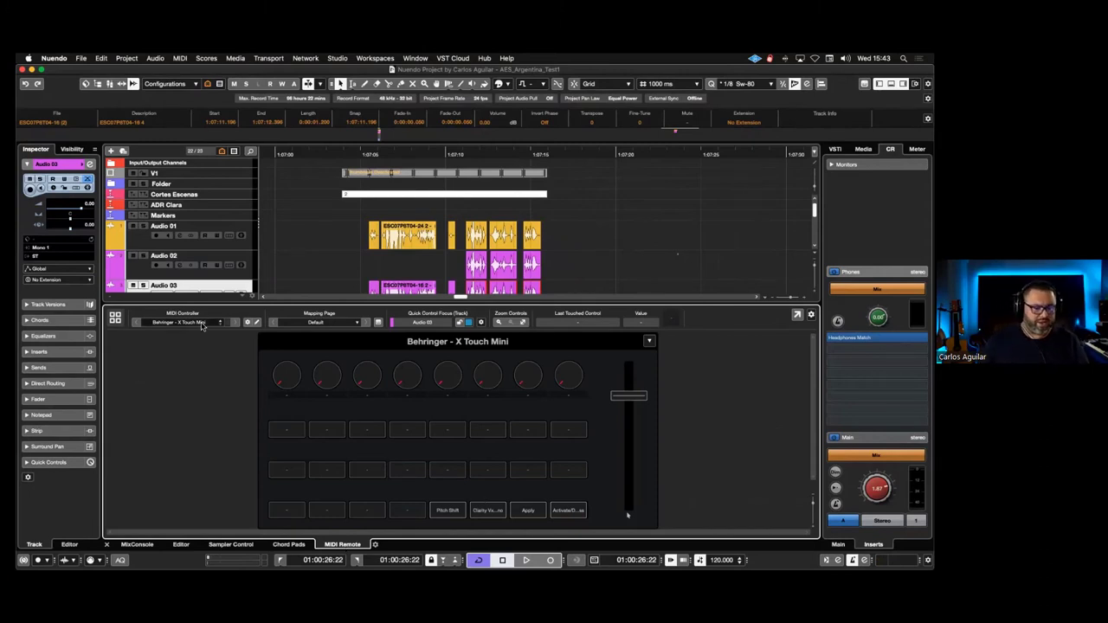
left_click(356, 323)
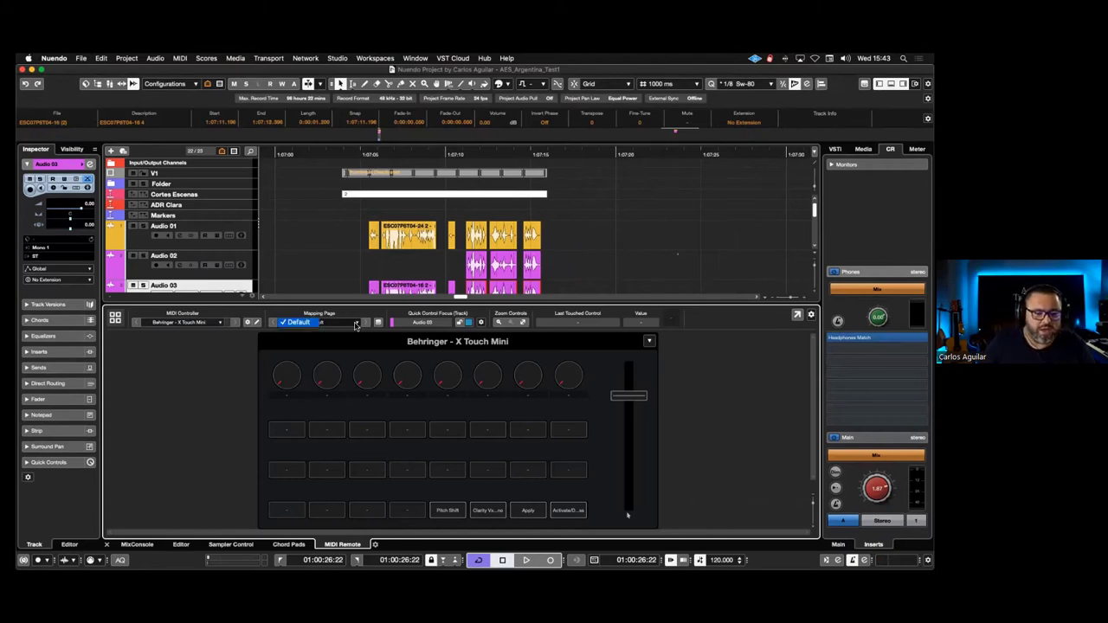
left_click(345, 328)
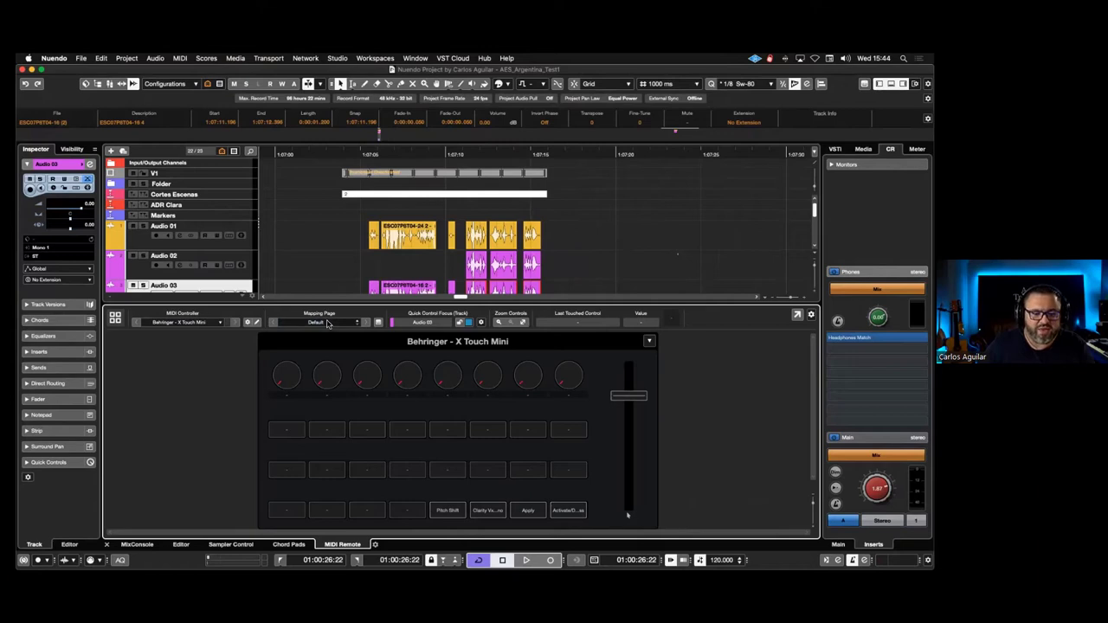
Review the MIDI Remote Manager and the form for adding a MIDI controller surface, and close the MIDI Remote without adding one
left_click(247, 323)
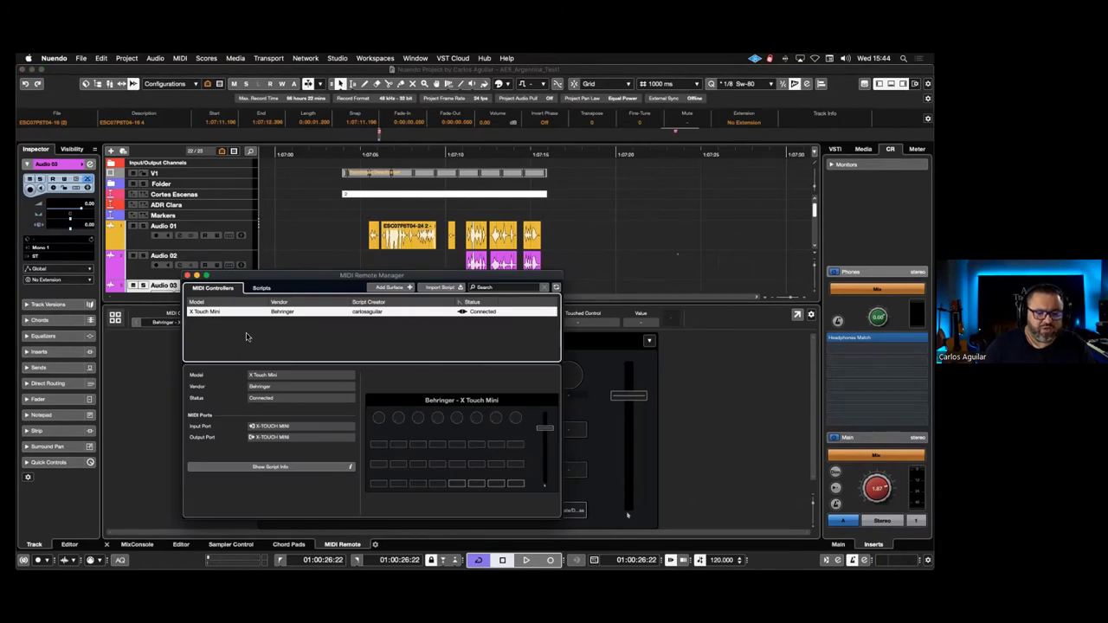
left_click(389, 288)
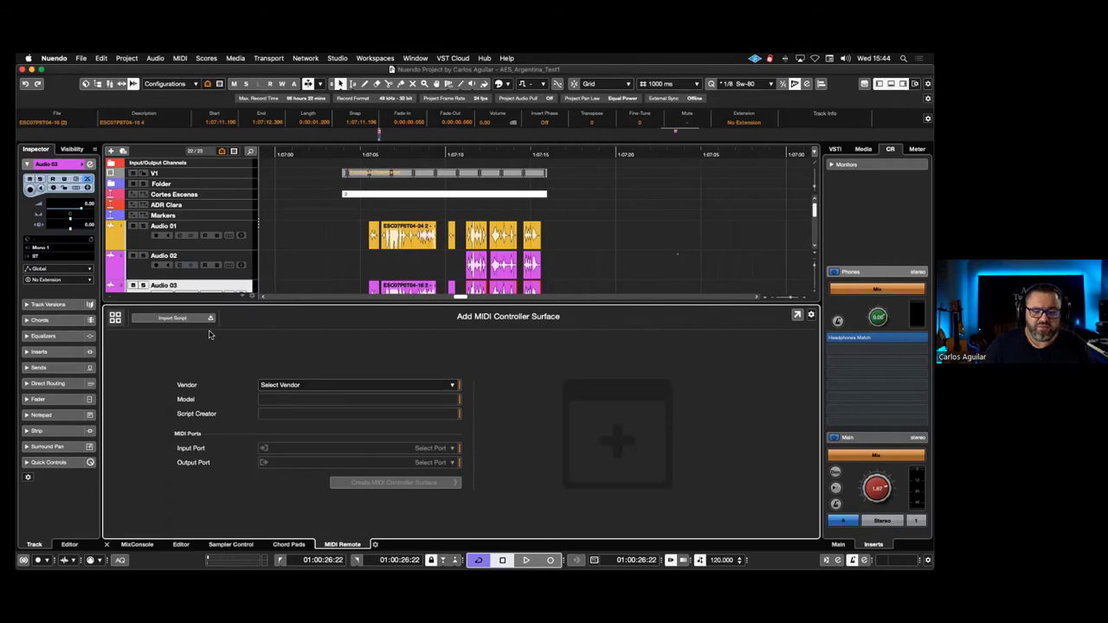
left_click(811, 314)
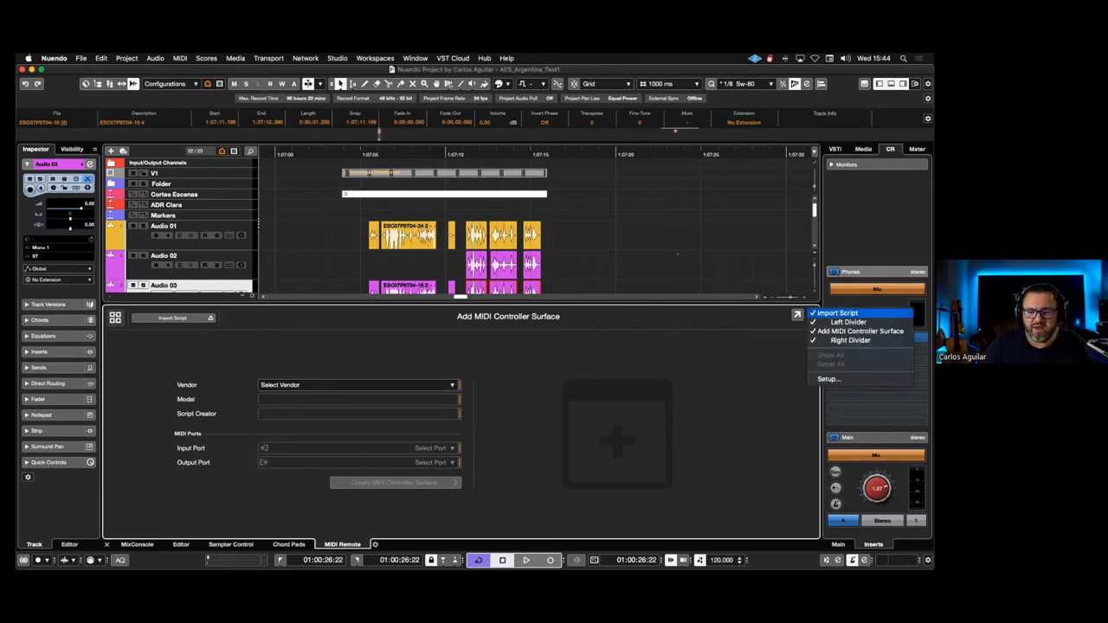
key("Escape")
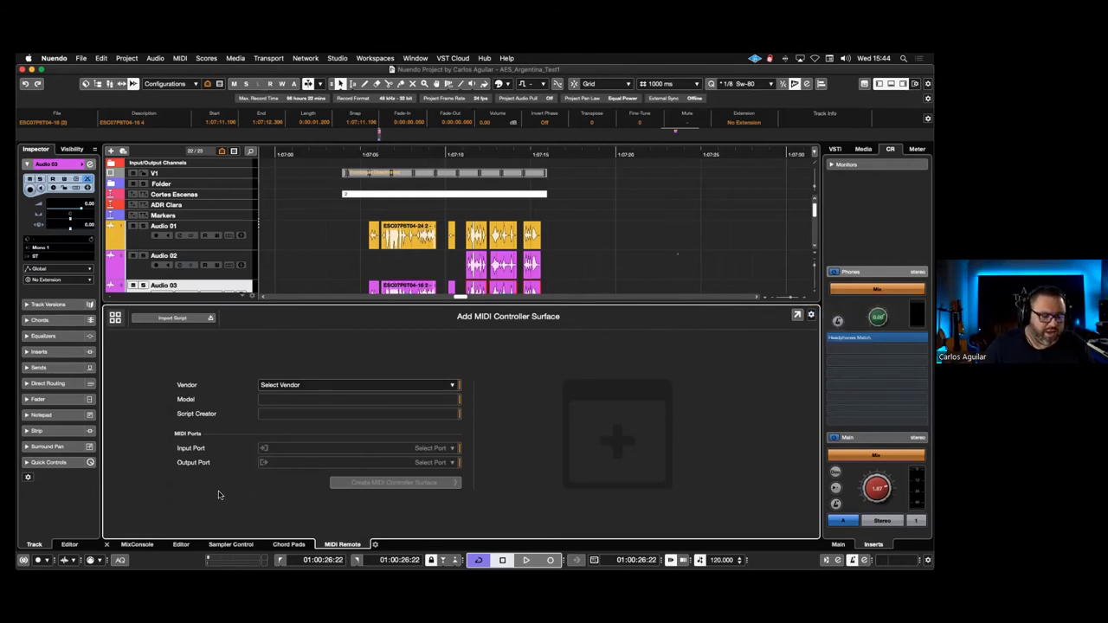
left_click(106, 545)
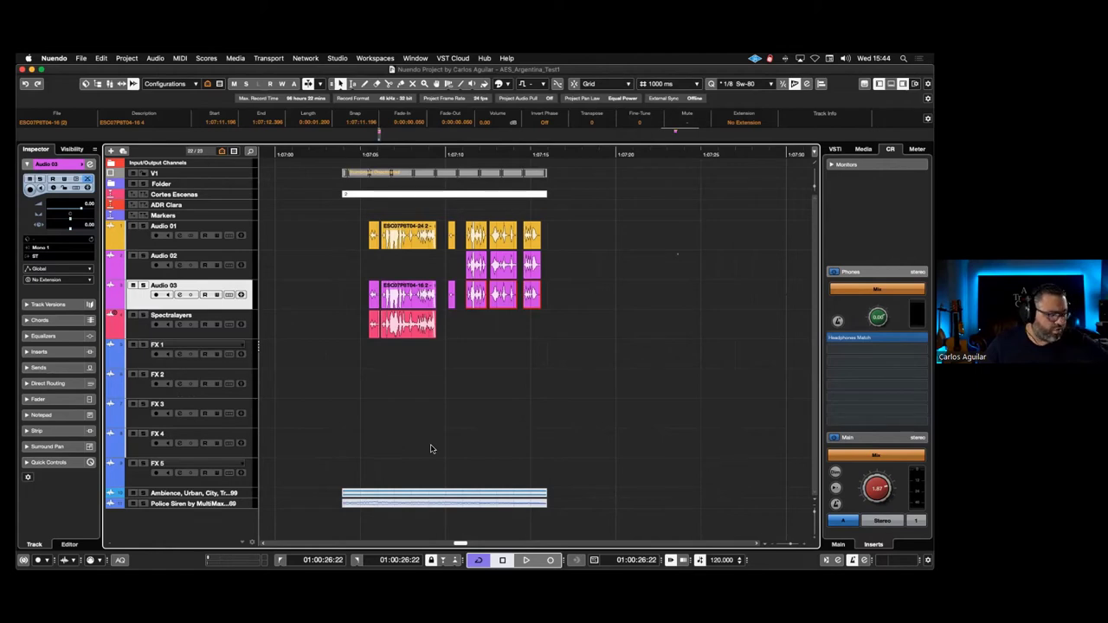
Mute all clips on the Spectralayers, Audio 01 and Audio 02 tracks
scroll(612, 386, "left", 5)
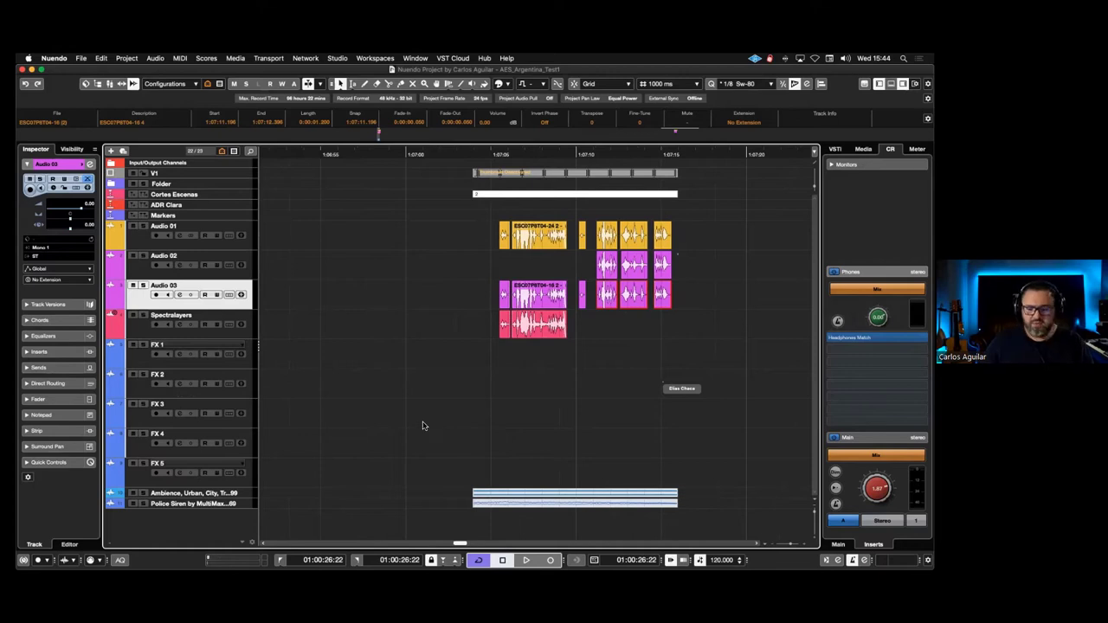
scroll(604, 448, "right", 3)
scroll(505, 321, "right", 2)
left_click_drag(506, 322, 378, 328)
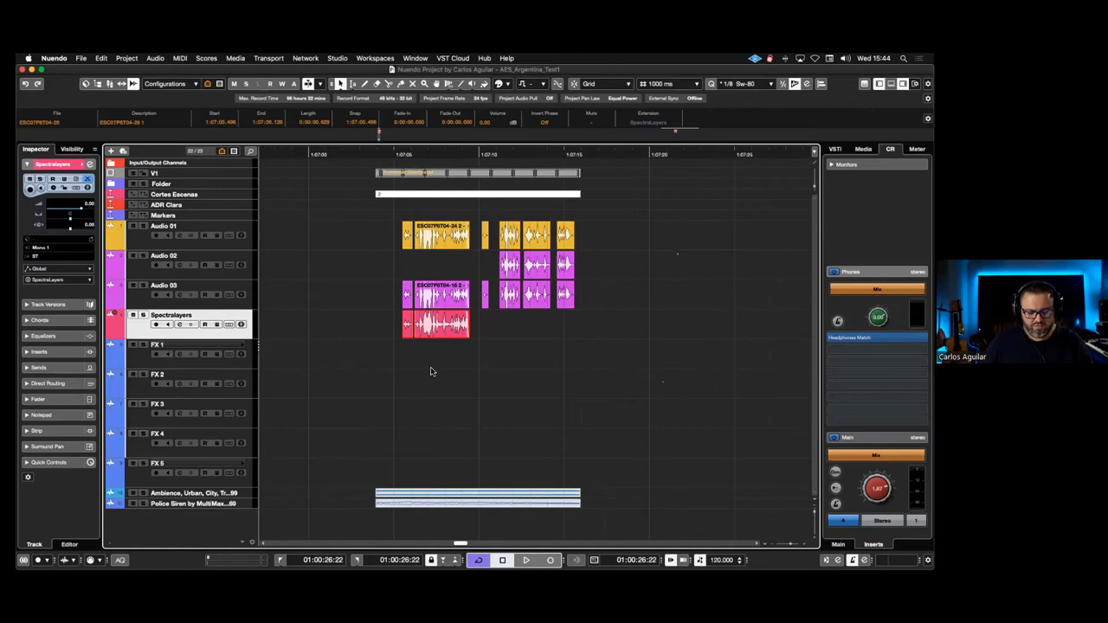
key("shift+m")
left_click_drag(364, 231, 608, 274)
key("shift+m")
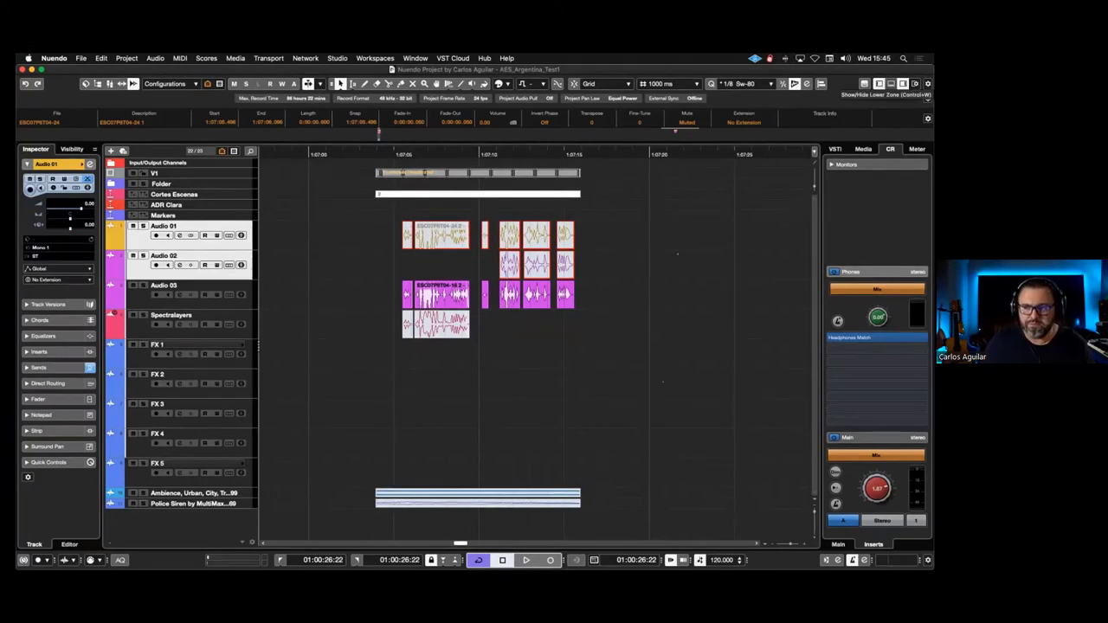
Reopen the lower zone to examine the X Touch Mini's knobs and button assignments in the MIDI Remote
left_click(878, 84)
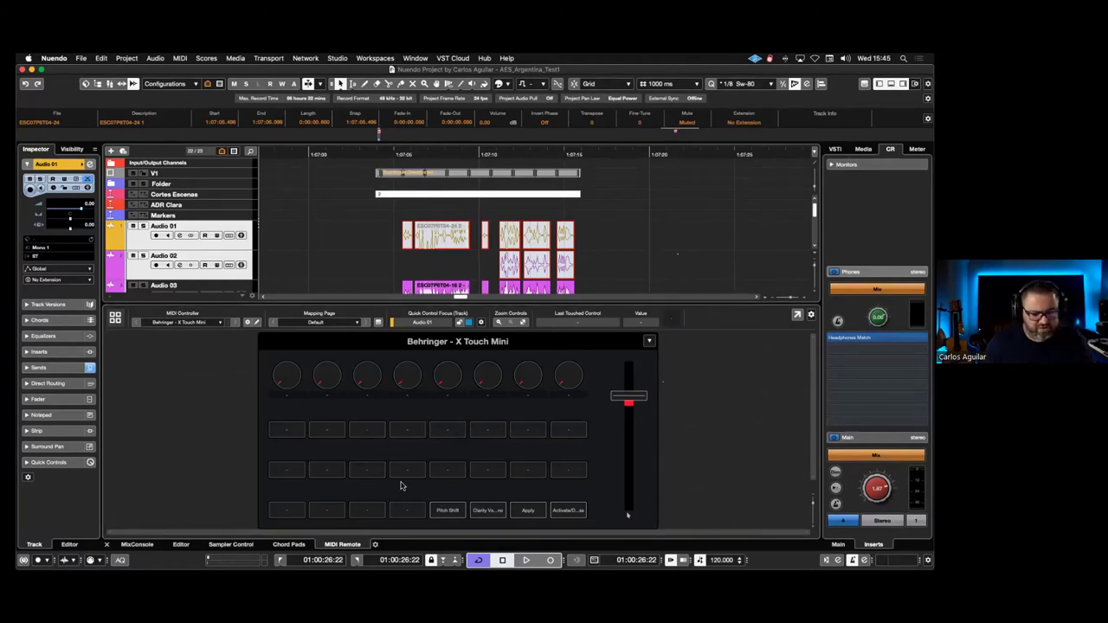
left_click(288, 389)
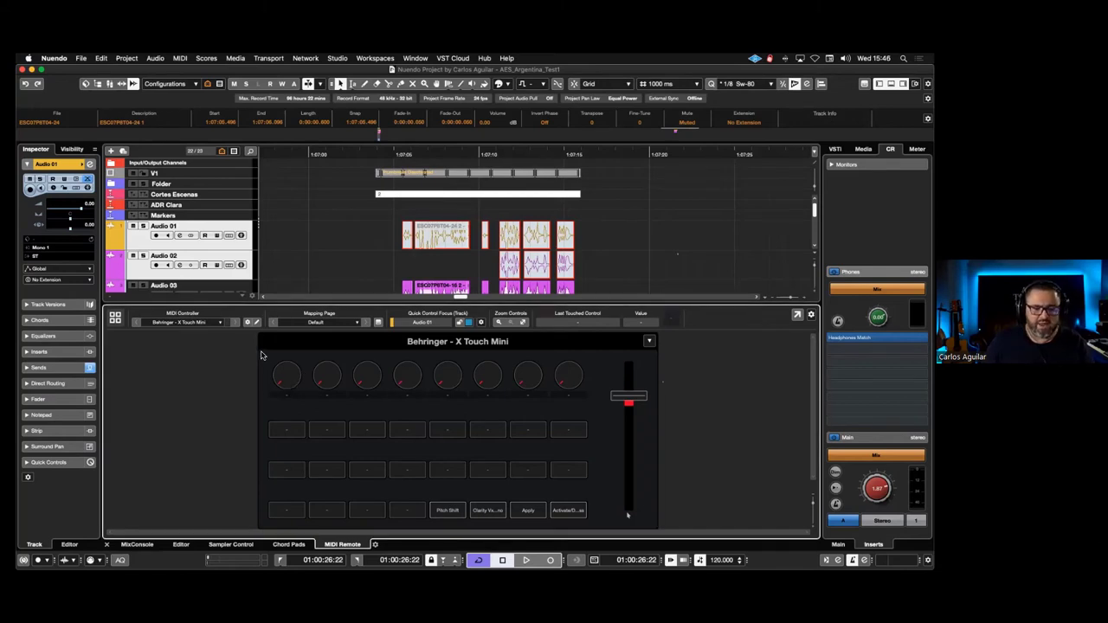
Map the X Touch Mini's first four knobs to Focus Quick Controls QC 1 to QC 4 in the Mapping Assistant
left_click(865, 83)
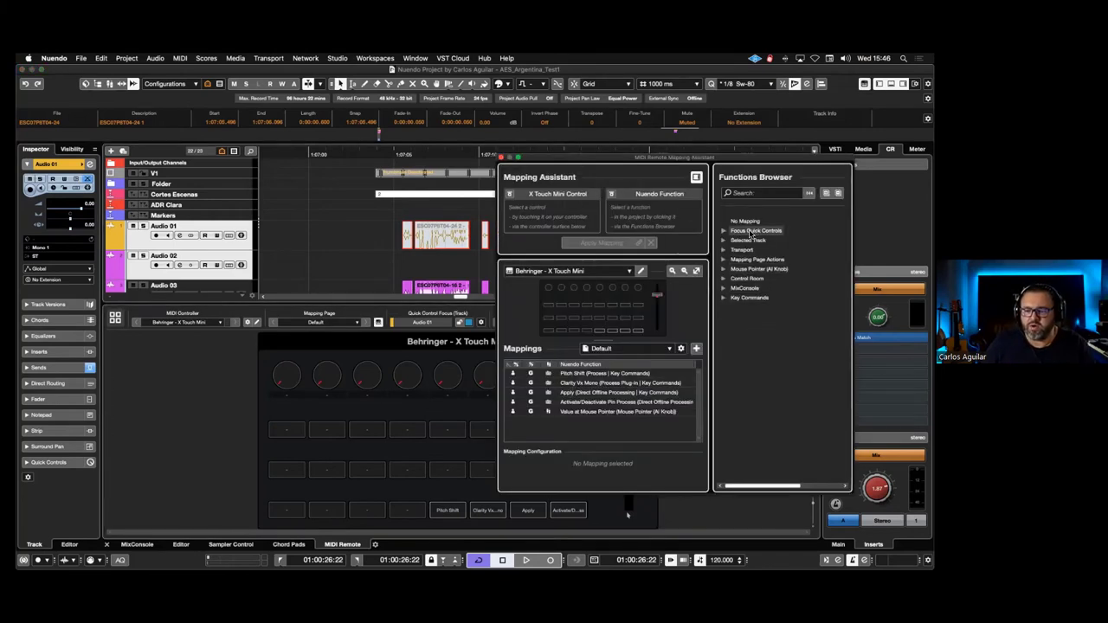
left_click(726, 233)
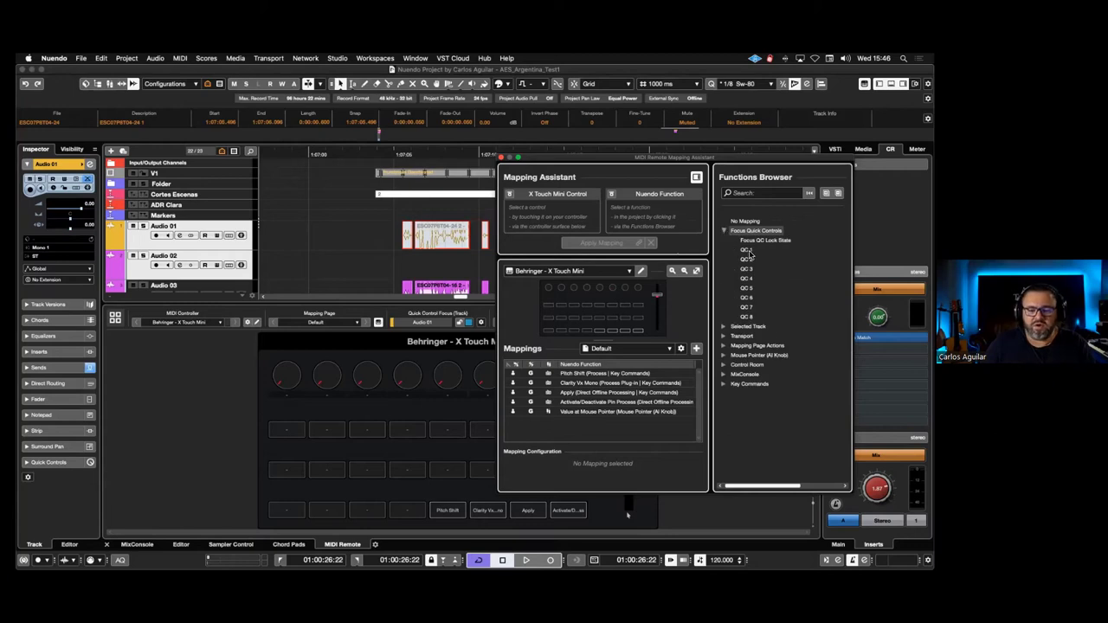
left_click(548, 289)
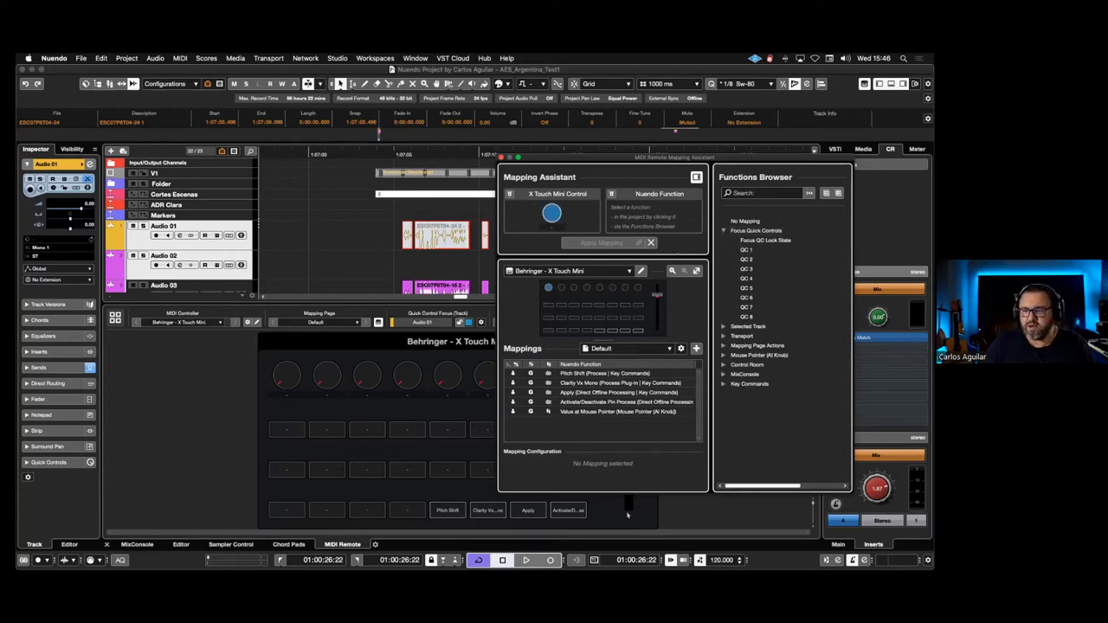
double_click(749, 251)
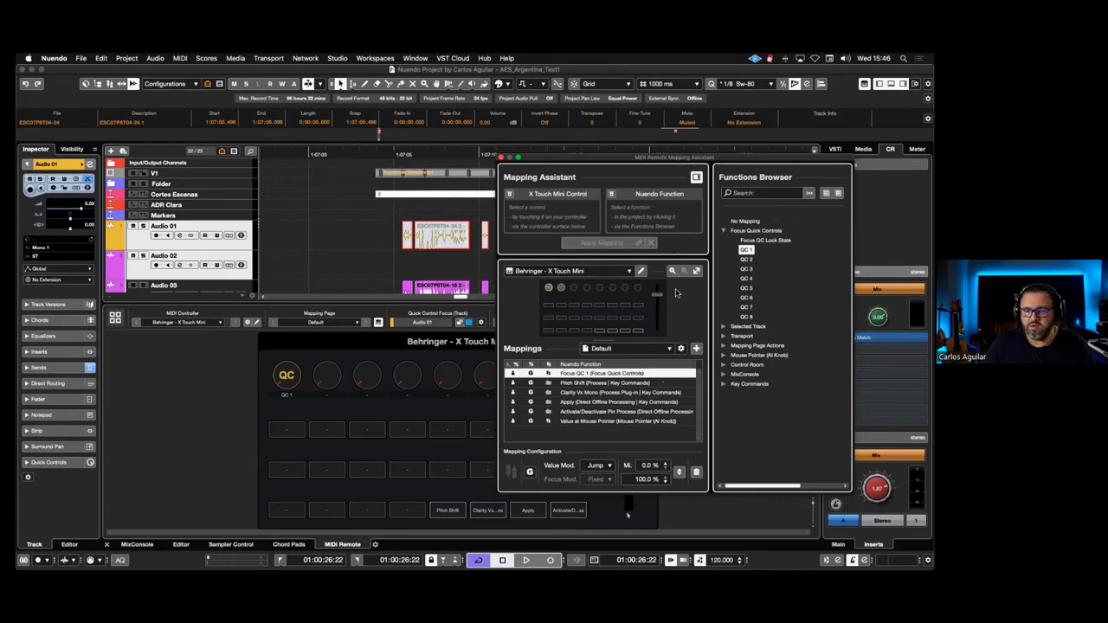
left_click(561, 288)
double_click(746, 259)
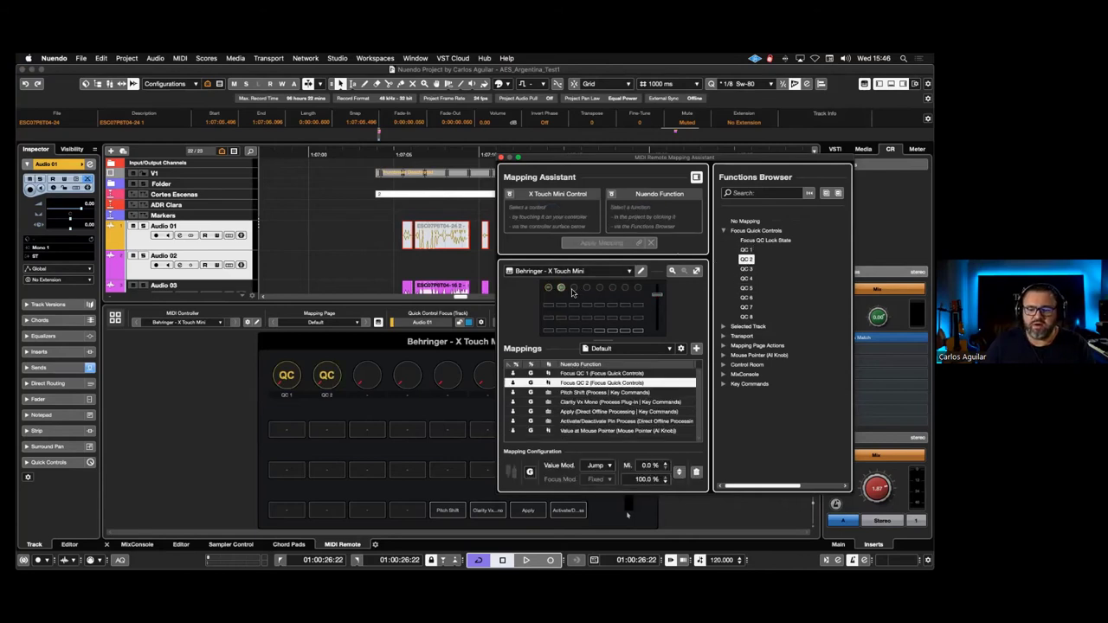
left_click(575, 288)
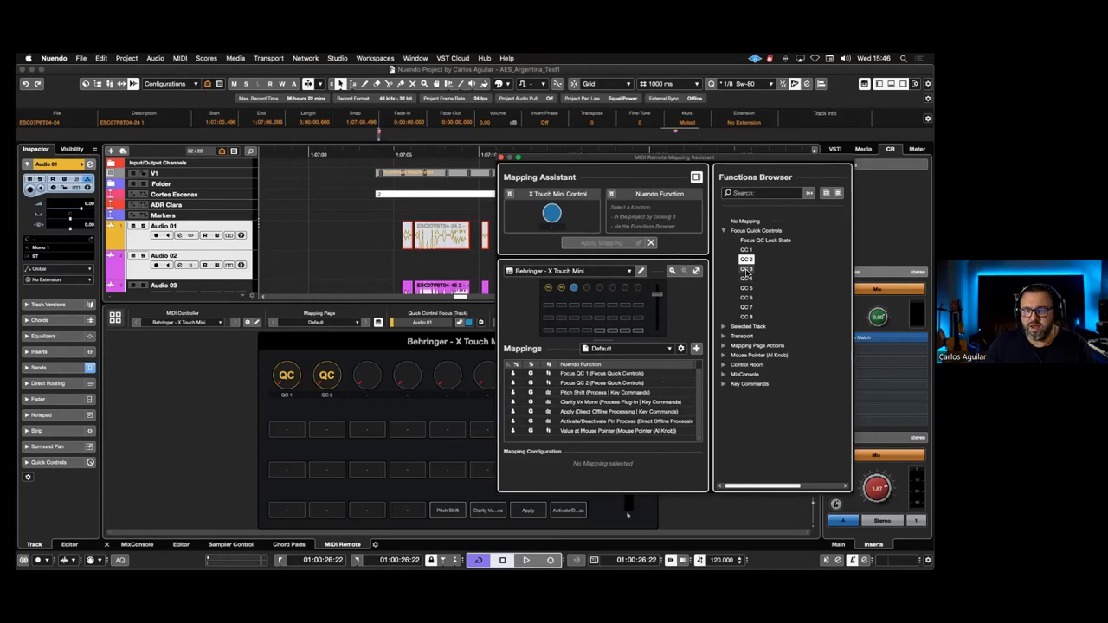
double_click(747, 270)
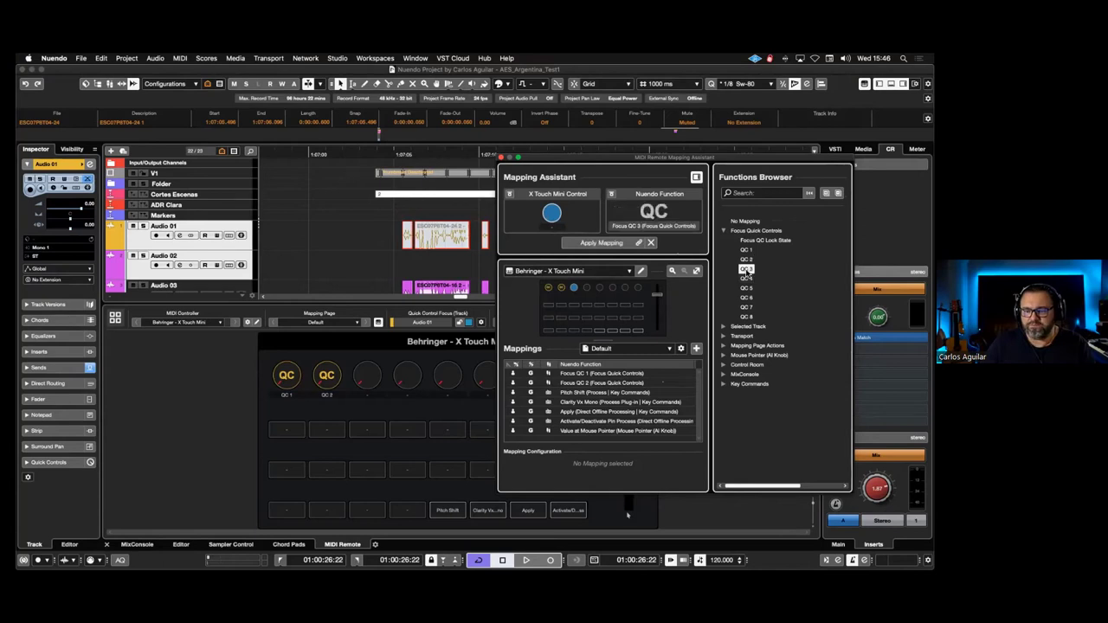
left_click(587, 289)
double_click(746, 278)
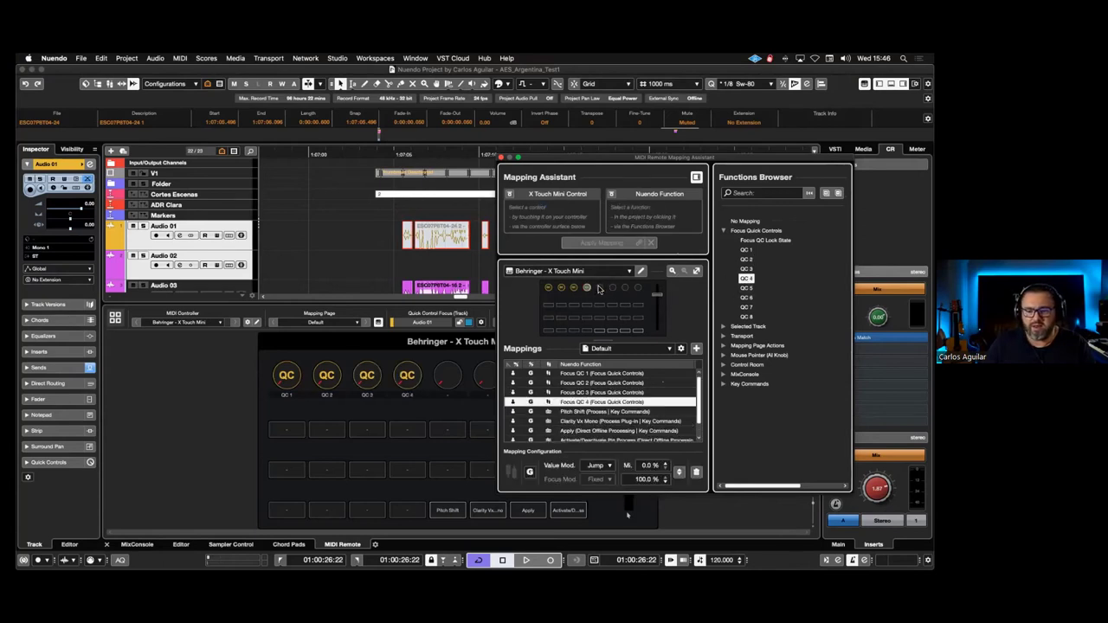
Map knobs five to eight to Focus Quick Controls QC 5 to QC 8 and close the Mapping Assistant
left_click(599, 288)
double_click(746, 288)
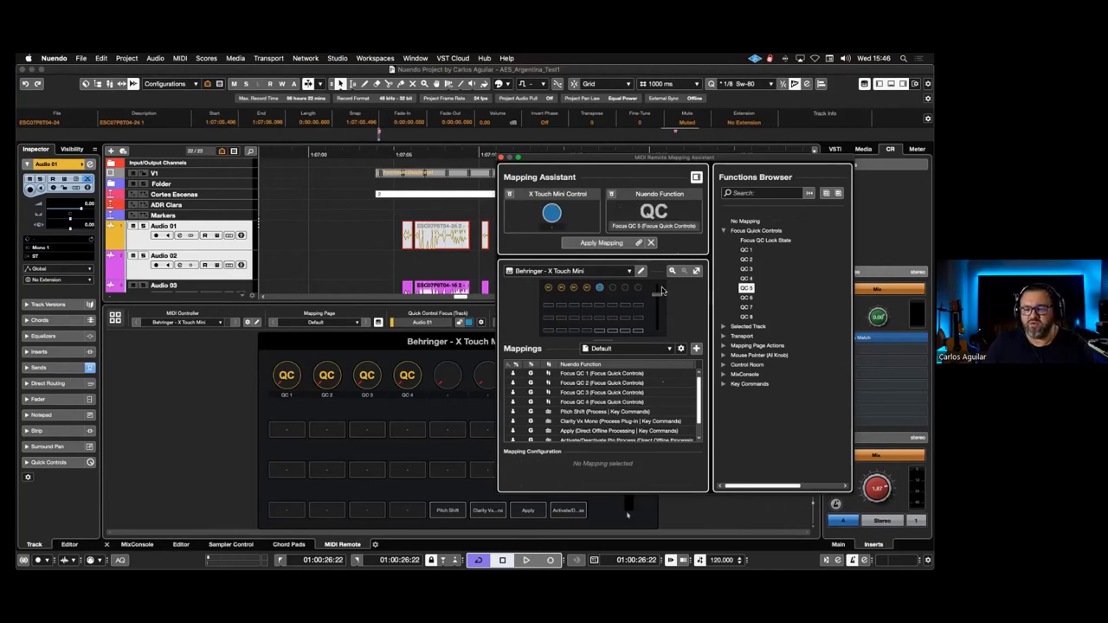
left_click(611, 288)
double_click(745, 299)
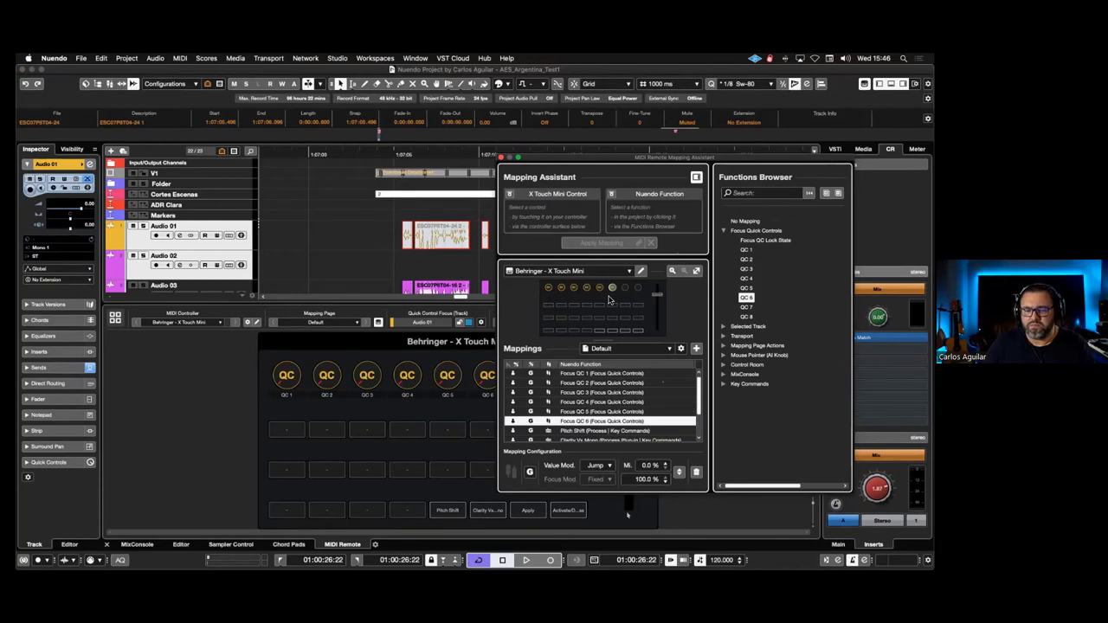
left_click(626, 291)
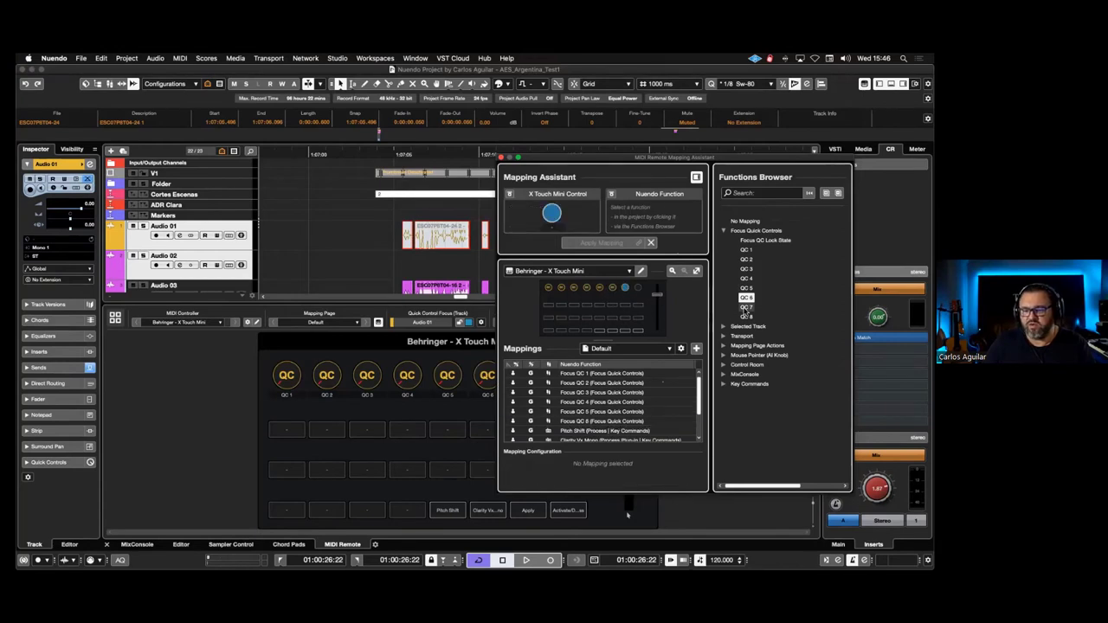
double_click(745, 308)
left_click(639, 287)
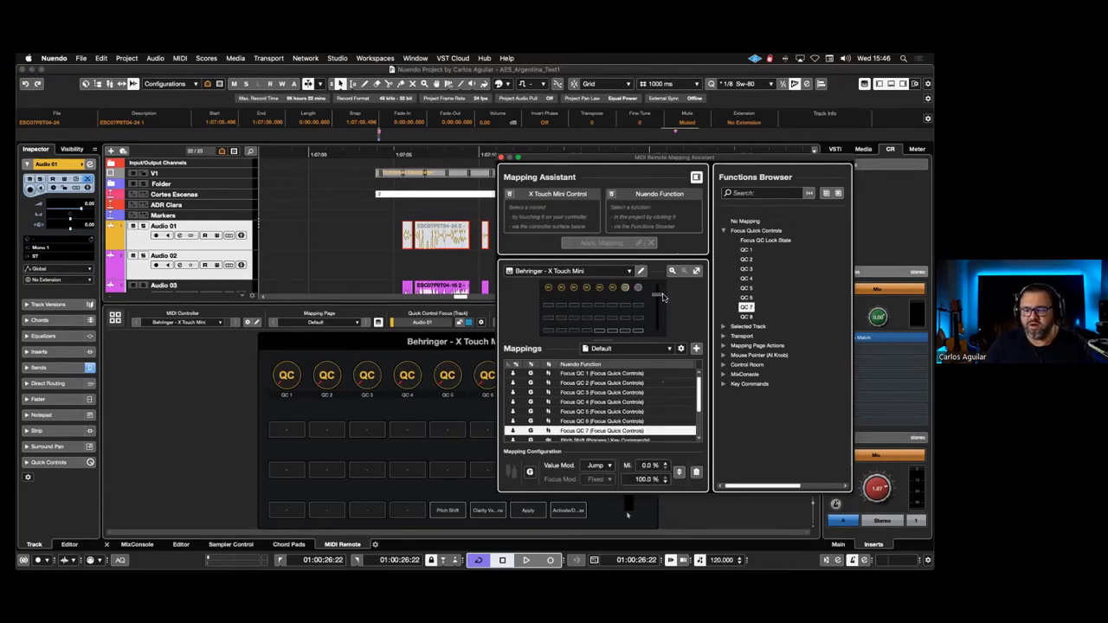
double_click(746, 317)
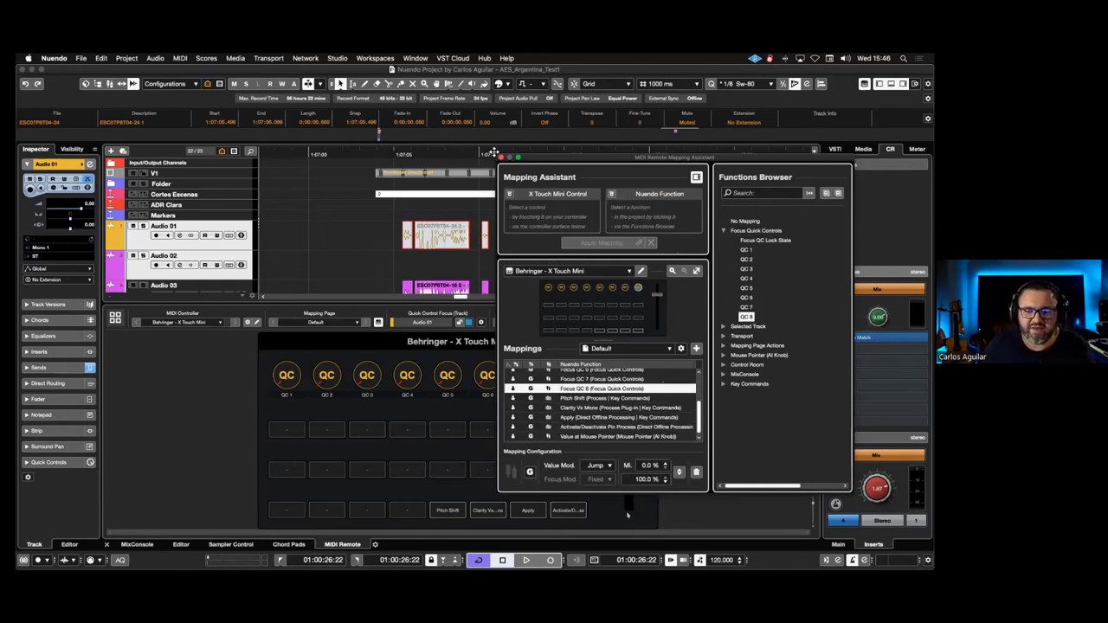
left_click(501, 159)
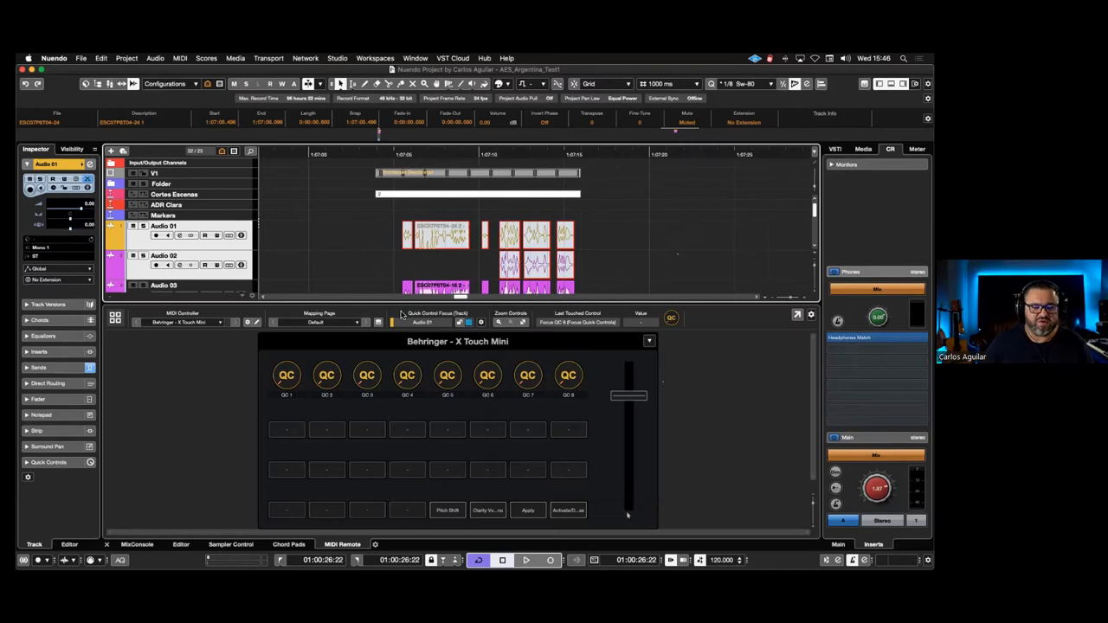
Review the Quick Control Focus Setup options for track and plug-in window focus
left_click(353, 325)
left_click(483, 325)
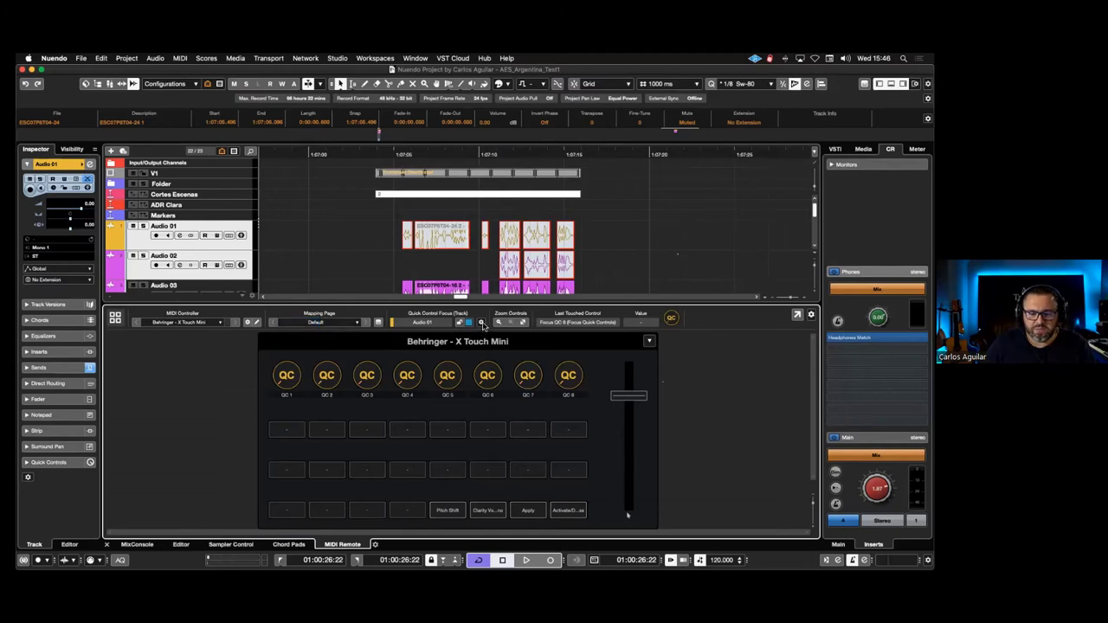
left_click(482, 325)
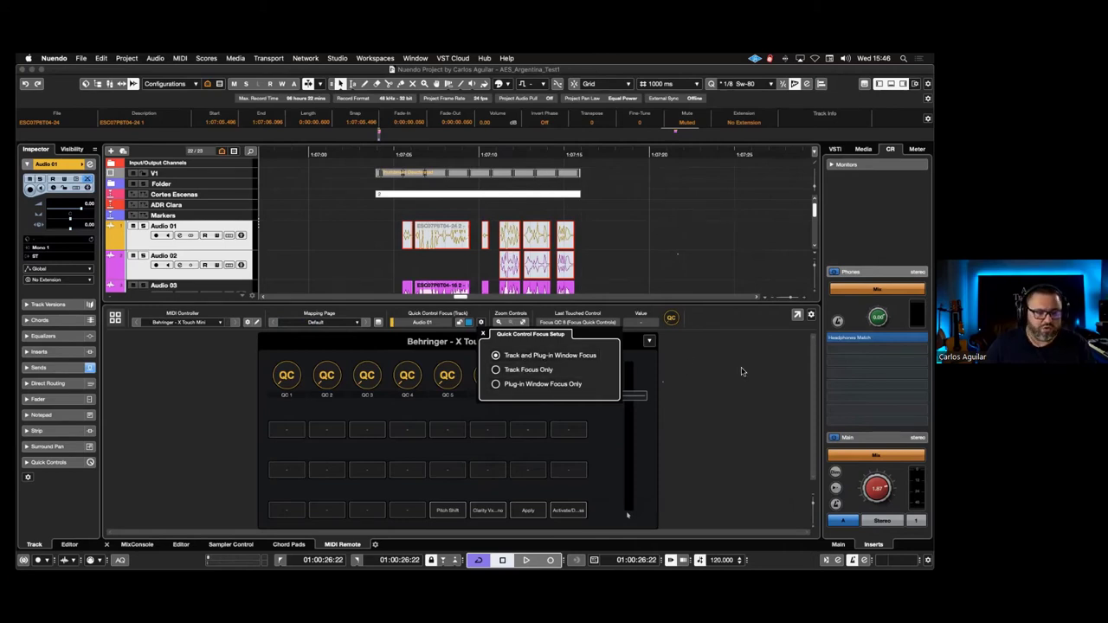
Select the Audio 02 track and load Steinberg's StudioEQ into its first insert slot
left_click(209, 273)
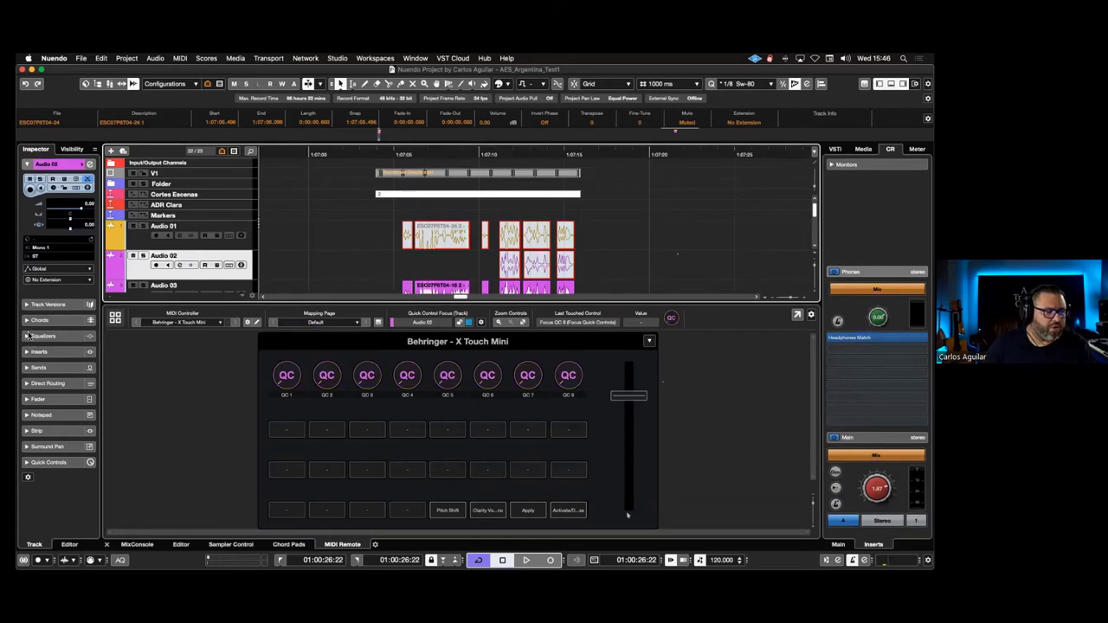
left_click(39, 352)
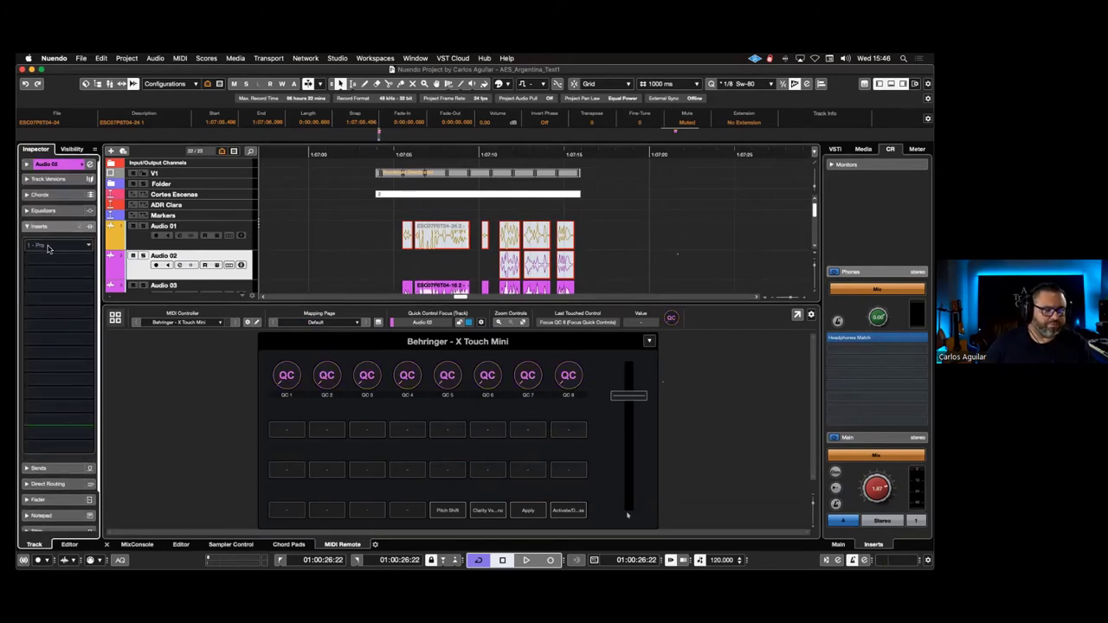
left_click(52, 245)
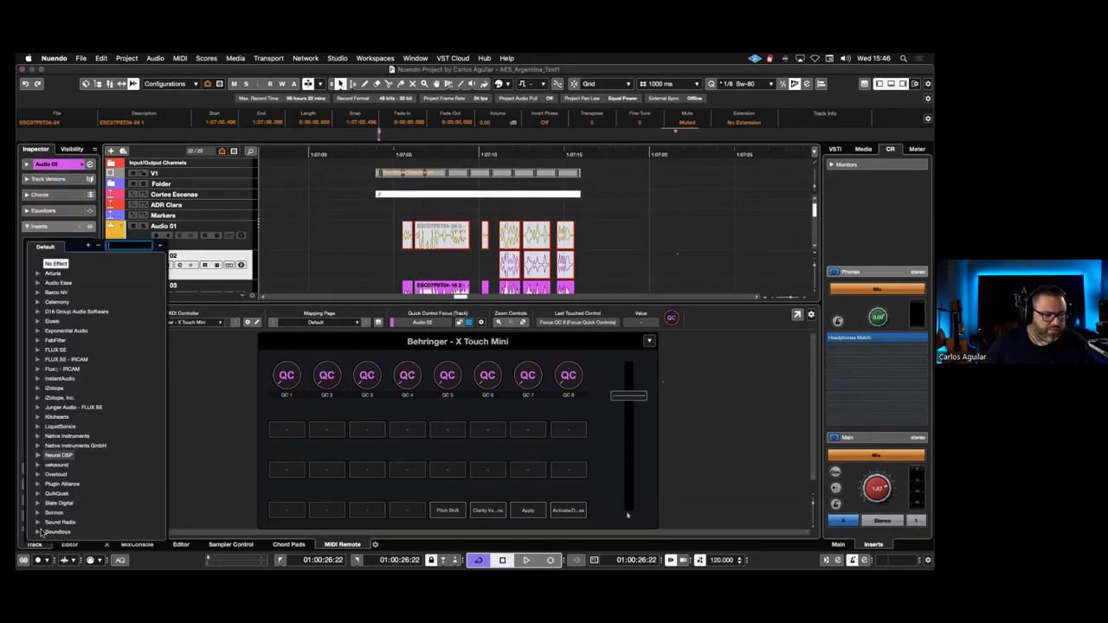
scroll(41, 520, "down", 3)
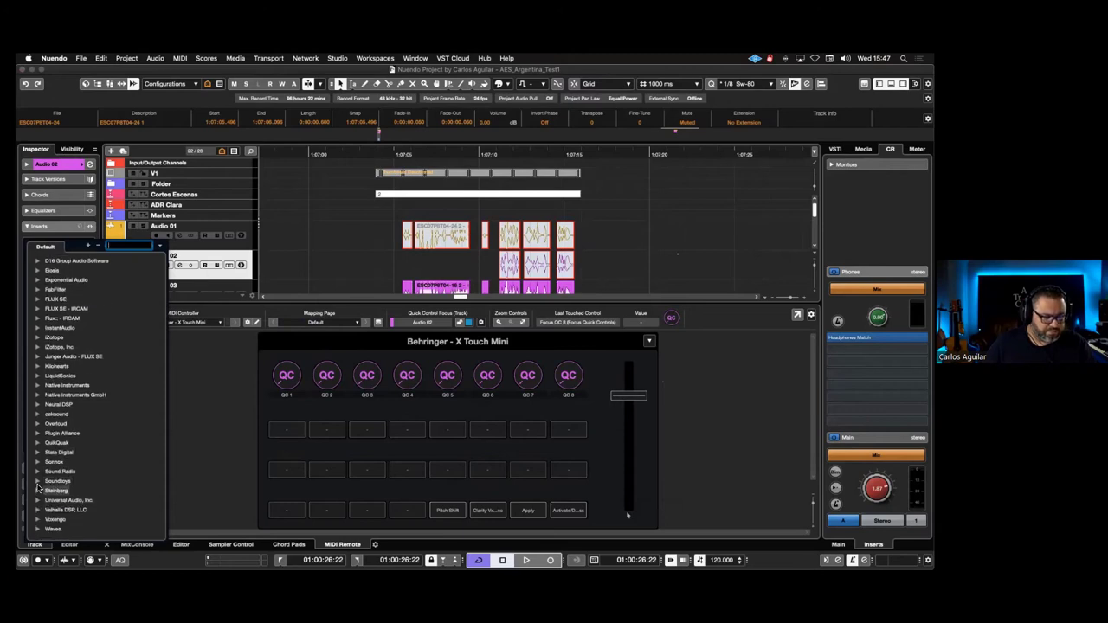
left_click(37, 490)
scroll(48, 485, "down", 3)
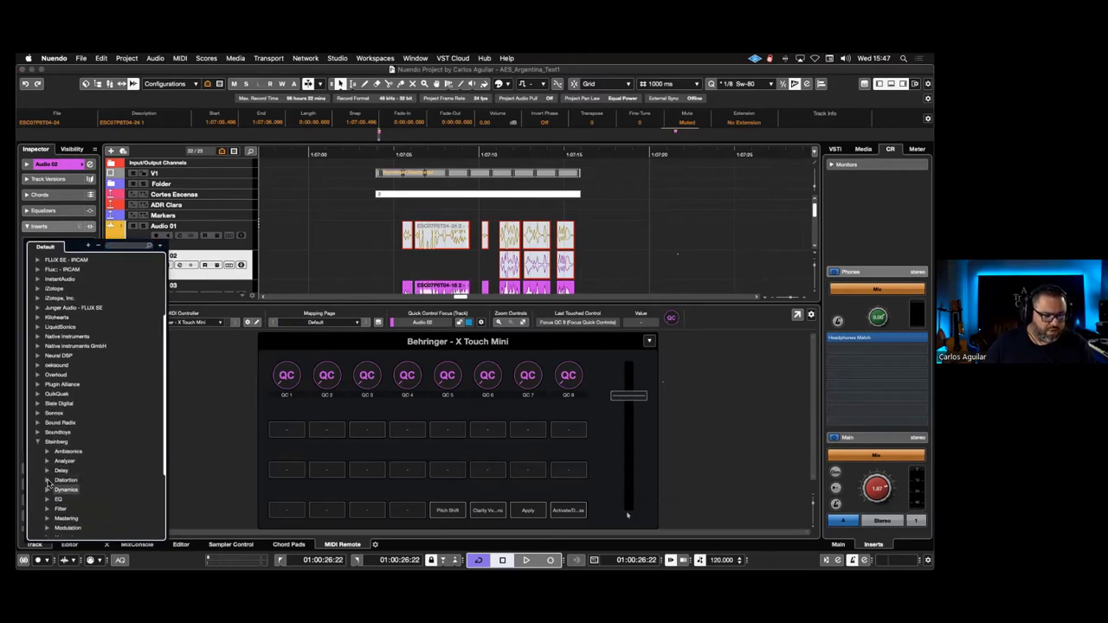
left_click(47, 498)
scroll(56, 485, "down", 5)
scroll(75, 372, "down", 1)
left_click(75, 395)
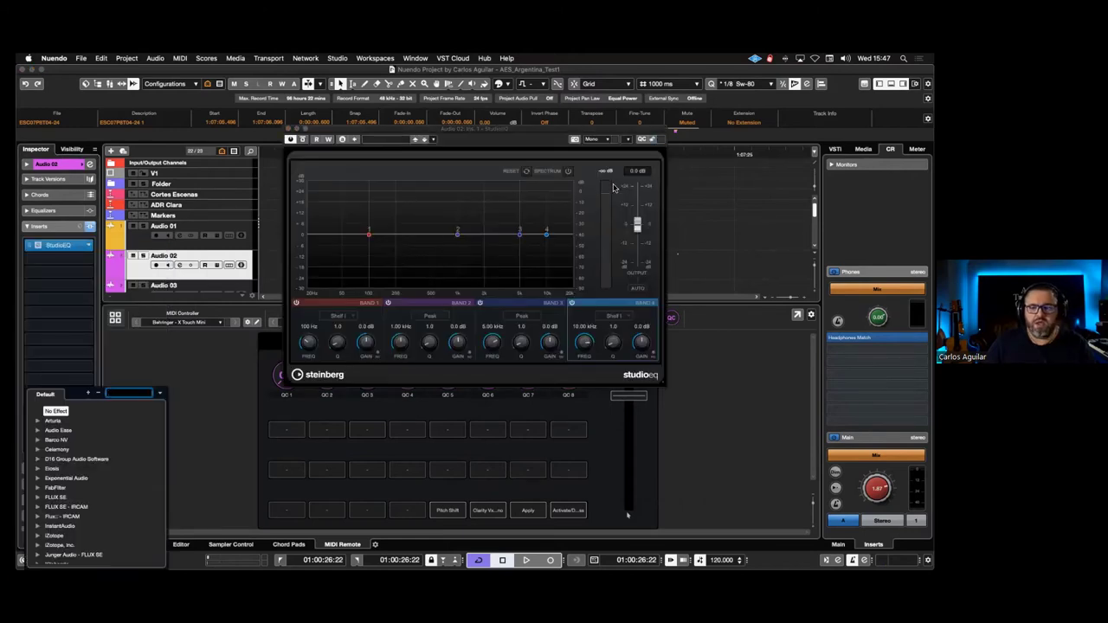
Show StudioEQ's quick controls and review the parameters assignable to the fourth quick control
left_click(646, 140)
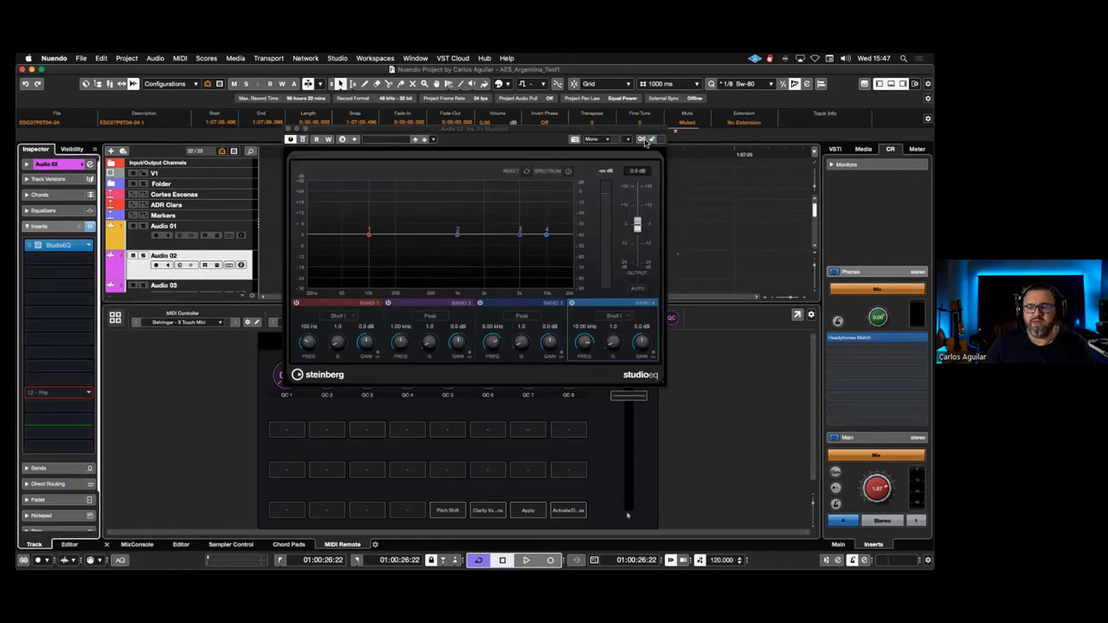
left_click(643, 140)
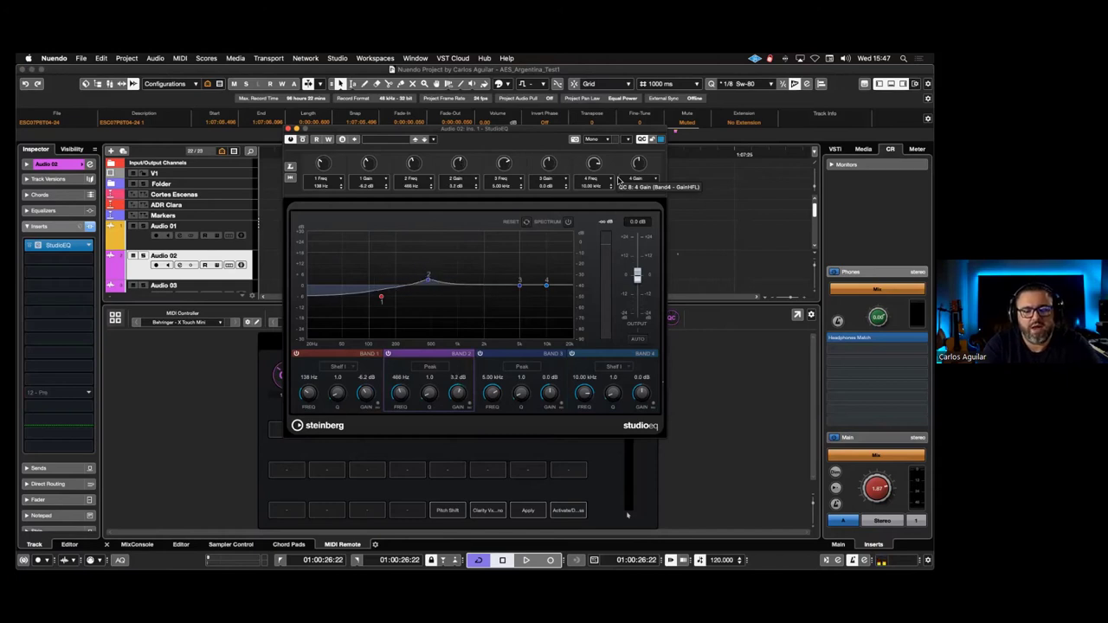
left_click(459, 183)
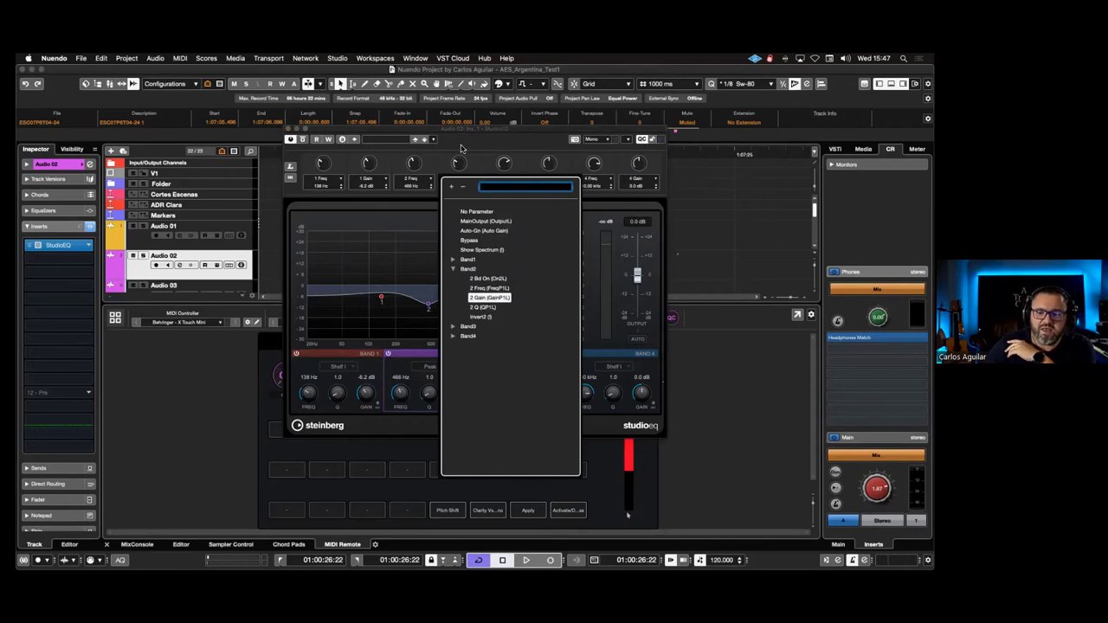
left_click(481, 144)
Lock the Quick Control focus on StudioEQ and close the plug-in window
left_click(655, 140)
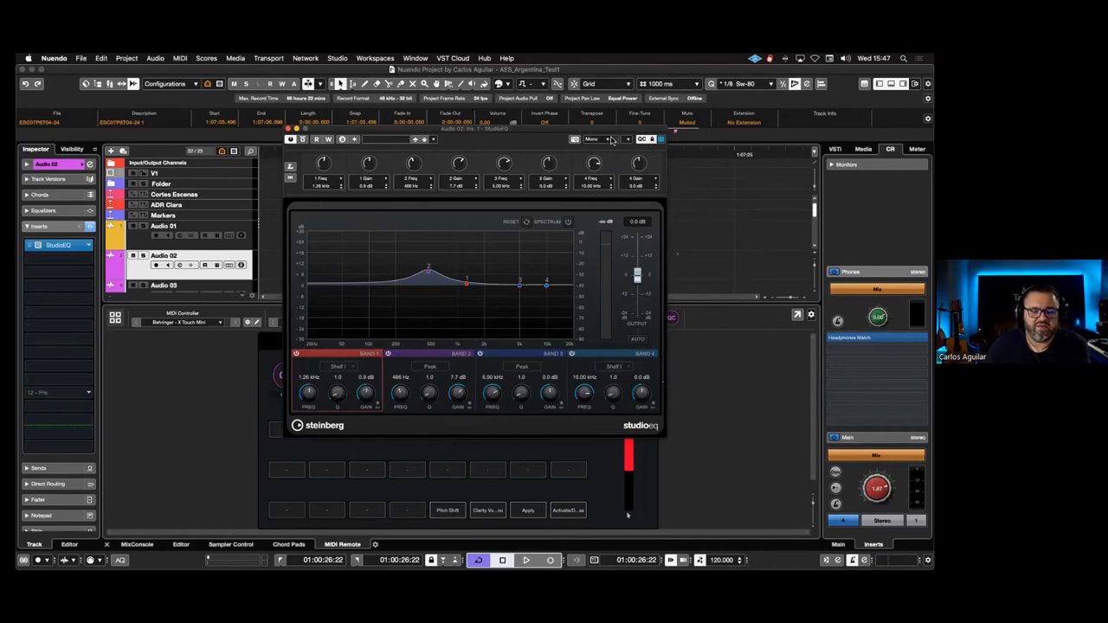
left_click(289, 129)
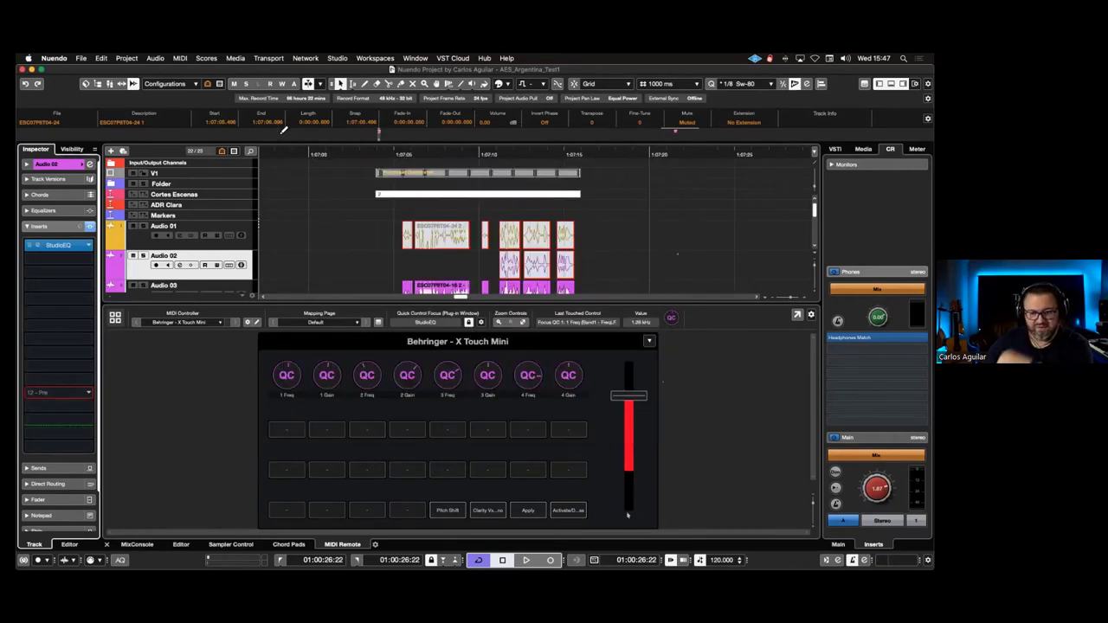
Move the X Touch Mini surface fader mapped to Value at Mouse Pointer, and close the lower zone
left_click(630, 397)
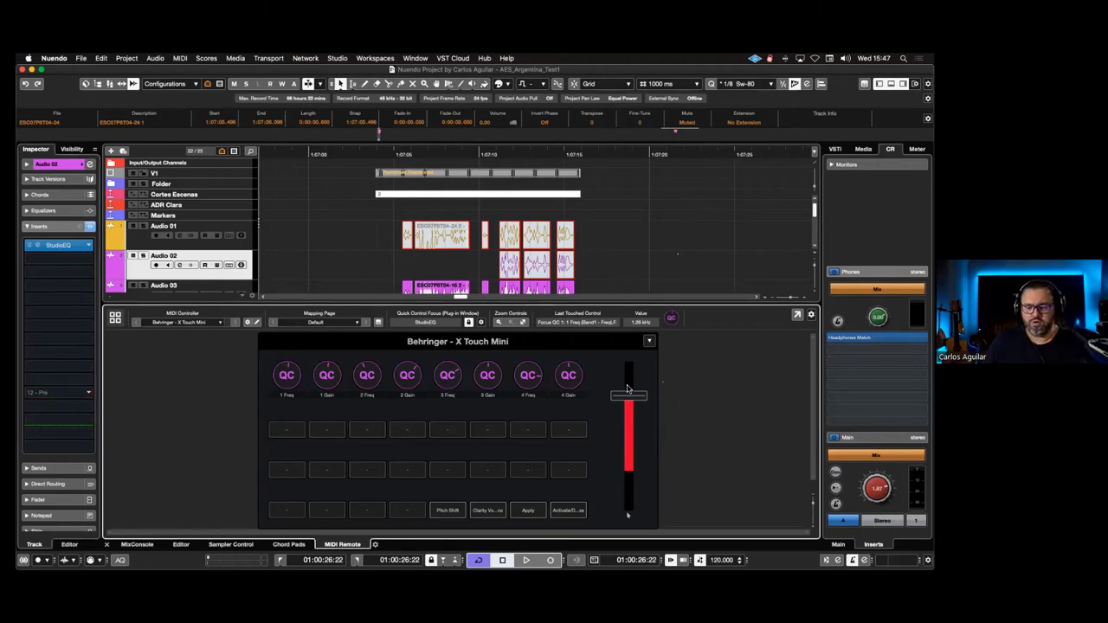
left_click(630, 436)
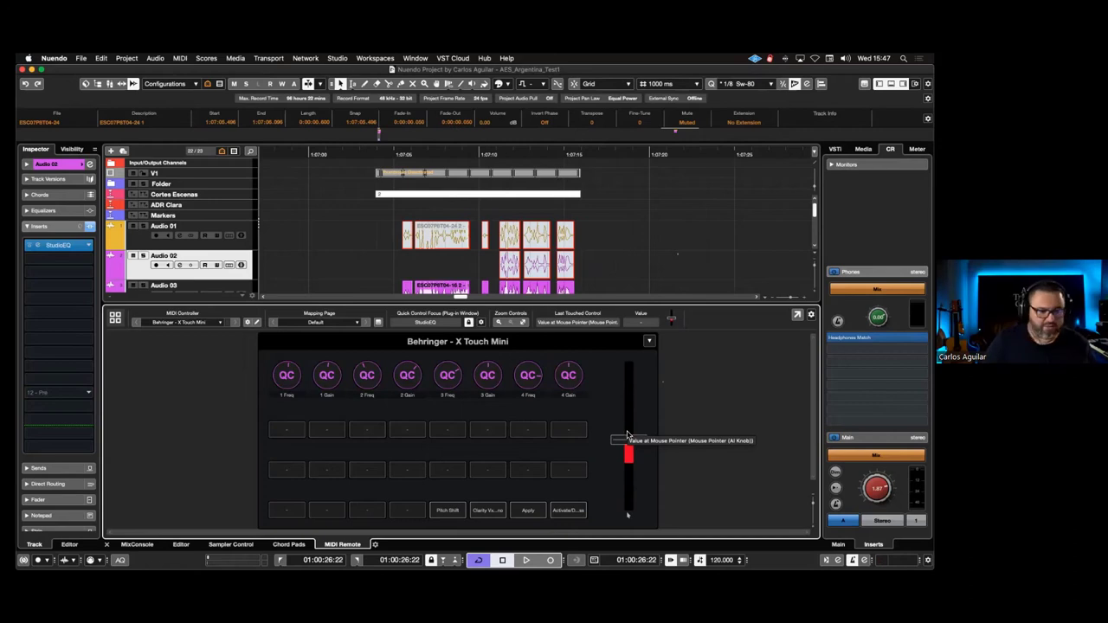
left_click(105, 545)
Select and unmute the Ambience, Urban and Police Siren clips on the lowest two tracks
left_click(538, 410)
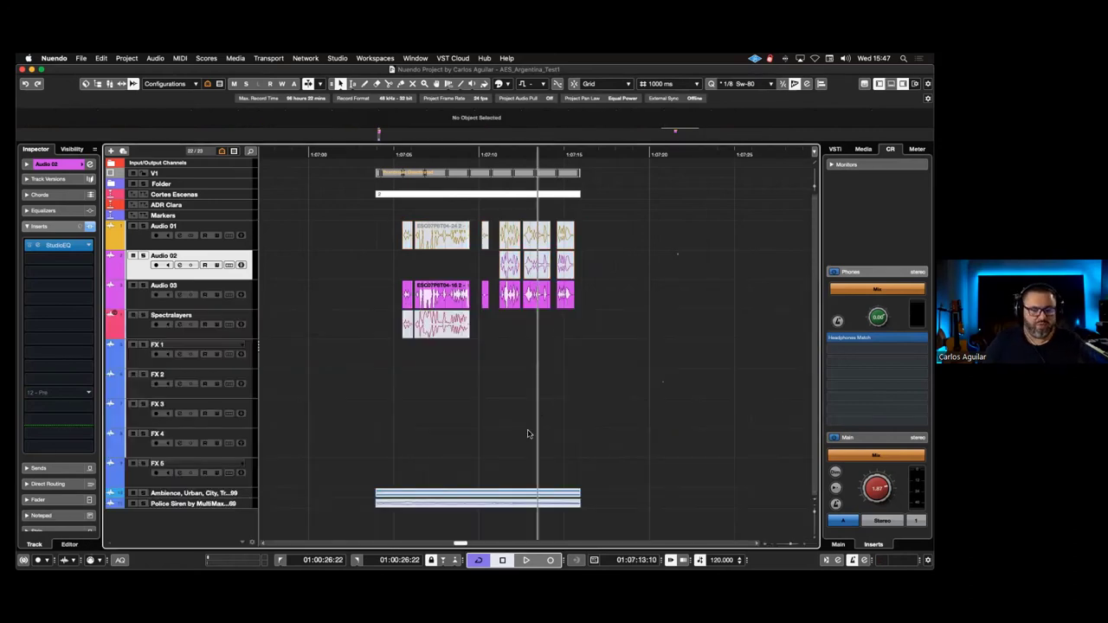
left_click_drag(584, 454, 389, 511)
key("shift+u")
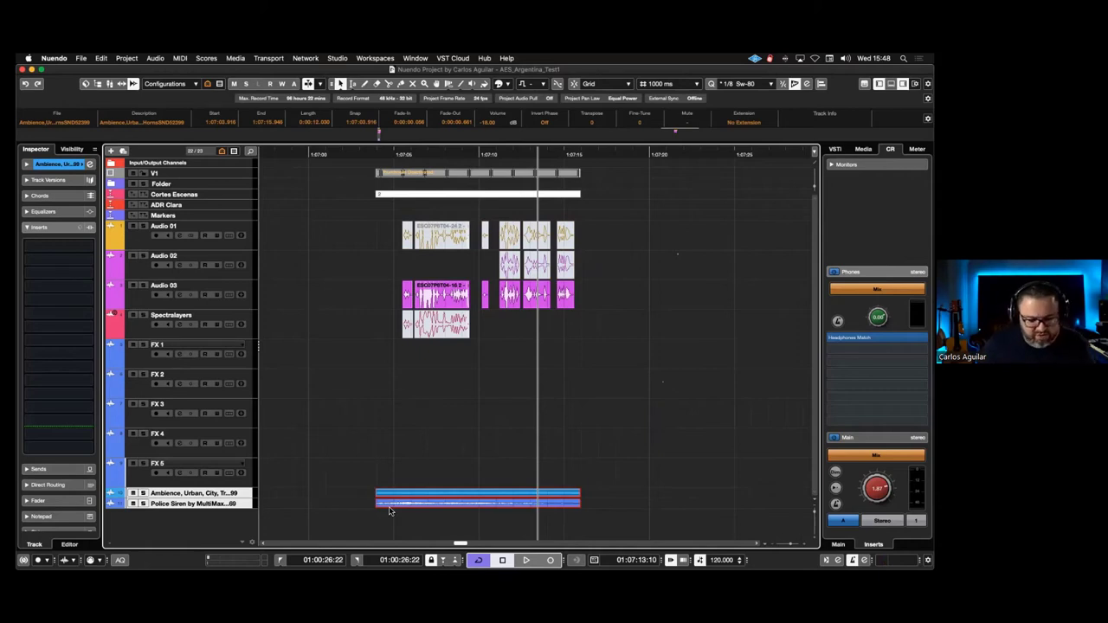
Loop playback over the selected ambience and siren clips with the Video Player open, and stop playback
key("shift+g")
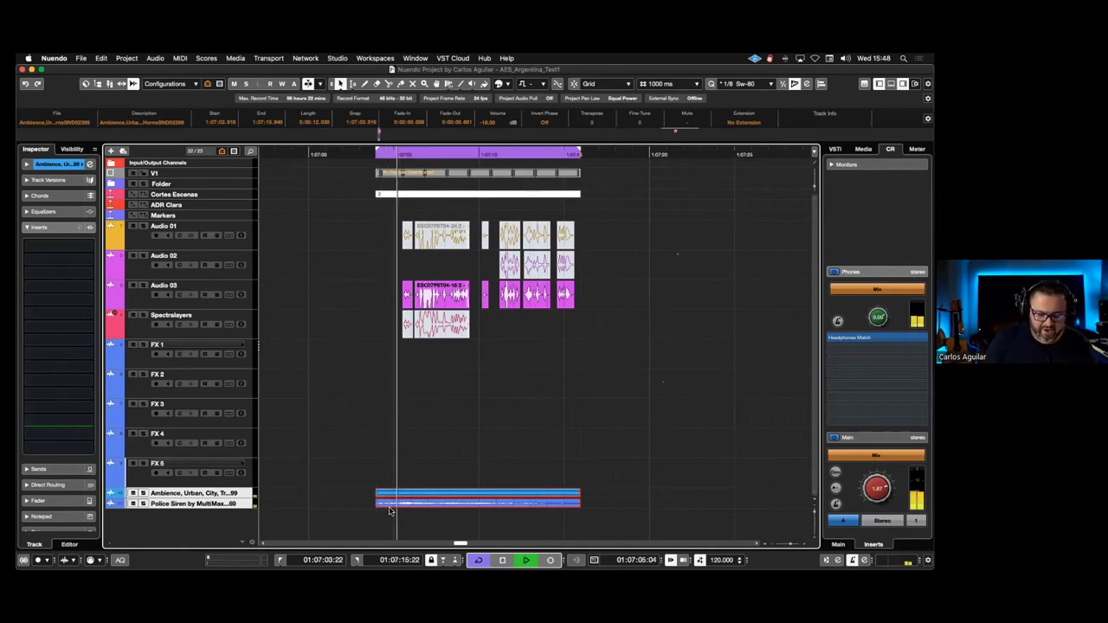
key("F8")
key("space")
key("space")
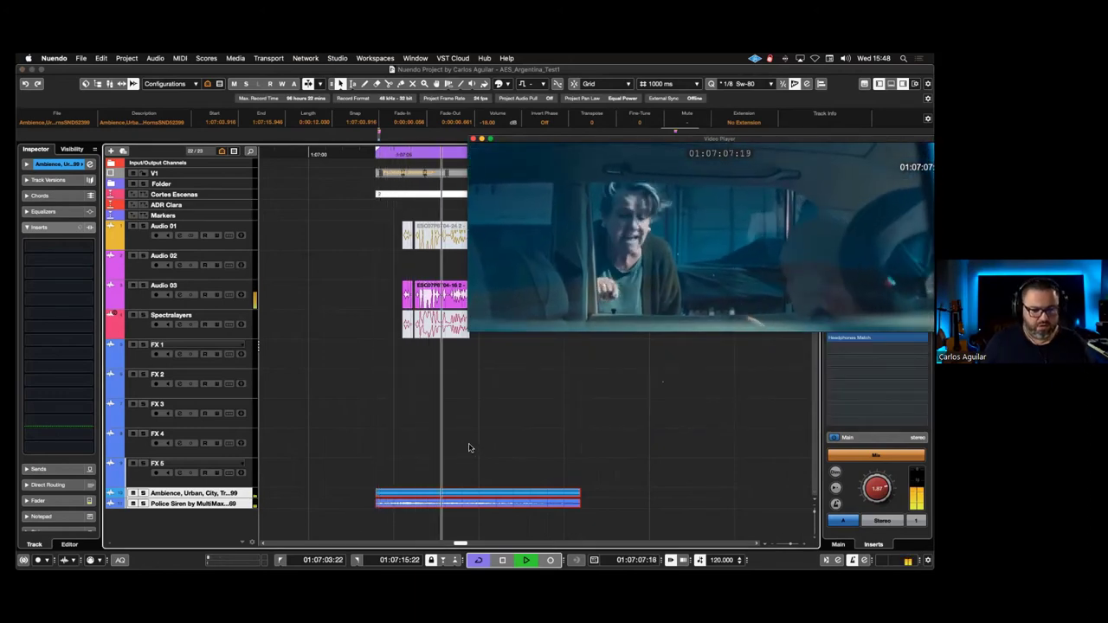
key("shift+g")
key("g")
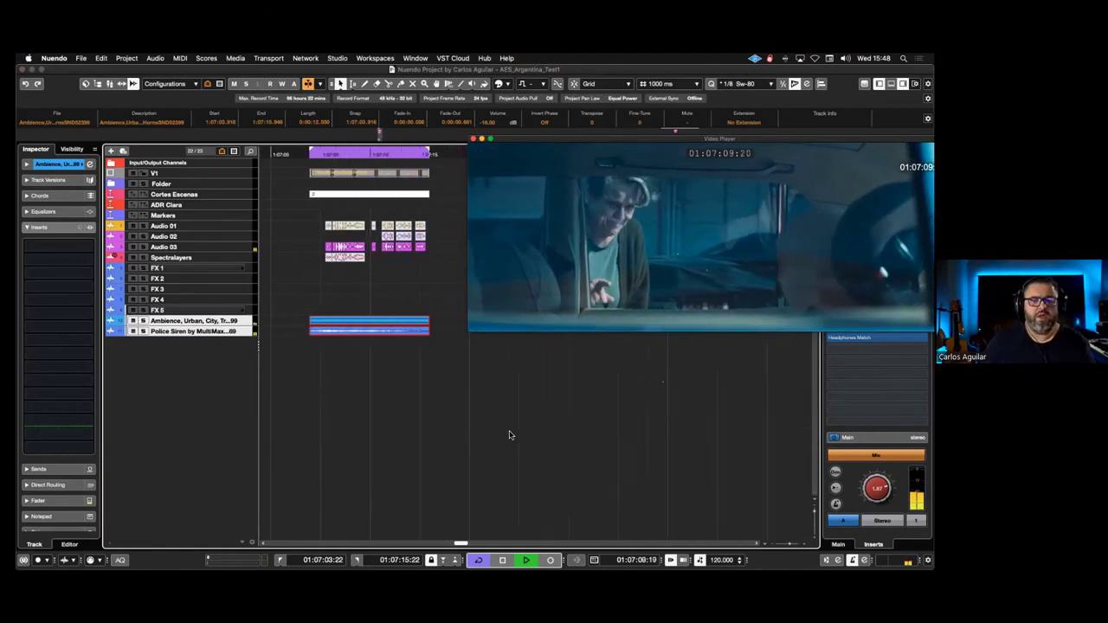
key("space")
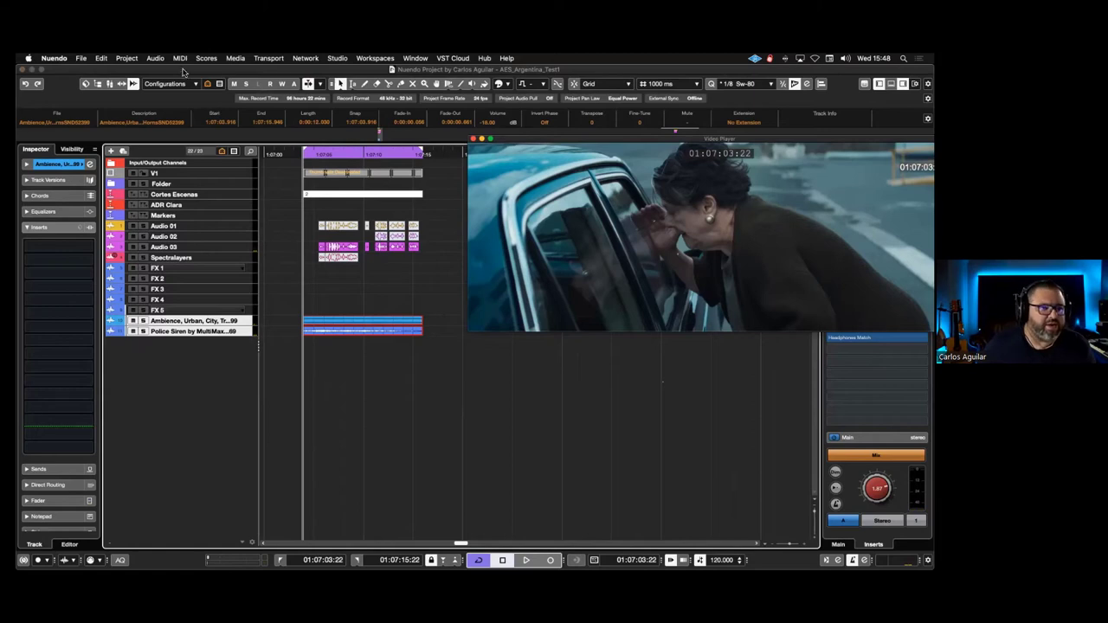
Open ADM Authoring for Dolby Atmos, then shrink the Video Player and move it clear of the authoring window
left_click(128, 59)
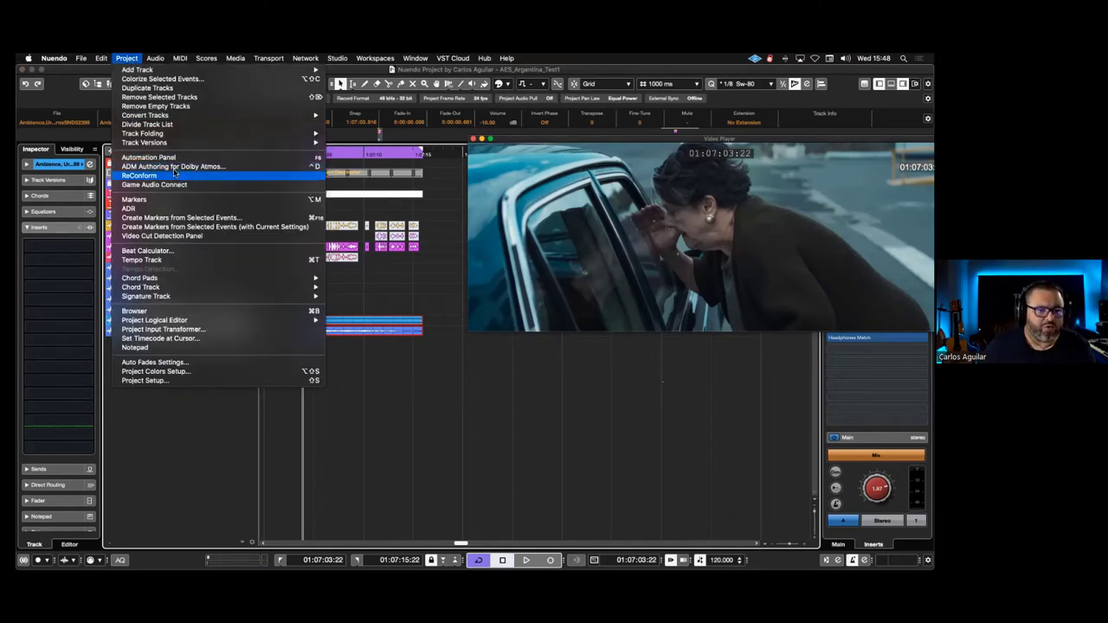
left_click(174, 167)
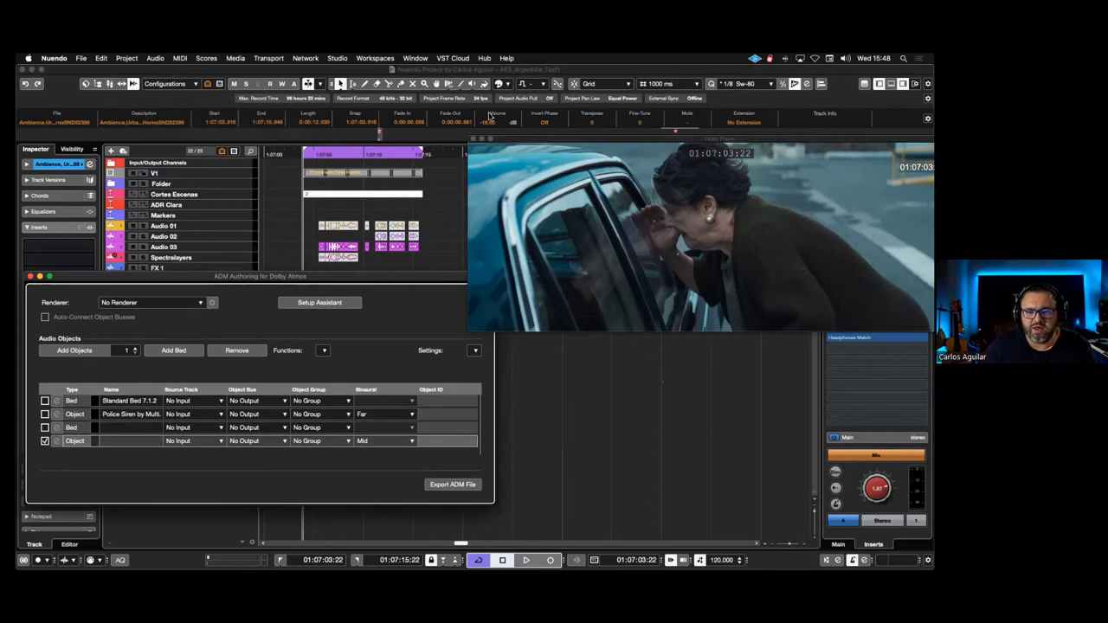
left_click_drag(555, 154, 487, 130)
left_click_drag(425, 319, 538, 277)
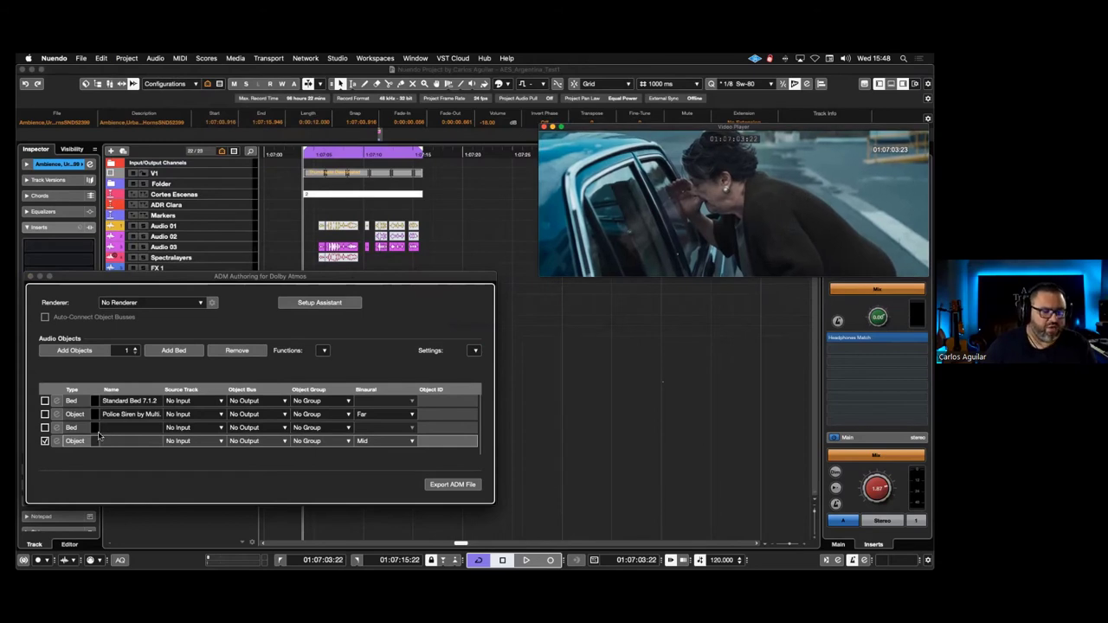
Run the Dolby Atmos Setup Assistant with a 7.1.4 main mix and renderer, a 7.1.2 bed, and all tracks routed to the bed
left_click(320, 305)
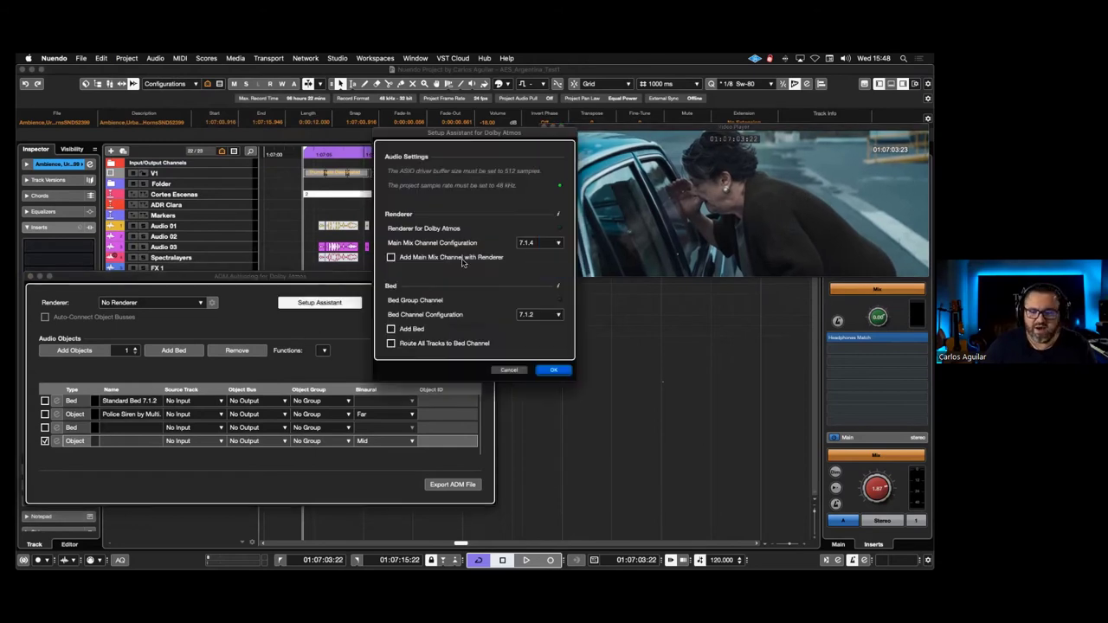
left_click(474, 258)
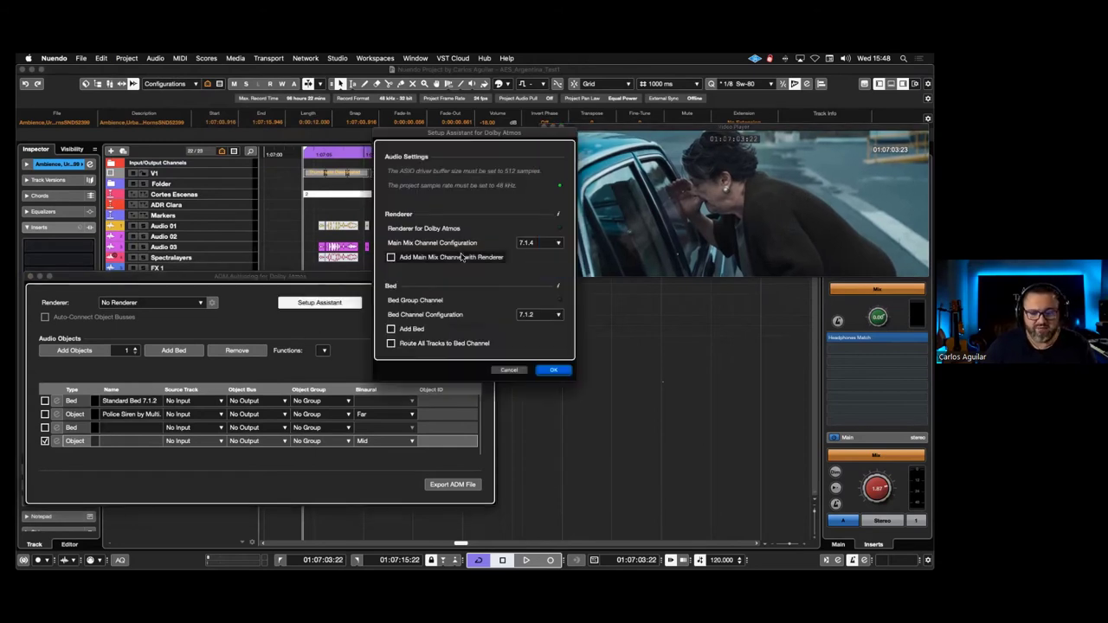
left_click(539, 244)
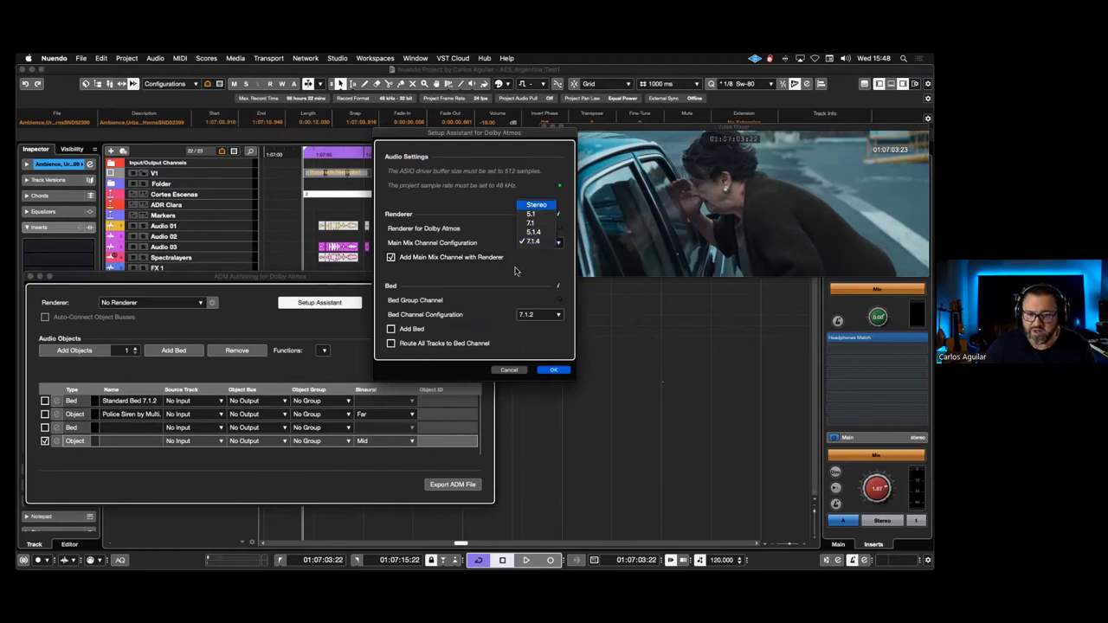
left_click(440, 300)
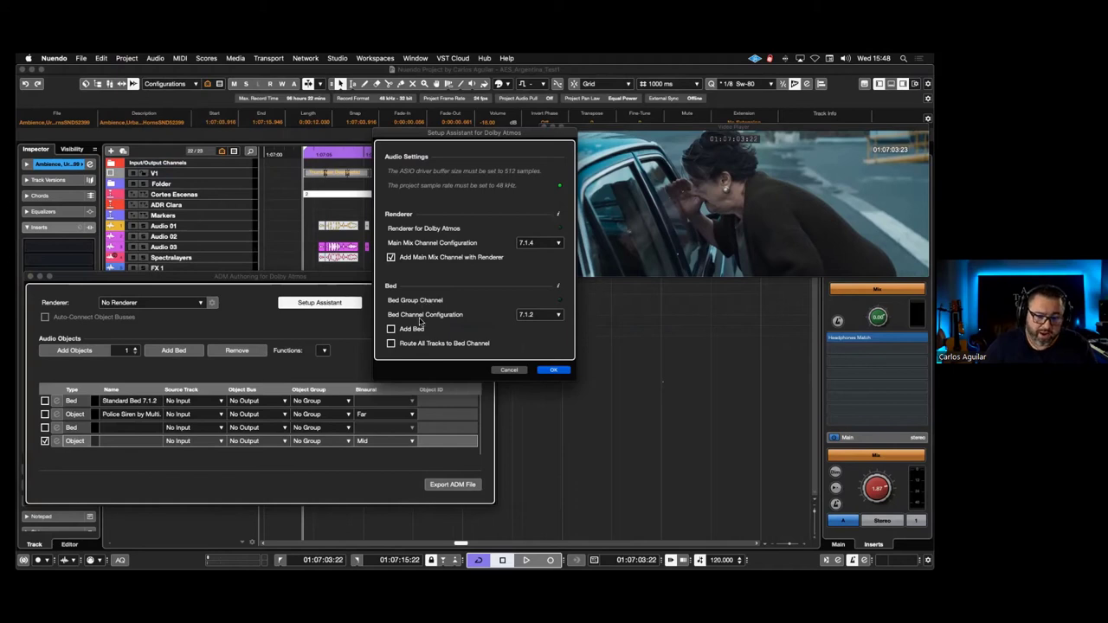
left_click(428, 345)
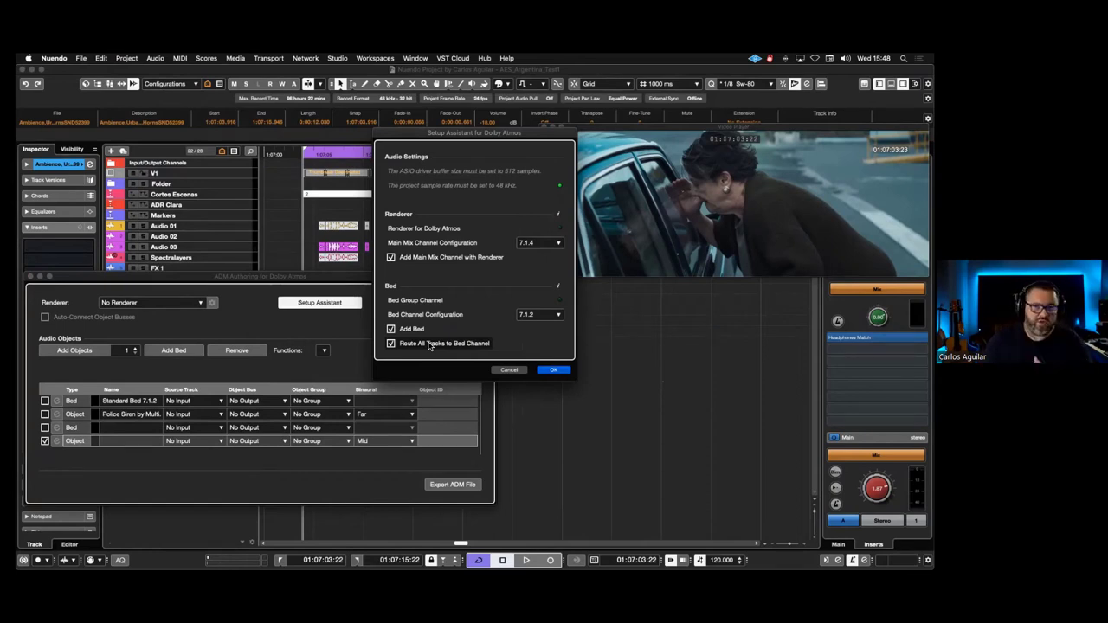
left_click(554, 370)
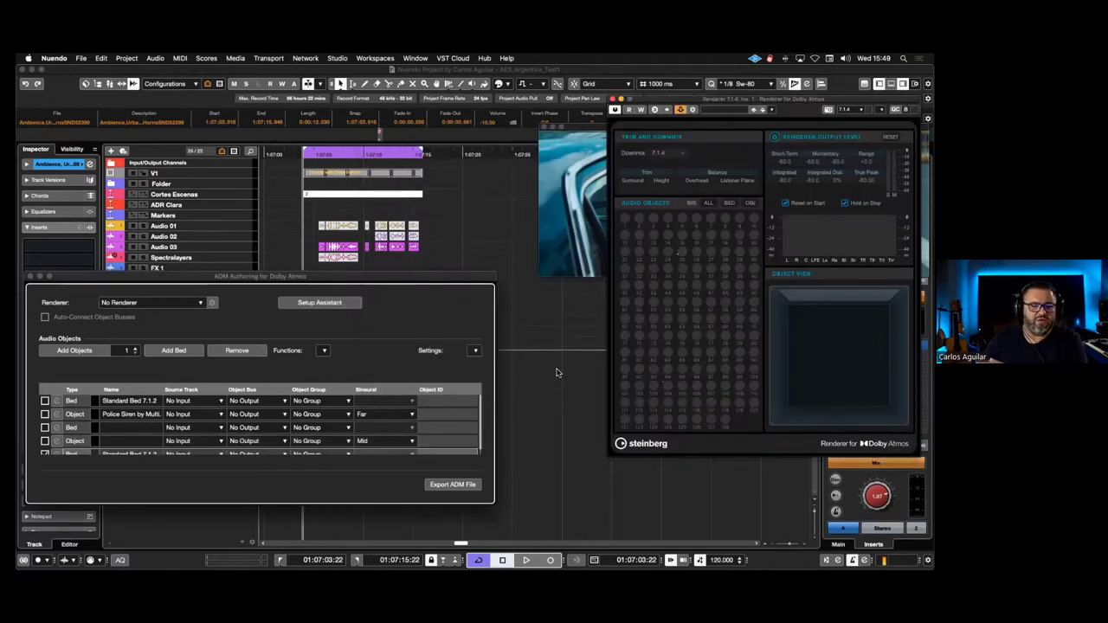
Set the Dolby Atmos renderer's downmix to Binaural, close the ADM Authoring window, and move the renderer beside the track events
left_click_drag(466, 277, 564, 290)
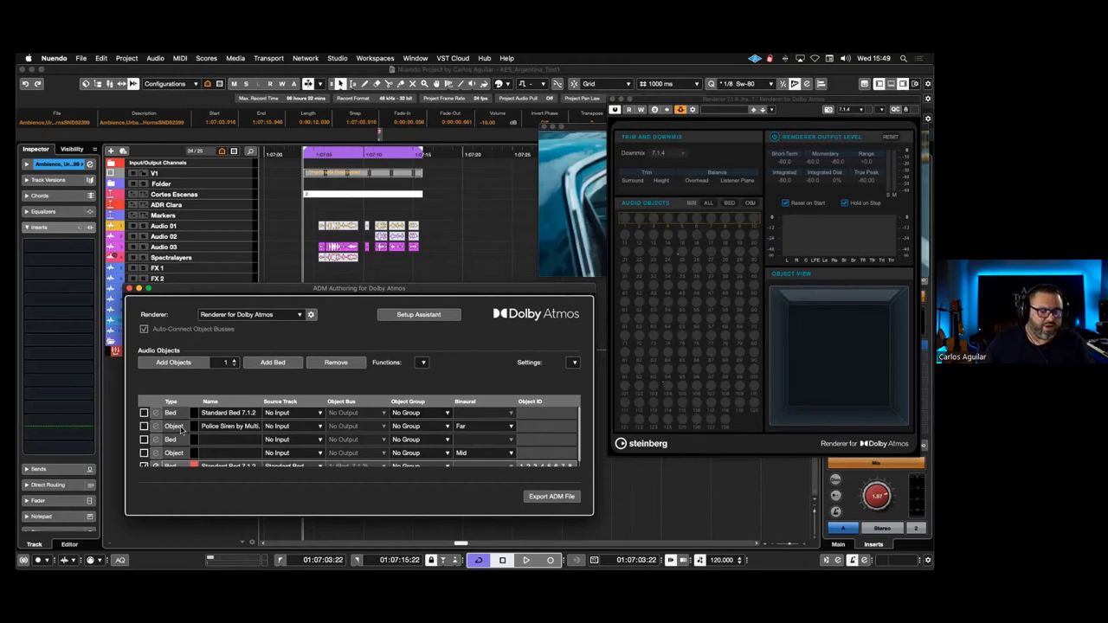
scroll(180, 428, "down", 1)
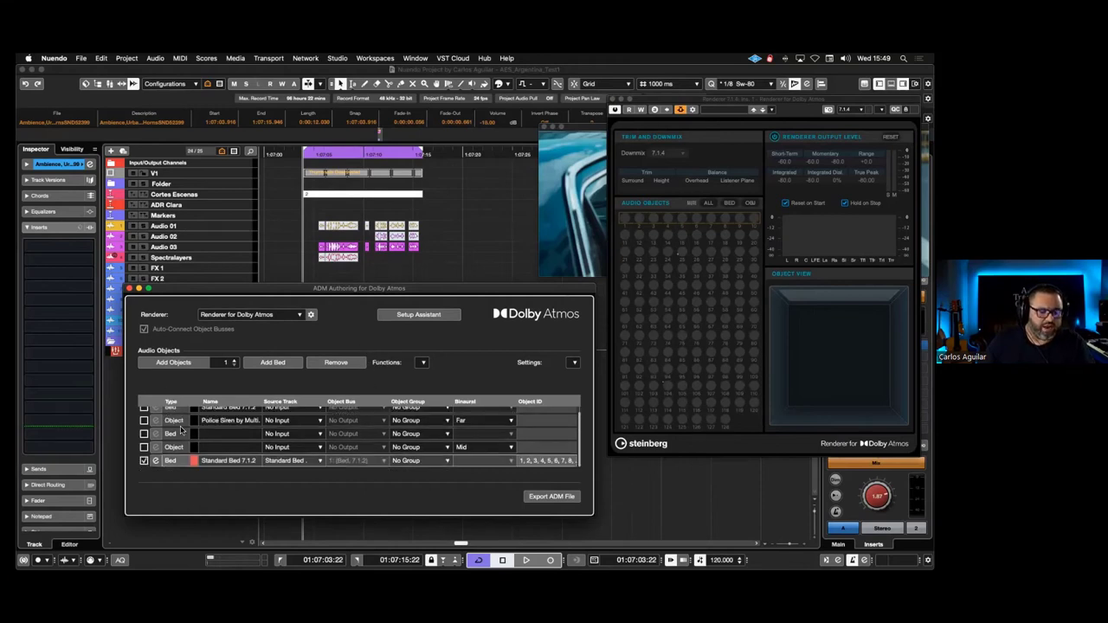
left_click(676, 156)
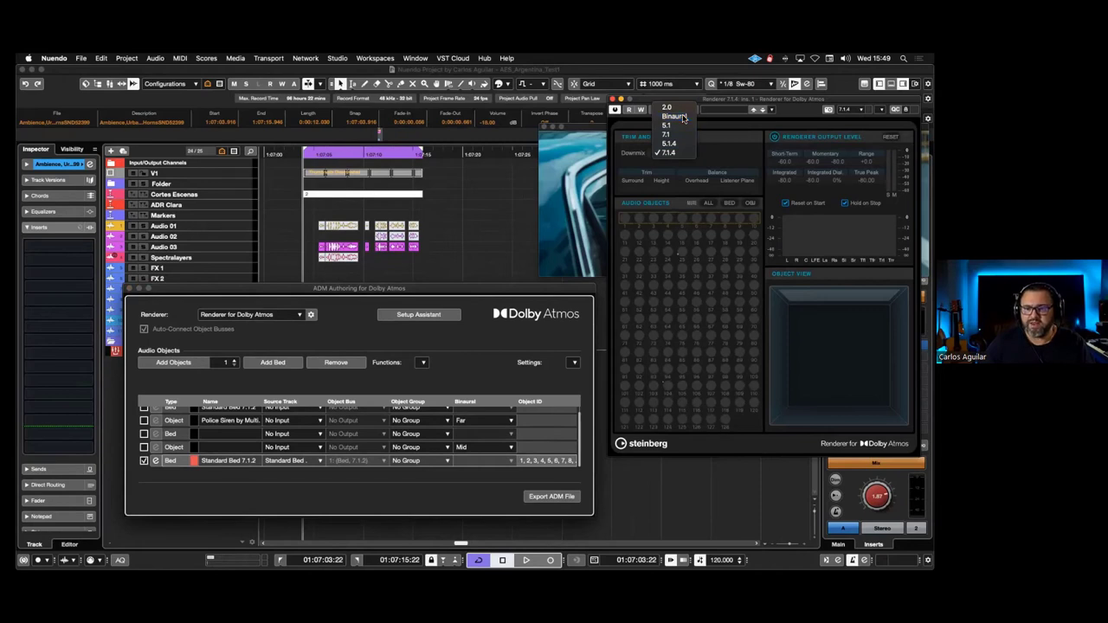
left_click(676, 116)
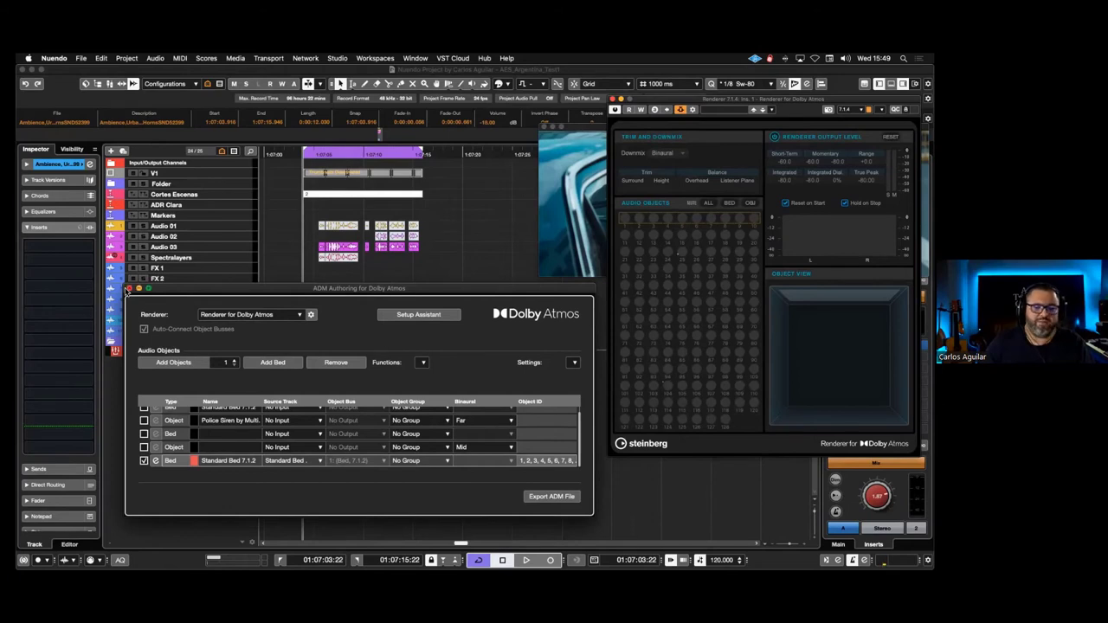
left_click(129, 289)
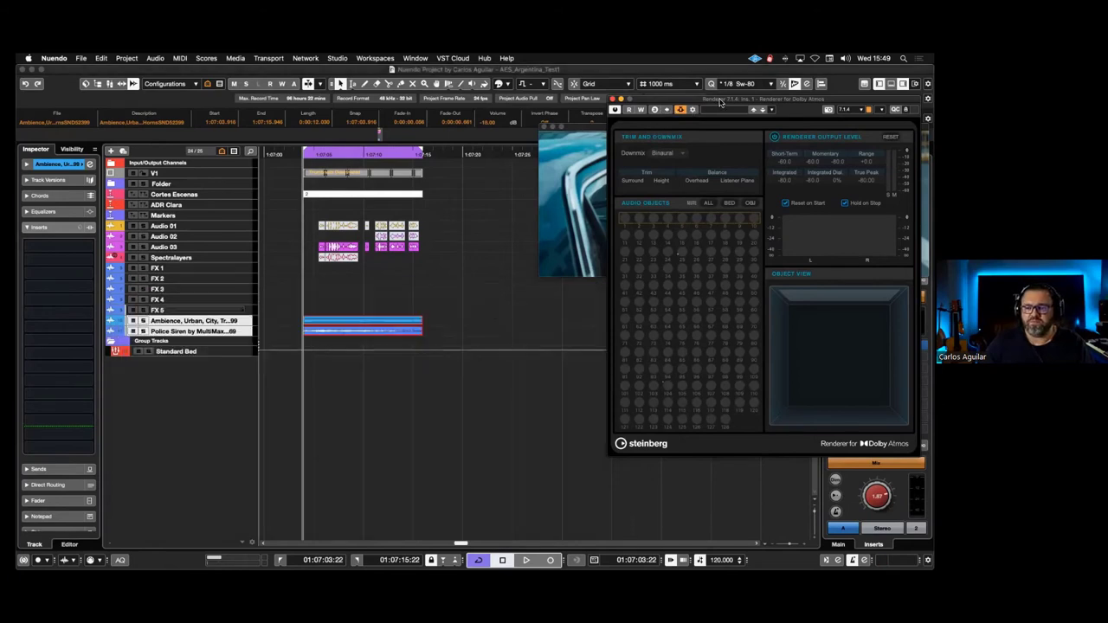
left_click_drag(719, 102, 605, 115)
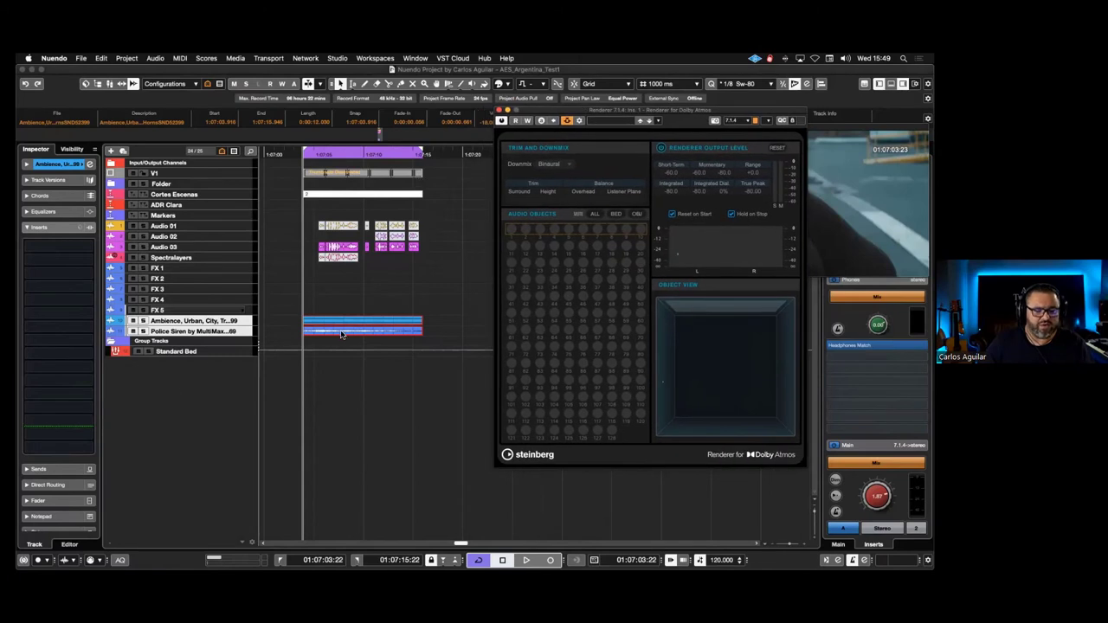
Select the Police Siren track and play the scene through the renderer, then stop playback
left_click(184, 334)
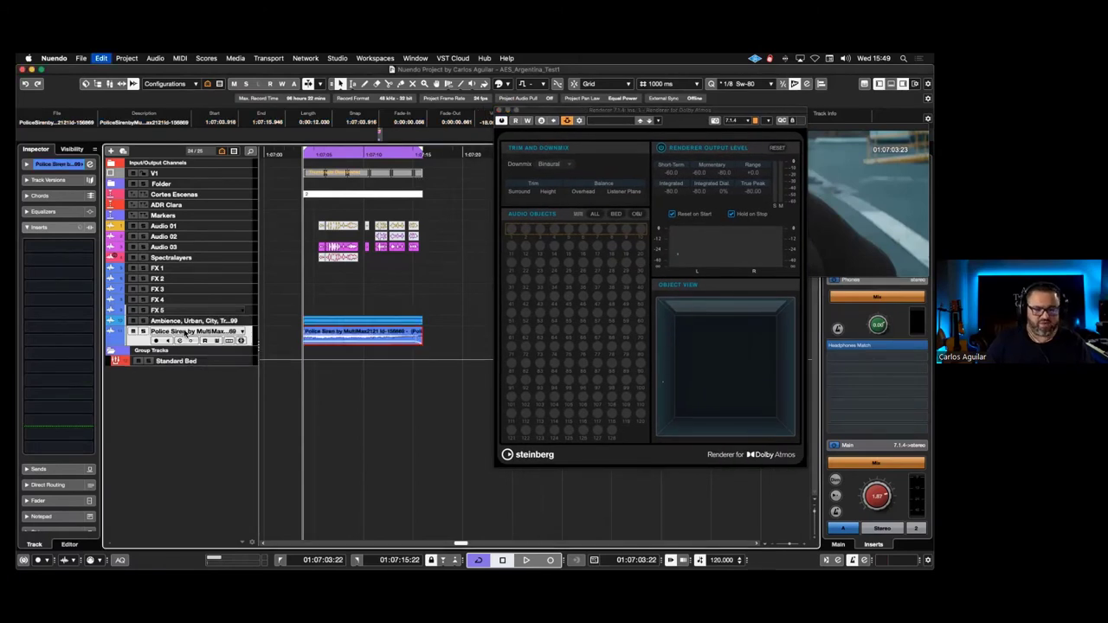
key("space")
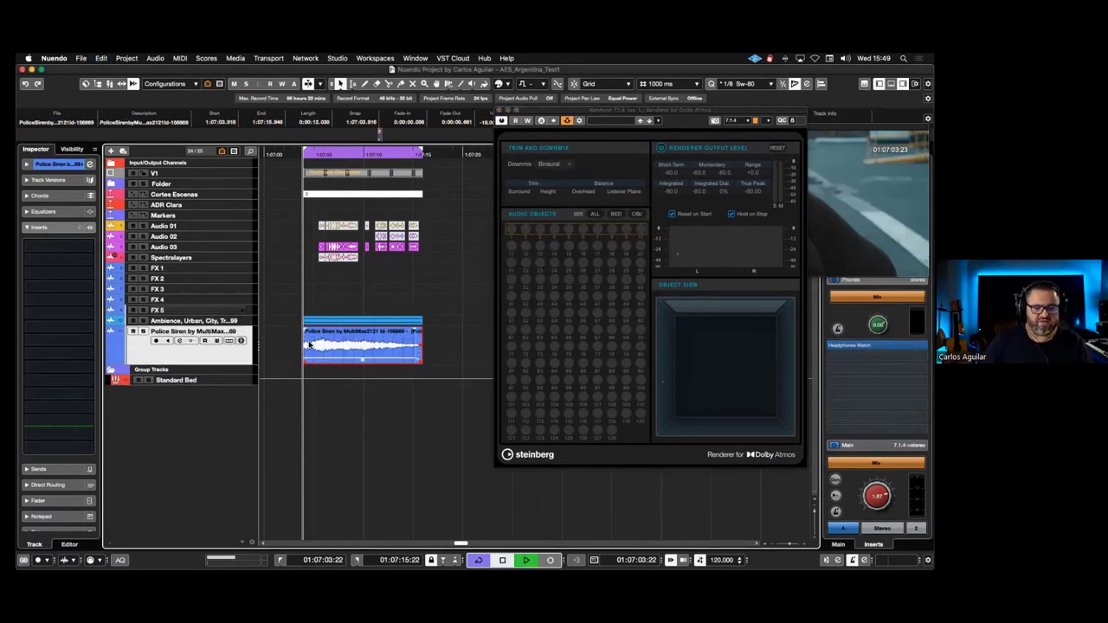
key("space")
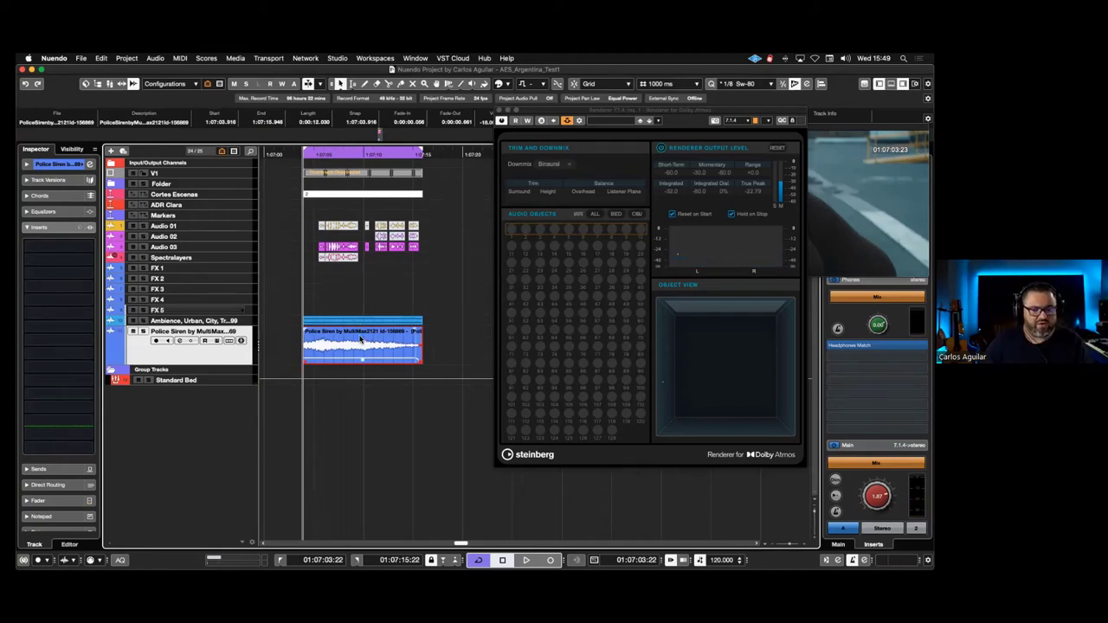
Create an Atmos object from the selected Police Siren track in ADM Authoring and set its binaural mode to Far
key("super+shift+a")
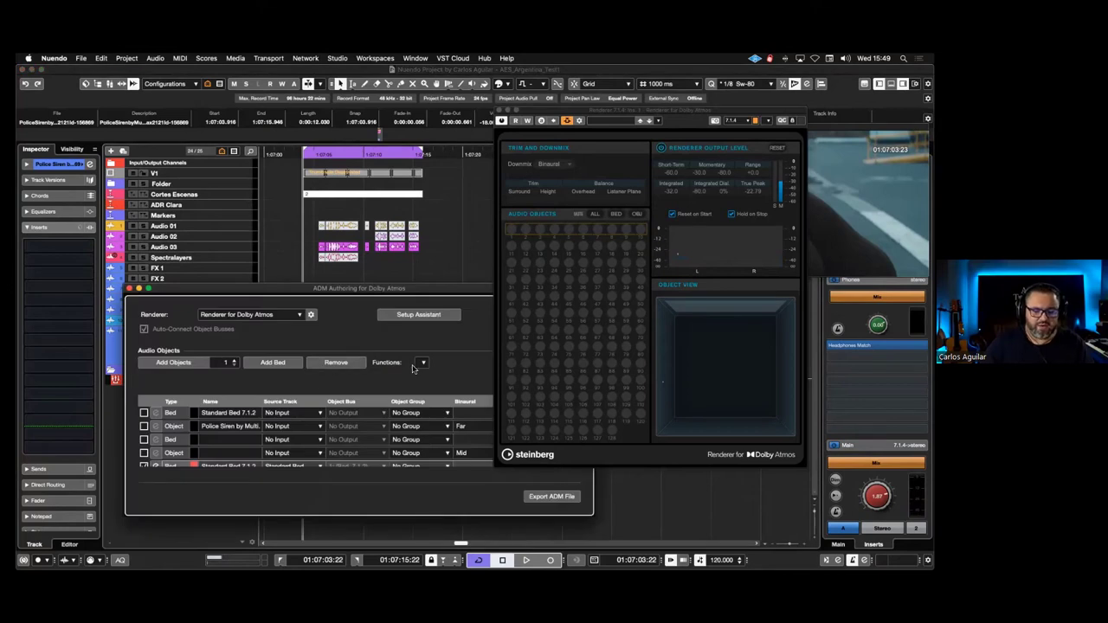
left_click(422, 363)
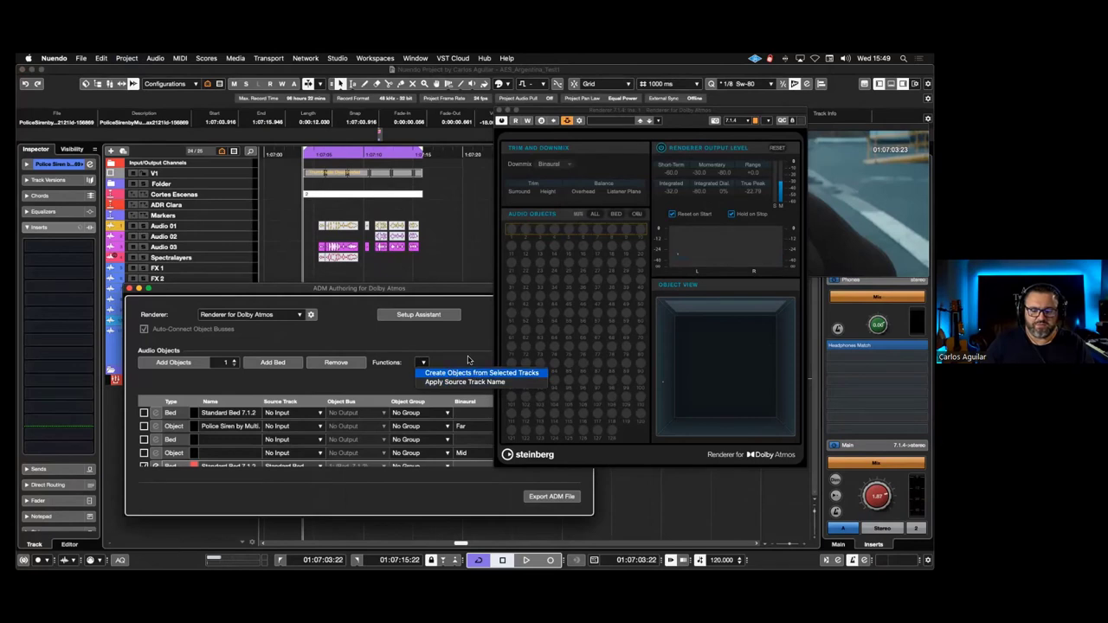
left_click(467, 372)
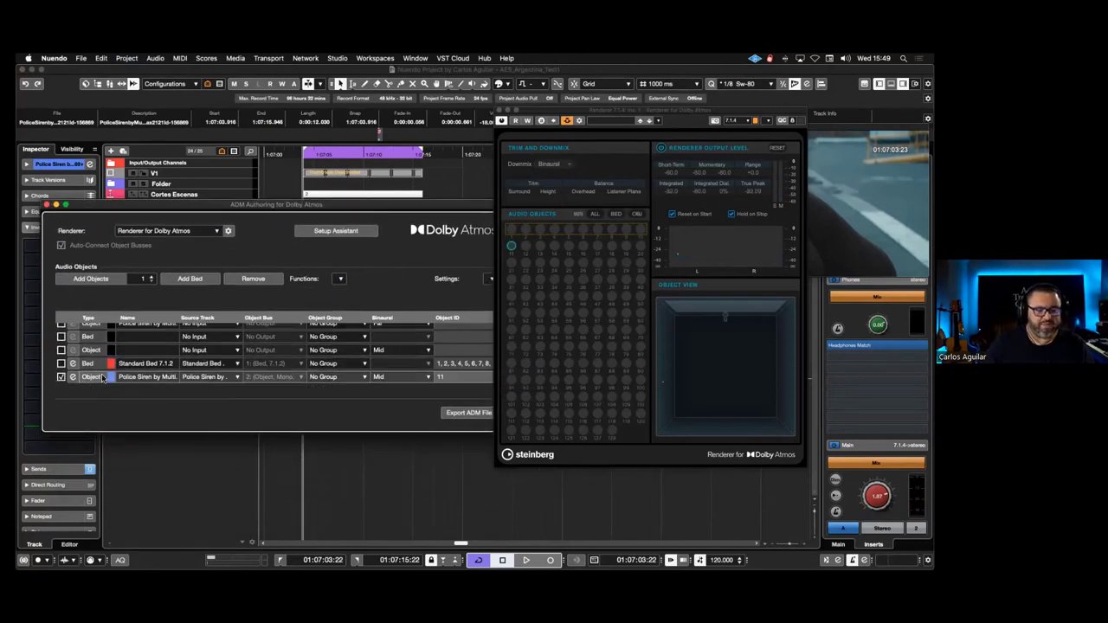
left_click(397, 383)
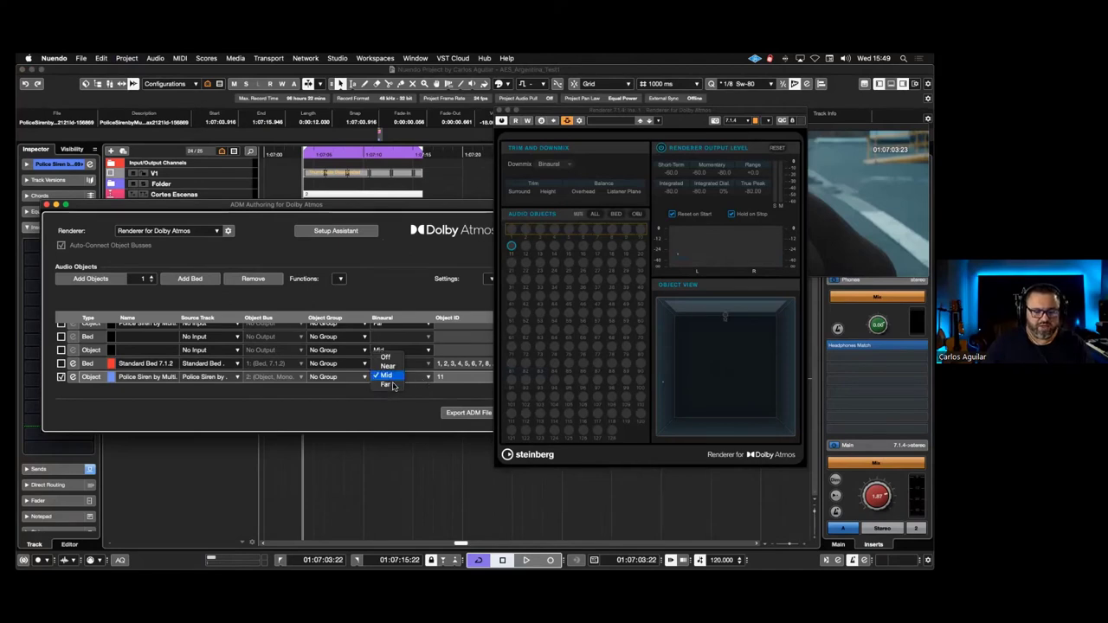
left_click(389, 389)
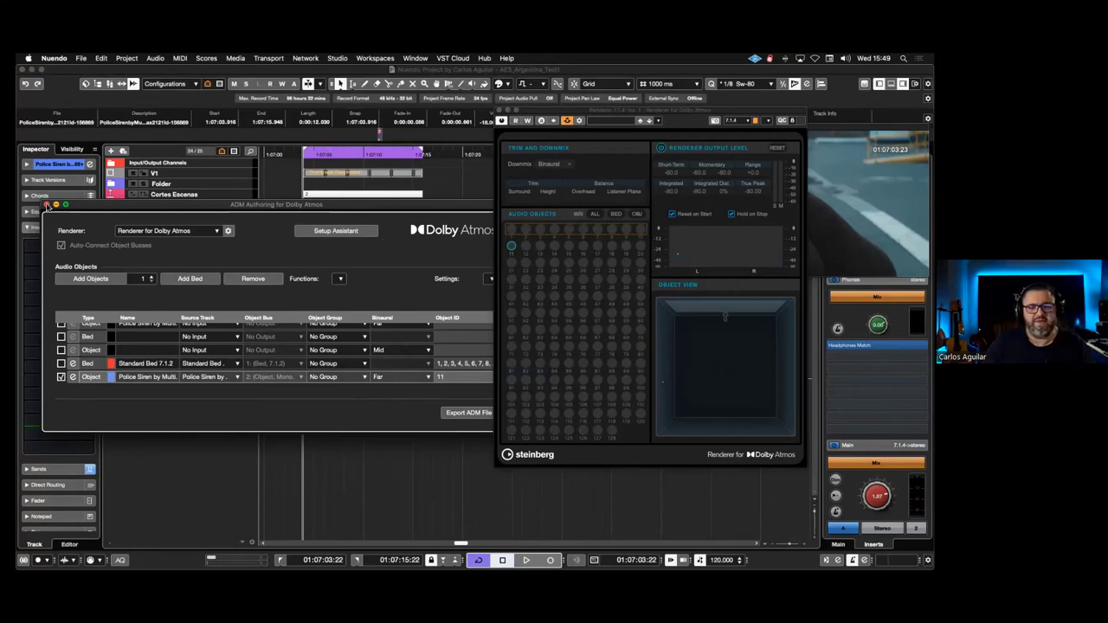
left_click(47, 205)
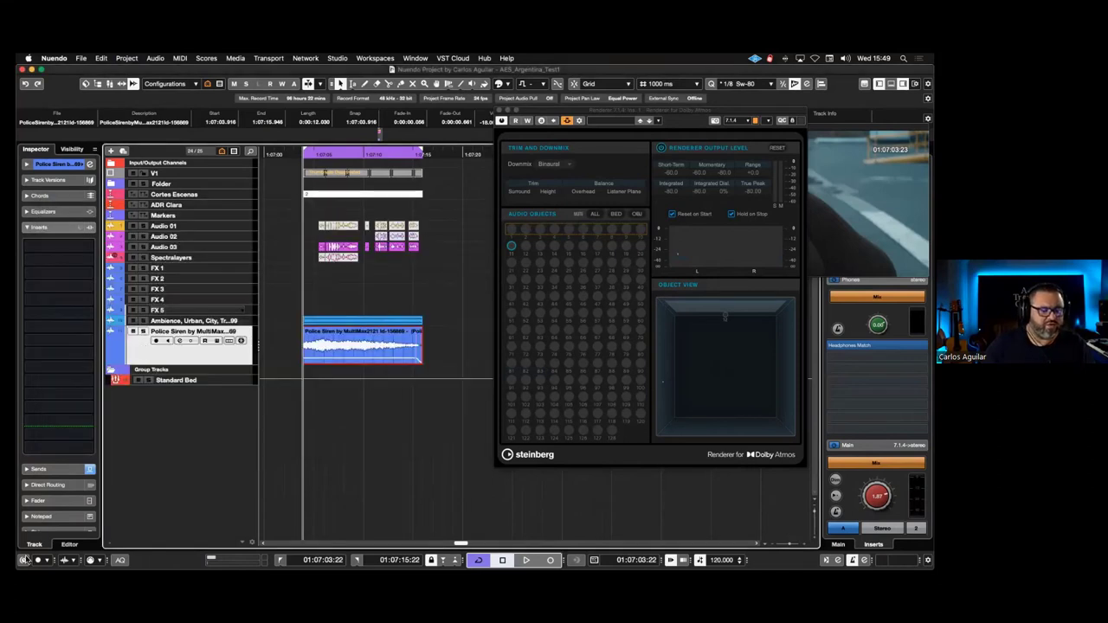
Open the Police Siren track's MultiPanner with the rear view shown, and place it beside the renderer
left_click(38, 500)
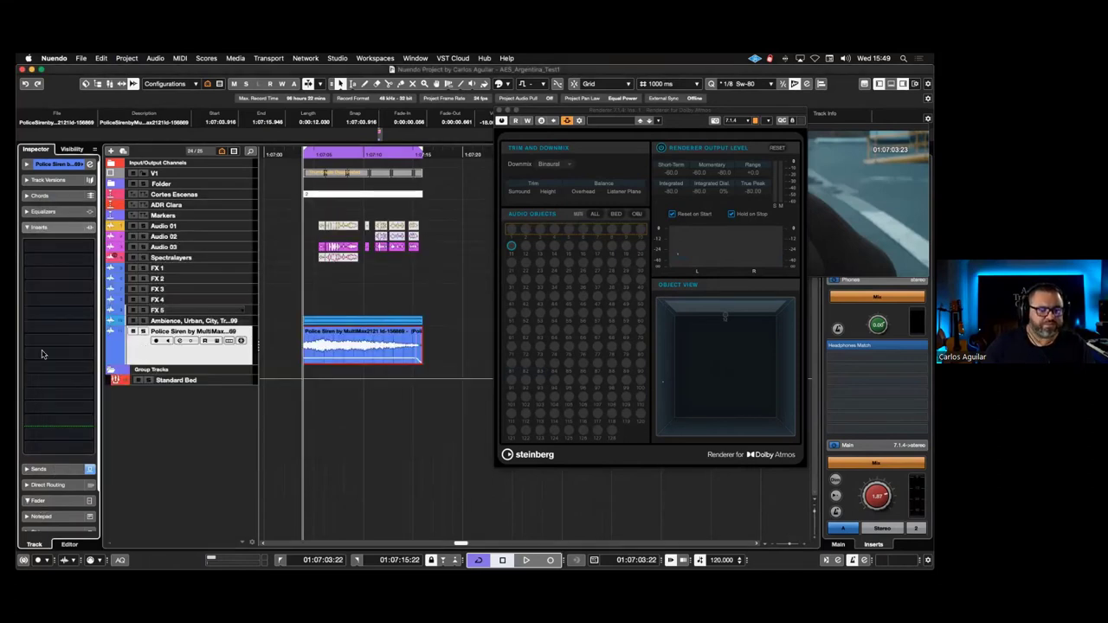
double_click(56, 310)
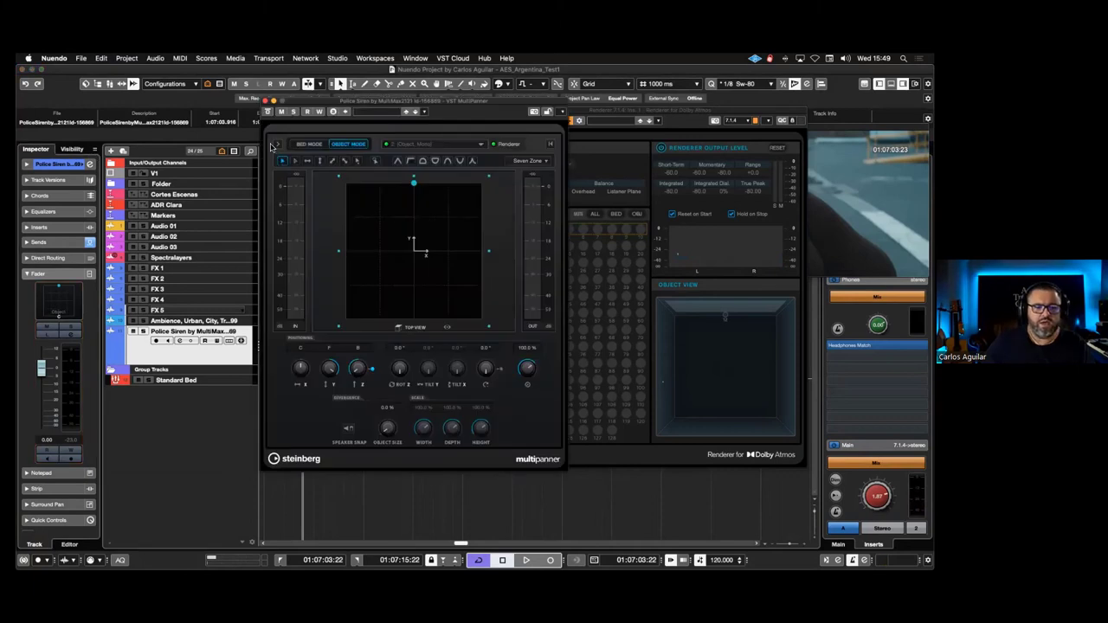
left_click(276, 145)
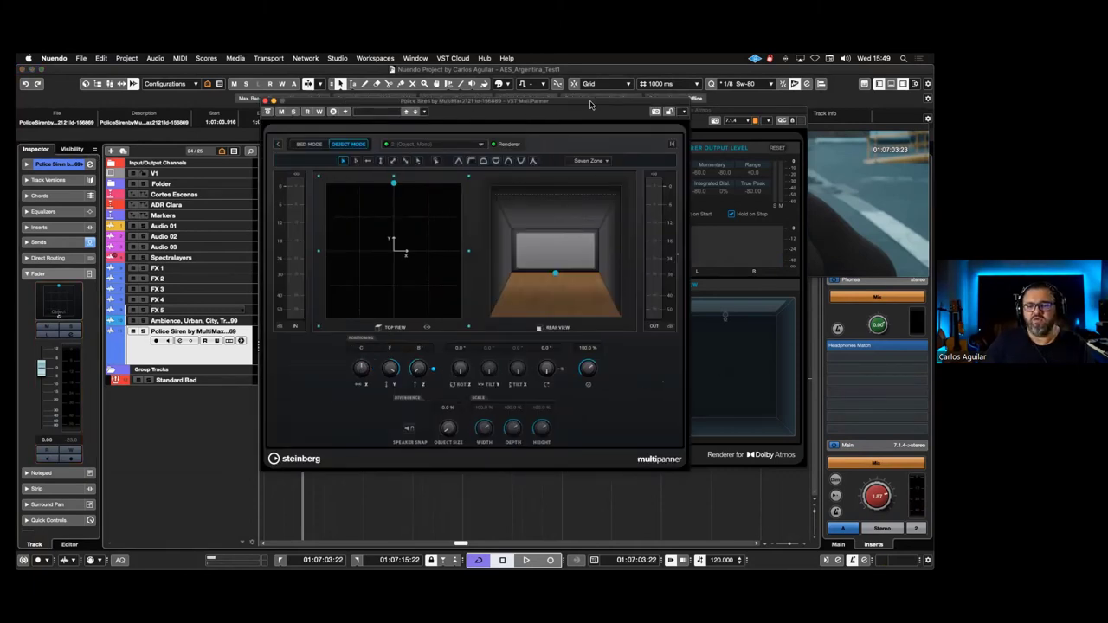
left_click_drag(592, 104, 318, 166)
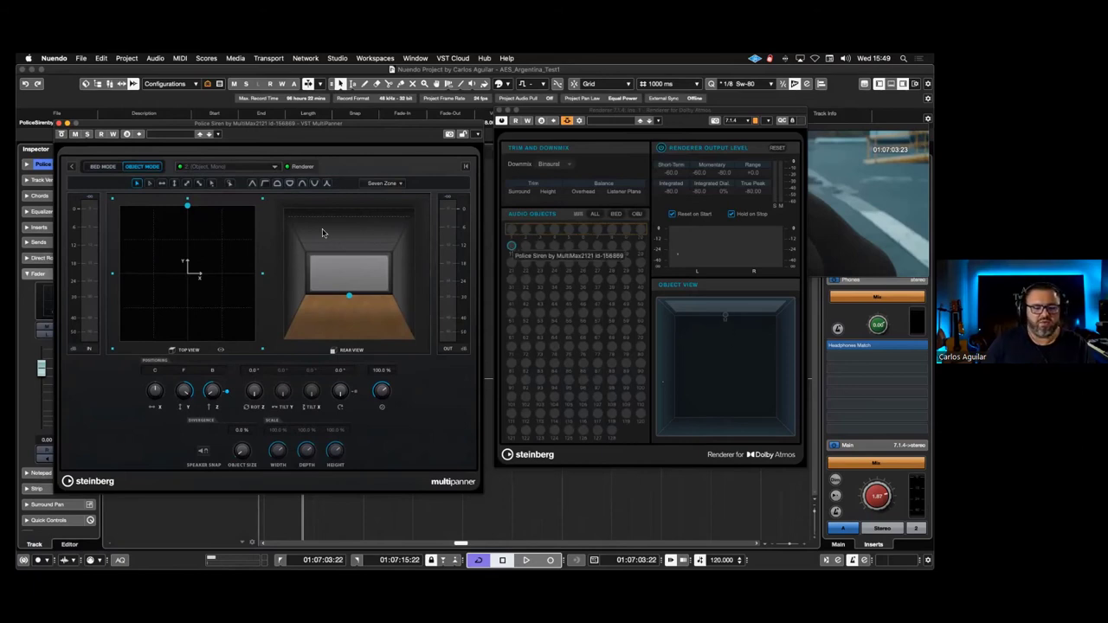
Raise the siren object's height and pan it to the right side, slightly behind the listener, during playback, then stop
left_click_drag(349, 297, 353, 239)
key("space")
left_click_drag(192, 208, 252, 292)
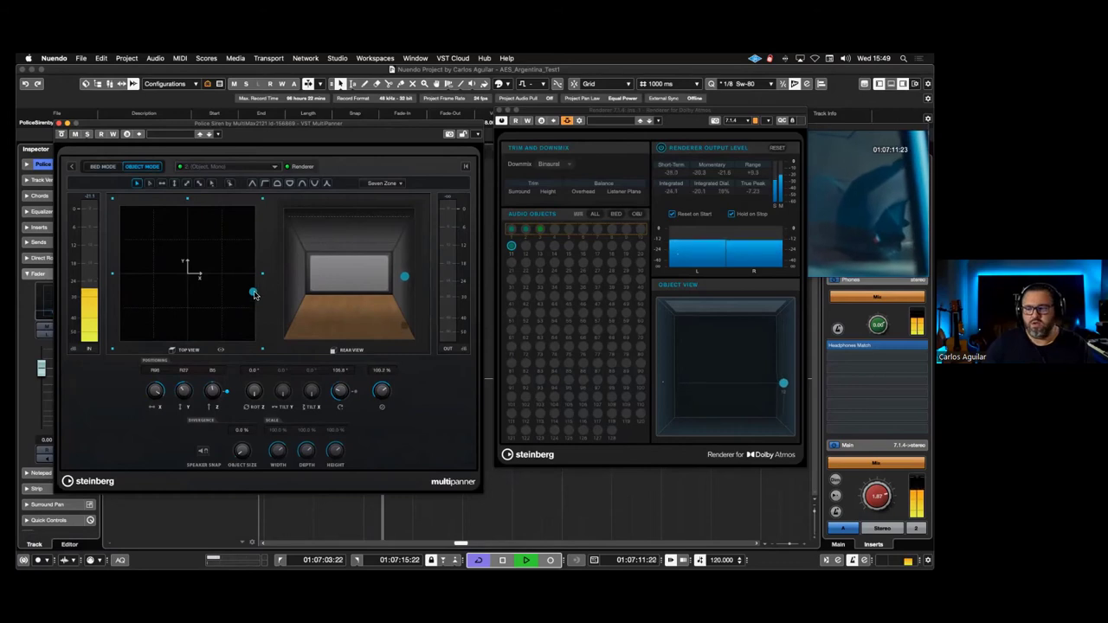
key("space")
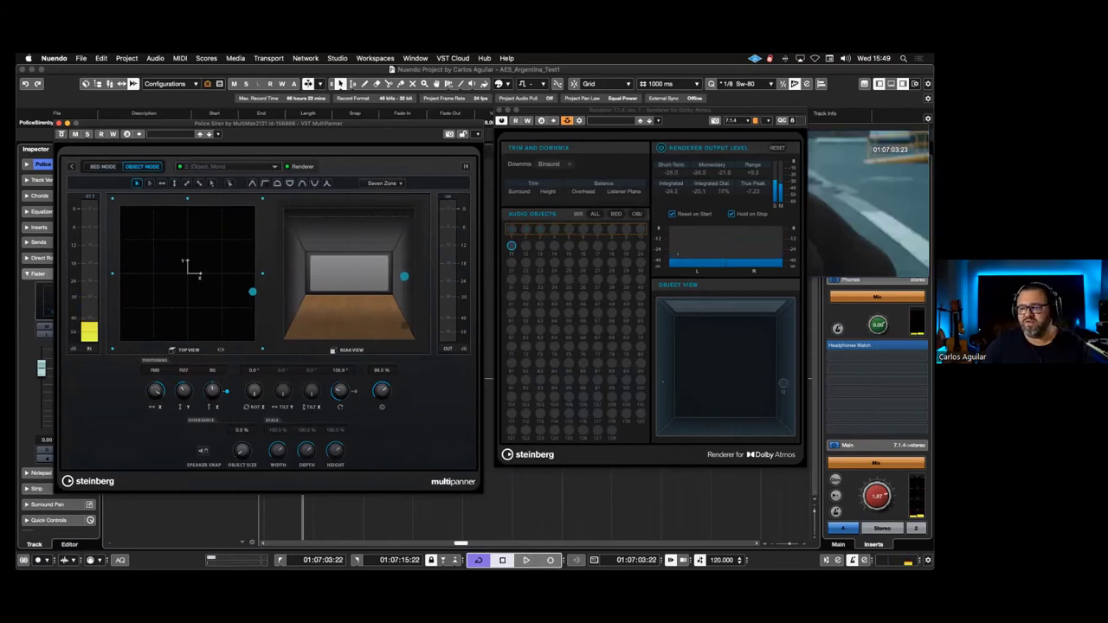
Bring up the Video Player and load Headphones Match as the first insert on the Phones channel
key("F8")
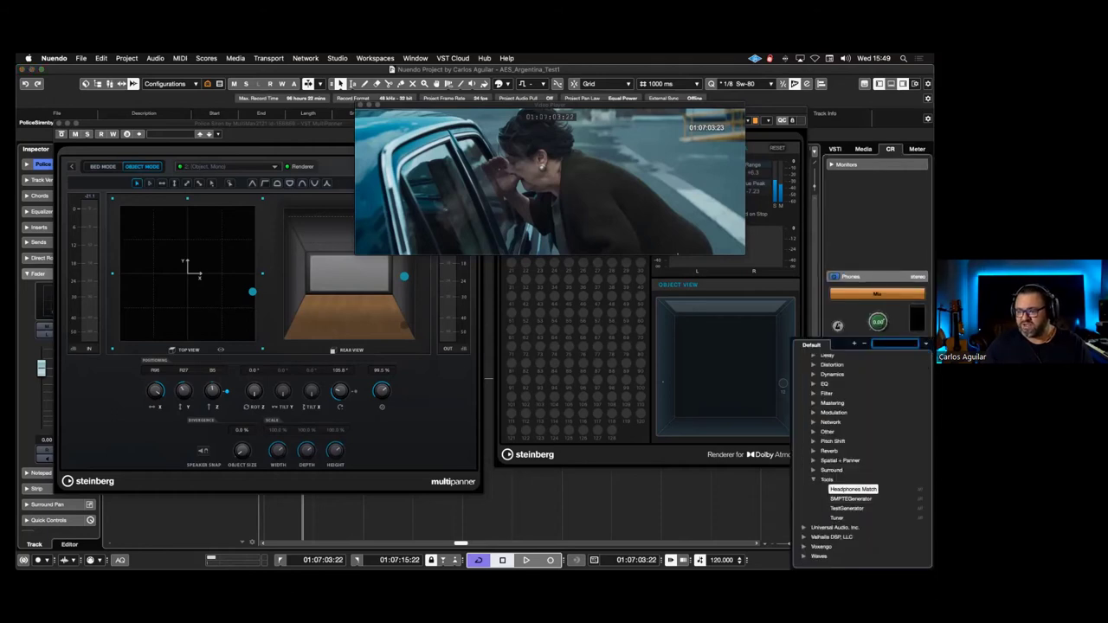
key("Return")
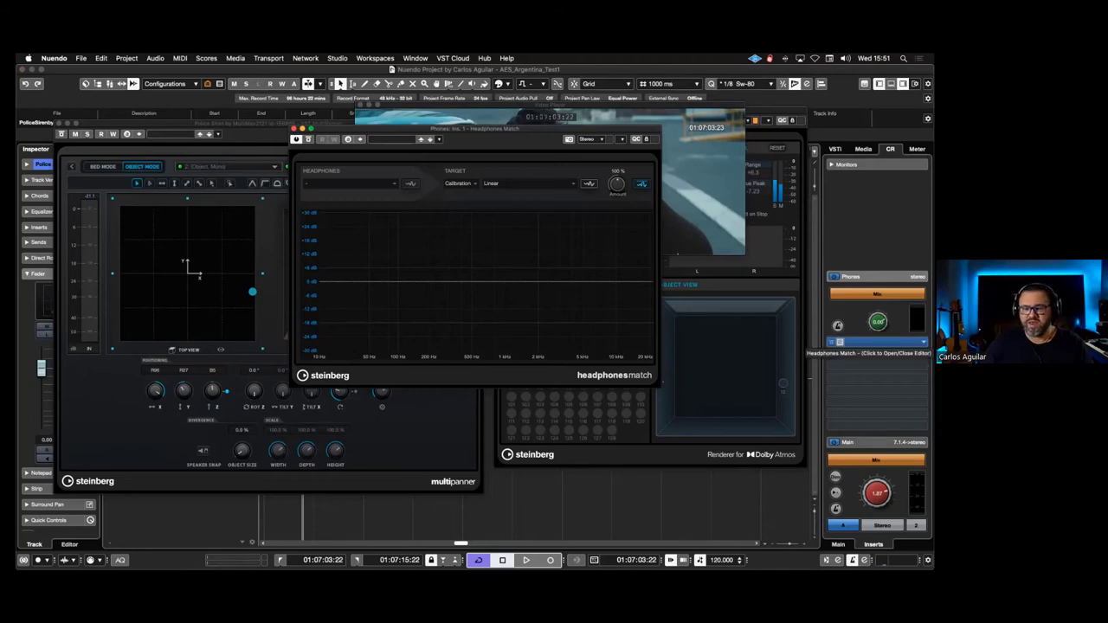
left_click(877, 343)
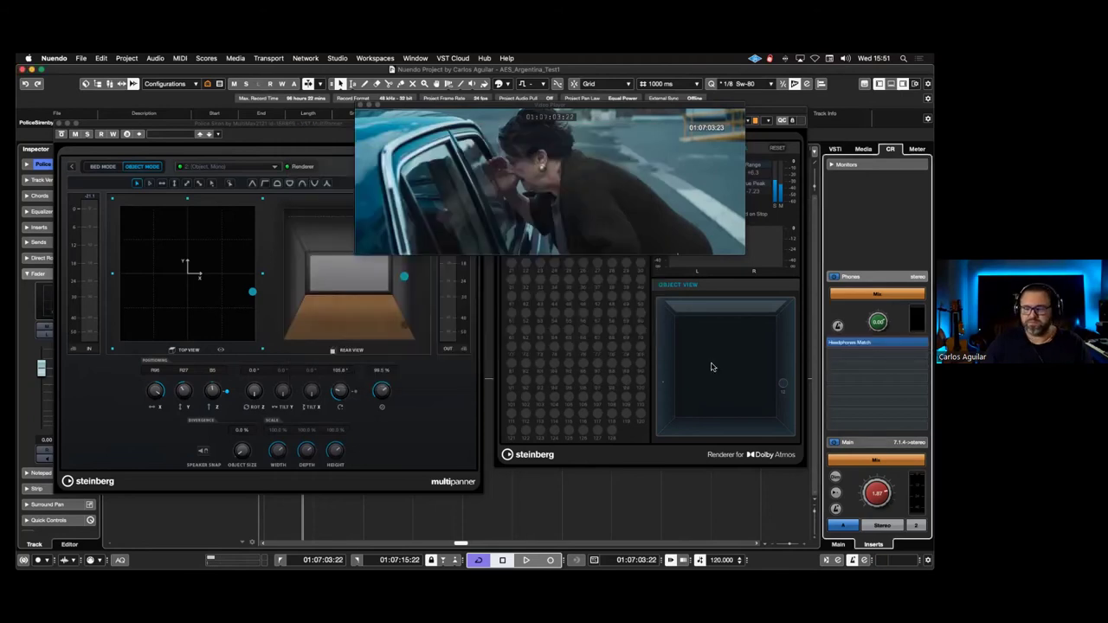
Open Headphones Match on the Phones channel and choose the Sennheiser HD600 as the headphone model
left_click(877, 343)
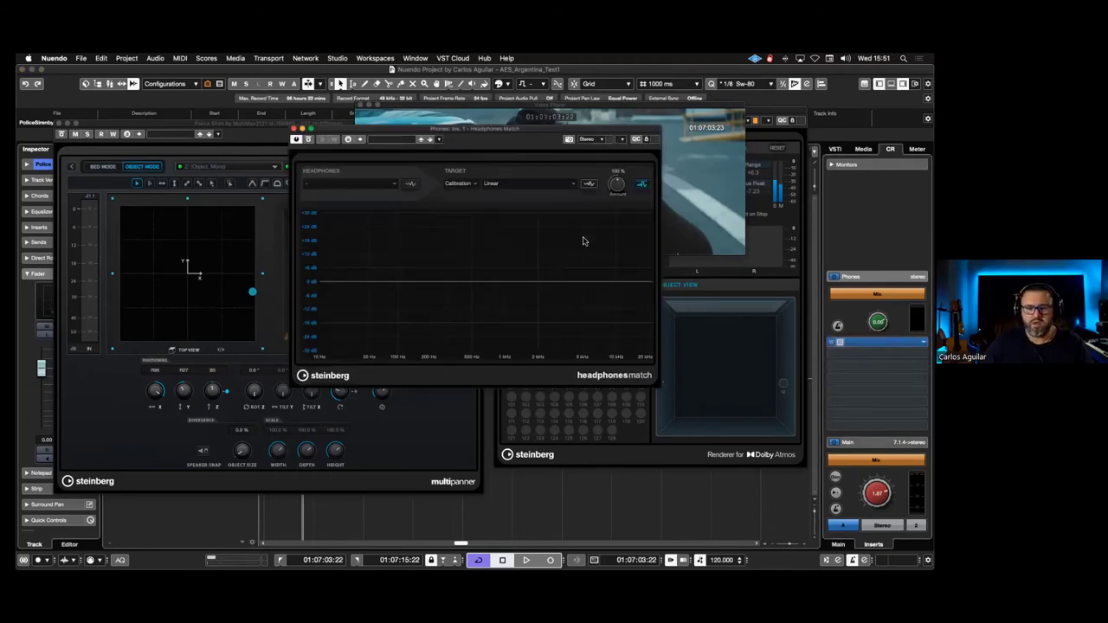
left_click_drag(507, 134, 390, 282)
left_click(243, 317)
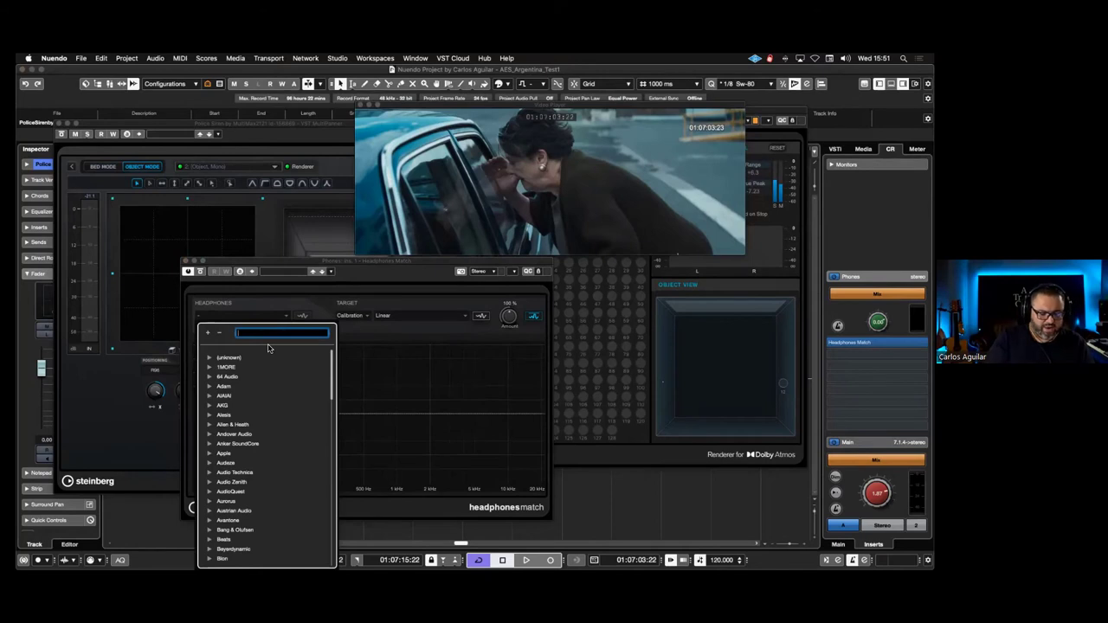
type("hd600")
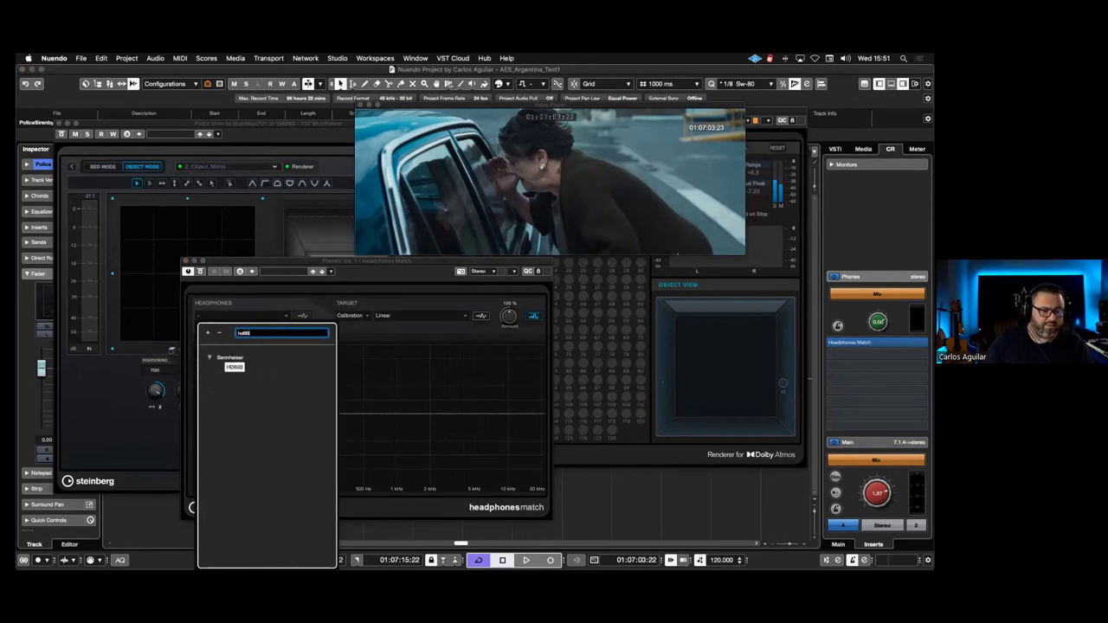
left_click(235, 368)
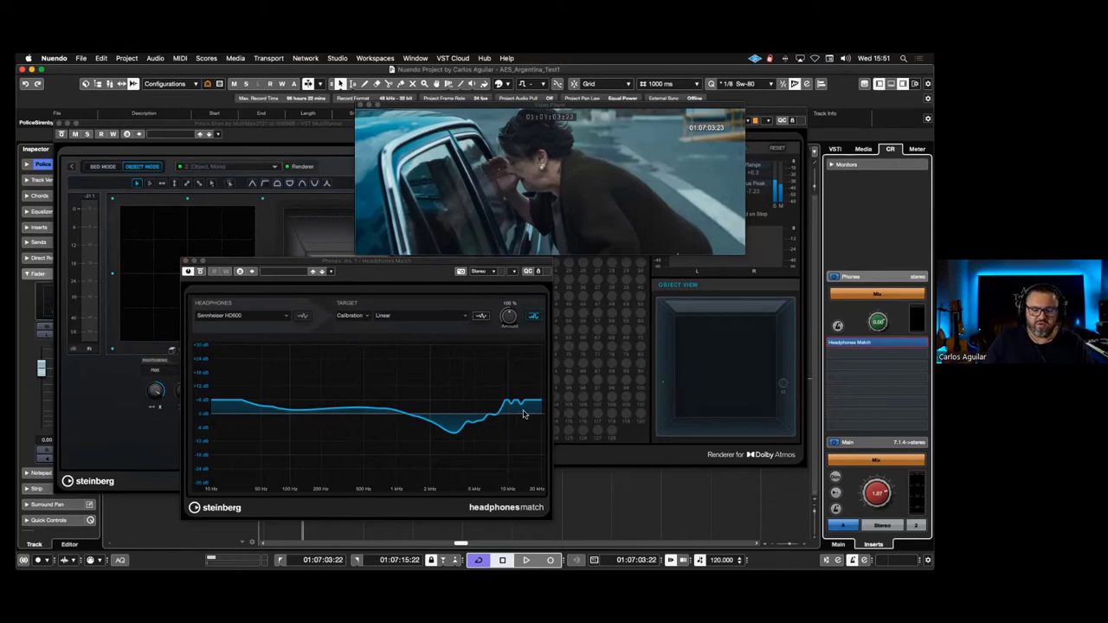
Compare the Headphones Match curve with and without limiting, leave limiting off, and try a 200 % amount before restoring 100 %
left_click(534, 317)
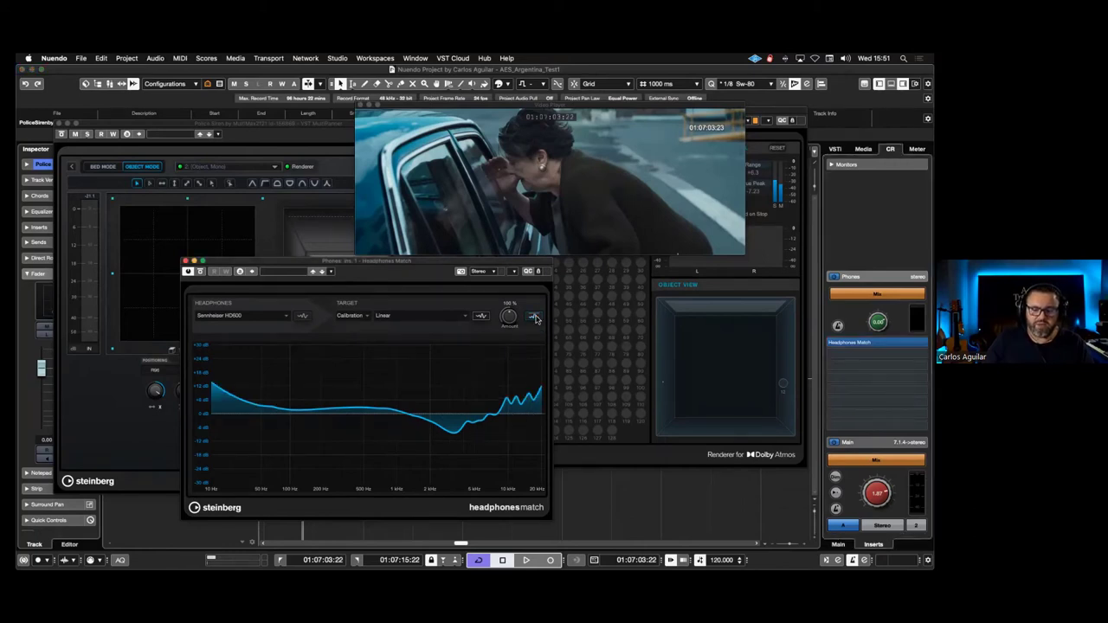
left_click(534, 317)
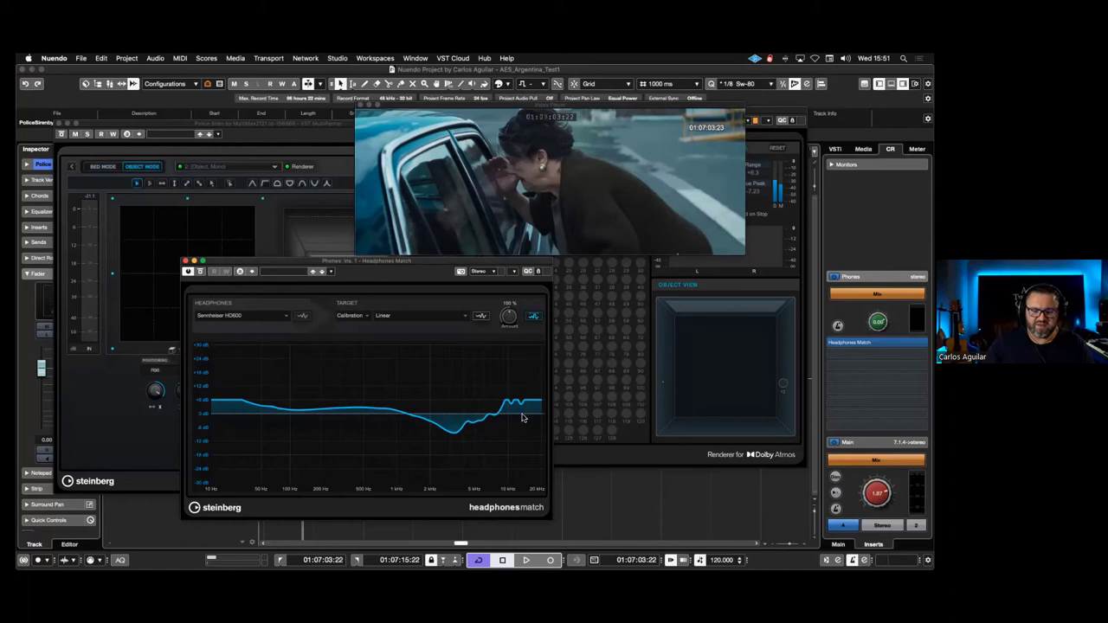
left_click(535, 317)
left_click_drag(510, 317, 521, 252)
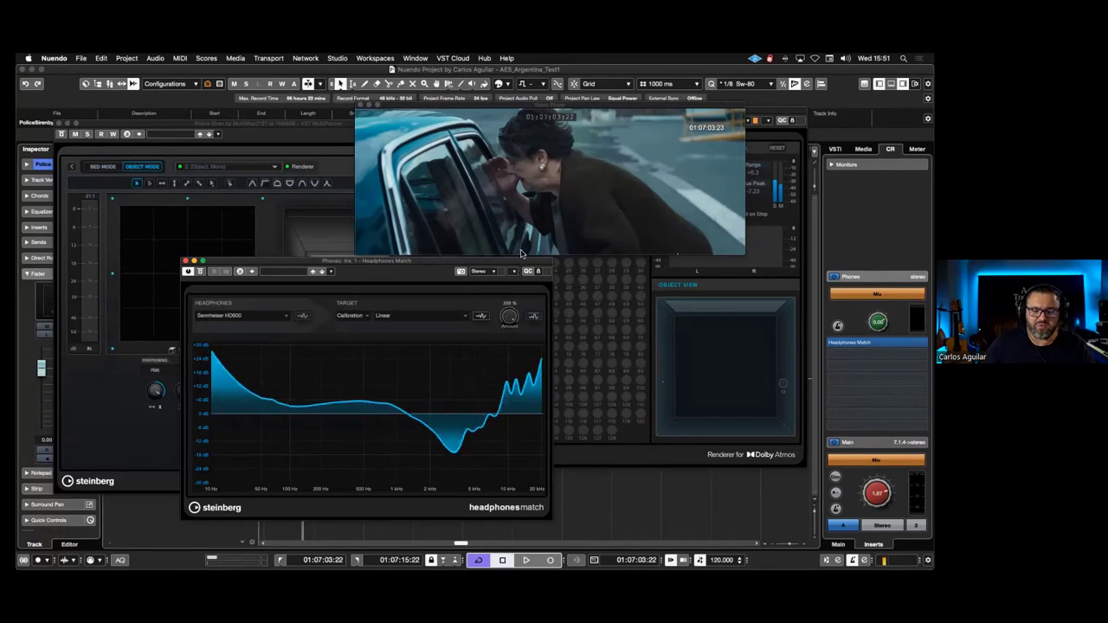
left_click_drag(502, 300, 507, 315)
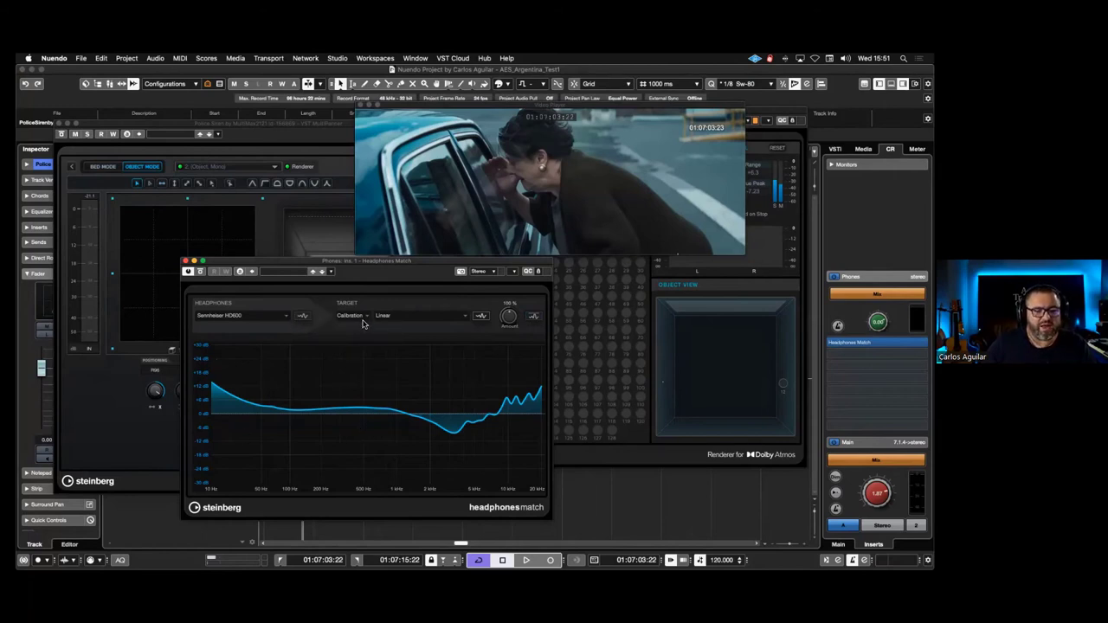
Review the available calibration target curves, keep Linear, and close Headphones Match
left_click(399, 318)
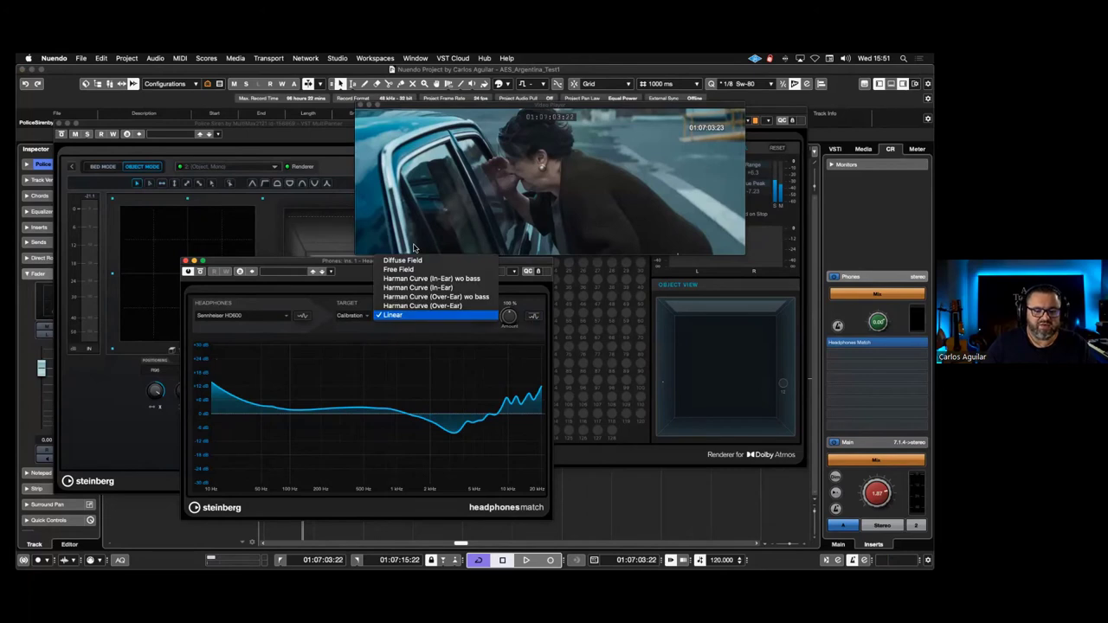
left_click(186, 269)
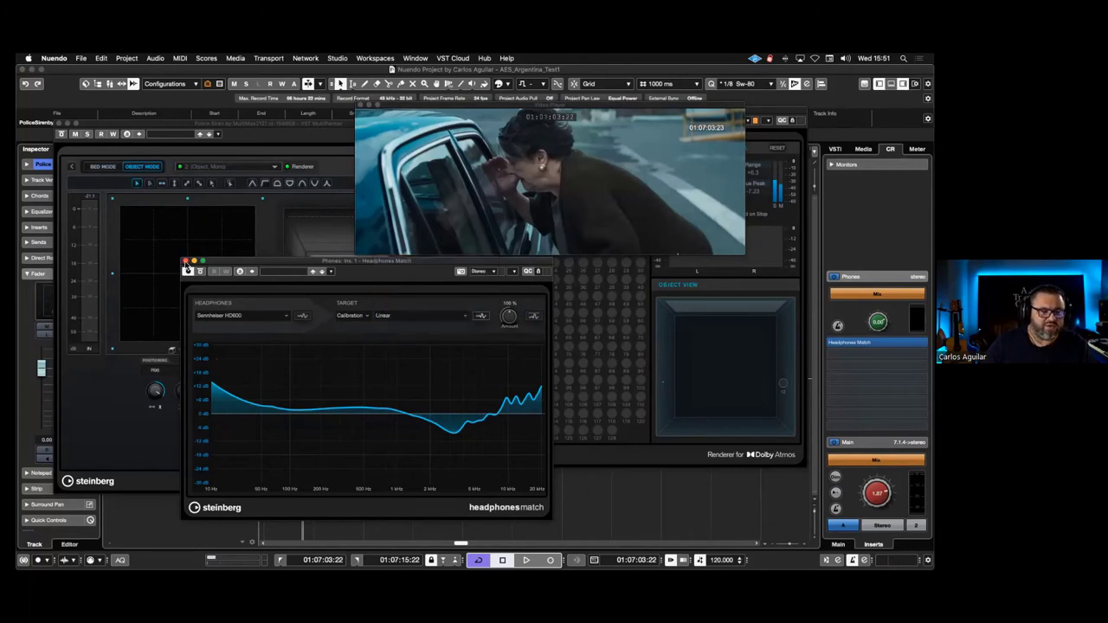
left_click(185, 261)
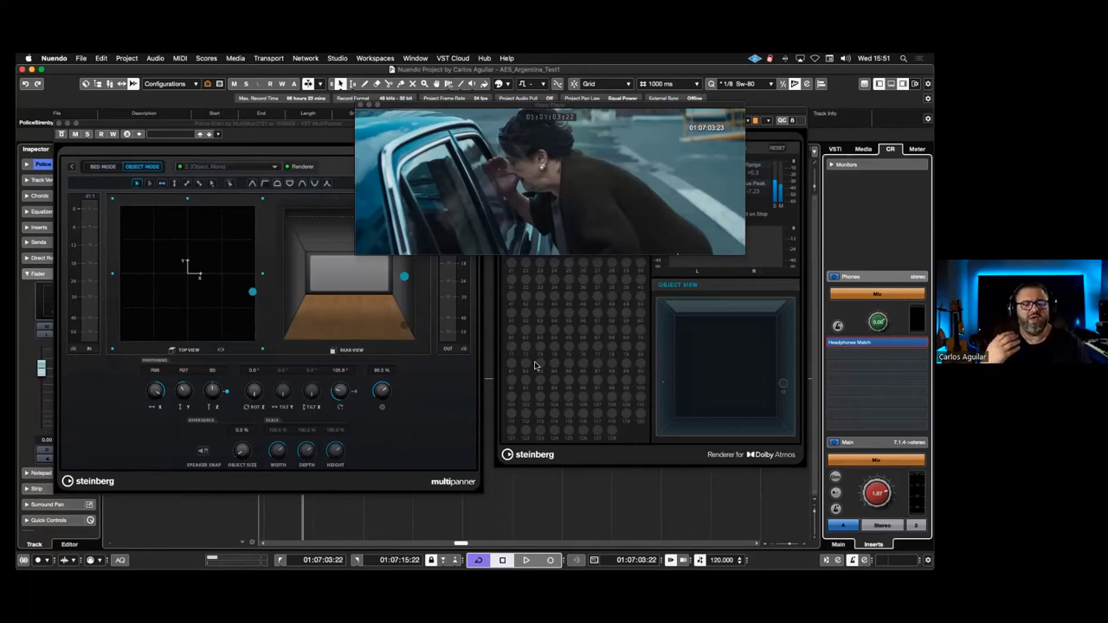
Place the Video Player beside the siren's MultiPanner and play the scene to audition the current pan position
left_click(425, 404)
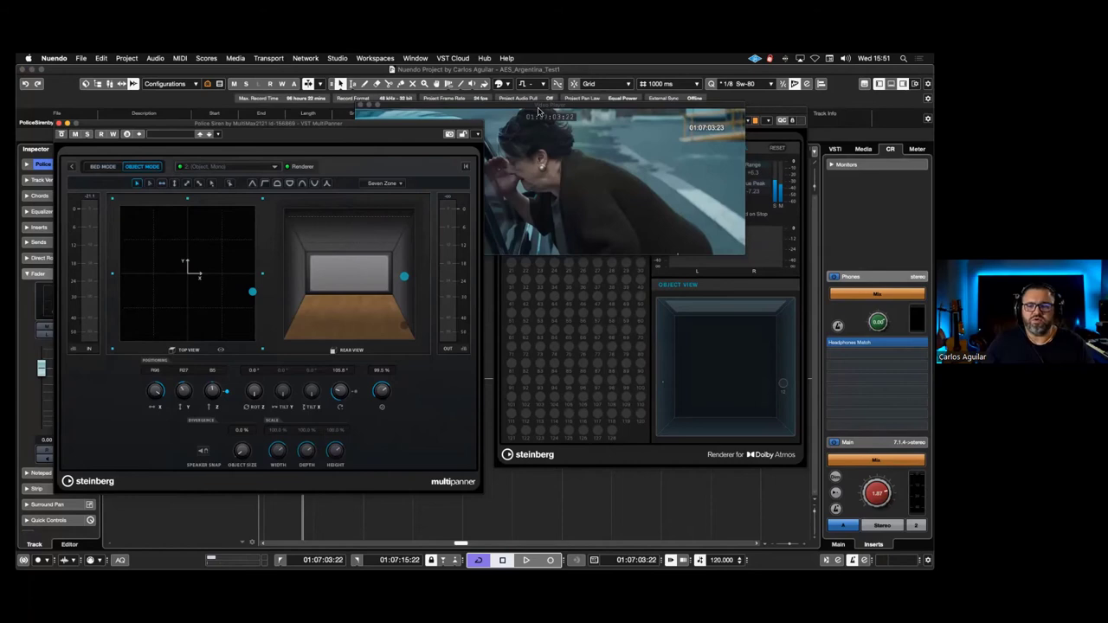
left_click_drag(582, 107, 606, 121)
key("space")
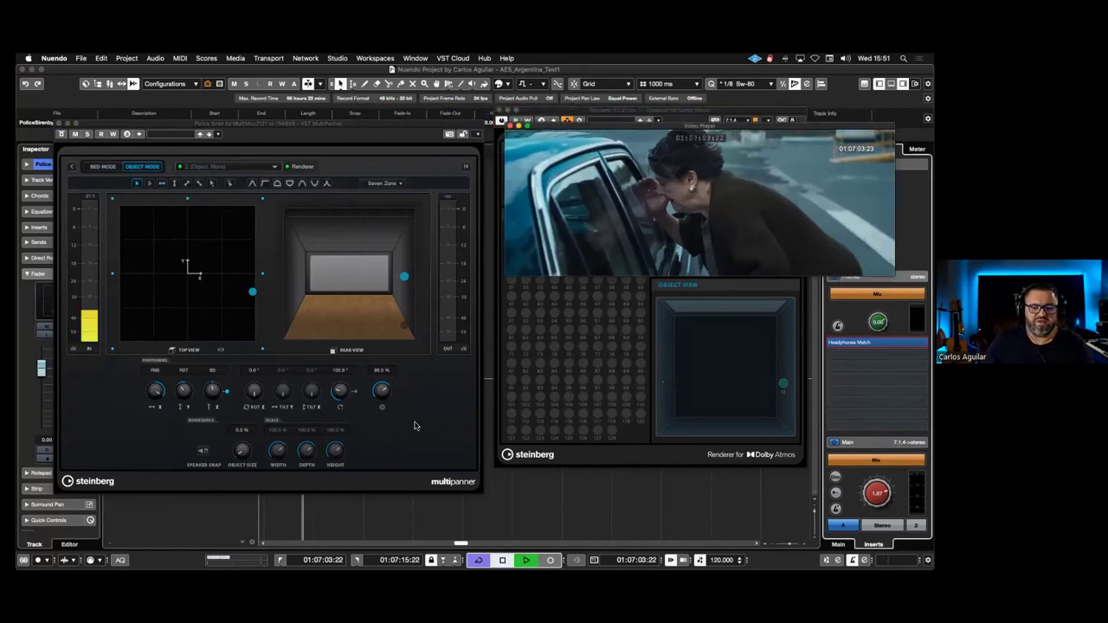
key("space")
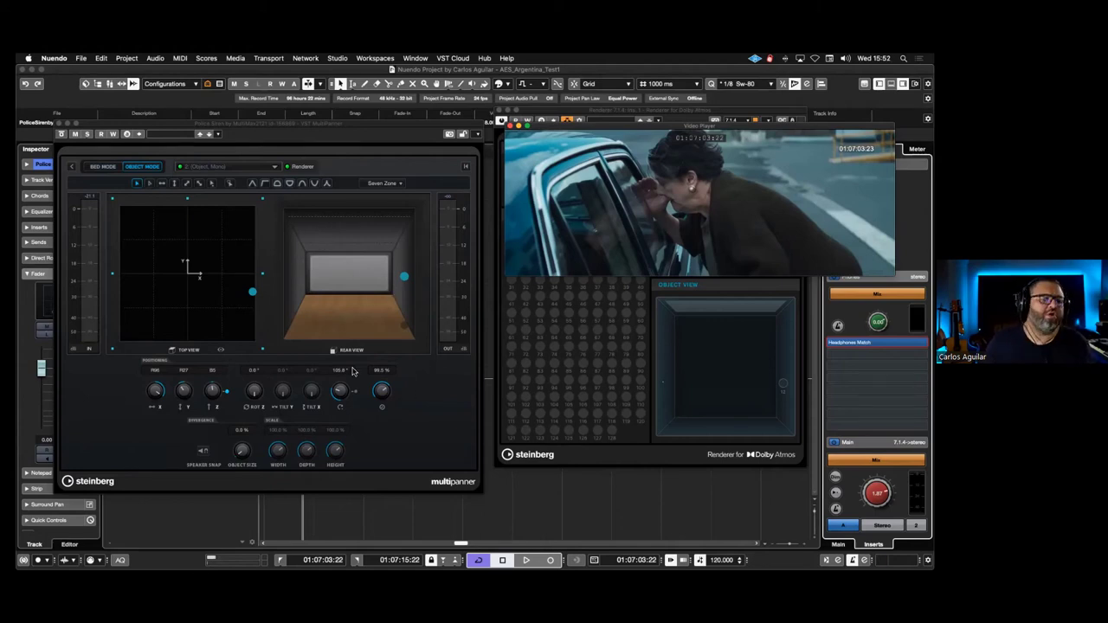
During playback, pan the siren object to the rear left, lower its fader to -15.5, move it to the rear right, and stop
mouse_move(289, 126)
left_mouse_down()
mouse_move(307, 126)
mouse_move(285, 126)
left_mouse_up()
key("space")
left_click_drag(227, 261, 138, 324)
key("space")
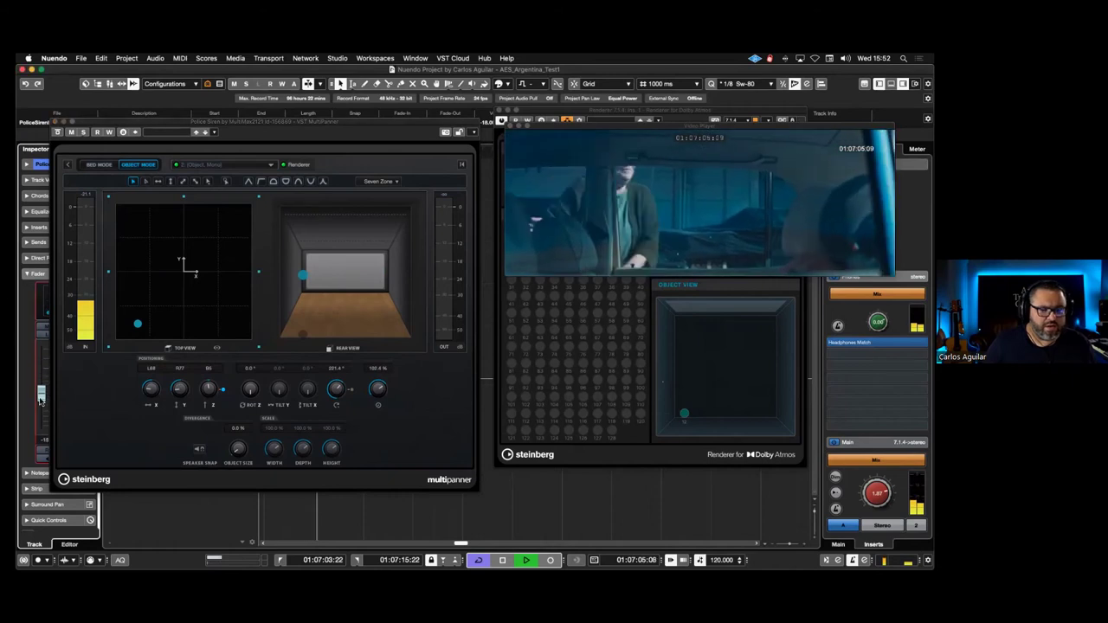
left_click_drag(139, 326, 233, 311)
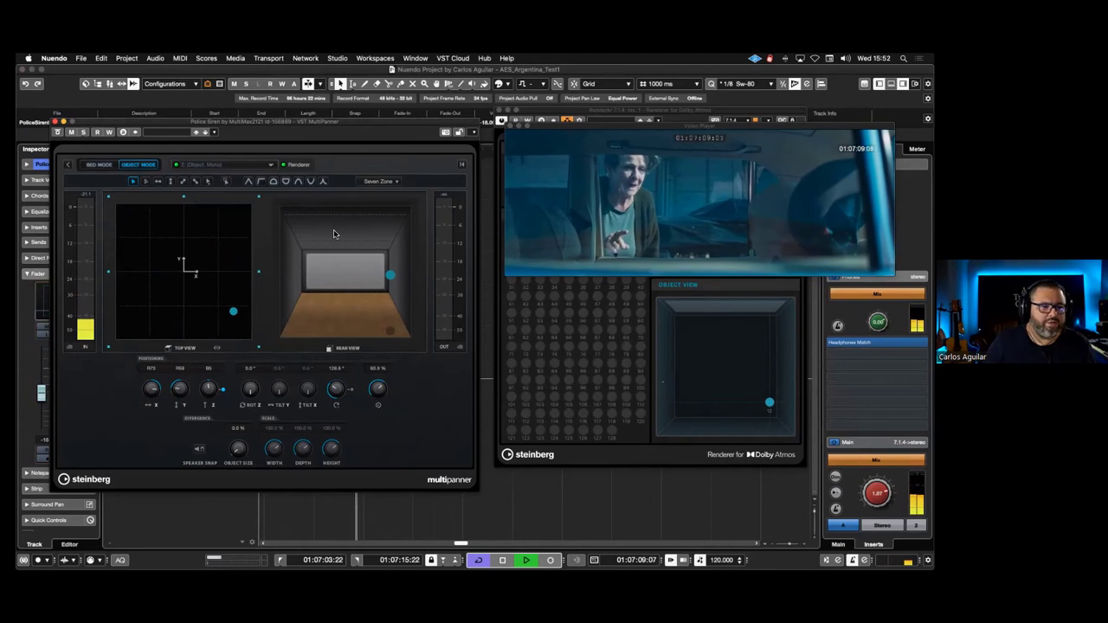
key("space")
Close the MultiPanner, Video Player and Dolby Atmos renderer windows, and show the master meter
key("super+w")
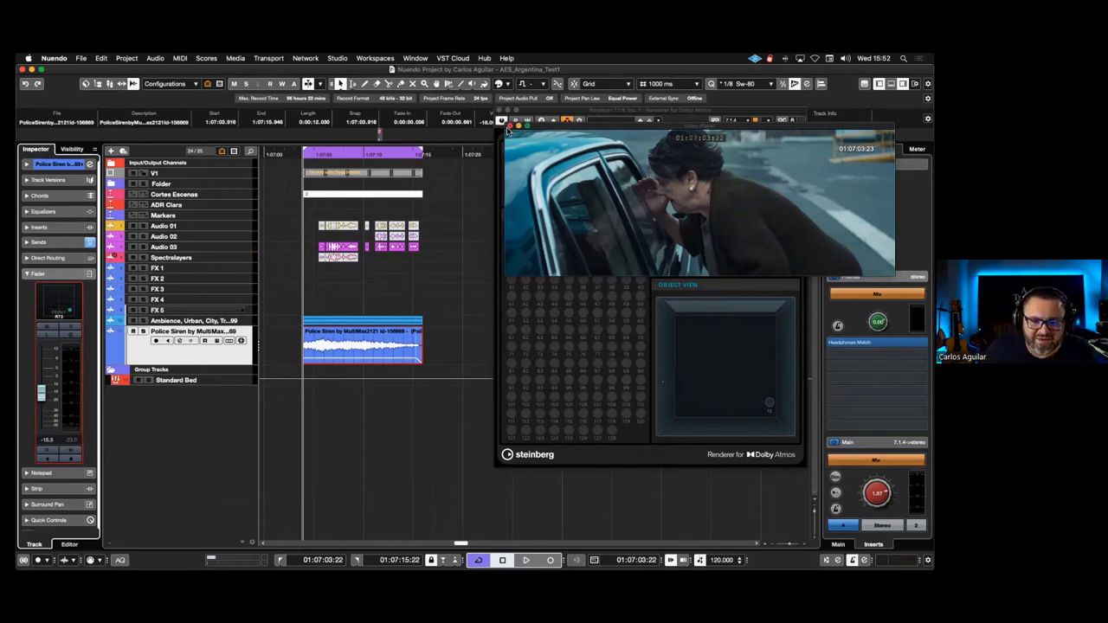
key("super+w")
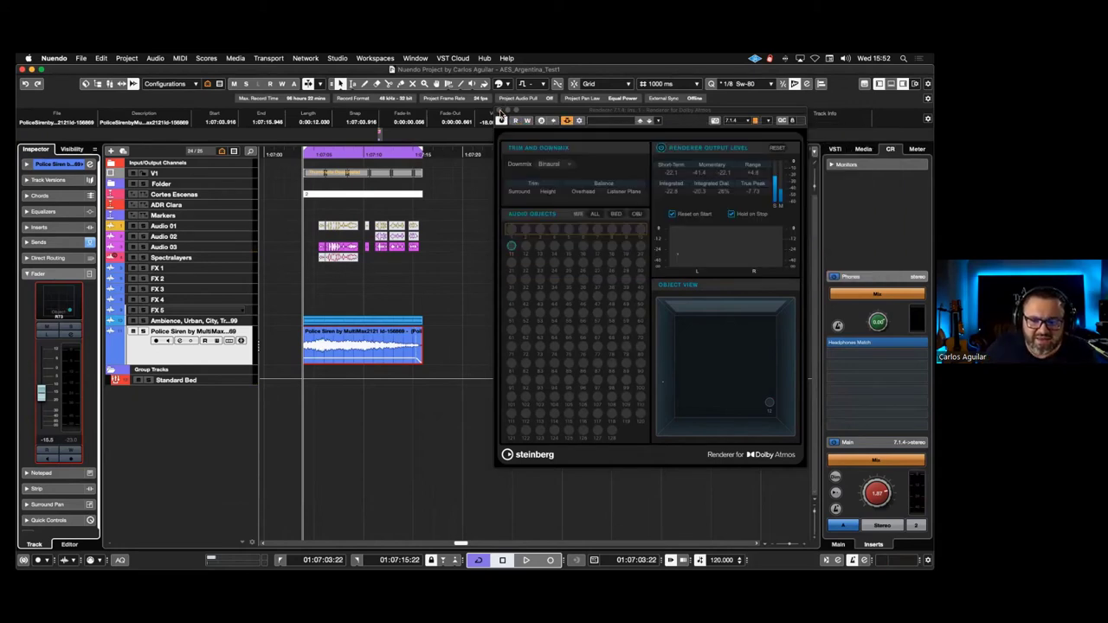
key("super+w")
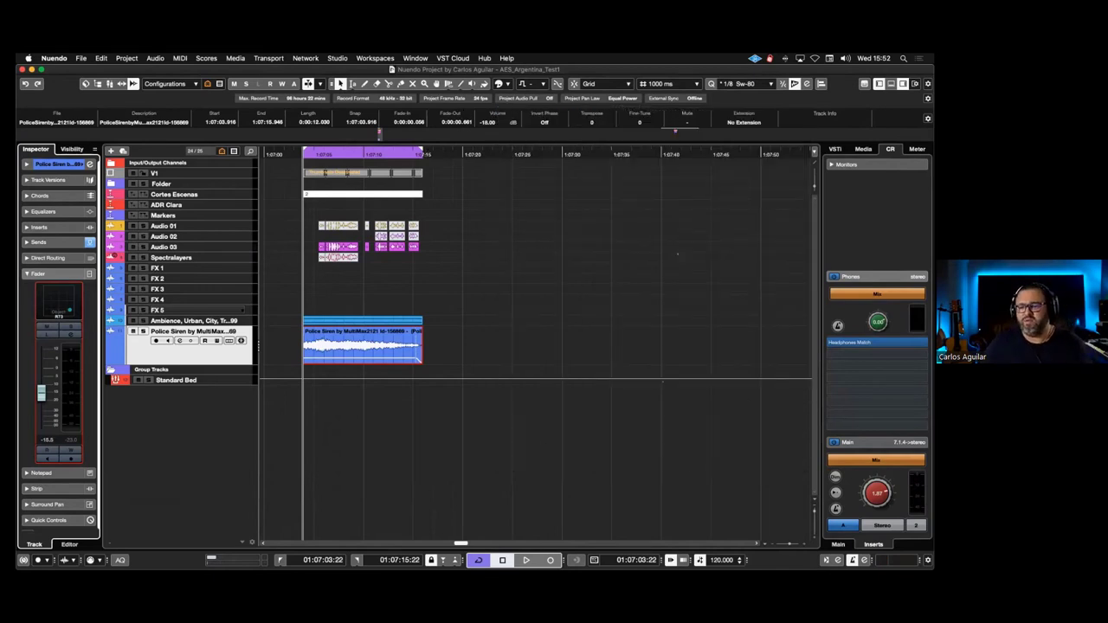
left_click(917, 148)
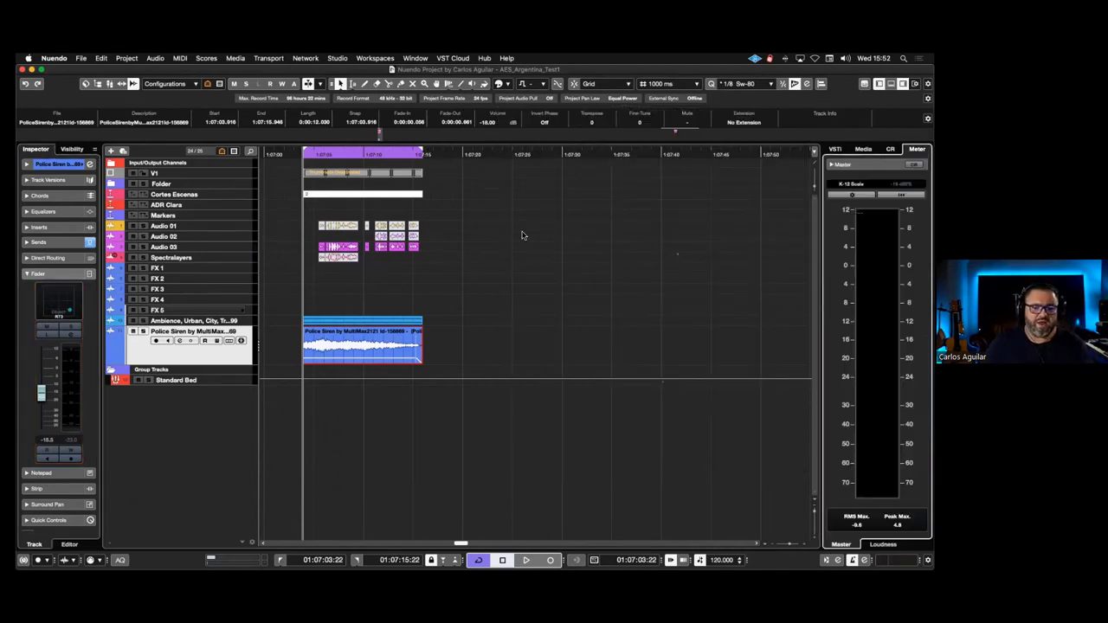
Go to the ADR cycle markers around 2:02:00 in the project and activate the Markers track
scroll(522, 235, "down", 1)
scroll(522, 236, "down", 1)
scroll(522, 235, "right", 5)
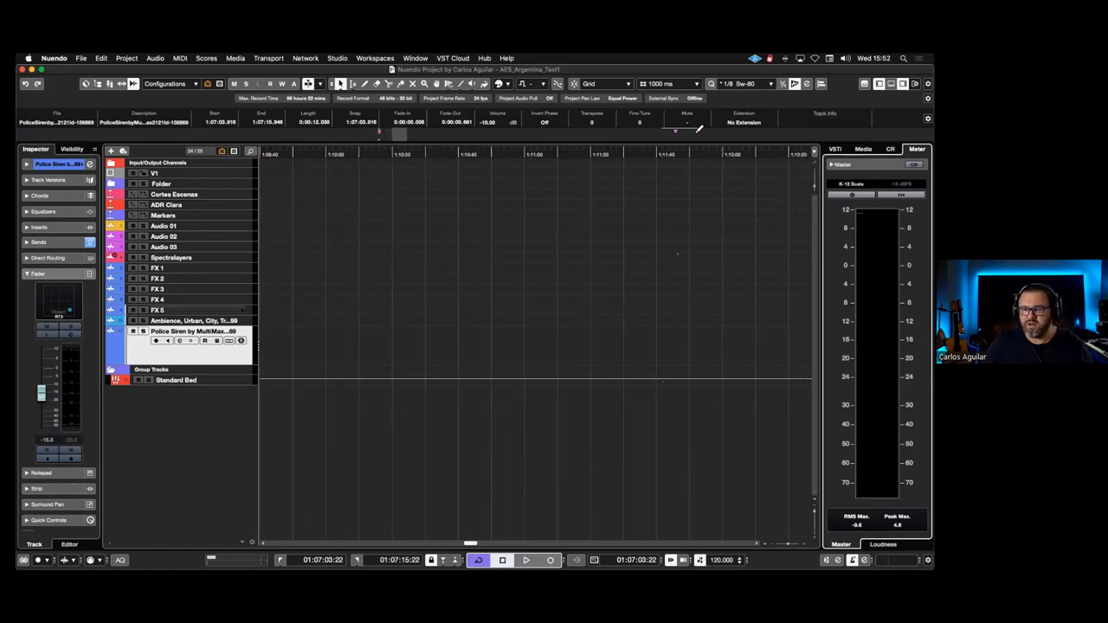
left_click(670, 225)
key("shift+f")
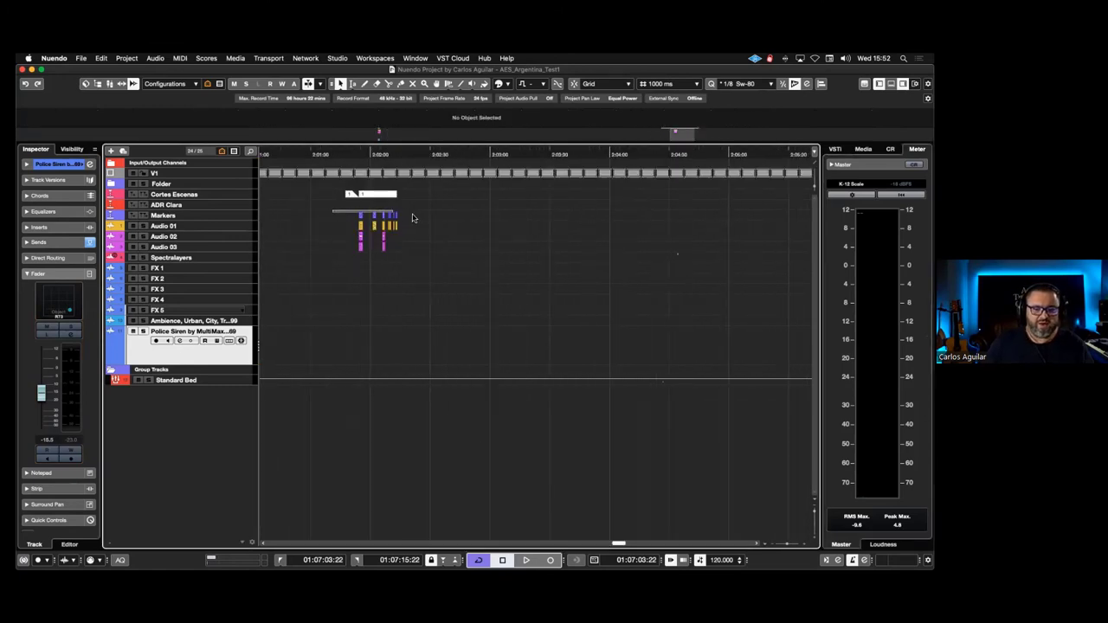
left_click(412, 218)
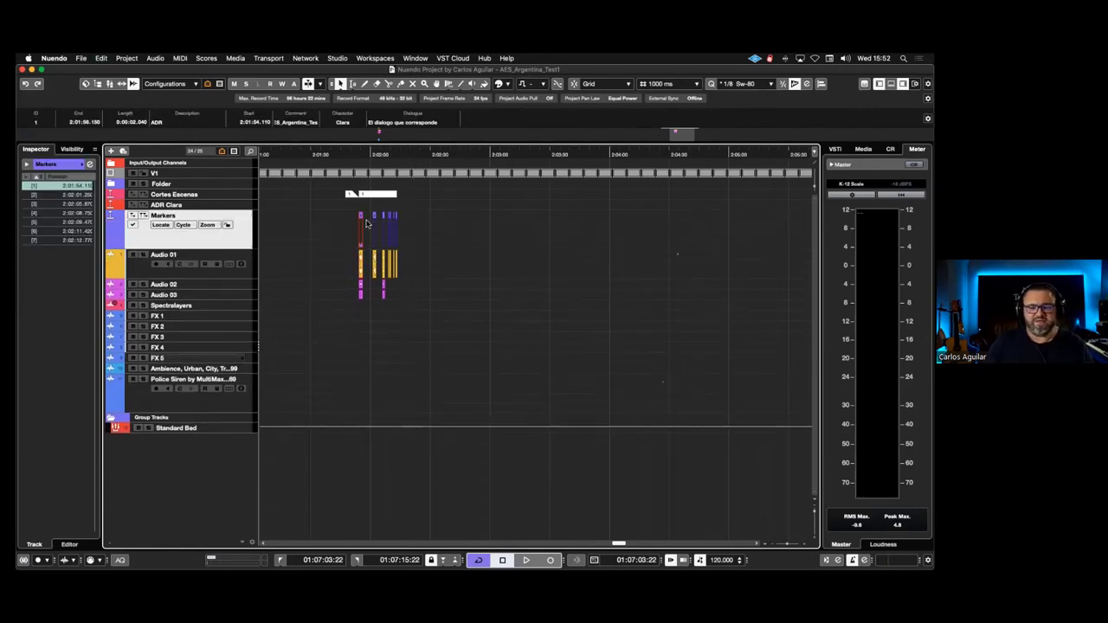
scroll(366, 224, "up", 3)
left_click_drag(561, 235, 351, 217)
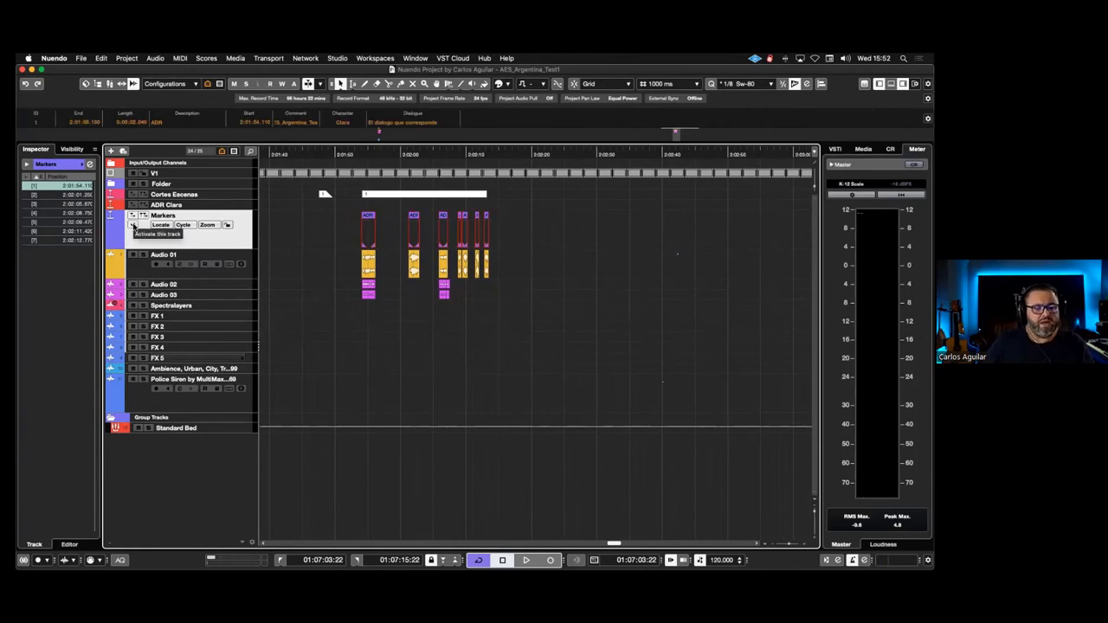
left_click(133, 225)
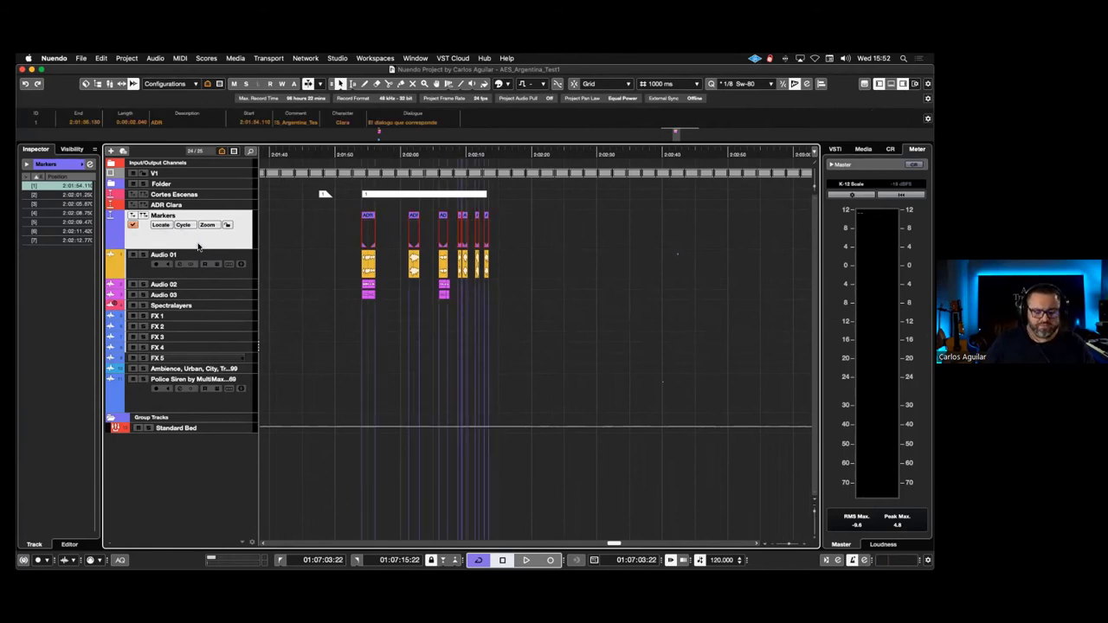
Open Export Audio Mixdown with the export queue expanded, set the range to Cycle Markers, and enable all seven ADR markers
key("super+shift+e")
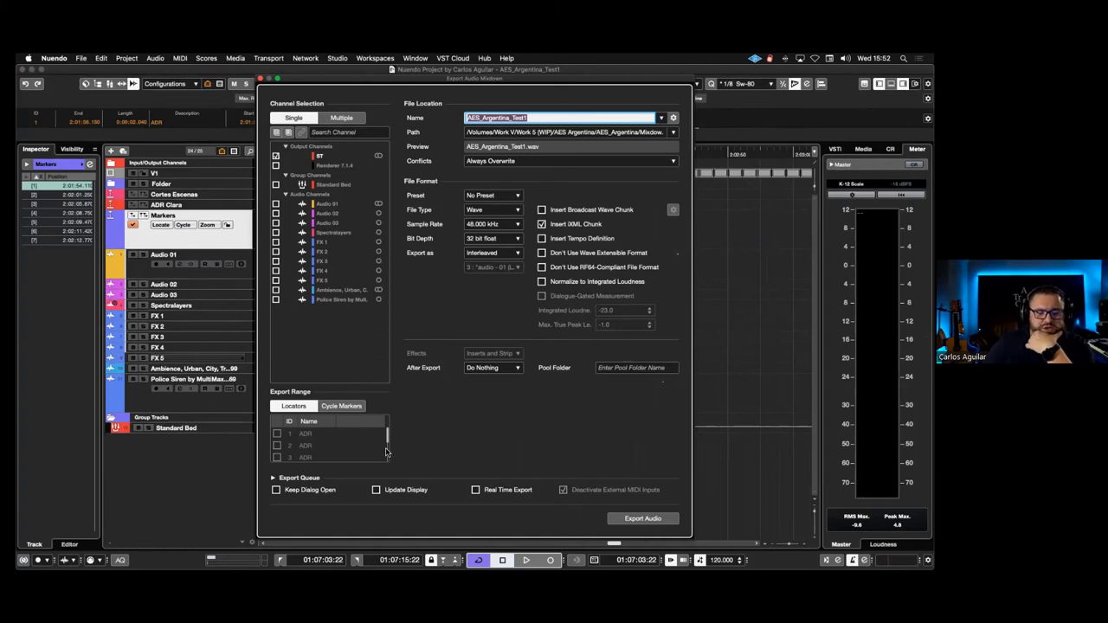
left_click(275, 478)
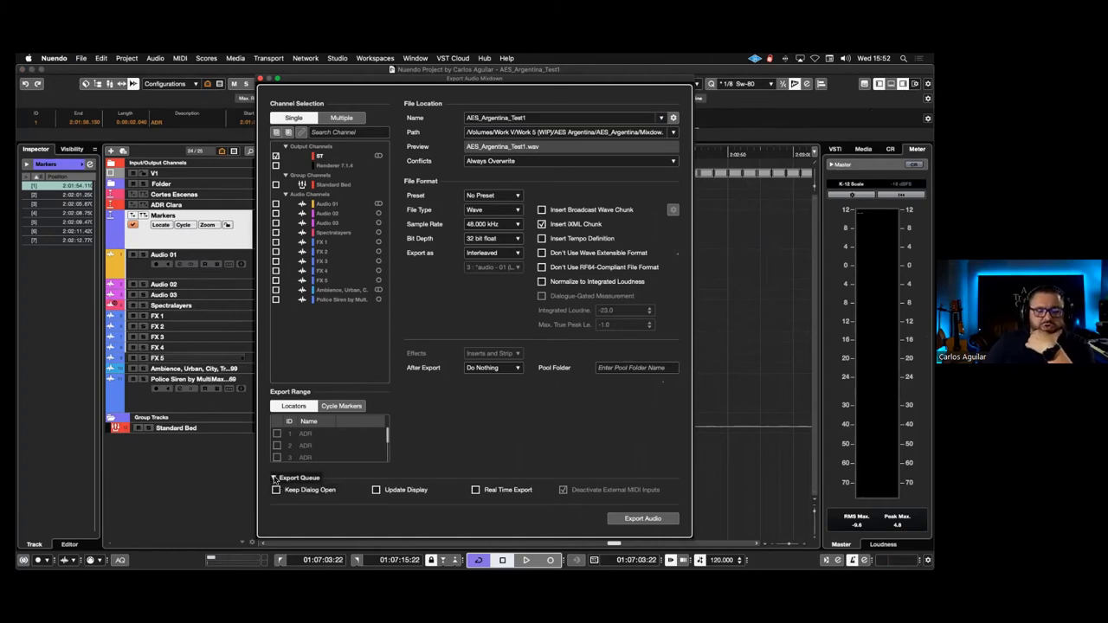
left_click(276, 479)
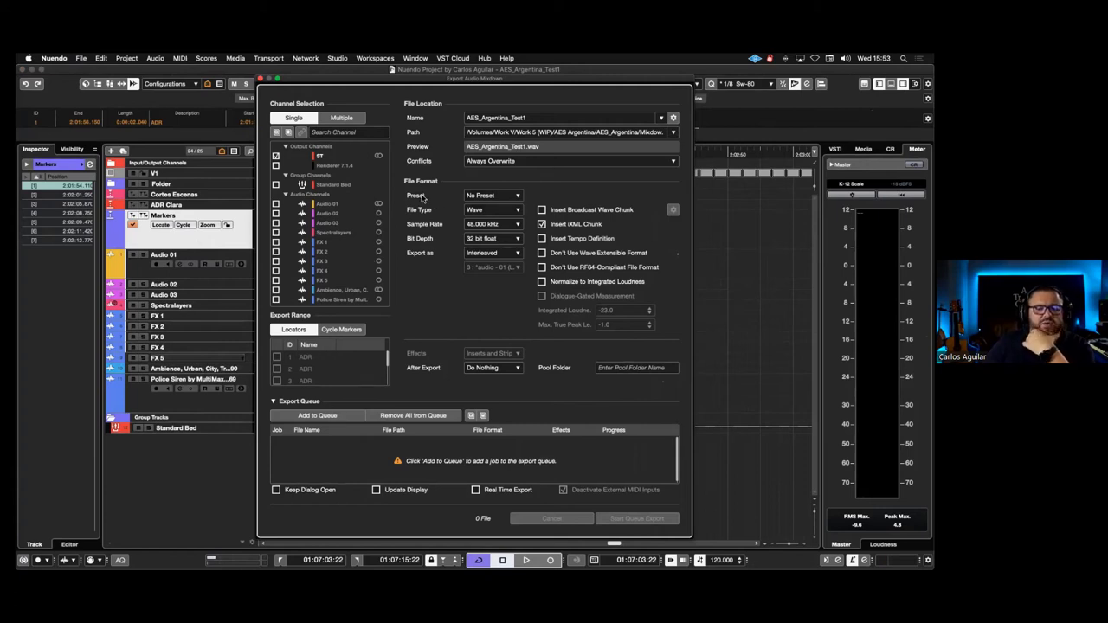
left_click(343, 330)
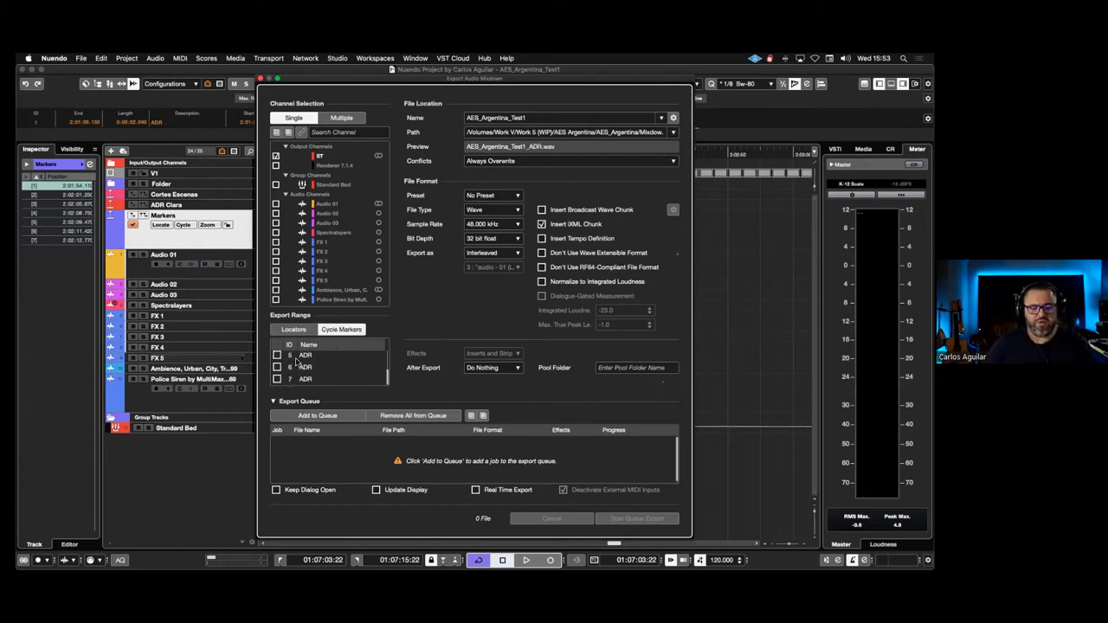
scroll(309, 364, "down", 3)
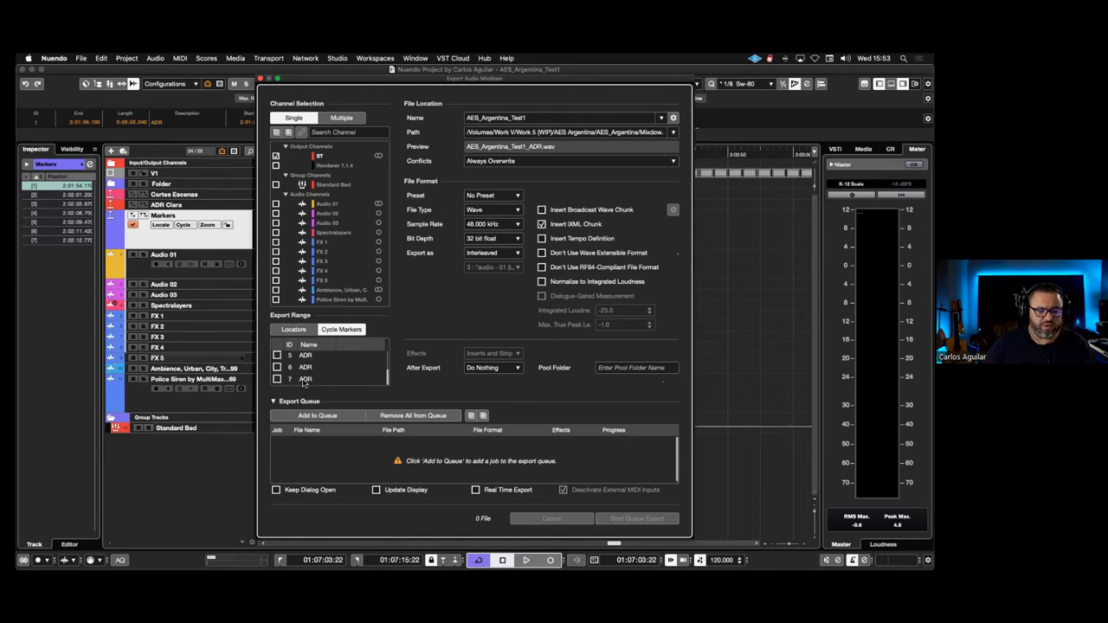
key("space")
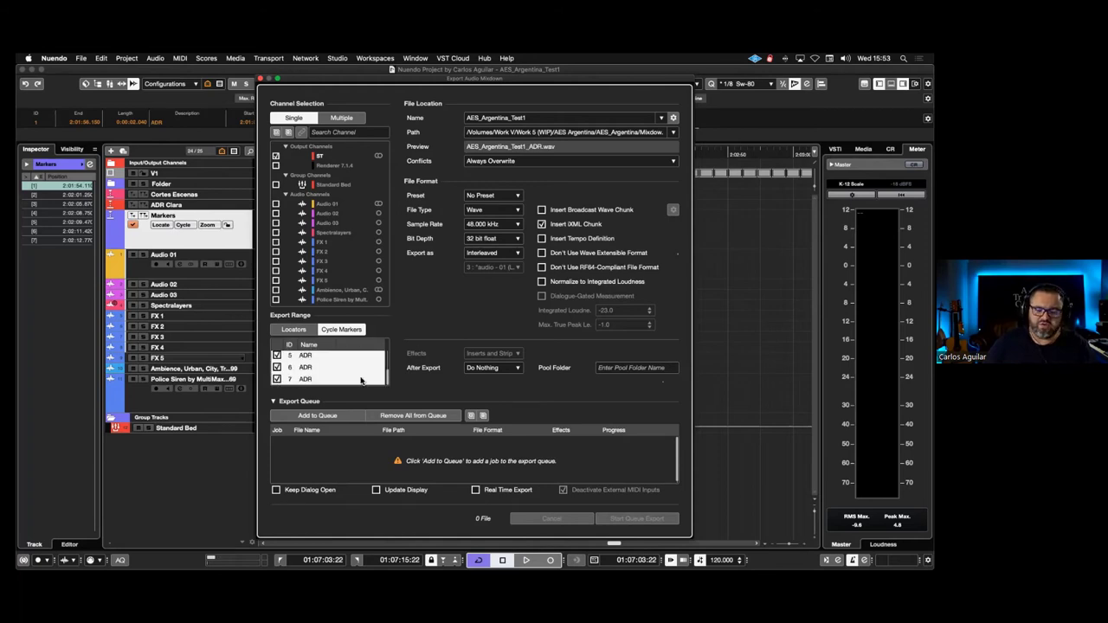
scroll(361, 381, "up", 3)
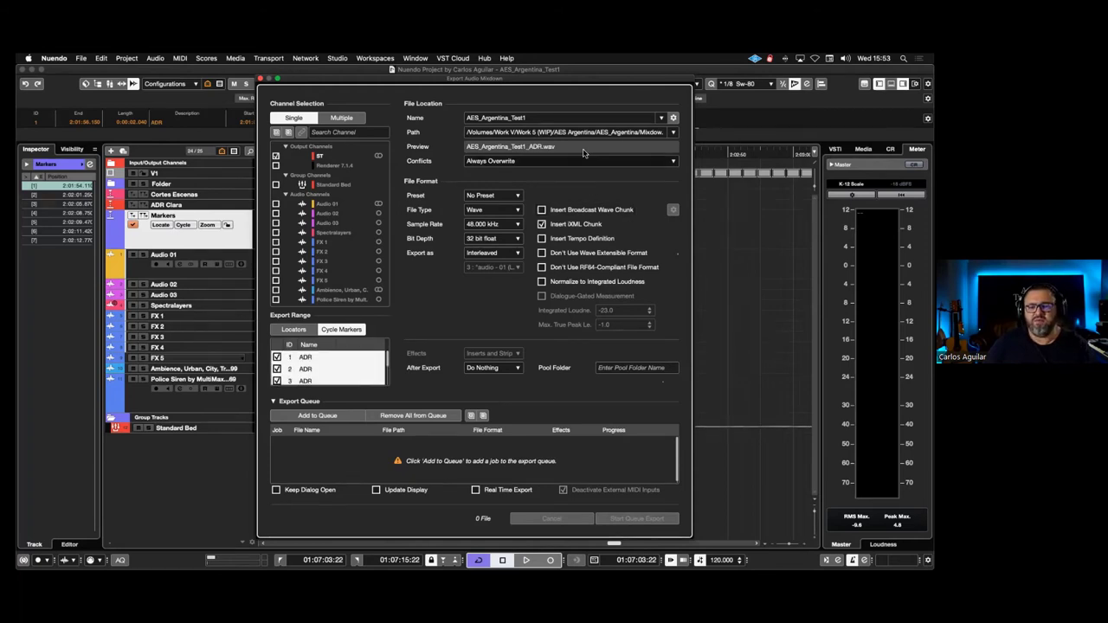
Set the single-channel cycle marker naming scheme to Cycle Marker Name, Channel Type, Channel Name and the free text Predub, removing the Name attribute
left_click(673, 119)
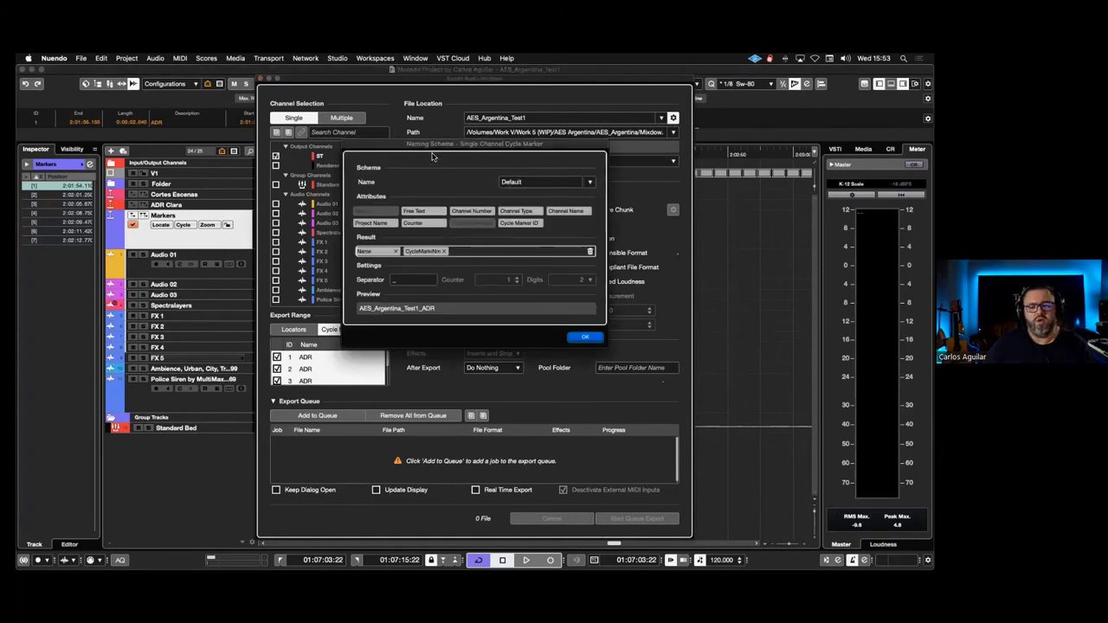
left_click_drag(479, 145, 487, 278)
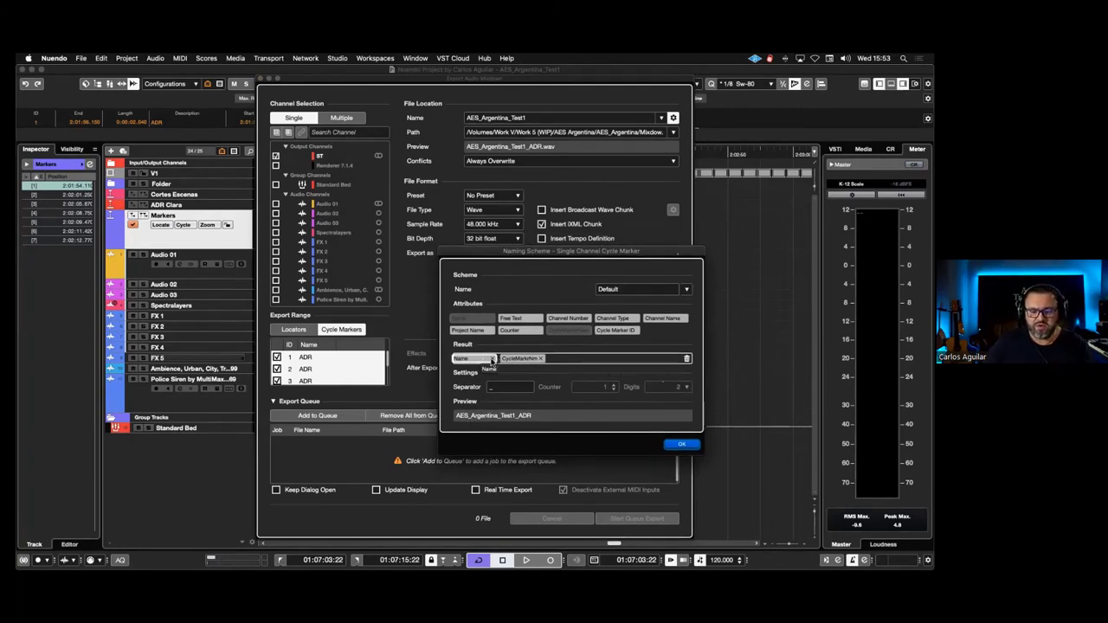
left_click(492, 359)
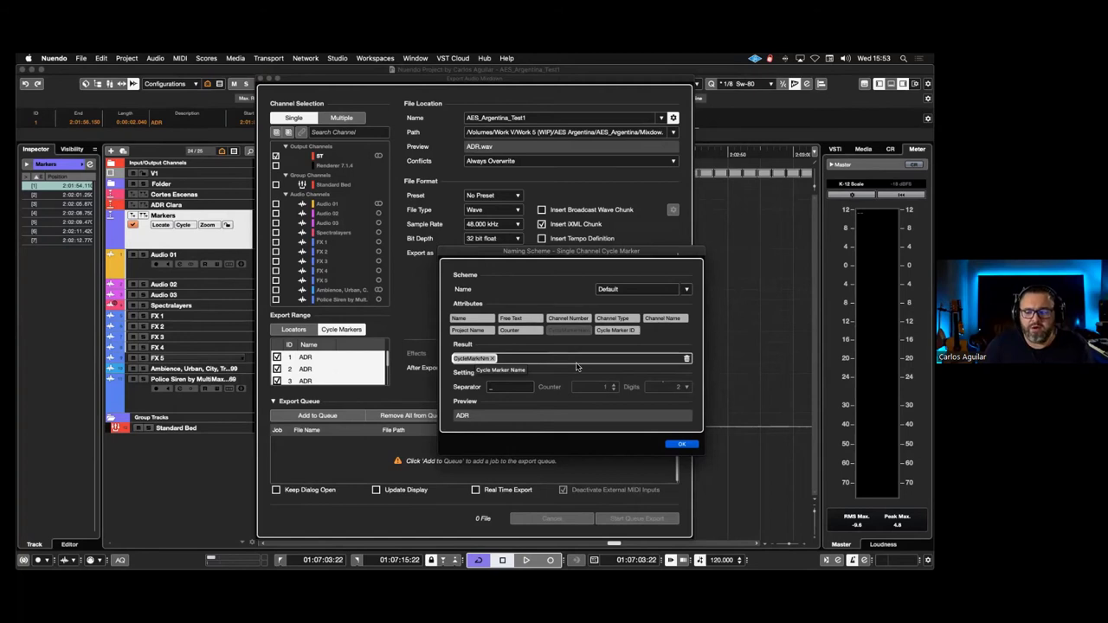
left_click_drag(617, 319, 525, 363)
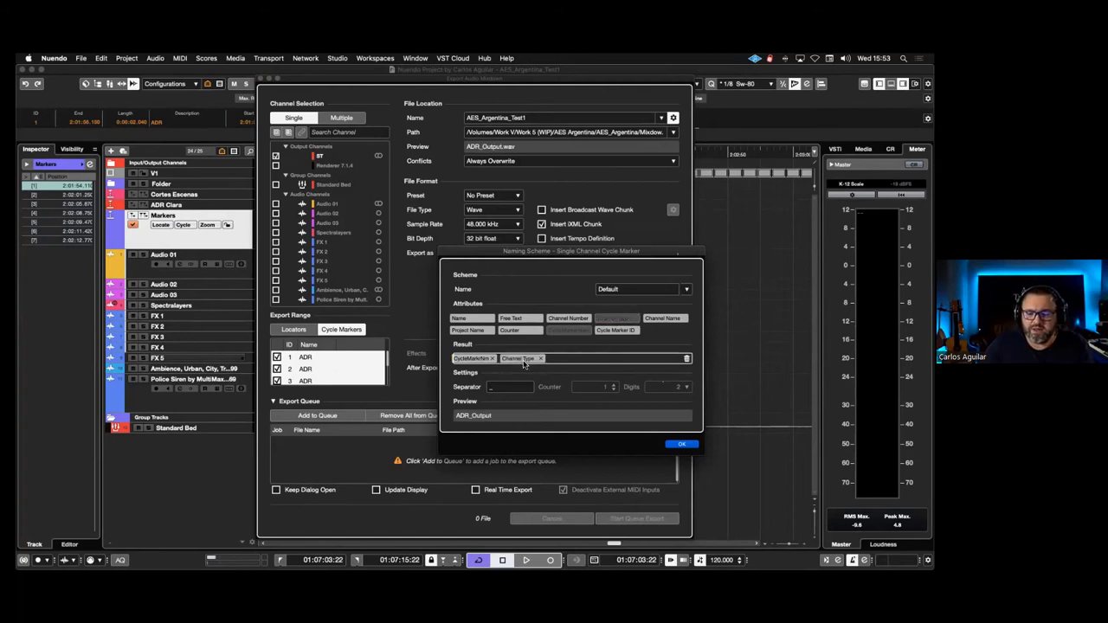
left_click_drag(664, 320, 578, 361)
left_click_drag(535, 318, 607, 362)
left_click(607, 362)
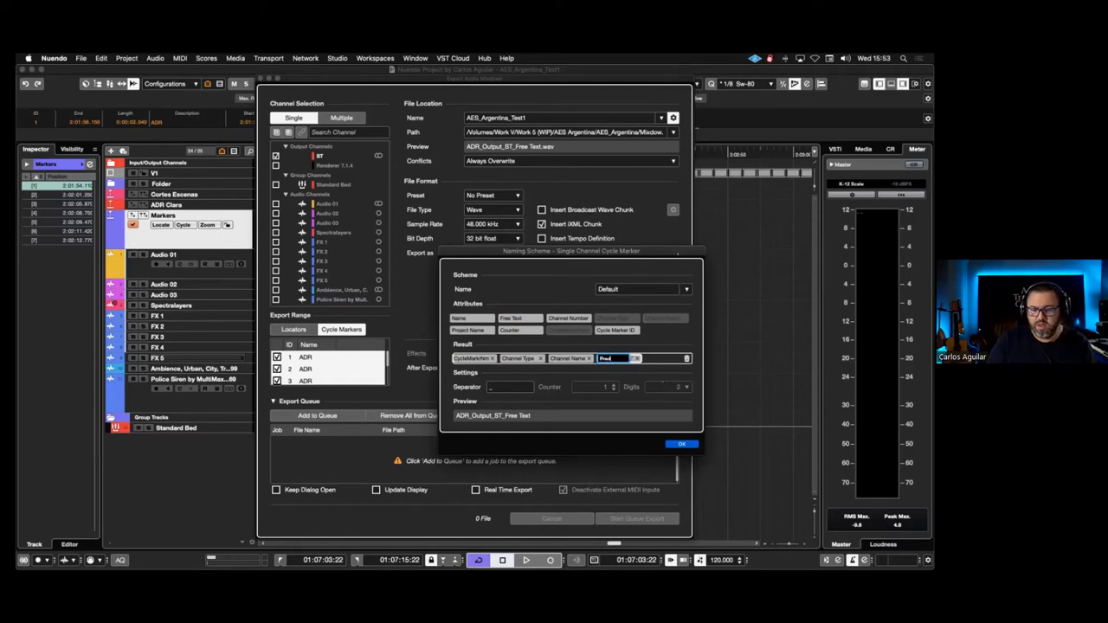
type("Predub")
key("Return")
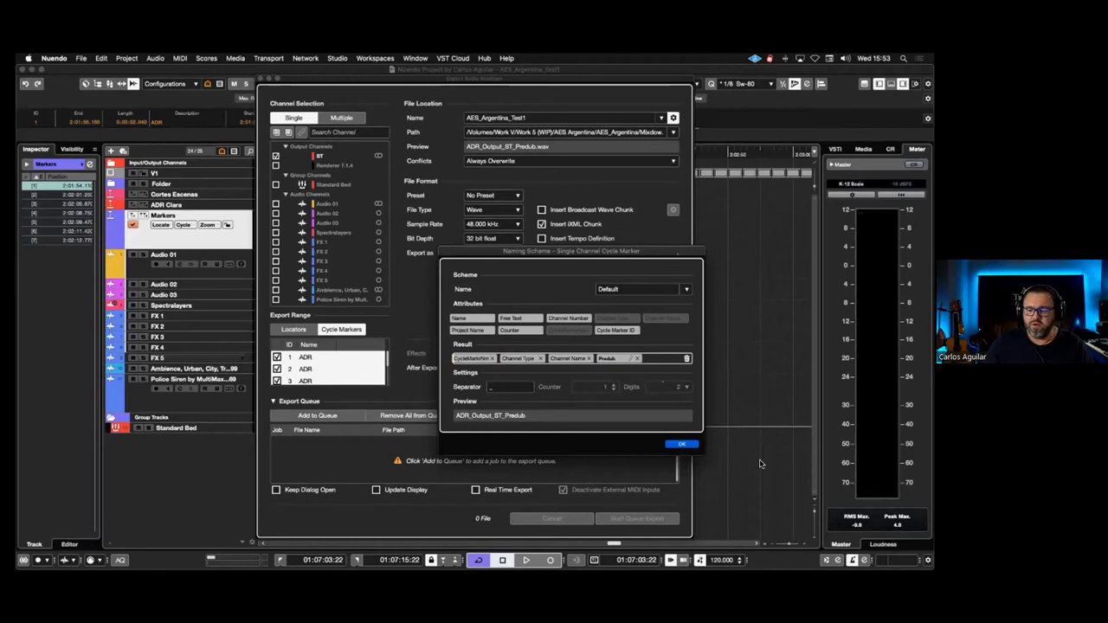
left_click(682, 444)
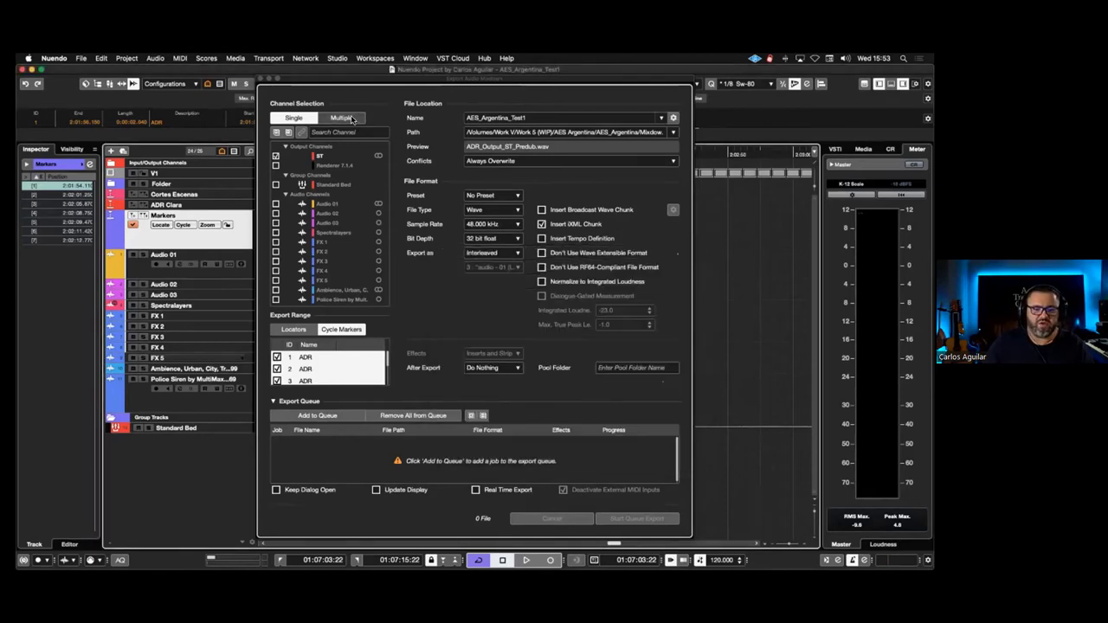
Switch to multiple channel export, select Audio 02 and the Police Siren track alongside ST, and try to queue the job
left_click(351, 119)
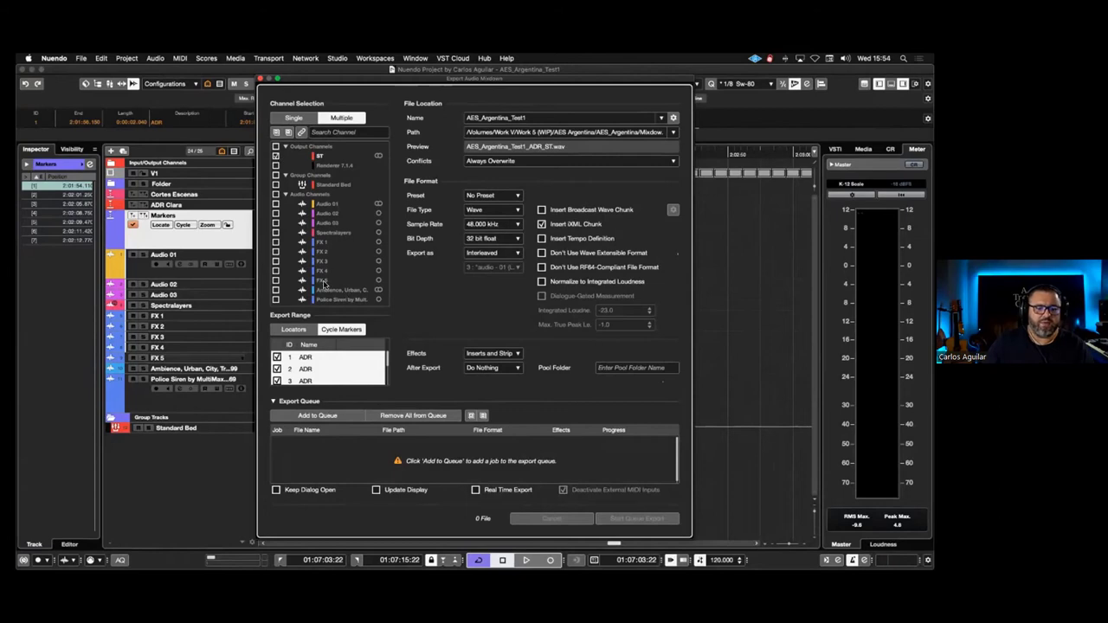
left_click(276, 299)
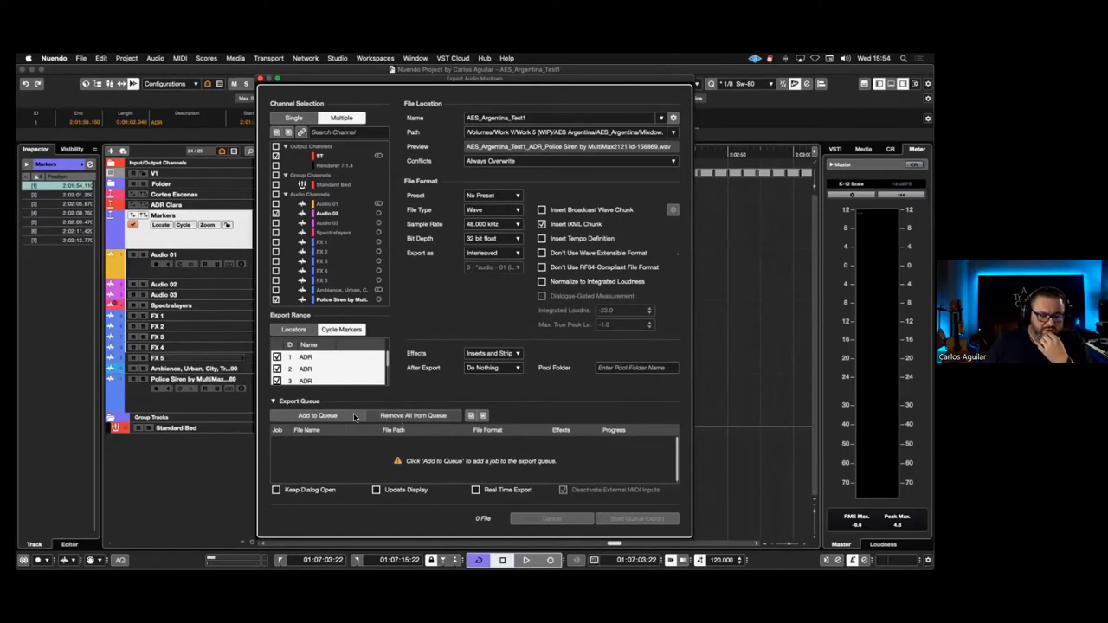
left_click(340, 416)
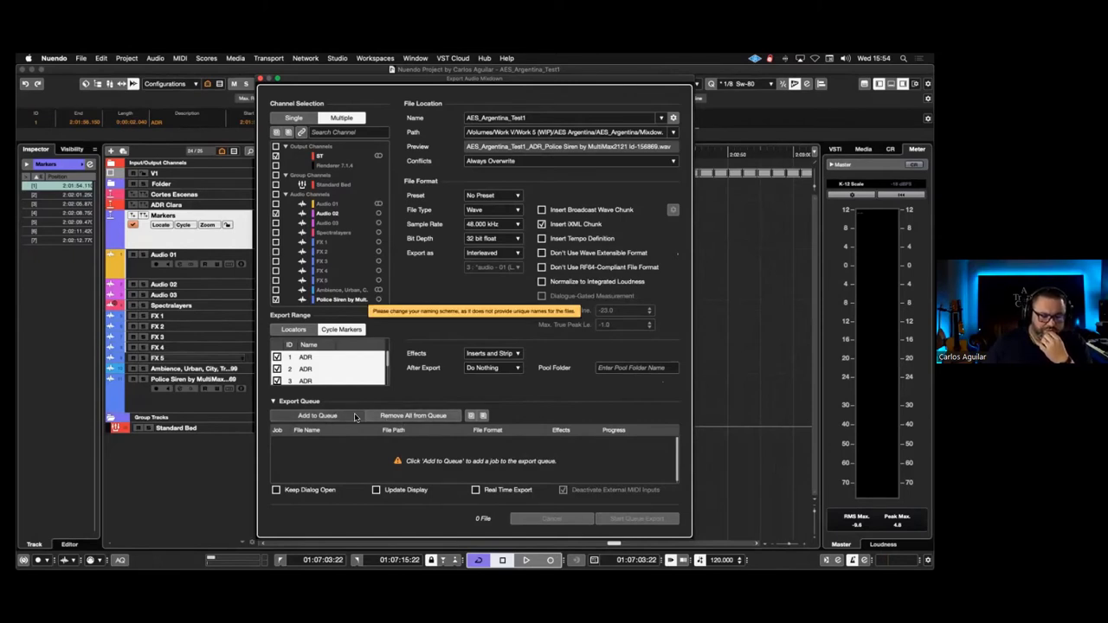
Append the Cycle Marker ID attribute to the naming scheme for multiple channel cycle marker export
left_click(673, 119)
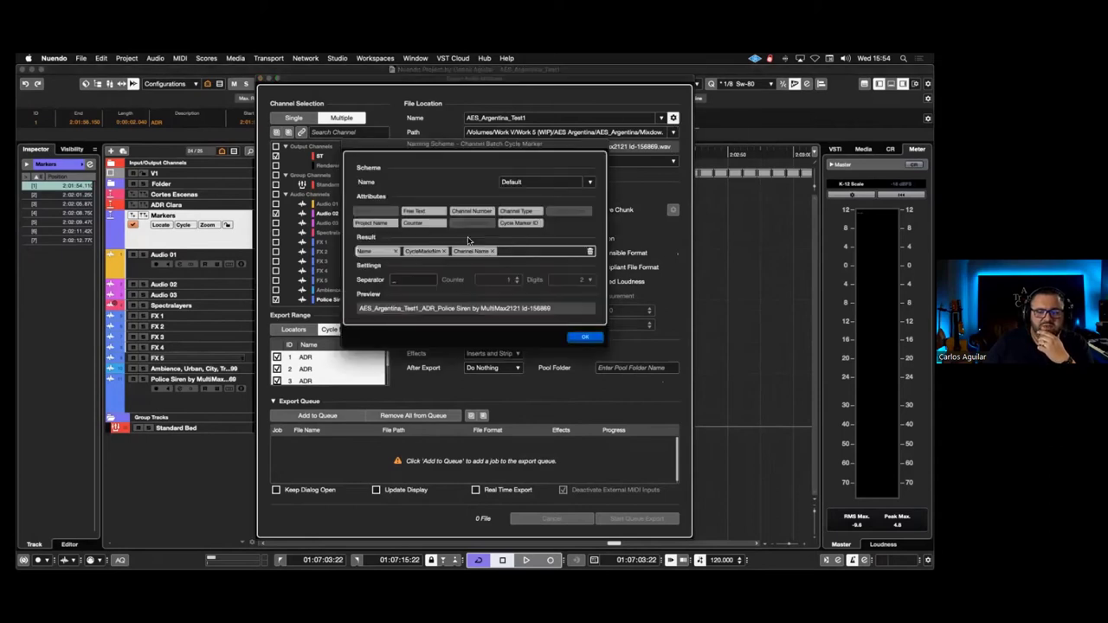
left_click_drag(523, 225, 521, 251)
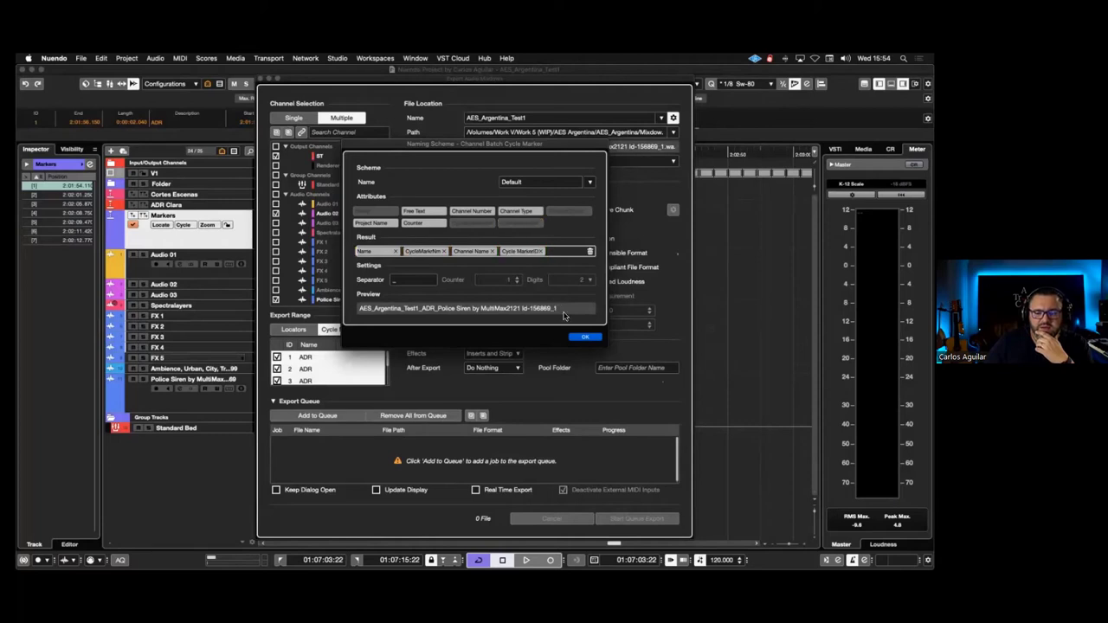
left_click(586, 338)
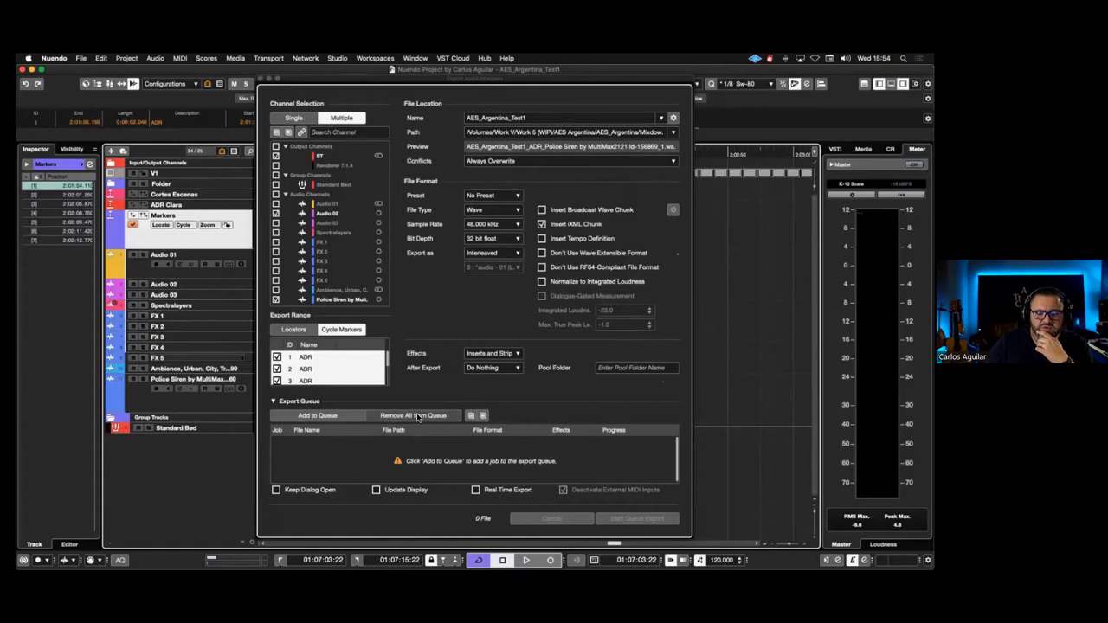
Queue the cycle marker job, check its file list, and remove all jobs from the export queue
left_click(303, 417)
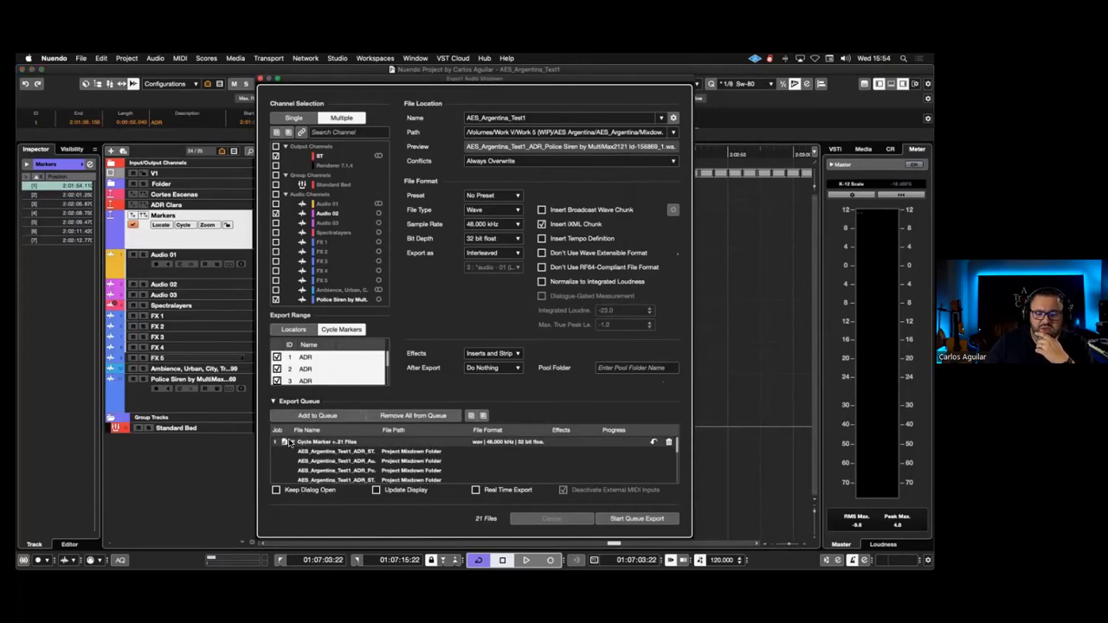
left_click(291, 442)
left_click(294, 444)
left_click(437, 415)
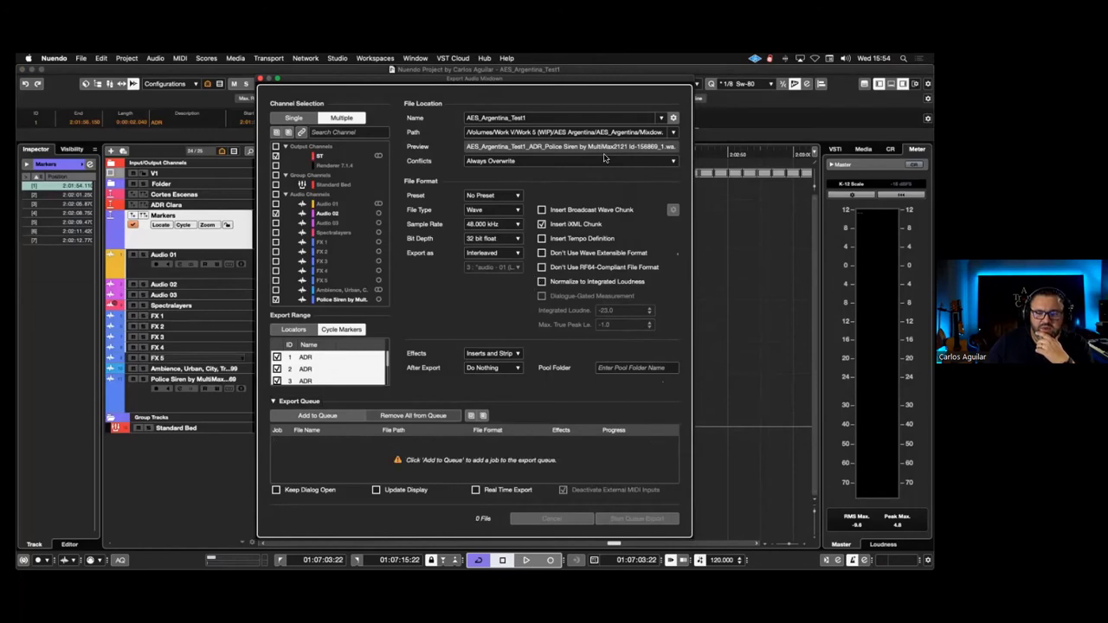
Review the export path options and queue the Wave cycle marker job in the Project Mixdown Folder with its file list collapsed
left_click(673, 133)
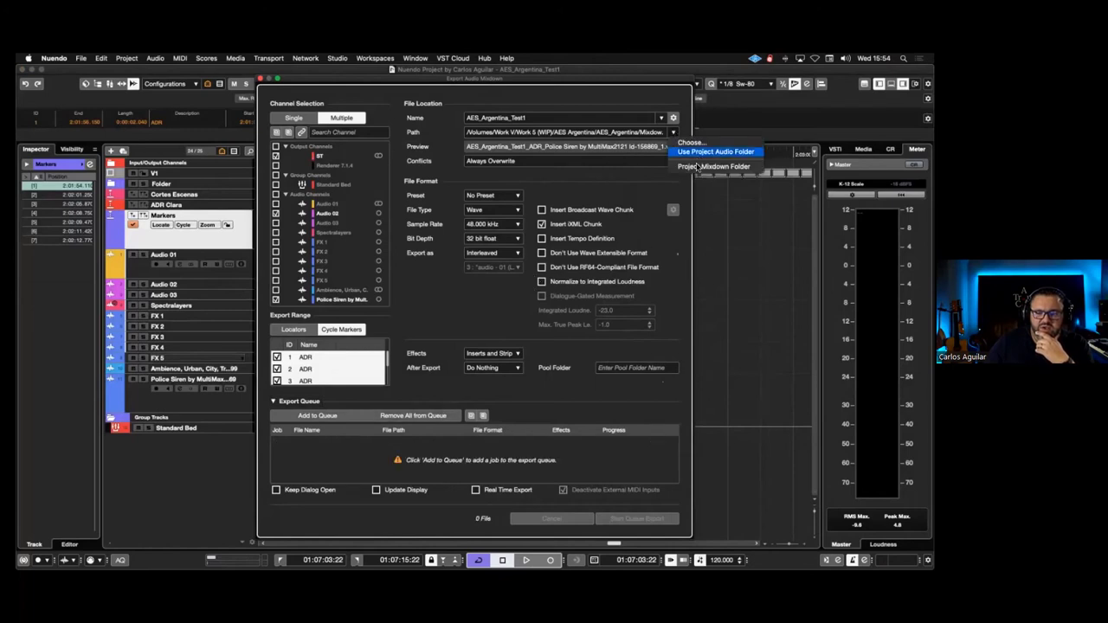
left_click(667, 166)
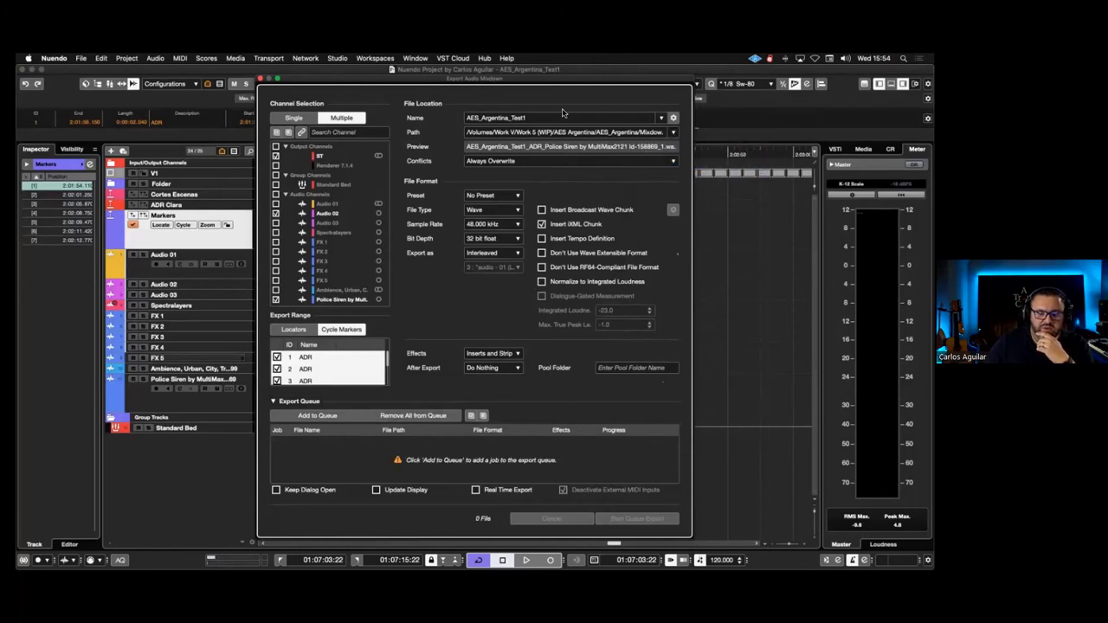
left_click(318, 416)
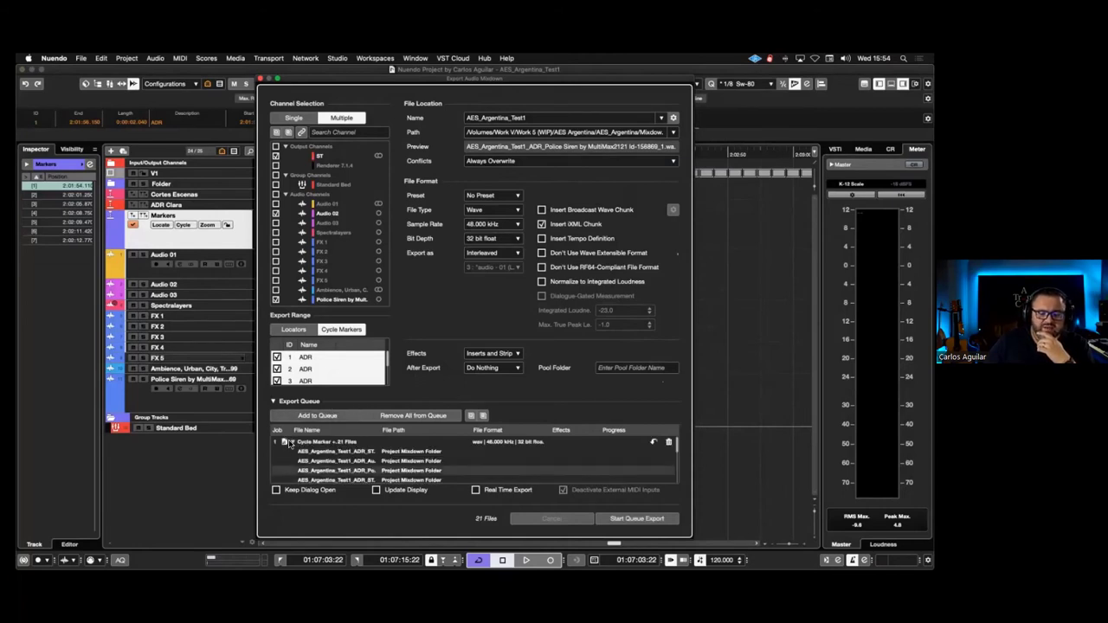
left_click(293, 443)
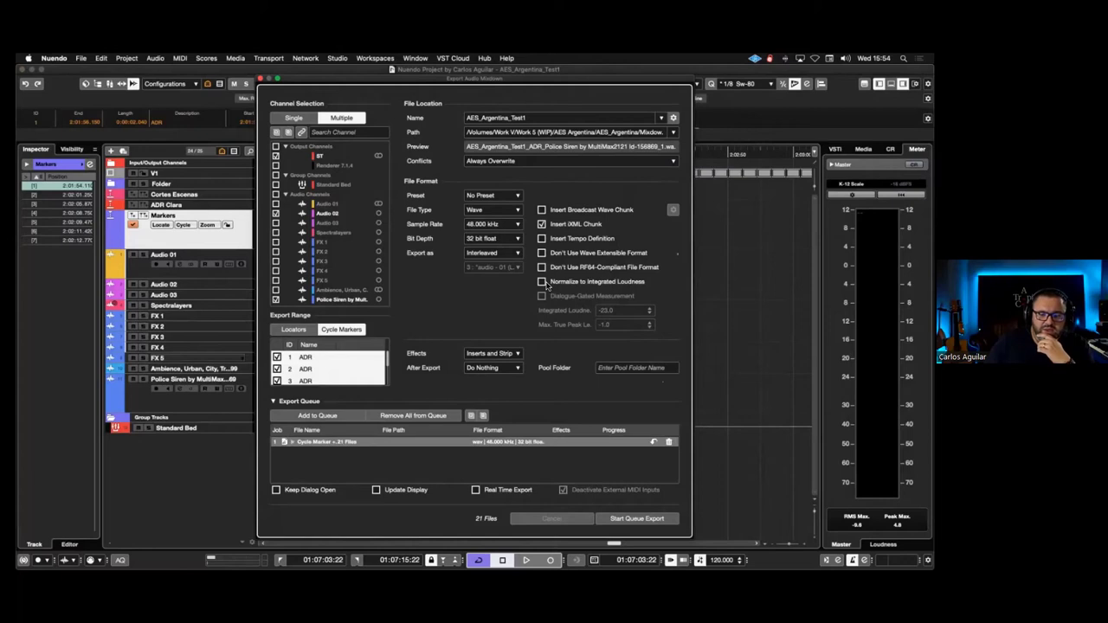
Set the file type to MPEG 1 Layer 3 and add it as a second export job with its file list collapsed
left_click(501, 214)
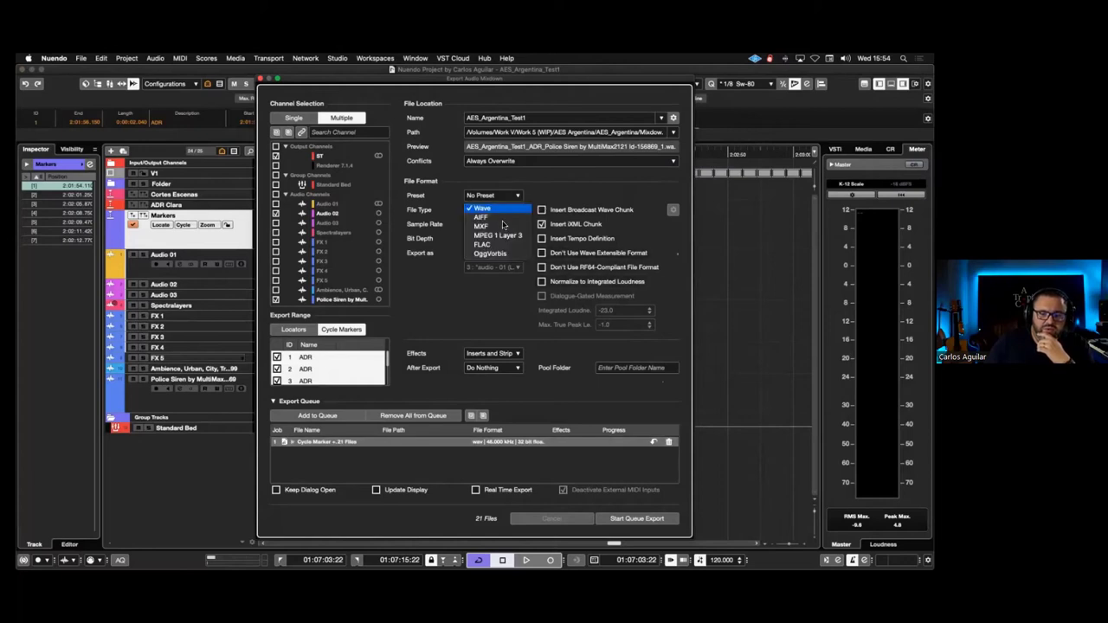
left_click(500, 236)
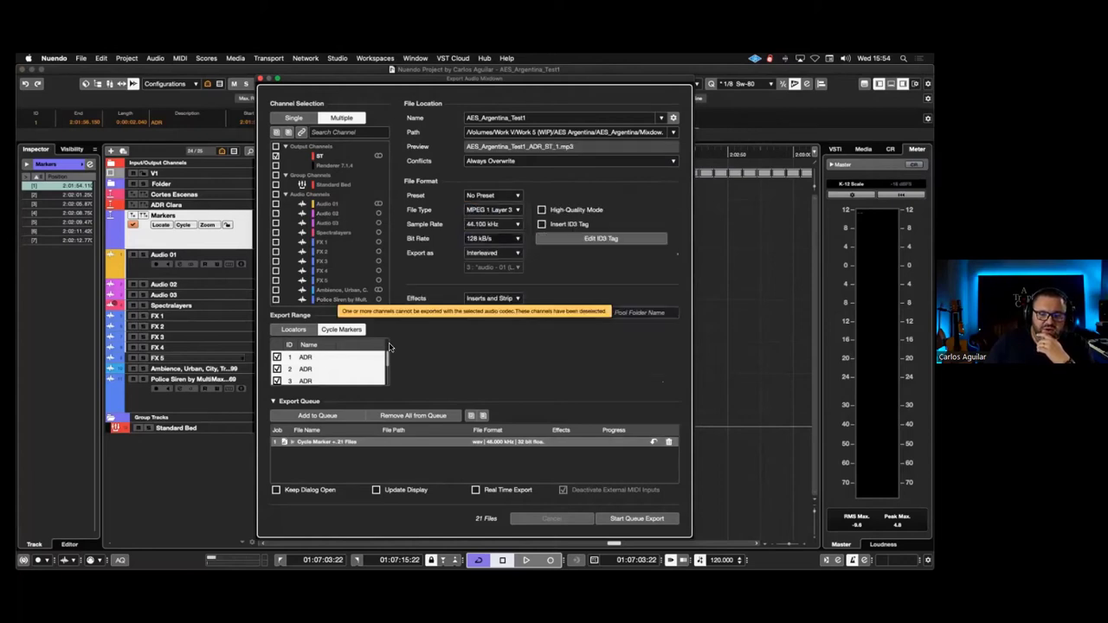
left_click(325, 416)
left_click(294, 452)
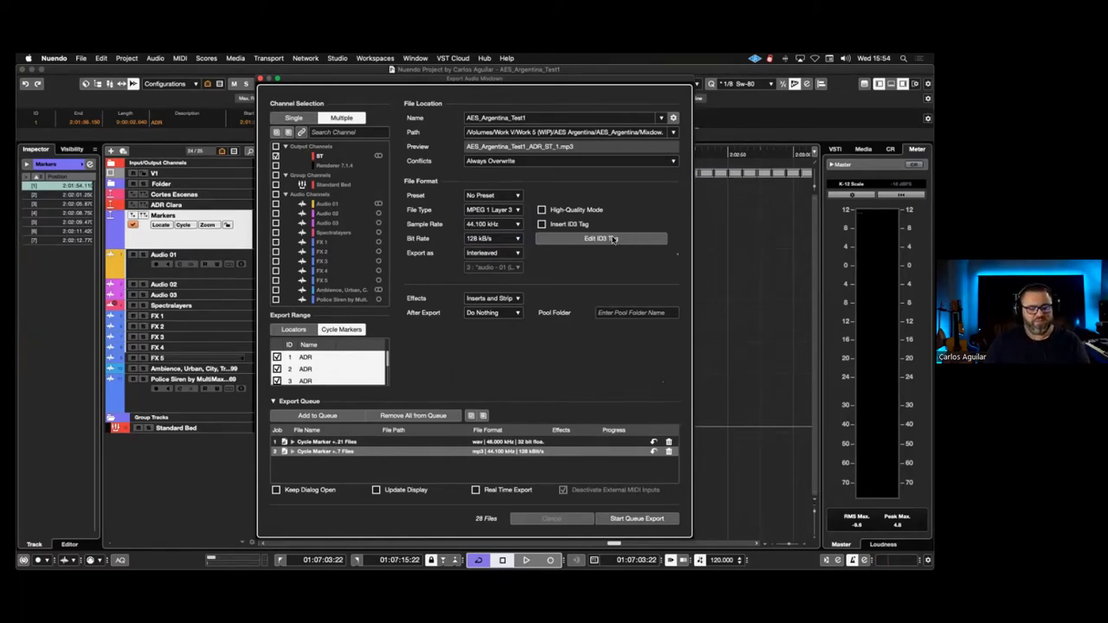
Close Export Audio Mixdown and show the ADR cycle markers and their audio events in the project
key("Escape")
key("h")
key("h")
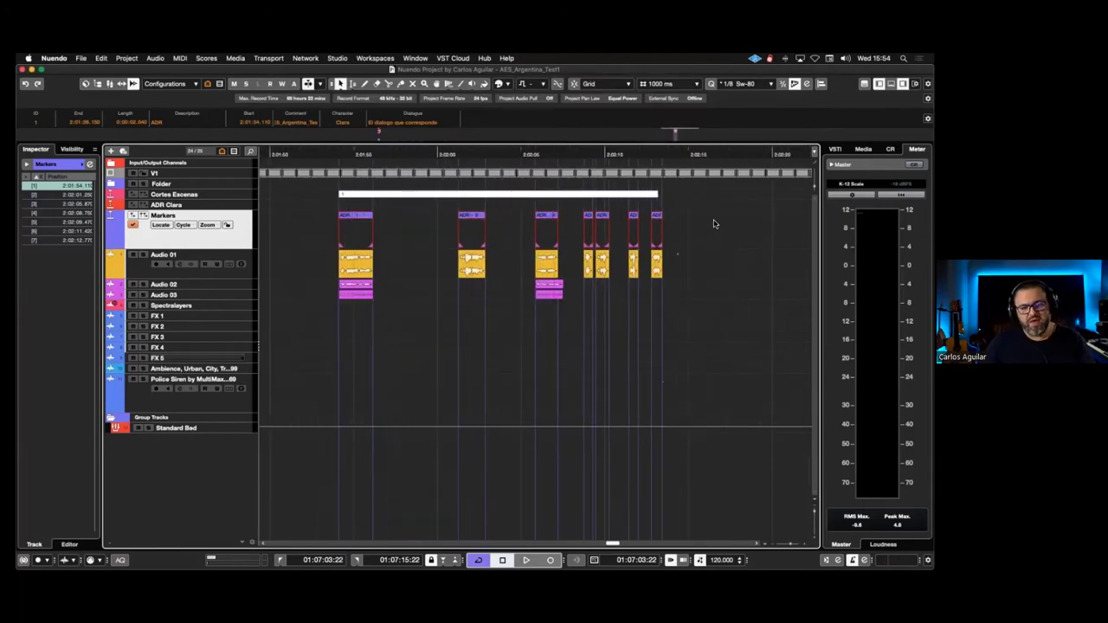
scroll(412, 360, "left", 3)
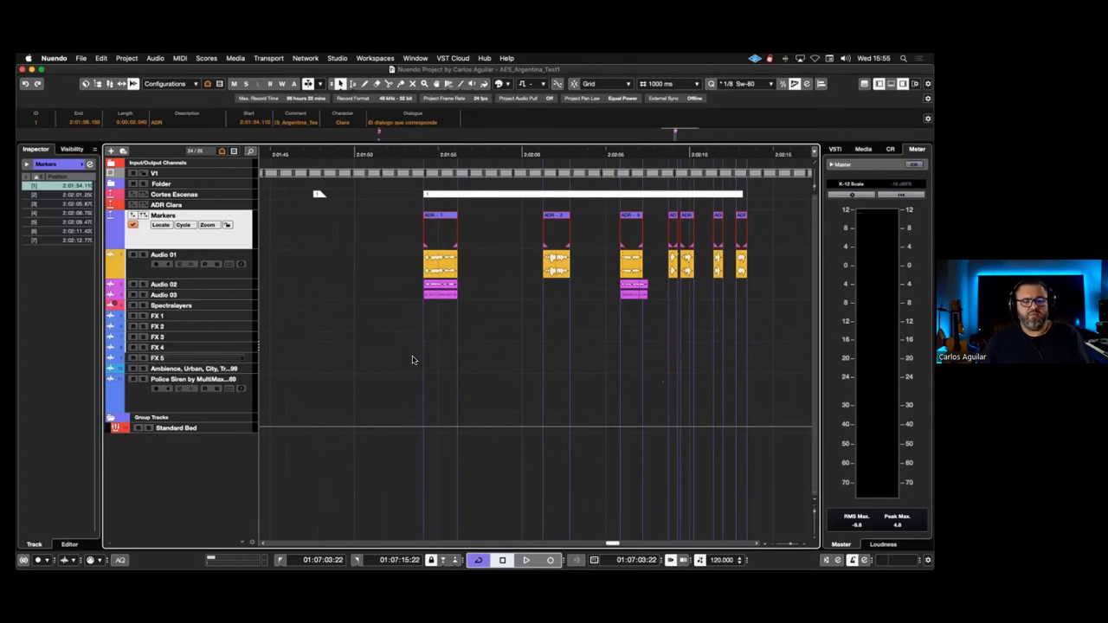
scroll(413, 361, "left", 3)
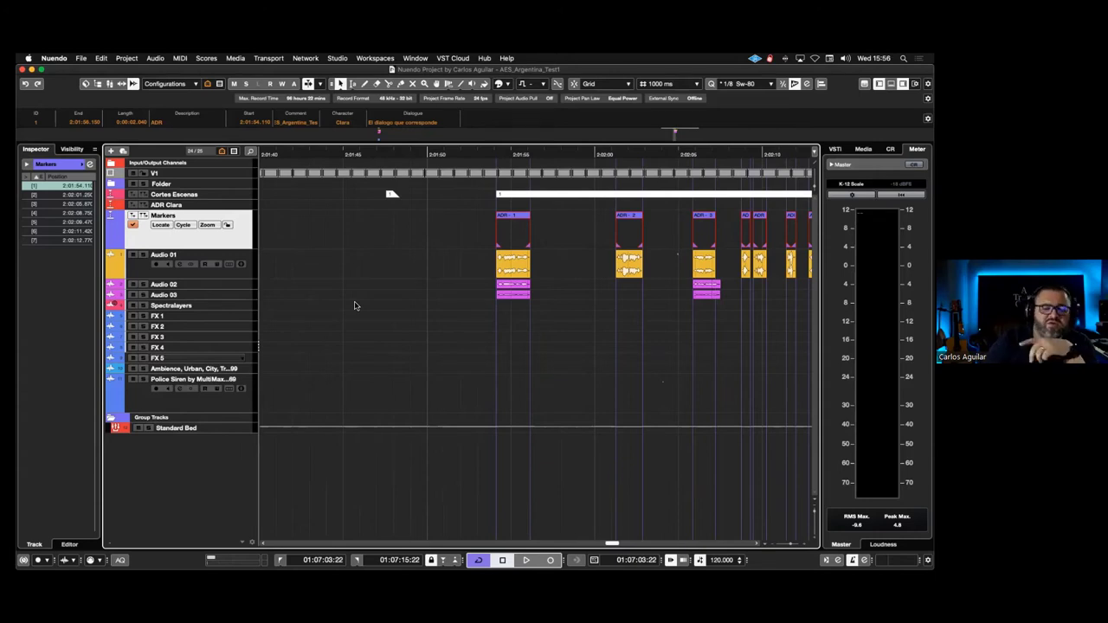
Extend the first ADR take's events on Audio 01, 02 and 03 beyond the marker and set the locators to cycle marker ADR 1
left_click(518, 300)
mouse_move(518, 300)
left_mouse_down()
mouse_move(551, 267)
mouse_move(526, 298)
mouse_move(557, 298)
mouse_move(459, 290)
left_mouse_up()
left_click(517, 218)
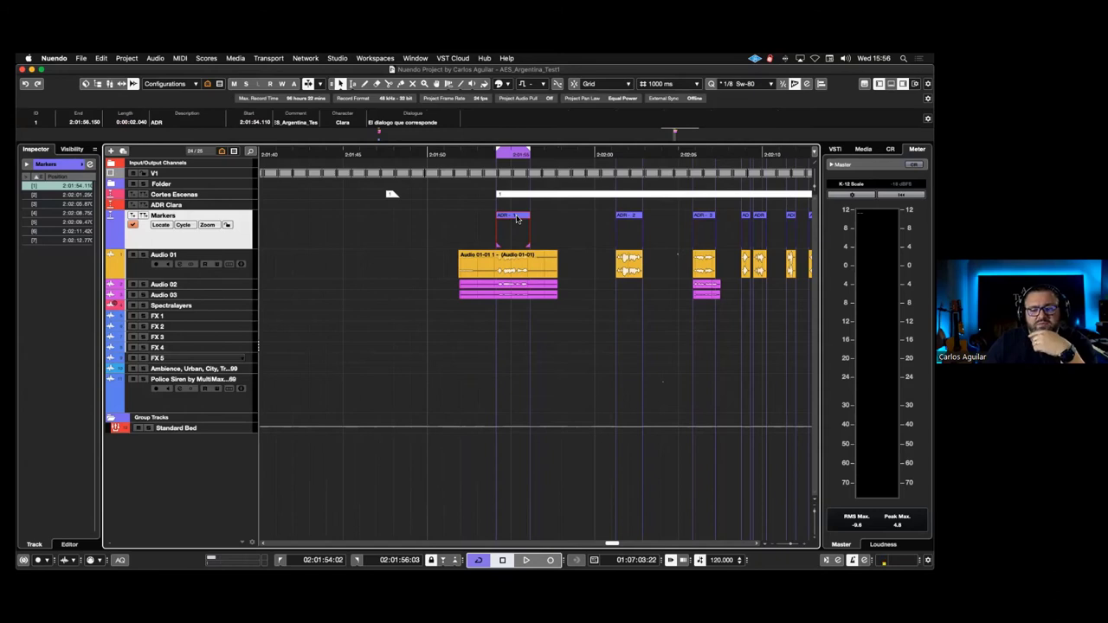
Select the extended events on Audio 01, 02 and 03, crop them to the ADR 1 locator range, and adjust their fade-out
left_click(473, 284)
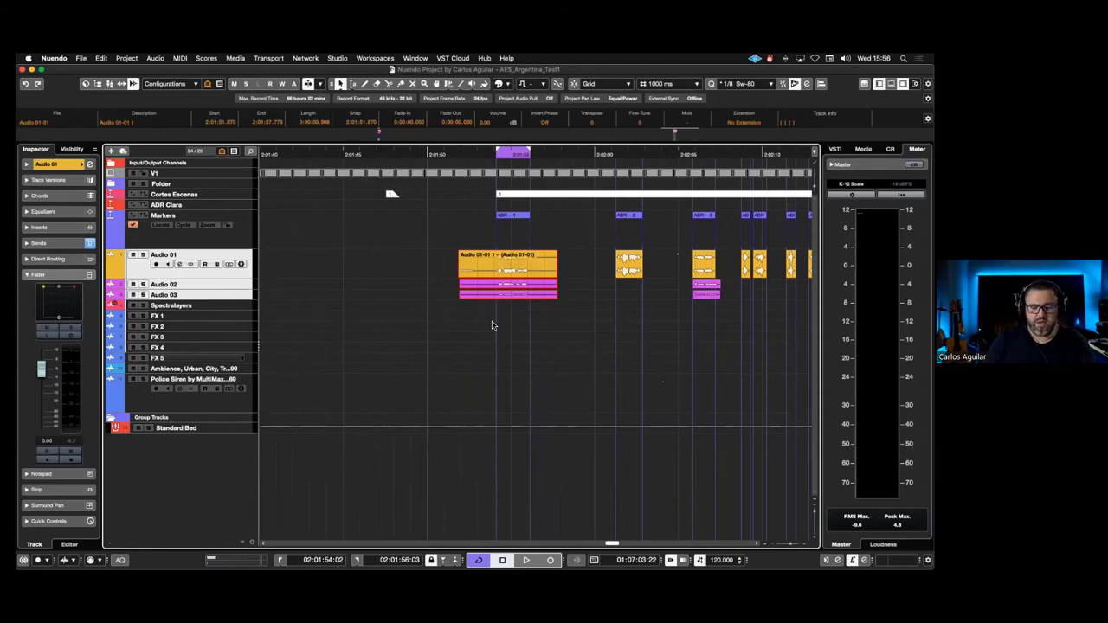
key("ctrl+shift+x")
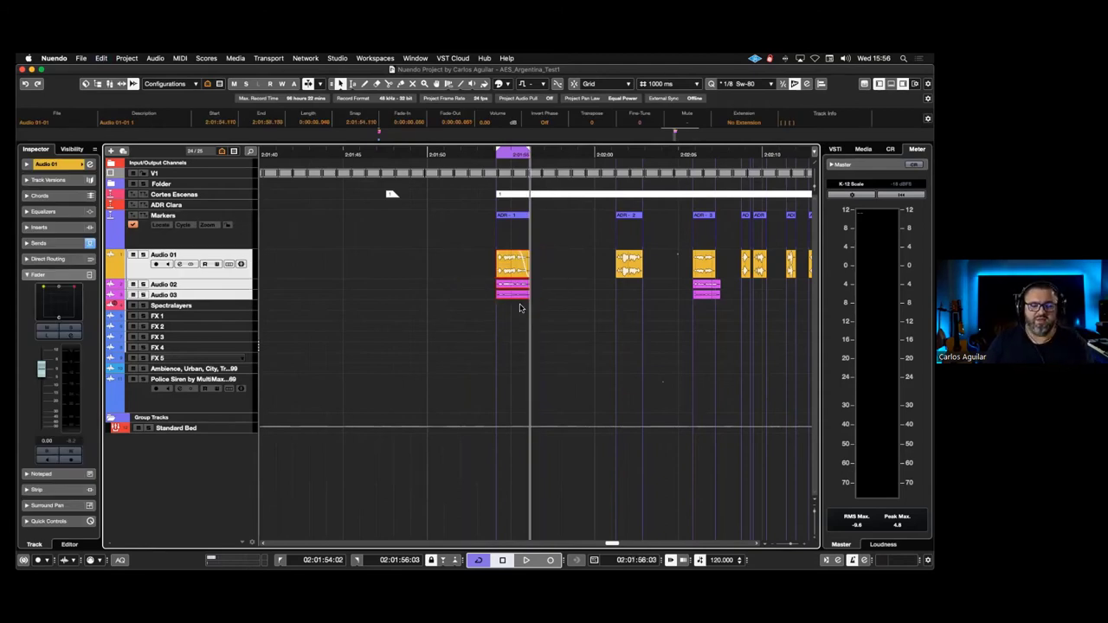
left_click_drag(528, 254, 529, 253)
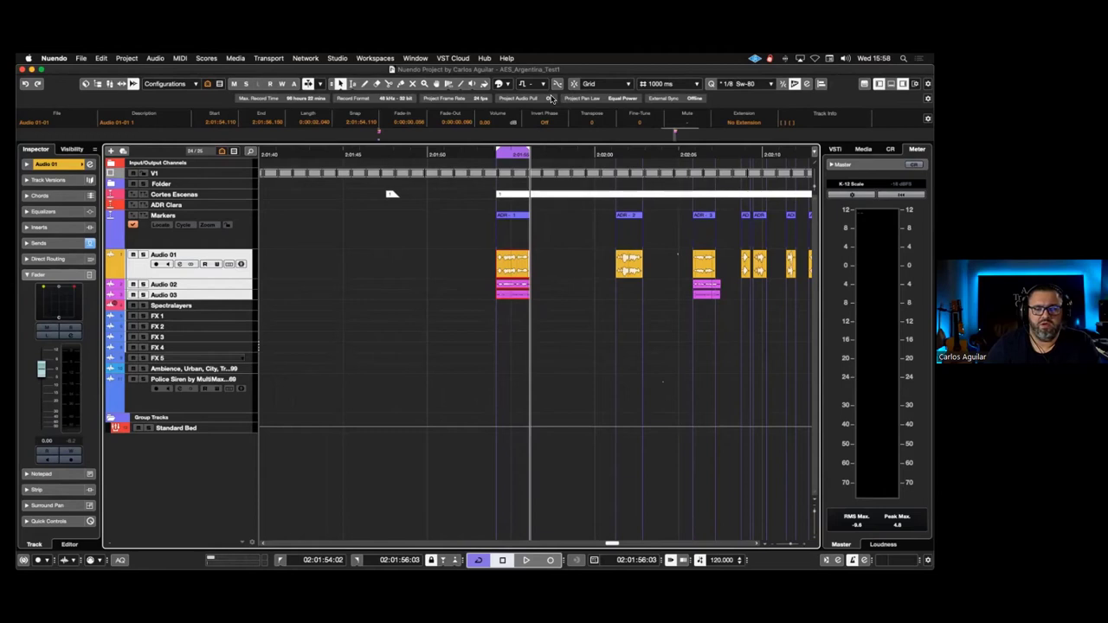
key("space")
key("space")
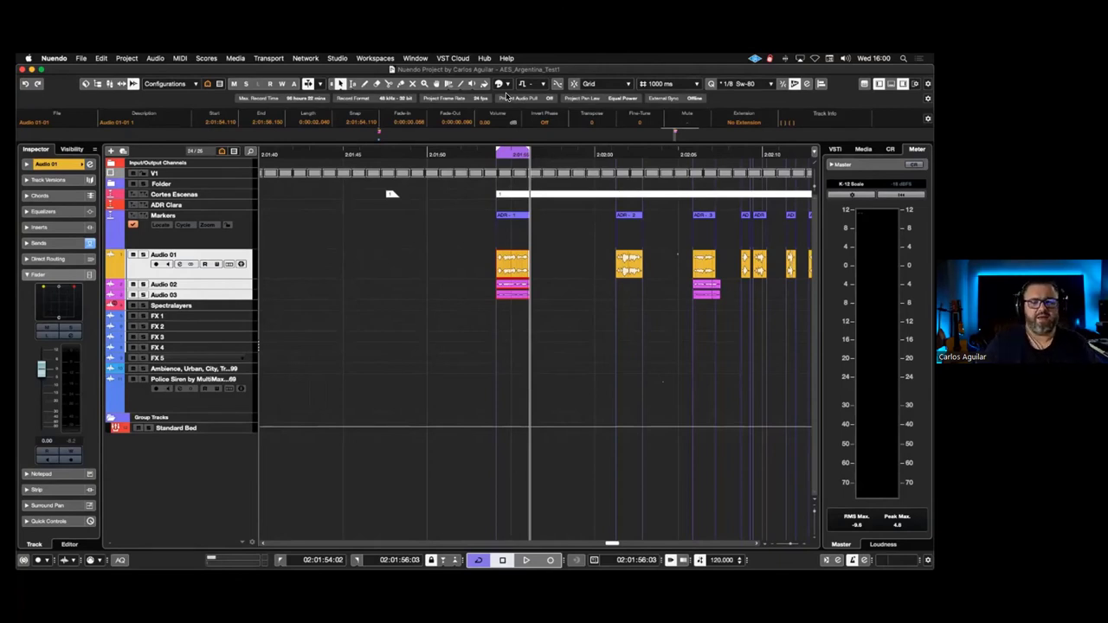
Open Key Commands, enlarge the window, hide the macros and view the list of available key command presets
left_click(80, 58)
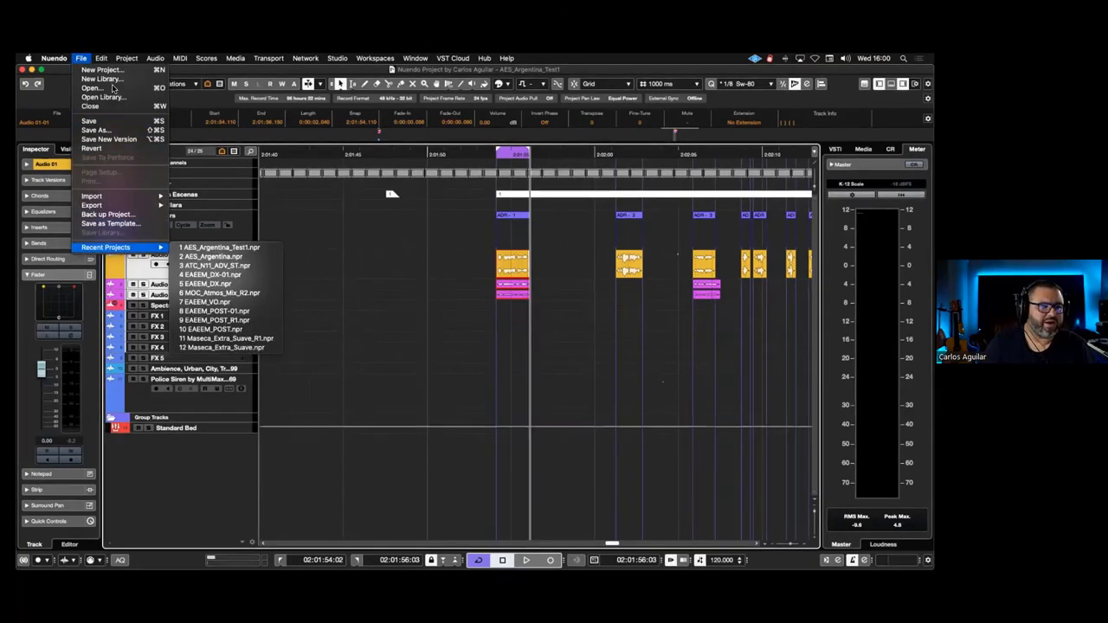
mouse_move(102, 59)
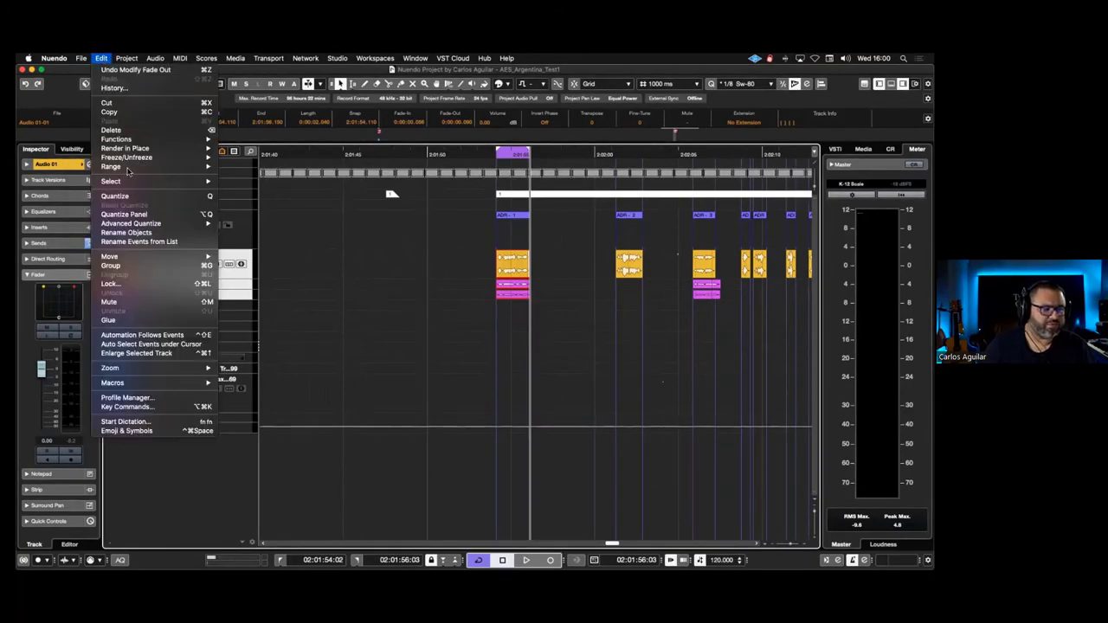
left_click(185, 408)
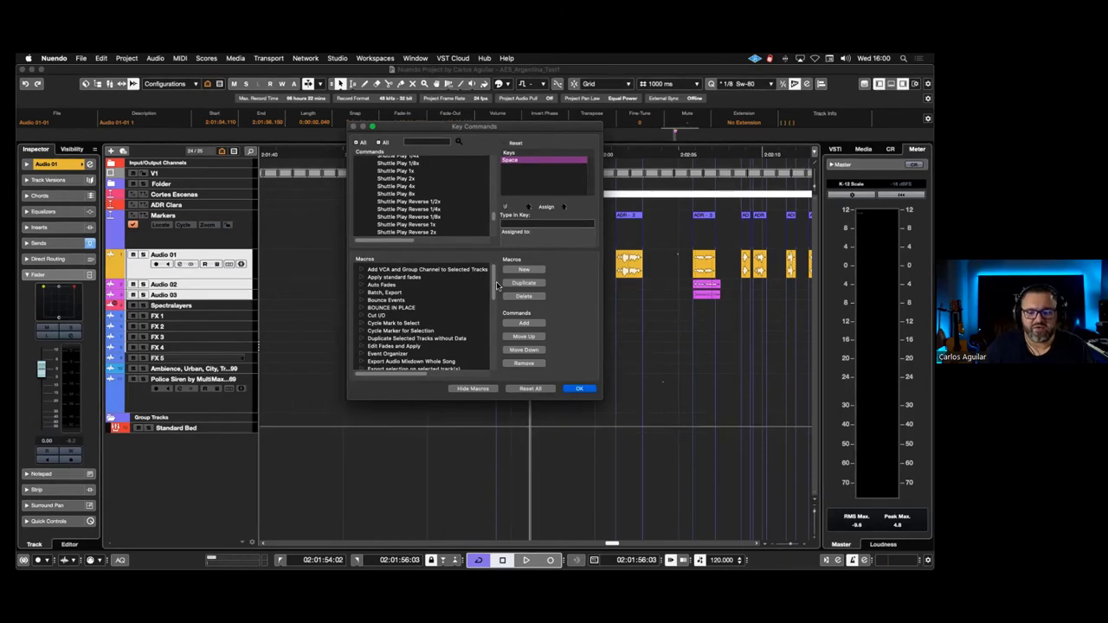
left_click_drag(603, 399, 685, 439)
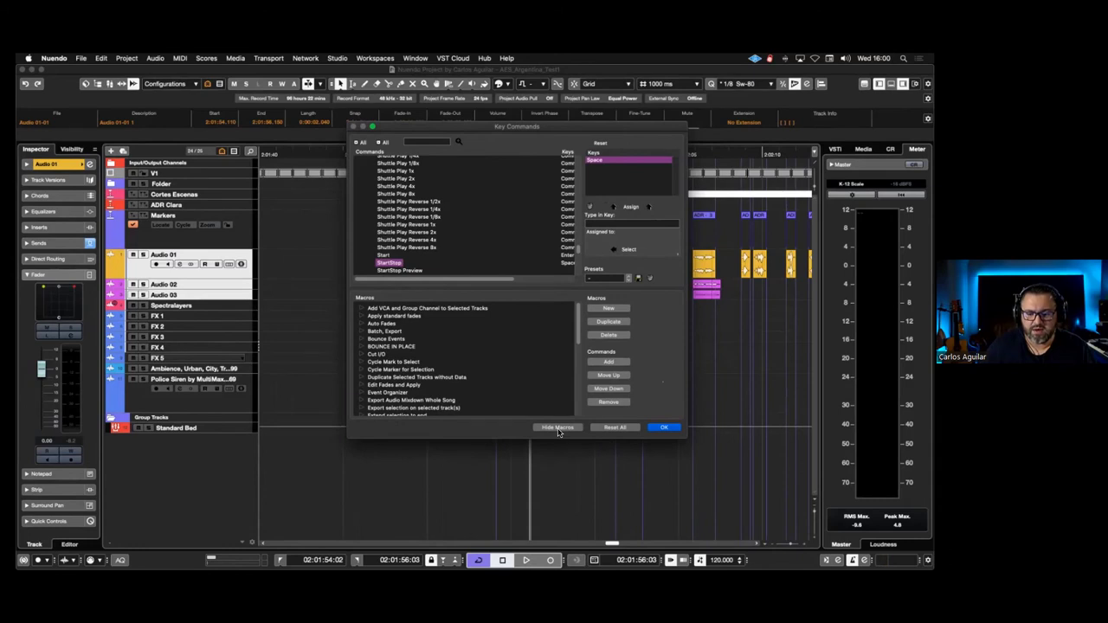
left_click(559, 429)
left_click(614, 283)
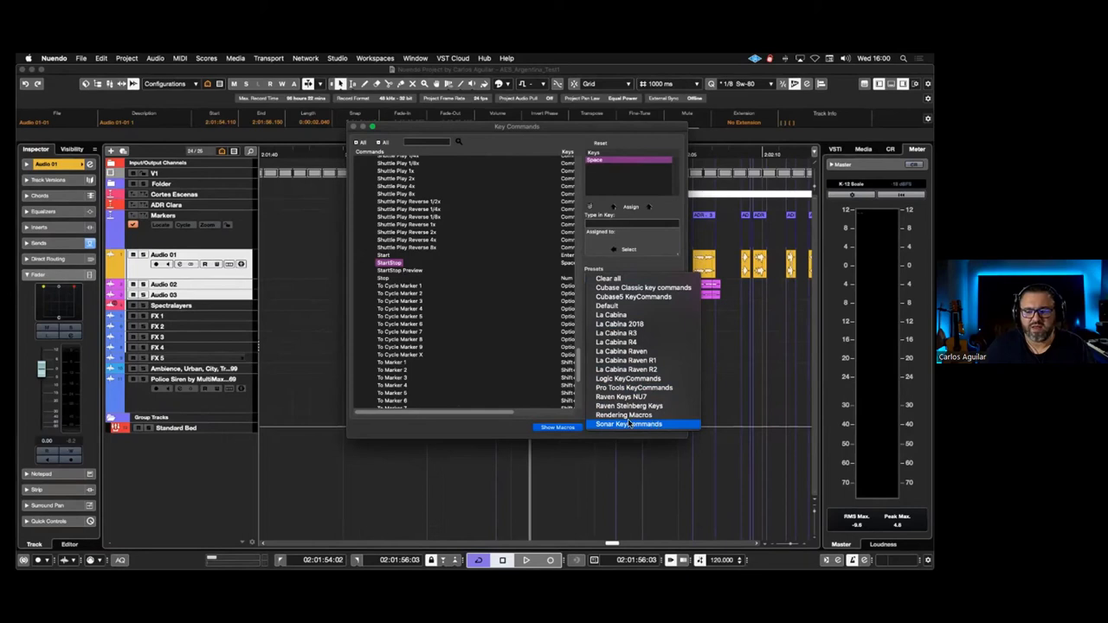
left_click(633, 232)
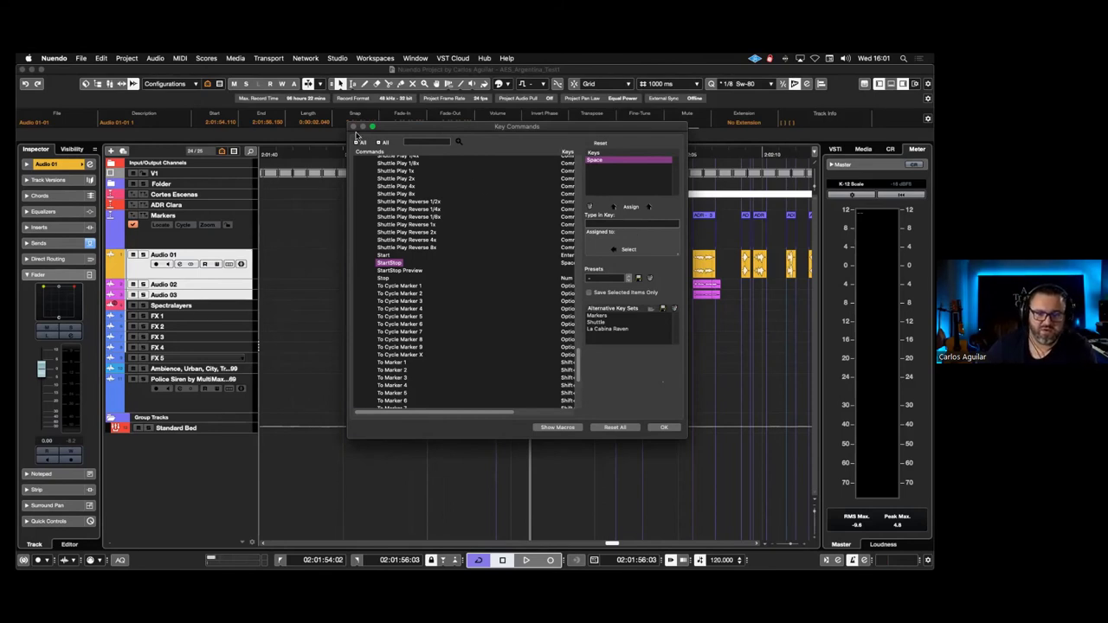
Close Key Commands and briefly start and stop project playback
left_click(664, 426)
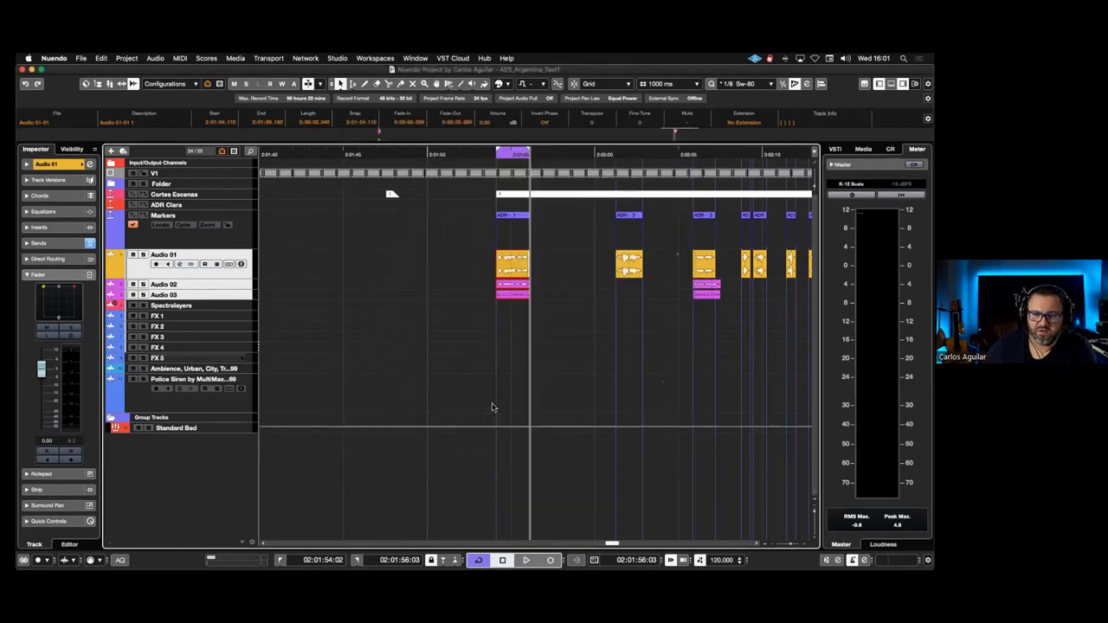
key("space")
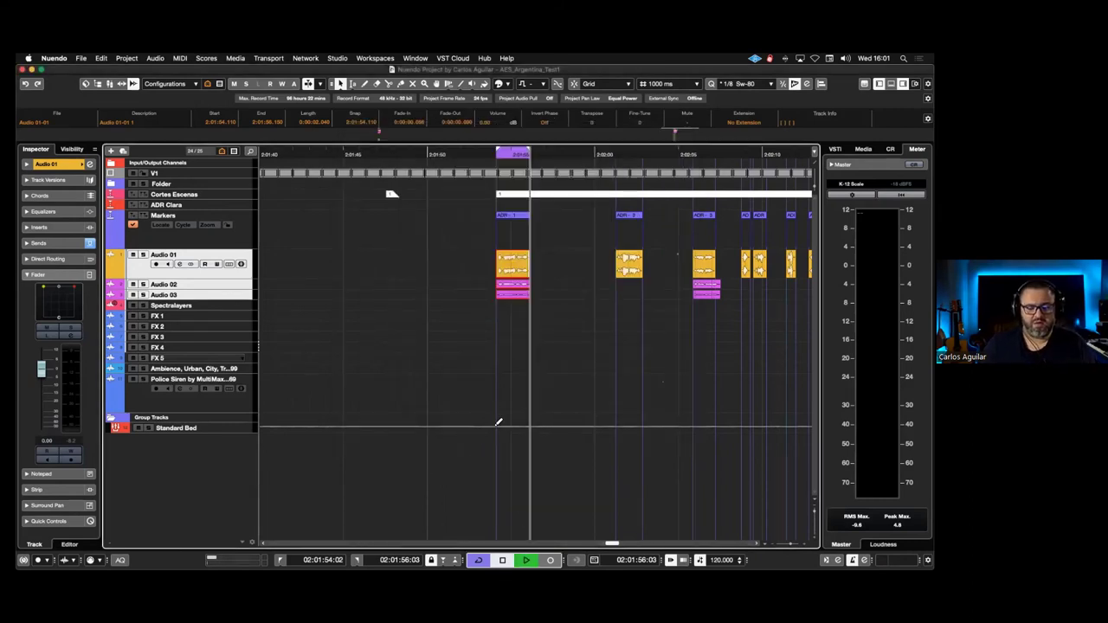
key("space")
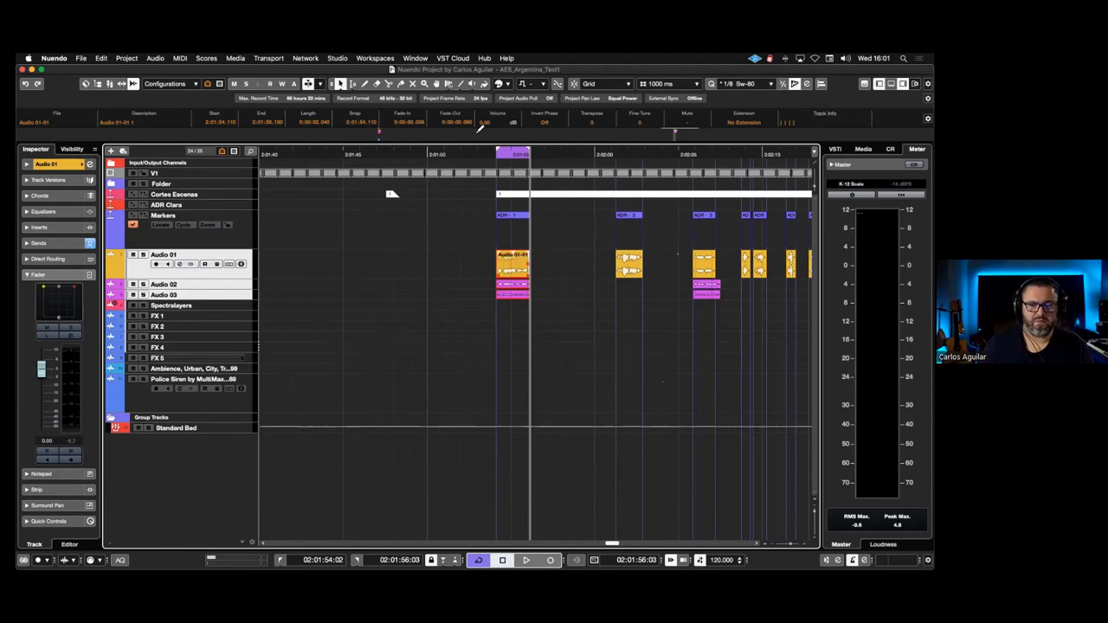
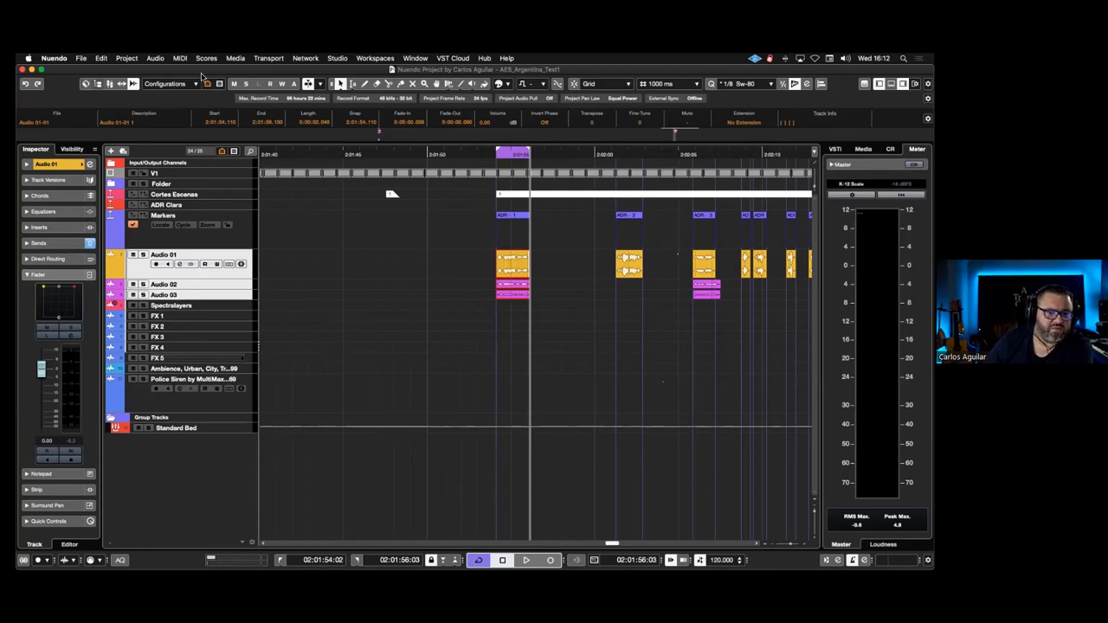
Open the MixConsole and show its Snapshots list, followed by its History list
key("F3")
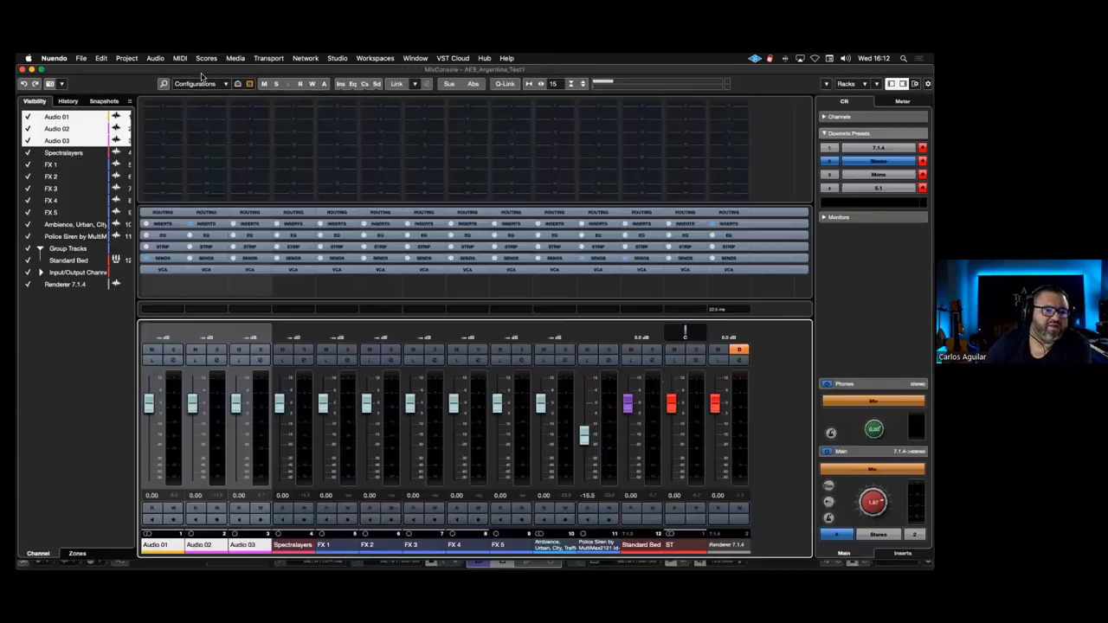
left_click(104, 101)
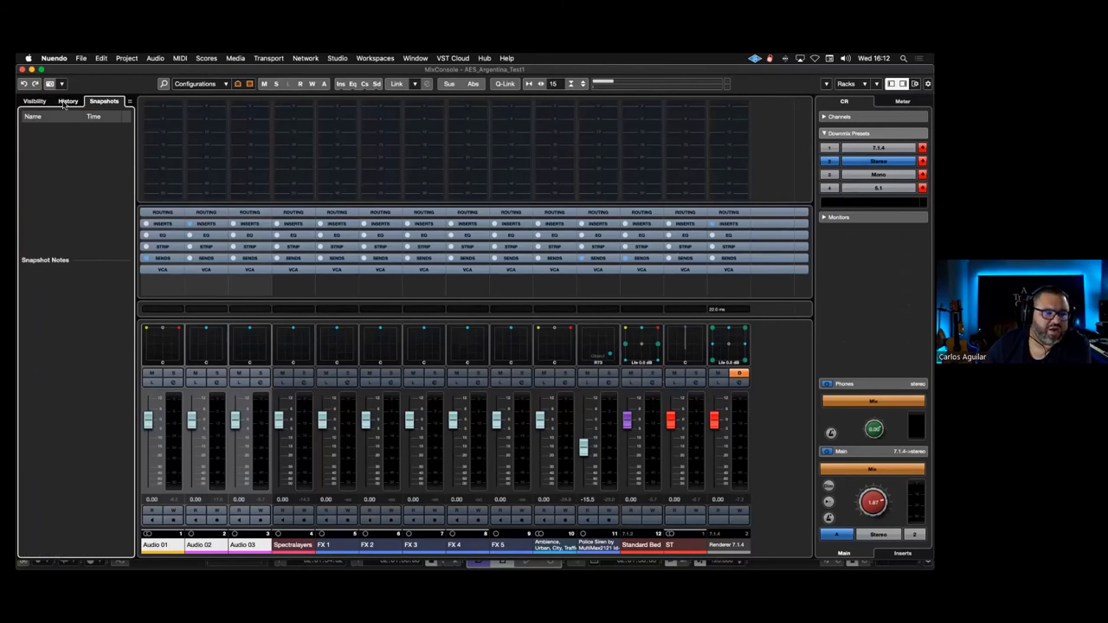
left_click(67, 101)
Step back through the MixConsole history, then restore it up to the Police Siren level change of -15.5
key("super+z")
key("super+z")
key("super+z")
key("super+z")
key("super+z")
key("super+z")
key("super+z")
key("super+z")
key("super+z")
key("super+z")
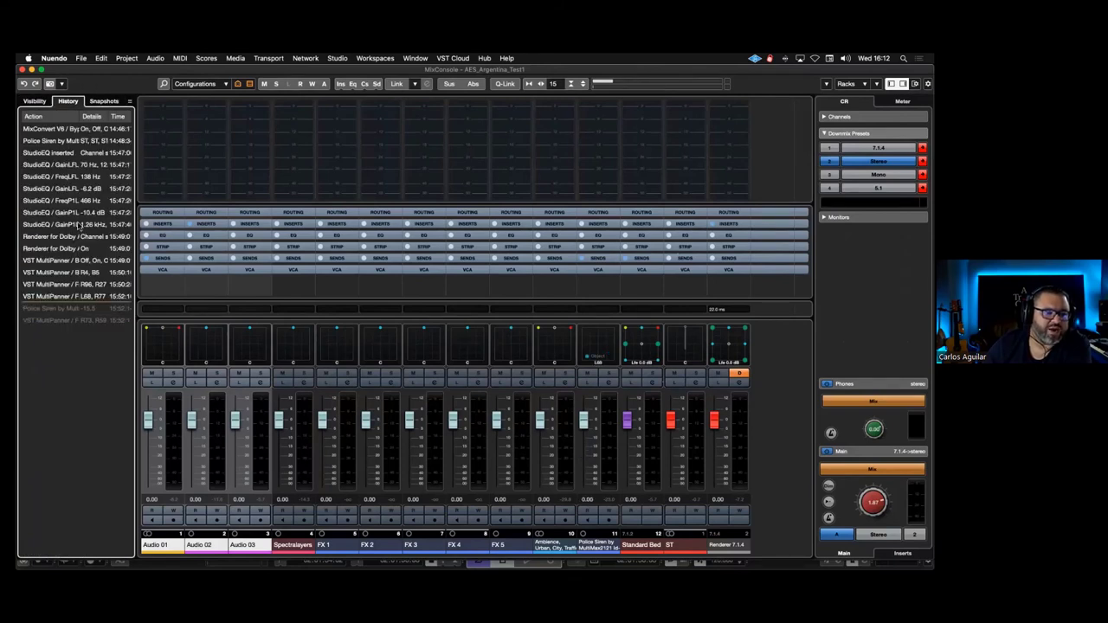
left_click(75, 325)
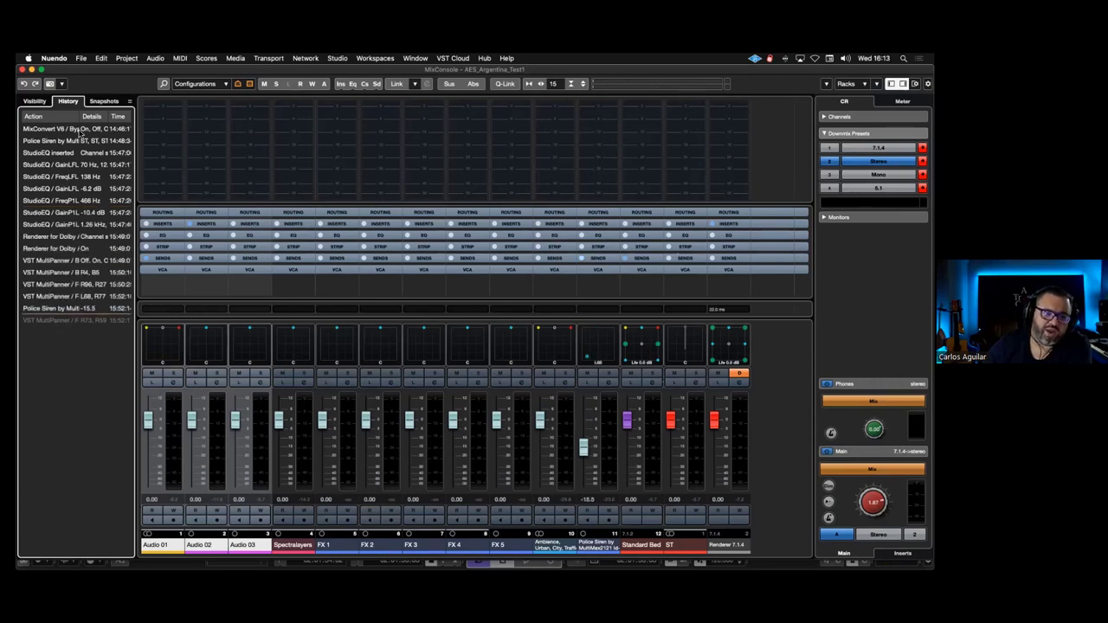
Show the MixConsole's channel visibility list and return to its Snapshots list
left_click(35, 100)
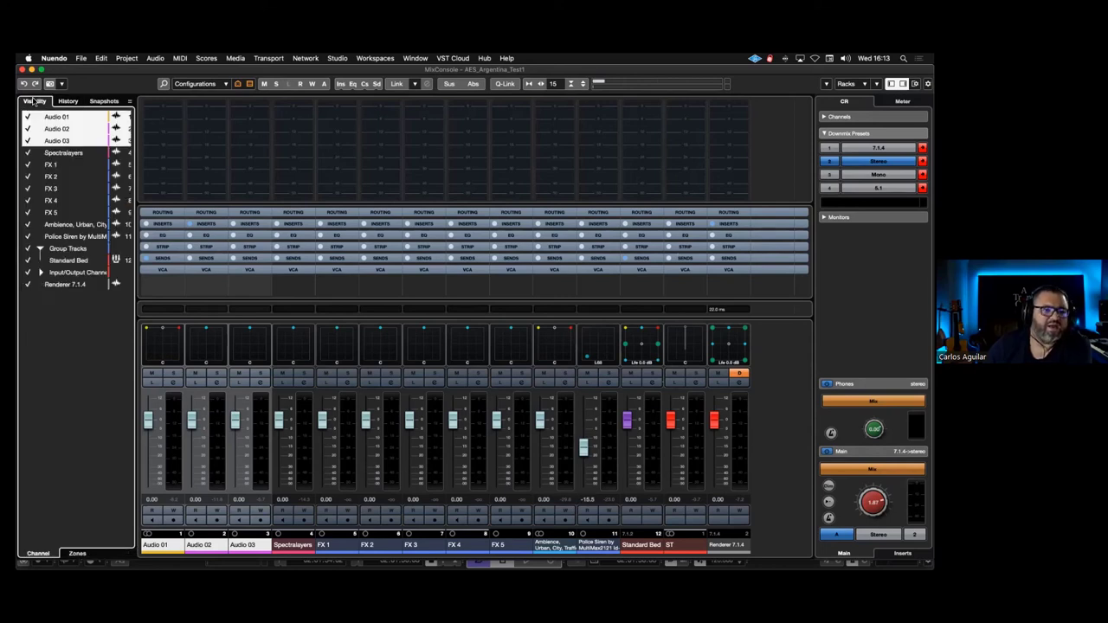
left_click(211, 86)
left_click(98, 104)
left_click(100, 102)
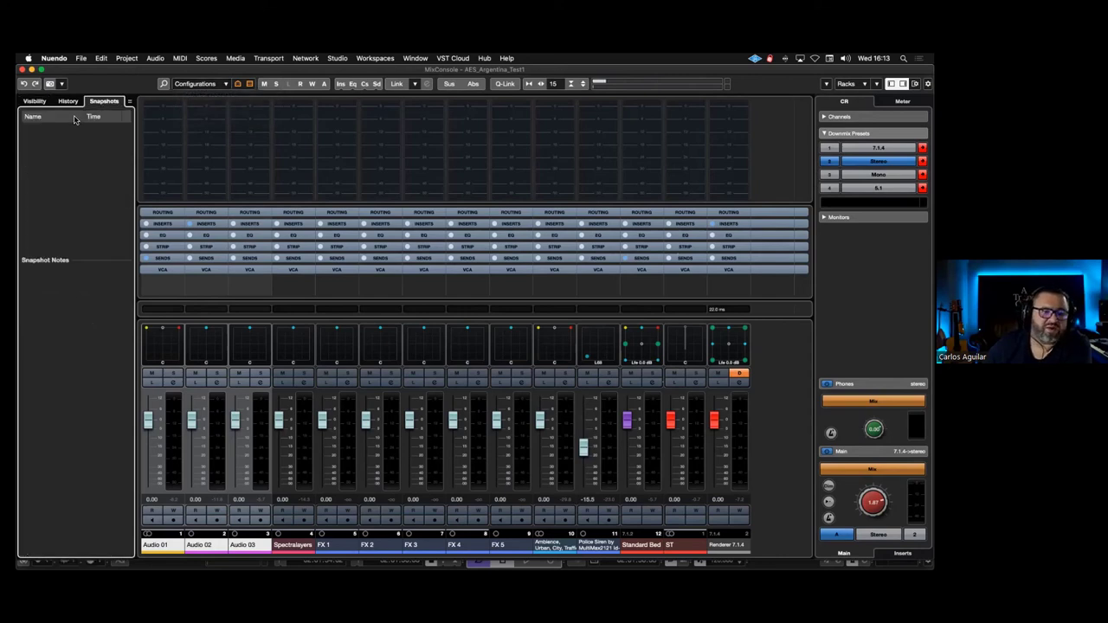
Point out the Save New Version command without running it, and close the MixConsole
left_click(81, 59)
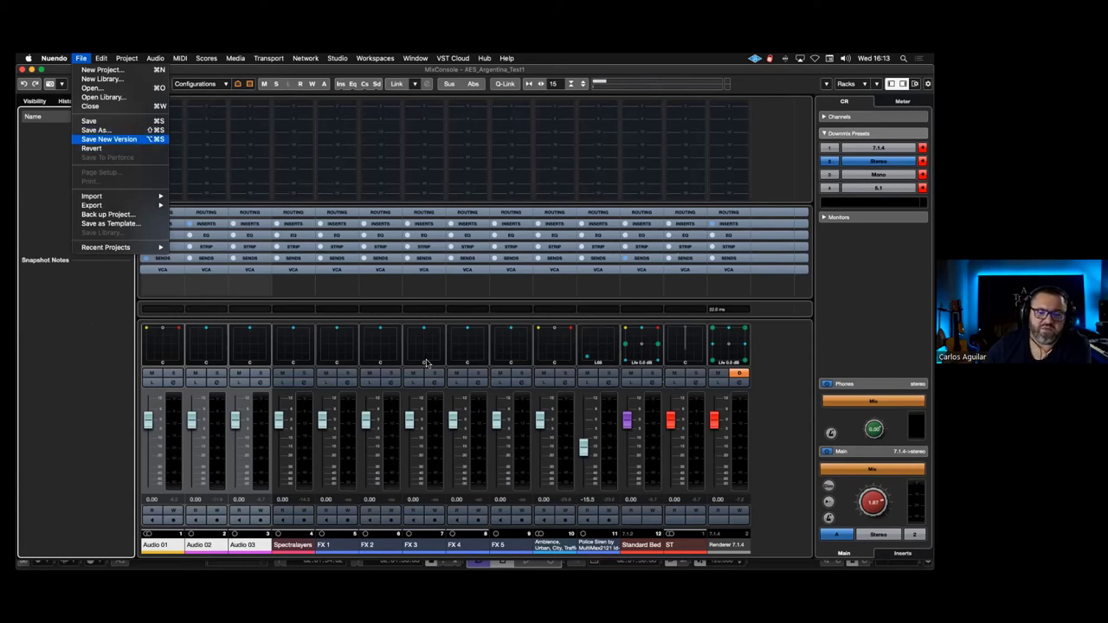
left_click(293, 300)
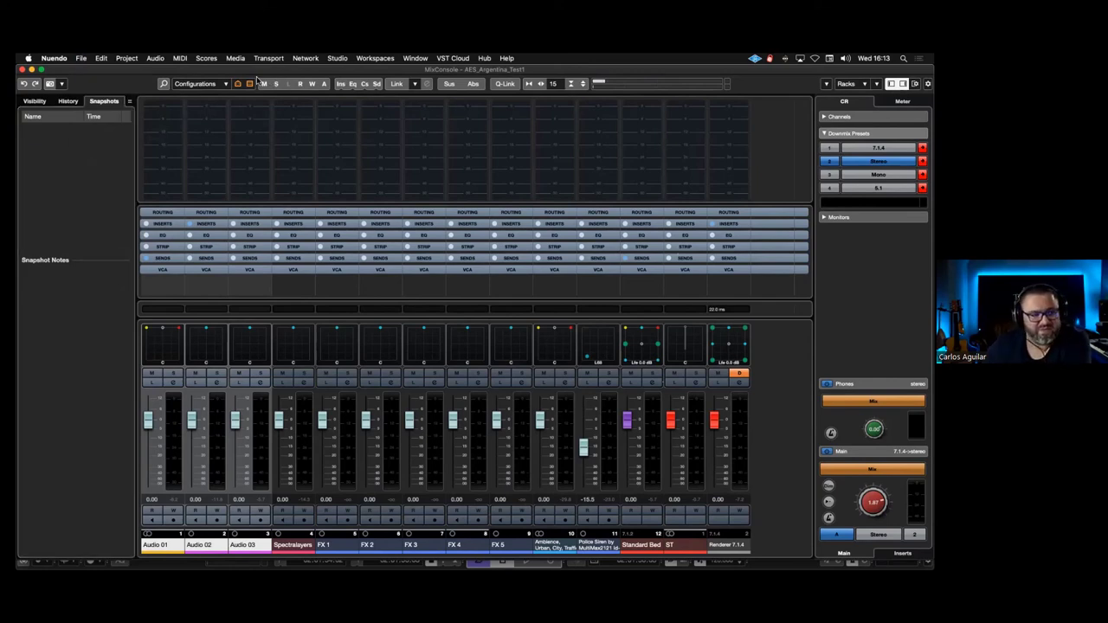
left_click(22, 69)
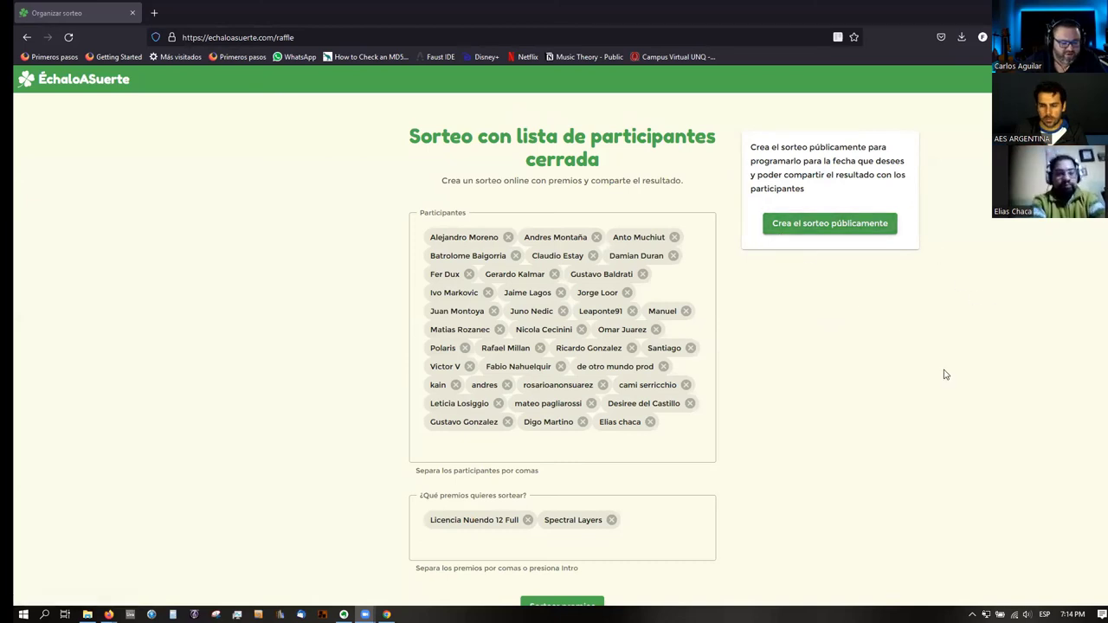
Run the ÉchaloASuerte raffle among the listed participants for the prizes Licencia Nuendo 12 Full and Spectral Layers
scroll(585, 418, "down", 1)
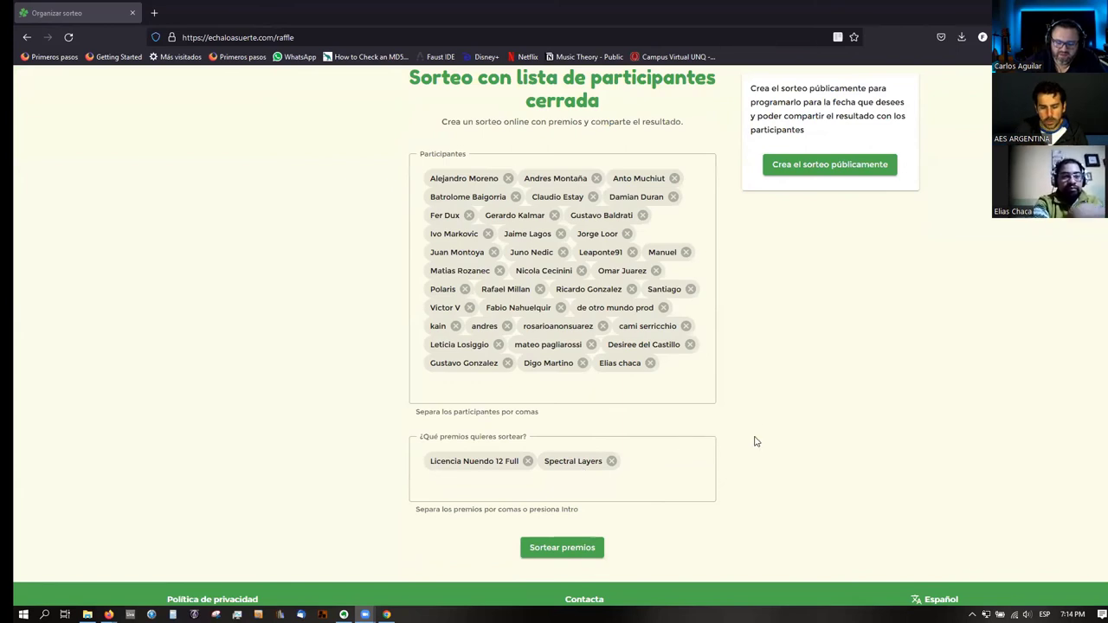
scroll(692, 513, "up", 1)
scroll(691, 514, "down", 1)
left_click(588, 549)
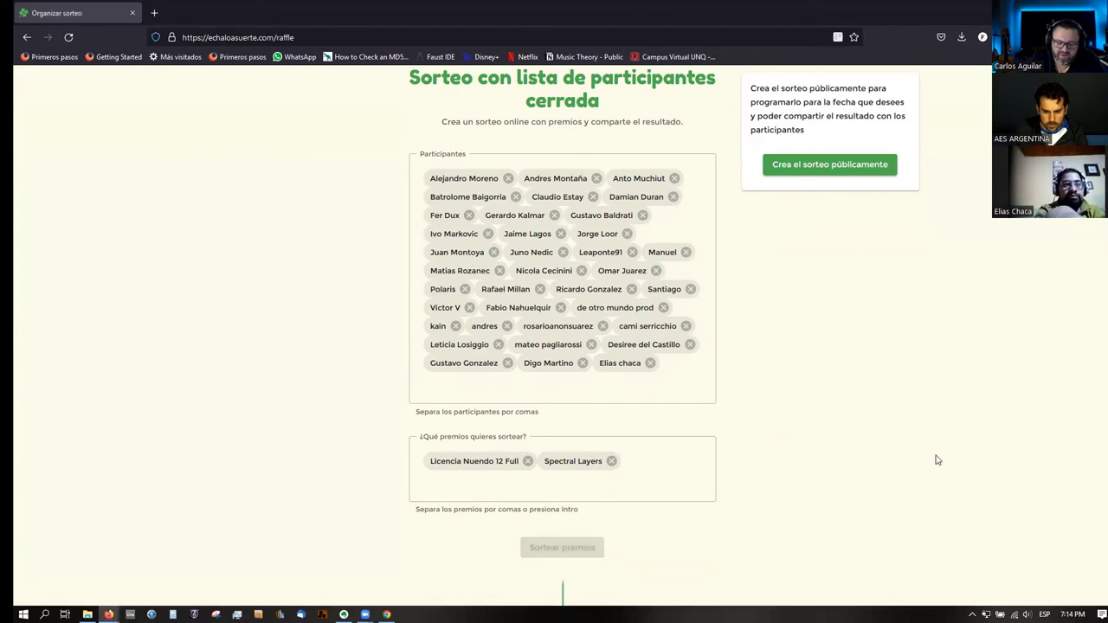